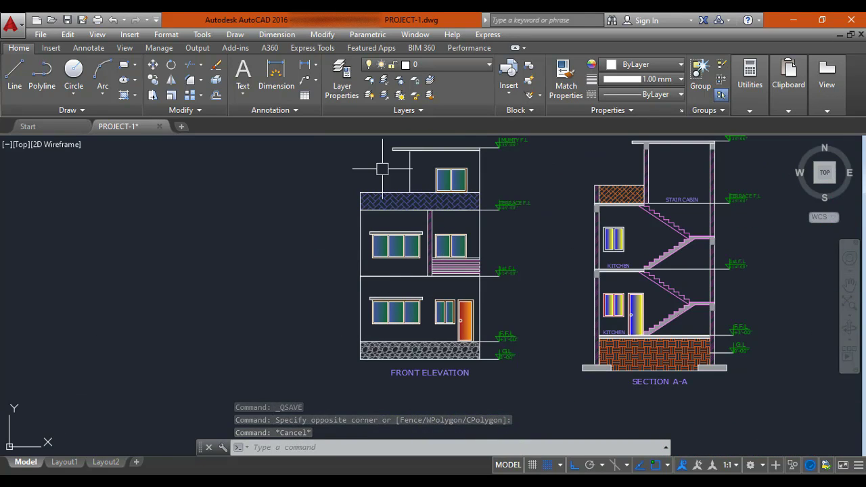
Step: Examine the front elevation and Section A-A drawings together with the floor plans they are based on
{"action": "mouse_move", "coordinate": [447, 224]}
{"action": "middle_mouse_down"}
{"action": "mouse_move", "coordinate": [304, 242]}
{"action": "mouse_move", "coordinate": [233, 174]}
{"action": "middle_mouse_up"}
{"action": "middle_click_drag", "start_coordinate": [375, 315], "coordinate": [376, 388]}
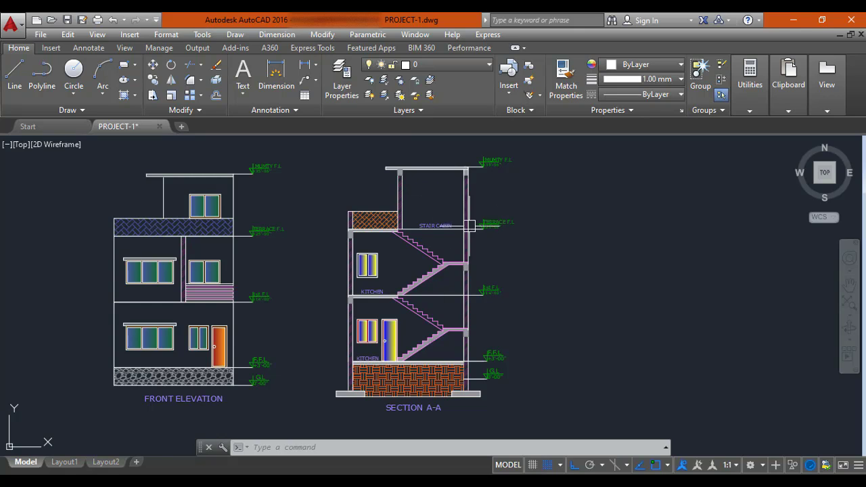
{"action": "mouse_move", "coordinate": [417, 238]}
{"action": "middle_mouse_down"}
{"action": "mouse_move", "coordinate": [467, 253]}
{"action": "mouse_move", "coordinate": [452, 229]}
{"action": "middle_mouse_up"}
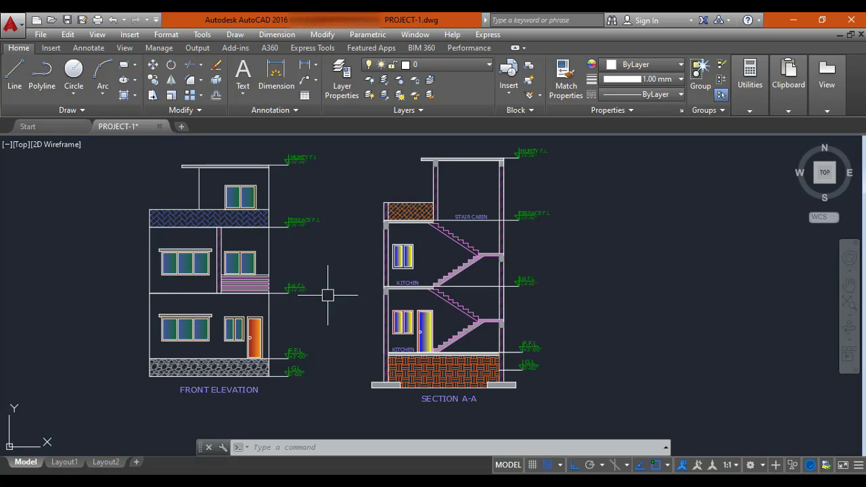
{"action": "mouse_move", "coordinate": [326, 294]}
{"action": "middle_mouse_down"}
{"action": "mouse_move", "coordinate": [342, 313]}
{"action": "mouse_move", "coordinate": [354, 300]}
{"action": "middle_mouse_up"}
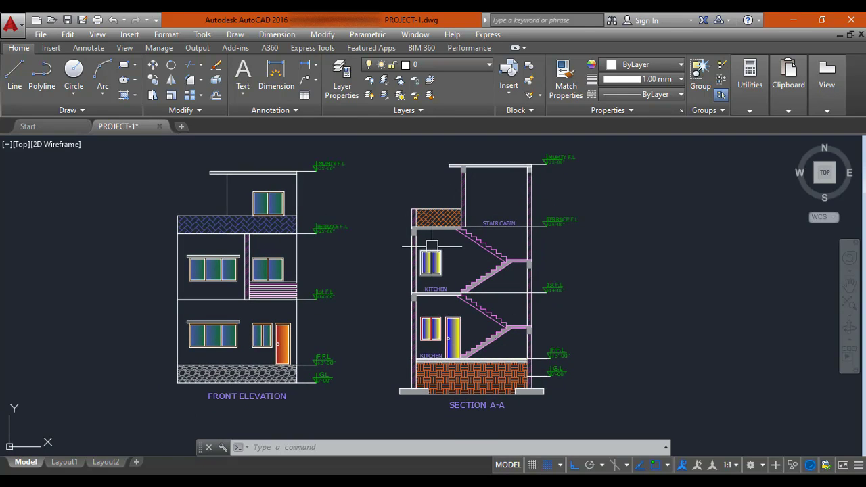
{"action": "middle_click_drag", "start_coordinate": [358, 326], "coordinate": [394, 324]}
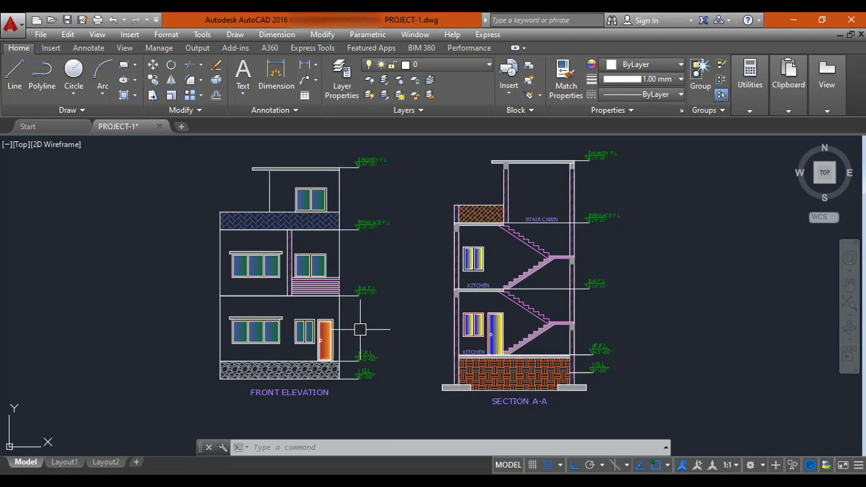
{"action": "scroll", "coordinate": [336, 318], "scroll_direction": "down", "scroll_amount": 3}
{"action": "middle_click_drag", "start_coordinate": [358, 259], "coordinate": [349, 314]}
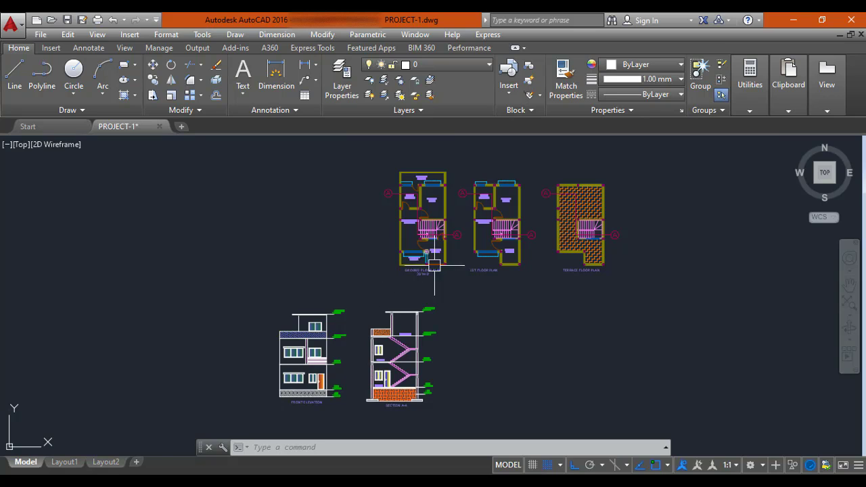
{"action": "scroll", "coordinate": [435, 266], "scroll_direction": "up", "scroll_amount": 2}
{"action": "mouse_move", "coordinate": [406, 275]}
{"action": "middle_mouse_down"}
{"action": "mouse_move", "coordinate": [396, 300]}
{"action": "mouse_move", "coordinate": [408, 279]}
{"action": "mouse_move", "coordinate": [404, 324]}
{"action": "middle_mouse_up"}
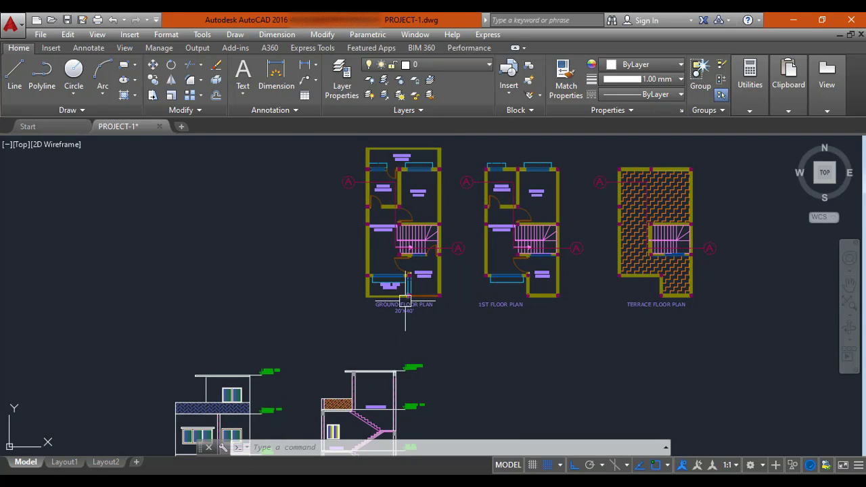
{"action": "middle_click_drag", "start_coordinate": [324, 399], "coordinate": [404, 295]}
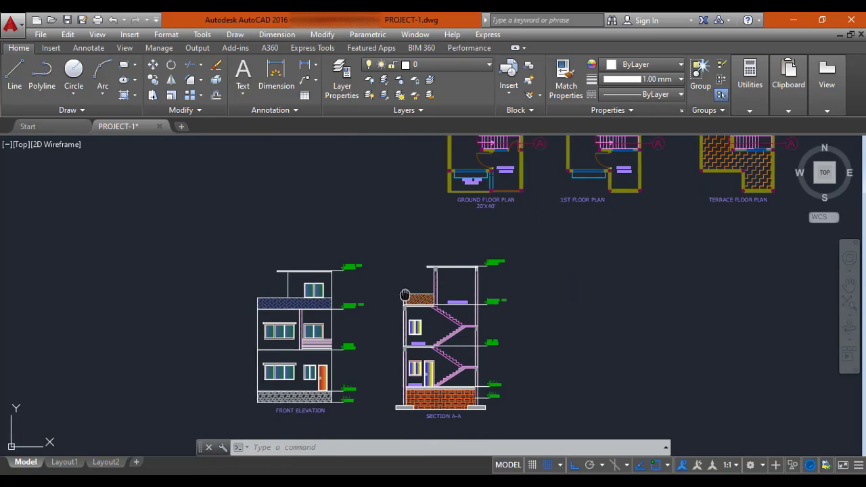
{"action": "scroll", "coordinate": [405, 295], "scroll_direction": "up", "scroll_amount": 4}
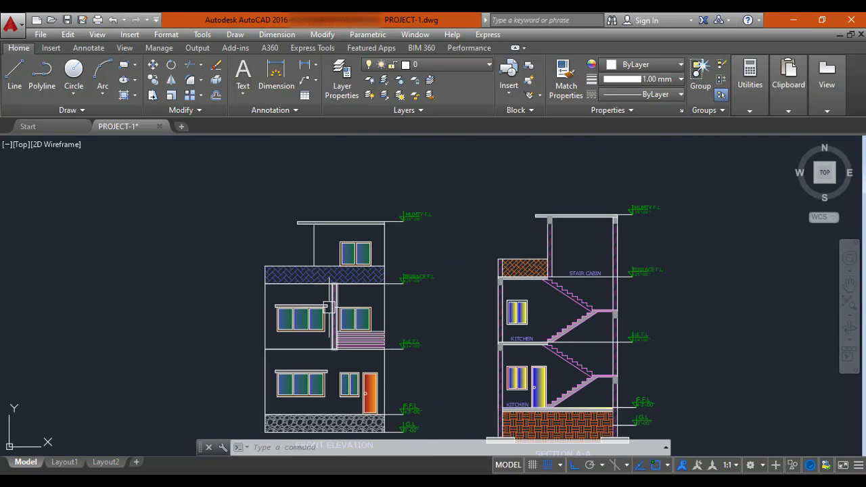
{"action": "scroll", "coordinate": [331, 308], "scroll_direction": "down", "scroll_amount": 3}
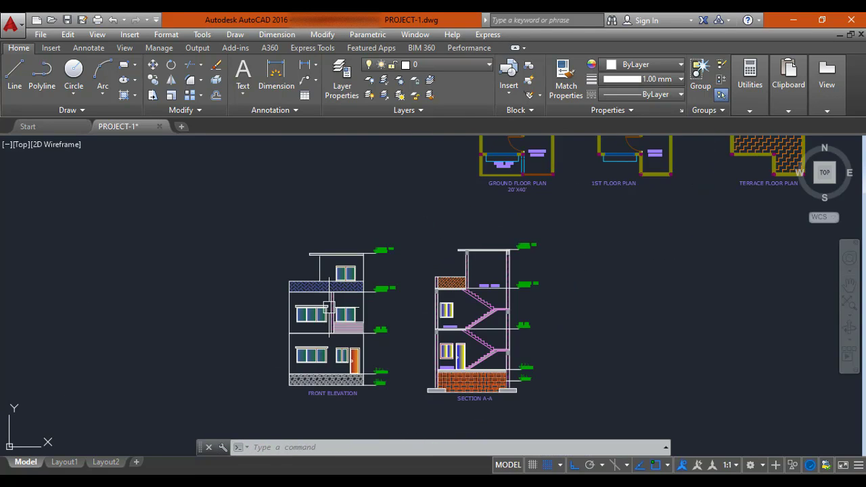
{"action": "mouse_move", "coordinate": [487, 245]}
{"action": "middle_mouse_down"}
{"action": "mouse_move", "coordinate": [457, 274]}
{"action": "mouse_move", "coordinate": [395, 237]}
{"action": "mouse_move", "coordinate": [396, 215]}
{"action": "middle_mouse_up"}
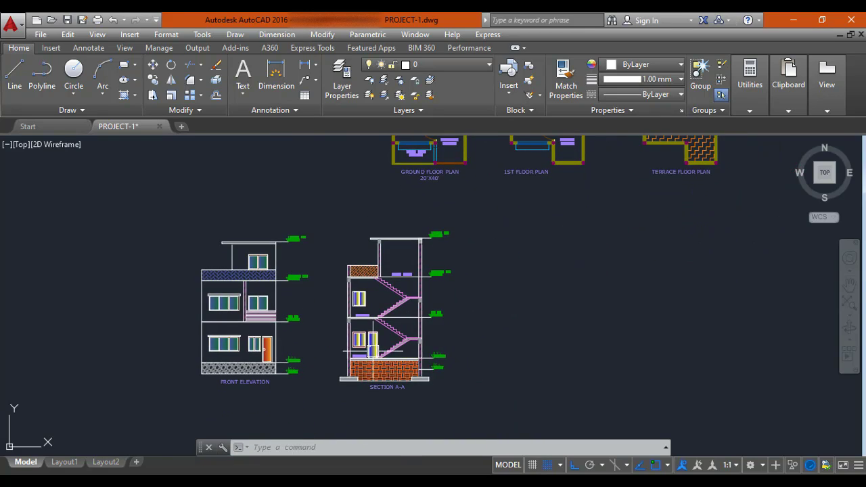
{"action": "scroll", "coordinate": [356, 355], "scroll_direction": "up", "scroll_amount": 2}
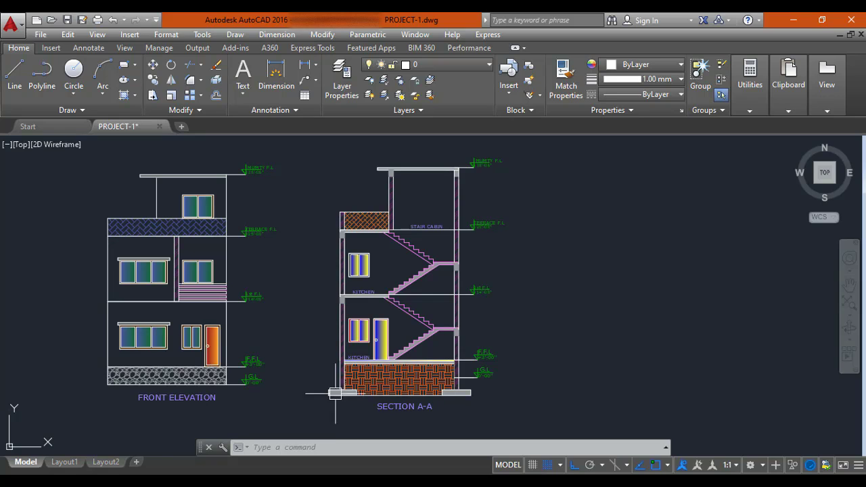
{"action": "scroll", "coordinate": [391, 334], "scroll_direction": "down", "scroll_amount": 3}
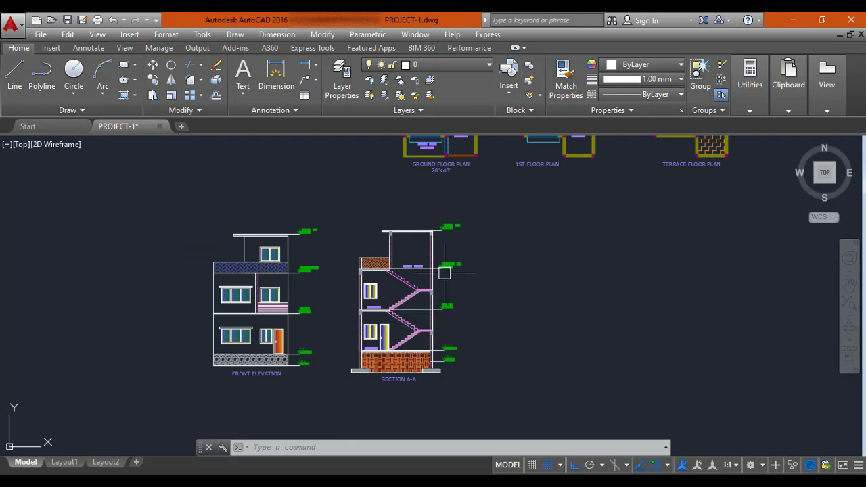
Step: Examine section line A-A on the ground floor plan and the corresponding Section A-A drawing
{"action": "mouse_move", "coordinate": [388, 317]}
{"action": "middle_mouse_down"}
{"action": "mouse_move", "coordinate": [370, 298]}
{"action": "mouse_move", "coordinate": [324, 476]}
{"action": "middle_mouse_up"}
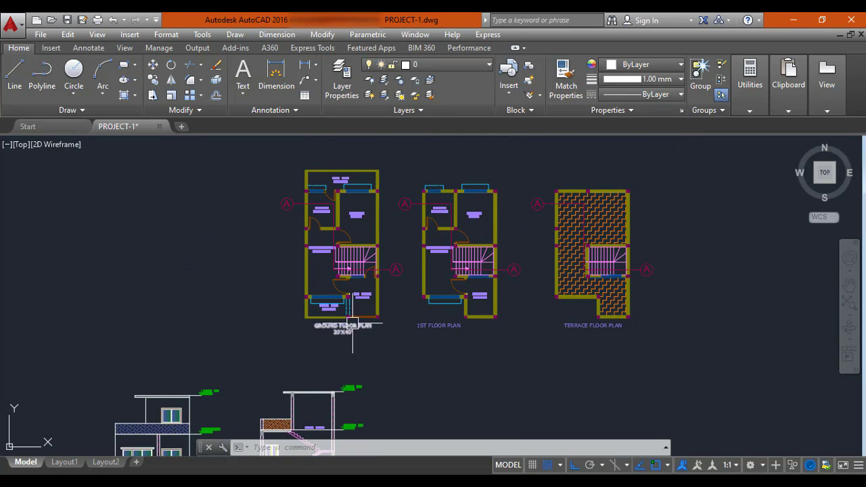
{"action": "mouse_move", "coordinate": [352, 327]}
{"action": "middle_mouse_down"}
{"action": "mouse_move", "coordinate": [361, 303]}
{"action": "mouse_move", "coordinate": [359, 371]}
{"action": "mouse_move", "coordinate": [346, 354]}
{"action": "middle_mouse_up"}
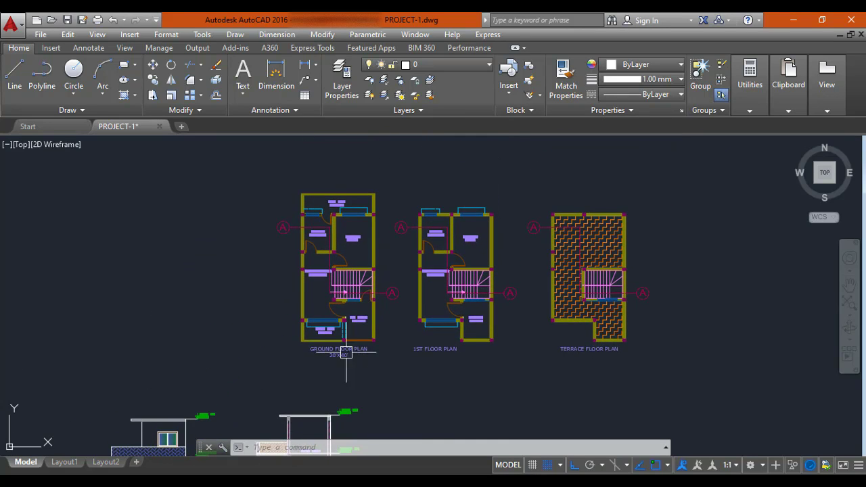
{"action": "scroll", "coordinate": [290, 242], "scroll_direction": "up", "scroll_amount": 2}
{"action": "middle_click_drag", "start_coordinate": [287, 277], "coordinate": [304, 263]}
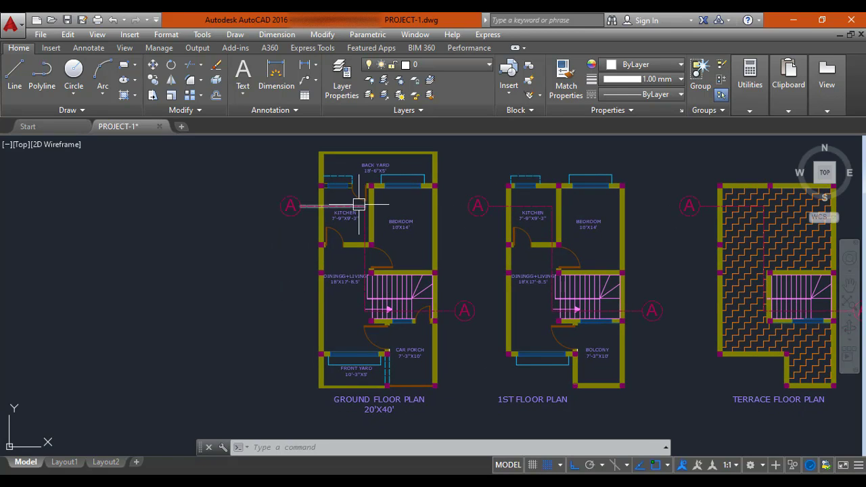
{"action": "scroll", "coordinate": [340, 211], "scroll_direction": "up", "scroll_amount": 2}
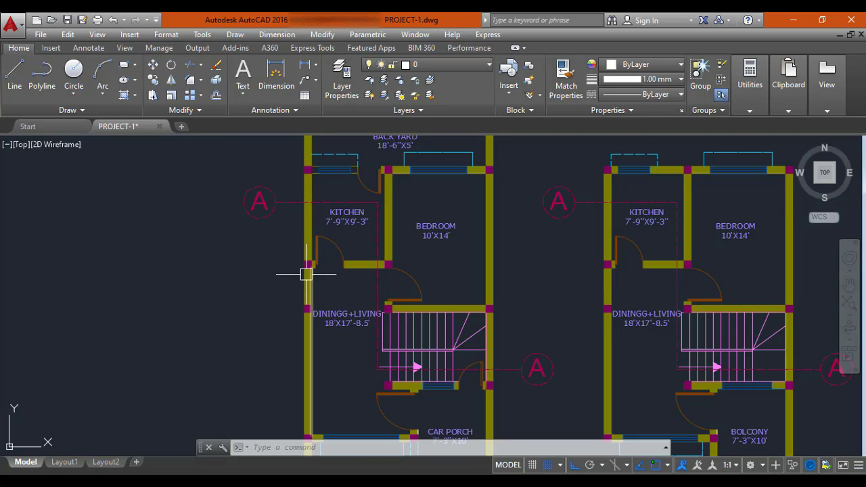
{"action": "scroll", "coordinate": [305, 267], "scroll_direction": "down", "scroll_amount": 2}
{"action": "middle_click_drag", "start_coordinate": [315, 294], "coordinate": [350, 180]}
{"action": "scroll", "coordinate": [350, 180], "scroll_direction": "down", "scroll_amount": 2}
{"action": "mouse_move", "coordinate": [347, 322]}
{"action": "middle_mouse_down"}
{"action": "mouse_move", "coordinate": [360, 228]}
{"action": "mouse_move", "coordinate": [357, 259]}
{"action": "middle_mouse_up"}
{"action": "scroll", "coordinate": [324, 301], "scroll_direction": "up", "scroll_amount": 2}
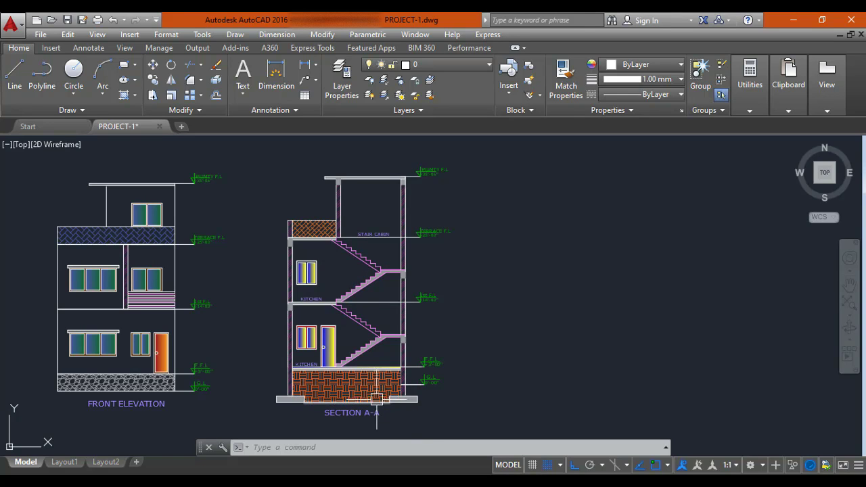
Step: Follow section line A-A on the ground floor plan from the kitchen through the dining area to the staircase
{"action": "scroll", "coordinate": [370, 404], "scroll_direction": "down", "scroll_amount": 3}
{"action": "scroll", "coordinate": [398, 227], "scroll_direction": "up", "scroll_amount": 4}
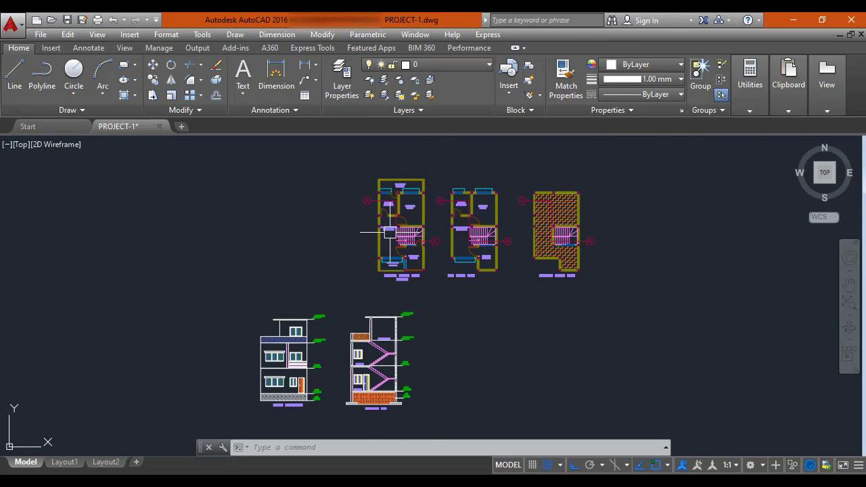
{"action": "middle_click_drag", "start_coordinate": [406, 210], "coordinate": [392, 251]}
{"action": "middle_click_drag", "start_coordinate": [416, 211], "coordinate": [402, 240]}
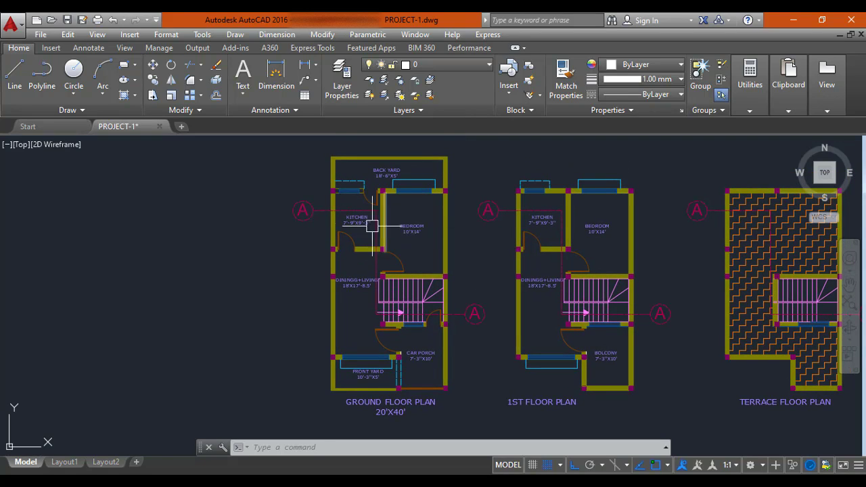
{"action": "scroll", "coordinate": [367, 223], "scroll_direction": "up", "scroll_amount": 2}
{"action": "mouse_move", "coordinate": [396, 207]}
{"action": "middle_mouse_down"}
{"action": "mouse_move", "coordinate": [321, 239]}
{"action": "mouse_move", "coordinate": [329, 203]}
{"action": "middle_mouse_up"}
{"action": "scroll", "coordinate": [332, 206], "scroll_direction": "down", "scroll_amount": 3}
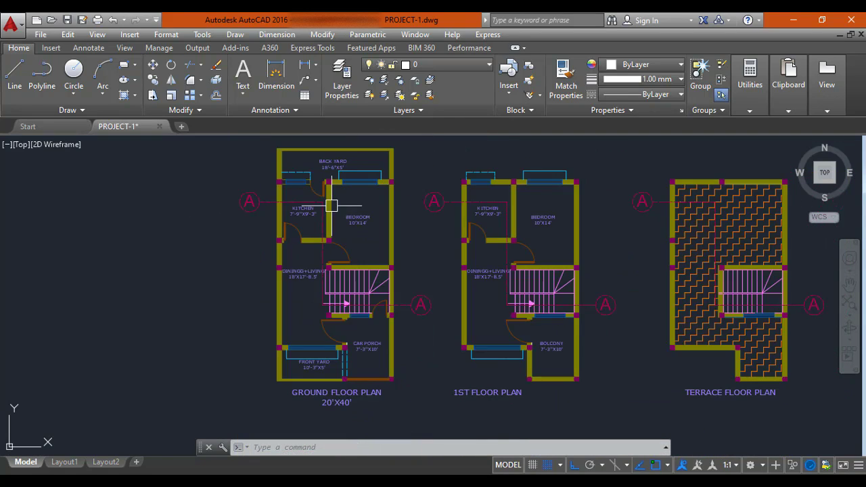
{"action": "scroll", "coordinate": [254, 205], "scroll_direction": "up", "scroll_amount": 4}
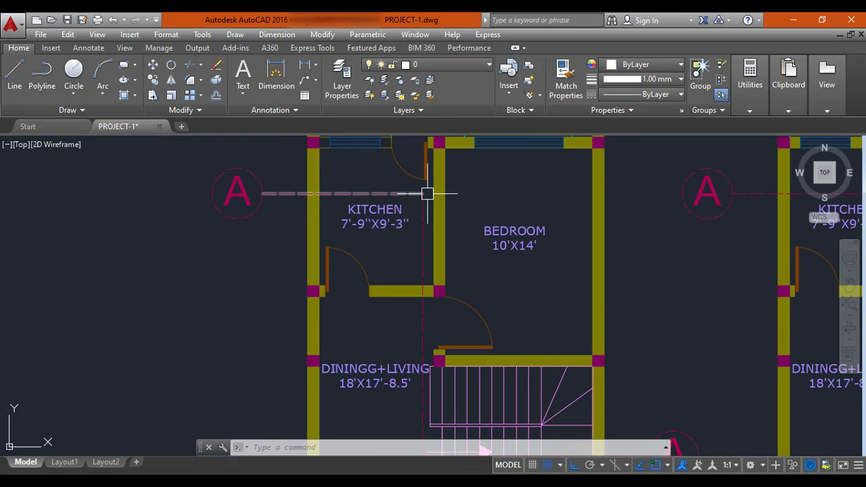
{"action": "scroll", "coordinate": [424, 194], "scroll_direction": "down", "scroll_amount": 2}
{"action": "middle_click_drag", "start_coordinate": [406, 316], "coordinate": [408, 279]}
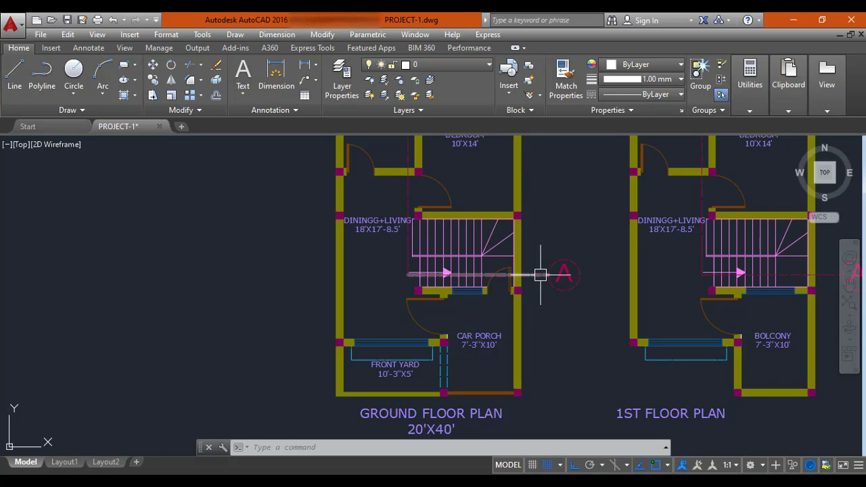
{"action": "scroll", "coordinate": [540, 273], "scroll_direction": "down", "scroll_amount": 2}
{"action": "middle_click_drag", "start_coordinate": [517, 237], "coordinate": [506, 272]}
{"action": "scroll", "coordinate": [415, 210], "scroll_direction": "up", "scroll_amount": 5}
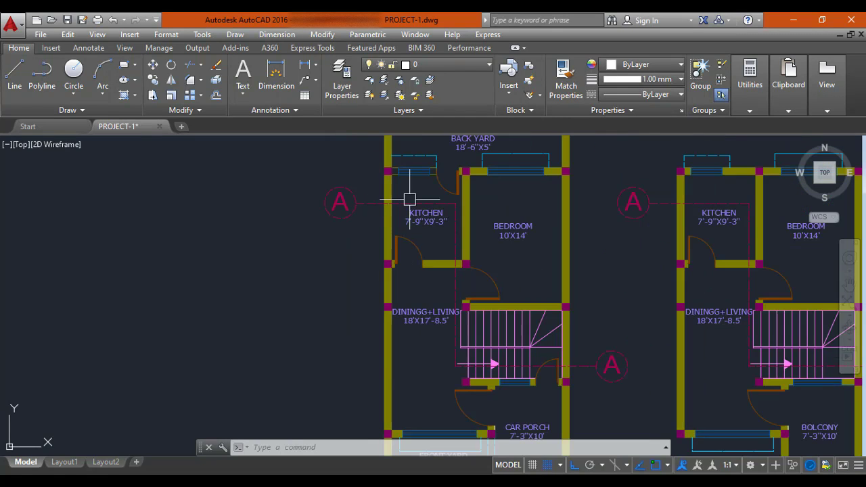
Step: Inspect the walls, kitchen window and door, and stairs along section line A-A on the ground floor plan
{"action": "middle_click_drag", "start_coordinate": [354, 230], "coordinate": [348, 245]}
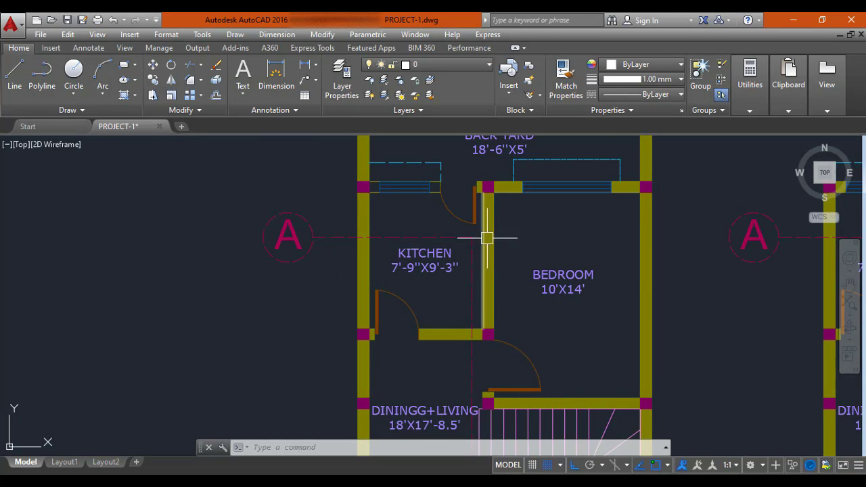
{"action": "scroll", "coordinate": [348, 239], "scroll_direction": "up", "scroll_amount": 2}
{"action": "scroll", "coordinate": [377, 239], "scroll_direction": "down", "scroll_amount": 2}
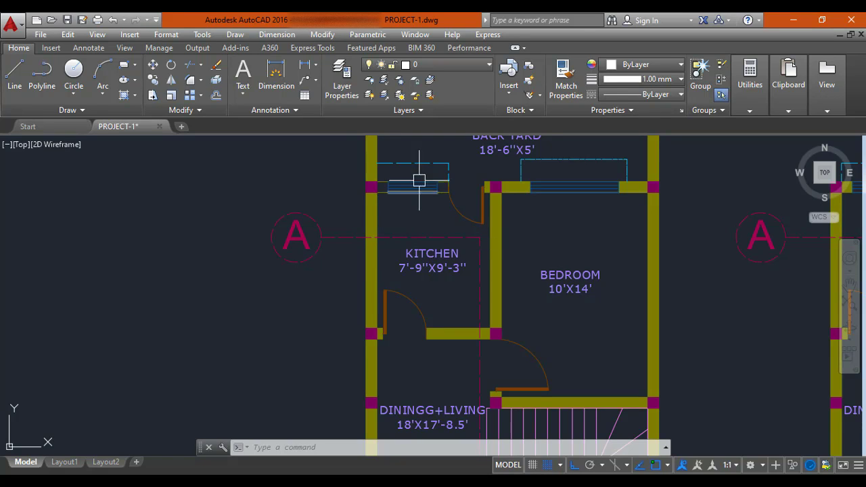
{"action": "middle_click_drag", "start_coordinate": [491, 240], "coordinate": [372, 106]}
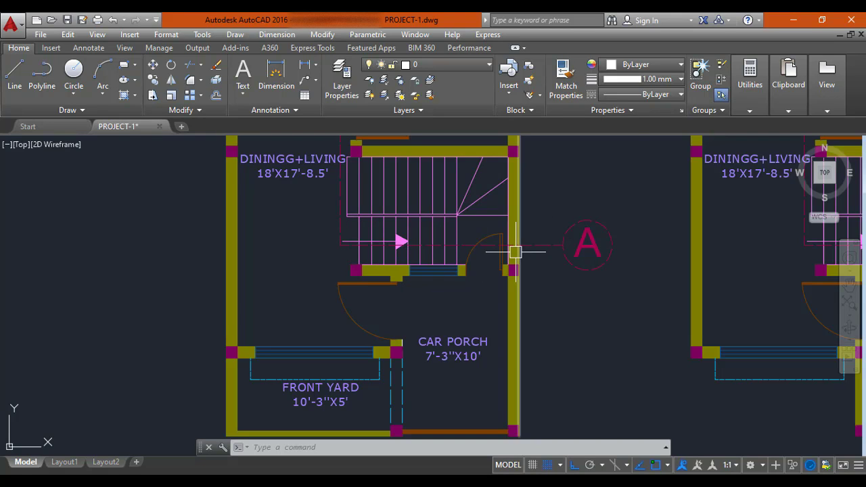
{"action": "scroll", "coordinate": [514, 252], "scroll_direction": "down", "scroll_amount": 2}
{"action": "mouse_move", "coordinate": [507, 240]}
{"action": "middle_mouse_down"}
{"action": "mouse_move", "coordinate": [500, 315]}
{"action": "mouse_move", "coordinate": [518, 357]}
{"action": "middle_mouse_up"}
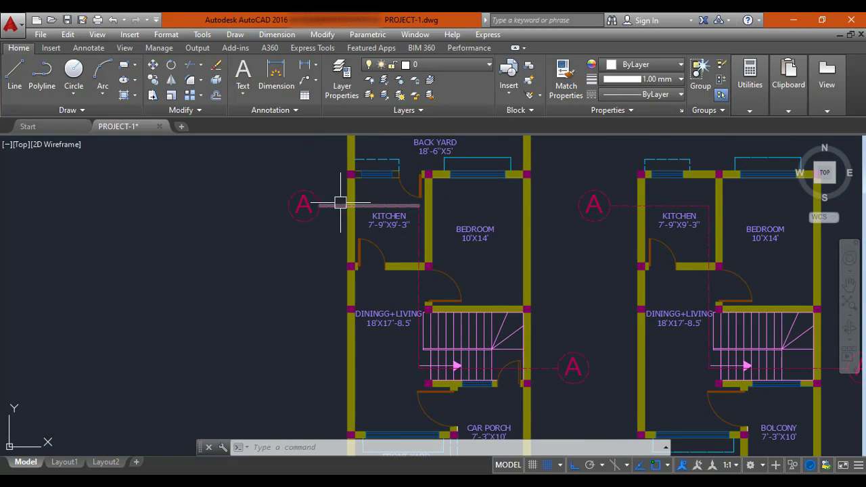
{"action": "middle_click_drag", "start_coordinate": [338, 198], "coordinate": [333, 214]}
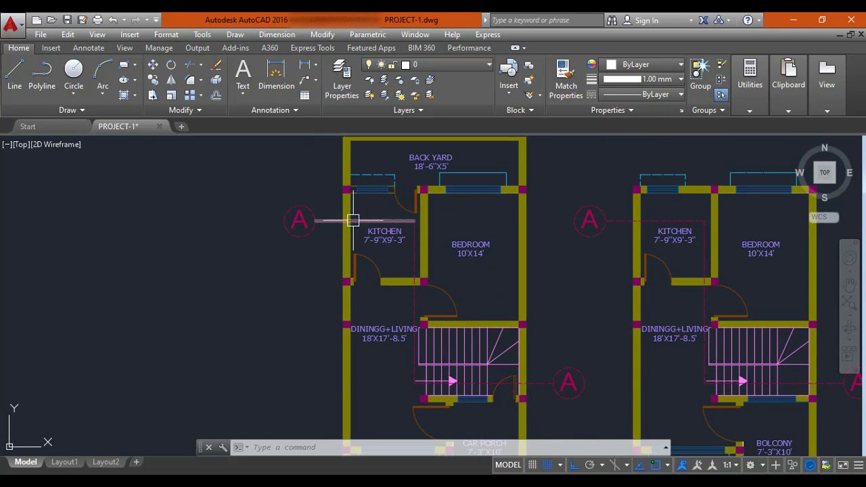
{"action": "scroll", "coordinate": [350, 218], "scroll_direction": "up", "scroll_amount": 2}
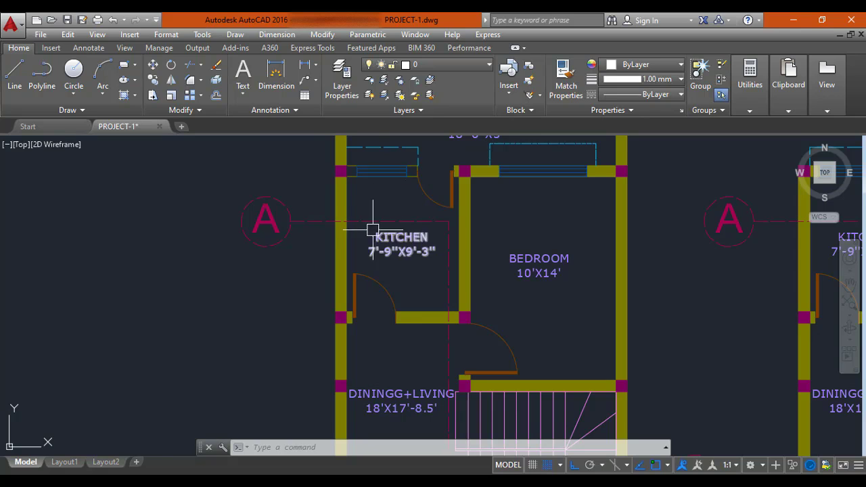
{"action": "scroll", "coordinate": [429, 190], "scroll_direction": "down", "scroll_amount": 4}
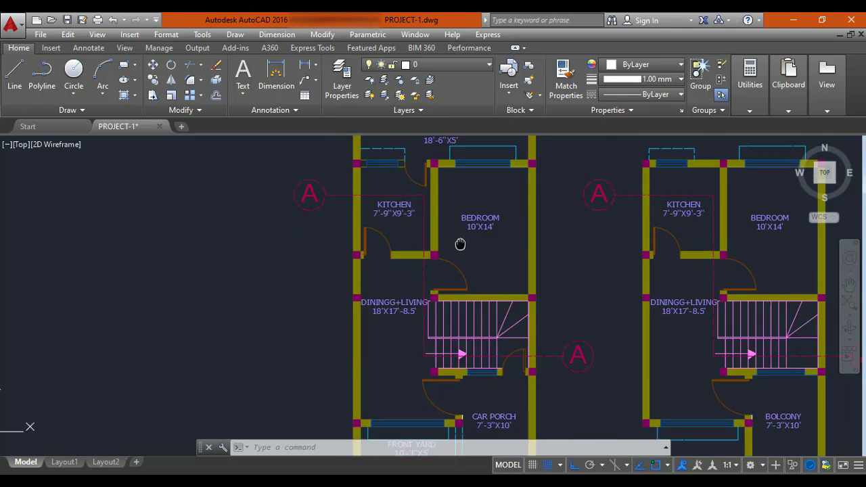
{"action": "scroll", "coordinate": [419, 306], "scroll_direction": "up", "scroll_amount": 2}
{"action": "scroll", "coordinate": [507, 297], "scroll_direction": "up", "scroll_amount": 2}
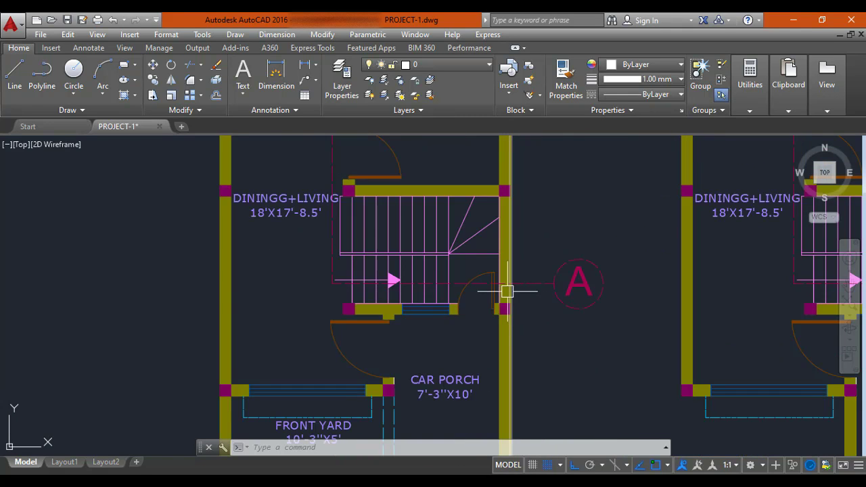
{"action": "scroll", "coordinate": [423, 251], "scroll_direction": "down", "scroll_amount": 2}
{"action": "mouse_move", "coordinate": [424, 253]}
{"action": "middle_mouse_down"}
{"action": "mouse_move", "coordinate": [423, 274]}
{"action": "mouse_move", "coordinate": [449, 308]}
{"action": "middle_mouse_up"}
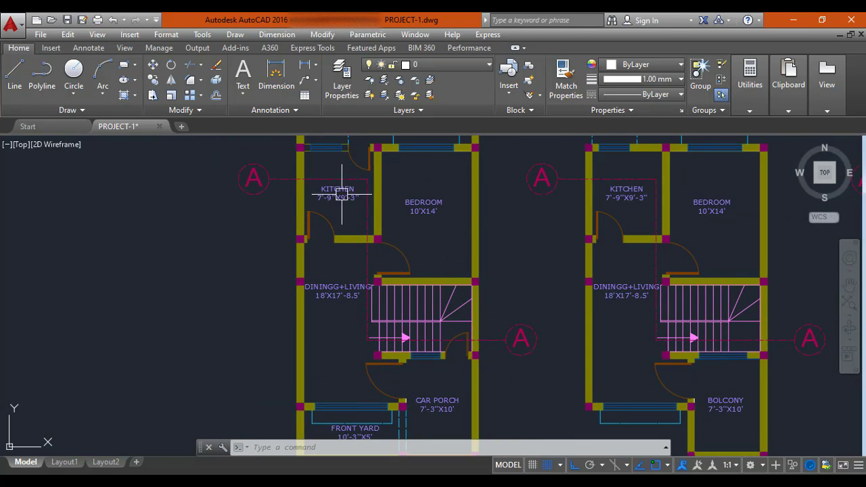
Step: Compare the kitchen window, door and stairs in Section A-A with the section line through the ground floor kitchen
{"action": "scroll", "coordinate": [313, 232], "scroll_direction": "down", "scroll_amount": 4}
{"action": "middle_click_drag", "start_coordinate": [327, 298], "coordinate": [352, 189]}
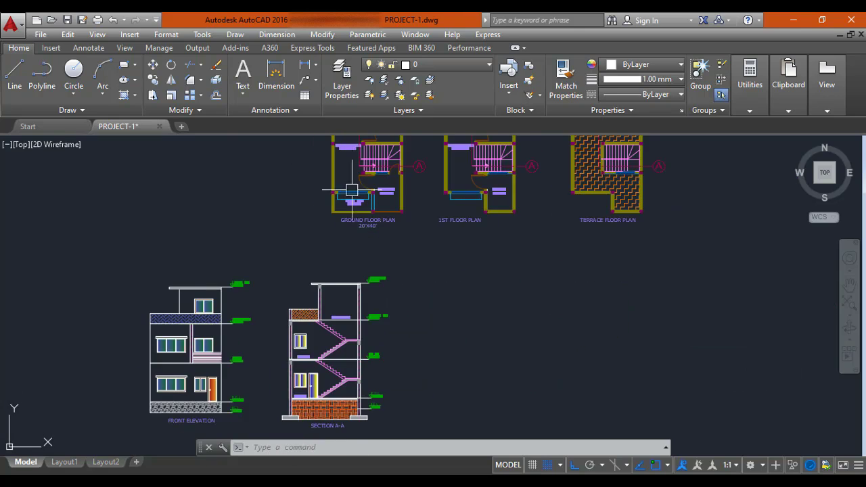
{"action": "mouse_move", "coordinate": [335, 351]}
{"action": "middle_mouse_down"}
{"action": "mouse_move", "coordinate": [338, 287]}
{"action": "mouse_move", "coordinate": [360, 251]}
{"action": "middle_mouse_up"}
{"action": "scroll", "coordinate": [362, 249], "scroll_direction": "up", "scroll_amount": 4}
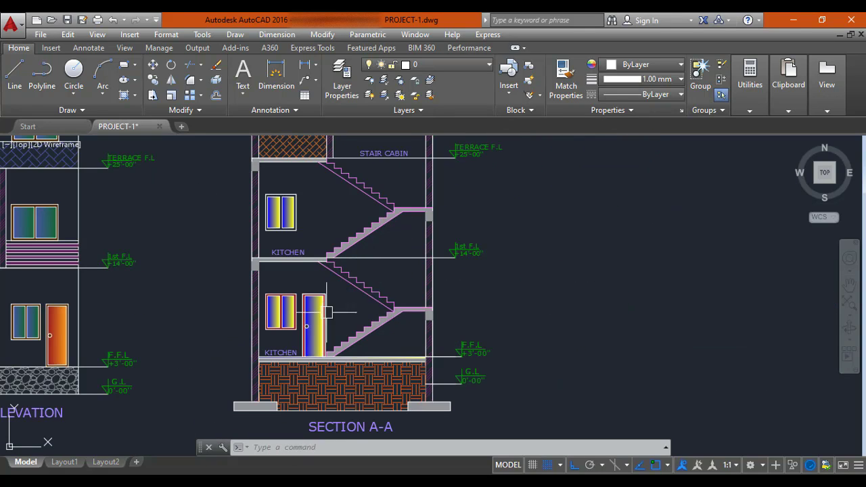
{"action": "scroll", "coordinate": [332, 310], "scroll_direction": "down", "scroll_amount": 4}
{"action": "middle_click_drag", "start_coordinate": [326, 169], "coordinate": [302, 254]}
{"action": "scroll", "coordinate": [302, 254], "scroll_direction": "up", "scroll_amount": 8}
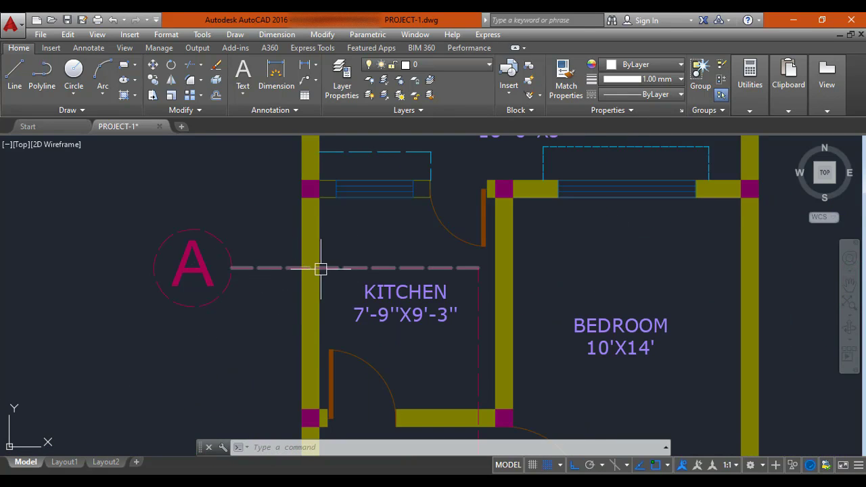
Step: Compare the outer kitchen wall in Section A-A with the wall cut by the section line on the ground floor plan
{"action": "scroll", "coordinate": [320, 268], "scroll_direction": "down", "scroll_amount": 4}
{"action": "mouse_move", "coordinate": [290, 270]}
{"action": "middle_mouse_down"}
{"action": "mouse_move", "coordinate": [345, 178]}
{"action": "mouse_move", "coordinate": [348, 193]}
{"action": "mouse_move", "coordinate": [320, 169]}
{"action": "mouse_move", "coordinate": [316, 101]}
{"action": "middle_mouse_up"}
{"action": "scroll", "coordinate": [262, 319], "scroll_direction": "up", "scroll_amount": 6}
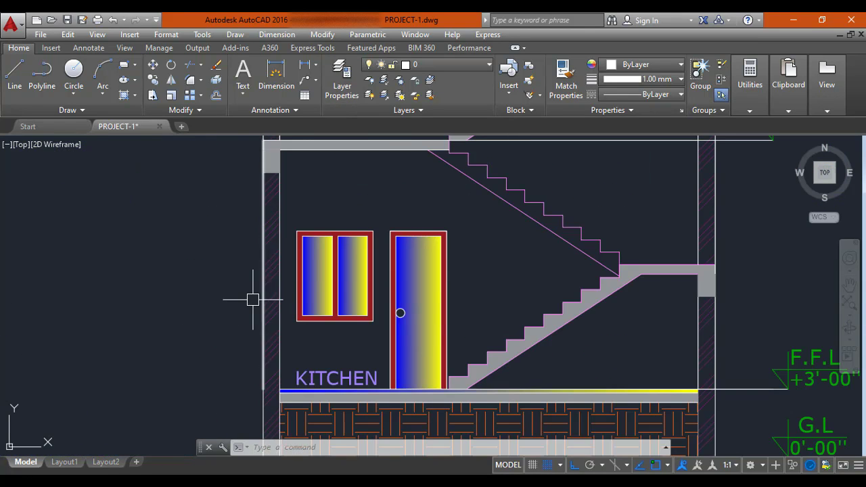
{"action": "scroll", "coordinate": [253, 300], "scroll_direction": "down", "scroll_amount": 2}
{"action": "middle_click_drag", "start_coordinate": [260, 316], "coordinate": [275, 264]}
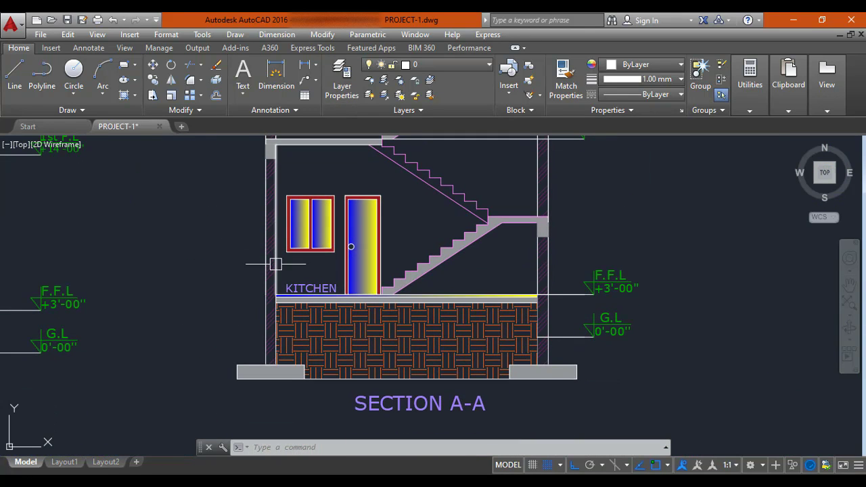
{"action": "scroll", "coordinate": [276, 263], "scroll_direction": "down", "scroll_amount": 3}
{"action": "middle_click_drag", "start_coordinate": [298, 116], "coordinate": [313, 188]}
{"action": "scroll", "coordinate": [312, 188], "scroll_direction": "up", "scroll_amount": 3}
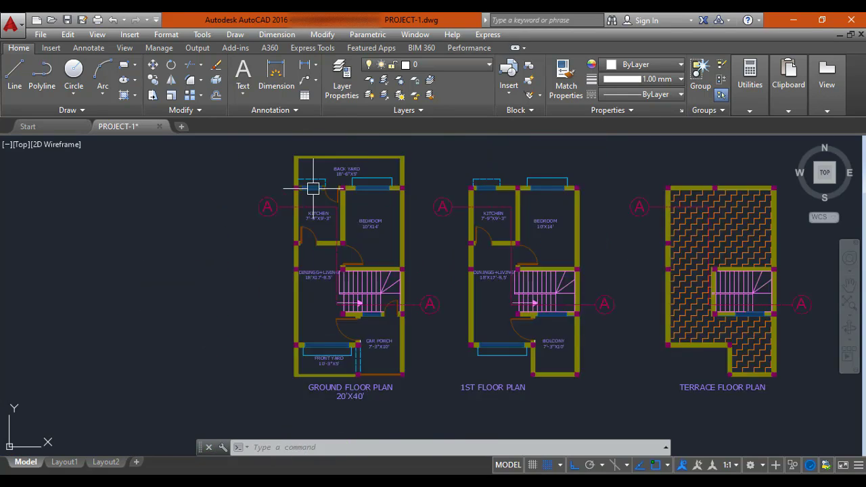
Step: Match the kitchen window and back yard door on the ground floor plan with those in Section A-A
{"action": "scroll", "coordinate": [312, 188], "scroll_direction": "up", "scroll_amount": 5}
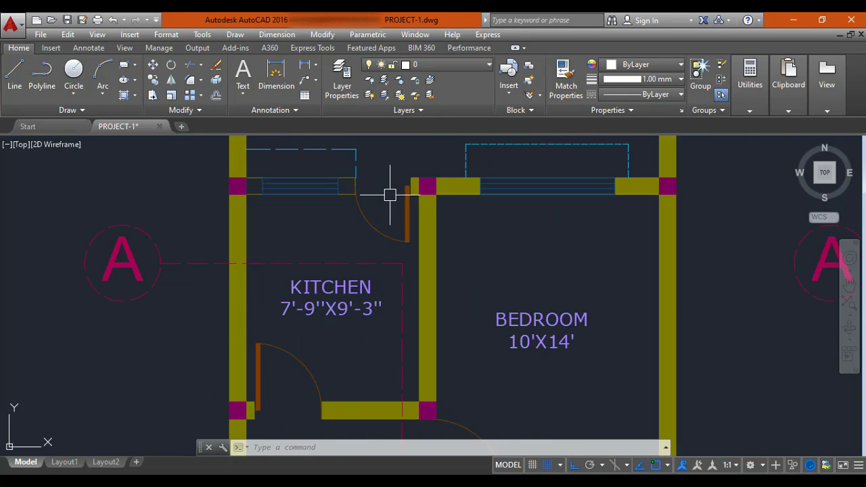
{"action": "scroll", "coordinate": [390, 194], "scroll_direction": "down", "scroll_amount": 5}
{"action": "middle_click_drag", "start_coordinate": [344, 309], "coordinate": [342, 185]}
{"action": "middle_click_drag", "start_coordinate": [288, 433], "coordinate": [282, 301]}
{"action": "scroll", "coordinate": [283, 300], "scroll_direction": "up", "scroll_amount": 4}
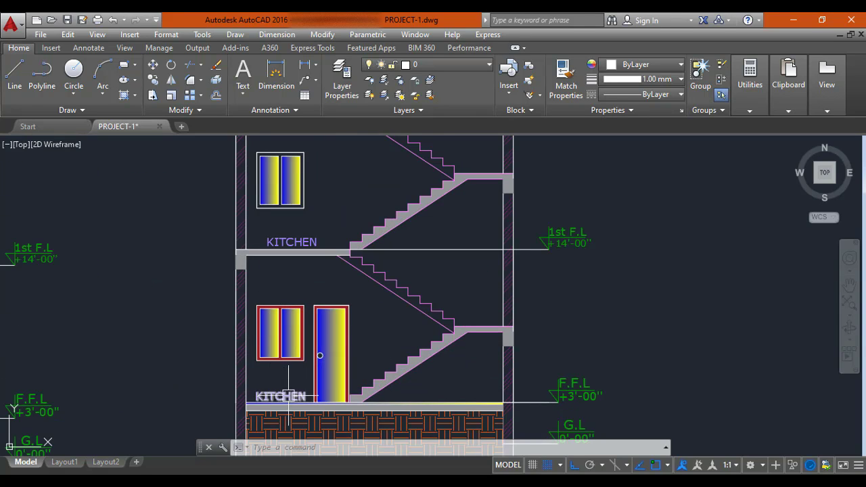
{"action": "scroll", "coordinate": [289, 396], "scroll_direction": "down", "scroll_amount": 5}
{"action": "scroll", "coordinate": [314, 184], "scroll_direction": "up", "scroll_amount": 6}
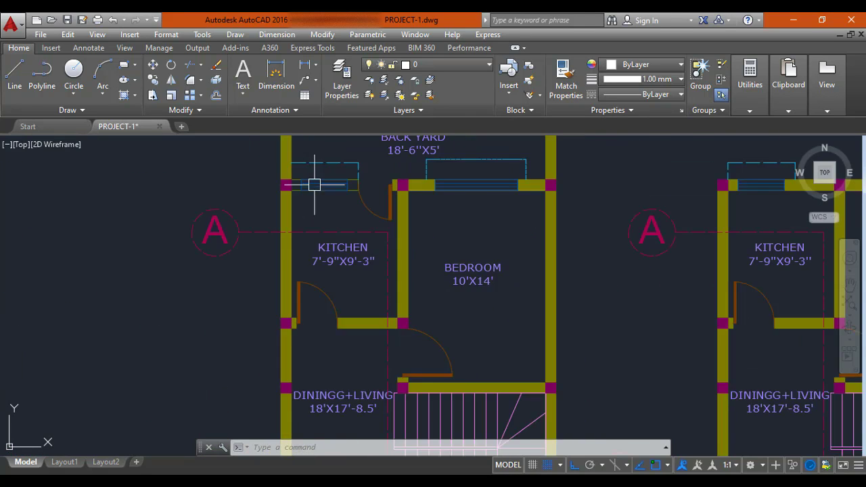
{"action": "scroll", "coordinate": [316, 193], "scroll_direction": "up", "scroll_amount": 2}
{"action": "scroll", "coordinate": [345, 236], "scroll_direction": "down", "scroll_amount": 4}
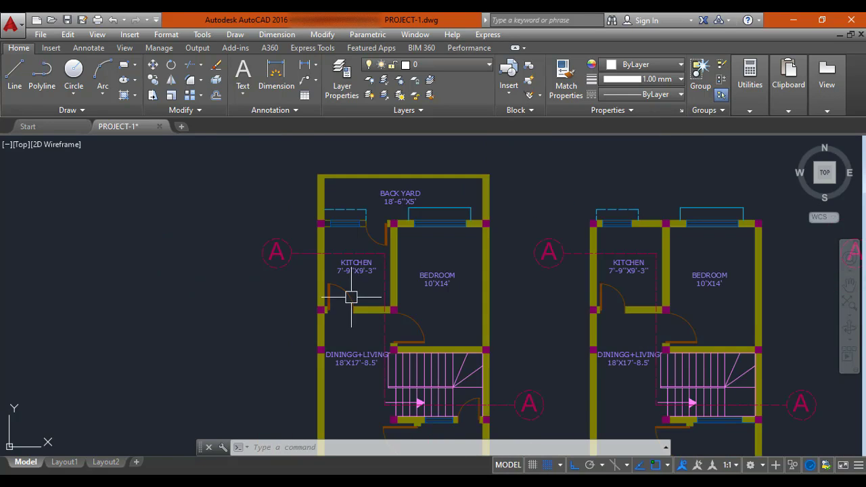
Step: Trace section line A-A from the ground floor kitchen through the dining and living area across the stairs to the outer wall
{"action": "middle_click_drag", "start_coordinate": [345, 236], "coordinate": [344, 162]}
{"action": "scroll", "coordinate": [343, 204], "scroll_direction": "up", "scroll_amount": 2}
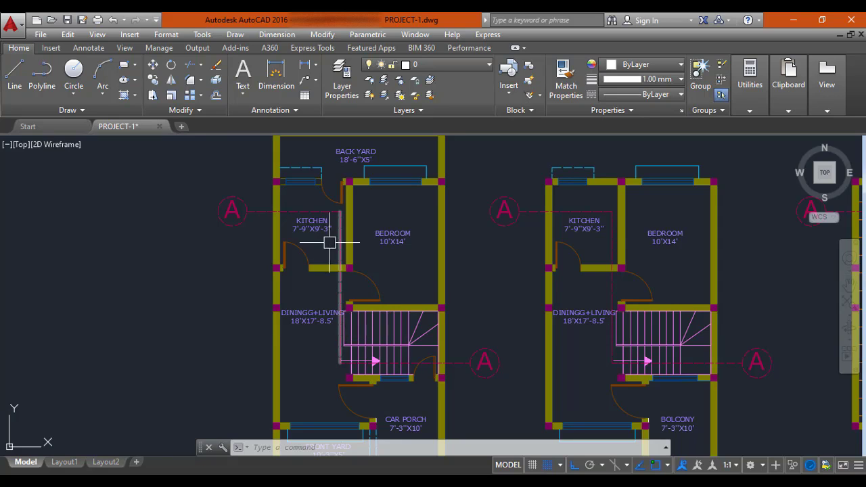
{"action": "mouse_move", "coordinate": [343, 366]}
{"action": "middle_mouse_down"}
{"action": "mouse_move", "coordinate": [333, 313]}
{"action": "mouse_move", "coordinate": [332, 416]}
{"action": "mouse_move", "coordinate": [343, 362]}
{"action": "mouse_move", "coordinate": [311, 317]}
{"action": "middle_mouse_up"}
{"action": "scroll", "coordinate": [307, 292], "scroll_direction": "up", "scroll_amount": 2}
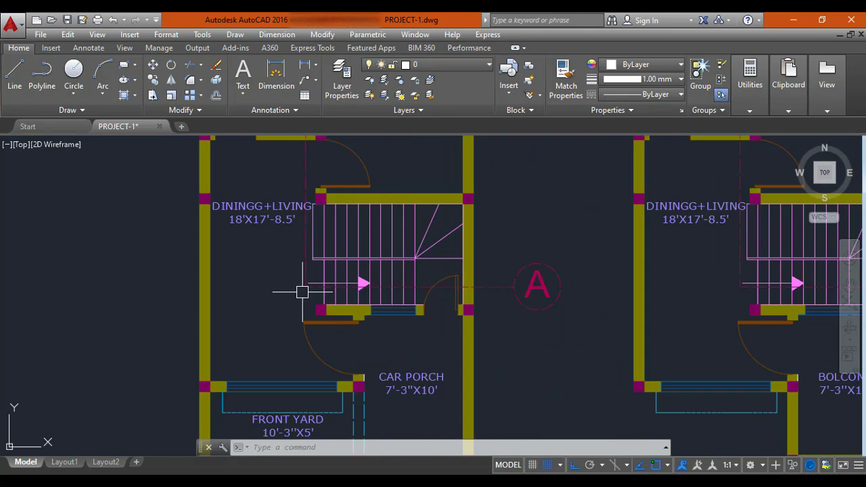
{"action": "scroll", "coordinate": [429, 365], "scroll_direction": "down", "scroll_amount": 2}
{"action": "scroll", "coordinate": [390, 300], "scroll_direction": "up", "scroll_amount": 2}
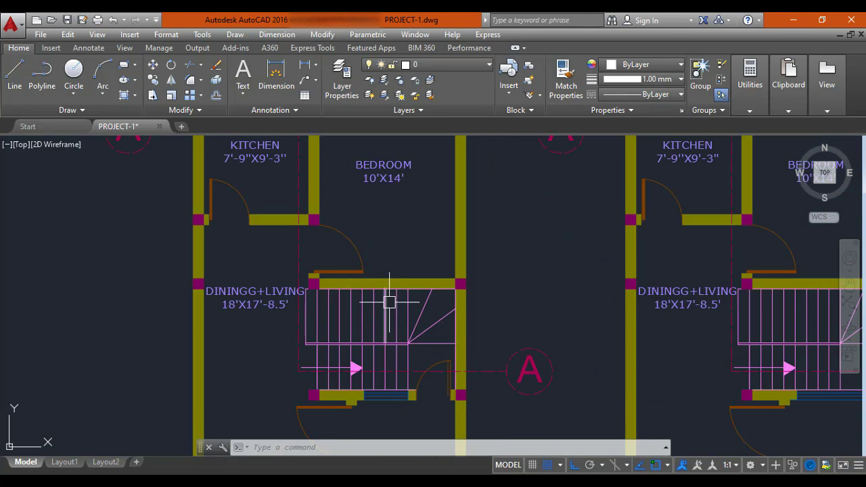
{"action": "scroll", "coordinate": [367, 328], "scroll_direction": "down", "scroll_amount": 5}
{"action": "scroll", "coordinate": [357, 333], "scroll_direction": "up", "scroll_amount": 5}
{"action": "scroll", "coordinate": [347, 330], "scroll_direction": "up", "scroll_amount": 4}
{"action": "scroll", "coordinate": [318, 314], "scroll_direction": "down", "scroll_amount": 2}
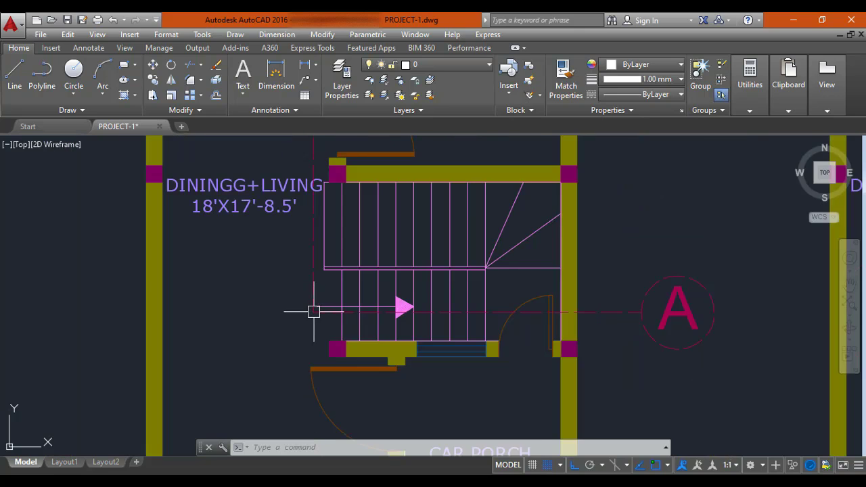
{"action": "middle_click_drag", "start_coordinate": [309, 309], "coordinate": [262, 315]}
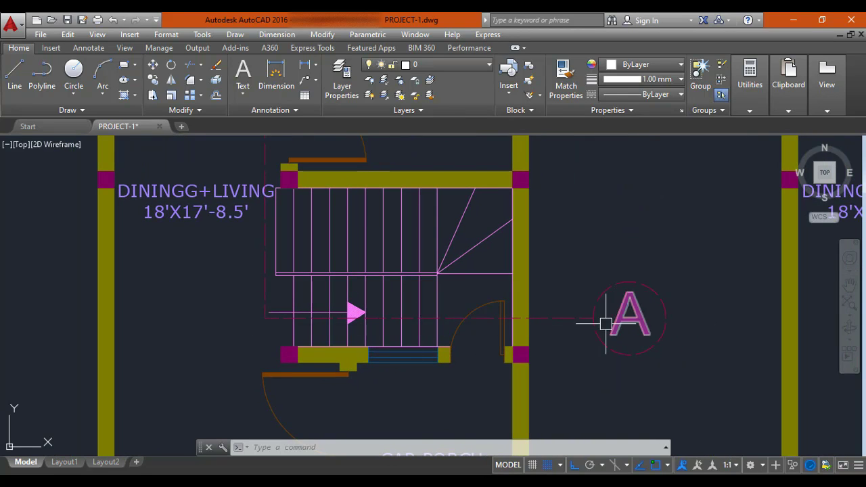
Step: Compare the stair flights, landing and outer wall in Section A-A with the staircase on the ground floor plan
{"action": "scroll", "coordinate": [486, 336], "scroll_direction": "down", "scroll_amount": 2}
{"action": "middle_click_drag", "start_coordinate": [485, 338], "coordinate": [439, 176]}
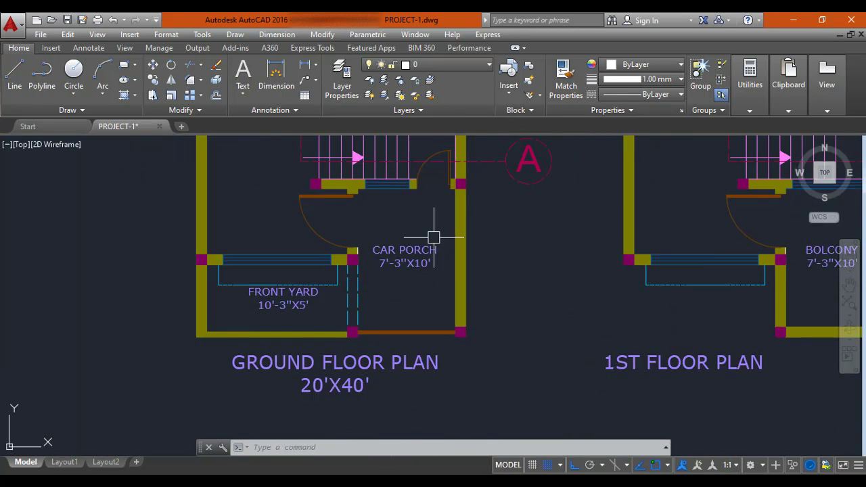
{"action": "scroll", "coordinate": [420, 312], "scroll_direction": "down", "scroll_amount": 4}
{"action": "middle_click_drag", "start_coordinate": [413, 319], "coordinate": [414, 204]}
{"action": "middle_click_drag", "start_coordinate": [410, 295], "coordinate": [418, 207]}
{"action": "middle_click_drag", "start_coordinate": [344, 377], "coordinate": [354, 315]}
{"action": "scroll", "coordinate": [353, 315], "scroll_direction": "up", "scroll_amount": 4}
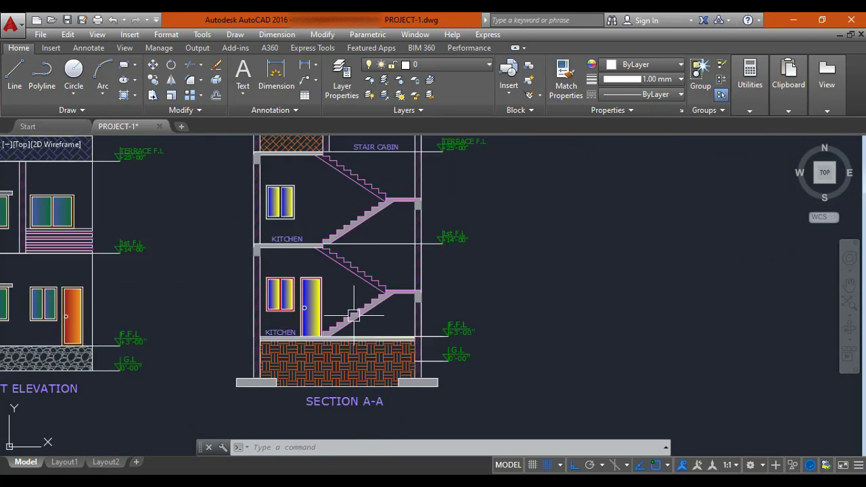
{"action": "middle_click_drag", "start_coordinate": [408, 309], "coordinate": [398, 346]}
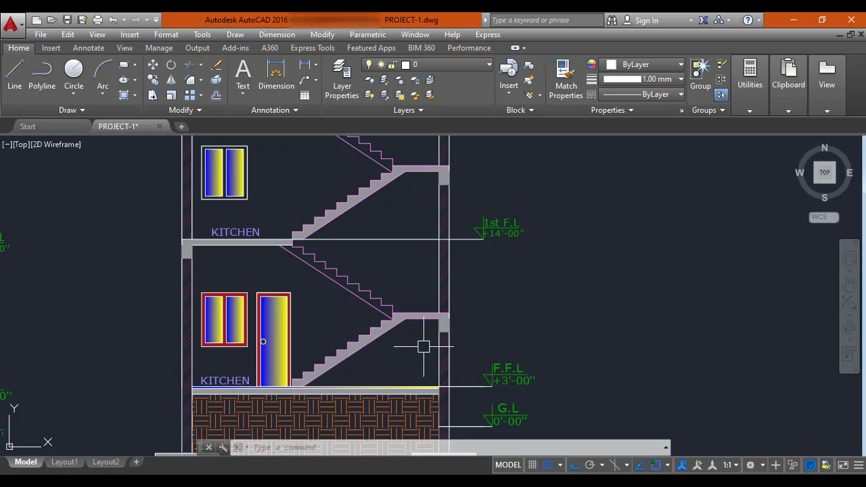
{"action": "scroll", "coordinate": [424, 346], "scroll_direction": "down", "scroll_amount": 6}
{"action": "middle_click_drag", "start_coordinate": [454, 246], "coordinate": [428, 307]}
{"action": "middle_click_drag", "start_coordinate": [423, 262], "coordinate": [419, 292]}
{"action": "scroll", "coordinate": [416, 258], "scroll_direction": "up", "scroll_amount": 4}
{"action": "middle_click_drag", "start_coordinate": [428, 239], "coordinate": [416, 286]}
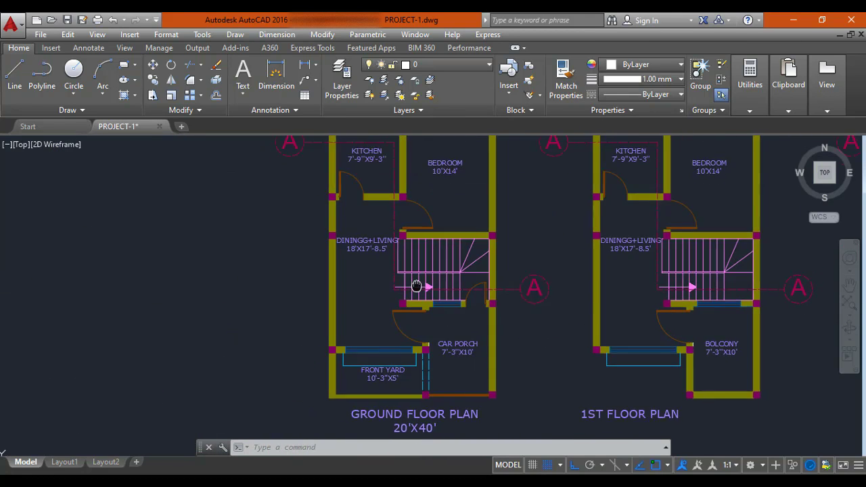
Step: Review the full path of section line A-A on the ground floor plan, from the kitchen's outer wall to the marker beside the stairs
{"action": "scroll", "coordinate": [417, 271], "scroll_direction": "down", "scroll_amount": 2}
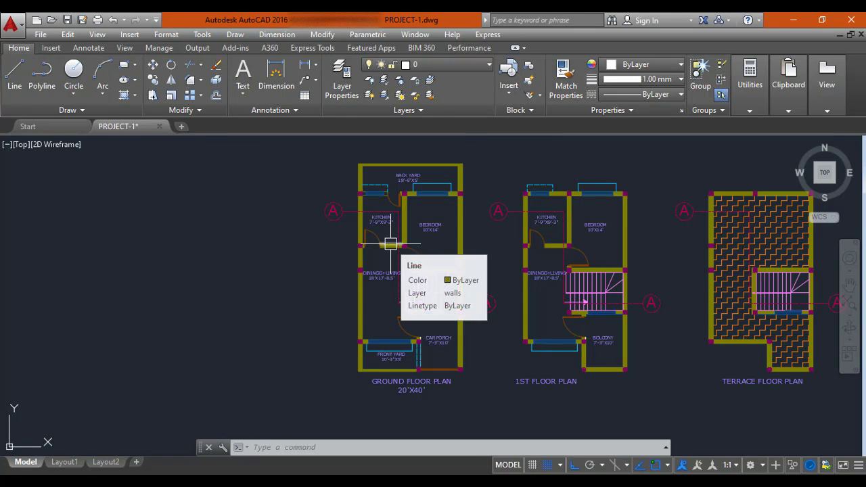
{"action": "scroll", "coordinate": [396, 242], "scroll_direction": "up", "scroll_amount": 4}
{"action": "scroll", "coordinate": [396, 240], "scroll_direction": "down", "scroll_amount": 2}
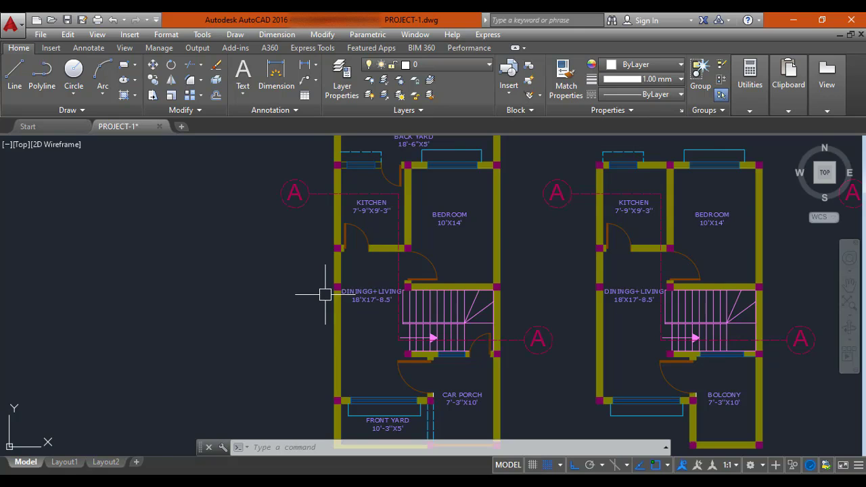
{"action": "middle_click_drag", "start_coordinate": [346, 302], "coordinate": [326, 292]}
{"action": "middle_click_drag", "start_coordinate": [345, 239], "coordinate": [335, 254]}
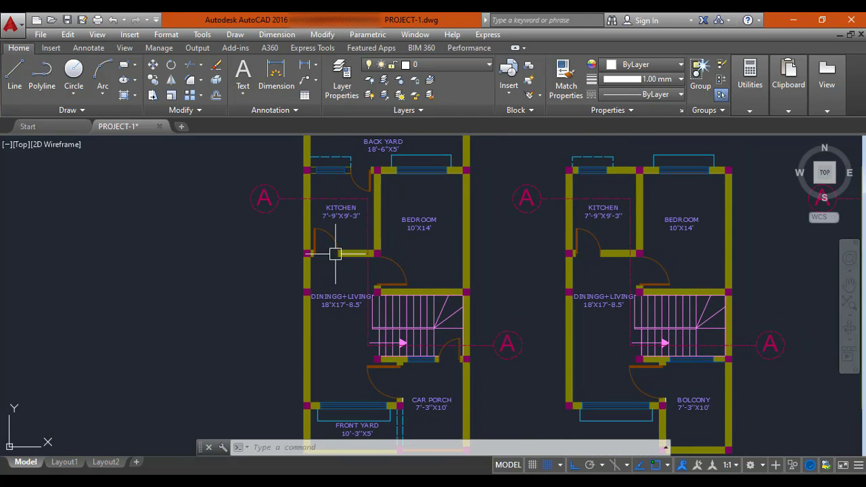
{"action": "mouse_move", "coordinate": [295, 216]}
{"action": "middle_mouse_down"}
{"action": "mouse_move", "coordinate": [286, 270]}
{"action": "mouse_move", "coordinate": [283, 220]}
{"action": "mouse_move", "coordinate": [292, 270]}
{"action": "middle_mouse_up"}
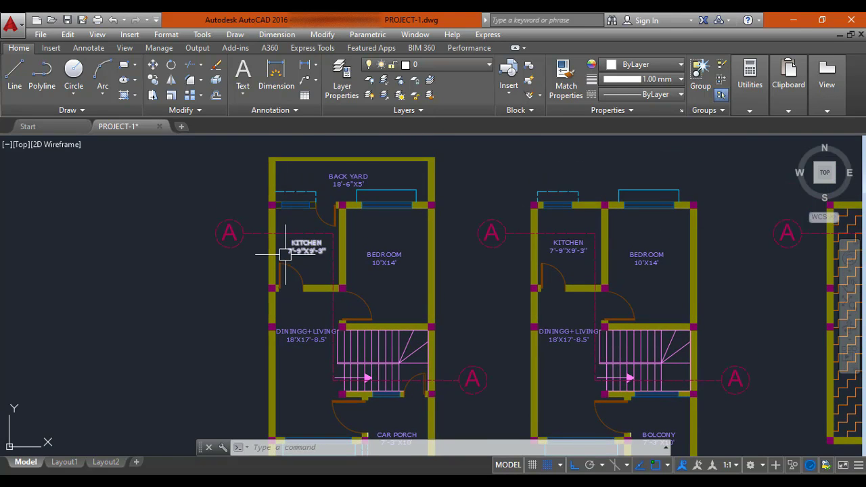
{"action": "scroll", "coordinate": [285, 254], "scroll_direction": "up", "scroll_amount": 2}
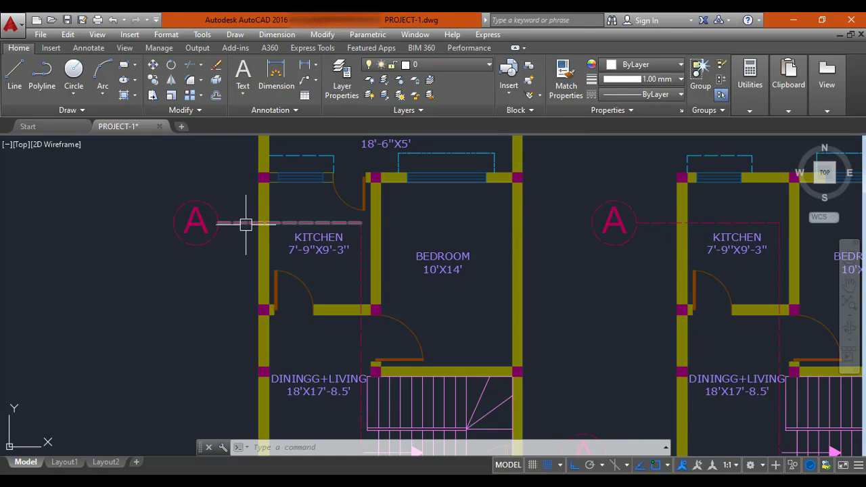
{"action": "middle_click_drag", "start_coordinate": [367, 286], "coordinate": [346, 161]}
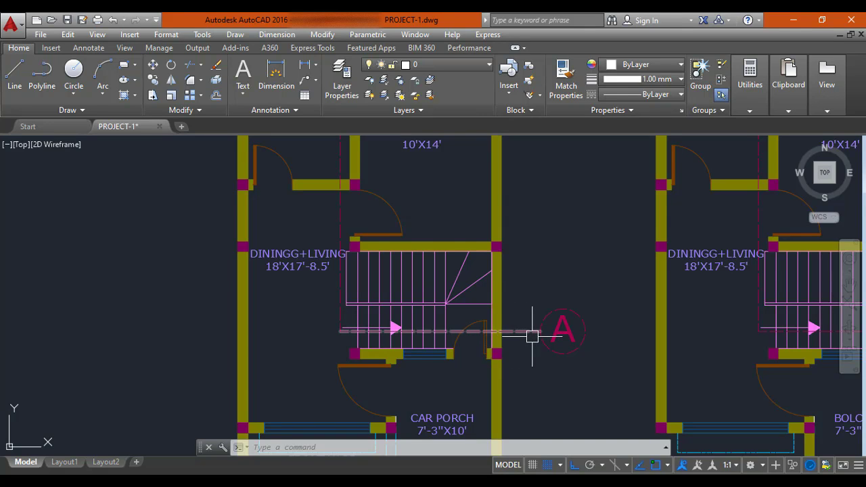
{"action": "scroll", "coordinate": [522, 342], "scroll_direction": "down", "scroll_amount": 2}
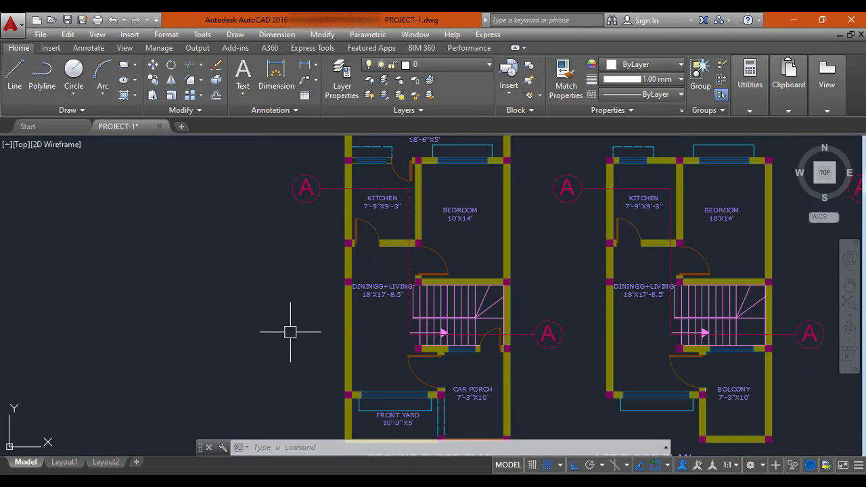
{"action": "middle_click_drag", "start_coordinate": [433, 334], "coordinate": [383, 359]}
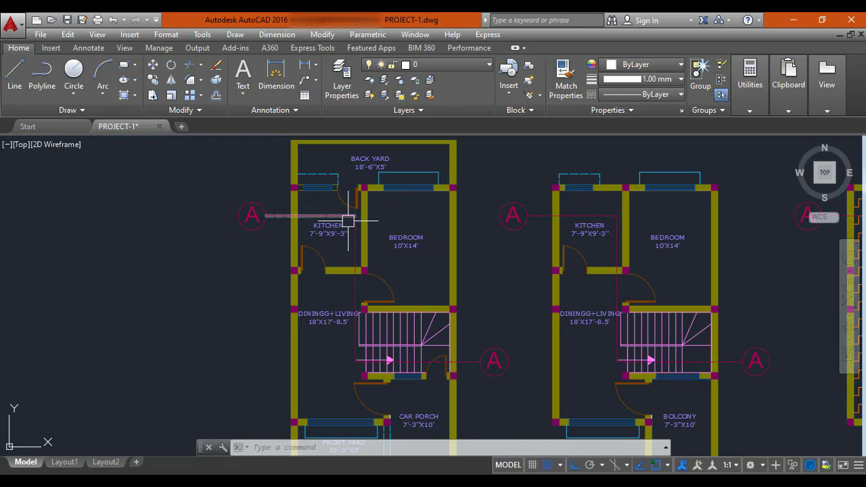
Step: Check Section A-A against the ground floor plan, including the bedroom wall and window away from the section line
{"action": "scroll", "coordinate": [345, 360], "scroll_direction": "down", "scroll_amount": 6}
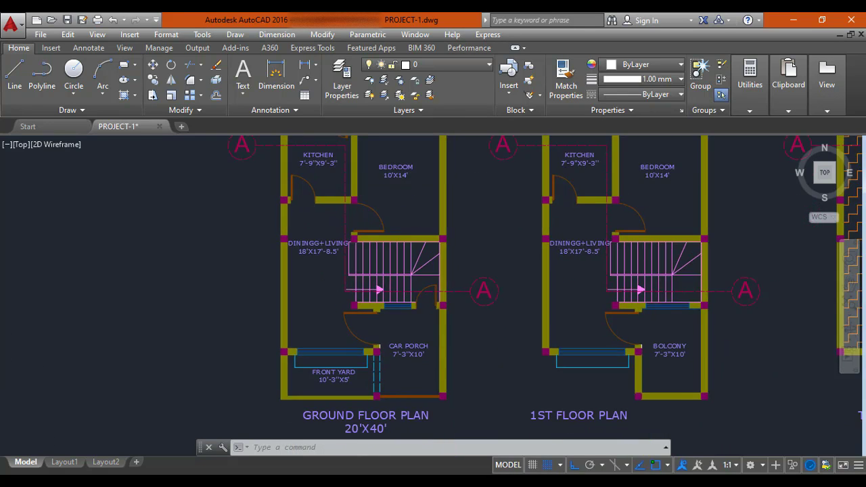
{"action": "scroll", "coordinate": [313, 291], "scroll_direction": "up", "scroll_amount": 5}
{"action": "scroll", "coordinate": [310, 378], "scroll_direction": "down", "scroll_amount": 5}
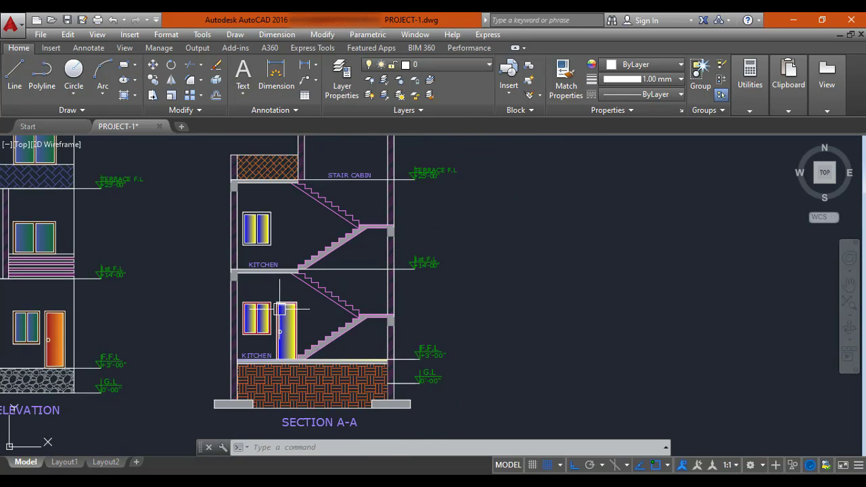
{"action": "middle_click_drag", "start_coordinate": [309, 115], "coordinate": [310, 298]}
{"action": "scroll", "coordinate": [308, 240], "scroll_direction": "up", "scroll_amount": 4}
{"action": "scroll", "coordinate": [309, 240], "scroll_direction": "up", "scroll_amount": 2}
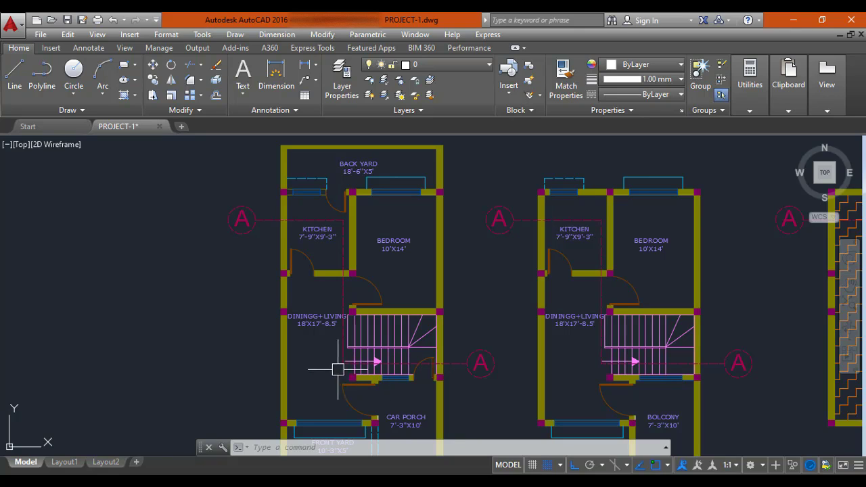
{"action": "middle_click_drag", "start_coordinate": [387, 355], "coordinate": [385, 330]}
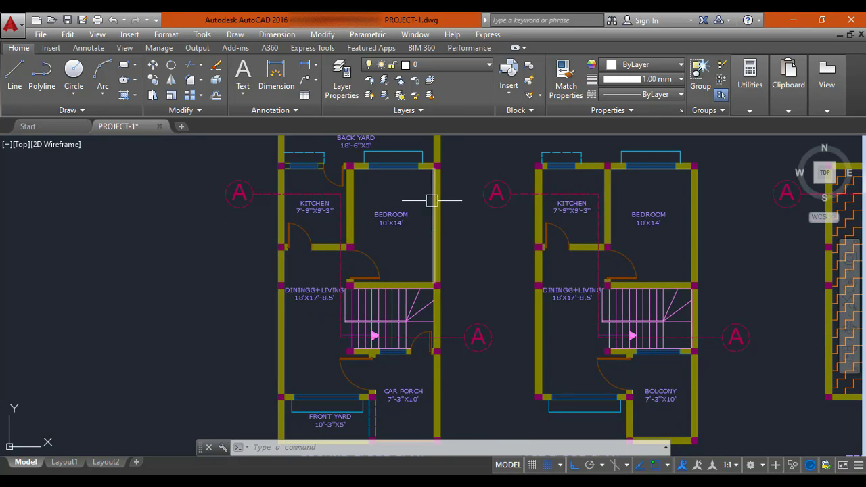
{"action": "middle_click_drag", "start_coordinate": [435, 196], "coordinate": [429, 276]}
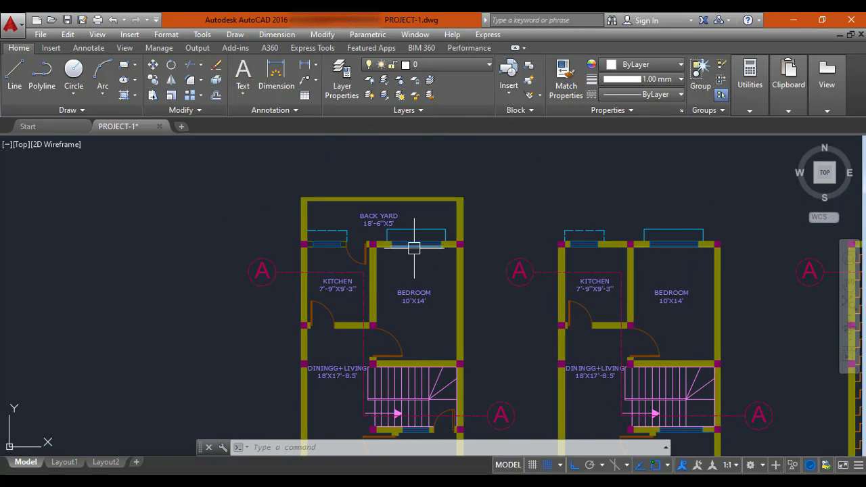
Step: Examine section line A-A at the ground floor stairs and kitchen, and its matching path on the 1st floor plan
{"action": "middle_click_drag", "start_coordinate": [379, 317], "coordinate": [351, 245]}
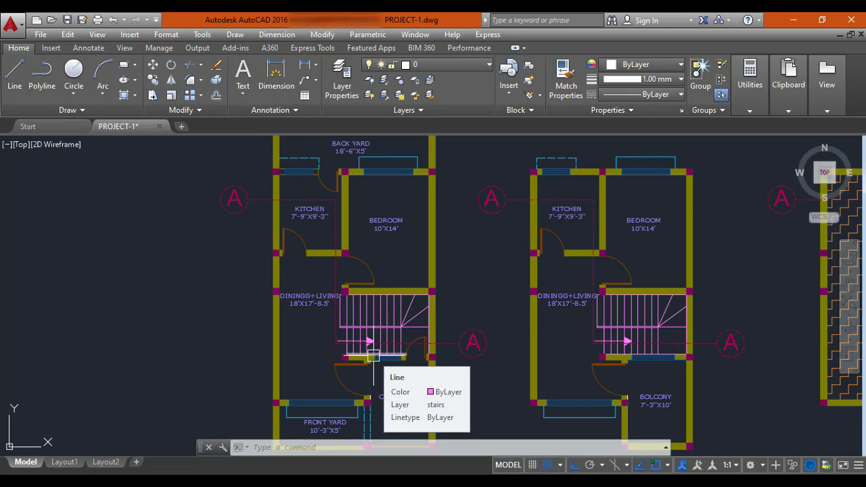
{"action": "scroll", "coordinate": [378, 353], "scroll_direction": "up", "scroll_amount": 2}
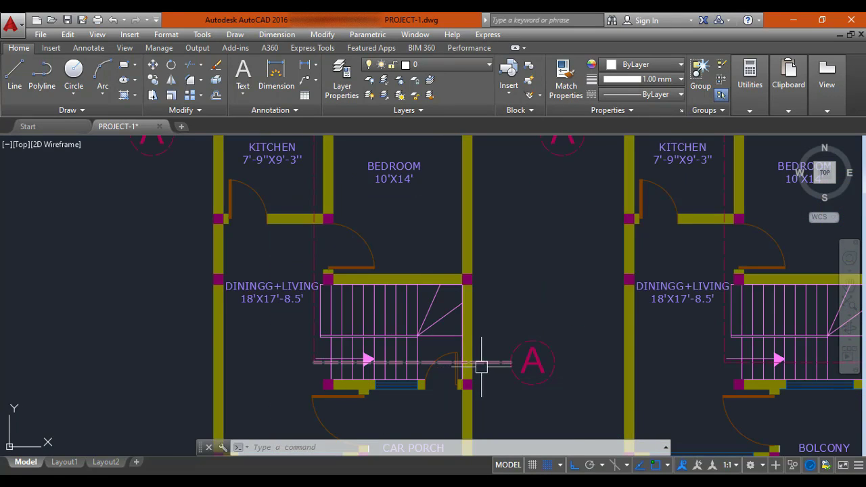
{"action": "scroll", "coordinate": [481, 366], "scroll_direction": "down", "scroll_amount": 2}
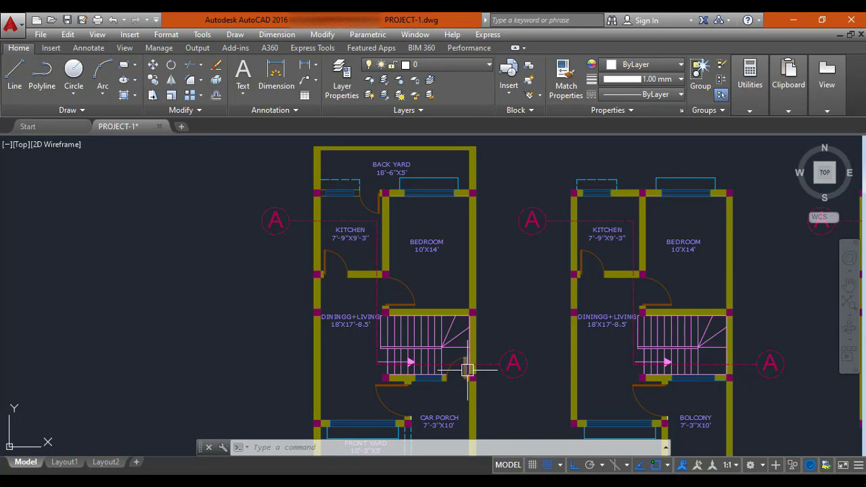
{"action": "middle_click_drag", "start_coordinate": [478, 370], "coordinate": [483, 393]}
{"action": "scroll", "coordinate": [309, 250], "scroll_direction": "up", "scroll_amount": 2}
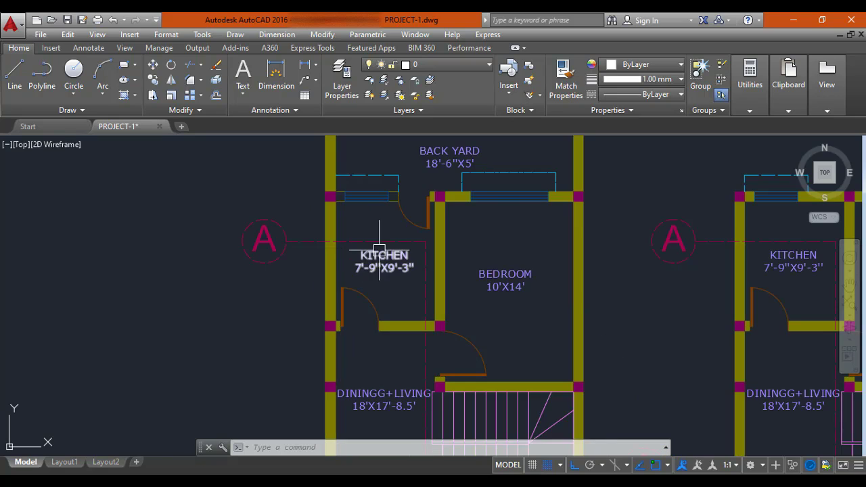
{"action": "scroll", "coordinate": [379, 248], "scroll_direction": "down", "scroll_amount": 2}
{"action": "middle_click_drag", "start_coordinate": [266, 331], "coordinate": [271, 266]}
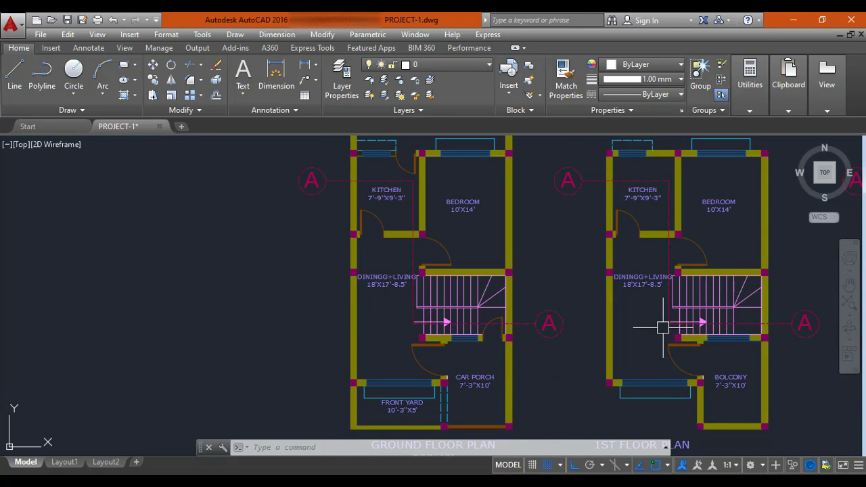
{"action": "middle_click_drag", "start_coordinate": [663, 324], "coordinate": [658, 342]}
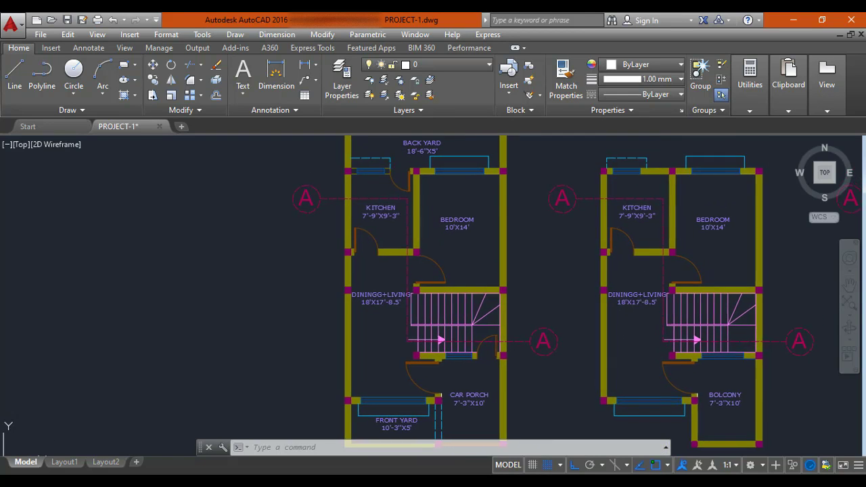
Step: Compare section line A-A through the ground floor kitchen with the kitchen window, door and stairs in Section A-A
{"action": "scroll", "coordinate": [303, 190], "scroll_direction": "up", "scroll_amount": 2}
{"action": "scroll", "coordinate": [290, 202], "scroll_direction": "down", "scroll_amount": 2}
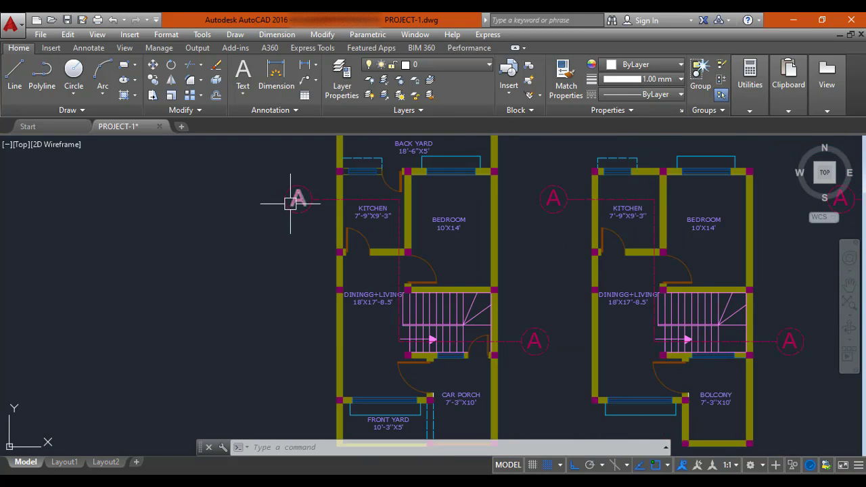
{"action": "scroll", "coordinate": [514, 329], "scroll_direction": "down", "scroll_amount": 4}
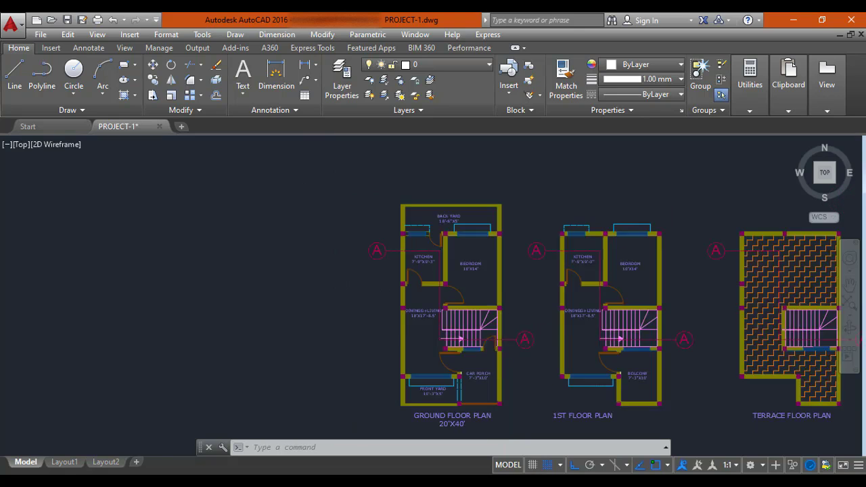
{"action": "middle_click_drag", "start_coordinate": [437, 278], "coordinate": [443, 34]}
{"action": "scroll", "coordinate": [450, 317], "scroll_direction": "up", "scroll_amount": 4}
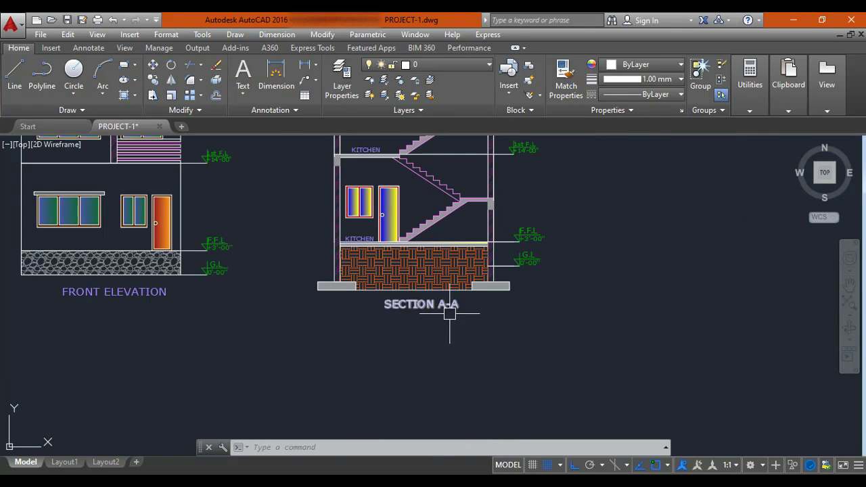
{"action": "middle_click_drag", "start_coordinate": [452, 313], "coordinate": [445, 340]}
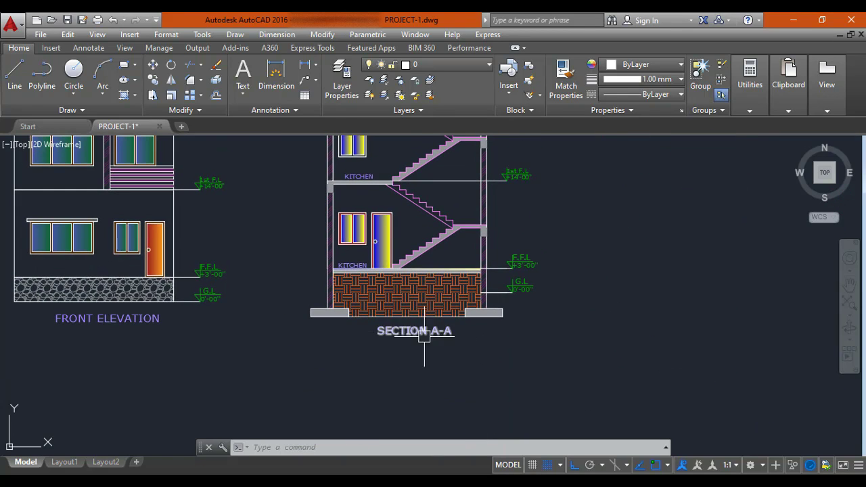
{"action": "scroll", "coordinate": [424, 336], "scroll_direction": "down", "scroll_amount": 2}
{"action": "scroll", "coordinate": [406, 342], "scroll_direction": "up", "scroll_amount": 2}
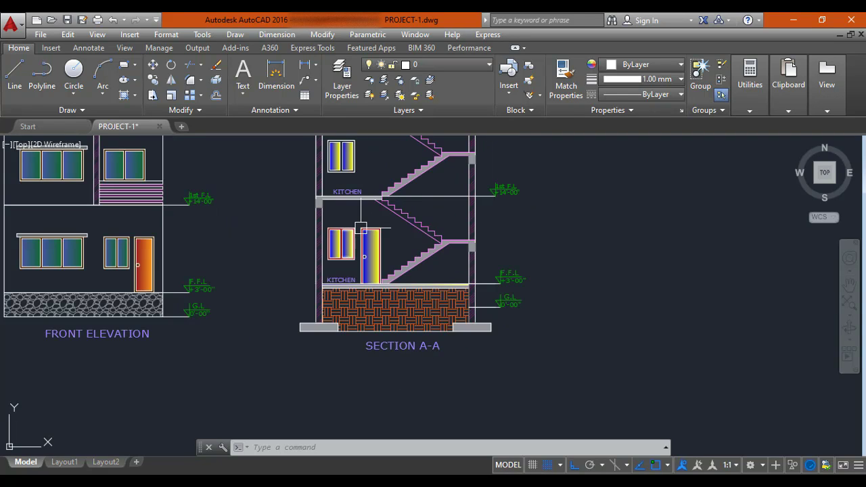
Step: Trace section line A-A from kitchen to stairs on the ground and 1st floor plans and check both storeys in Section A-A
{"action": "scroll", "coordinate": [426, 264], "scroll_direction": "down", "scroll_amount": 5}
{"action": "middle_click_drag", "start_coordinate": [449, 174], "coordinate": [411, 372]}
{"action": "scroll", "coordinate": [402, 237], "scroll_direction": "up", "scroll_amount": 2}
{"action": "scroll", "coordinate": [335, 201], "scroll_direction": "up", "scroll_amount": 2}
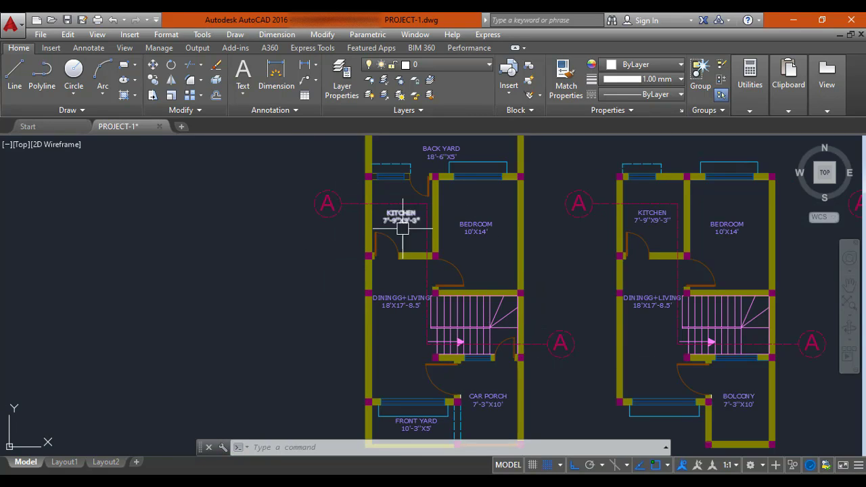
{"action": "middle_click_drag", "start_coordinate": [334, 197], "coordinate": [306, 216]}
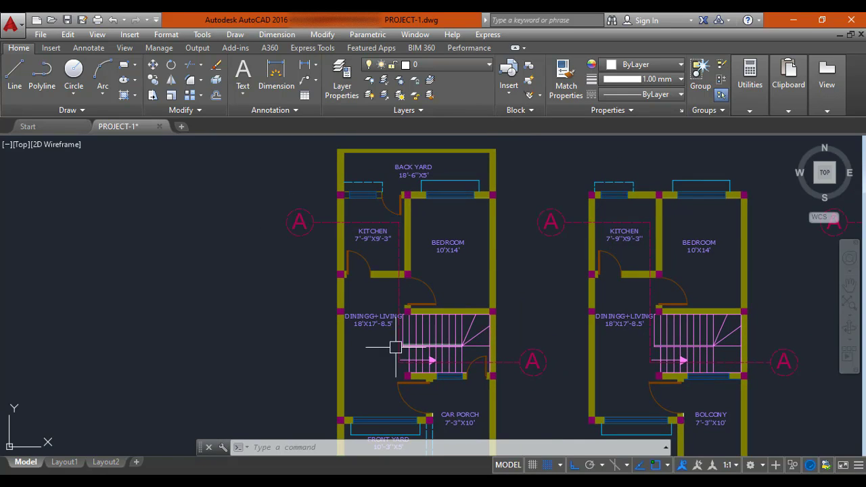
{"action": "scroll", "coordinate": [371, 245], "scroll_direction": "down", "scroll_amount": 6}
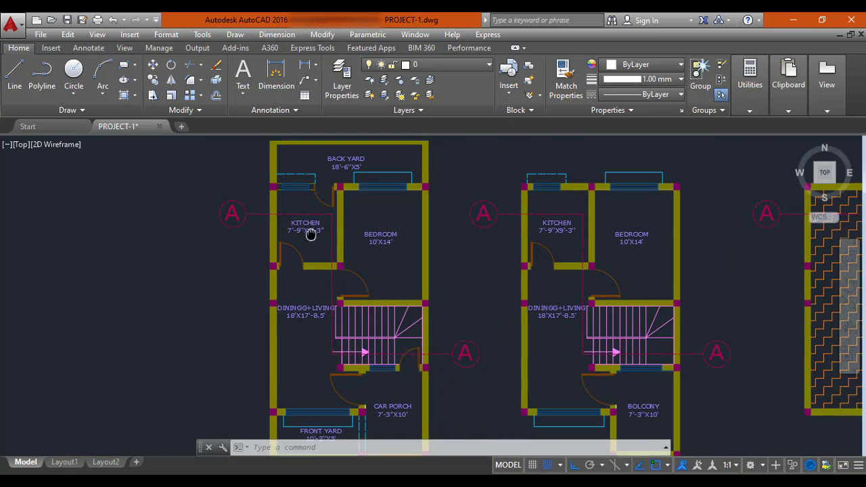
{"action": "scroll", "coordinate": [361, 358], "scroll_direction": "up", "scroll_amount": 4}
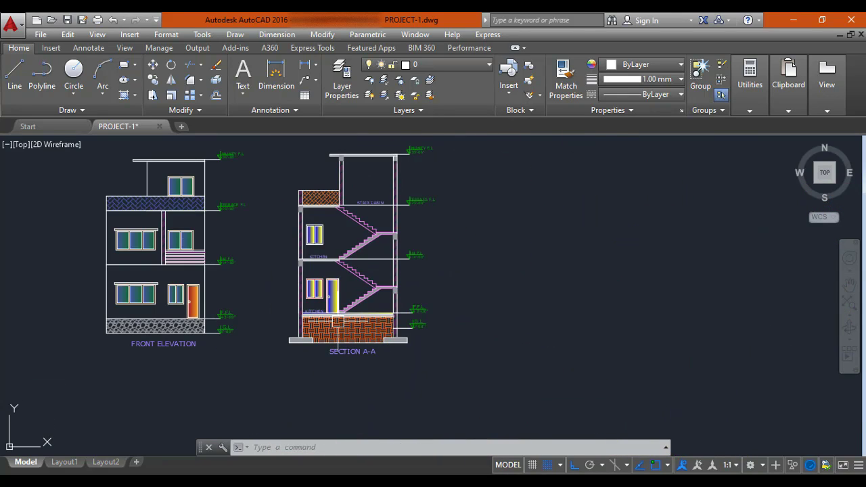
{"action": "scroll", "coordinate": [406, 256], "scroll_direction": "down", "scroll_amount": 4}
{"action": "scroll", "coordinate": [399, 209], "scroll_direction": "up", "scroll_amount": 4}
{"action": "middle_click_drag", "start_coordinate": [417, 224], "coordinate": [419, 251]}
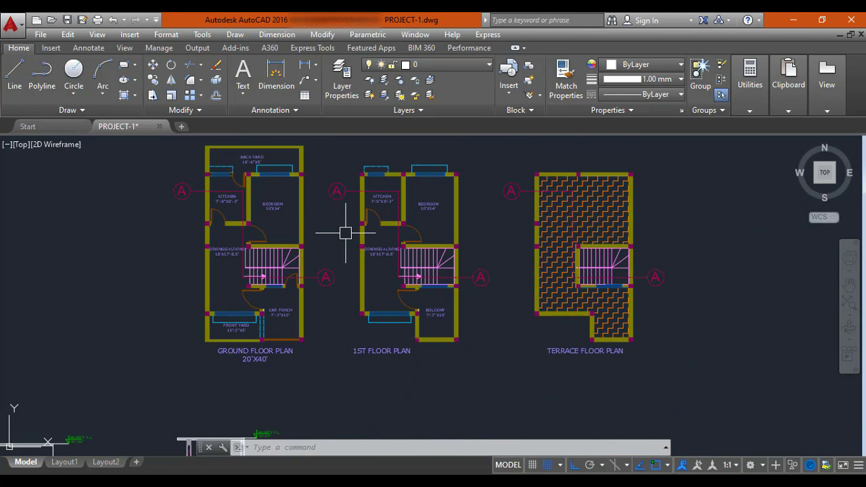
{"action": "scroll", "coordinate": [419, 257], "scroll_direction": "down", "scroll_amount": 4}
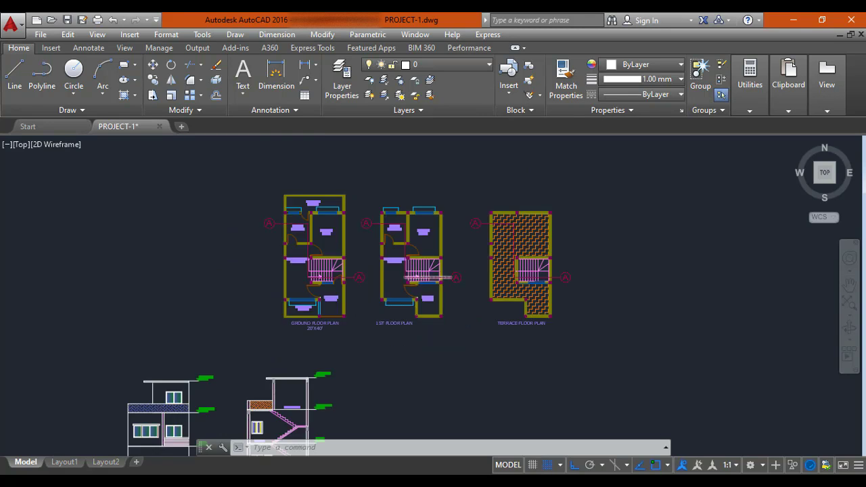
{"action": "scroll", "coordinate": [280, 300], "scroll_direction": "up", "scroll_amount": 5}
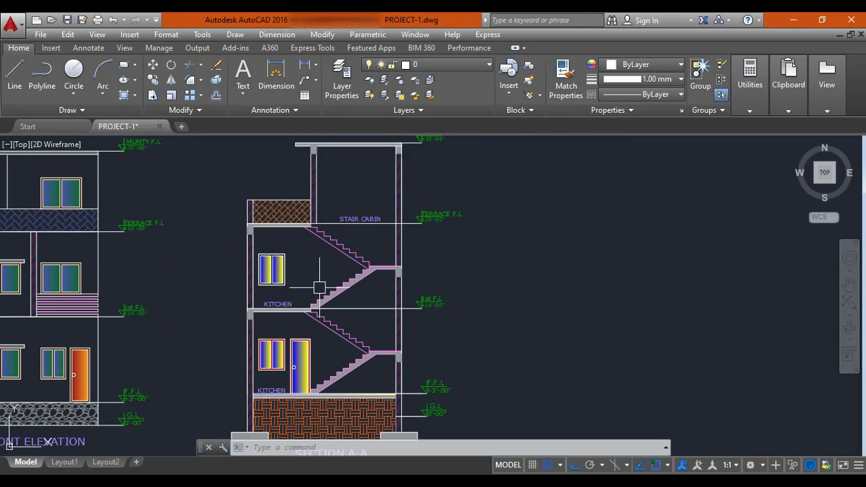
Step: Compare section line A-A at the terrace floor plan's staircase with the stair cabin and parapet in Section A-A
{"action": "scroll", "coordinate": [290, 295], "scroll_direction": "down", "scroll_amount": 4}
{"action": "mouse_move", "coordinate": [574, 178]}
{"action": "middle_mouse_down"}
{"action": "mouse_move", "coordinate": [411, 279]}
{"action": "mouse_move", "coordinate": [396, 329]}
{"action": "middle_mouse_up"}
{"action": "scroll", "coordinate": [406, 231], "scroll_direction": "up", "scroll_amount": 6}
{"action": "scroll", "coordinate": [395, 331], "scroll_direction": "down", "scroll_amount": 4}
{"action": "scroll", "coordinate": [403, 336], "scroll_direction": "up", "scroll_amount": 4}
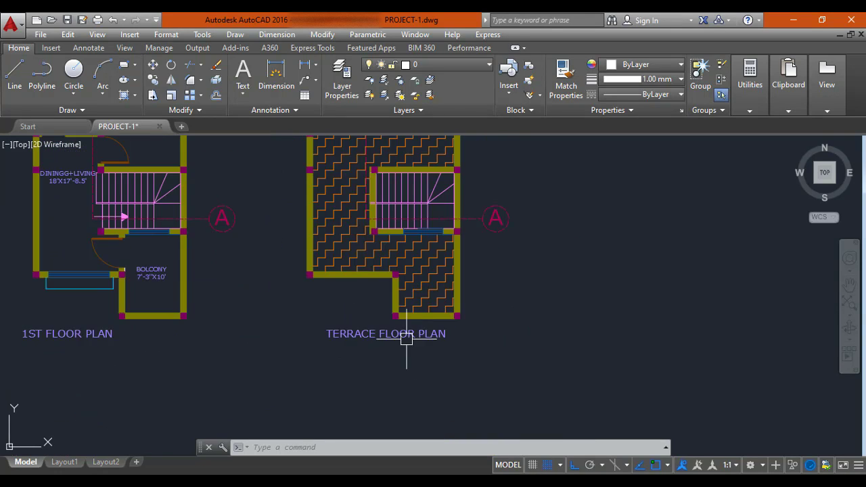
{"action": "scroll", "coordinate": [399, 332], "scroll_direction": "down", "scroll_amount": 4}
{"action": "scroll", "coordinate": [387, 244], "scroll_direction": "up", "scroll_amount": 5}
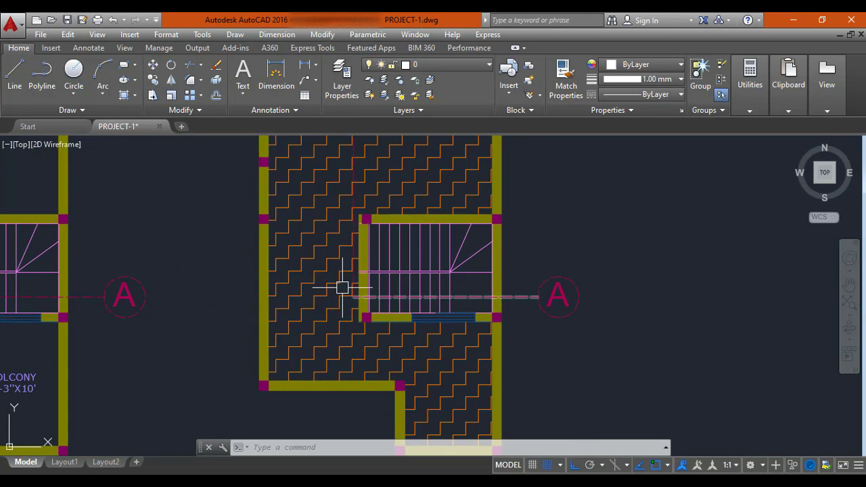
{"action": "scroll", "coordinate": [298, 262], "scroll_direction": "down", "scroll_amount": 5}
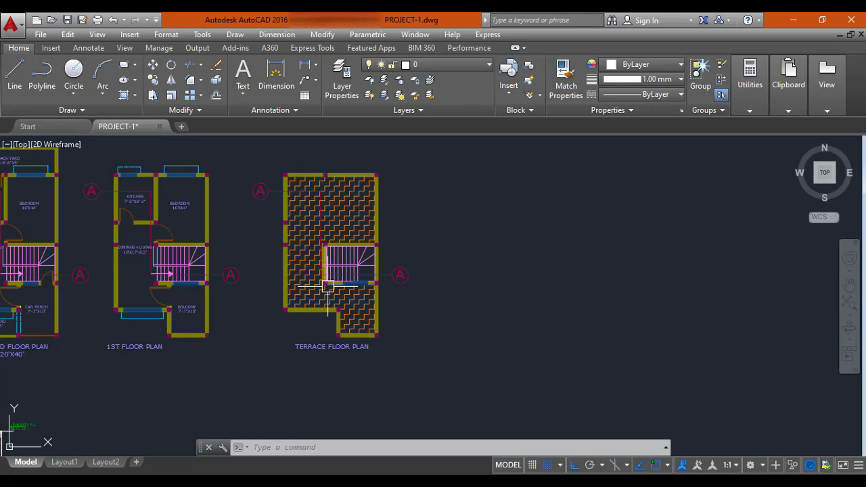
{"action": "scroll", "coordinate": [393, 280], "scroll_direction": "down", "scroll_amount": 3}
{"action": "scroll", "coordinate": [381, 267], "scroll_direction": "up", "scroll_amount": 6}
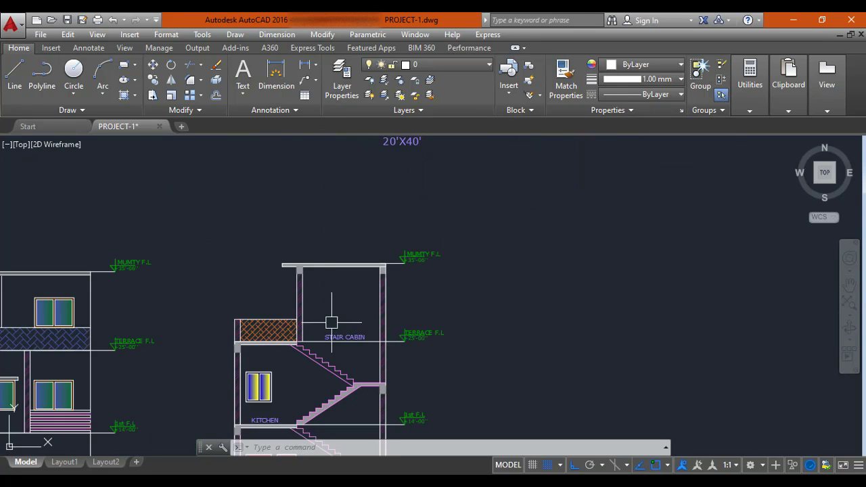
{"action": "middle_click_drag", "start_coordinate": [333, 315], "coordinate": [341, 305]}
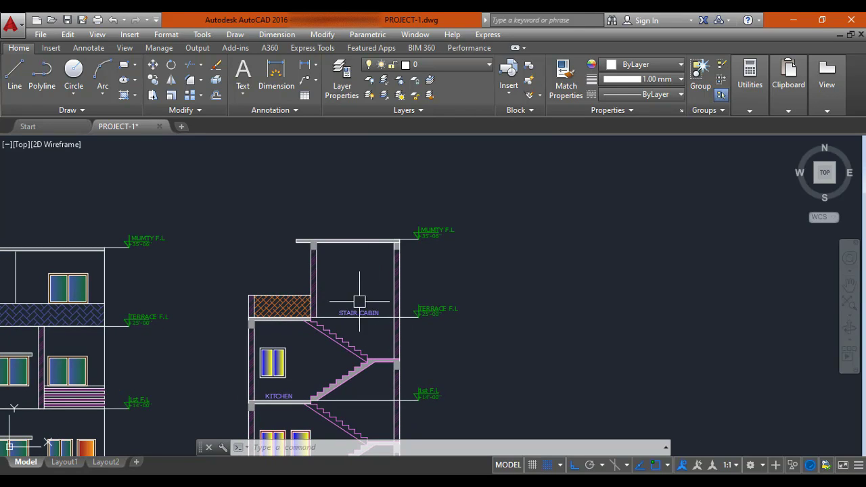
{"action": "scroll", "coordinate": [368, 267], "scroll_direction": "down", "scroll_amount": 2}
{"action": "scroll", "coordinate": [359, 272], "scroll_direction": "down", "scroll_amount": 4}
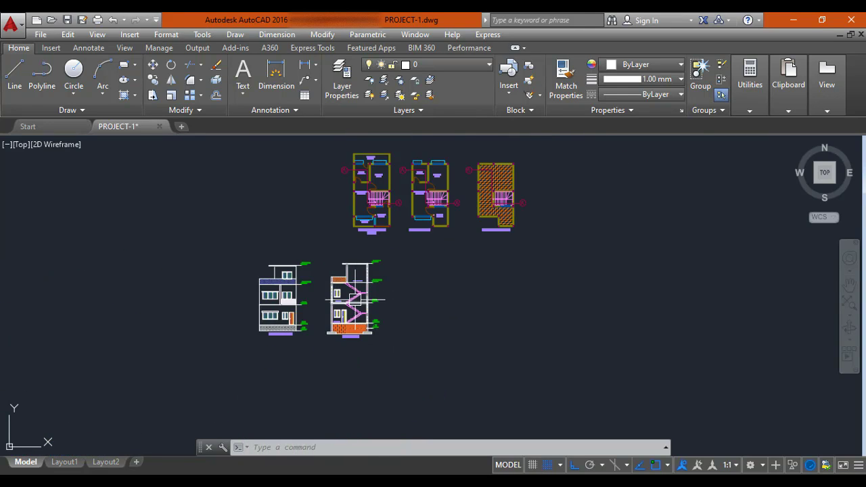
{"action": "middle_click_drag", "start_coordinate": [359, 272], "coordinate": [332, 294]}
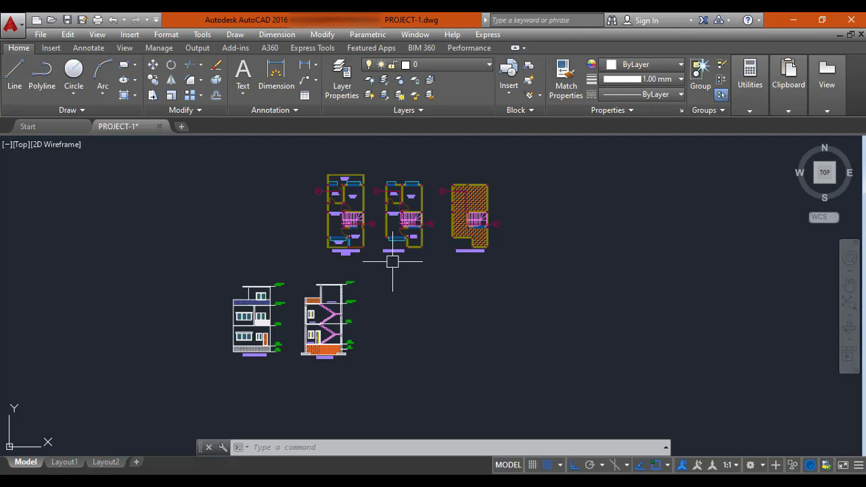
Step: Review the three floor plans together with the front elevation and Section A-A below them
{"action": "scroll", "coordinate": [392, 261], "scroll_direction": "up", "scroll_amount": 5}
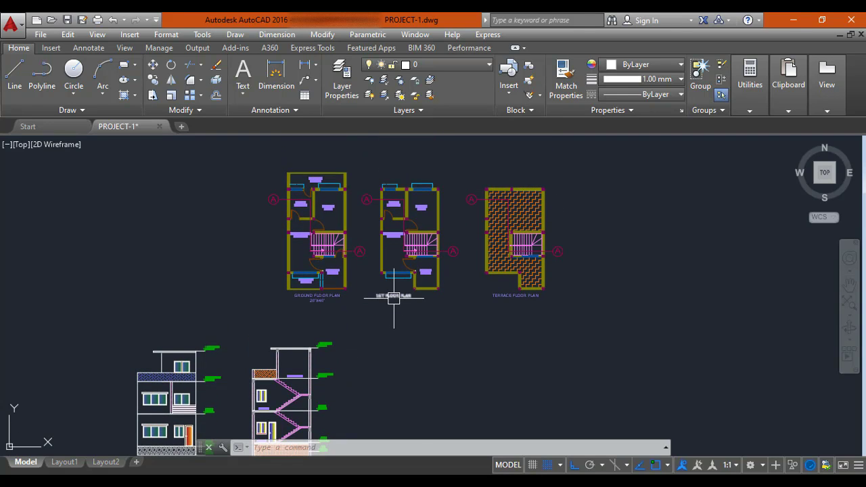
{"action": "scroll", "coordinate": [394, 298], "scroll_direction": "down", "scroll_amount": 2}
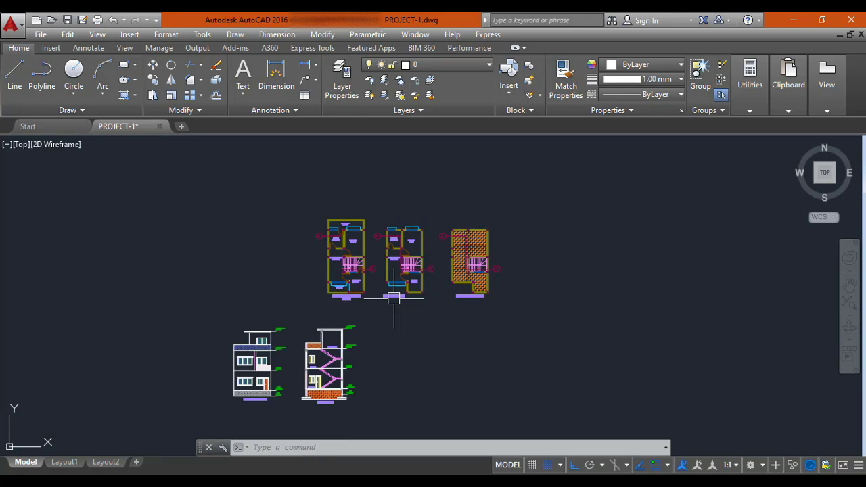
{"action": "scroll", "coordinate": [394, 297], "scroll_direction": "up", "scroll_amount": 3}
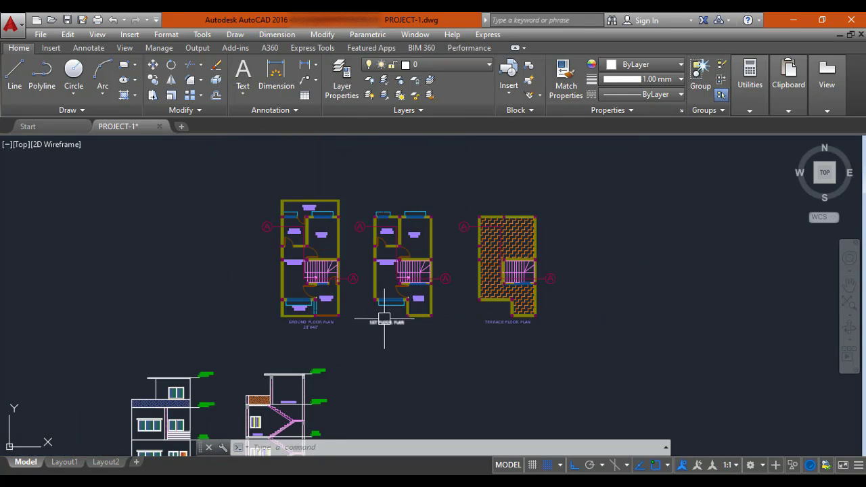
{"action": "middle_click_drag", "start_coordinate": [390, 308], "coordinate": [391, 294]}
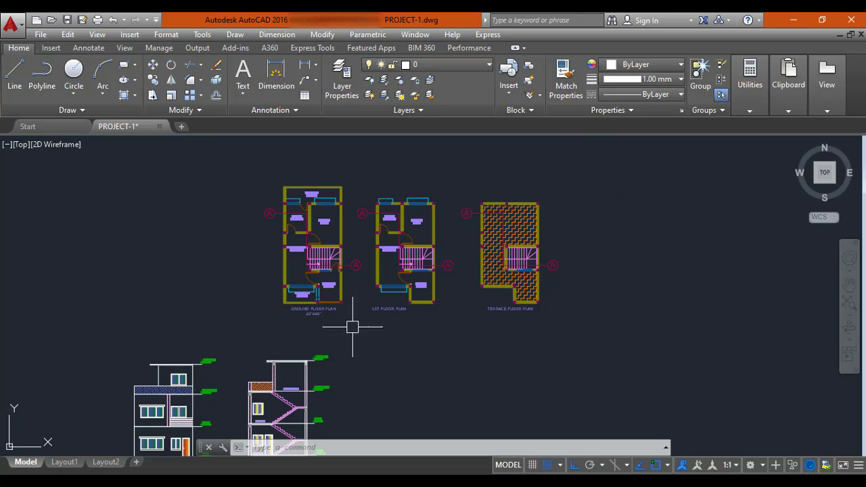
{"action": "middle_click_drag", "start_coordinate": [349, 337], "coordinate": [363, 226]}
{"action": "middle_click_drag", "start_coordinate": [313, 307], "coordinate": [308, 344]}
{"action": "scroll", "coordinate": [273, 320], "scroll_direction": "up", "scroll_amount": 2}
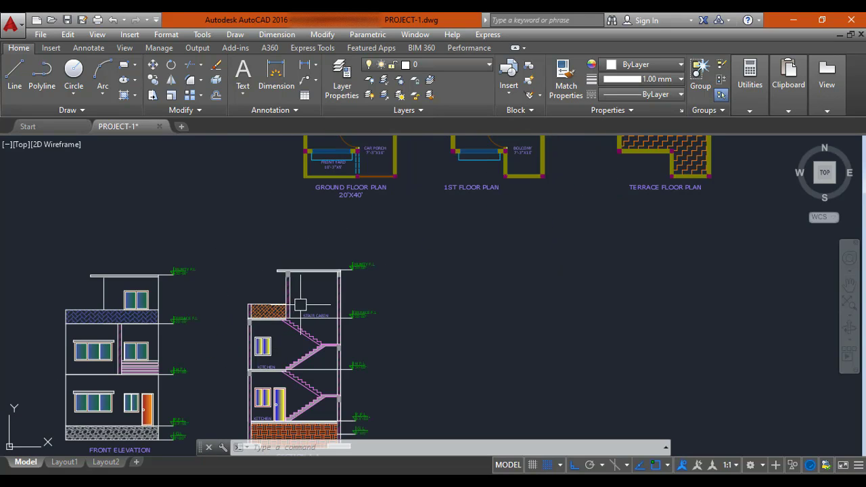
{"action": "scroll", "coordinate": [300, 306], "scroll_direction": "down", "scroll_amount": 4}
{"action": "middle_click_drag", "start_coordinate": [338, 305], "coordinate": [325, 325]}
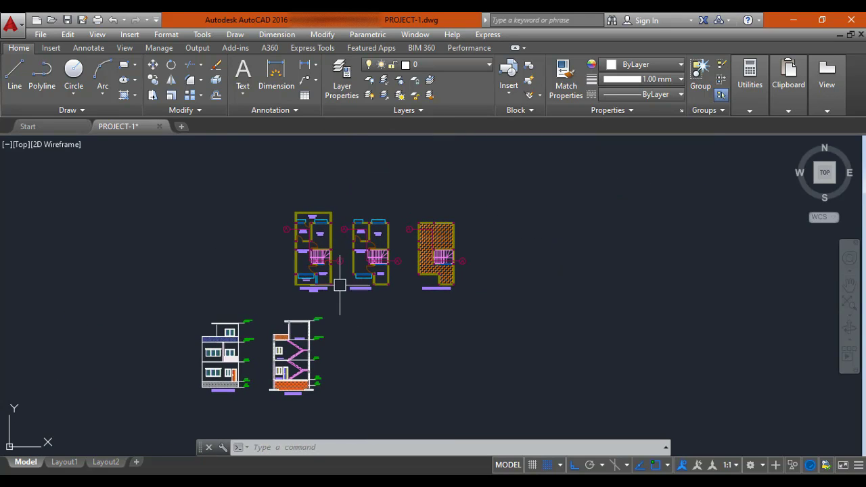
Step: Copy all three floor plans horizontally into the empty area east of the originals, using the ground floor plan's lower-left corner as base point
{"action": "scroll", "coordinate": [393, 263], "scroll_direction": "up", "scroll_amount": 2}
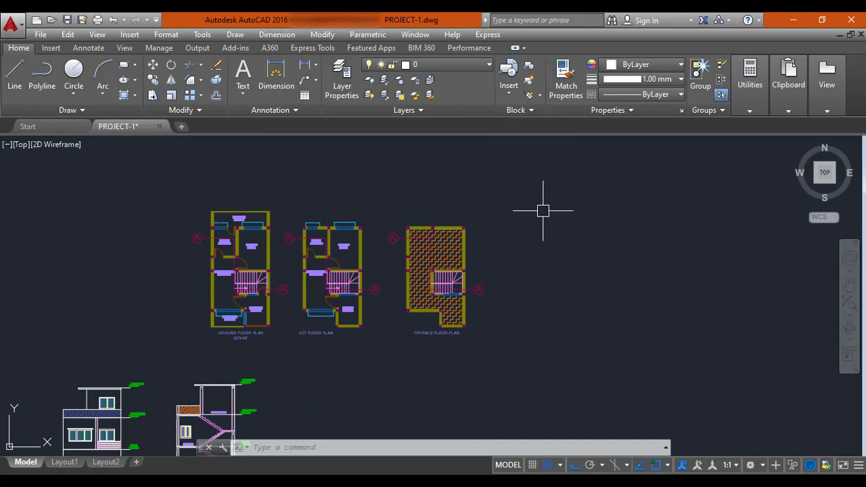
{"action": "left_click", "coordinate": [544, 178]}
{"action": "left_click", "coordinate": [193, 364]}
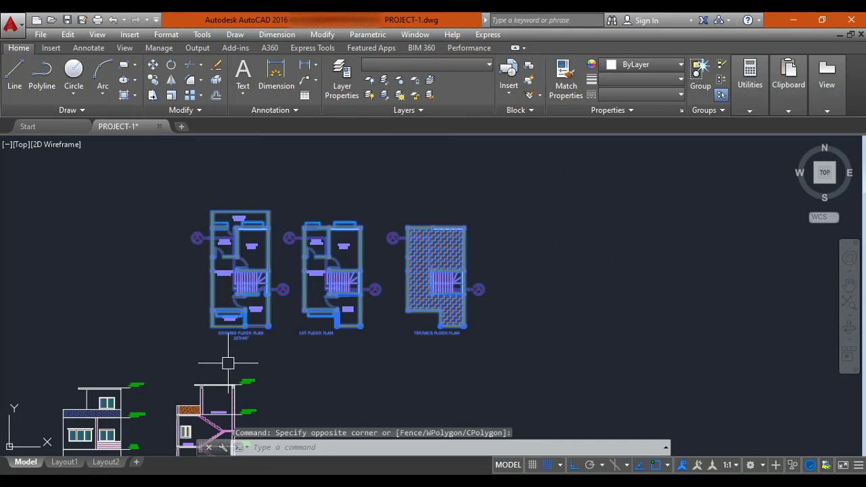
{"action": "type", "text": "c"}
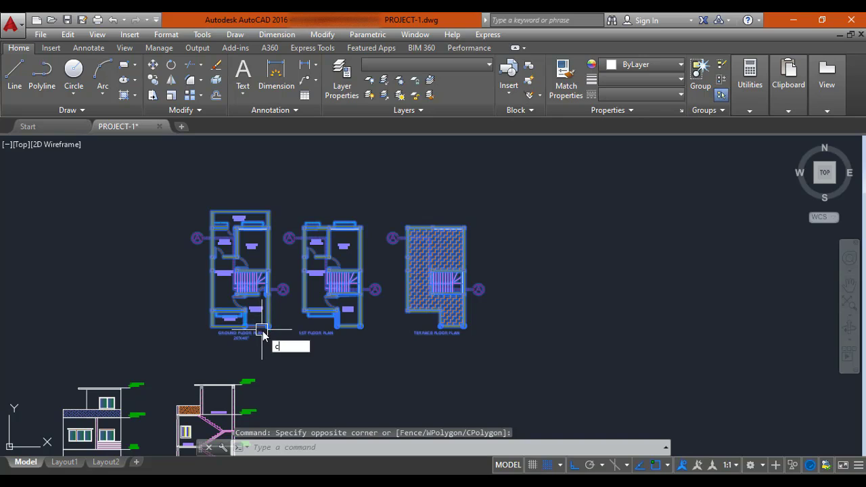
{"action": "type", "text": "o"}
{"action": "key", "text": "Return"}
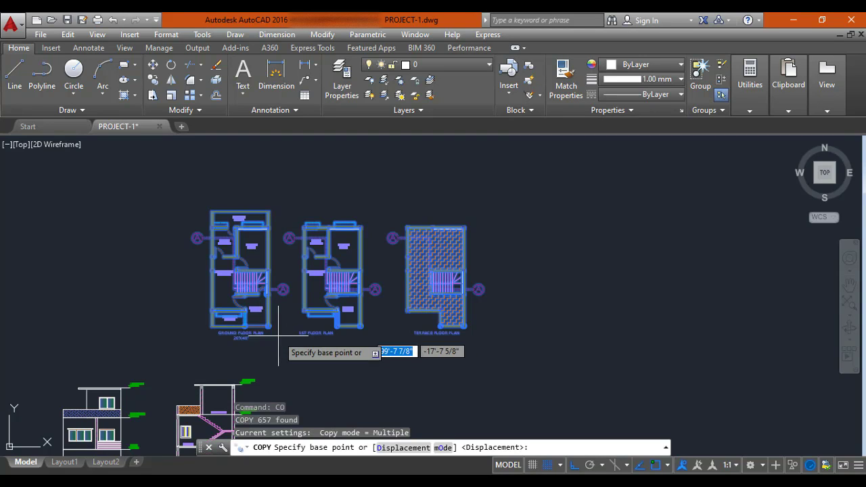
{"action": "left_click", "coordinate": [210, 326]}
{"action": "scroll", "coordinate": [298, 348], "scroll_direction": "down", "scroll_amount": 4}
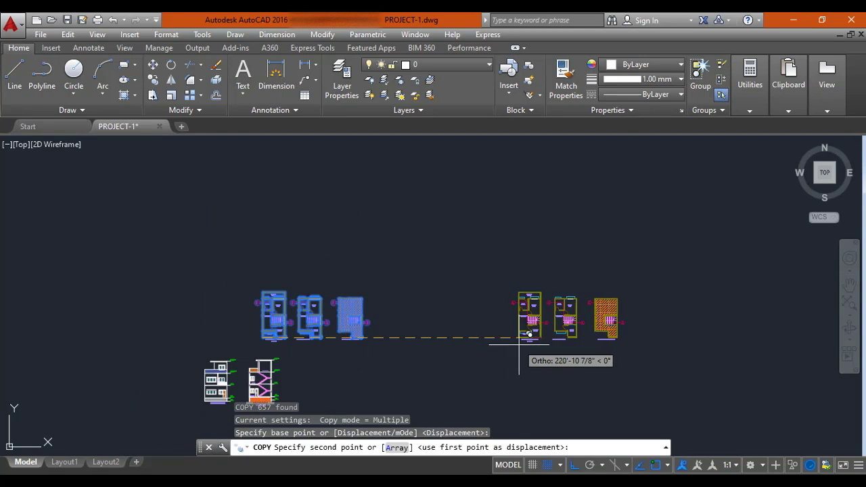
{"action": "middle_click_drag", "start_coordinate": [518, 343], "coordinate": [406, 343]}
{"action": "left_click", "coordinate": [440, 331]}
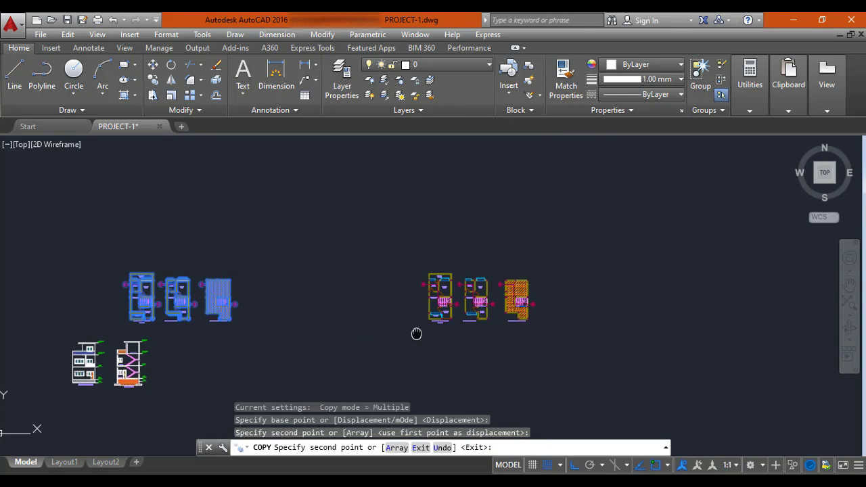
{"action": "key", "text": "Escape"}
Step: Finish copying and select section line A-A with both A markers on the copied ground floor plan
{"action": "scroll", "coordinate": [413, 309], "scroll_direction": "up", "scroll_amount": 4}
{"action": "middle_click_drag", "start_coordinate": [414, 265], "coordinate": [386, 274]}
{"action": "scroll", "coordinate": [387, 269], "scroll_direction": "up", "scroll_amount": 3}
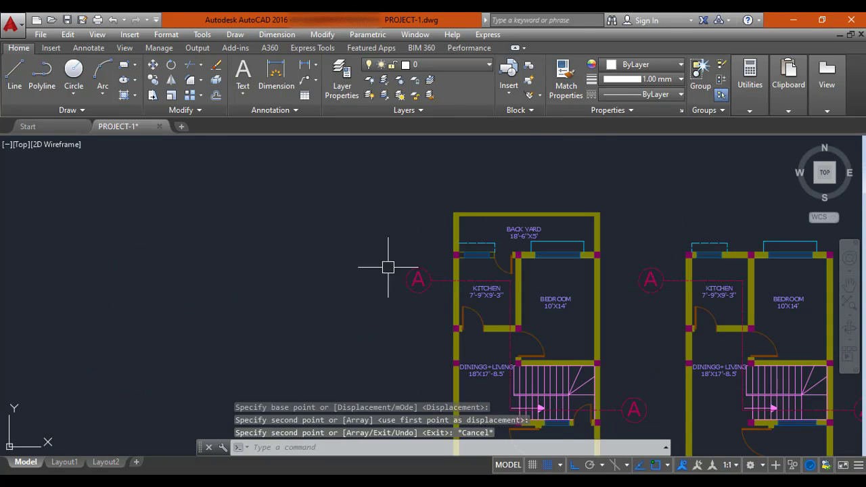
{"action": "key", "text": "Escape"}
{"action": "left_click", "coordinate": [379, 249]}
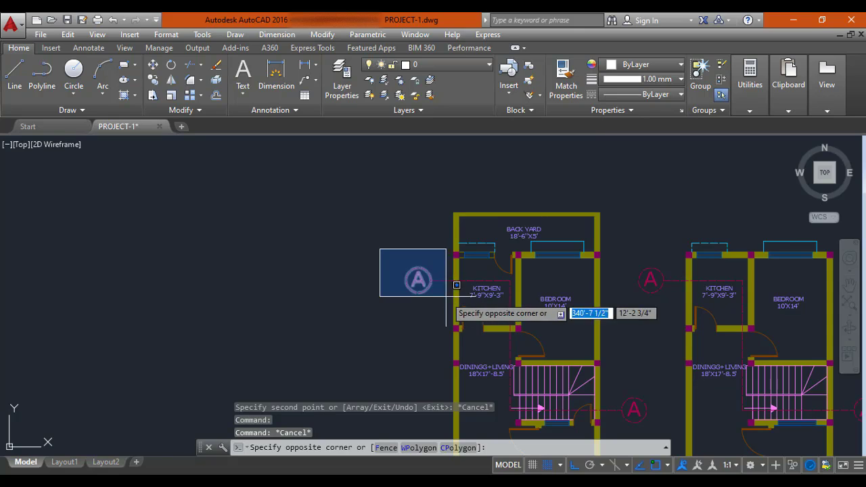
{"action": "left_click", "coordinate": [508, 310]}
{"action": "scroll", "coordinate": [506, 313], "scroll_direction": "up", "scroll_amount": 2}
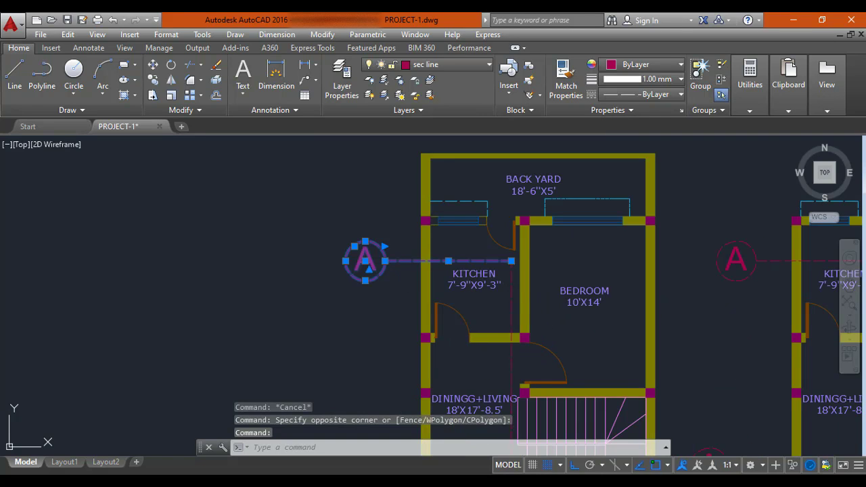
{"action": "left_click", "coordinate": [508, 317]}
{"action": "scroll", "coordinate": [500, 340], "scroll_direction": "down", "scroll_amount": 2}
{"action": "middle_click_drag", "start_coordinate": [494, 349], "coordinate": [389, 240]}
{"action": "scroll", "coordinate": [510, 308], "scroll_direction": "up", "scroll_amount": 2}
{"action": "left_click", "coordinate": [568, 272]}
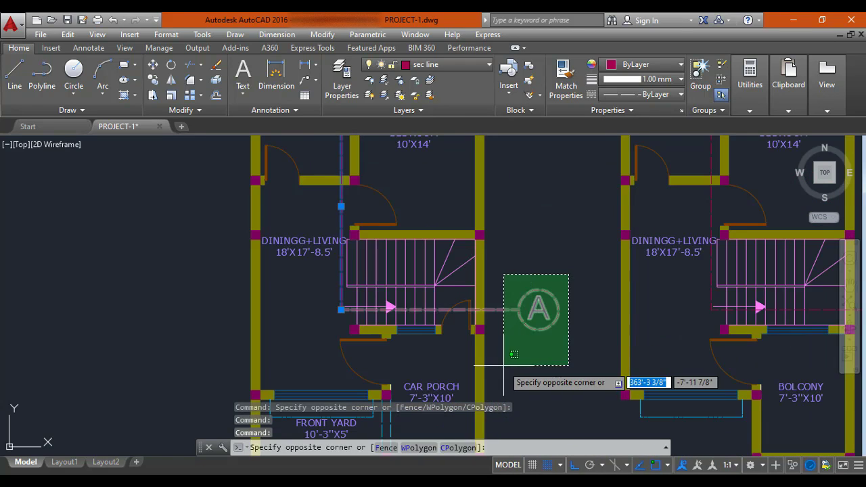
{"action": "left_click", "coordinate": [507, 354]}
{"action": "scroll", "coordinate": [506, 309], "scroll_direction": "down", "scroll_amount": 2}
{"action": "scroll", "coordinate": [505, 280], "scroll_direction": "up", "scroll_amount": 2}
{"action": "scroll", "coordinate": [513, 273], "scroll_direction": "up", "scroll_amount": 2}
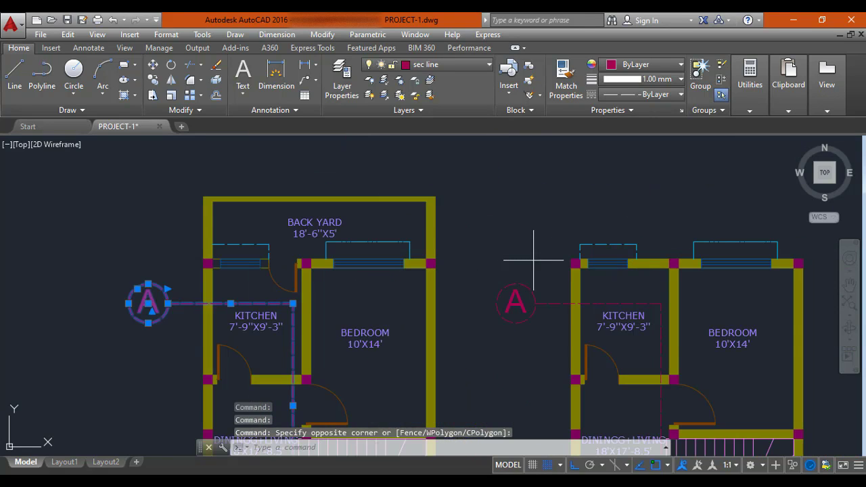
Step: Add the copied 1st floor plan's section line A-A and both A markers to the selection, leaving out the wall objects
{"action": "left_click", "coordinate": [534, 260]}
{"action": "left_click", "coordinate": [499, 330]}
{"action": "middle_click_drag", "start_coordinate": [548, 379], "coordinate": [478, 282]}
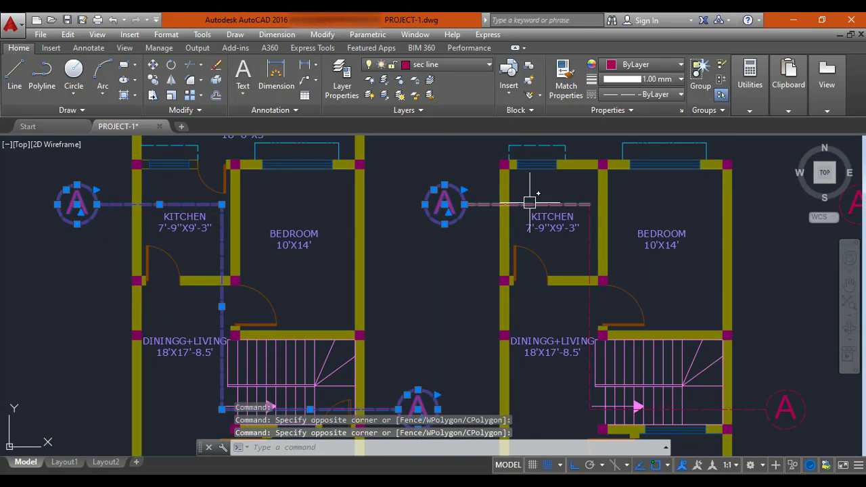
{"action": "left_click", "coordinate": [588, 304]}
{"action": "middle_click_drag", "start_coordinate": [539, 342], "coordinate": [467, 244]}
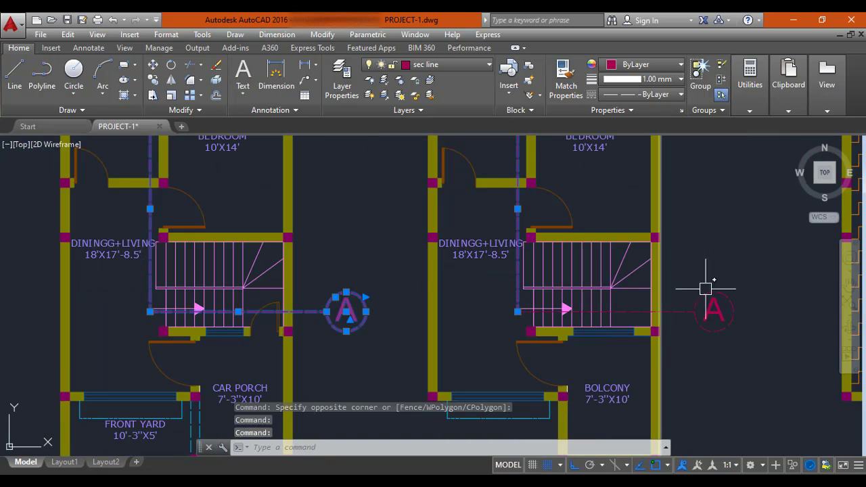
{"action": "left_click", "coordinate": [725, 277]}
{"action": "left_click", "coordinate": [651, 345]}
{"action": "scroll", "coordinate": [686, 347], "scroll_direction": "down", "scroll_amount": 2}
{"action": "scroll", "coordinate": [686, 351], "scroll_direction": "up", "scroll_amount": 2}
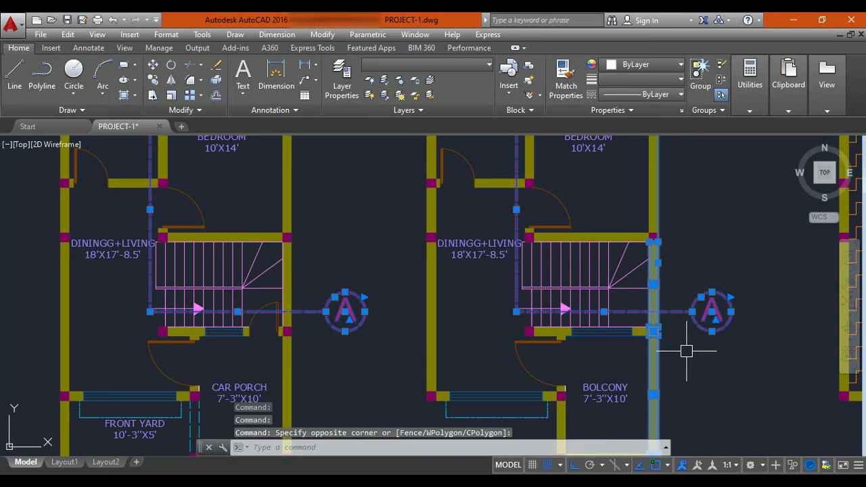
{"action": "left_click", "coordinate": [690, 250], "text": "shift"}
{"action": "left_click", "coordinate": [641, 348], "text": "shift"}
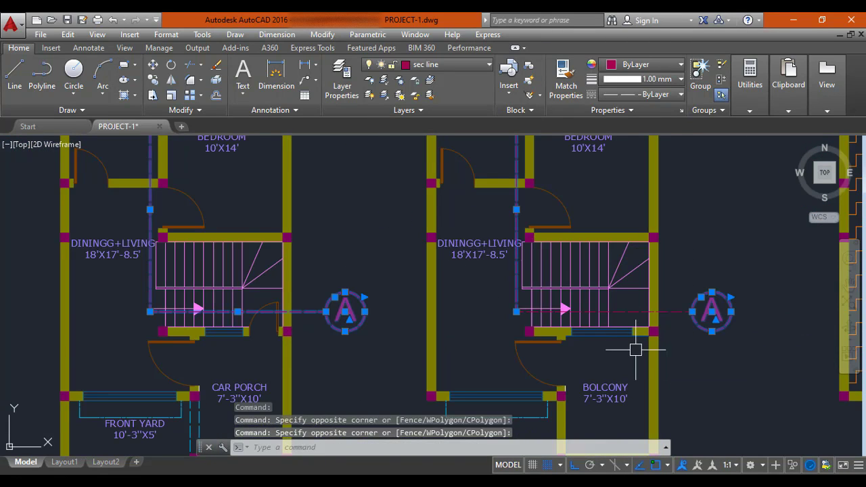
{"action": "scroll", "coordinate": [676, 341], "scroll_direction": "down", "scroll_amount": 3}
{"action": "scroll", "coordinate": [545, 273], "scroll_direction": "up", "scroll_amount": 5}
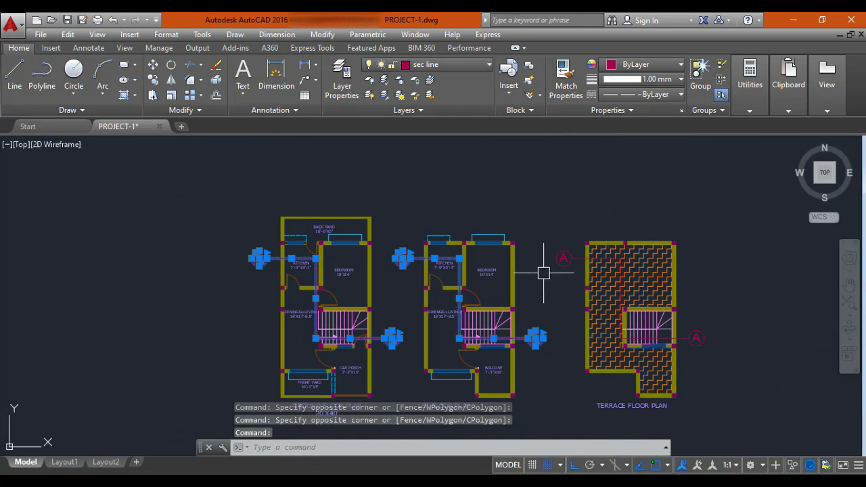
Step: Add the copied terrace floor plan's section line and A markers to the selection and erase all the selected section lines
{"action": "left_click", "coordinate": [502, 310]}
{"action": "scroll", "coordinate": [503, 309], "scroll_direction": "down", "scroll_amount": 3}
{"action": "scroll", "coordinate": [595, 318], "scroll_direction": "up", "scroll_amount": 6}
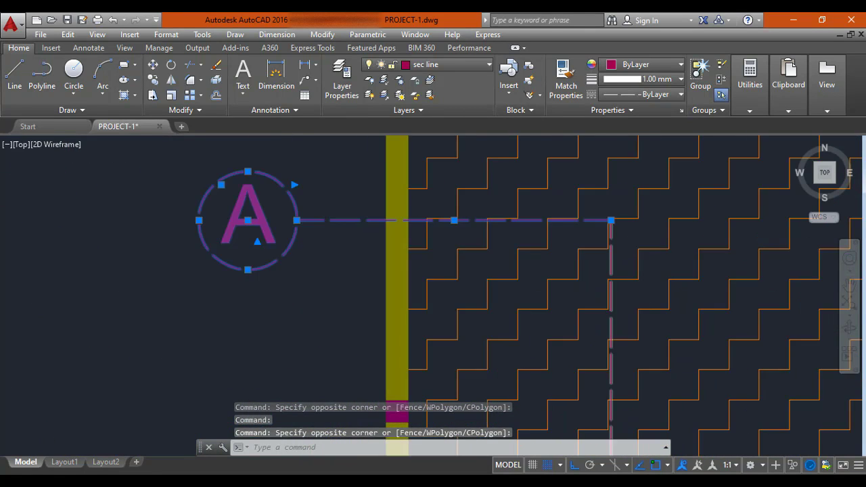
{"action": "scroll", "coordinate": [597, 320], "scroll_direction": "down", "scroll_amount": 2}
{"action": "left_click", "coordinate": [597, 322]}
{"action": "scroll", "coordinate": [597, 322], "scroll_direction": "down", "scroll_amount": 3}
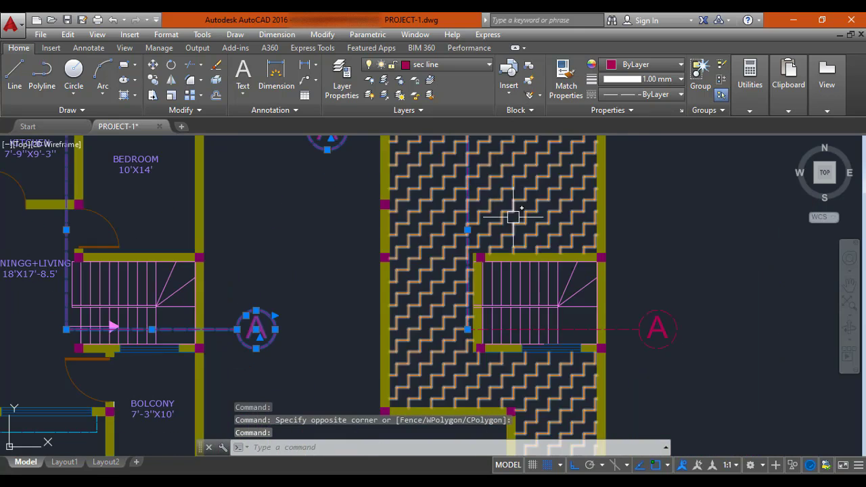
{"action": "left_click", "coordinate": [679, 267]}
{"action": "left_click", "coordinate": [623, 364]}
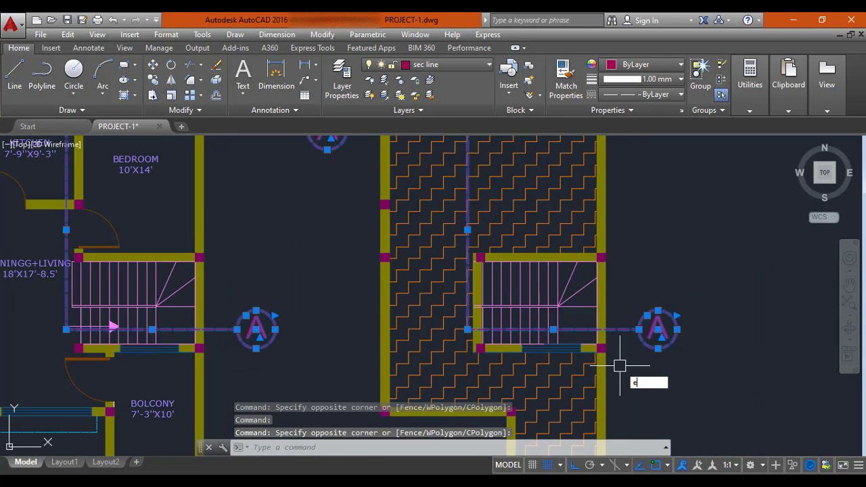
{"action": "type", "text": "e"}
{"action": "key", "text": "Return"}
{"action": "scroll", "coordinate": [329, 387], "scroll_direction": "down", "scroll_amount": 5}
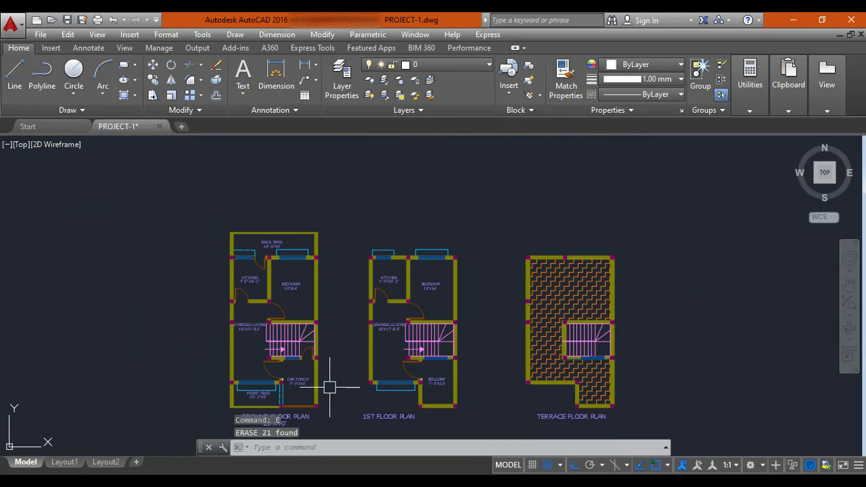
{"action": "middle_click_drag", "start_coordinate": [275, 364], "coordinate": [364, 317]}
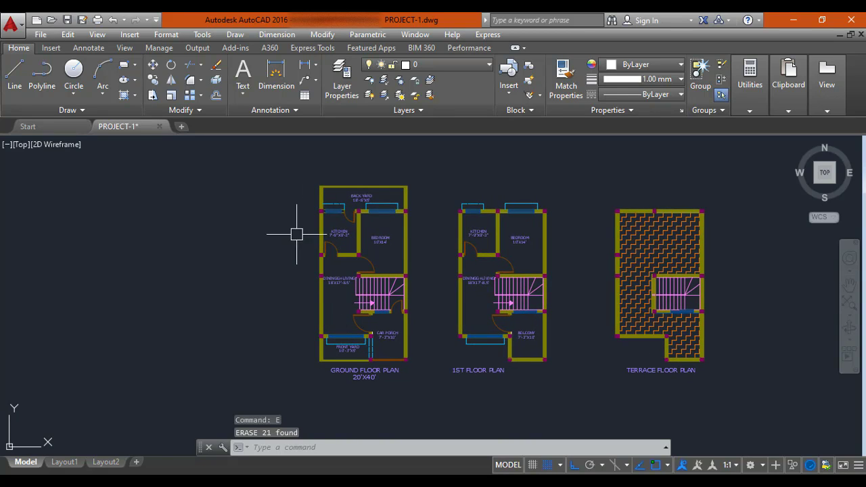
{"action": "middle_click_drag", "start_coordinate": [429, 363], "coordinate": [449, 366]}
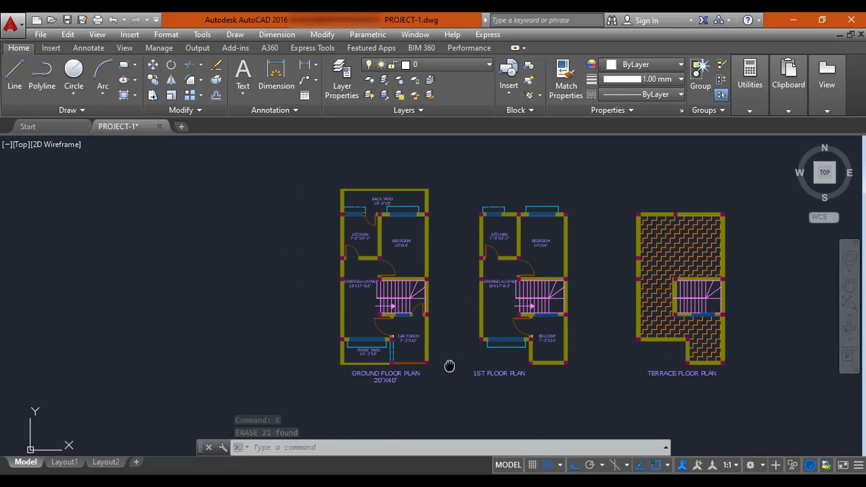
Step: Look through the layer list and examine section line A-A on the original floor plans, especially at the ground floor kitchen
{"action": "left_click", "coordinate": [442, 64]}
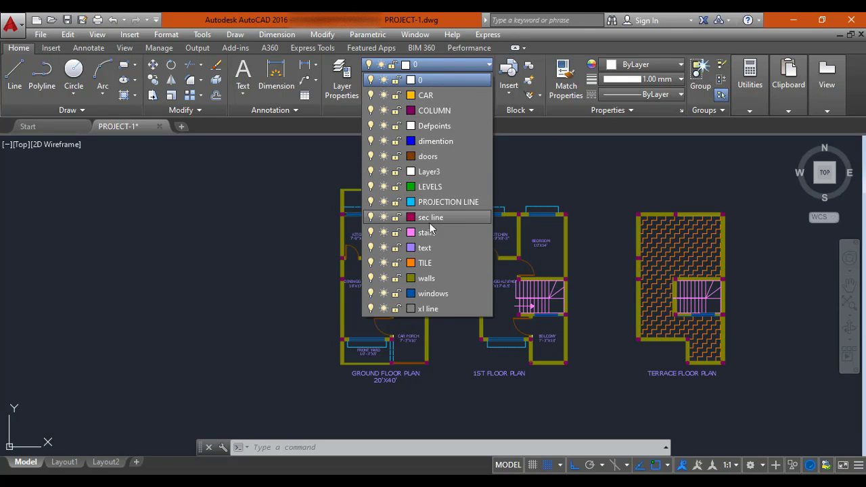
{"action": "scroll", "coordinate": [346, 265], "scroll_direction": "down", "scroll_amount": 2}
{"action": "left_click", "coordinate": [291, 246]}
{"action": "scroll", "coordinate": [289, 246], "scroll_direction": "down", "scroll_amount": 4}
{"action": "middle_click_drag", "start_coordinate": [328, 252], "coordinate": [528, 260]}
{"action": "scroll", "coordinate": [385, 261], "scroll_direction": "up", "scroll_amount": 7}
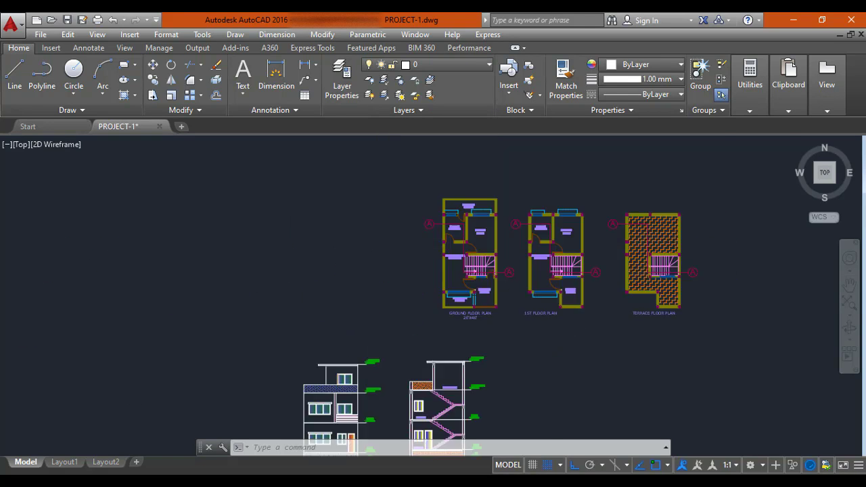
{"action": "mouse_move", "coordinate": [389, 262]}
{"action": "middle_mouse_down"}
{"action": "mouse_move", "coordinate": [461, 259]}
{"action": "mouse_move", "coordinate": [251, 237]}
{"action": "mouse_move", "coordinate": [227, 295]}
{"action": "middle_mouse_up"}
{"action": "scroll", "coordinate": [251, 234], "scroll_direction": "up", "scroll_amount": 2}
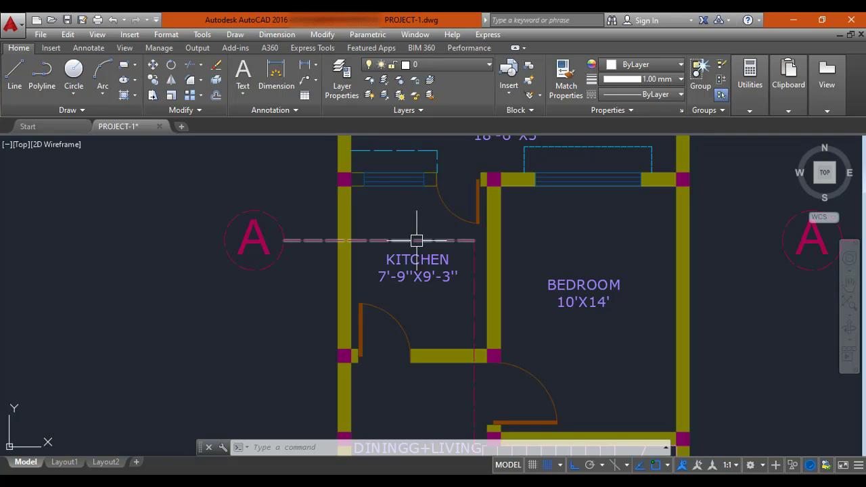
{"action": "scroll", "coordinate": [430, 260], "scroll_direction": "down", "scroll_amount": 4}
{"action": "scroll", "coordinate": [534, 377], "scroll_direction": "down", "scroll_amount": 2}
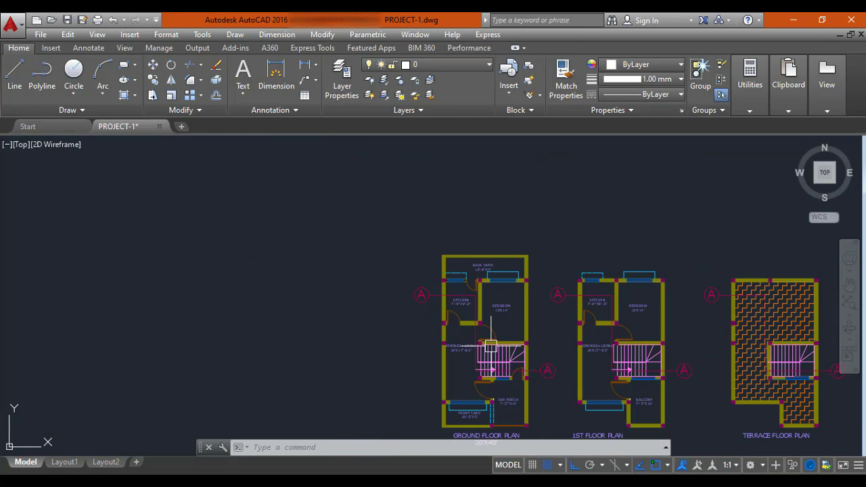
{"action": "scroll", "coordinate": [534, 376], "scroll_direction": "down", "scroll_amount": 2}
{"action": "middle_click_drag", "start_coordinate": [487, 368], "coordinate": [122, 309]}
{"action": "left_click_drag", "start_coordinate": [121, 309], "coordinate": [100, 309]}
{"action": "middle_click_drag", "start_coordinate": [465, 305], "coordinate": [130, 300]}
Step: Review the sec line layer's properties and confirm ACAD_ISO02W100 as its linetype
{"action": "left_click", "coordinate": [424, 65]}
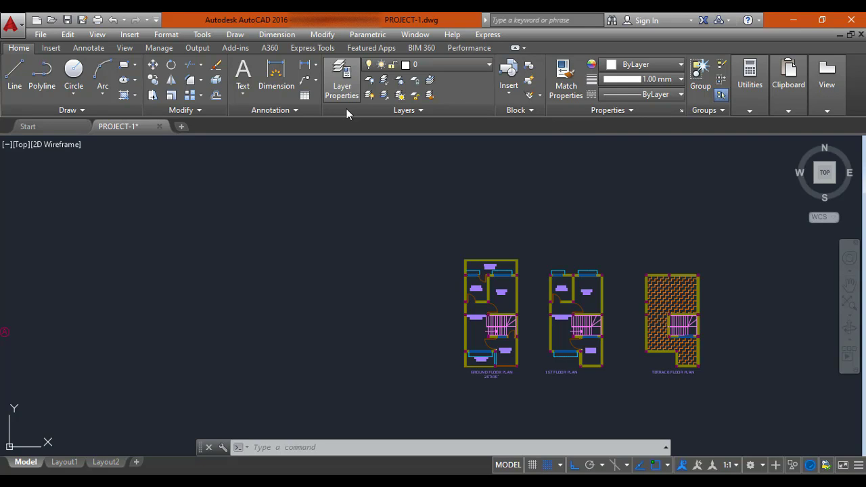
{"action": "left_click", "coordinate": [346, 107]}
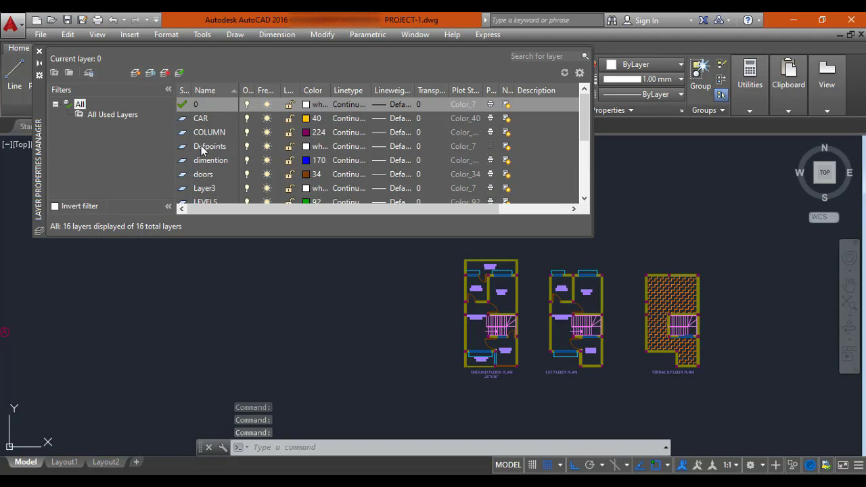
{"action": "scroll", "coordinate": [202, 133], "scroll_direction": "down", "scroll_amount": 5}
{"action": "scroll", "coordinate": [207, 139], "scroll_direction": "up", "scroll_amount": 5}
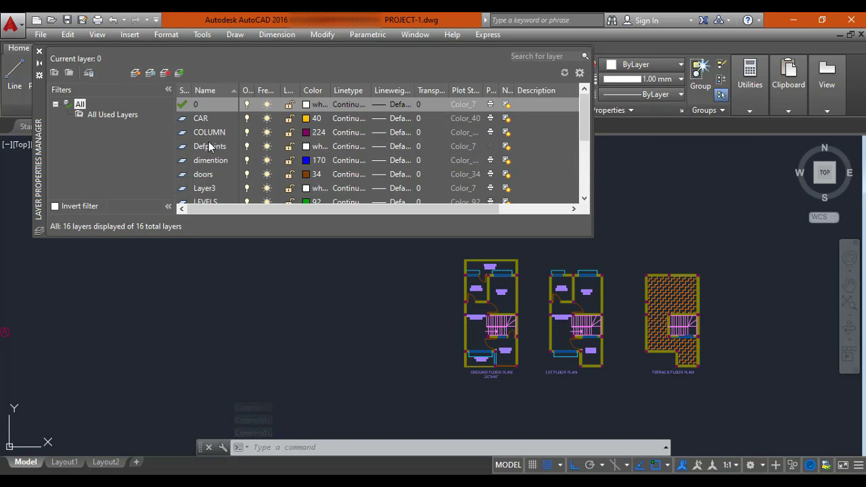
{"action": "scroll", "coordinate": [210, 145], "scroll_direction": "down", "scroll_amount": 5}
{"action": "left_click", "coordinate": [209, 159]}
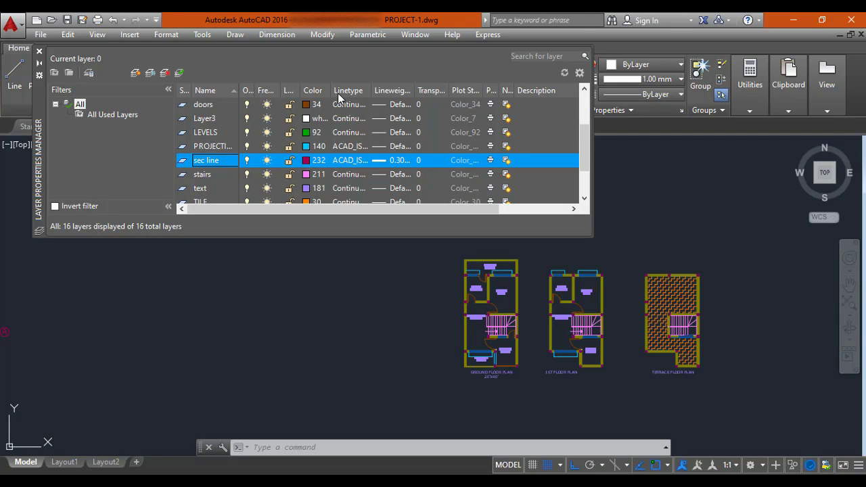
{"action": "left_click", "coordinate": [346, 161]}
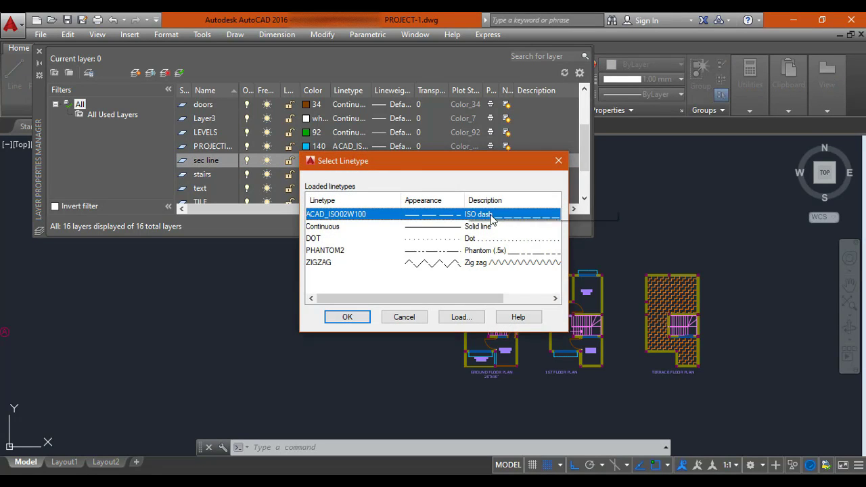
{"action": "left_click", "coordinate": [348, 316]}
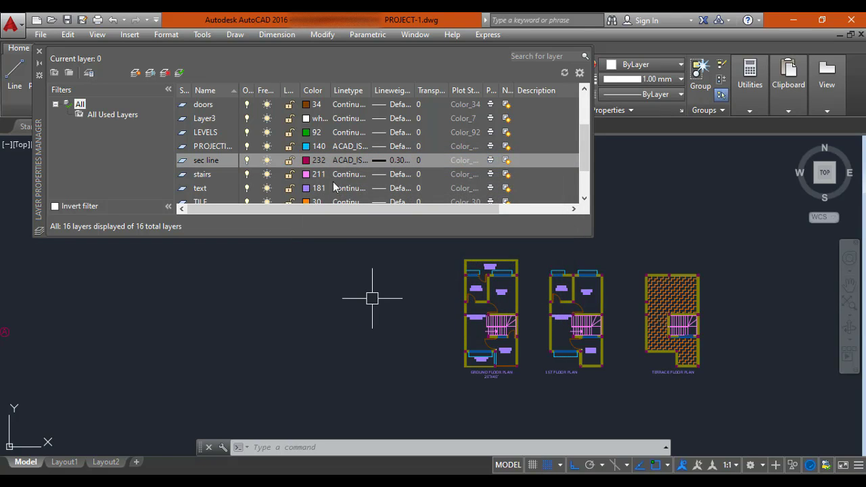
{"action": "left_click", "coordinate": [40, 52]}
Step: Compare section line A-A on the original floor plans with the copied plans that have no section line
{"action": "scroll", "coordinate": [341, 230], "scroll_direction": "down", "scroll_amount": 2}
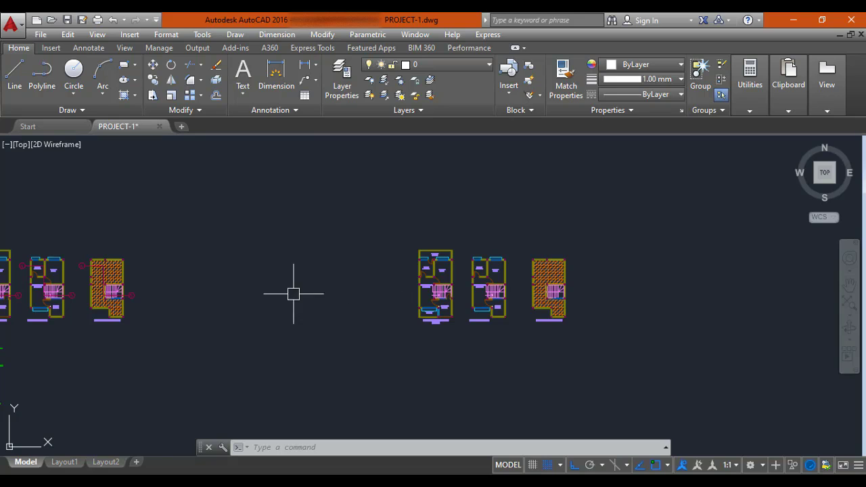
{"action": "middle_click_drag", "start_coordinate": [220, 283], "coordinate": [440, 284]}
{"action": "scroll", "coordinate": [196, 277], "scroll_direction": "up", "scroll_amount": 4}
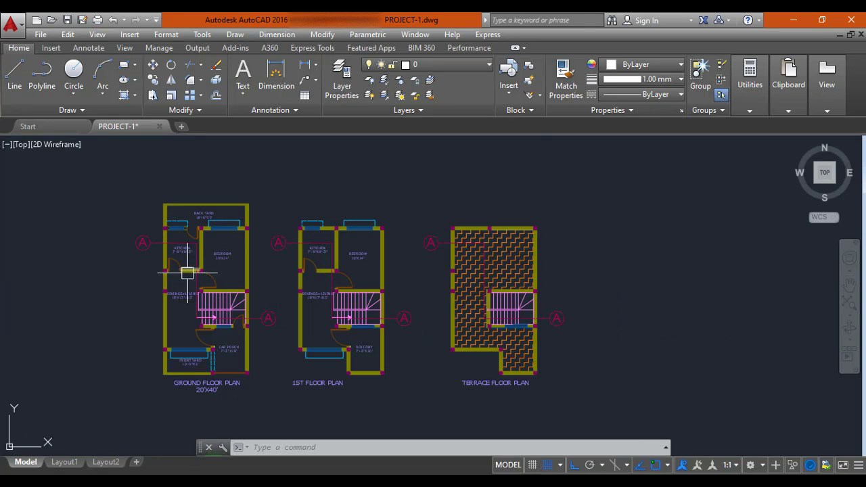
{"action": "scroll", "coordinate": [201, 250], "scroll_direction": "up", "scroll_amount": 2}
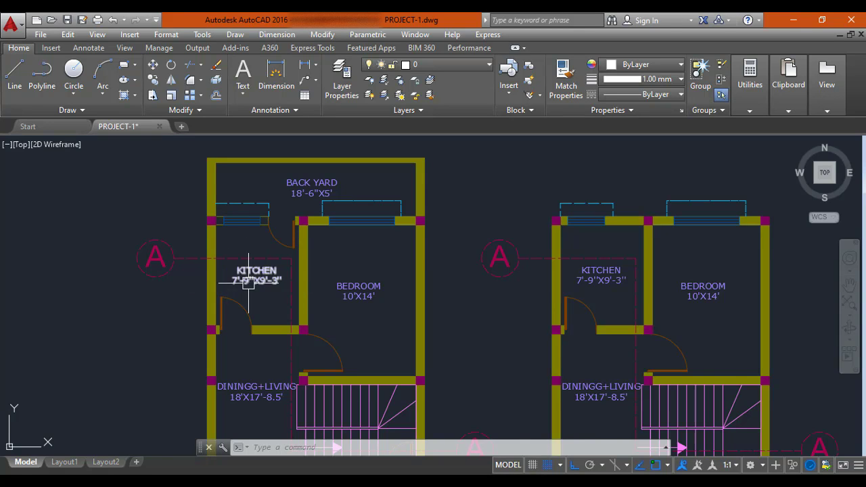
{"action": "scroll", "coordinate": [268, 312], "scroll_direction": "down", "scroll_amount": 4}
{"action": "scroll", "coordinate": [268, 311], "scroll_direction": "down", "scroll_amount": 4}
{"action": "middle_click_drag", "start_coordinate": [410, 323], "coordinate": [304, 323]}
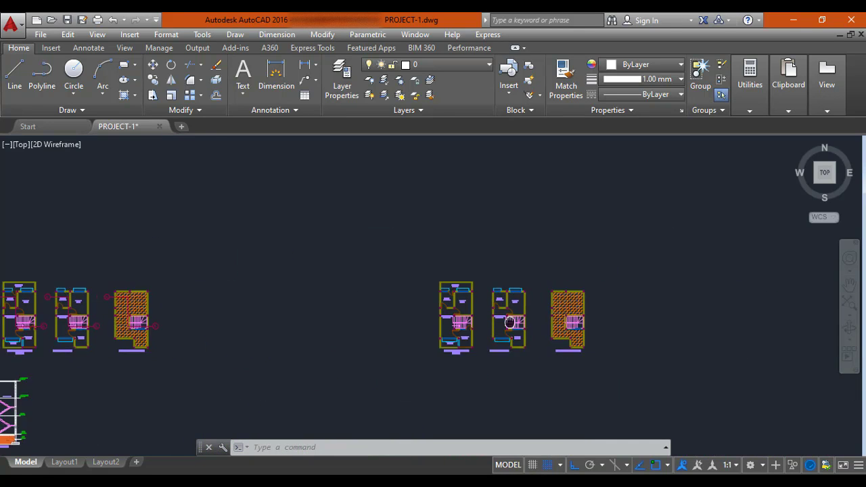
{"action": "scroll", "coordinate": [439, 310], "scroll_direction": "up", "scroll_amount": 4}
{"action": "scroll", "coordinate": [402, 301], "scroll_direction": "up", "scroll_amount": 4}
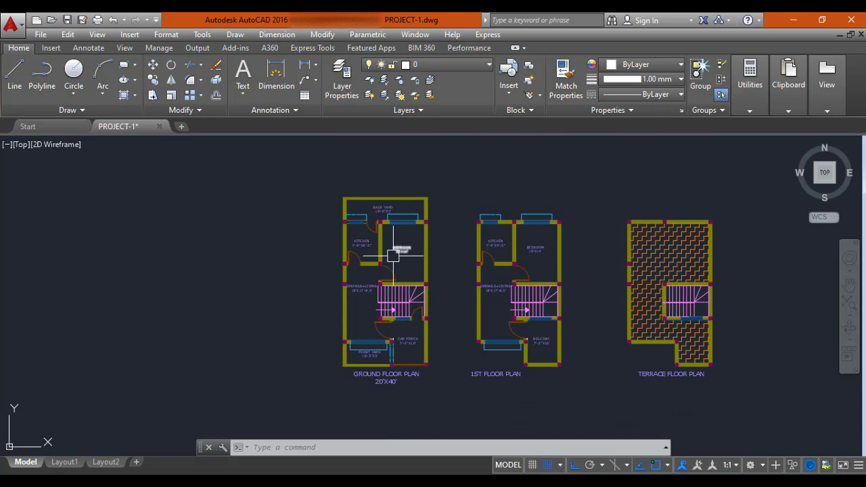
Step: Make the sec line layer current
{"action": "left_click", "coordinate": [444, 66]}
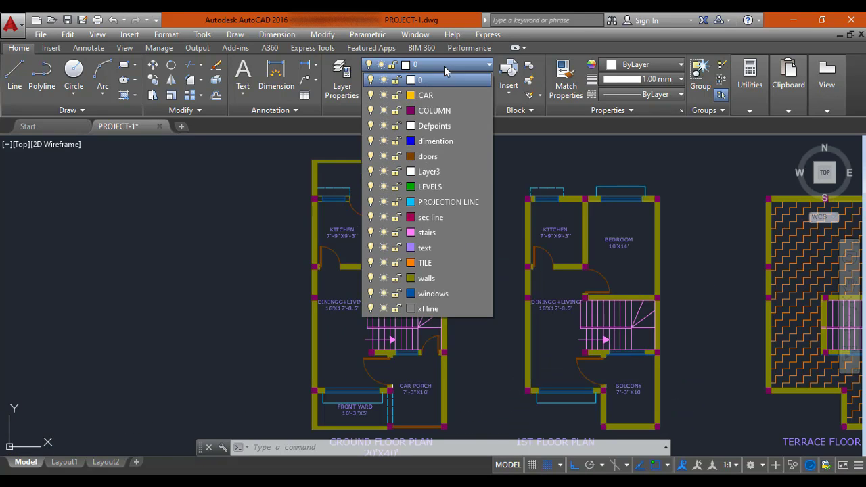
{"action": "left_click", "coordinate": [433, 217]}
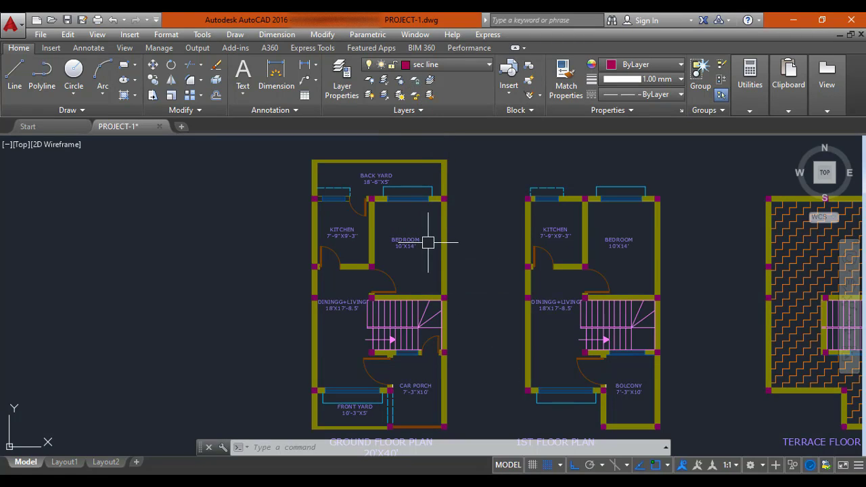
{"action": "key", "text": "Escape"}
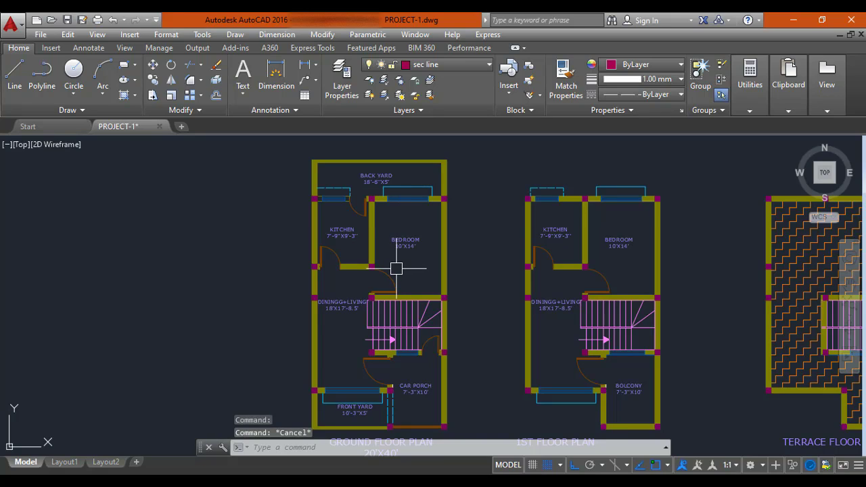
Step: Start a section line outside the copied ground floor plan and run it horizontally through the kitchen to just short of the bedroom wall
{"action": "type", "text": "l"}
{"action": "key", "text": "Return"}
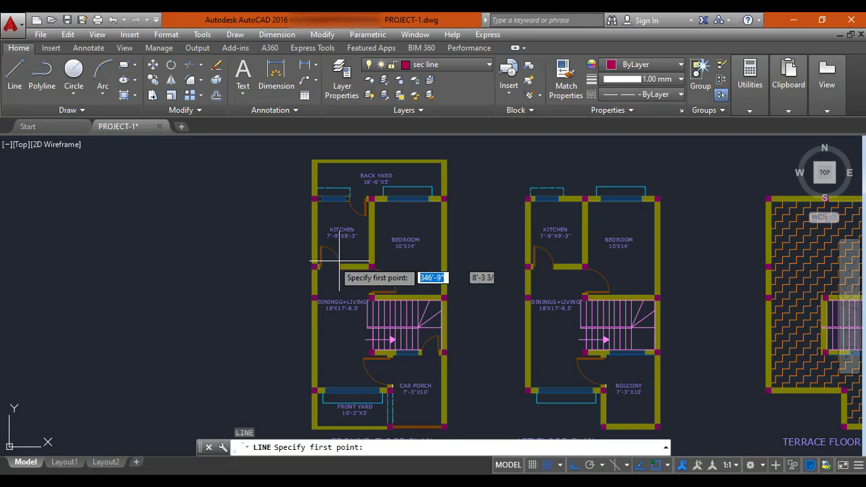
{"action": "left_click", "coordinate": [264, 218]}
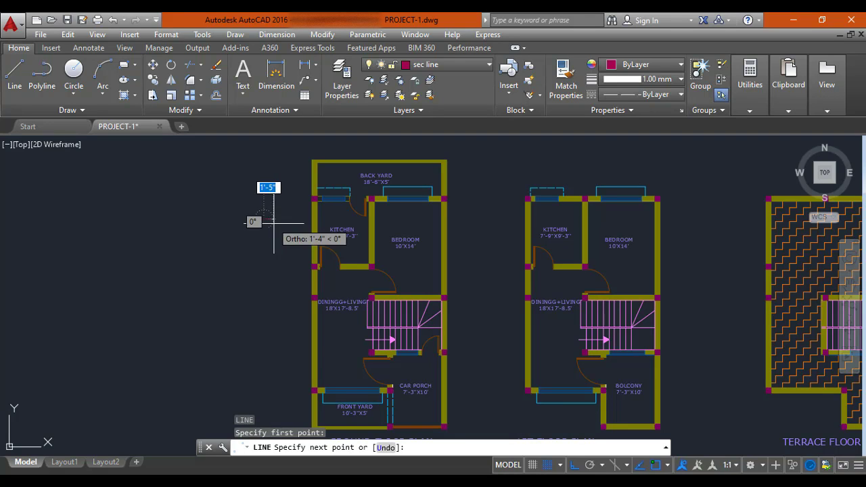
{"action": "scroll", "coordinate": [335, 218], "scroll_direction": "up", "scroll_amount": 4}
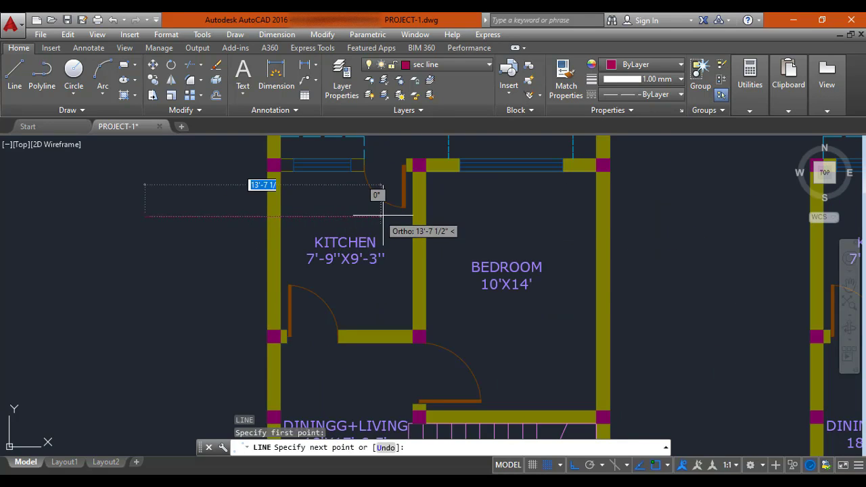
{"action": "scroll", "coordinate": [386, 200], "scroll_direction": "up", "scroll_amount": 4}
{"action": "left_click", "coordinate": [425, 216]}
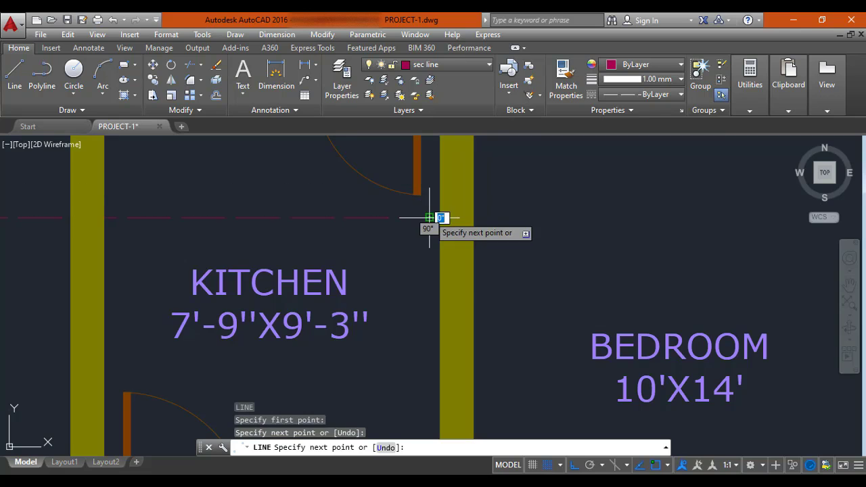
Step: Continue the section line about 19' down to the lower stair flight and horizontally out past the outer wall
{"action": "scroll", "coordinate": [429, 222], "scroll_direction": "down", "scroll_amount": 3}
{"action": "middle_click_drag", "start_coordinate": [421, 368], "coordinate": [376, 223]}
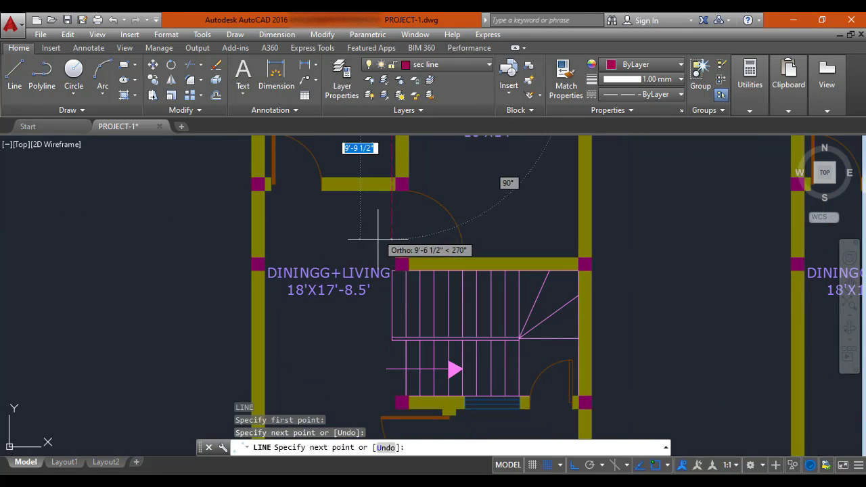
{"action": "scroll", "coordinate": [397, 385], "scroll_direction": "up", "scroll_amount": 2}
{"action": "middle_click_drag", "start_coordinate": [398, 380], "coordinate": [383, 307]}
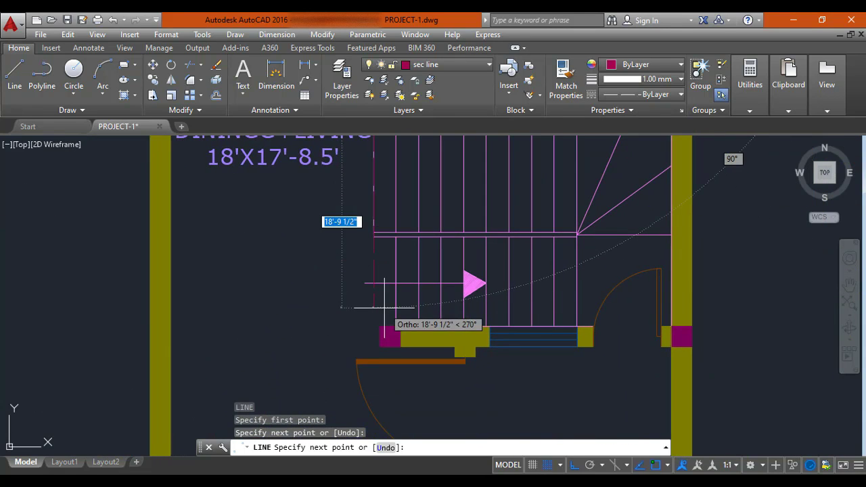
{"action": "left_click", "coordinate": [372, 313]}
{"action": "scroll", "coordinate": [477, 282], "scroll_direction": "down", "scroll_amount": 3}
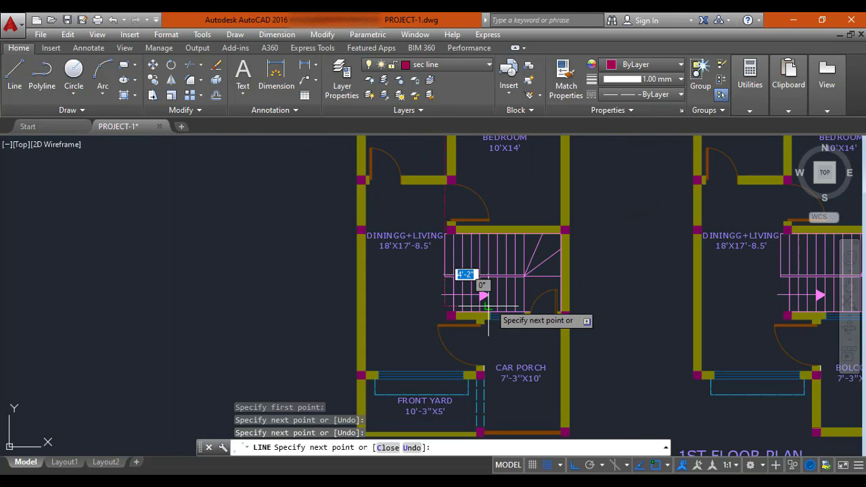
{"action": "left_click", "coordinate": [633, 306]}
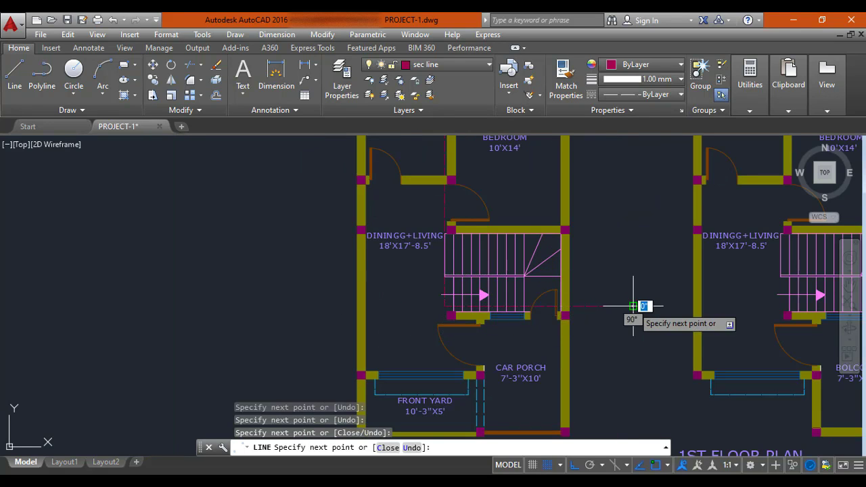
{"action": "key", "text": "Escape"}
Step: Examine the new section line's path through the kitchen, living area and stairs, and its two outer ends
{"action": "middle_click_drag", "start_coordinate": [574, 233], "coordinate": [532, 336]}
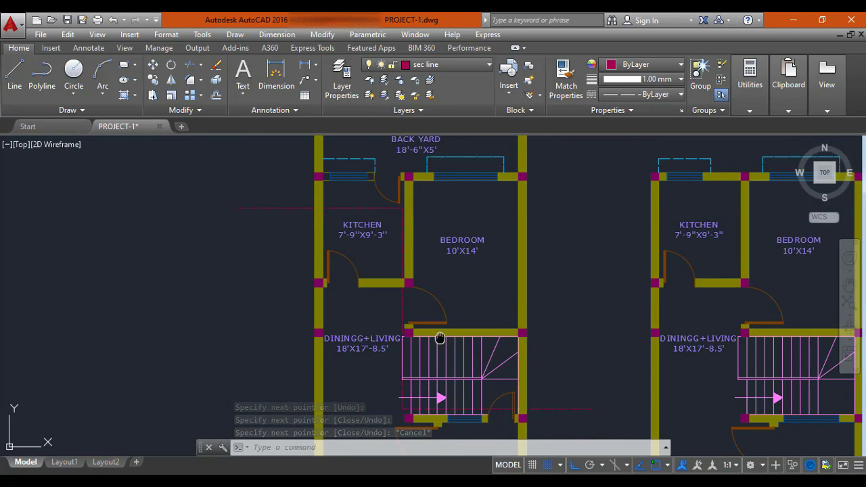
{"action": "middle_click_drag", "start_coordinate": [440, 338], "coordinate": [386, 221]}
{"action": "scroll", "coordinate": [341, 297], "scroll_direction": "up", "scroll_amount": 2}
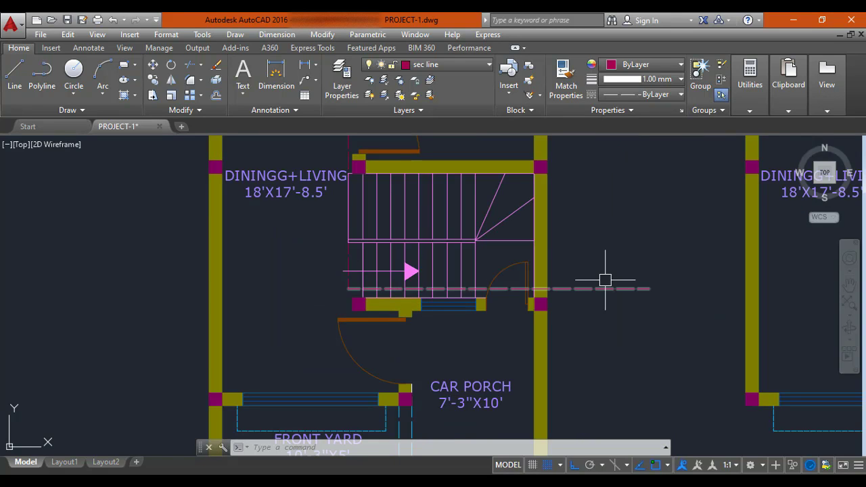
{"action": "scroll", "coordinate": [433, 289], "scroll_direction": "down", "scroll_amount": 4}
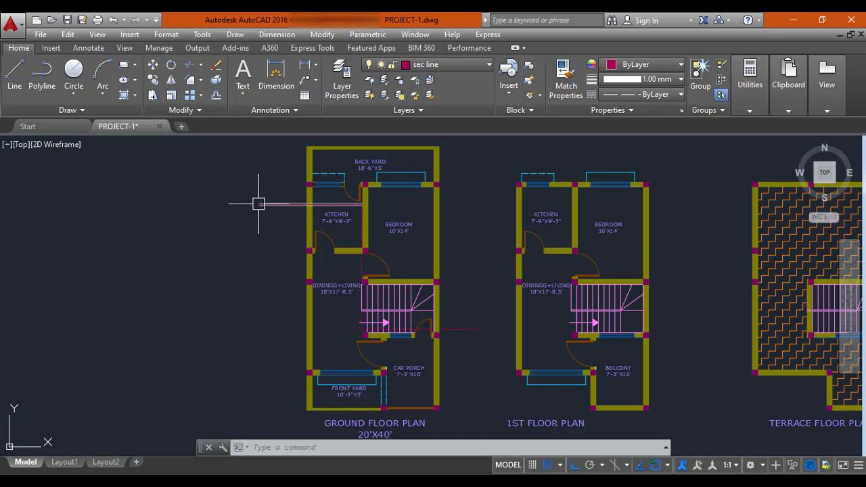
{"action": "mouse_move", "coordinate": [414, 297]}
{"action": "middle_mouse_down"}
{"action": "mouse_move", "coordinate": [455, 291]}
{"action": "mouse_move", "coordinate": [491, 229]}
{"action": "mouse_move", "coordinate": [484, 320]}
{"action": "mouse_move", "coordinate": [488, 312]}
{"action": "middle_mouse_up"}
{"action": "scroll", "coordinate": [351, 228], "scroll_direction": "up", "scroll_amount": 4}
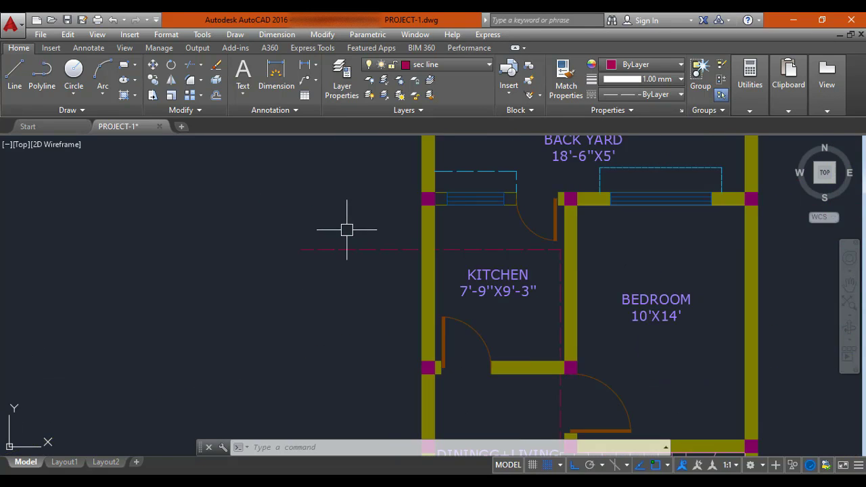
{"action": "scroll", "coordinate": [348, 228], "scroll_direction": "down", "scroll_amount": 4}
{"action": "middle_click_drag", "start_coordinate": [410, 255], "coordinate": [348, 201]}
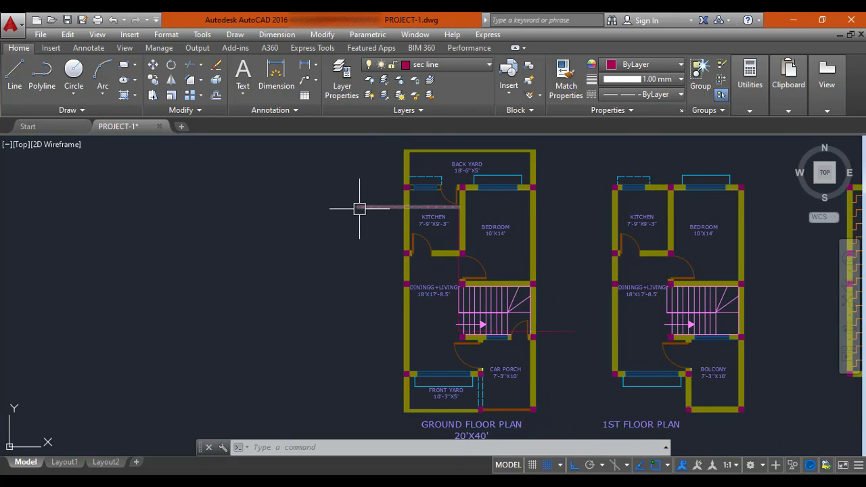
Step: Draw a circle with a radius of about 1' centred on the section line's outer end beside the kitchen
{"action": "key", "text": "Escape"}
{"action": "key", "text": "Escape"}
{"action": "key", "text": "Escape"}
{"action": "scroll", "coordinate": [346, 223], "scroll_direction": "up", "scroll_amount": 2}
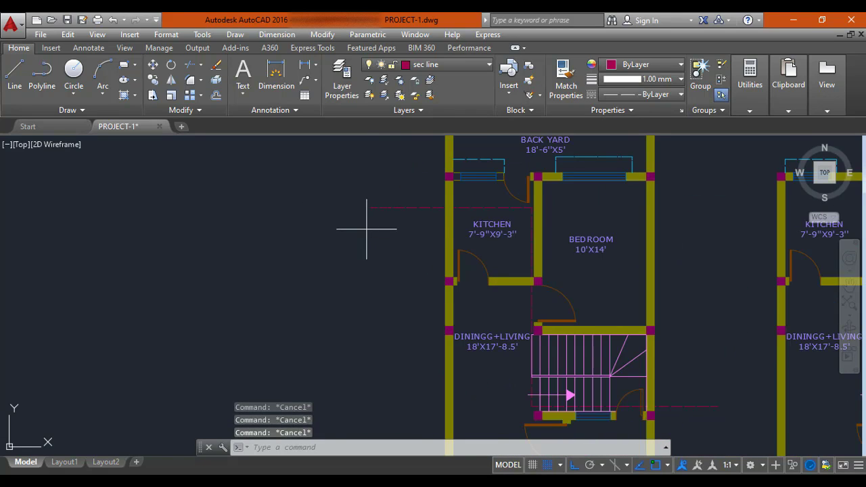
{"action": "type", "text": "c"}
{"action": "key", "text": "Return"}
{"action": "left_click", "coordinate": [370, 208]}
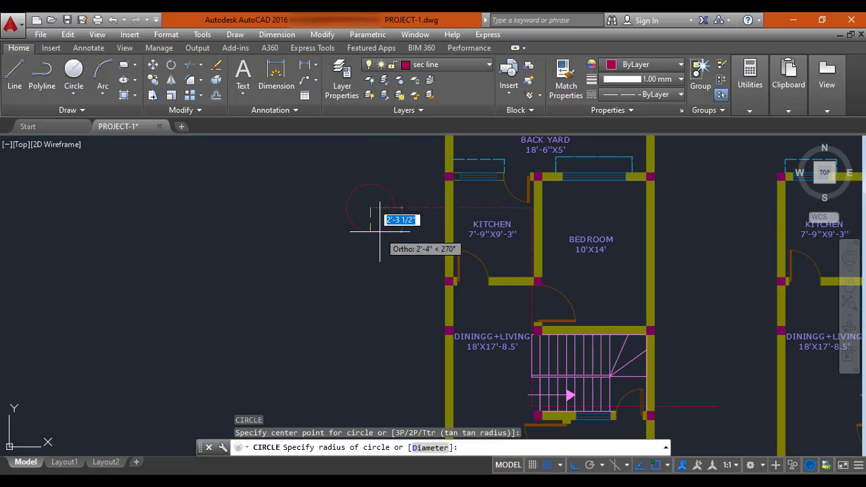
{"action": "scroll", "coordinate": [366, 222], "scroll_direction": "up", "scroll_amount": 2}
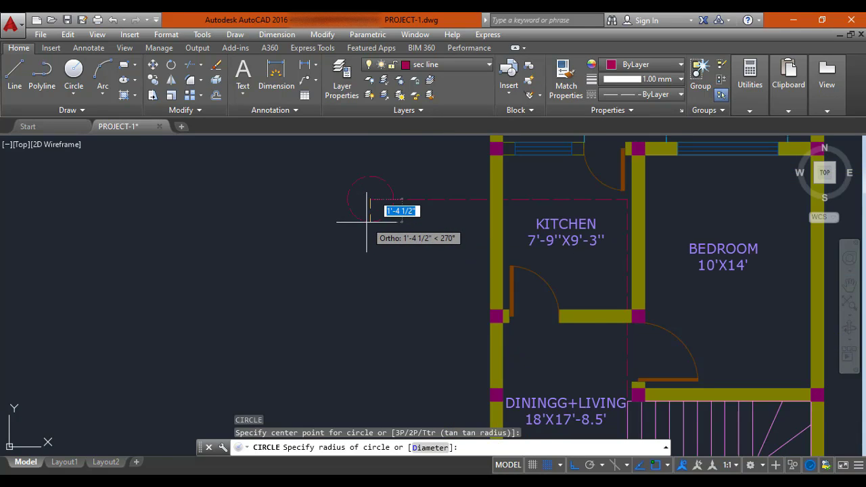
{"action": "scroll", "coordinate": [367, 221], "scroll_direction": "up", "scroll_amount": 2}
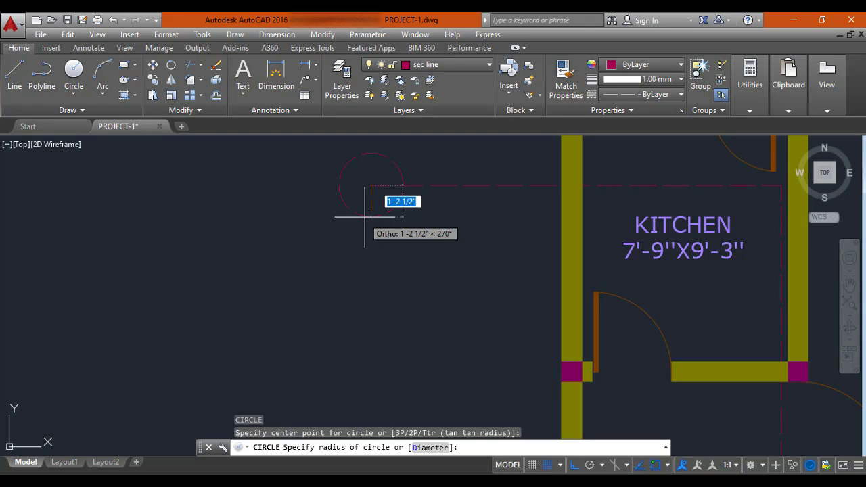
{"action": "key", "text": "Escape"}
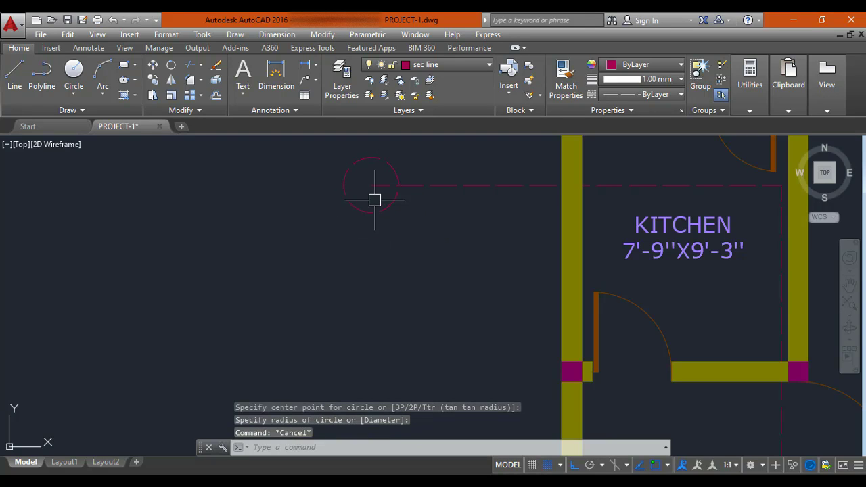
Step: Move the circle by its quadrant nearest the kitchen so that it touches the end of the section line
{"action": "scroll", "coordinate": [385, 172], "scroll_direction": "up", "scroll_amount": 4}
{"action": "left_click", "coordinate": [407, 252]}
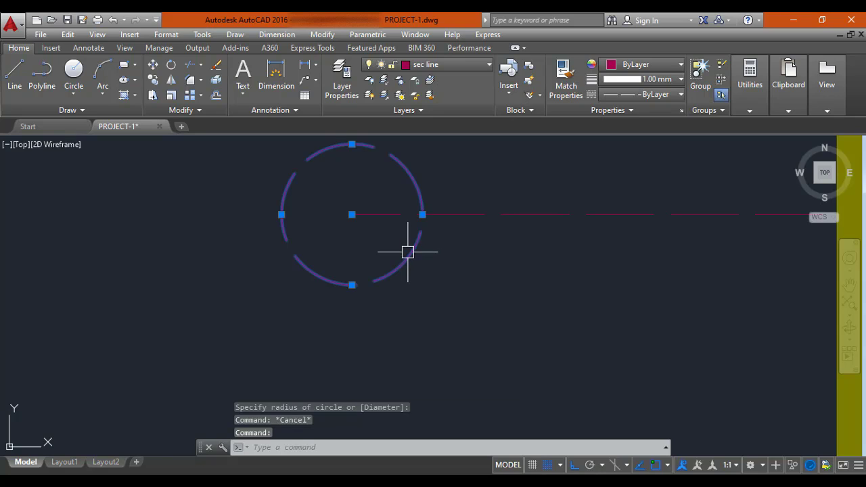
{"action": "type", "text": "m"}
{"action": "key", "text": "Return"}
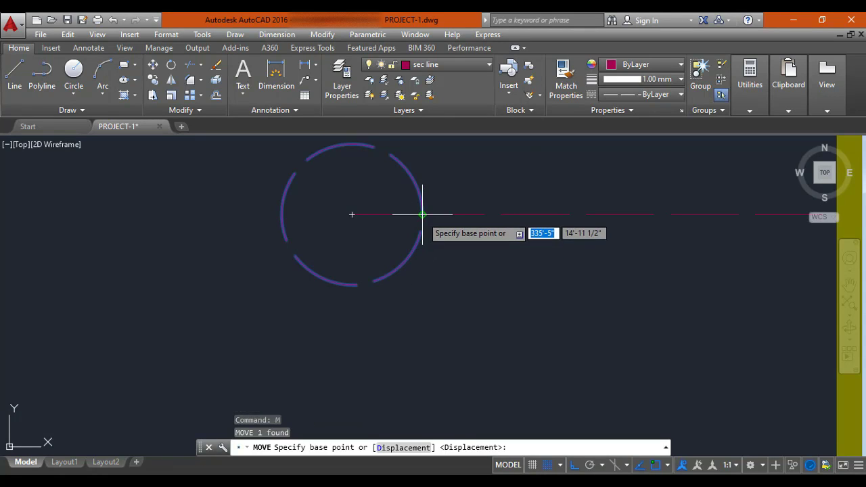
{"action": "left_click", "coordinate": [422, 214]}
{"action": "key", "text": "Escape"}
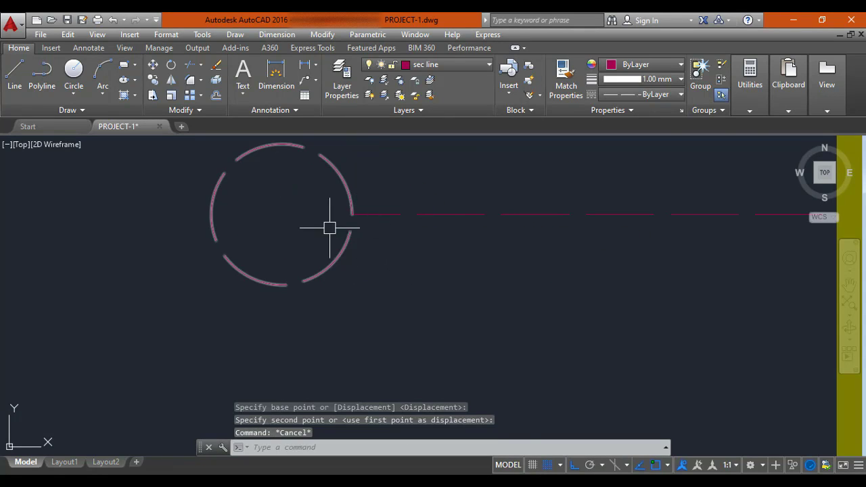
Step: Add the multiline text A inside the circle with a text height of 12
{"action": "scroll", "coordinate": [329, 228], "scroll_direction": "down", "scroll_amount": 4}
{"action": "middle_click_drag", "start_coordinate": [304, 212], "coordinate": [329, 255]}
{"action": "scroll", "coordinate": [325, 223], "scroll_direction": "up", "scroll_amount": 2}
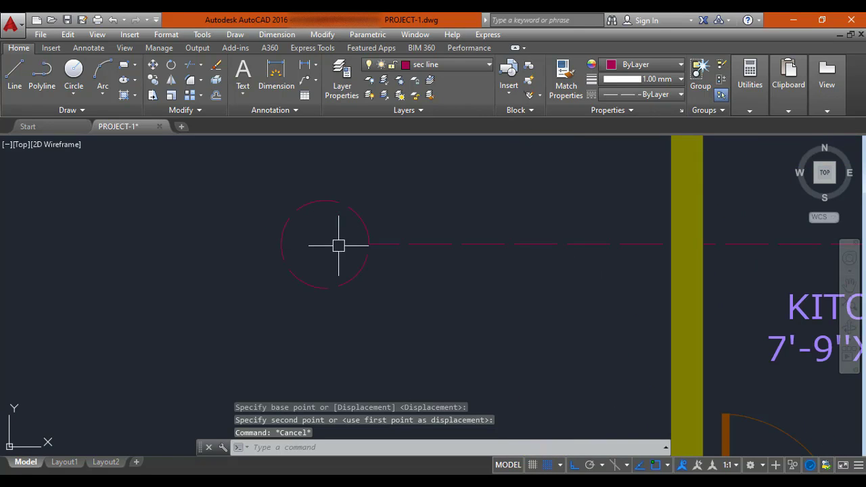
{"action": "type", "text": "t"}
{"action": "key", "text": "Return"}
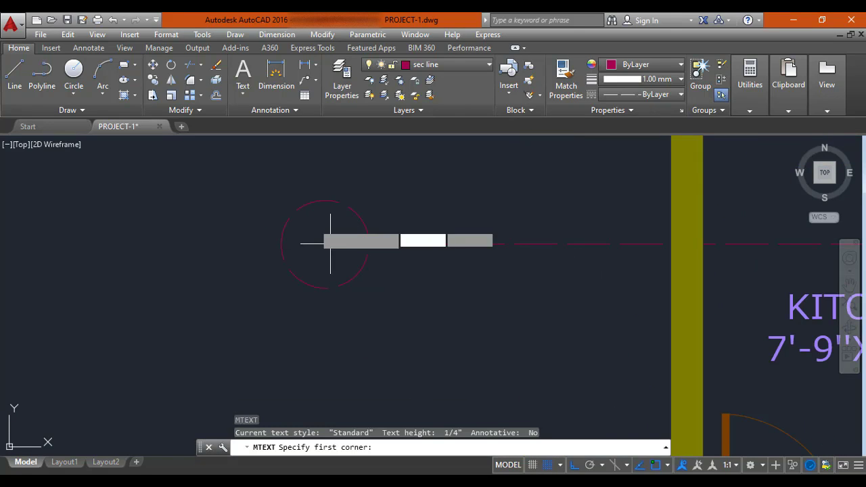
{"action": "scroll", "coordinate": [307, 223], "scroll_direction": "up", "scroll_amount": 3}
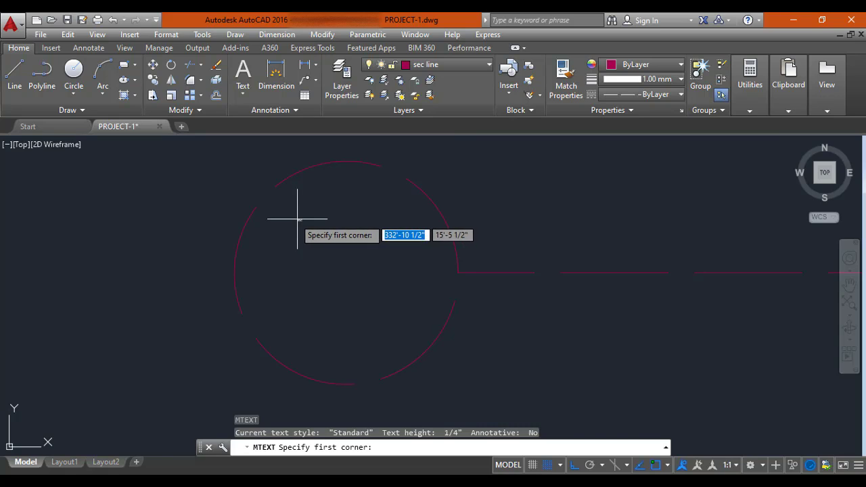
{"action": "scroll", "coordinate": [290, 211], "scroll_direction": "up", "scroll_amount": 1}
{"action": "left_click", "coordinate": [288, 215]}
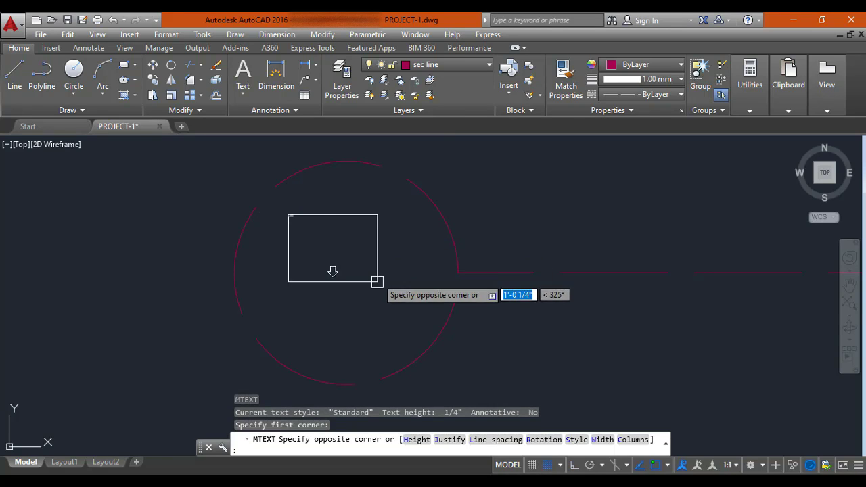
{"action": "left_click", "coordinate": [409, 334]}
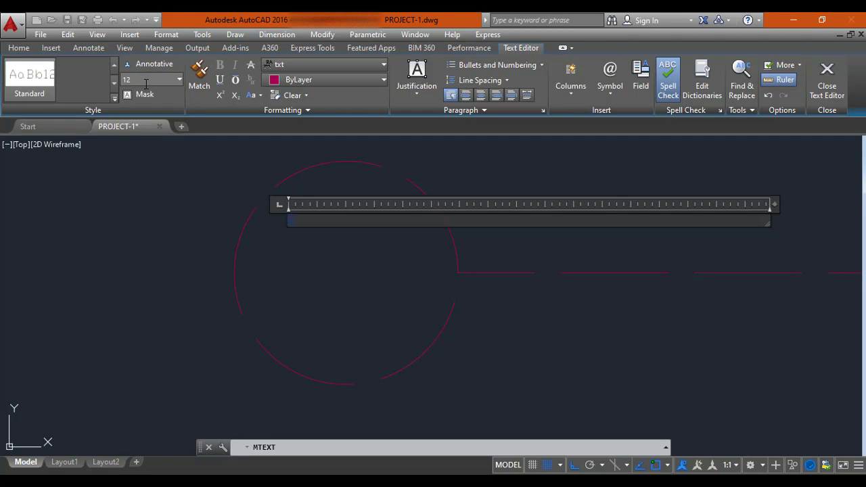
{"action": "key", "text": "Return"}
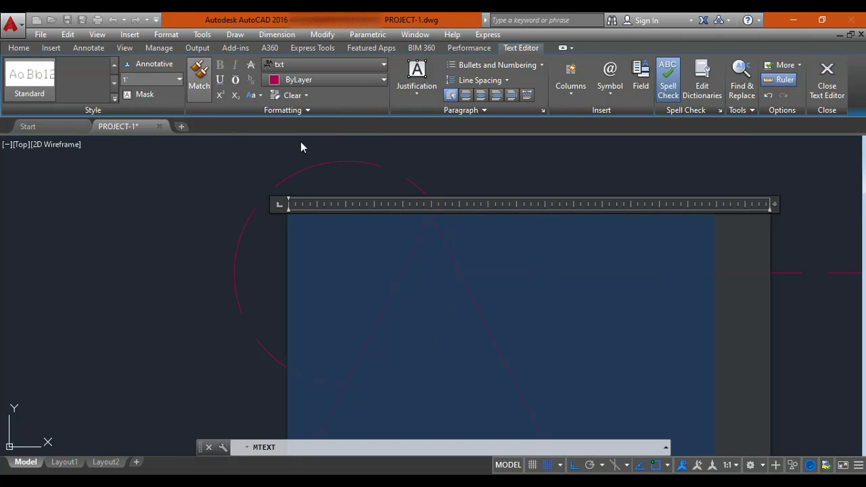
{"action": "left_click", "coordinate": [820, 86]}
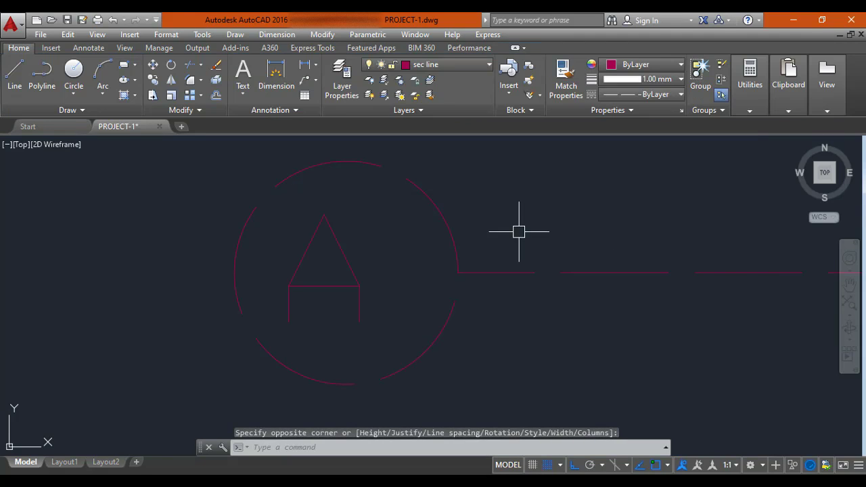
Step: Set the text height of the letter A in the circle to 17
{"action": "double_click", "coordinate": [351, 267]}
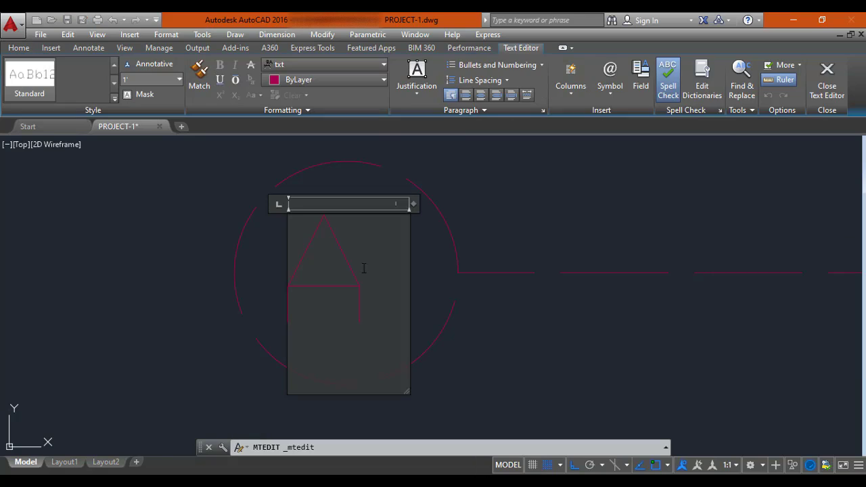
{"action": "key", "text": "ctrl+a"}
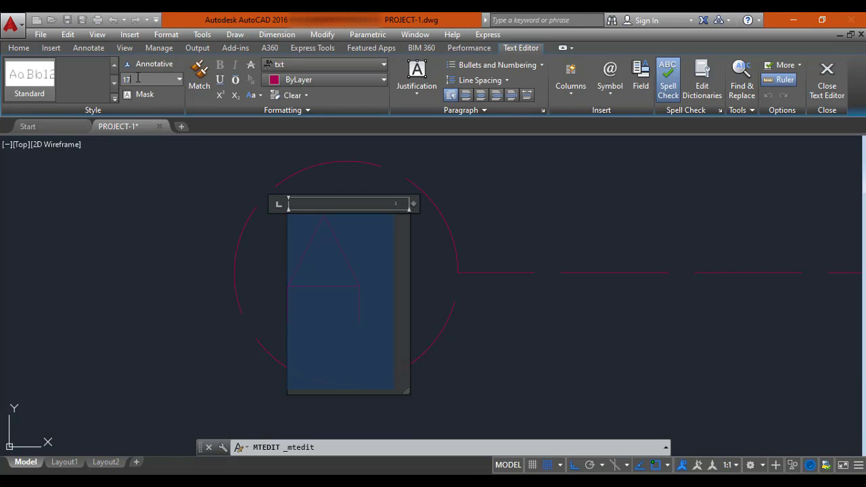
{"action": "left_click", "coordinate": [138, 77]}
{"action": "type", "text": "17"}
{"action": "key", "text": "Return"}
{"action": "left_click", "coordinate": [827, 76]}
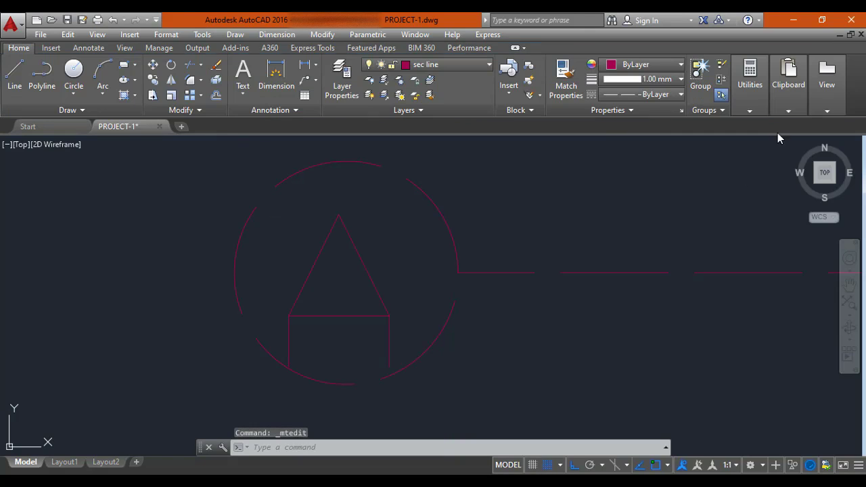
Step: Move the letter A freely, with Ortho off, from its text insertion point toward the middle of the circle
{"action": "left_click", "coordinate": [371, 247]}
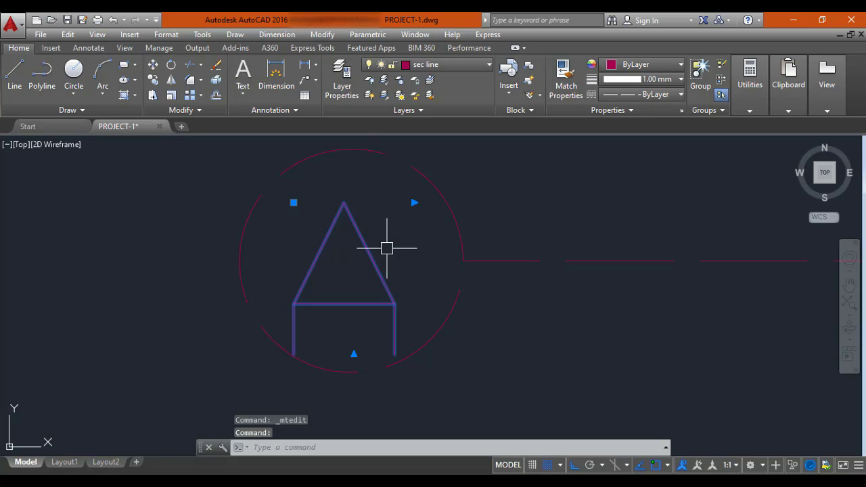
{"action": "key", "text": "Return"}
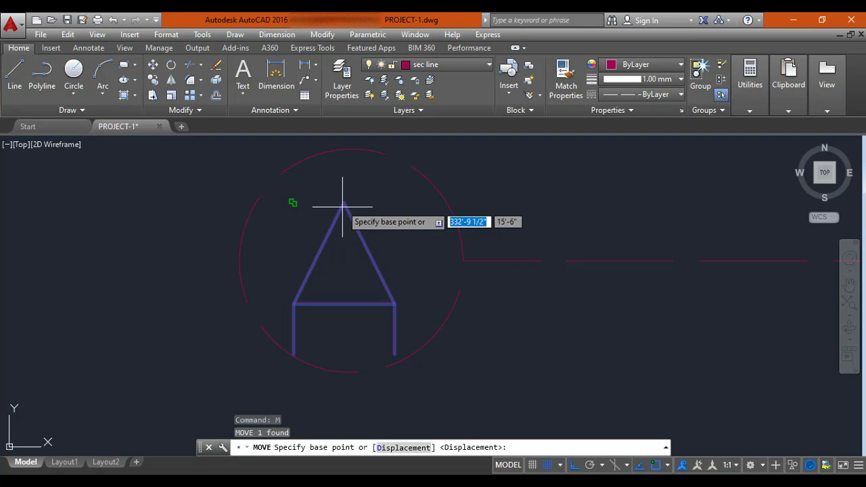
{"action": "left_click", "coordinate": [293, 203]}
{"action": "key", "text": "F8"}
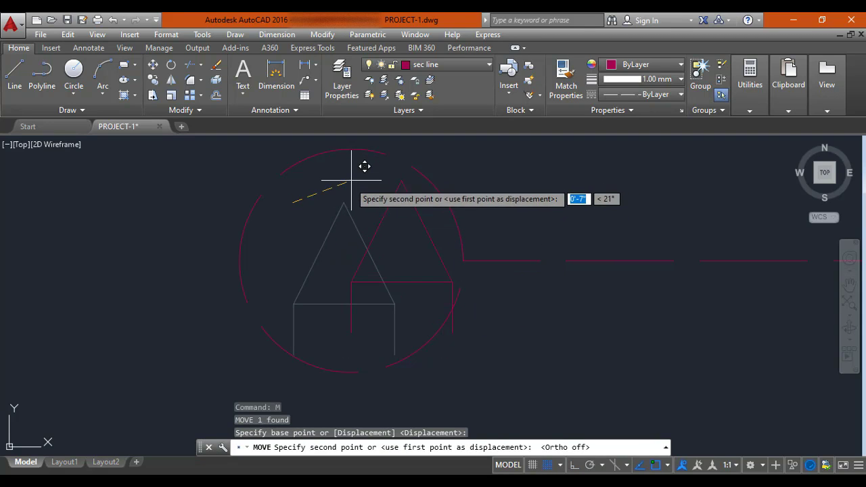
{"action": "scroll", "coordinate": [302, 175], "scroll_direction": "up", "scroll_amount": 2}
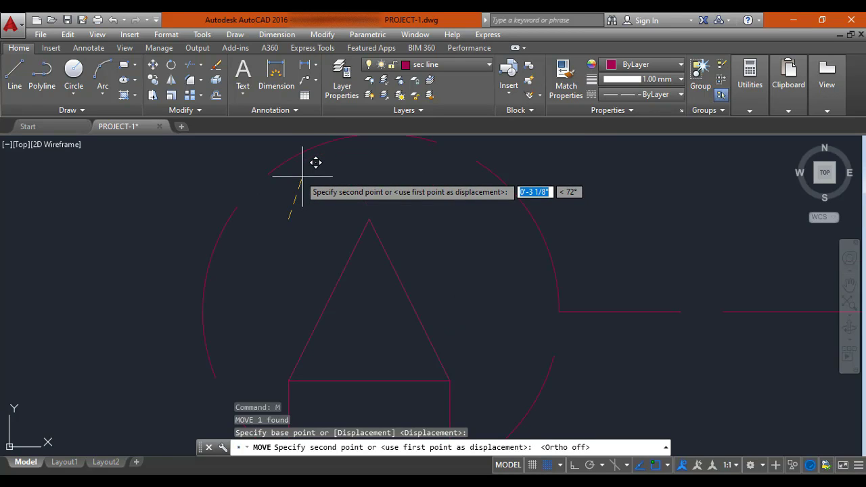
{"action": "left_click", "coordinate": [325, 184]}
{"action": "scroll", "coordinate": [421, 266], "scroll_direction": "down", "scroll_amount": 5}
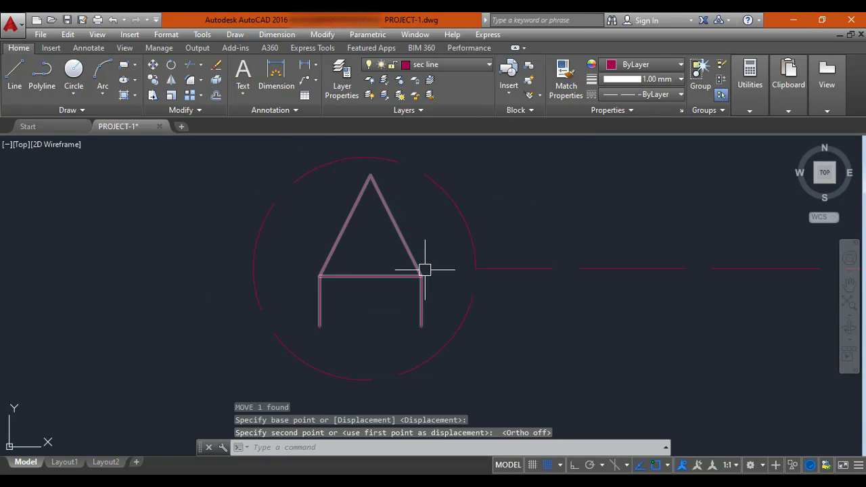
Step: Fine-tune the letter A's position with a second small move so that it sits centred inside the circle
{"action": "scroll", "coordinate": [373, 287], "scroll_direction": "up", "scroll_amount": 3}
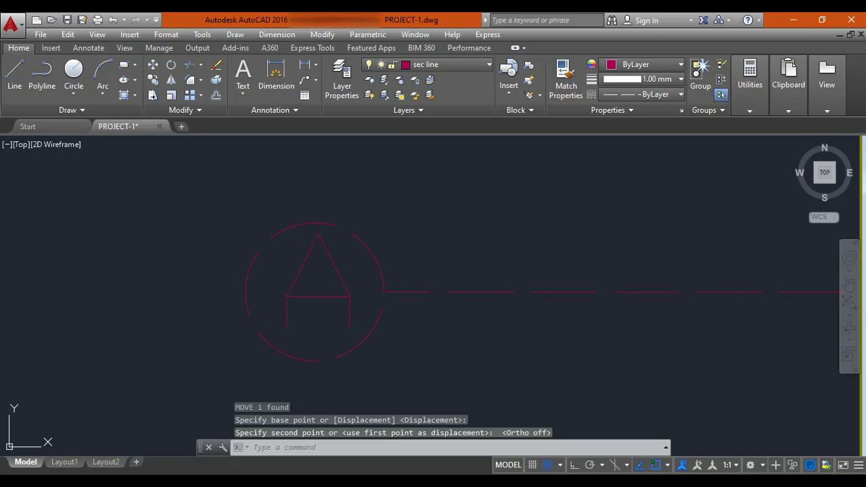
{"action": "left_click", "coordinate": [353, 291]}
{"action": "left_click", "coordinate": [345, 289]}
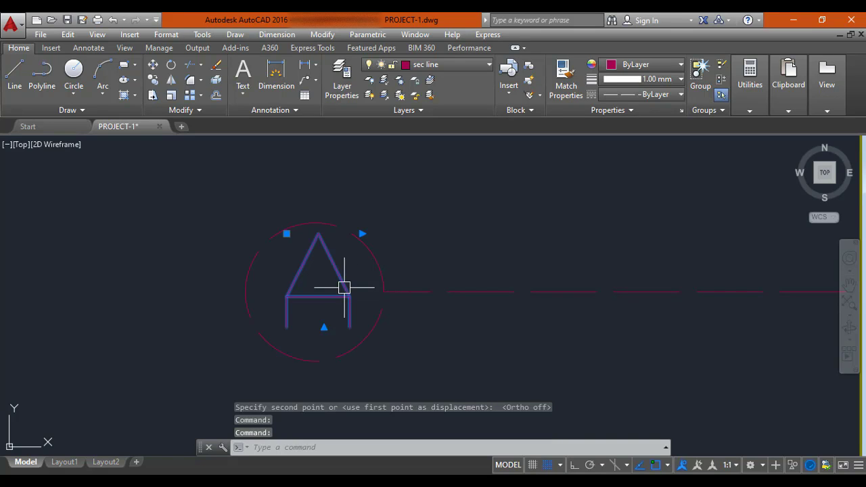
{"action": "left_click", "coordinate": [346, 289]}
{"action": "type", "text": "M"}
{"action": "key", "text": "Escape"}
{"action": "key", "text": "Escape"}
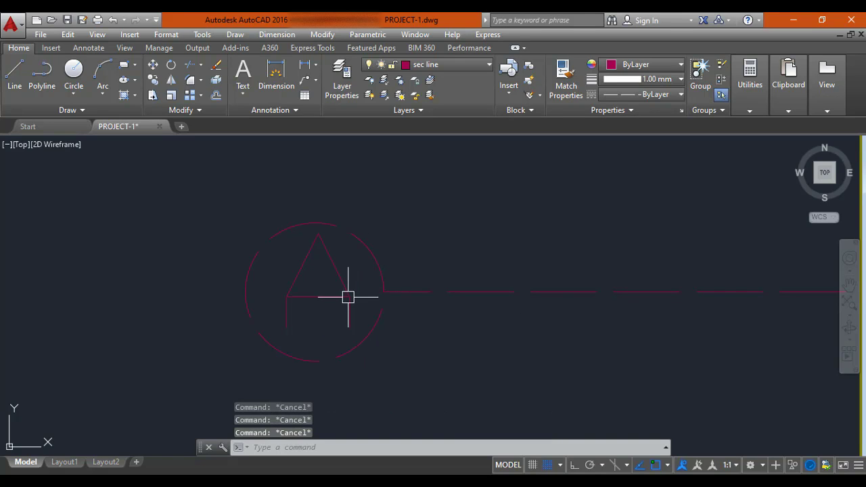
{"action": "key", "text": "Return"}
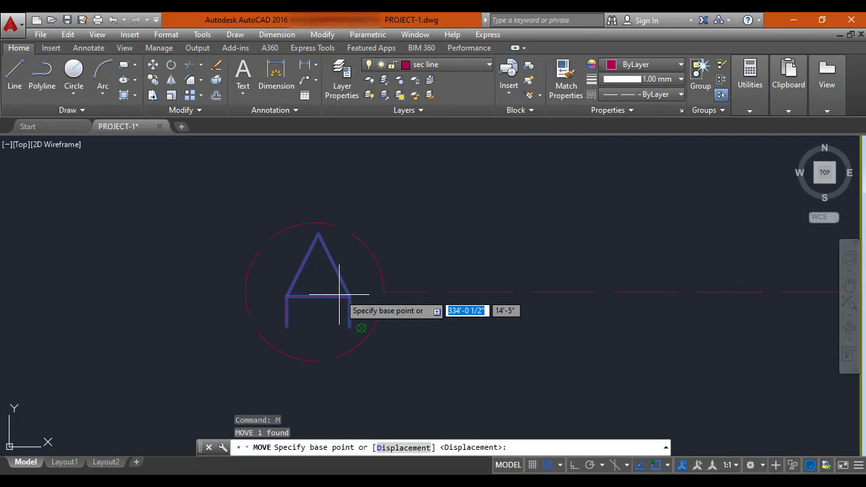
{"action": "left_click", "coordinate": [360, 327]}
{"action": "scroll", "coordinate": [358, 312], "scroll_direction": "up", "scroll_amount": 2}
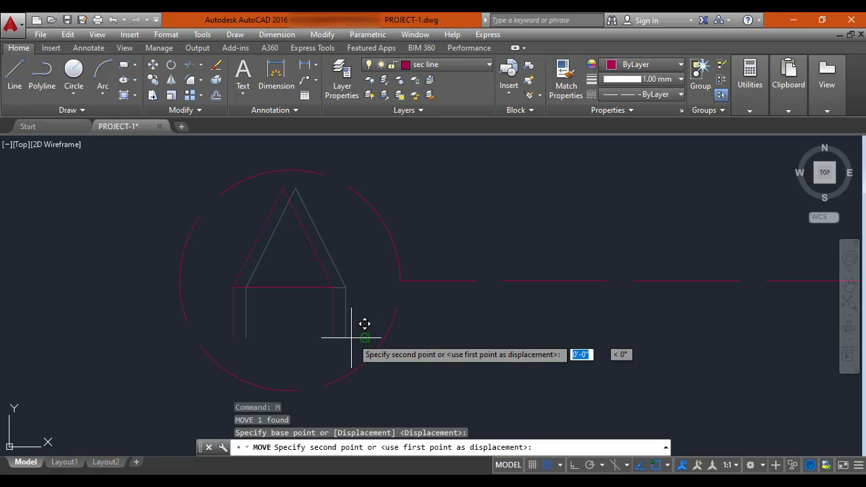
{"action": "left_click", "coordinate": [356, 341]}
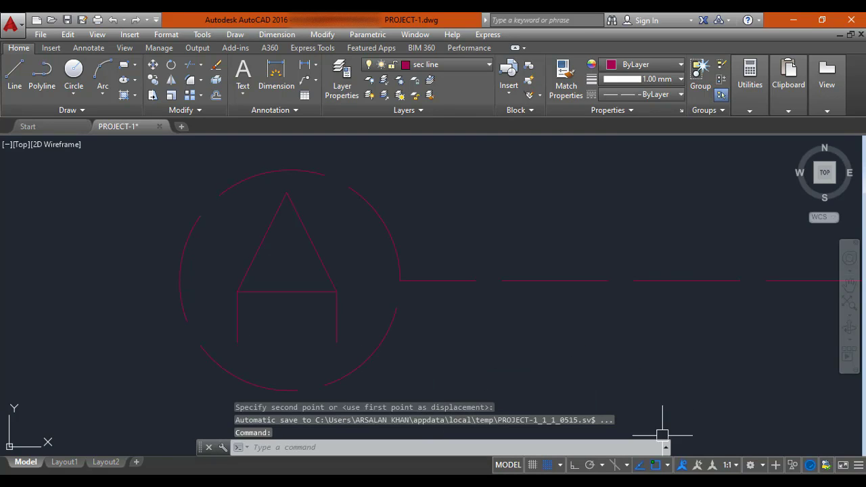
{"action": "left_click", "coordinate": [663, 480]}
{"action": "left_click", "coordinate": [803, 432]}
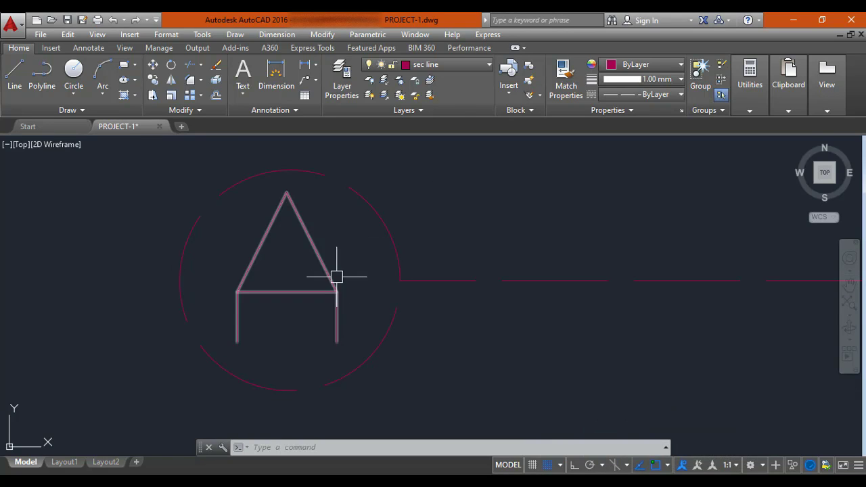
Step: Copy the circled A marker from the circle's outer quadrant to the section line's other end, outside the wall beside the staircase
{"action": "scroll", "coordinate": [336, 276], "scroll_direction": "down", "scroll_amount": 5}
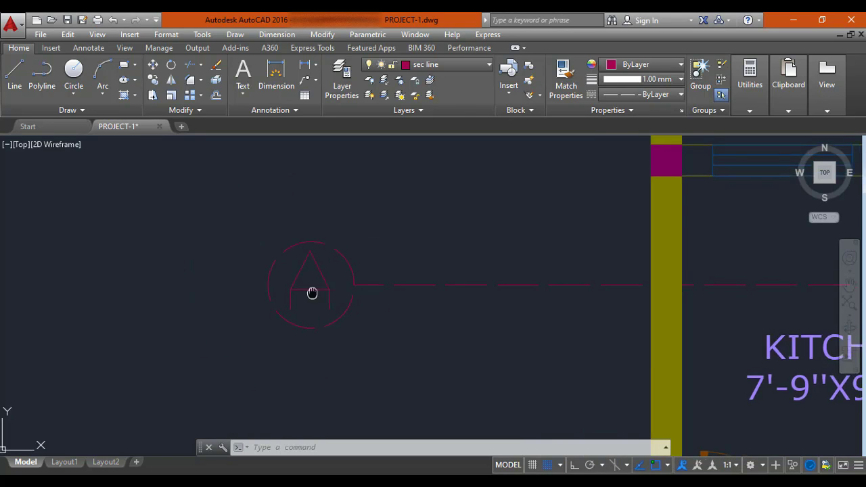
{"action": "left_click", "coordinate": [193, 215]}
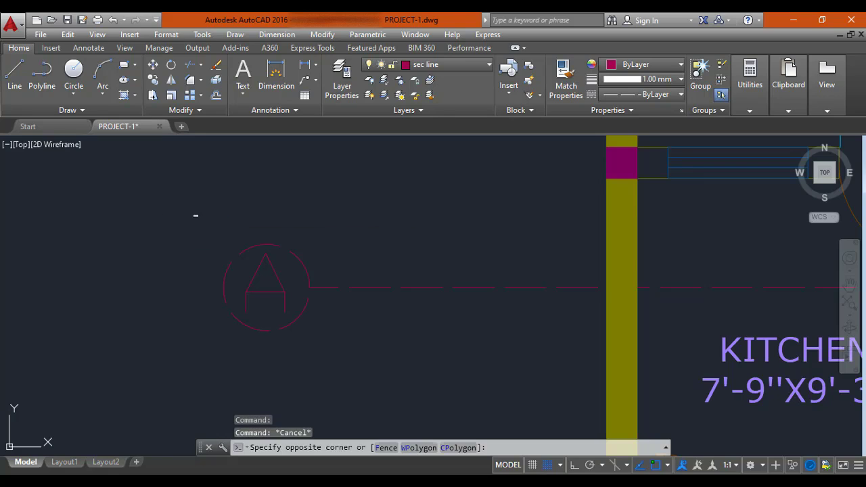
{"action": "left_click", "coordinate": [332, 366]}
{"action": "type", "text": "C"}
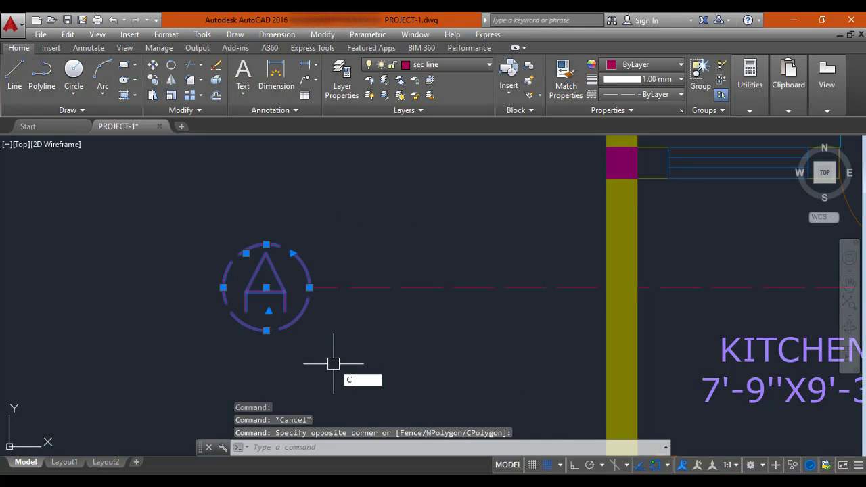
{"action": "type", "text": "O"}
{"action": "key", "text": "Return"}
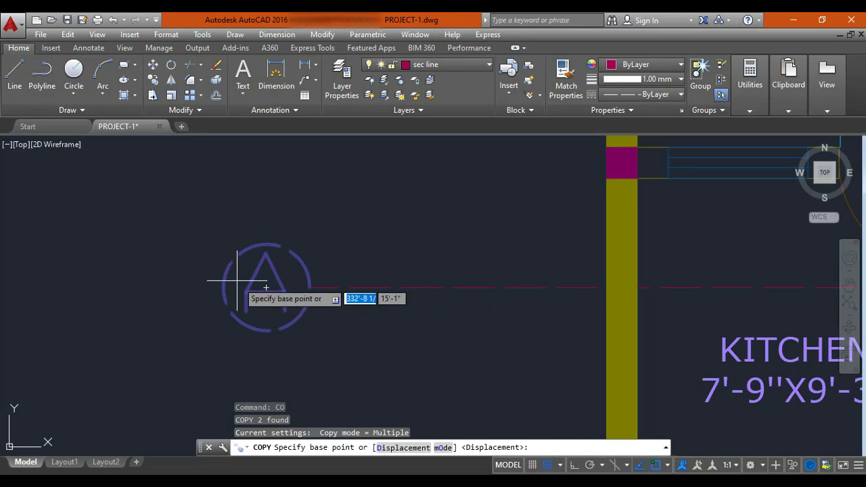
{"action": "left_click", "coordinate": [222, 290]}
{"action": "scroll", "coordinate": [210, 290], "scroll_direction": "down", "scroll_amount": 3}
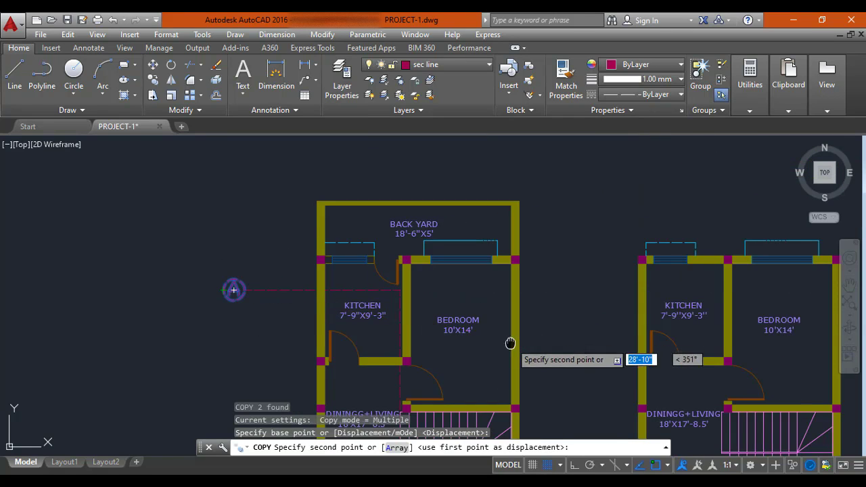
{"action": "middle_click_drag", "start_coordinate": [510, 344], "coordinate": [450, 309]}
{"action": "scroll", "coordinate": [475, 333], "scroll_direction": "up", "scroll_amount": 4}
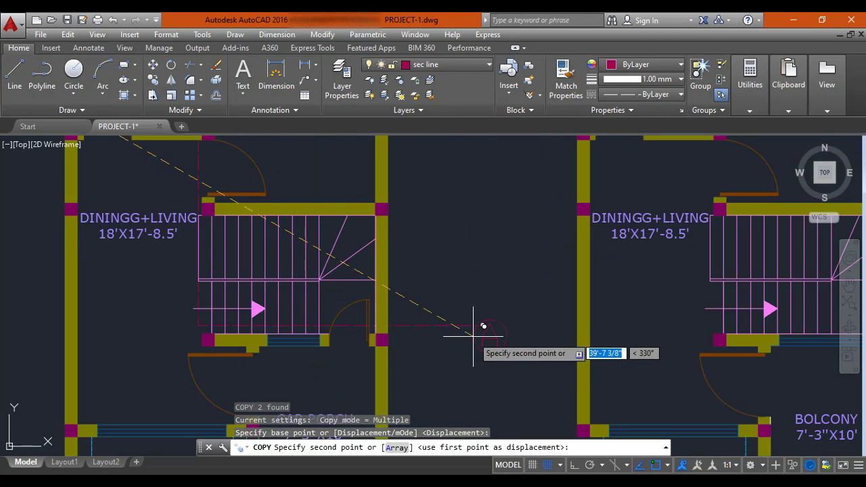
{"action": "left_click", "coordinate": [482, 326]}
{"action": "key", "text": "Escape"}
{"action": "scroll", "coordinate": [478, 350], "scroll_direction": "down", "scroll_amount": 3}
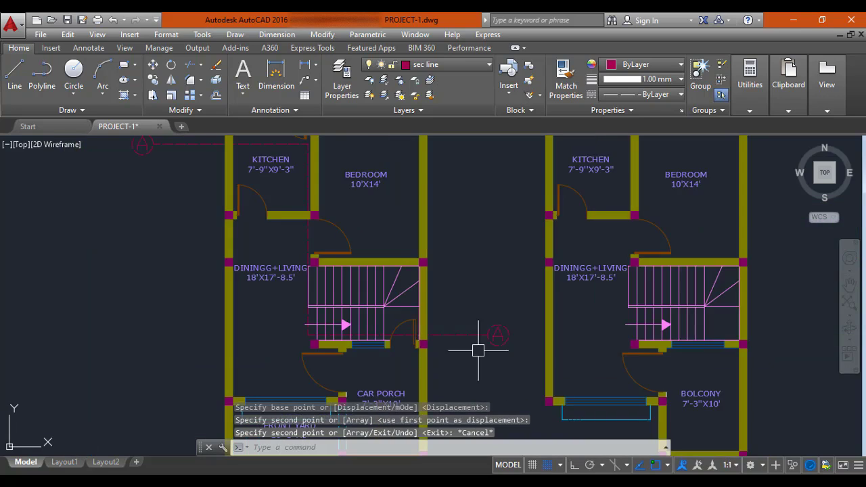
Step: Examine the original floor plans with the elevation and section below them, and compare them with the copied floor plans
{"action": "scroll", "coordinate": [389, 328], "scroll_direction": "down", "scroll_amount": 2}
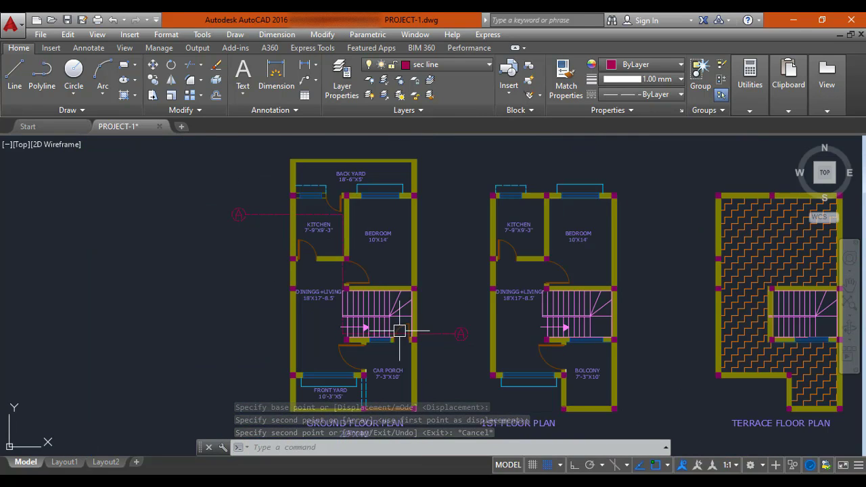
{"action": "scroll", "coordinate": [386, 249], "scroll_direction": "down", "scroll_amount": 6}
{"action": "mouse_move", "coordinate": [355, 273]}
{"action": "middle_mouse_down"}
{"action": "mouse_move", "coordinate": [390, 216]}
{"action": "mouse_move", "coordinate": [445, 160]}
{"action": "middle_mouse_up"}
{"action": "middle_click_drag", "start_coordinate": [302, 262], "coordinate": [369, 218]}
{"action": "middle_click_drag", "start_coordinate": [116, 236], "coordinate": [256, 311]}
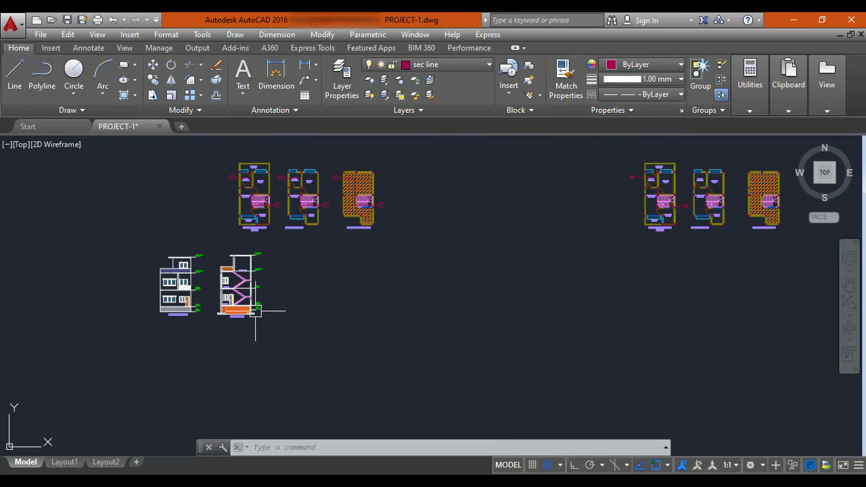
{"action": "scroll", "coordinate": [209, 306], "scroll_direction": "up", "scroll_amount": 6}
{"action": "scroll", "coordinate": [364, 363], "scroll_direction": "down", "scroll_amount": 5}
{"action": "middle_click_drag", "start_coordinate": [713, 352], "coordinate": [381, 373]}
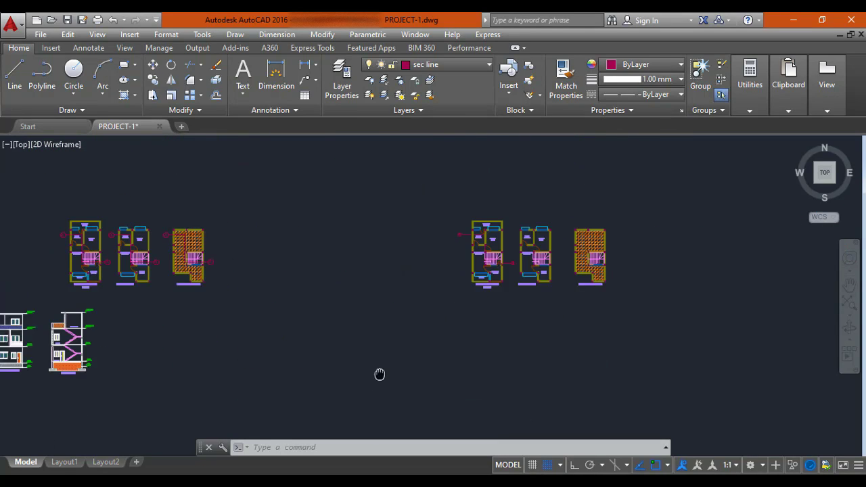
{"action": "scroll", "coordinate": [458, 260], "scroll_direction": "up", "scroll_amount": 4}
{"action": "middle_click_drag", "start_coordinate": [489, 274], "coordinate": [408, 313]}
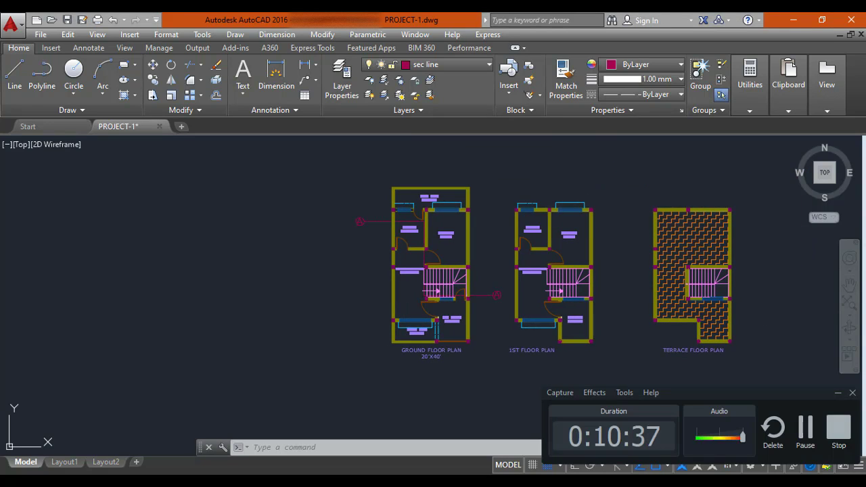
Step: Copy the ground floor section line with both A markers to the 1st floor plan, using the bedroom's inner corner at the outer column as base point
{"action": "middle_click_drag", "start_coordinate": [376, 211], "coordinate": [351, 216]}
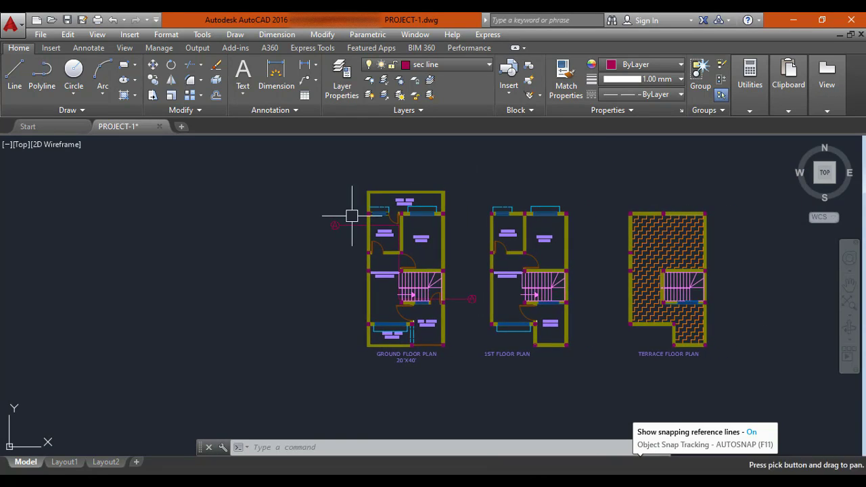
{"action": "scroll", "coordinate": [351, 216], "scroll_direction": "up", "scroll_amount": 4}
{"action": "key", "text": "Escape"}
{"action": "left_click", "coordinate": [353, 194]}
{"action": "left_click", "coordinate": [264, 311]}
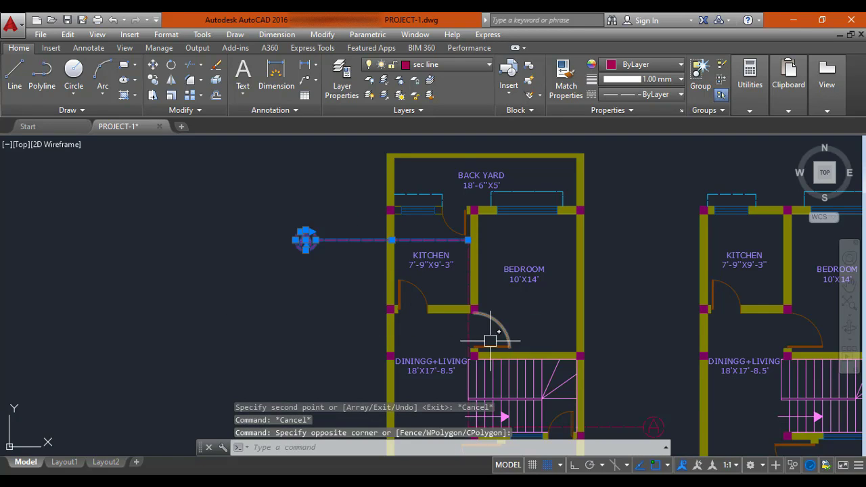
{"action": "middle_click_drag", "start_coordinate": [462, 328], "coordinate": [415, 270]}
{"action": "left_click", "coordinate": [615, 324]}
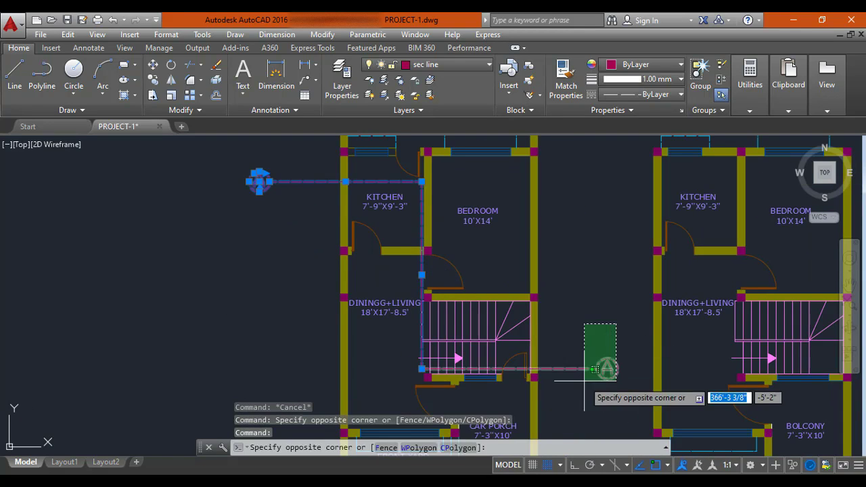
{"action": "left_click", "coordinate": [584, 381]}
{"action": "type", "text": "C"}
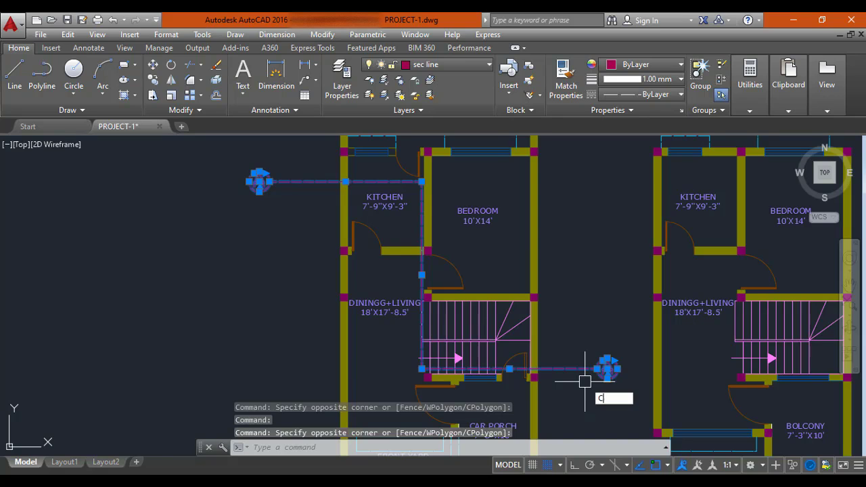
{"action": "type", "text": "O"}
{"action": "key", "text": "Return"}
{"action": "scroll", "coordinate": [589, 376], "scroll_direction": "down", "scroll_amount": 2}
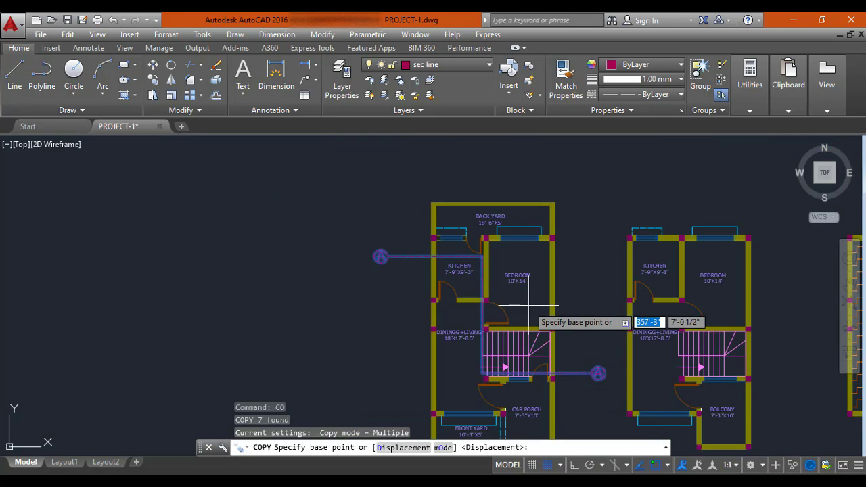
{"action": "scroll", "coordinate": [528, 255], "scroll_direction": "up", "scroll_amount": 4}
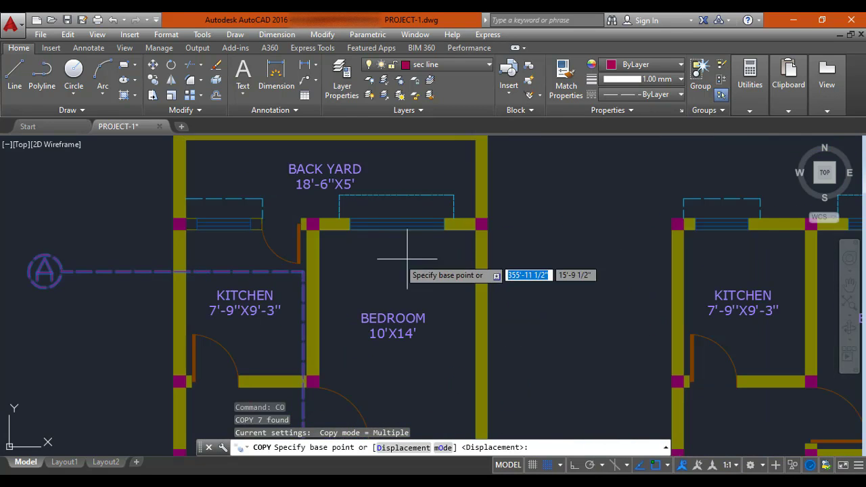
{"action": "scroll", "coordinate": [470, 242], "scroll_direction": "up", "scroll_amount": 2}
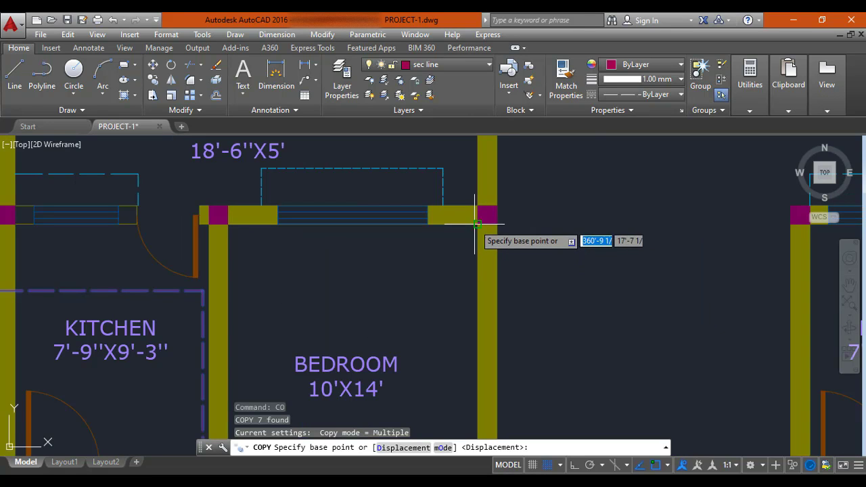
{"action": "left_click", "coordinate": [476, 223]}
{"action": "scroll", "coordinate": [467, 227], "scroll_direction": "down", "scroll_amount": 4}
{"action": "middle_click_drag", "start_coordinate": [701, 261], "coordinate": [415, 264]}
{"action": "scroll", "coordinate": [518, 260], "scroll_direction": "up", "scroll_amount": 4}
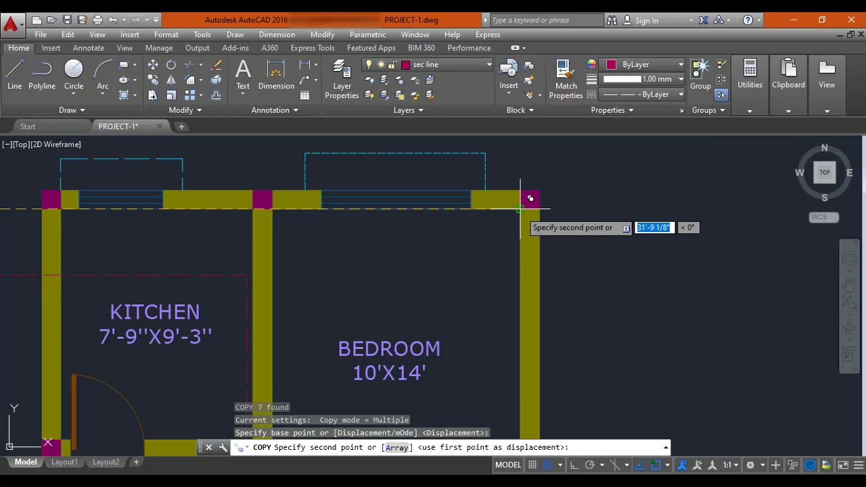
{"action": "left_click", "coordinate": [521, 209]}
Step: Place another copy of the section line and its A markers on the terrace floor plan at the matching inner wall corner, and finish copying
{"action": "scroll", "coordinate": [517, 244], "scroll_direction": "down", "scroll_amount": 5}
{"action": "scroll", "coordinate": [474, 251], "scroll_direction": "up", "scroll_amount": 3}
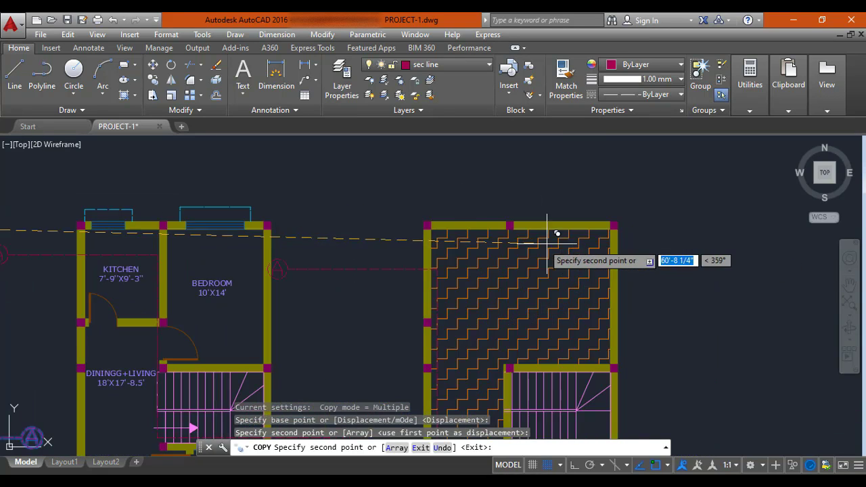
{"action": "scroll", "coordinate": [618, 218], "scroll_direction": "up", "scroll_amount": 4}
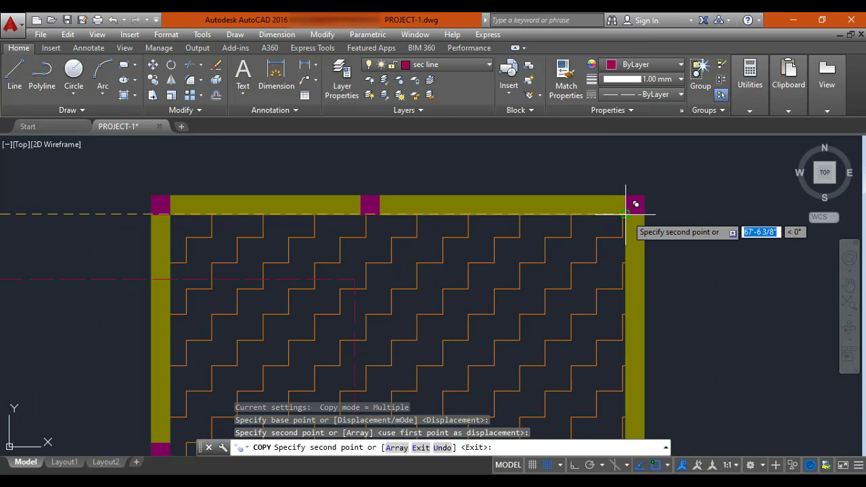
{"action": "left_click", "coordinate": [634, 197]}
{"action": "scroll", "coordinate": [609, 223], "scroll_direction": "down", "scroll_amount": 5}
{"action": "scroll", "coordinate": [551, 272], "scroll_direction": "up", "scroll_amount": 4}
{"action": "key", "text": "Escape"}
{"action": "key", "text": "Escape"}
{"action": "scroll", "coordinate": [449, 257], "scroll_direction": "down", "scroll_amount": 5}
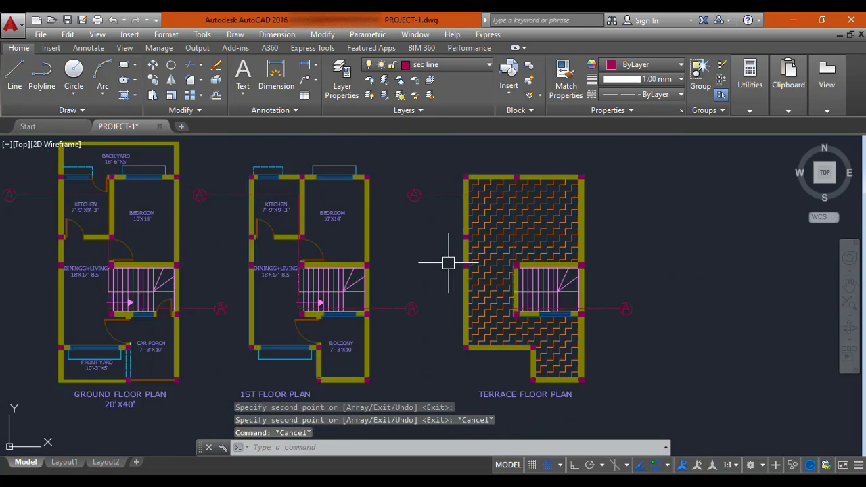
{"action": "scroll", "coordinate": [373, 253], "scroll_direction": "up", "scroll_amount": 6}
{"action": "scroll", "coordinate": [369, 223], "scroll_direction": "down", "scroll_amount": 4}
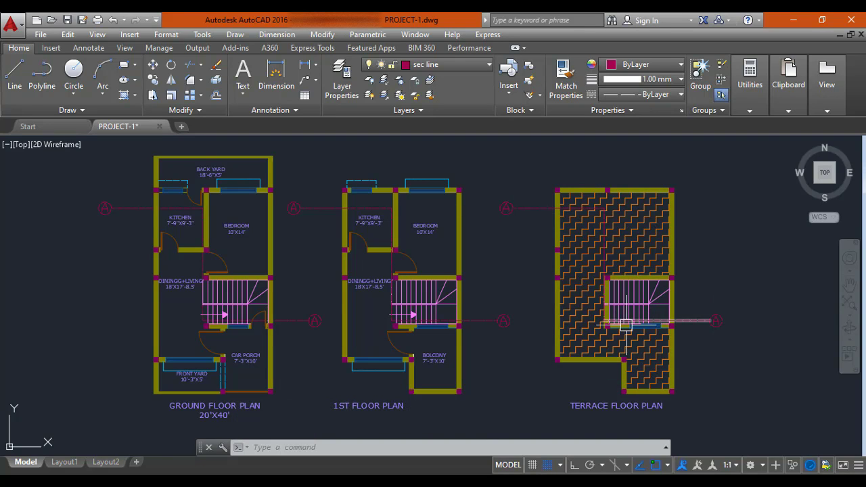
Step: Make the xl line layer the current layer
{"action": "scroll", "coordinate": [546, 343], "scroll_direction": "down", "scroll_amount": 3}
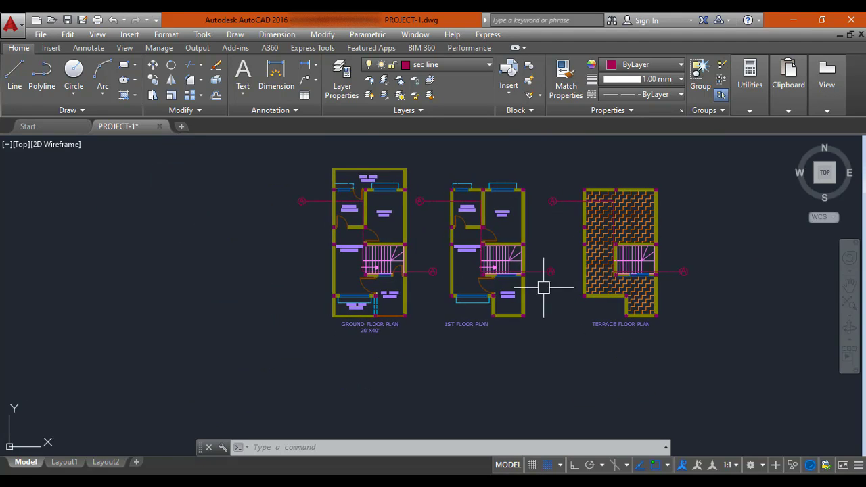
{"action": "middle_click_drag", "start_coordinate": [496, 233], "coordinate": [518, 226]}
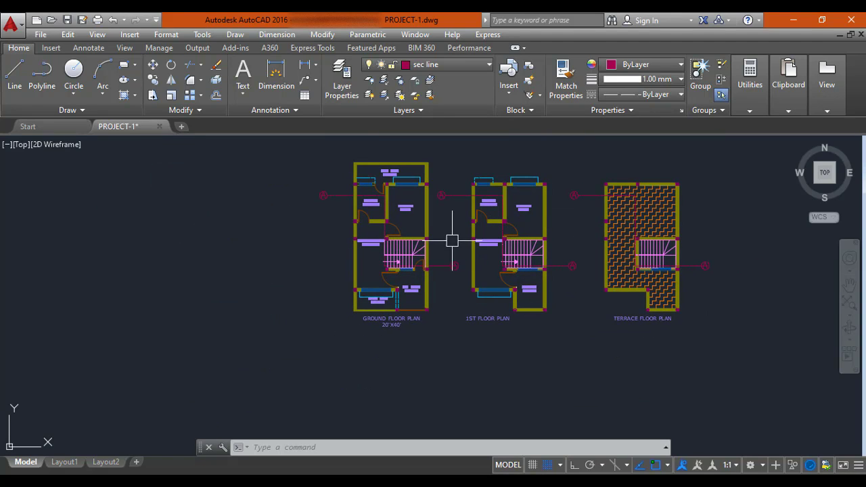
{"action": "middle_click_drag", "start_coordinate": [452, 241], "coordinate": [454, 234]}
{"action": "mouse_move", "coordinate": [451, 272]}
{"action": "middle_mouse_down"}
{"action": "mouse_move", "coordinate": [461, 249]}
{"action": "mouse_move", "coordinate": [455, 313]}
{"action": "middle_mouse_up"}
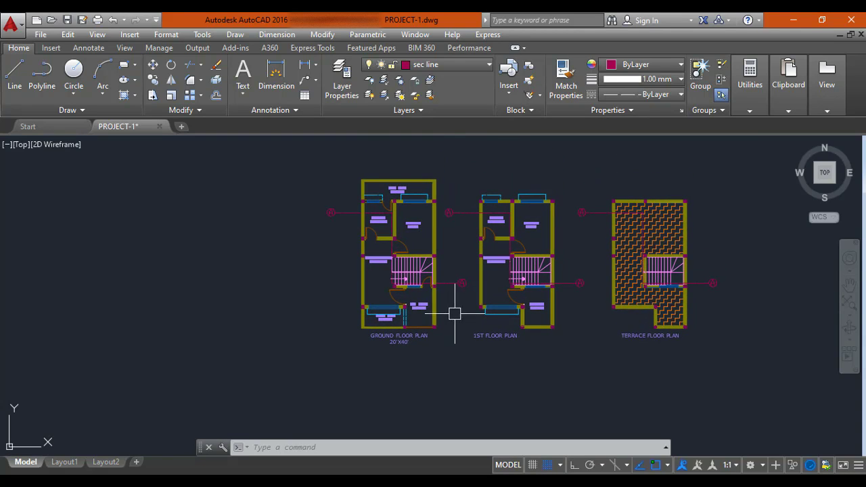
{"action": "left_click", "coordinate": [443, 65]}
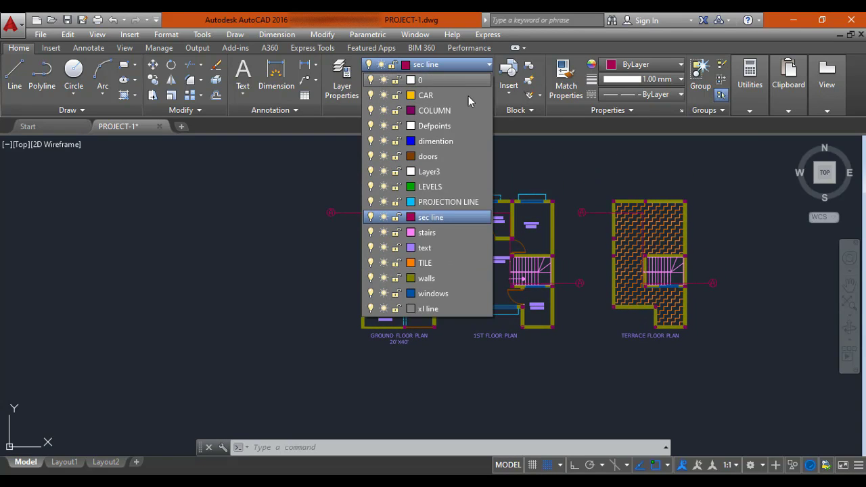
{"action": "left_click", "coordinate": [438, 308]}
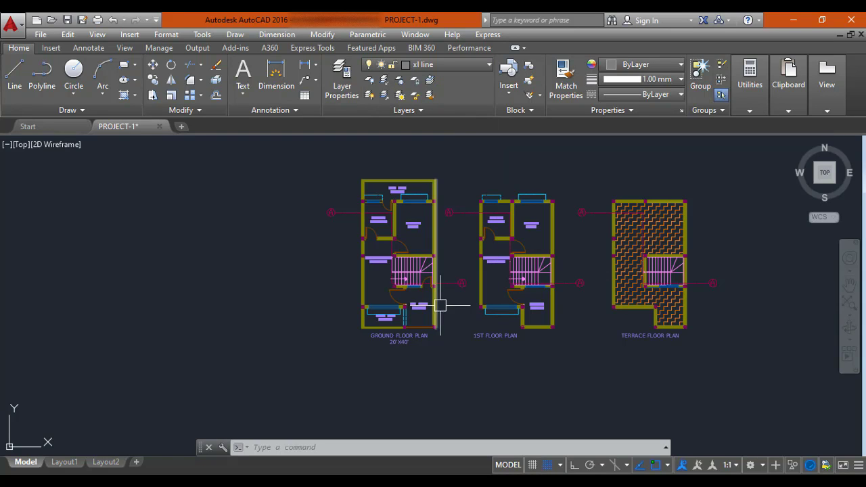
{"action": "left_click", "coordinate": [433, 65]}
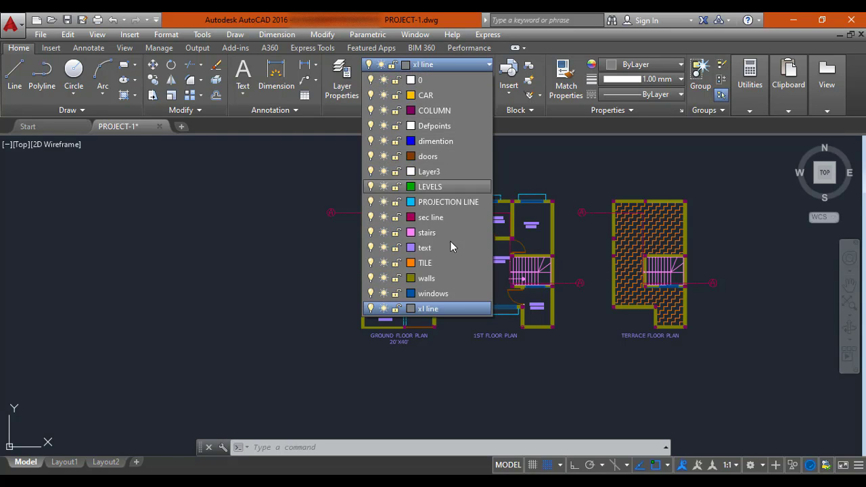
{"action": "left_click", "coordinate": [433, 308]}
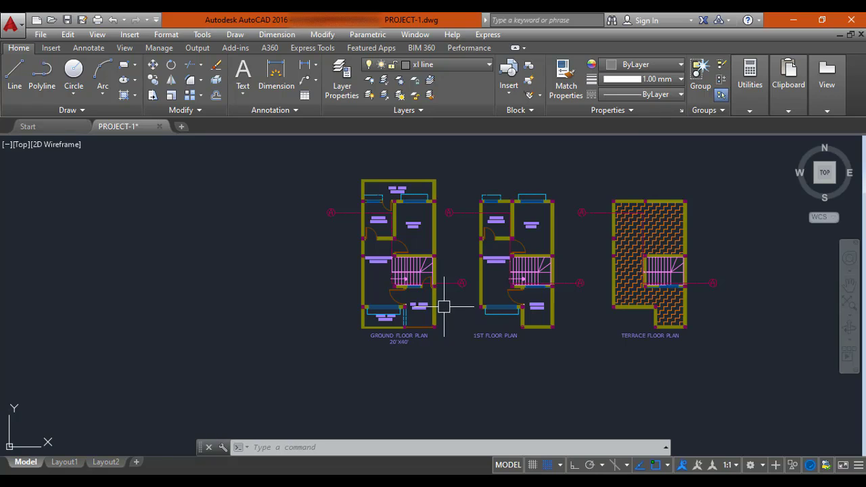
{"action": "type", "text": "XL"}
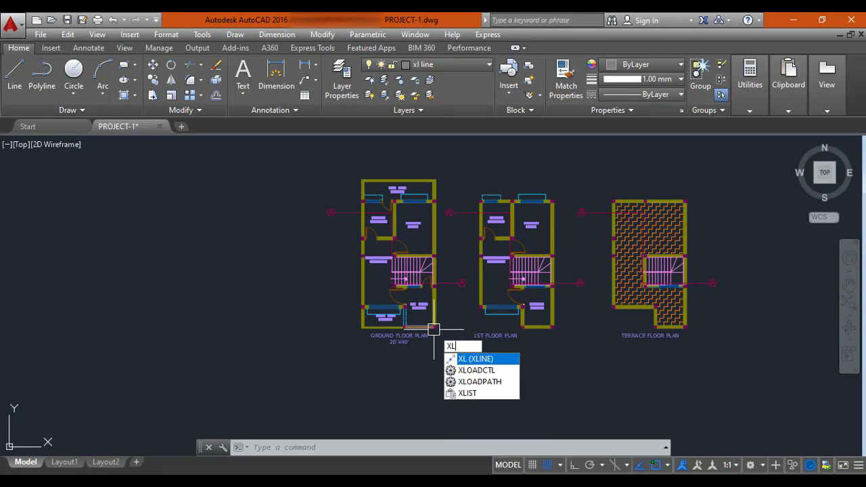
{"action": "key", "text": "Return"}
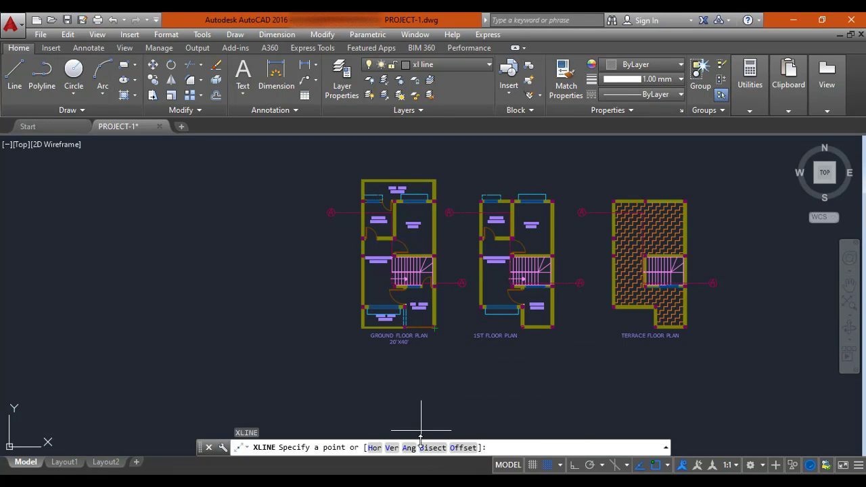
{"action": "type", "text": "V"}
{"action": "key", "text": "Return"}
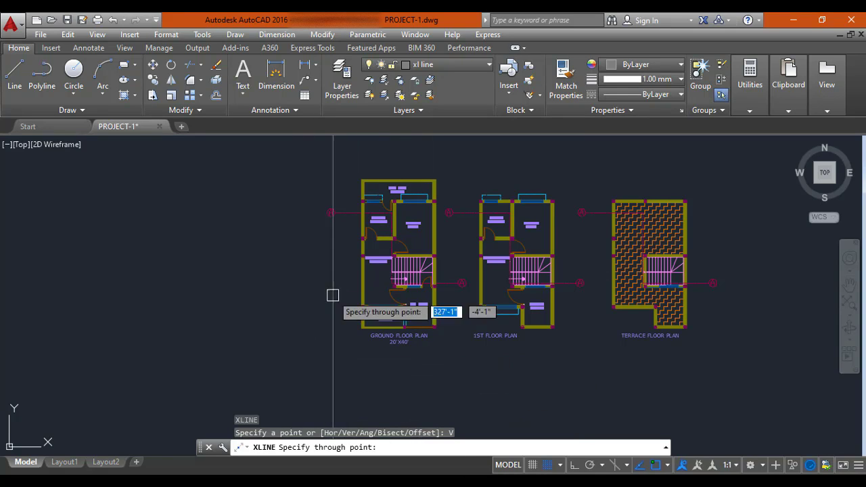
{"action": "middle_click_drag", "start_coordinate": [360, 324], "coordinate": [363, 336]}
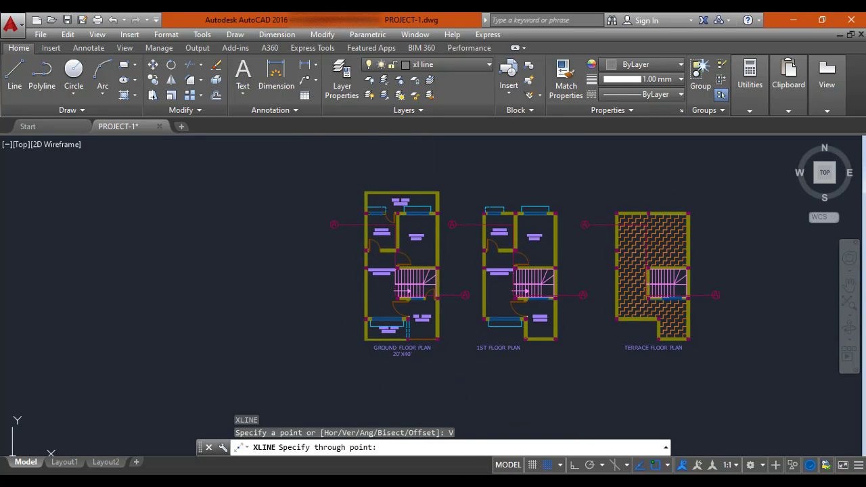
{"action": "scroll", "coordinate": [349, 289], "scroll_direction": "up", "scroll_amount": 4}
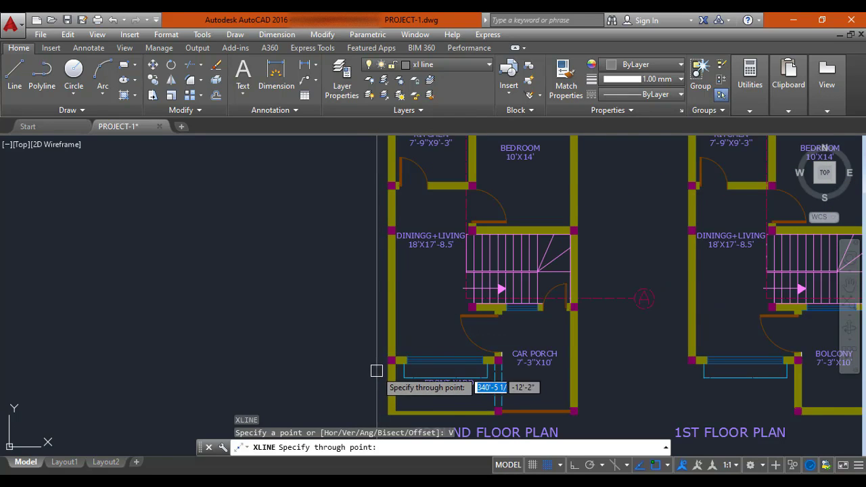
{"action": "scroll", "coordinate": [377, 376], "scroll_direction": "down", "scroll_amount": 4}
{"action": "scroll", "coordinate": [385, 284], "scroll_direction": "up", "scroll_amount": 6}
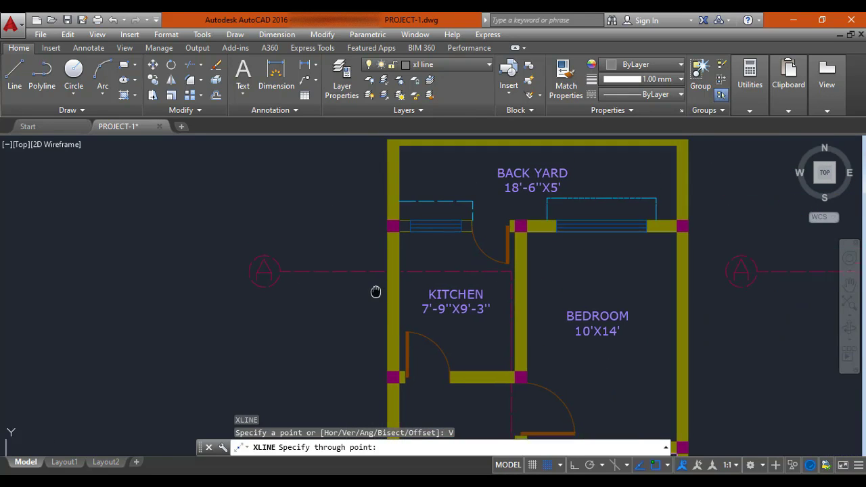
{"action": "scroll", "coordinate": [389, 270], "scroll_direction": "up", "scroll_amount": 2}
{"action": "scroll", "coordinate": [406, 290], "scroll_direction": "down", "scroll_amount": 6}
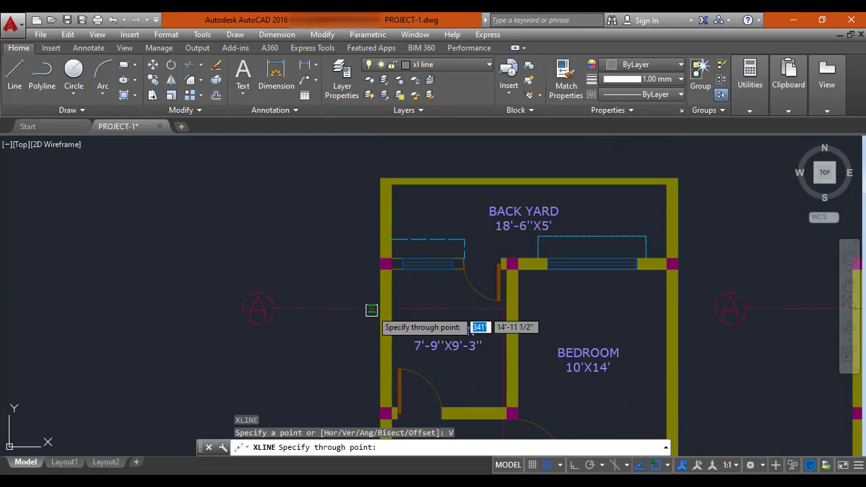
{"action": "key", "text": "Escape"}
Step: Trace the section line on the ground floor plan from the kitchen through the staircase to its outer A marker, checking individual segments
{"action": "scroll", "coordinate": [332, 311], "scroll_direction": "down", "scroll_amount": 5}
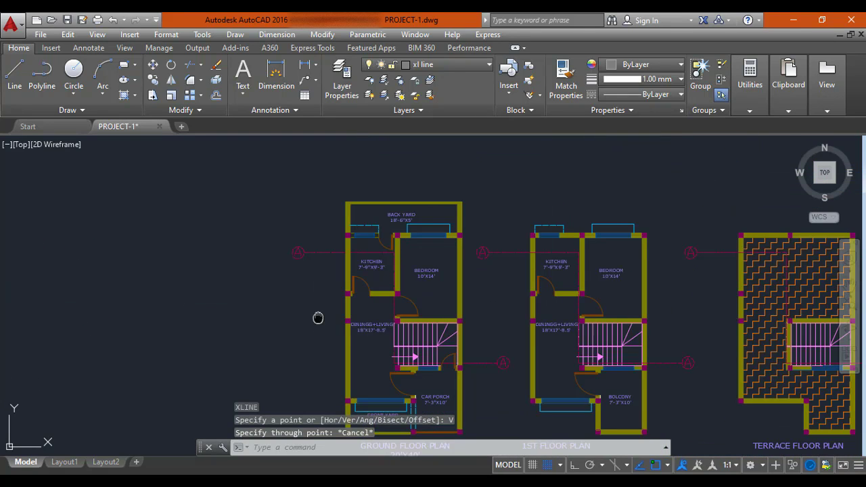
{"action": "scroll", "coordinate": [328, 313], "scroll_direction": "up", "scroll_amount": 5}
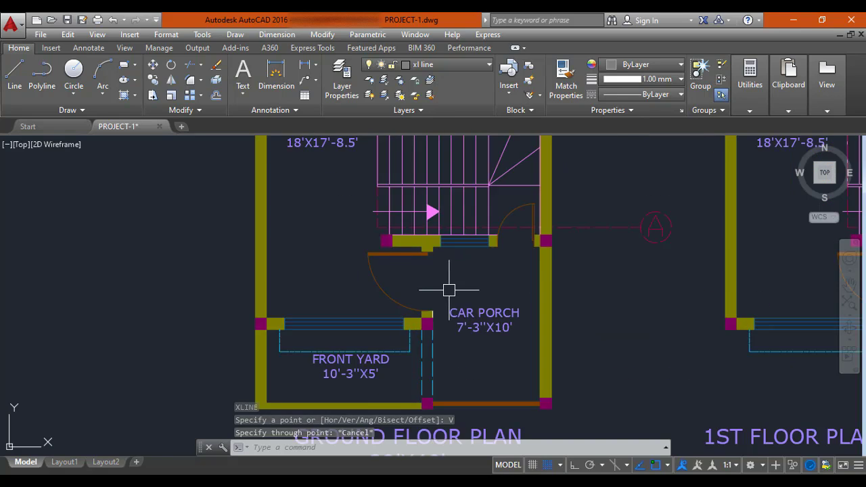
{"action": "middle_click_drag", "start_coordinate": [327, 191], "coordinate": [340, 233]}
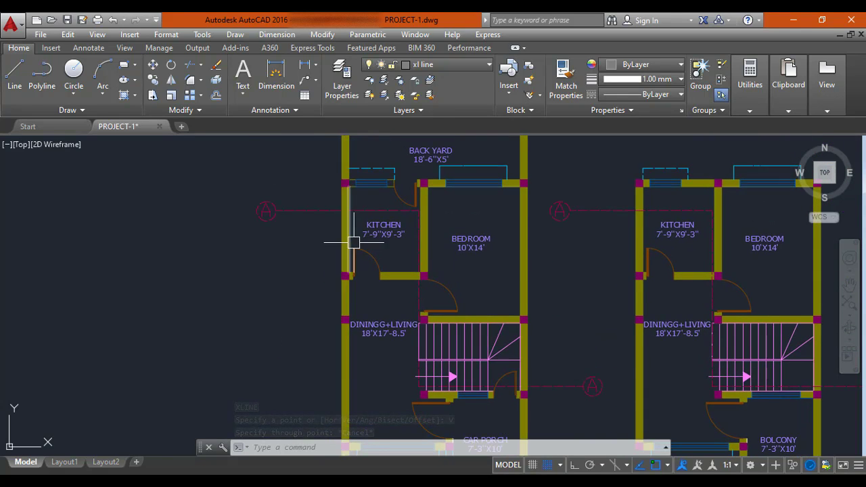
{"action": "scroll", "coordinate": [354, 242], "scroll_direction": "down", "scroll_amount": 5}
{"action": "scroll", "coordinate": [358, 241], "scroll_direction": "up", "scroll_amount": 5}
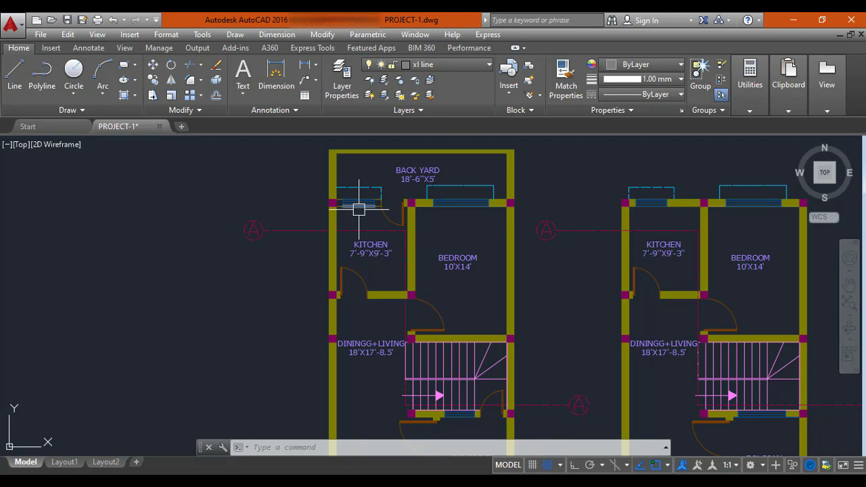
{"action": "scroll", "coordinate": [342, 231], "scroll_direction": "up", "scroll_amount": 2}
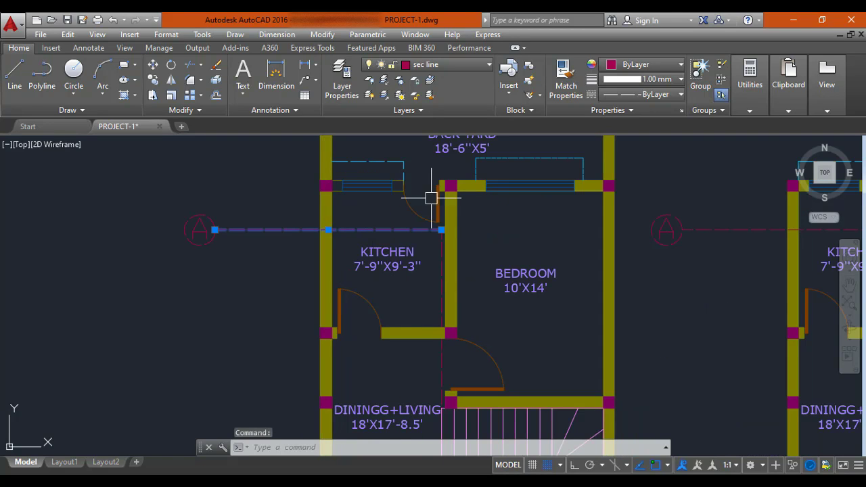
{"action": "key", "text": "Escape"}
{"action": "middle_click_drag", "start_coordinate": [458, 332], "coordinate": [371, 190]}
{"action": "scroll", "coordinate": [474, 368], "scroll_direction": "up", "scroll_amount": 2}
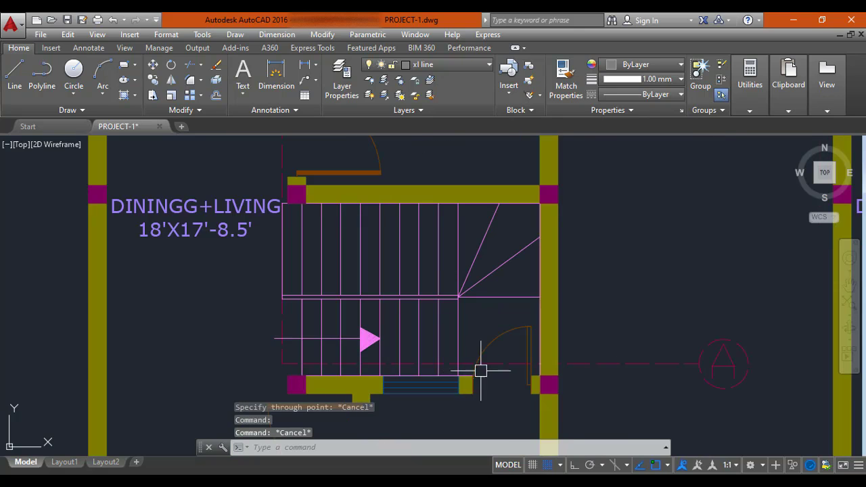
{"action": "left_click", "coordinate": [500, 364]}
{"action": "scroll", "coordinate": [386, 289], "scroll_direction": "down", "scroll_amount": 3}
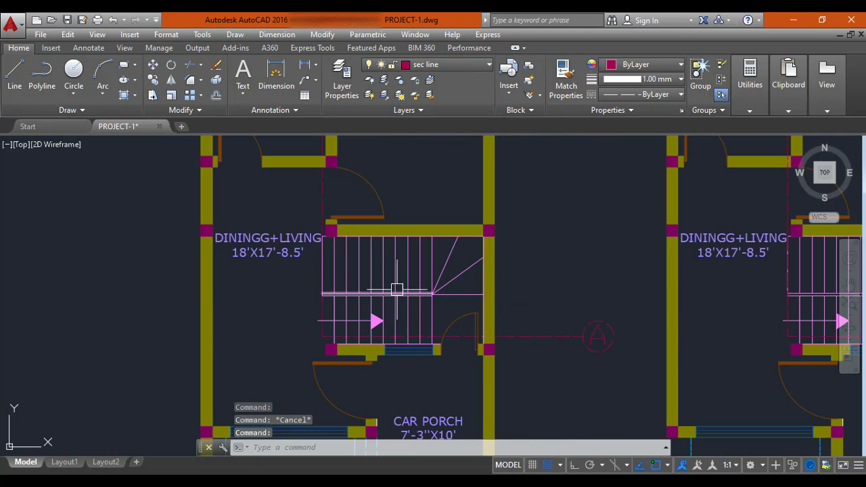
{"action": "key", "text": "Escape"}
{"action": "scroll", "coordinate": [387, 285], "scroll_direction": "down", "scroll_amount": 4}
{"action": "middle_click_drag", "start_coordinate": [387, 284], "coordinate": [418, 287]}
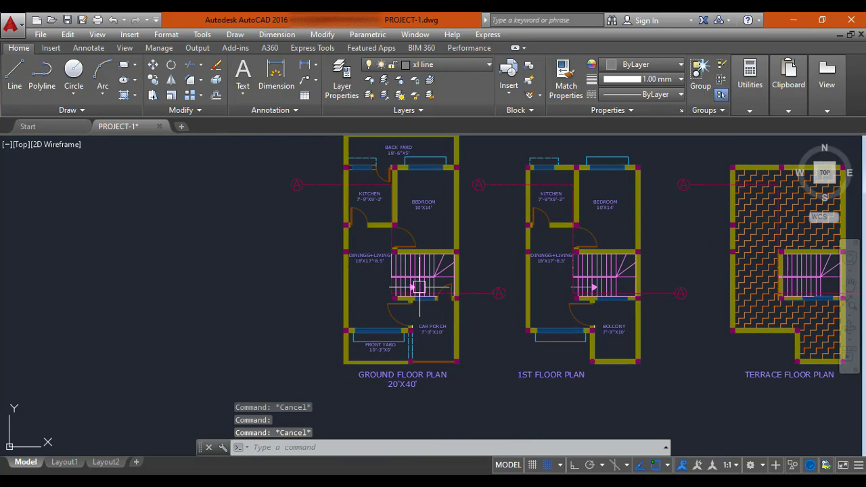
Step: Examine the ground floor rooms and walls on both sides of the section line, from the kitchen down to the car porch
{"action": "middle_click_drag", "start_coordinate": [396, 242], "coordinate": [408, 286]}
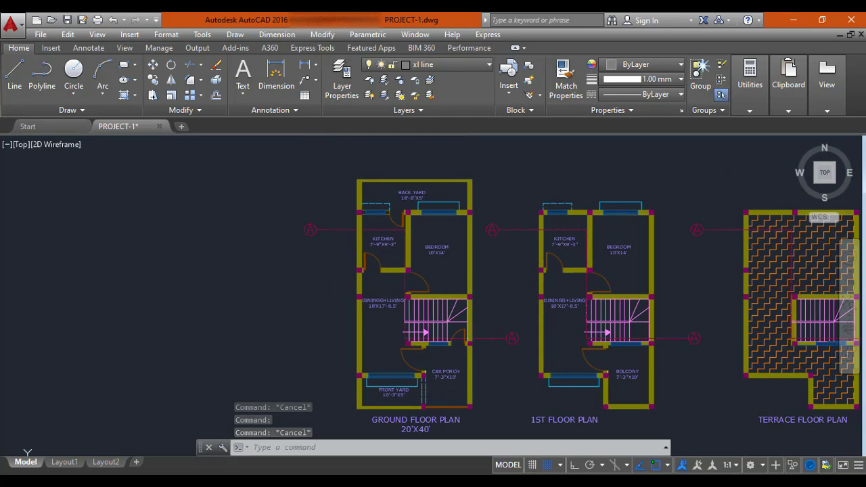
{"action": "scroll", "coordinate": [350, 215], "scroll_direction": "up", "scroll_amount": 2}
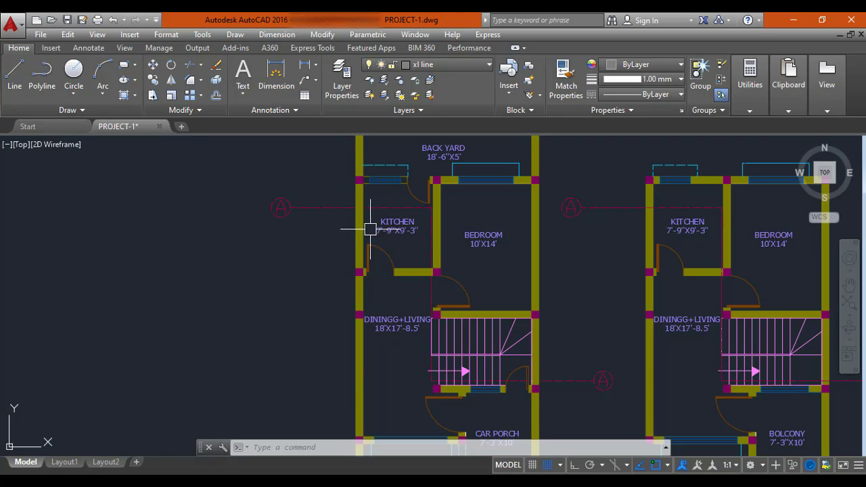
{"action": "middle_click_drag", "start_coordinate": [398, 242], "coordinate": [366, 219]}
{"action": "scroll", "coordinate": [319, 182], "scroll_direction": "up", "scroll_amount": 2}
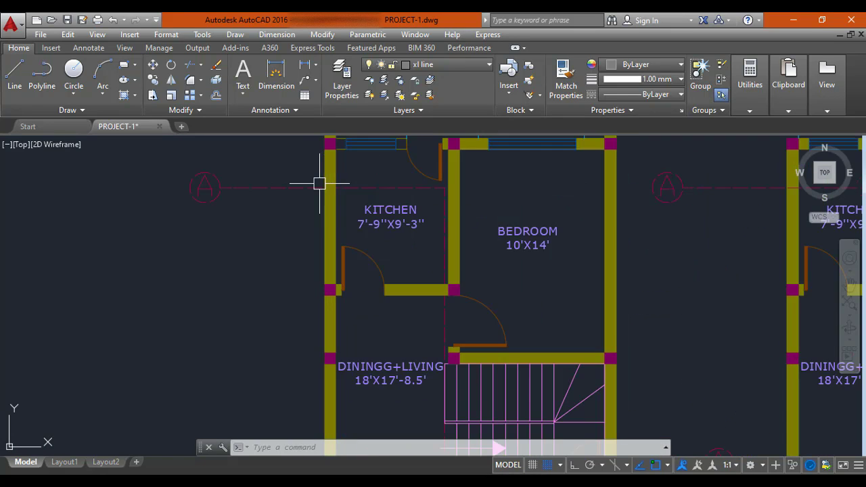
{"action": "scroll", "coordinate": [349, 198], "scroll_direction": "down", "scroll_amount": 2}
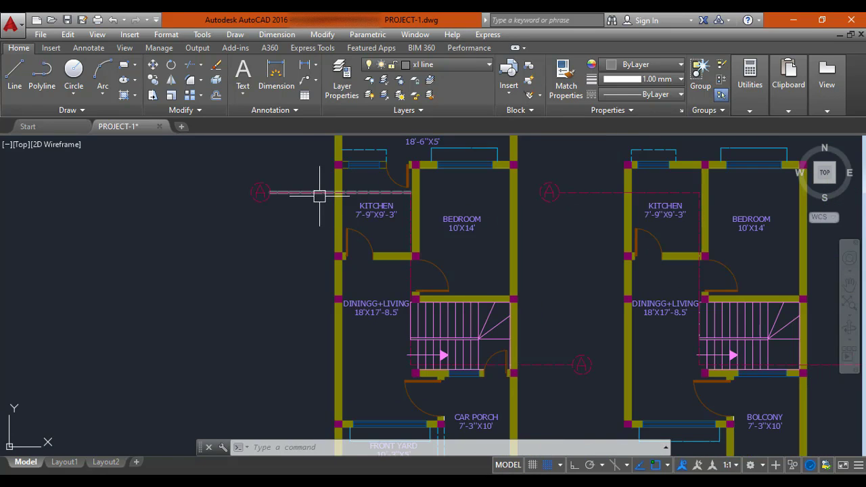
{"action": "middle_click_drag", "start_coordinate": [401, 219], "coordinate": [399, 177]}
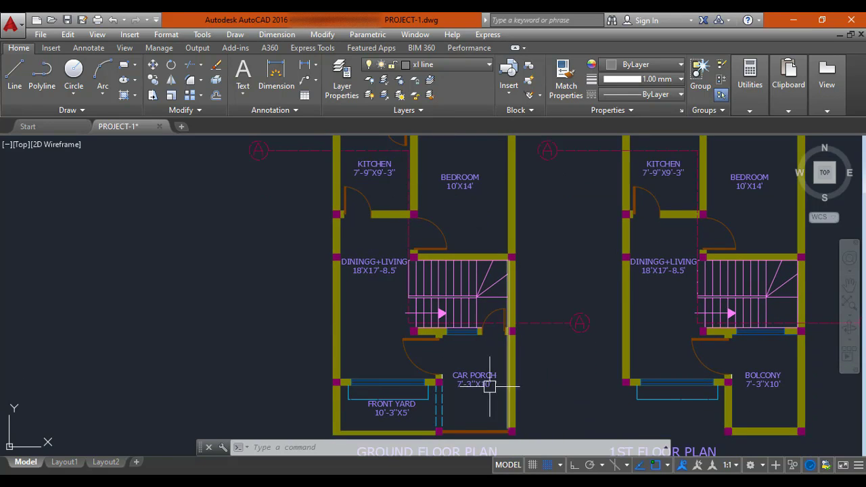
{"action": "middle_click_drag", "start_coordinate": [329, 174], "coordinate": [367, 247]}
{"action": "scroll", "coordinate": [377, 242], "scroll_direction": "up", "scroll_amount": 2}
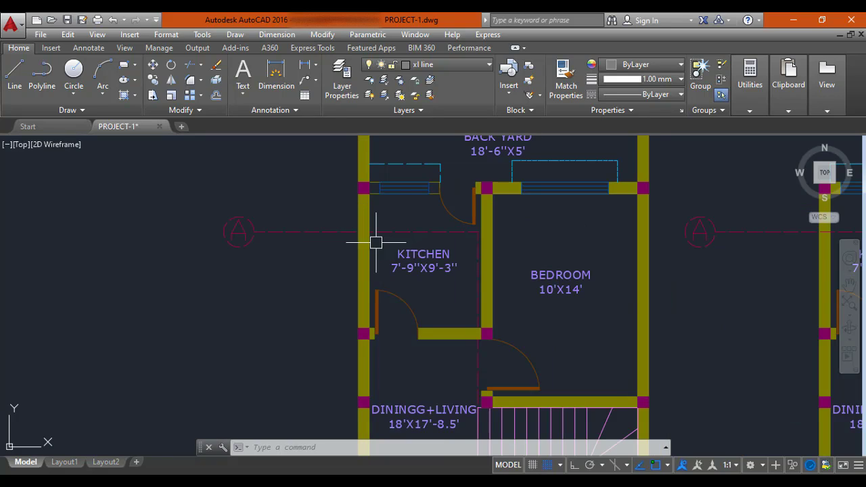
Step: Trim the ground floor kitchen's outer wall hatch and both wall lines just below the section line
{"action": "key", "text": "Escape"}
{"action": "key", "text": "Escape"}
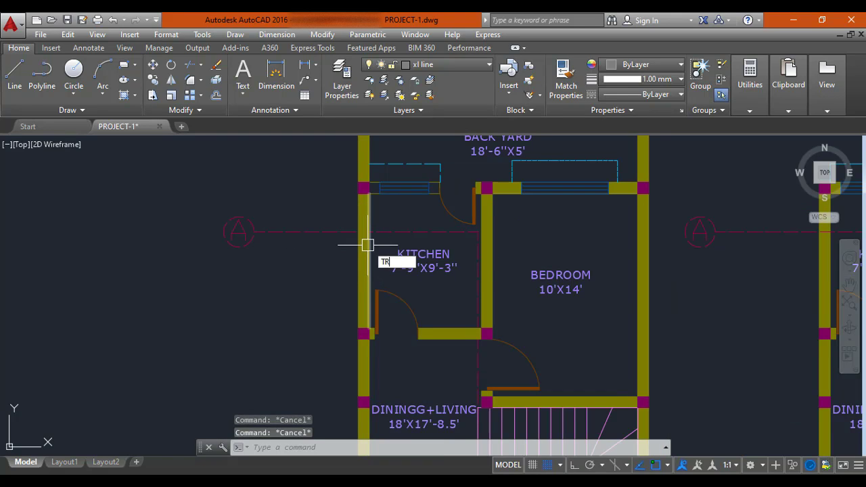
{"action": "type", "text": "TR"}
{"action": "key", "text": "Return"}
{"action": "scroll", "coordinate": [366, 243], "scroll_direction": "up", "scroll_amount": 4}
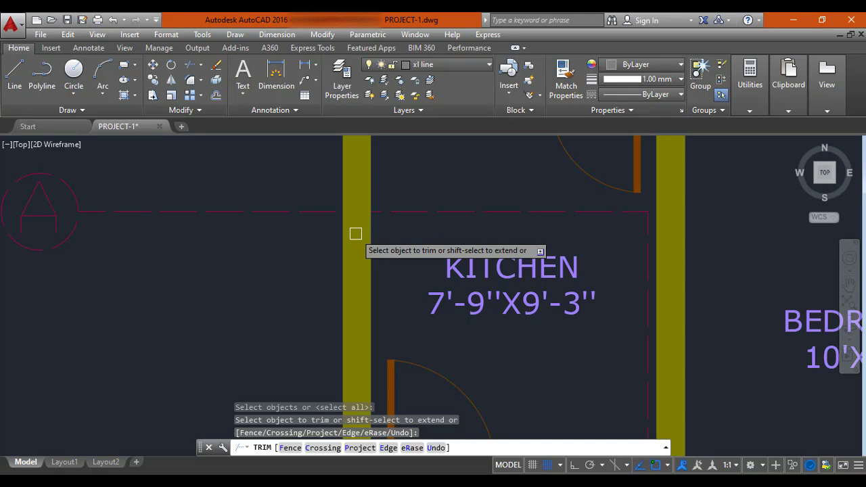
{"action": "left_click", "coordinate": [356, 234]}
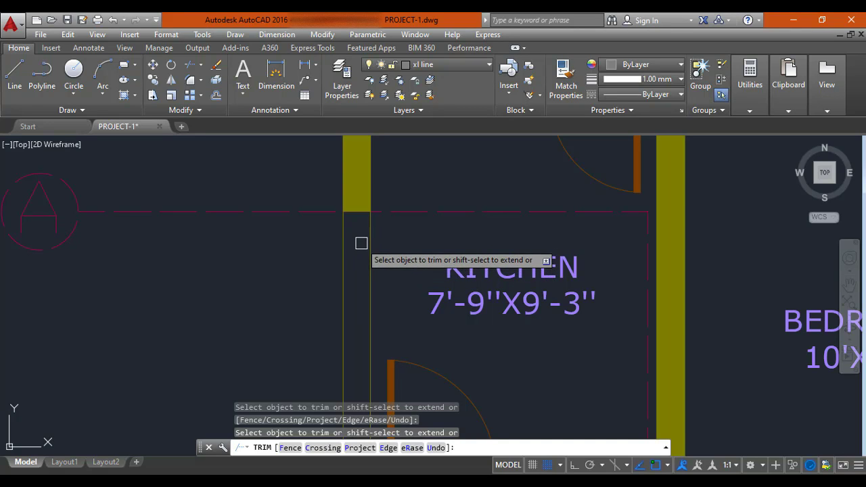
{"action": "left_click", "coordinate": [391, 234]}
{"action": "left_click", "coordinate": [301, 261]}
{"action": "scroll", "coordinate": [303, 261], "scroll_direction": "down", "scroll_amount": 5}
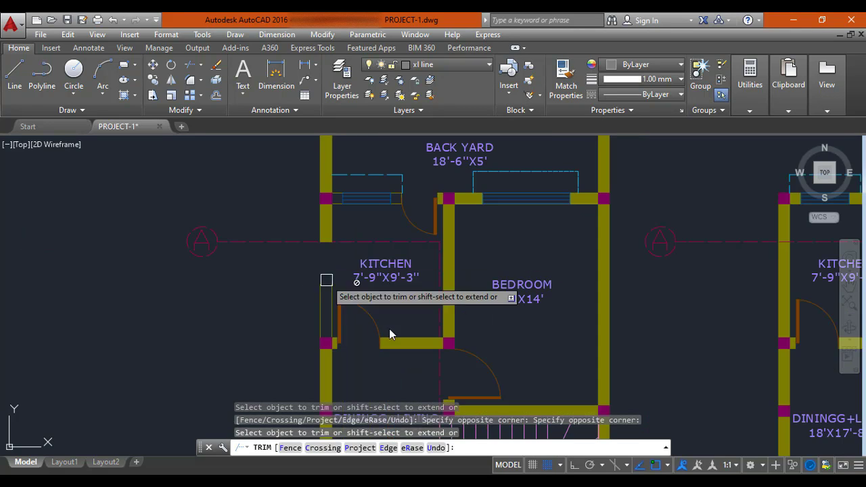
Step: Trim the lower flight's stair tread lines below the section line on the ground floor plan
{"action": "middle_click_drag", "start_coordinate": [414, 367], "coordinate": [338, 241]}
{"action": "middle_click_drag", "start_coordinate": [337, 276], "coordinate": [295, 138]}
{"action": "scroll", "coordinate": [314, 236], "scroll_direction": "up", "scroll_amount": 6}
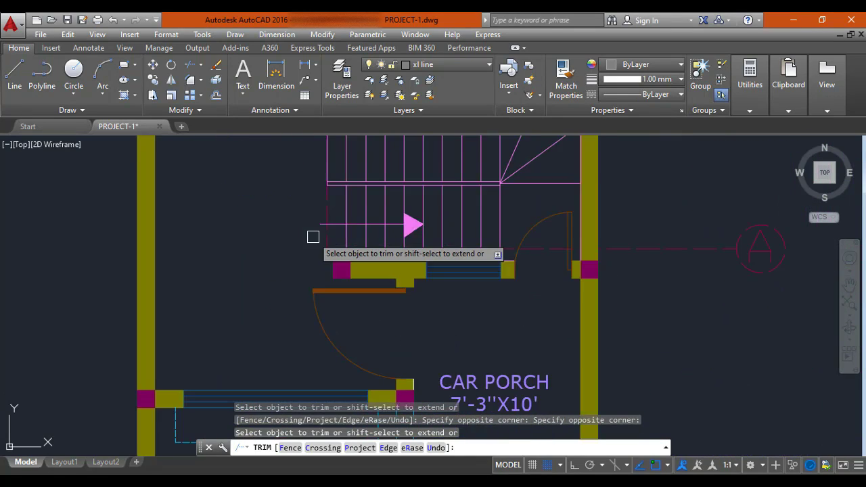
{"action": "scroll", "coordinate": [354, 260], "scroll_direction": "up", "scroll_amount": 2}
{"action": "left_click", "coordinate": [578, 268]}
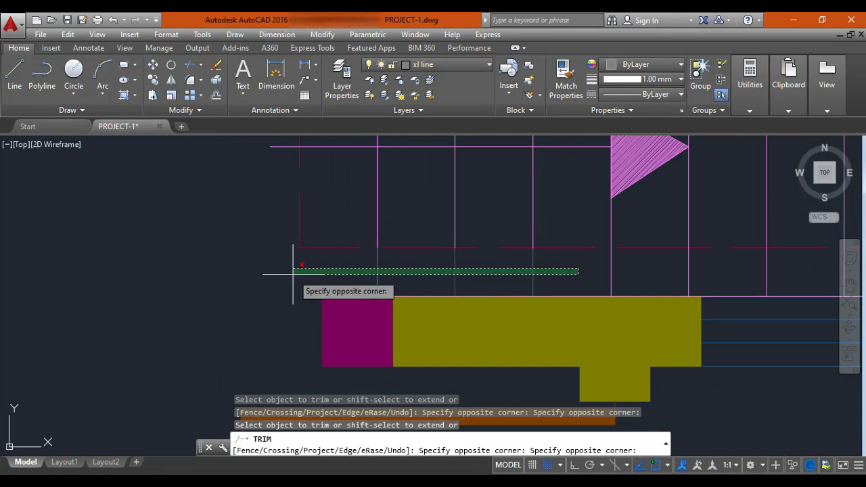
{"action": "left_click", "coordinate": [238, 248]}
{"action": "middle_click_drag", "start_coordinate": [417, 284], "coordinate": [188, 284]}
{"action": "left_click", "coordinate": [567, 269]}
{"action": "left_click", "coordinate": [300, 274]}
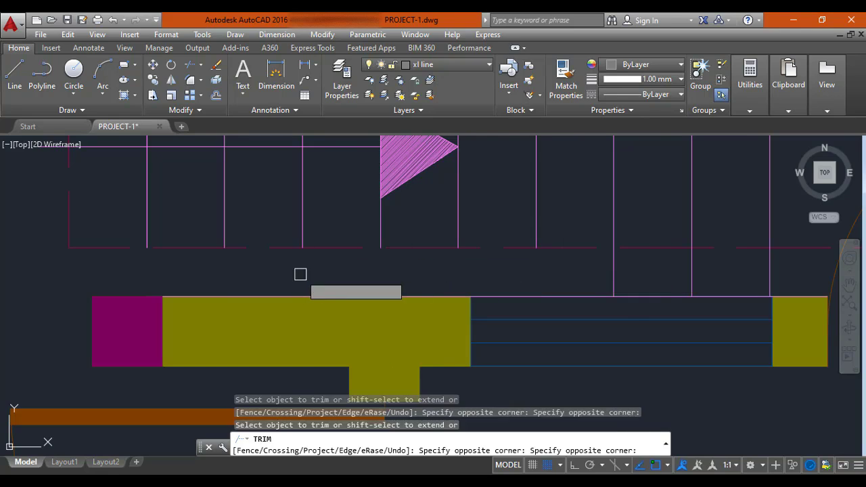
{"action": "middle_click_drag", "start_coordinate": [454, 280], "coordinate": [90, 289]}
{"action": "left_click", "coordinate": [433, 276]}
{"action": "left_click", "coordinate": [142, 253]}
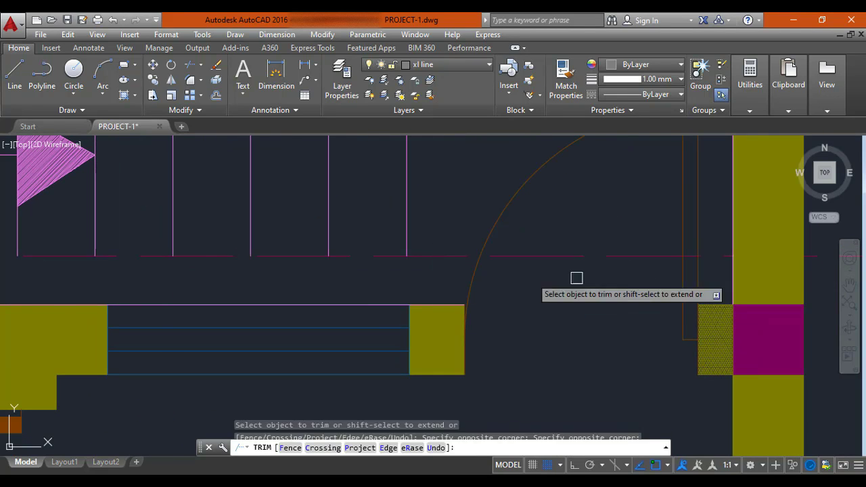
Step: Trim the under-stair door and the adjacent outer wall hatch below the section line on the ground floor plan
{"action": "left_click", "coordinate": [704, 274]}
{"action": "left_click", "coordinate": [392, 277]}
{"action": "scroll", "coordinate": [389, 278], "scroll_direction": "down", "scroll_amount": 4}
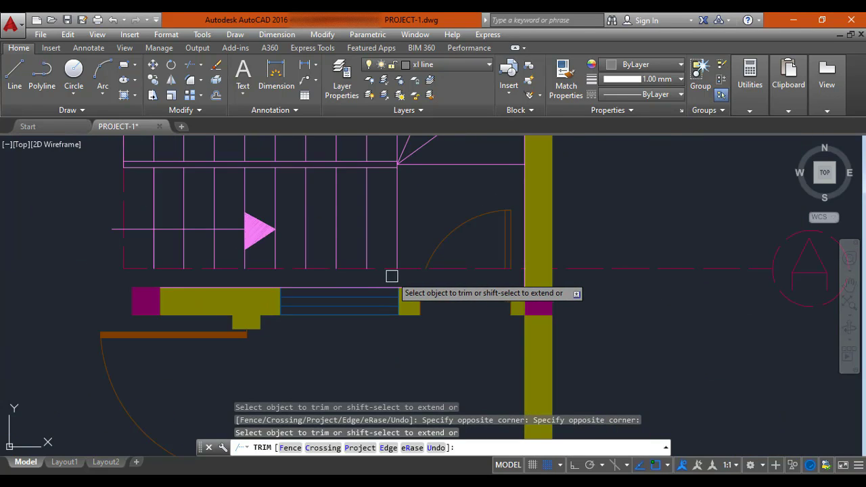
{"action": "scroll", "coordinate": [478, 287], "scroll_direction": "up", "scroll_amount": 5}
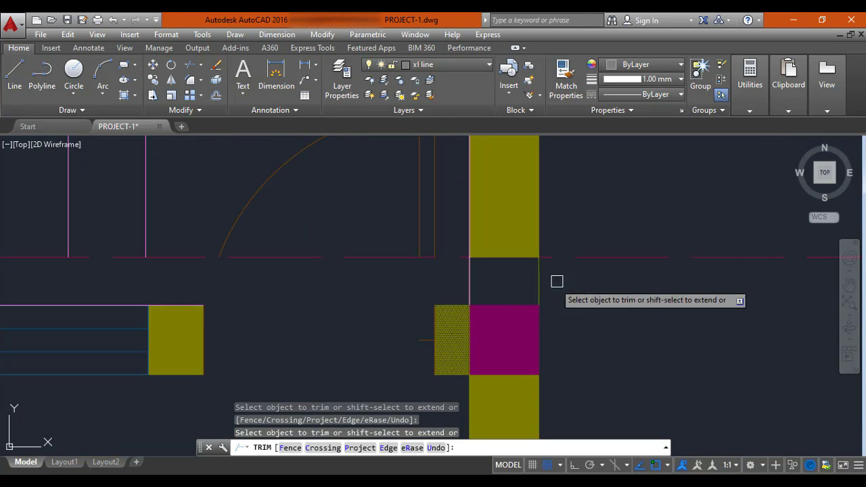
{"action": "scroll", "coordinate": [518, 286], "scroll_direction": "down", "scroll_amount": 5}
{"action": "key", "text": "Escape"}
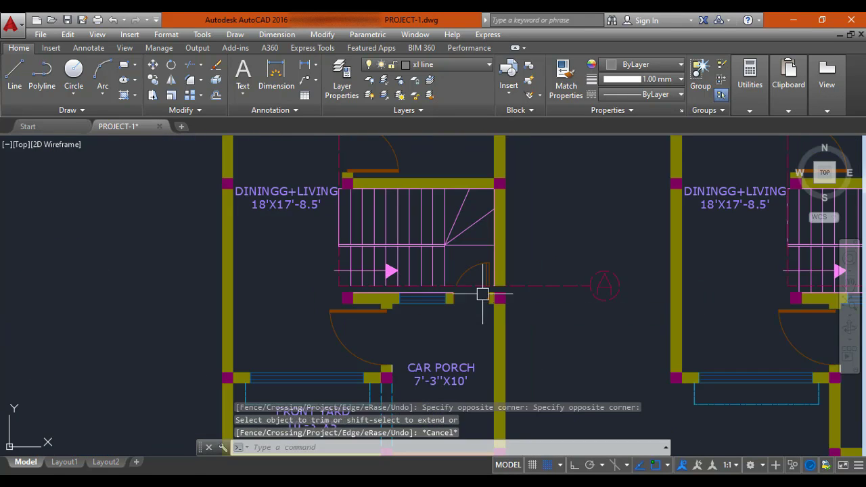
Step: Erase the car porch, front yard and remaining walls, doors and windows below the section line on the ground floor plan
{"action": "scroll", "coordinate": [513, 291], "scroll_direction": "up", "scroll_amount": 4}
{"action": "scroll", "coordinate": [515, 283], "scroll_direction": "down", "scroll_amount": 5}
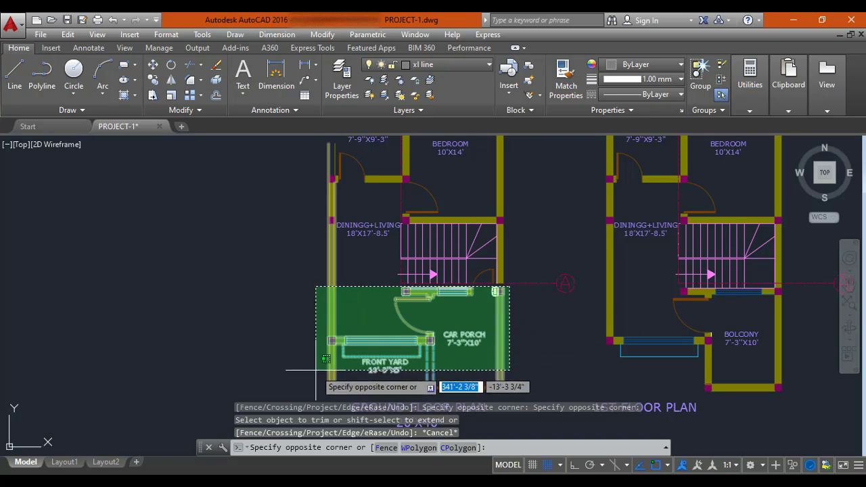
{"action": "scroll", "coordinate": [304, 325], "scroll_direction": "up", "scroll_amount": 2}
{"action": "left_click", "coordinate": [291, 341]}
{"action": "type", "text": "e"}
{"action": "key", "text": "Return"}
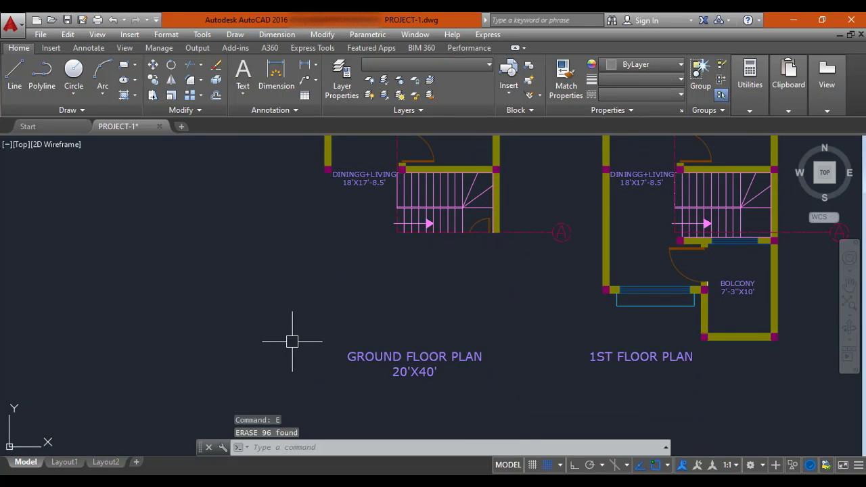
Step: Erase the dining and living room label from the ground floor plan
{"action": "middle_click_drag", "start_coordinate": [293, 342], "coordinate": [279, 424]}
{"action": "scroll", "coordinate": [345, 291], "scroll_direction": "up", "scroll_amount": 4}
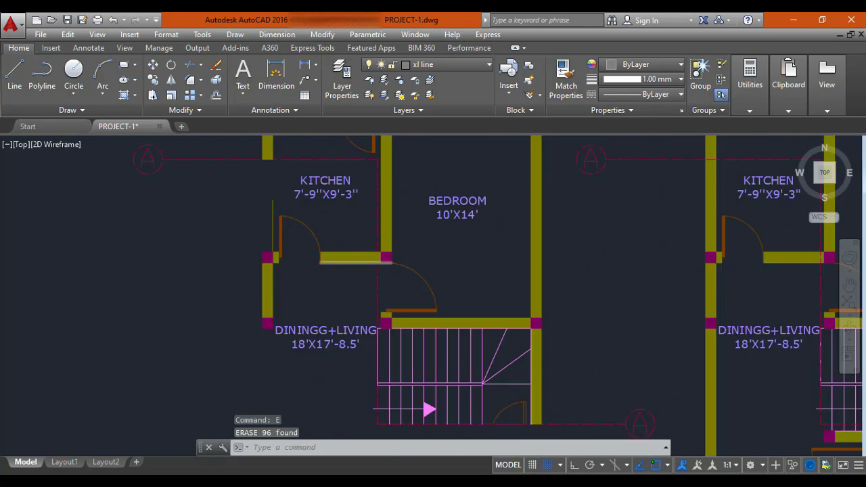
{"action": "left_click", "coordinate": [281, 390]}
{"action": "type", "text": "e"}
{"action": "key", "text": "Return"}
{"action": "scroll", "coordinate": [295, 305], "scroll_direction": "down", "scroll_amount": 2}
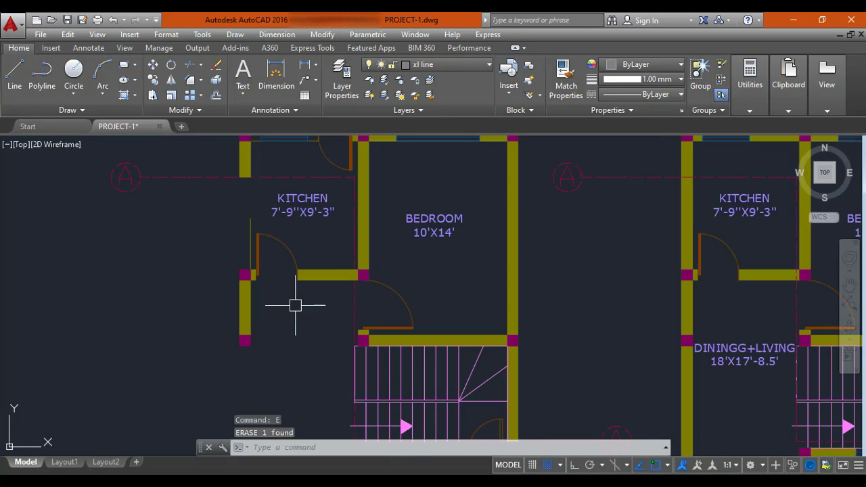
{"action": "scroll", "coordinate": [335, 282], "scroll_direction": "up", "scroll_amount": 5}
{"action": "key", "text": "Escape"}
{"action": "scroll", "coordinate": [319, 316], "scroll_direction": "down", "scroll_amount": 4}
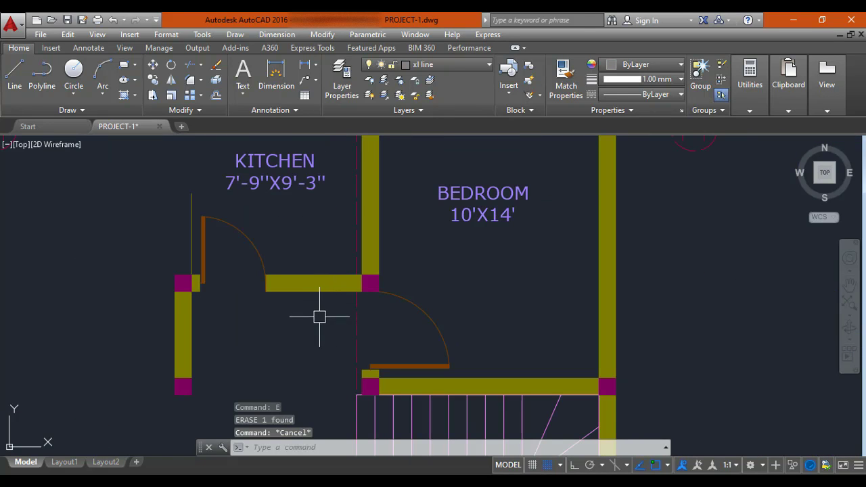
{"action": "left_click", "coordinate": [325, 266]}
{"action": "key", "text": "Escape"}
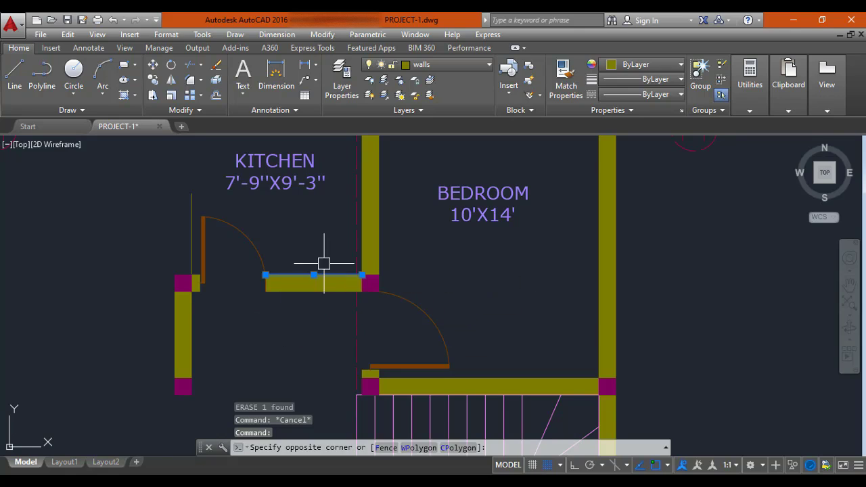
{"action": "left_click", "coordinate": [319, 260]}
{"action": "left_click", "coordinate": [268, 313]}
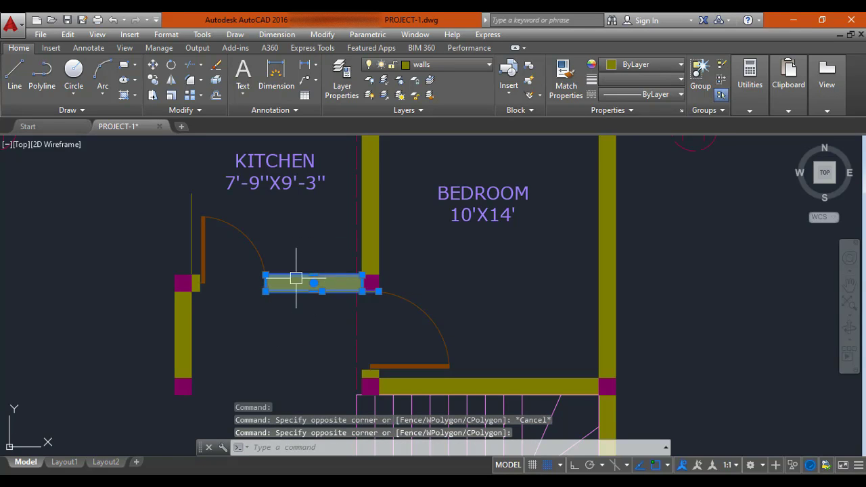
{"action": "key", "text": "Escape"}
Step: Erase the kitchen's interior door, its partition wall and the adjoining outer wall below the section line on the ground floor plan
{"action": "left_click", "coordinate": [318, 210]}
{"action": "left_click", "coordinate": [151, 366]}
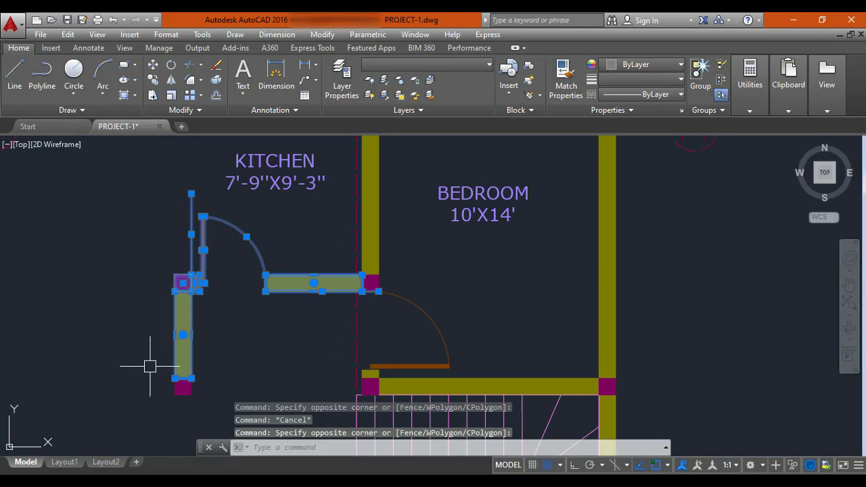
{"action": "type", "text": "e"}
{"action": "key", "text": "Return"}
{"action": "scroll", "coordinate": [188, 354], "scroll_direction": "down", "scroll_amount": 3}
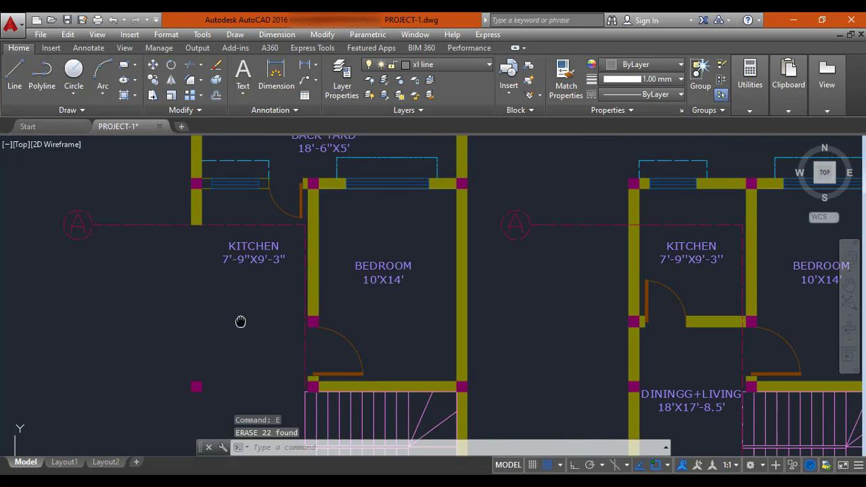
Step: Erase the ground floor kitchen label and the leftover column of the removed outer wall
{"action": "left_click", "coordinate": [165, 414]}
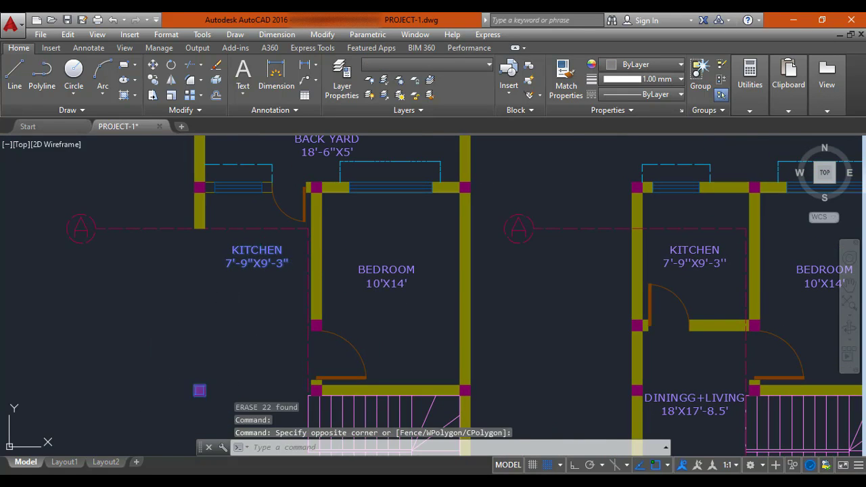
{"action": "left_click", "coordinate": [198, 390]}
{"action": "type", "text": "e"}
{"action": "key", "text": "Return"}
{"action": "scroll", "coordinate": [203, 363], "scroll_direction": "down", "scroll_amount": 6}
{"action": "scroll", "coordinate": [236, 307], "scroll_direction": "up", "scroll_amount": 3}
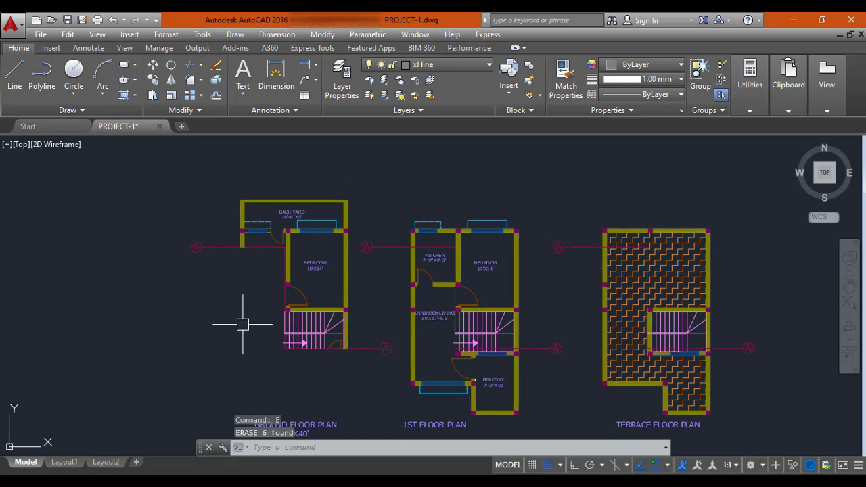
Step: Erase the ground floor plan's title text below the cut plan
{"action": "middle_click_drag", "start_coordinate": [303, 415], "coordinate": [294, 318]}
{"action": "left_click", "coordinate": [294, 319]}
{"action": "left_click", "coordinate": [237, 360]}
{"action": "key", "text": "Return"}
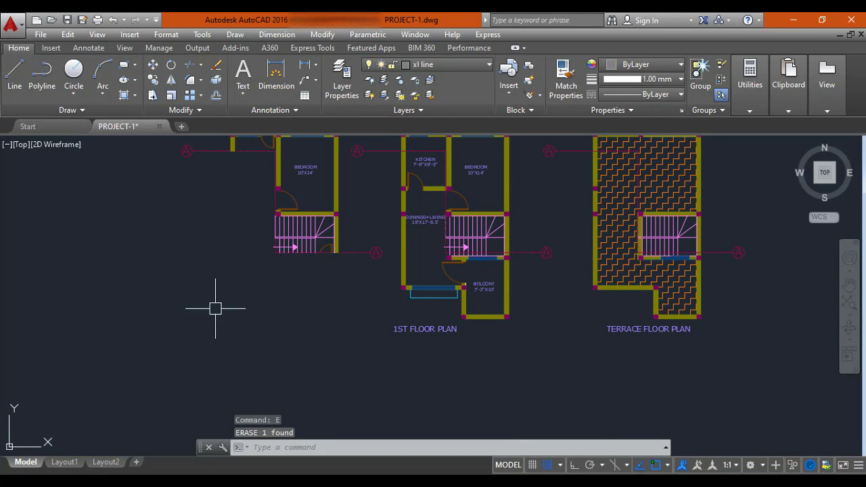
{"action": "mouse_move", "coordinate": [225, 311]}
{"action": "middle_mouse_down"}
{"action": "mouse_move", "coordinate": [262, 357]}
{"action": "mouse_move", "coordinate": [266, 330]}
{"action": "mouse_move", "coordinate": [279, 352]}
{"action": "middle_mouse_up"}
{"action": "scroll", "coordinate": [310, 305], "scroll_direction": "up", "scroll_amount": 2}
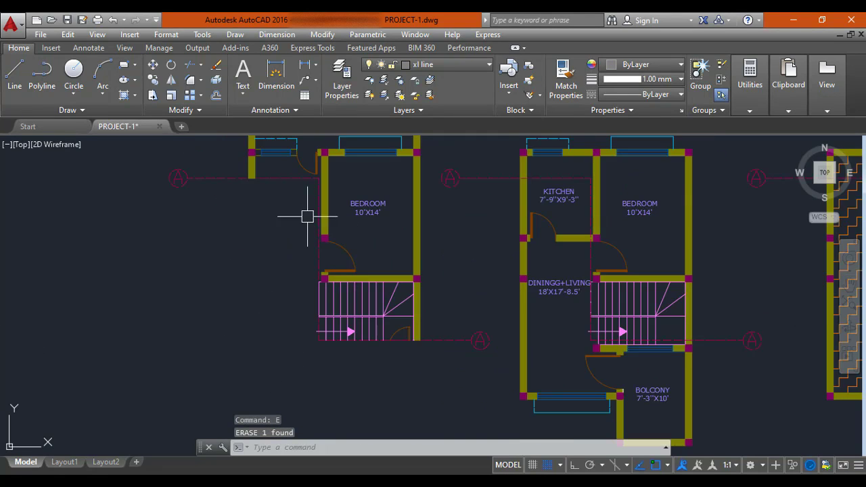
{"action": "middle_click_drag", "start_coordinate": [296, 212], "coordinate": [299, 255]}
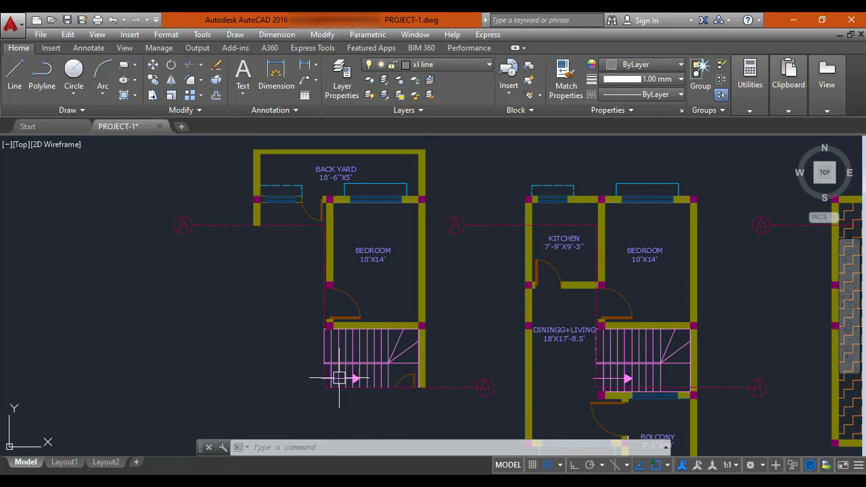
{"action": "mouse_move", "coordinate": [286, 259]}
{"action": "middle_mouse_down"}
{"action": "mouse_move", "coordinate": [305, 269]}
{"action": "mouse_move", "coordinate": [311, 253]}
{"action": "middle_mouse_up"}
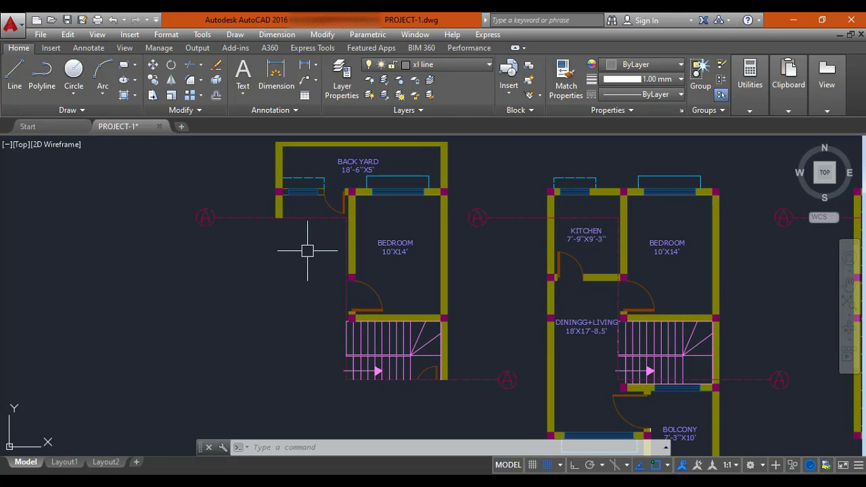
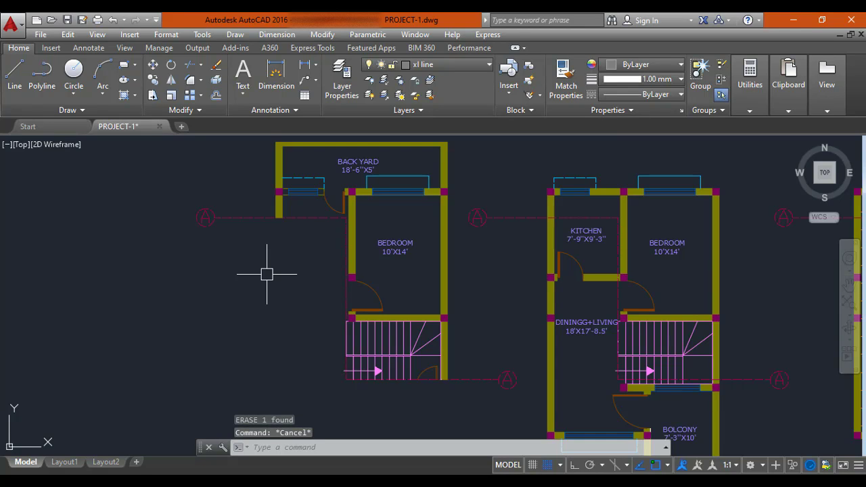
Step: Draw vertical construction lines (XLINE) through both faces of the kitchen's outer wall where the section line cuts it
{"action": "type", "text": "L"}
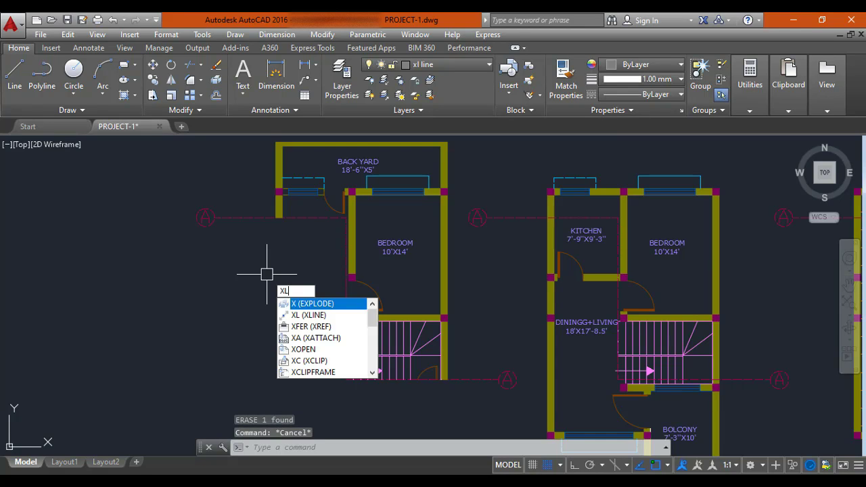
{"action": "key", "text": "Return"}
{"action": "type", "text": "V"}
{"action": "key", "text": "Return"}
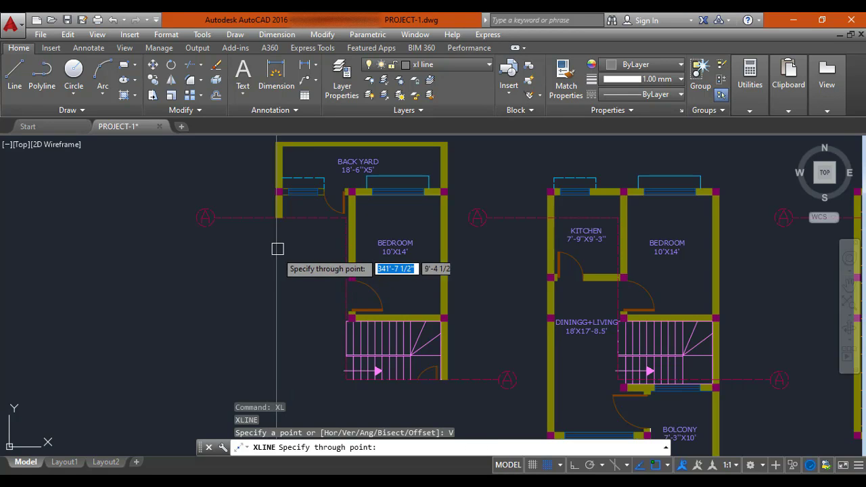
{"action": "middle_click_drag", "start_coordinate": [276, 247], "coordinate": [371, 277]}
{"action": "scroll", "coordinate": [375, 252], "scroll_direction": "up", "scroll_amount": 8}
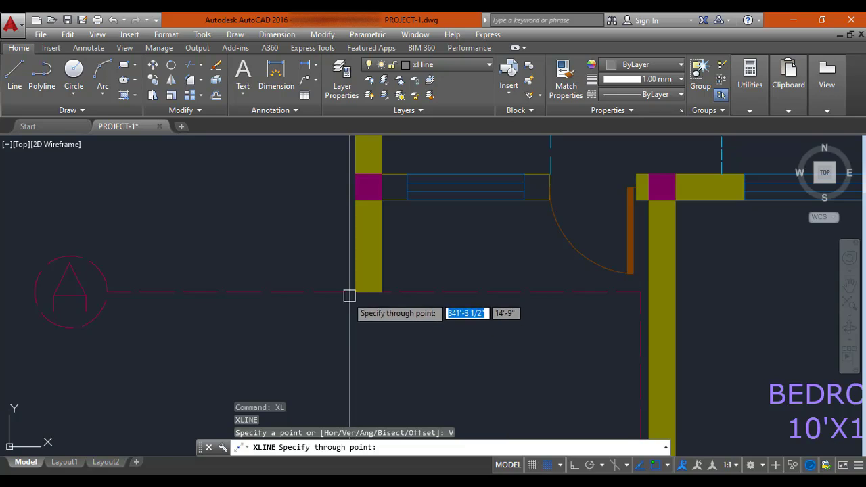
{"action": "scroll", "coordinate": [347, 309], "scroll_direction": "up", "scroll_amount": 2}
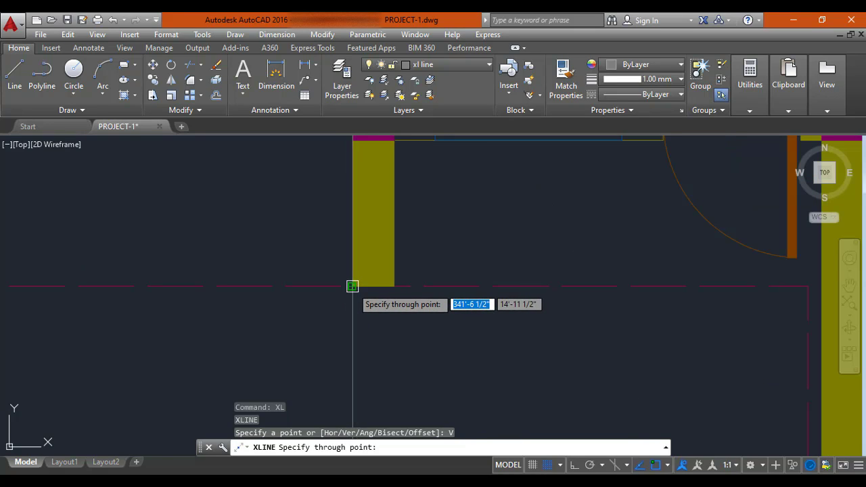
{"action": "left_click", "coordinate": [352, 287]}
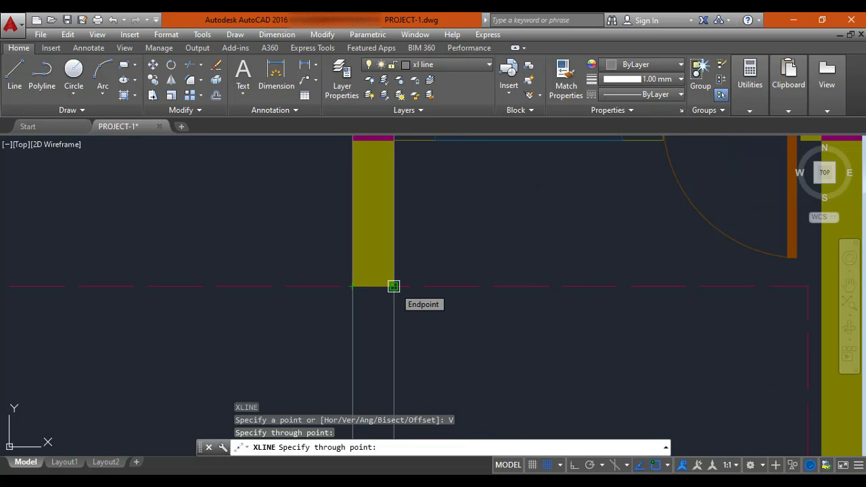
{"action": "left_click", "coordinate": [393, 287]}
Step: Add vertical construction lines through both ends of the kitchen window and the near jamb of the back yard door
{"action": "scroll", "coordinate": [409, 309], "scroll_direction": "down", "scroll_amount": 3}
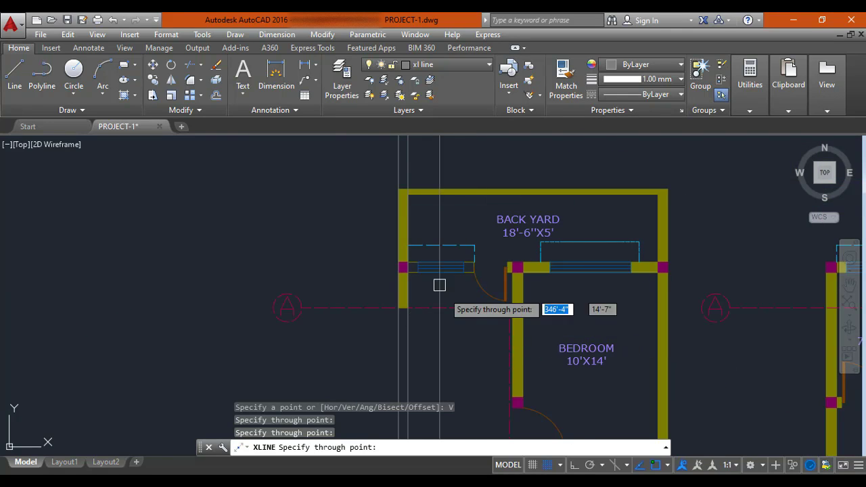
{"action": "scroll", "coordinate": [430, 277], "scroll_direction": "up", "scroll_amount": 4}
{"action": "middle_click_drag", "start_coordinate": [419, 273], "coordinate": [382, 283]}
{"action": "scroll", "coordinate": [371, 274], "scroll_direction": "up", "scroll_amount": 4}
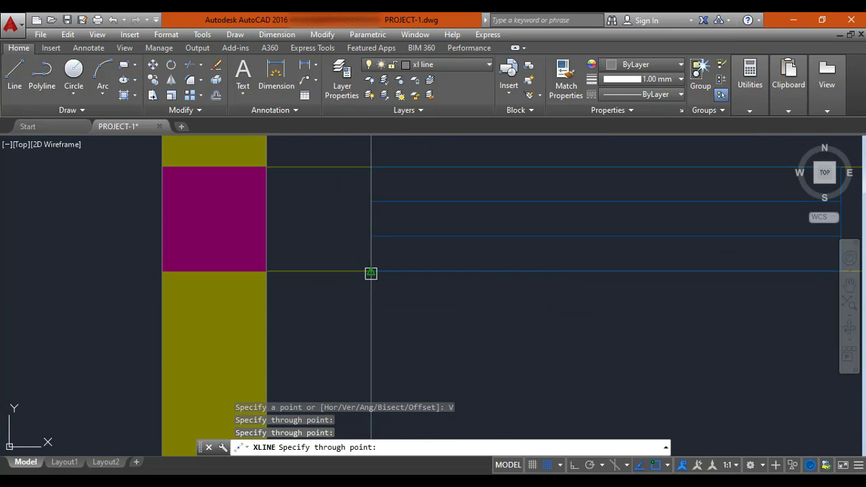
{"action": "left_click", "coordinate": [370, 273]}
{"action": "scroll", "coordinate": [417, 311], "scroll_direction": "down", "scroll_amount": 4}
{"action": "middle_click_drag", "start_coordinate": [499, 305], "coordinate": [292, 306]}
{"action": "scroll", "coordinate": [358, 308], "scroll_direction": "up", "scroll_amount": 4}
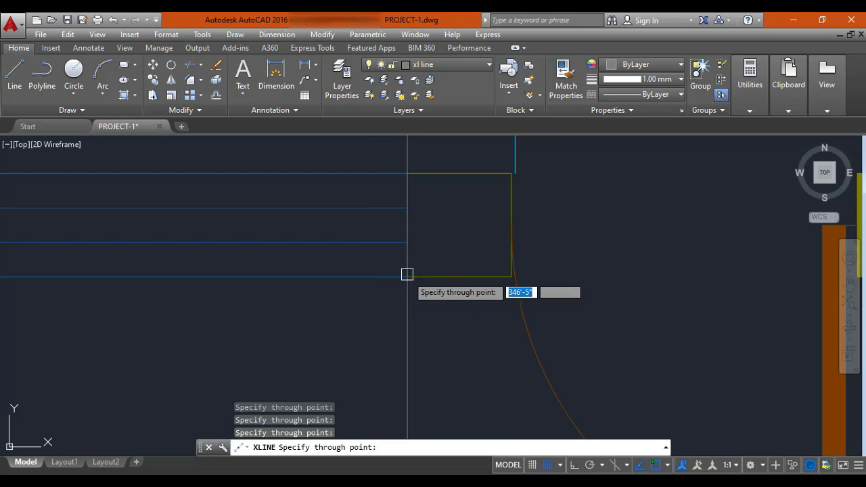
{"action": "scroll", "coordinate": [401, 286], "scroll_direction": "down", "scroll_amount": 4}
{"action": "scroll", "coordinate": [456, 296], "scroll_direction": "up", "scroll_amount": 4}
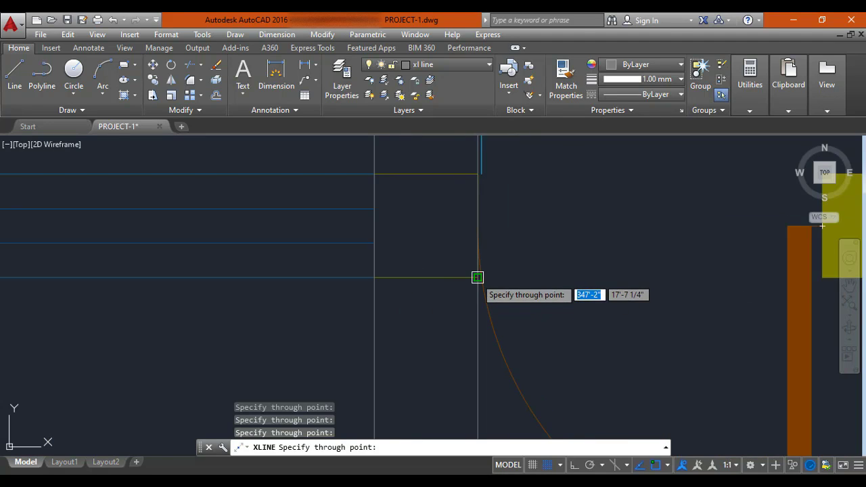
{"action": "left_click", "coordinate": [477, 278]}
Step: Add a vertical construction line through the back yard door's other jamb, at the wall stub beside the bedroom column
{"action": "scroll", "coordinate": [530, 273], "scroll_direction": "down", "scroll_amount": 2}
{"action": "middle_click_drag", "start_coordinate": [675, 272], "coordinate": [472, 273]}
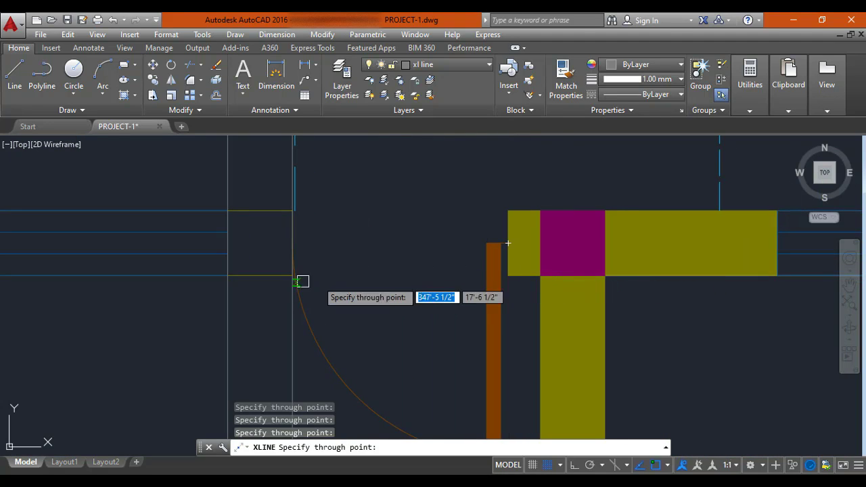
{"action": "scroll", "coordinate": [512, 277], "scroll_direction": "up", "scroll_amount": 2}
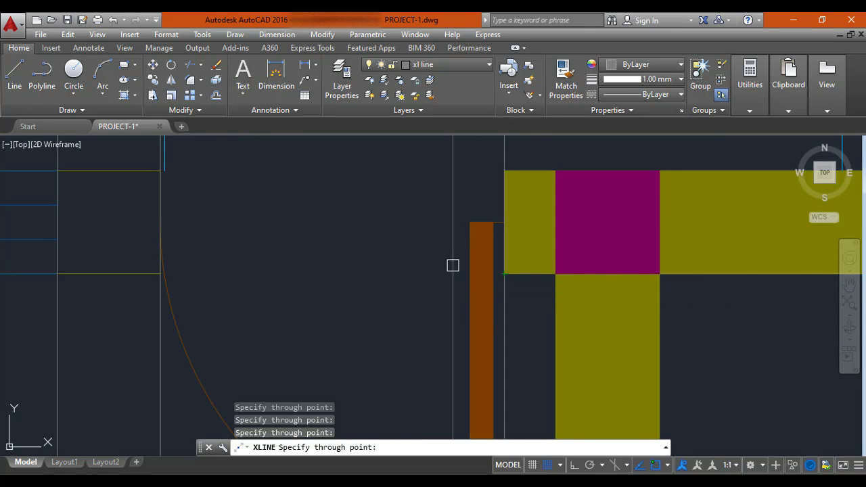
{"action": "scroll", "coordinate": [359, 263], "scroll_direction": "down", "scroll_amount": 1}
{"action": "scroll", "coordinate": [388, 321], "scroll_direction": "down", "scroll_amount": 2}
{"action": "middle_click_drag", "start_coordinate": [389, 321], "coordinate": [348, 185]}
{"action": "scroll", "coordinate": [346, 269], "scroll_direction": "down", "scroll_amount": 2}
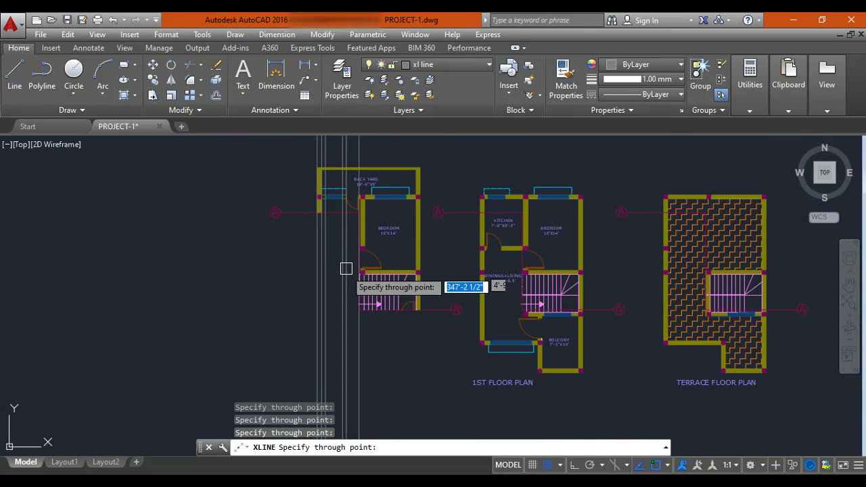
Step: Add vertical construction lines through the staircase's starting edge and its first three riser lines in the cut plan
{"action": "middle_click_drag", "start_coordinate": [345, 269], "coordinate": [318, 201]}
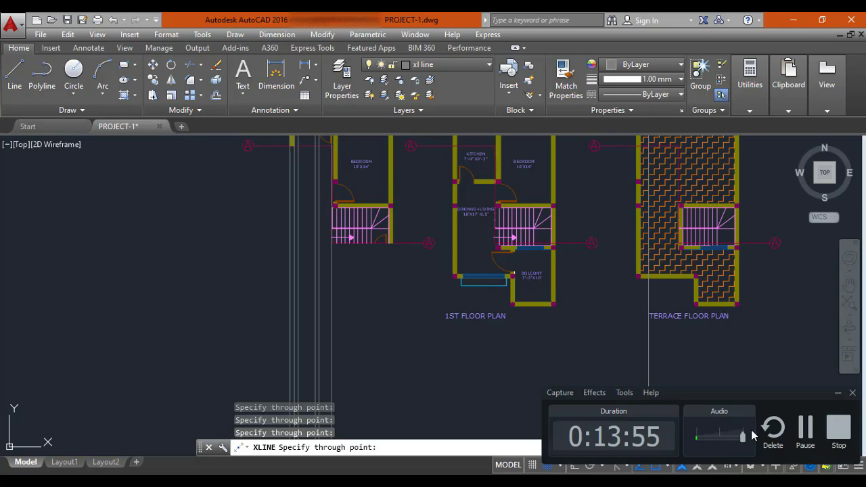
{"action": "mouse_move", "coordinate": [451, 309]}
{"action": "middle_mouse_down"}
{"action": "mouse_move", "coordinate": [446, 379]}
{"action": "mouse_move", "coordinate": [371, 384]}
{"action": "middle_mouse_up"}
{"action": "scroll", "coordinate": [379, 325], "scroll_direction": "up", "scroll_amount": 8}
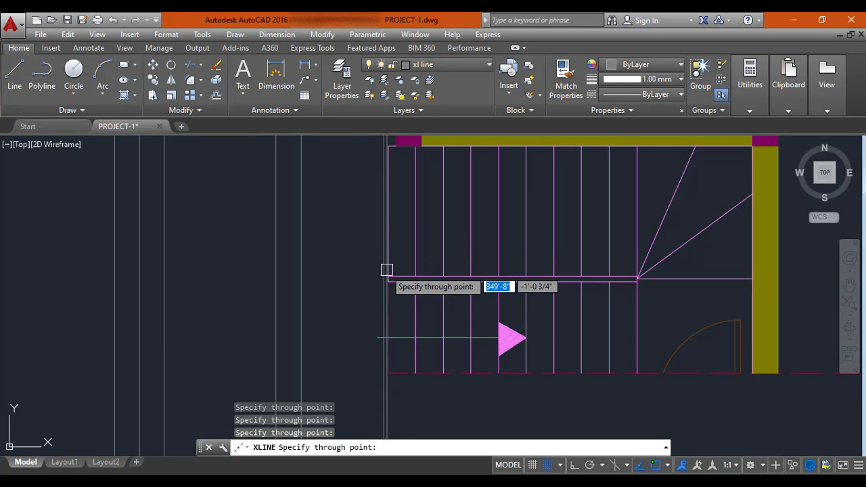
{"action": "scroll", "coordinate": [386, 271], "scroll_direction": "up", "scroll_amount": 4}
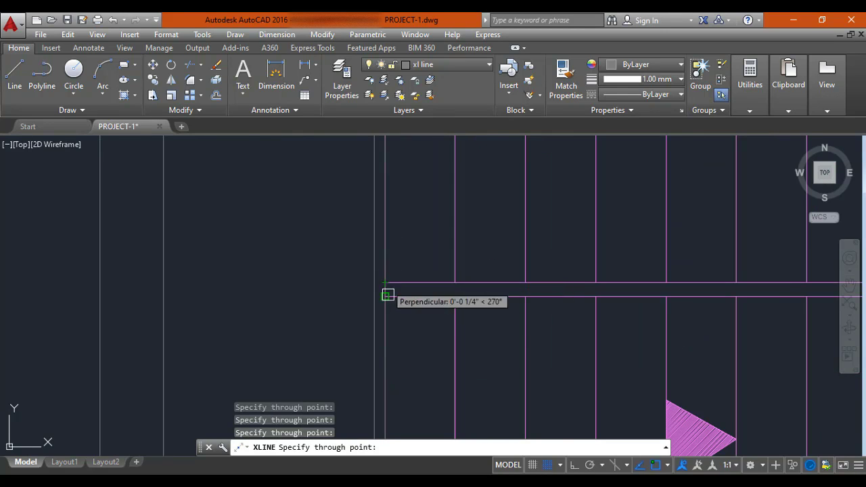
{"action": "scroll", "coordinate": [388, 295], "scroll_direction": "down", "scroll_amount": 3}
{"action": "scroll", "coordinate": [396, 332], "scroll_direction": "up", "scroll_amount": 5}
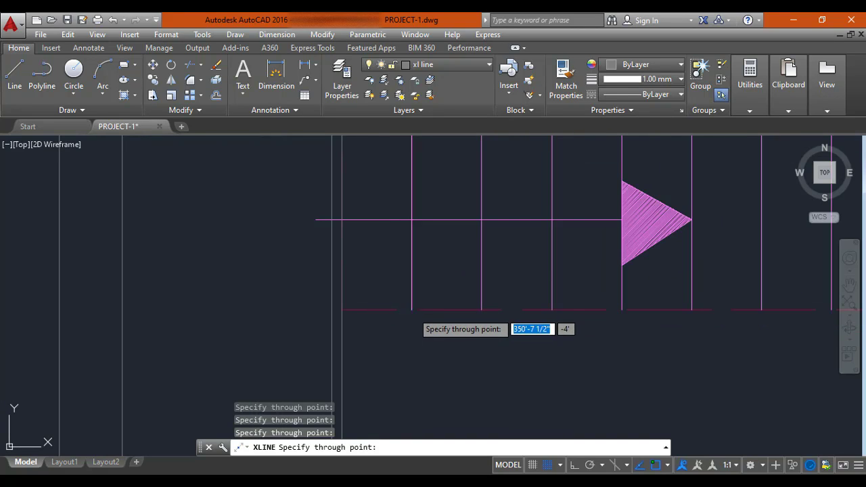
{"action": "middle_click_drag", "start_coordinate": [499, 354], "coordinate": [424, 332]}
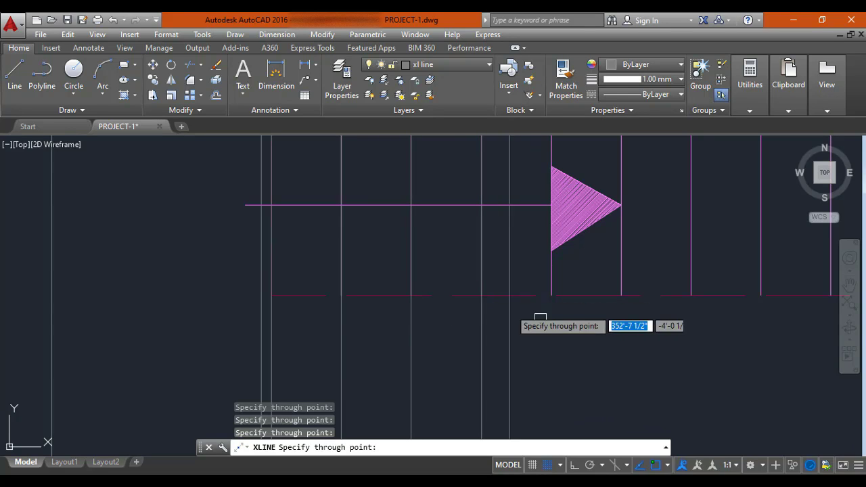
Step: Add vertical construction lines through the remaining stair risers, from the arrowhead's base to the edge of the landing
{"action": "middle_click_drag", "start_coordinate": [545, 321], "coordinate": [469, 326]}
{"action": "scroll", "coordinate": [469, 326], "scroll_direction": "up", "scroll_amount": 2}
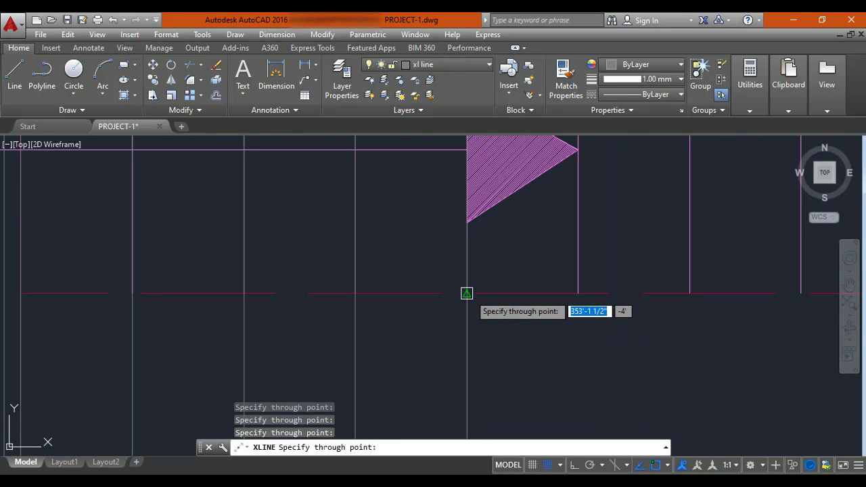
{"action": "middle_click_drag", "start_coordinate": [616, 298], "coordinate": [378, 293]}
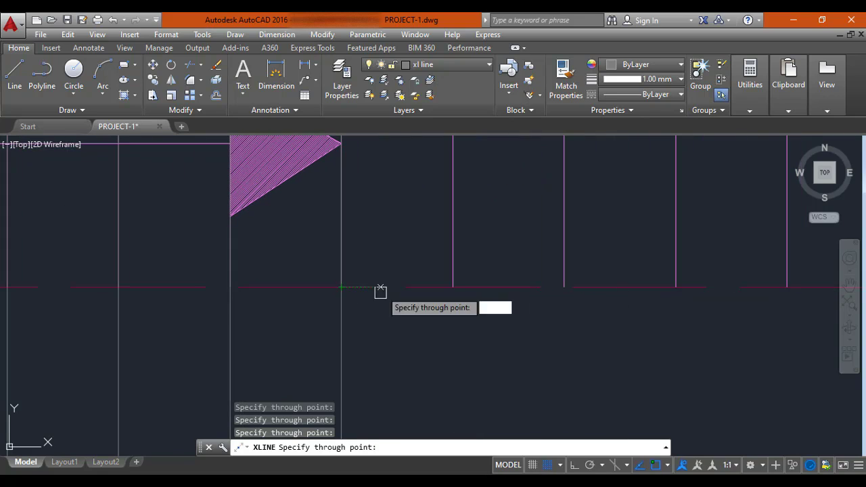
{"action": "left_click", "coordinate": [453, 287]}
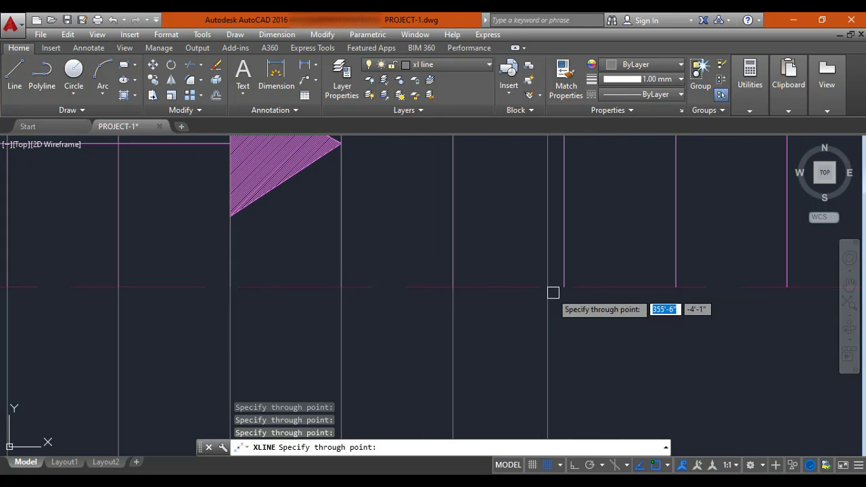
{"action": "middle_click_drag", "start_coordinate": [626, 308], "coordinate": [439, 320]}
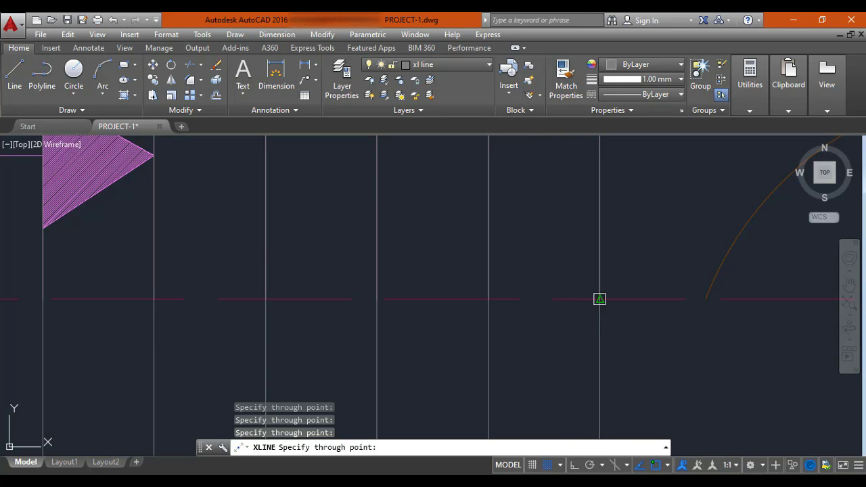
{"action": "left_click", "coordinate": [599, 298]}
{"action": "scroll", "coordinate": [562, 318], "scroll_direction": "down", "scroll_amount": 4}
{"action": "middle_click_drag", "start_coordinate": [557, 321], "coordinate": [437, 327]}
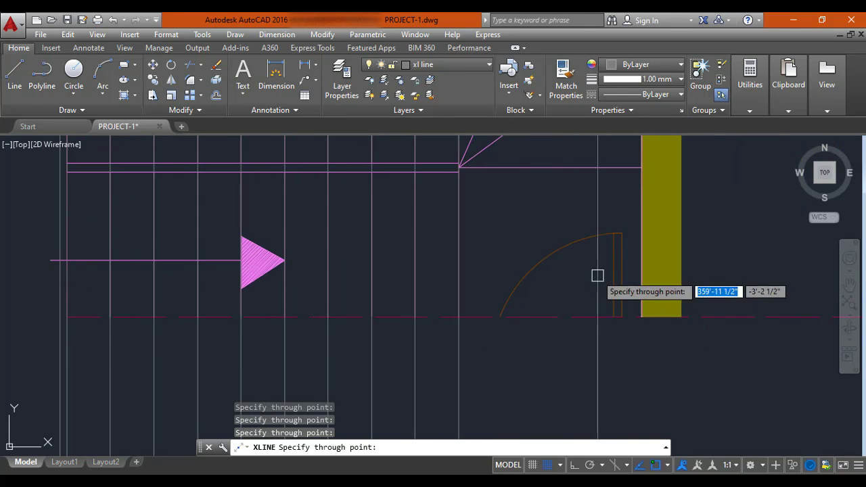
{"action": "key", "text": "Escape"}
Step: Erase the cut-off door beneath the stair landing, including its swing arc and leaf
{"action": "left_click", "coordinate": [638, 219]}
{"action": "left_click", "coordinate": [509, 296]}
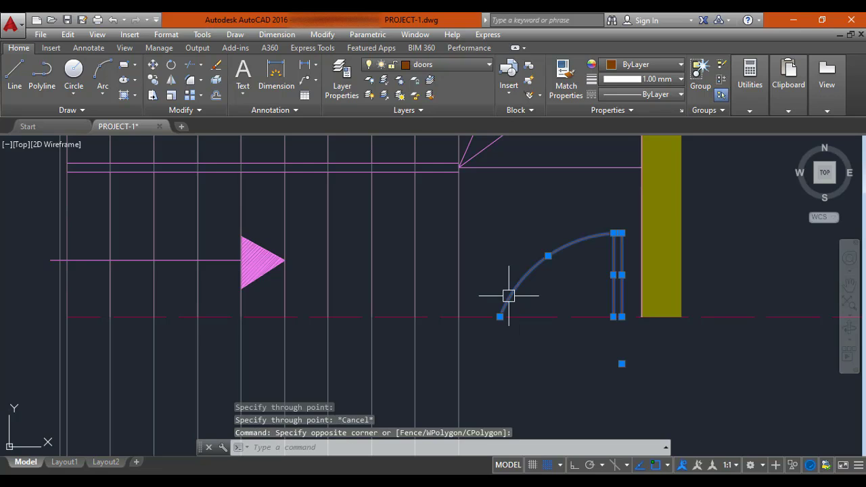
{"action": "type", "text": "e"}
{"action": "key", "text": "Return"}
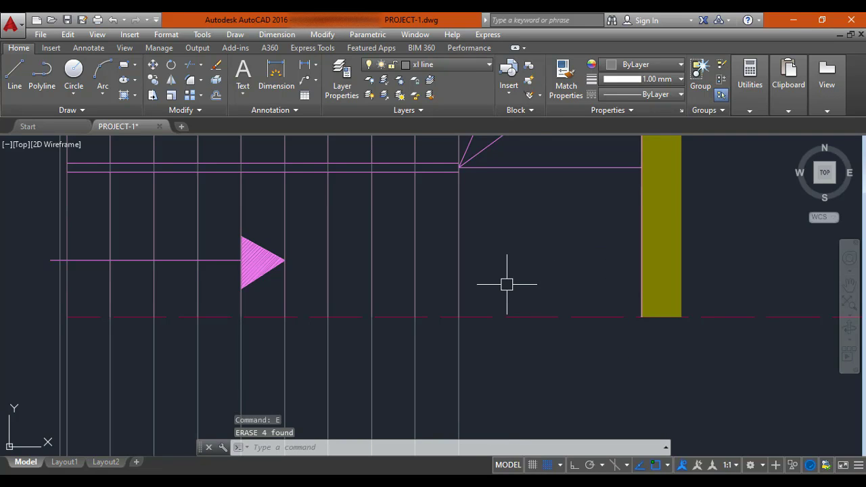
Step: Draw vertical construction lines (XLINE, Ver) through both faces of the outer wall beside the staircase
{"action": "type", "text": "xl"}
{"action": "key", "text": "Return"}
{"action": "type", "text": "v"}
{"action": "key", "text": "Return"}
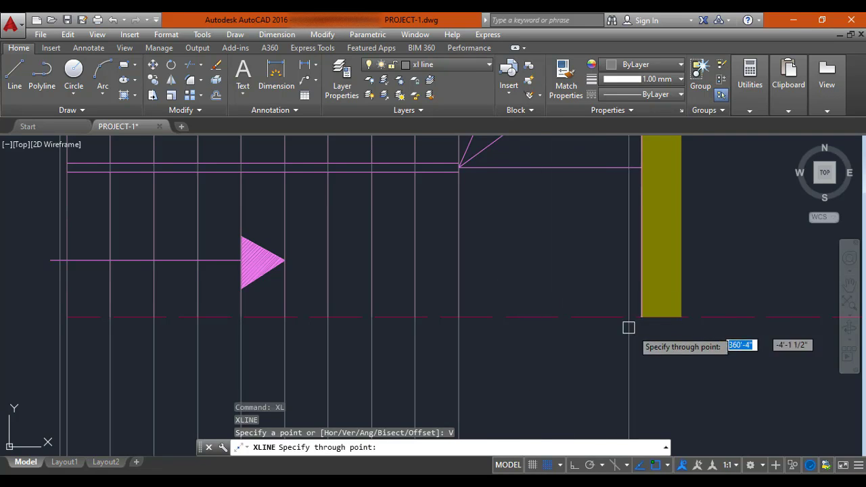
{"action": "scroll", "coordinate": [628, 327], "scroll_direction": "up", "scroll_amount": 4}
{"action": "left_click", "coordinate": [582, 280]}
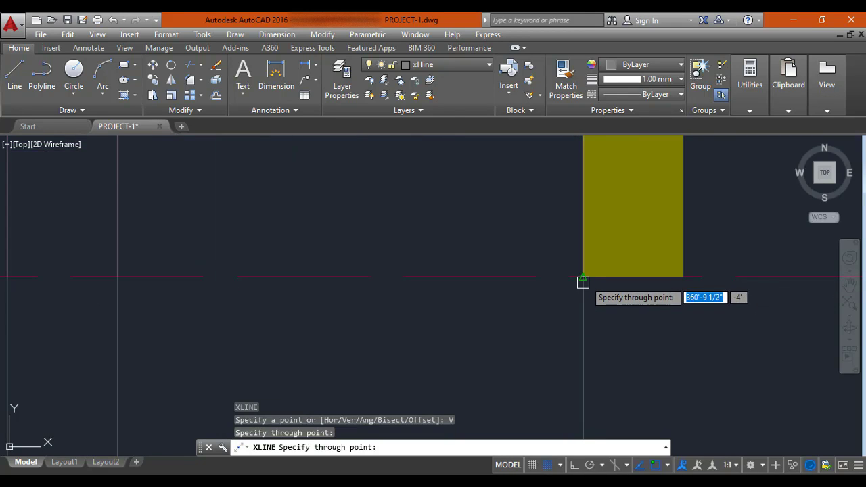
{"action": "left_click", "coordinate": [681, 276]}
{"action": "key", "text": "Escape"}
Step: Review the vertical construction lines over the cut plan, from the staircase up to the back yard and bedroom
{"action": "scroll", "coordinate": [540, 309], "scroll_direction": "down", "scroll_amount": 5}
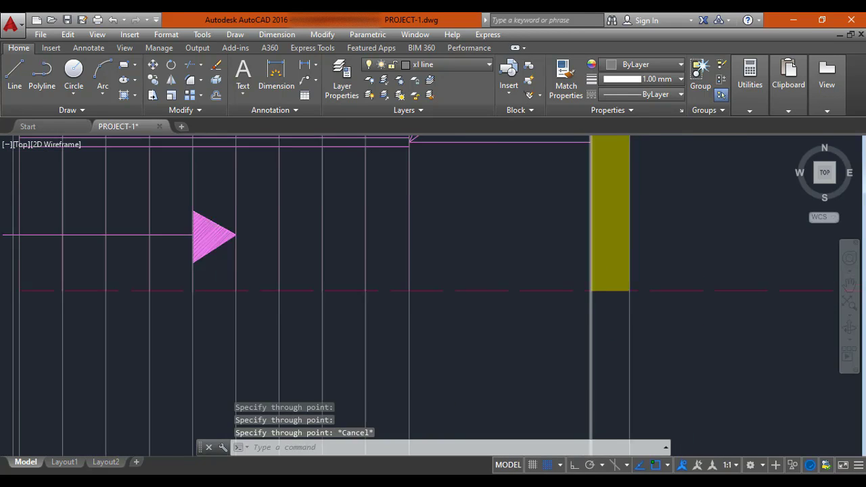
{"action": "scroll", "coordinate": [520, 325], "scroll_direction": "down", "scroll_amount": 4}
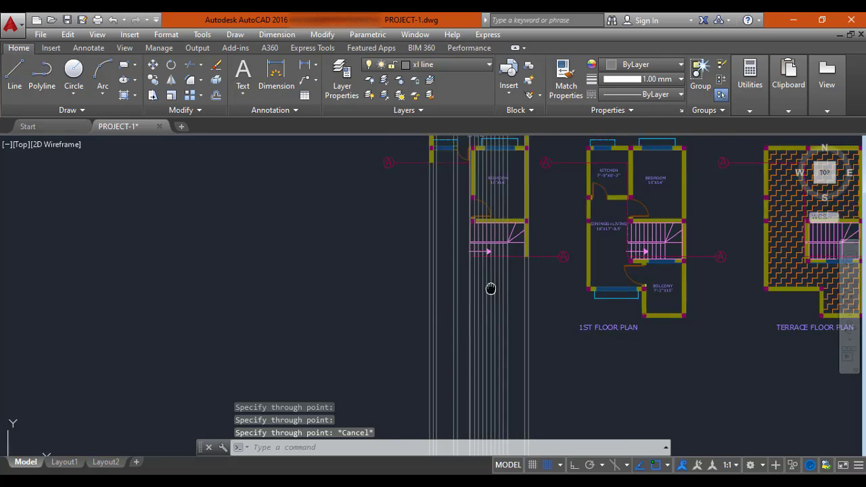
{"action": "middle_click_drag", "start_coordinate": [419, 330], "coordinate": [364, 258]}
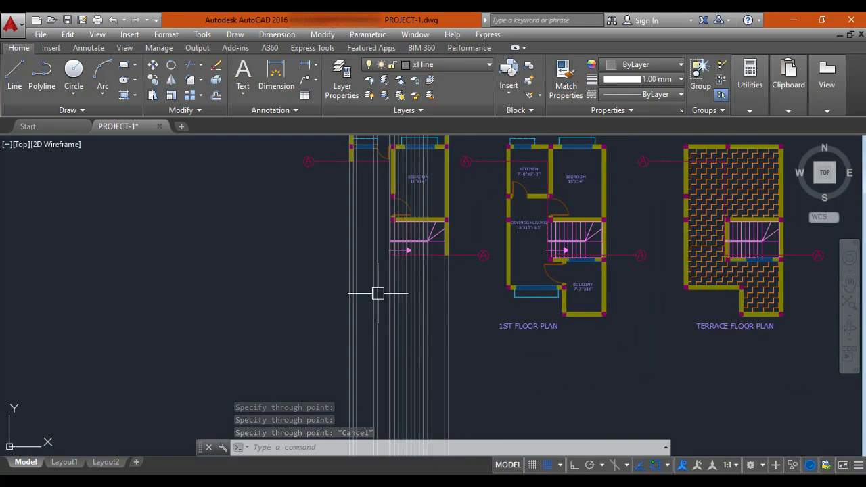
{"action": "middle_click_drag", "start_coordinate": [421, 331], "coordinate": [425, 278]}
{"action": "middle_click_drag", "start_coordinate": [373, 255], "coordinate": [373, 345]}
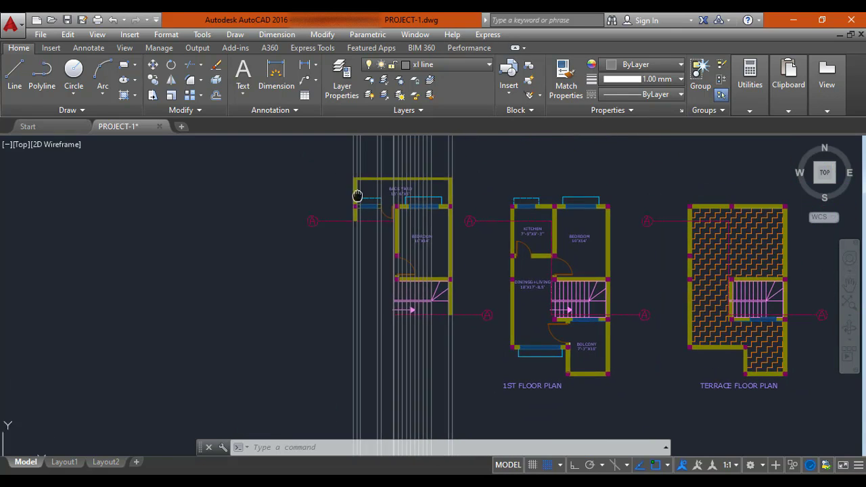
{"action": "scroll", "coordinate": [354, 196], "scroll_direction": "up", "scroll_amount": 3}
{"action": "scroll", "coordinate": [342, 224], "scroll_direction": "up", "scroll_amount": 2}
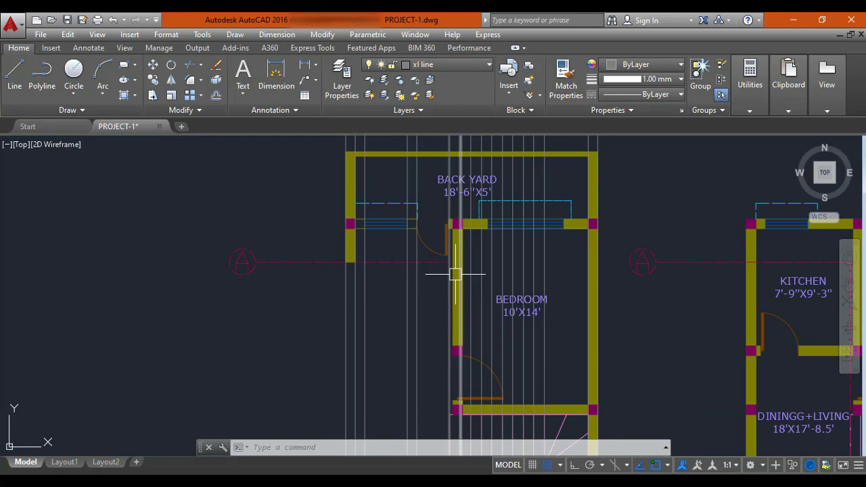
{"action": "scroll", "coordinate": [458, 294], "scroll_direction": "down", "scroll_amount": 2}
Step: Draw a horizontal line with Ortho on across all the vertical construction lines, well below the cut plan
{"action": "mouse_move", "coordinate": [458, 294]}
{"action": "middle_mouse_down"}
{"action": "mouse_move", "coordinate": [396, 180]}
{"action": "mouse_move", "coordinate": [382, 204]}
{"action": "middle_mouse_up"}
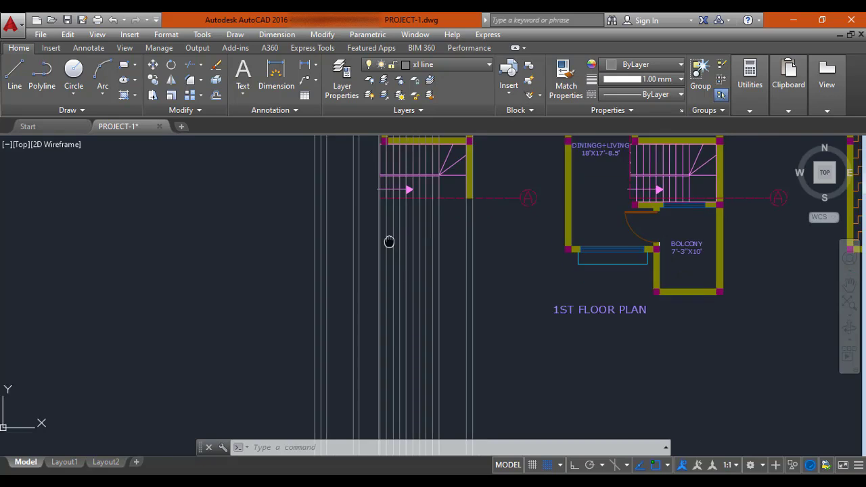
{"action": "type", "text": "L"}
{"action": "key", "text": "Return"}
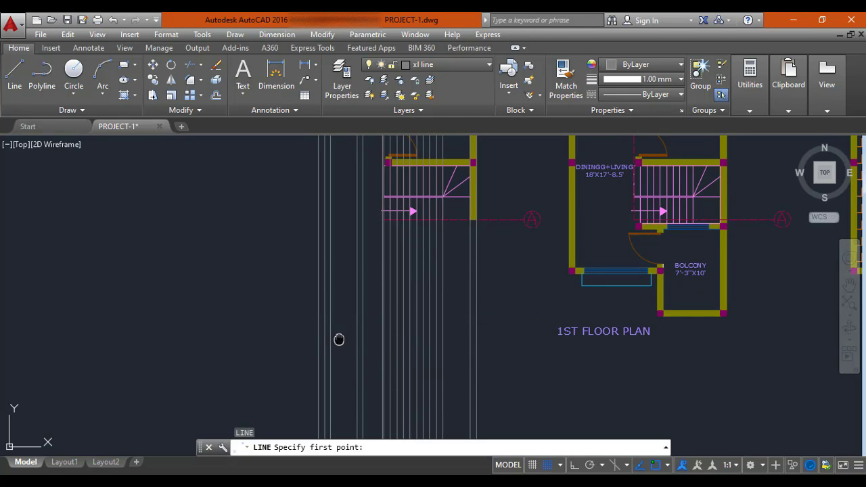
{"action": "middle_click_drag", "start_coordinate": [338, 340], "coordinate": [338, 313]}
{"action": "middle_click_drag", "start_coordinate": [356, 359], "coordinate": [343, 303]}
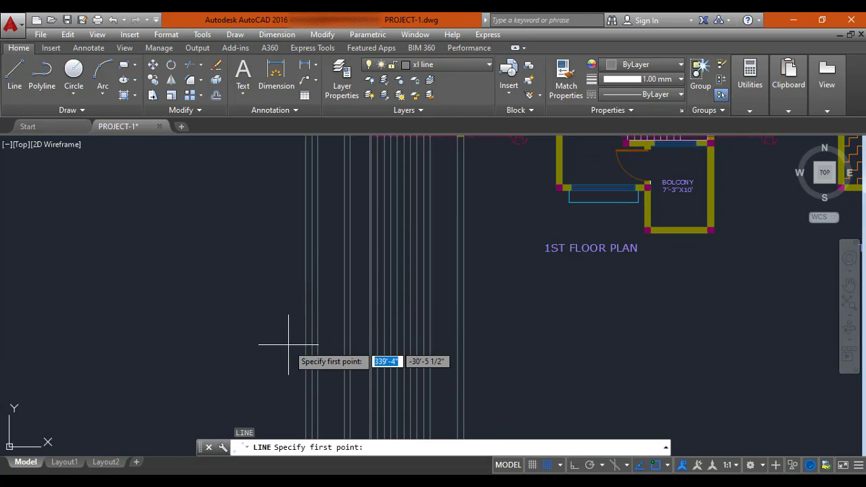
{"action": "left_click", "coordinate": [254, 384]}
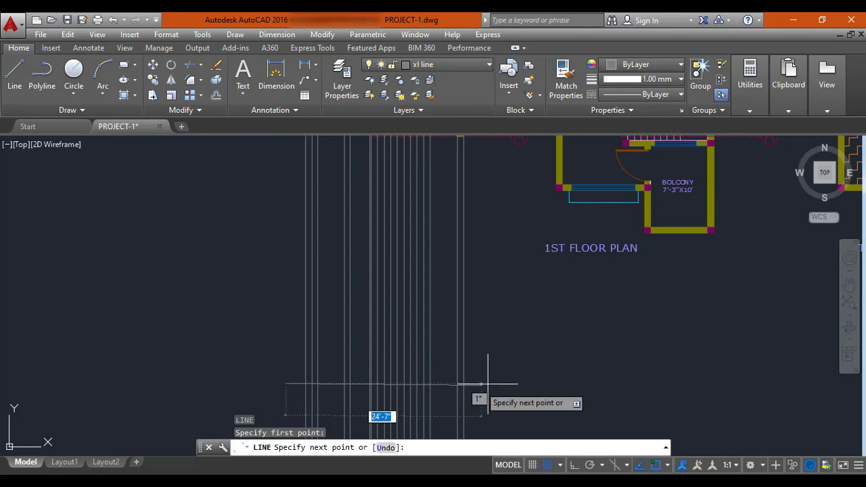
{"action": "key", "text": "F8"}
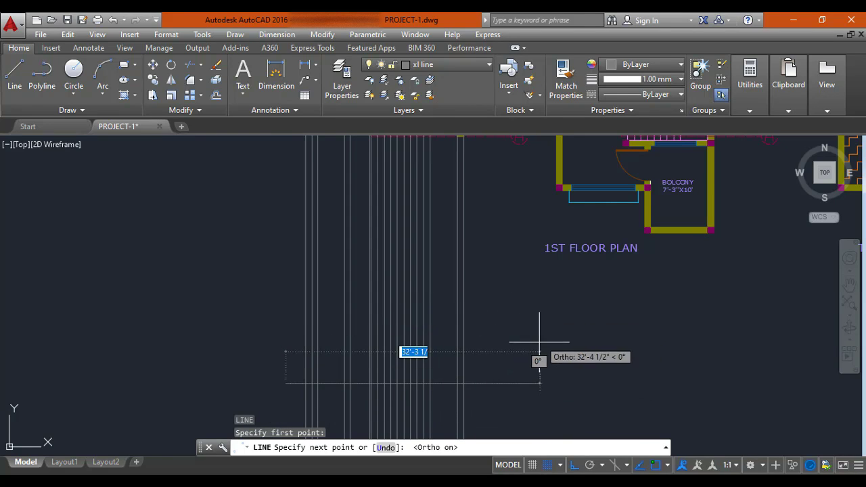
{"action": "key", "text": "Escape"}
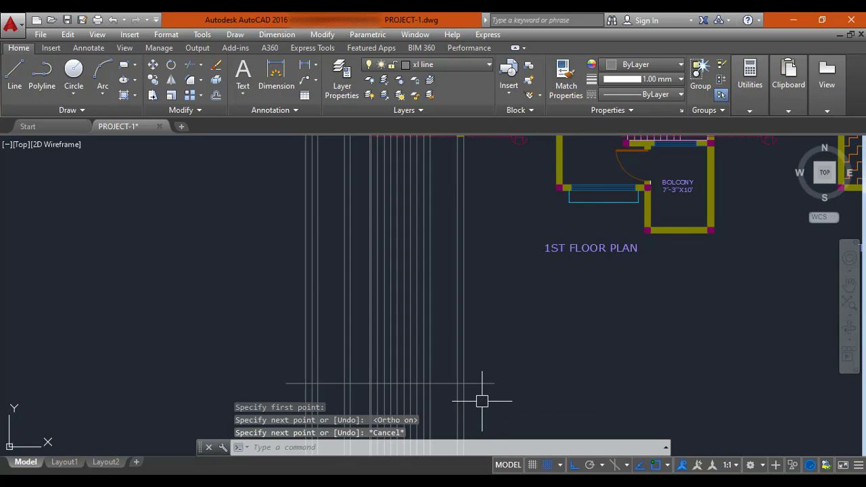
Step: Trim both ends of the horizontal line back to the outermost vertical construction lines
{"action": "type", "text": "R"}
{"action": "key", "text": "Return"}
{"action": "key", "text": "Escape"}
{"action": "type", "text": "T"}
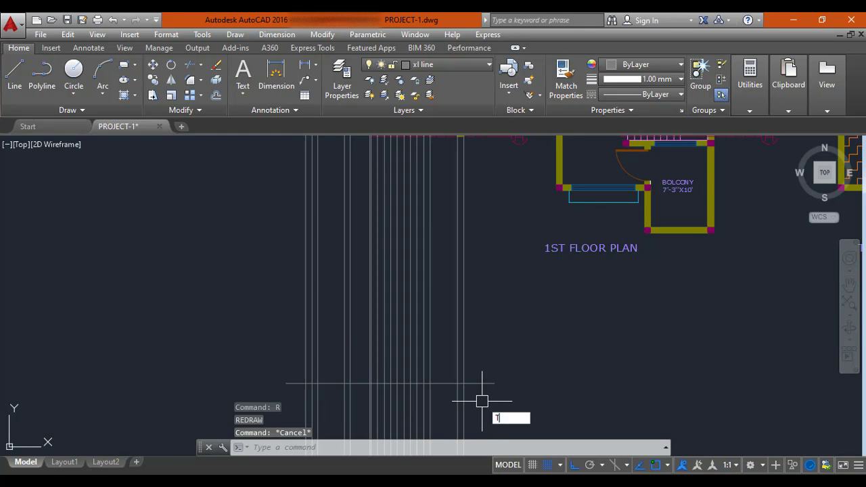
{"action": "type", "text": "R"}
{"action": "key", "text": "Return"}
{"action": "key", "text": "Return"}
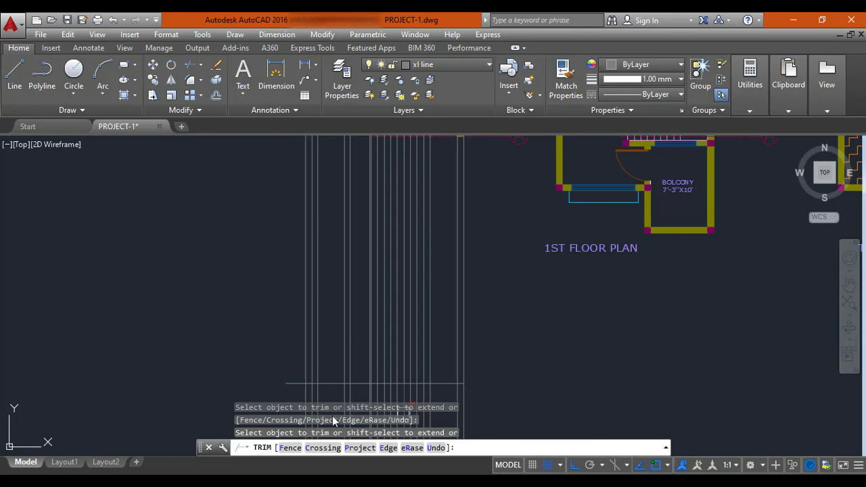
{"action": "middle_click_drag", "start_coordinate": [300, 377], "coordinate": [284, 253]}
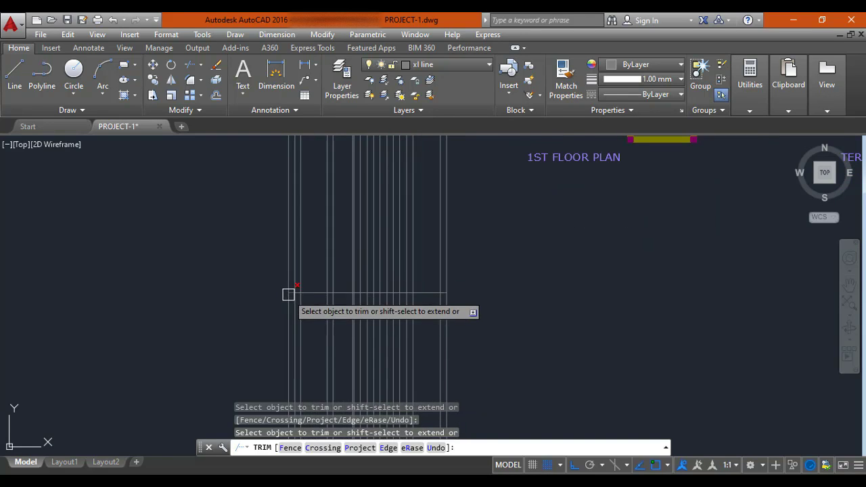
{"action": "key", "text": "Escape"}
Step: Examine how the construction lines match the kitchen wall, window and back yard door, following them down to the horizontal line
{"action": "scroll", "coordinate": [288, 294], "scroll_direction": "down", "scroll_amount": 2}
{"action": "middle_click_drag", "start_coordinate": [343, 330], "coordinate": [381, 381]}
{"action": "middle_click_drag", "start_coordinate": [323, 237], "coordinate": [335, 341]}
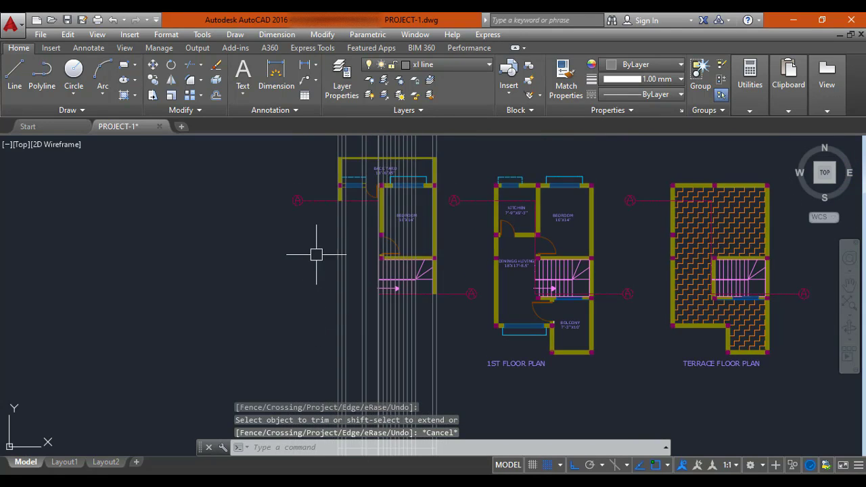
{"action": "scroll", "coordinate": [338, 237], "scroll_direction": "up", "scroll_amount": 8}
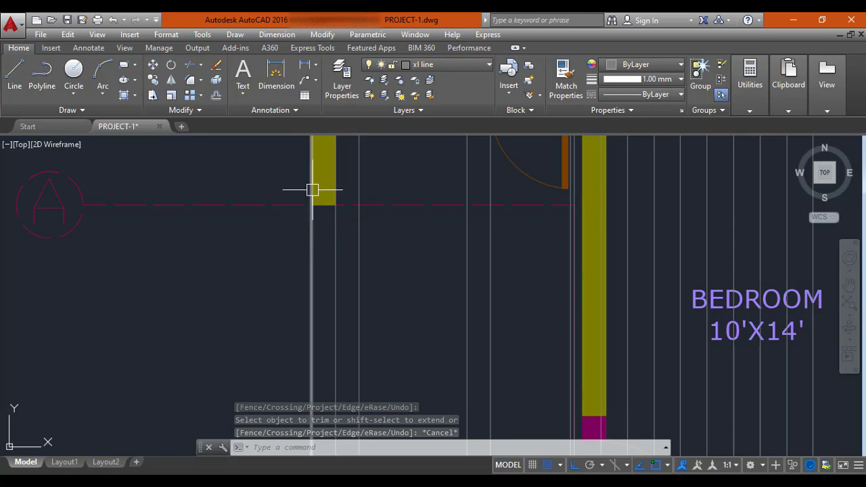
{"action": "scroll", "coordinate": [315, 294], "scroll_direction": "down", "scroll_amount": 3}
{"action": "scroll", "coordinate": [315, 293], "scroll_direction": "up", "scroll_amount": 5}
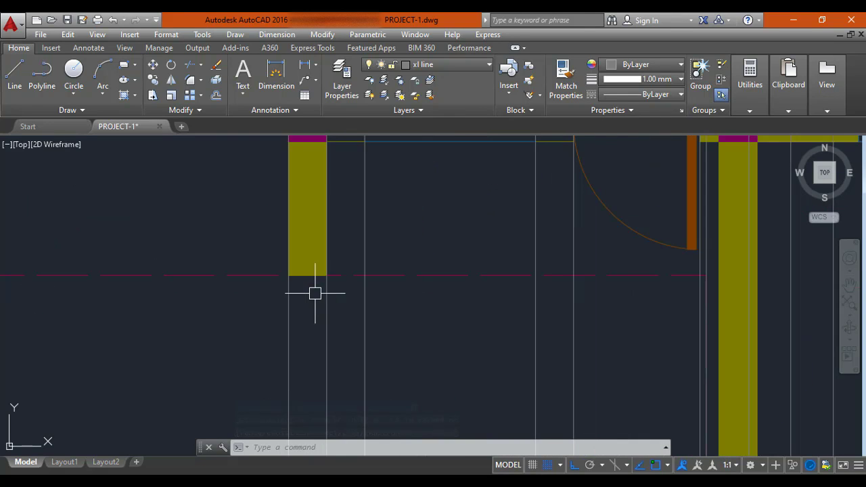
{"action": "scroll", "coordinate": [302, 275], "scroll_direction": "down", "scroll_amount": 2}
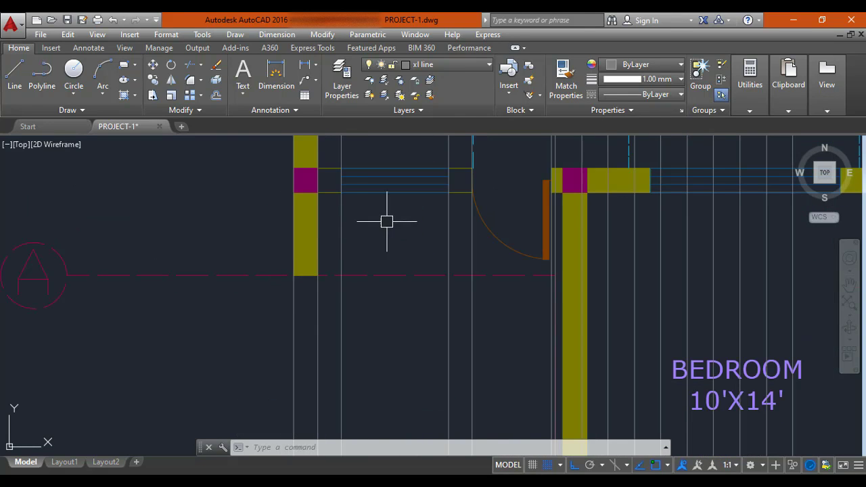
{"action": "middle_click_drag", "start_coordinate": [382, 230], "coordinate": [364, 261]}
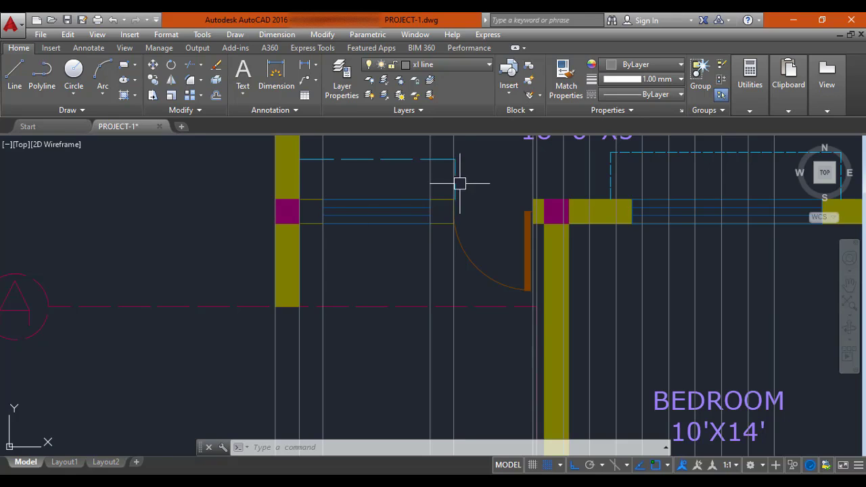
{"action": "mouse_move", "coordinate": [377, 343]}
{"action": "middle_mouse_down"}
{"action": "mouse_move", "coordinate": [375, 205]}
{"action": "mouse_move", "coordinate": [385, 195]}
{"action": "middle_mouse_up"}
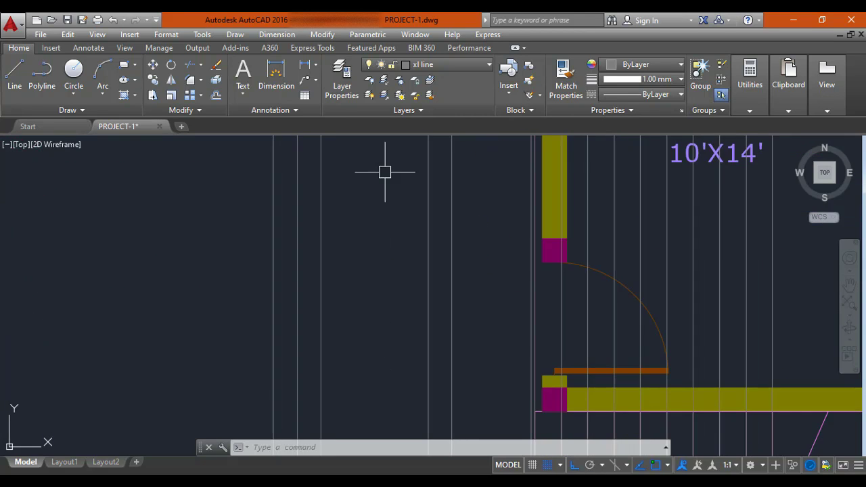
{"action": "middle_click_drag", "start_coordinate": [382, 306], "coordinate": [379, 138]}
{"action": "scroll", "coordinate": [371, 277], "scroll_direction": "down", "scroll_amount": 2}
{"action": "mouse_move", "coordinate": [369, 344]}
{"action": "middle_mouse_down"}
{"action": "mouse_move", "coordinate": [370, 213]}
{"action": "mouse_move", "coordinate": [355, 271]}
{"action": "mouse_move", "coordinate": [363, 282]}
{"action": "mouse_move", "coordinate": [366, 145]}
{"action": "middle_mouse_up"}
{"action": "scroll", "coordinate": [358, 236], "scroll_direction": "down", "scroll_amount": 2}
{"action": "mouse_move", "coordinate": [365, 176]}
{"action": "middle_mouse_down"}
{"action": "mouse_move", "coordinate": [354, 310]}
{"action": "mouse_move", "coordinate": [340, 275]}
{"action": "mouse_move", "coordinate": [345, 291]}
{"action": "middle_mouse_up"}
{"action": "key", "text": "Escape"}
{"action": "key", "text": "Escape"}
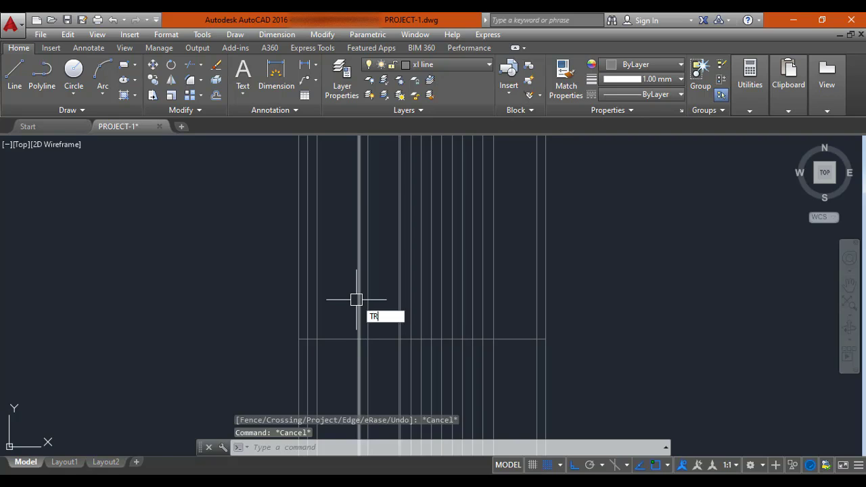
Step: Trim away the portions of all vertical construction lines that extend below the horizontal base line
{"action": "type", "text": "TR"}
{"action": "key", "text": "Return"}
{"action": "key", "text": "Return"}
{"action": "middle_click_drag", "start_coordinate": [540, 358], "coordinate": [519, 284]}
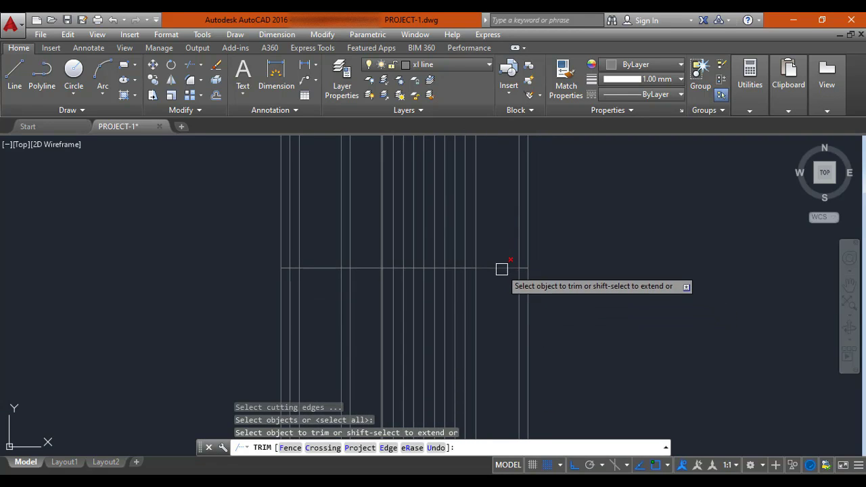
{"action": "left_click", "coordinate": [623, 303]}
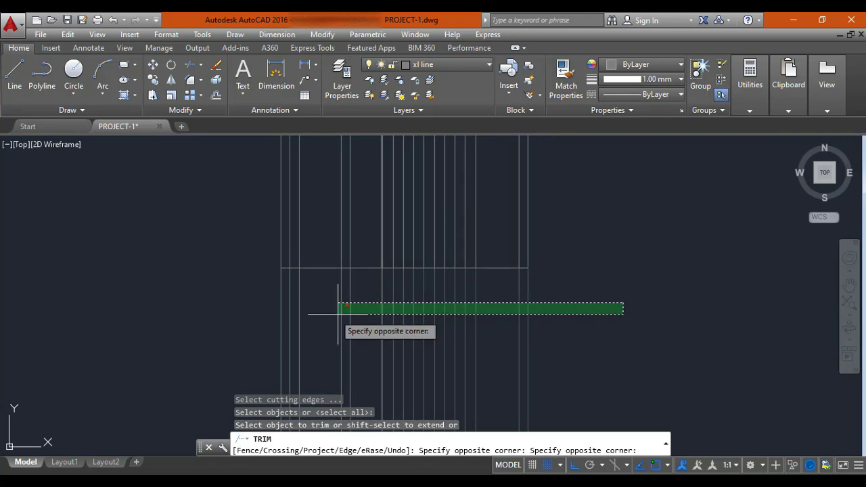
{"action": "left_click", "coordinate": [253, 325]}
{"action": "middle_click_drag", "start_coordinate": [312, 322], "coordinate": [327, 413]}
{"action": "key", "text": "Escape"}
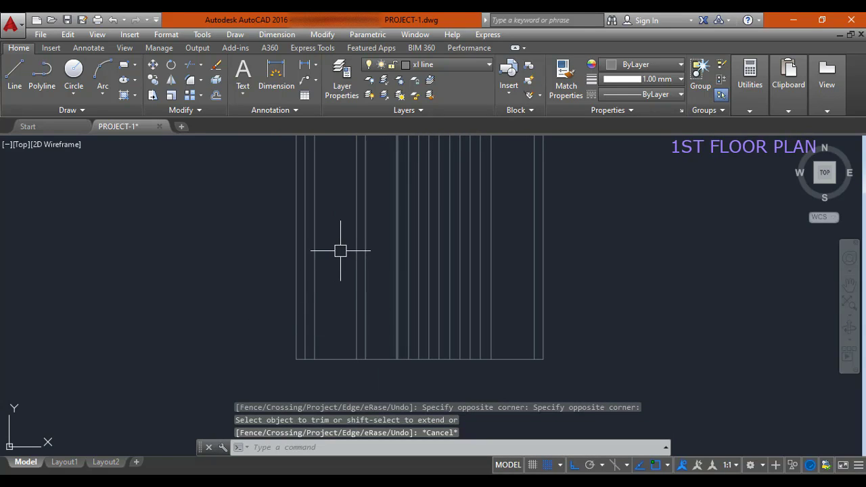
Step: Draw a line along the base line between the third and fourth vertical construction lines from the left, marking the window's width
{"action": "mouse_move", "coordinate": [340, 304]}
{"action": "middle_mouse_down"}
{"action": "mouse_move", "coordinate": [334, 274]}
{"action": "mouse_move", "coordinate": [331, 343]}
{"action": "mouse_move", "coordinate": [326, 310]}
{"action": "middle_mouse_up"}
{"action": "scroll", "coordinate": [330, 287], "scroll_direction": "up", "scroll_amount": 2}
{"action": "scroll", "coordinate": [330, 321], "scroll_direction": "down", "scroll_amount": 2}
{"action": "key", "text": "Escape"}
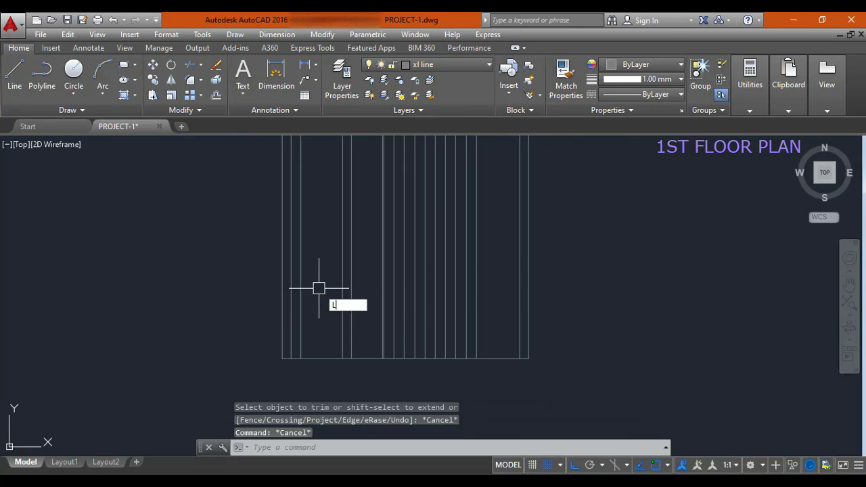
{"action": "key", "text": "Return"}
{"action": "scroll", "coordinate": [298, 352], "scroll_direction": "up", "scroll_amount": 2}
{"action": "left_click", "coordinate": [299, 354]}
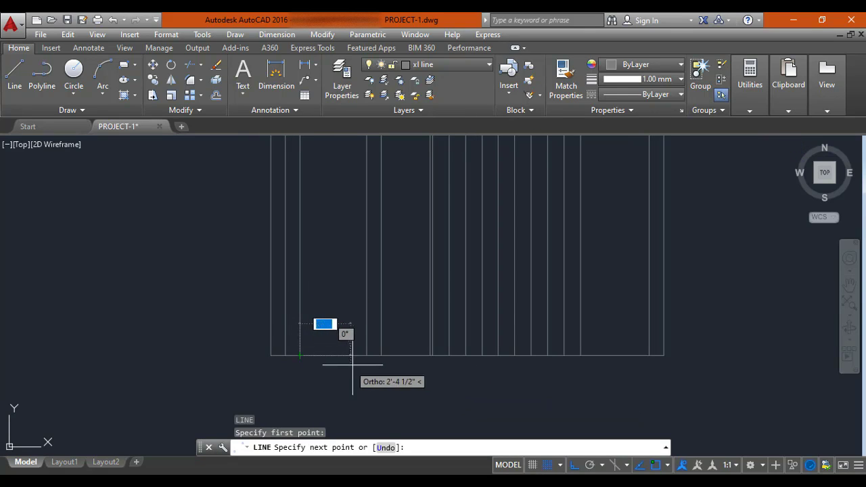
{"action": "left_click", "coordinate": [367, 354]}
{"action": "key", "text": "Escape"}
{"action": "left_click", "coordinate": [367, 355]}
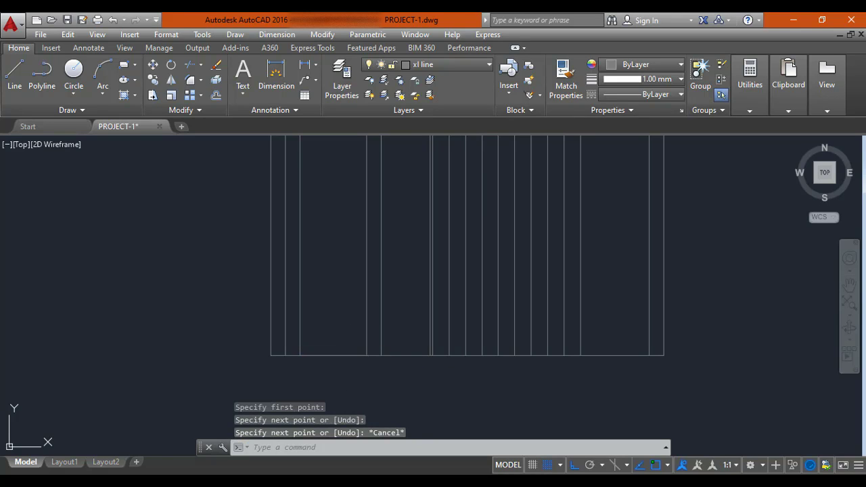
{"action": "key", "text": "Escape"}
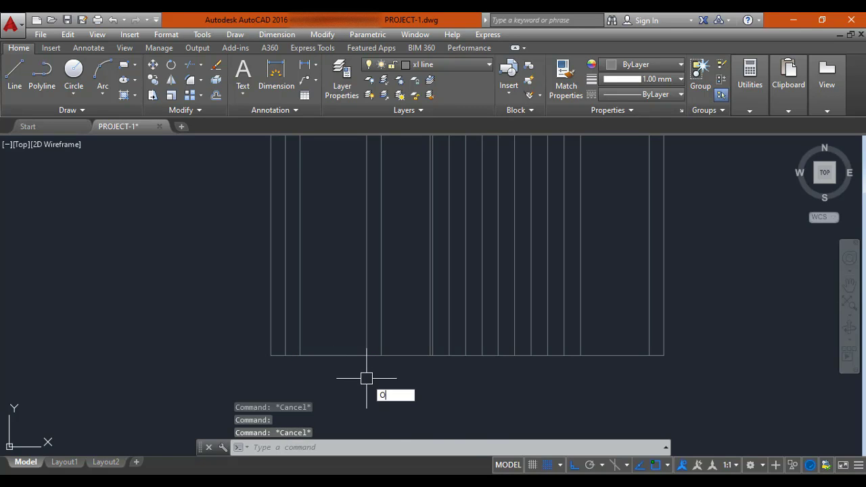
Step: Offset the short line on the base line 3' upward to mark the window's sill
{"action": "type", "text": "O"}
{"action": "key", "text": "Return"}
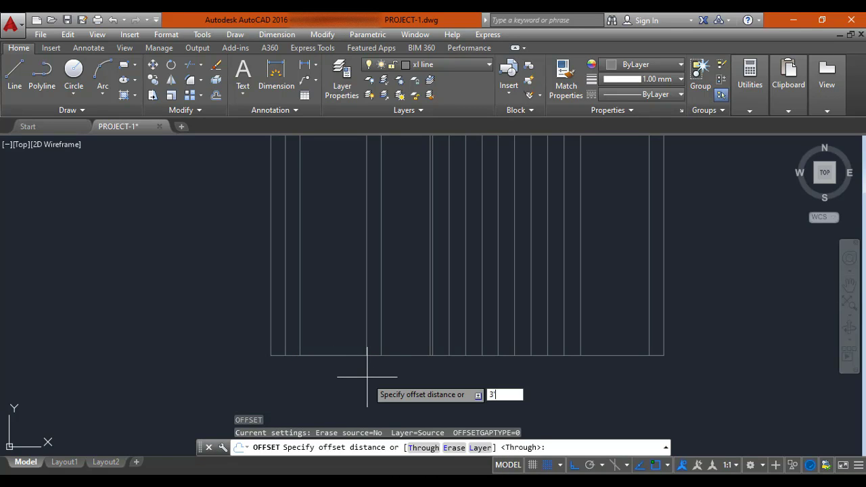
{"action": "type", "text": "3'"}
{"action": "key", "text": "Return"}
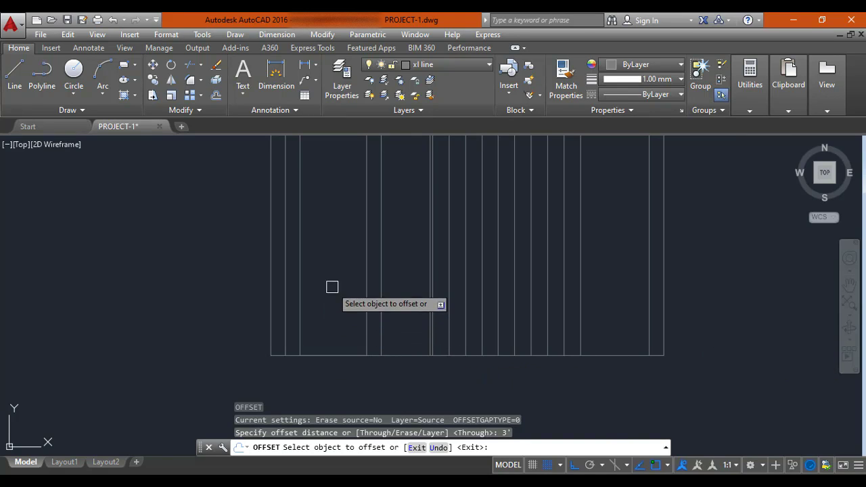
{"action": "left_click", "coordinate": [329, 354]}
{"action": "left_click", "coordinate": [332, 296]}
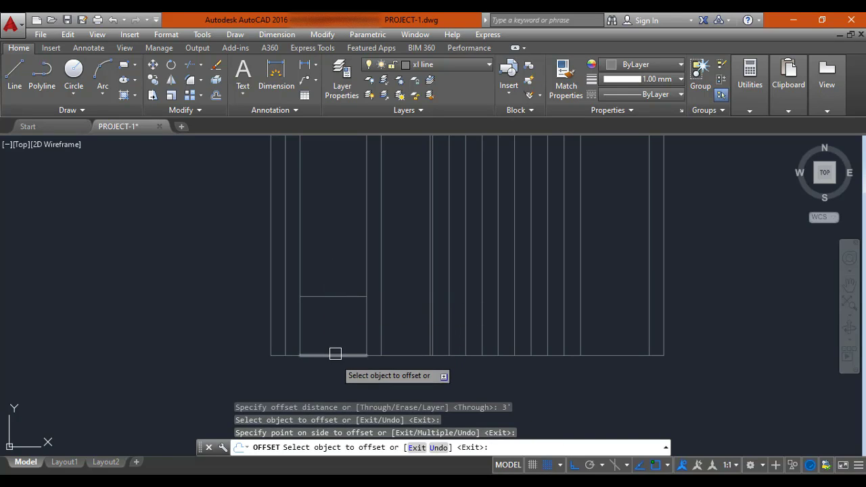
{"action": "middle_click_drag", "start_coordinate": [340, 316], "coordinate": [338, 334]}
{"action": "key", "text": "Escape"}
{"action": "key", "text": "Escape"}
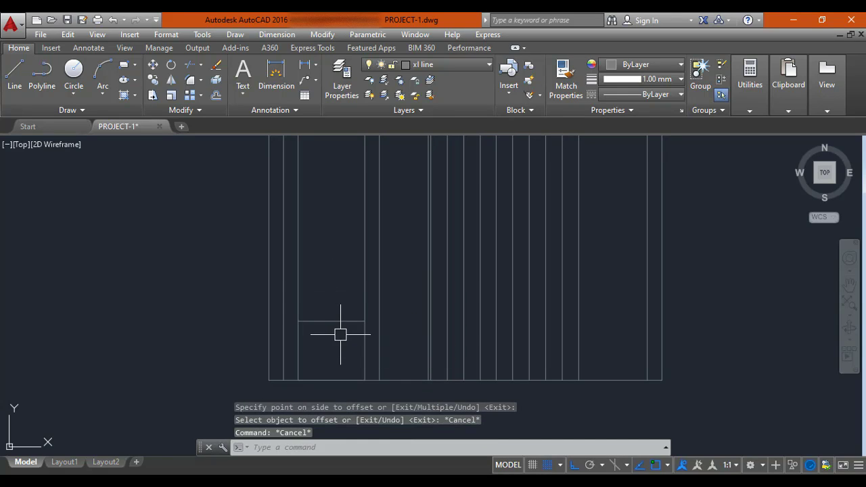
Step: Offset the sill line 4' upward to mark the top of the window
{"action": "type", "text": "O"}
{"action": "key", "text": "Return"}
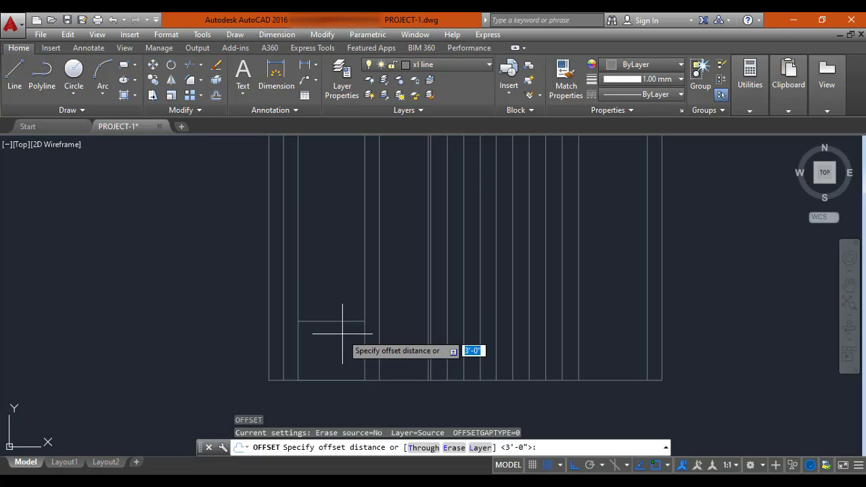
{"action": "type", "text": "4'"}
{"action": "key", "text": "Return"}
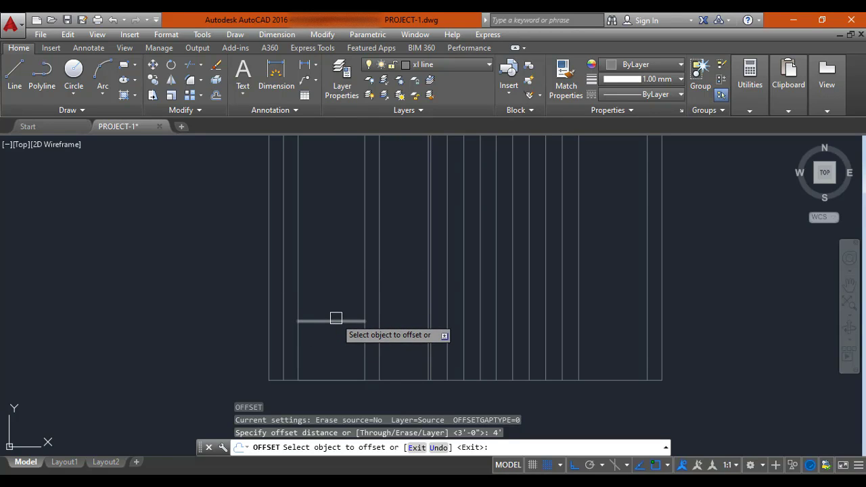
{"action": "left_click", "coordinate": [337, 319]}
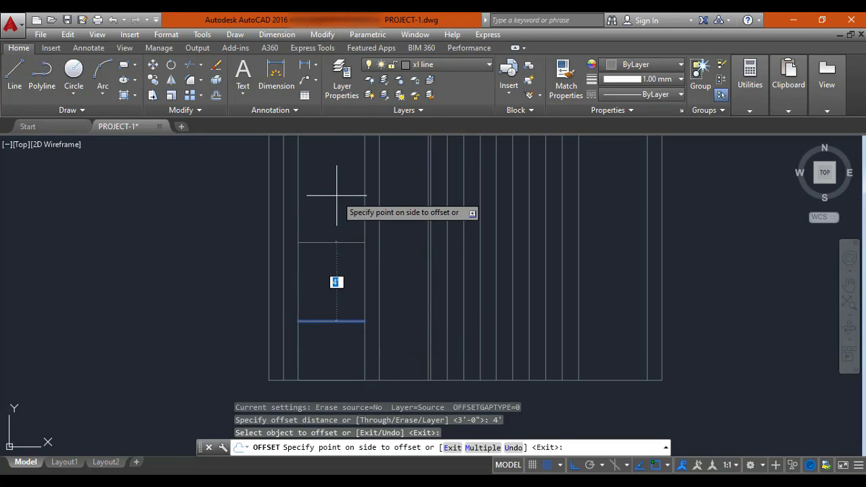
{"action": "left_click", "coordinate": [337, 205]}
{"action": "key", "text": "Escape"}
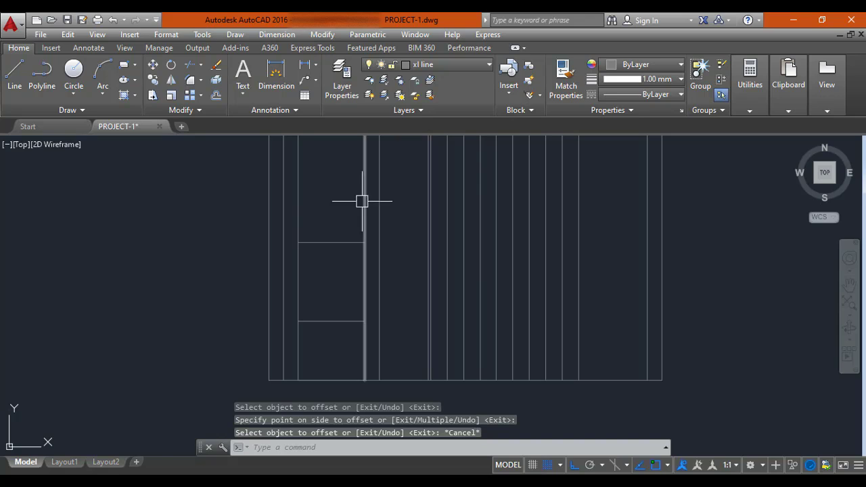
Step: Make layer 0 current and draw a rectangle between the sill and top lines, from corner to opposite corner of the window opening
{"action": "left_click", "coordinate": [446, 64]}
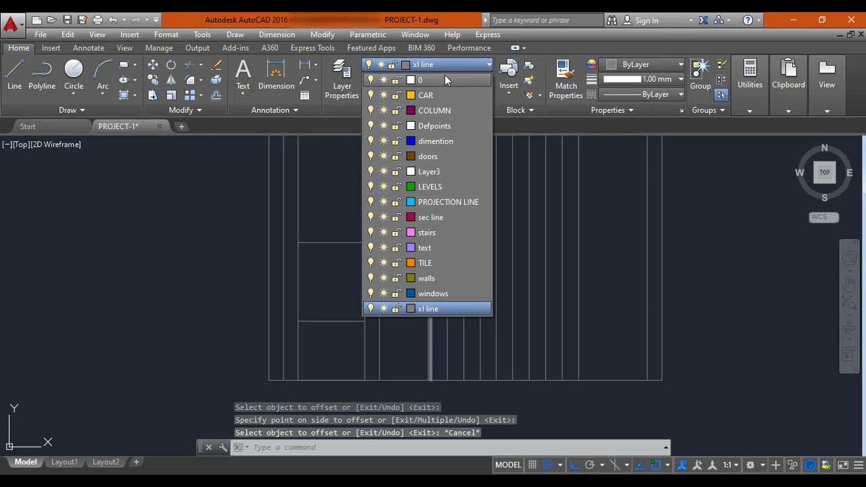
{"action": "left_click", "coordinate": [445, 79]}
{"action": "left_click", "coordinate": [435, 64]}
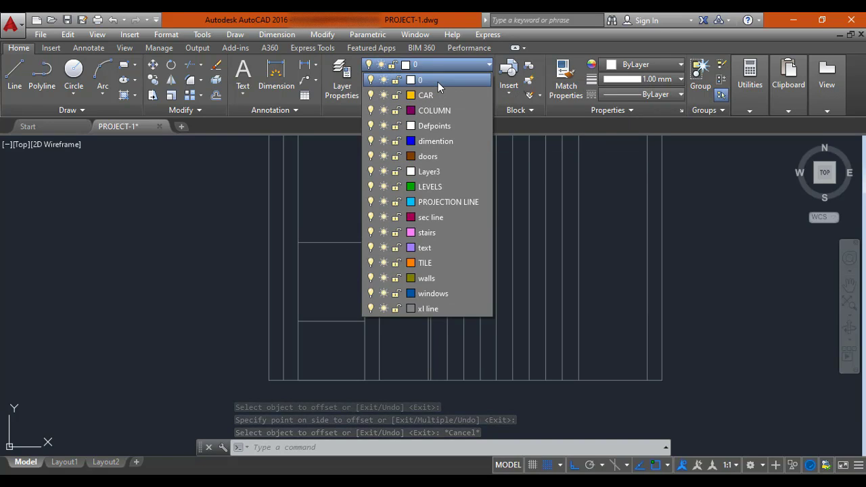
{"action": "left_click", "coordinate": [438, 82]}
{"action": "type", "text": "REC"}
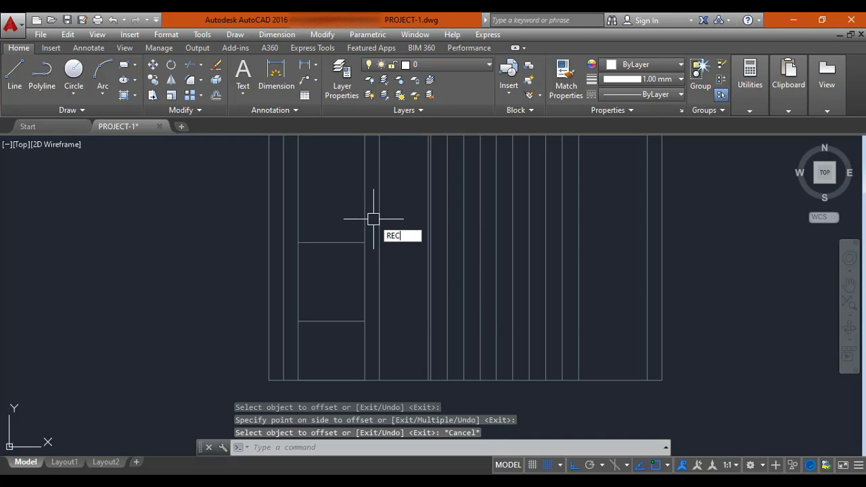
{"action": "key", "text": "Return"}
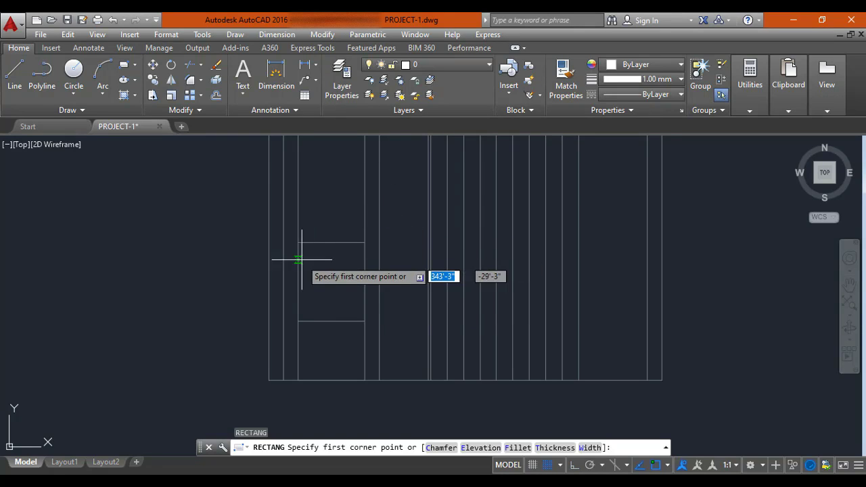
{"action": "left_click", "coordinate": [298, 242]}
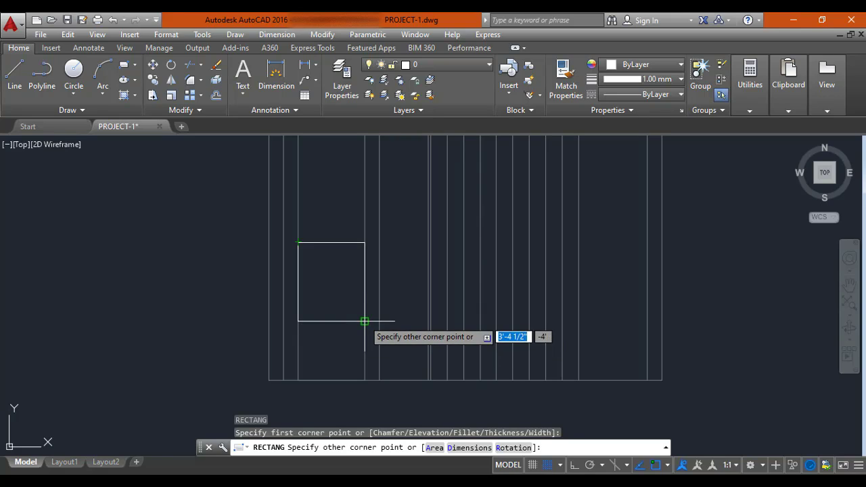
{"action": "left_click", "coordinate": [364, 322]}
{"action": "key", "text": "Escape"}
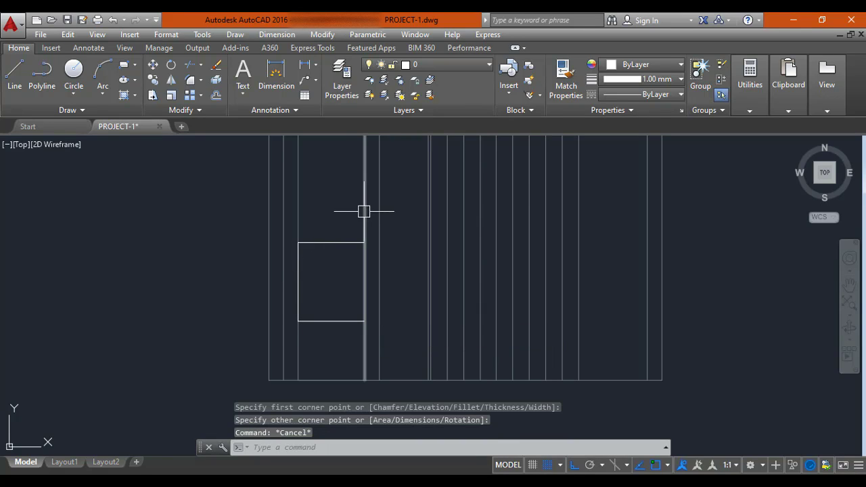
Step: Erase the two vertical construction lines running along the sides of the window rectangle
{"action": "left_click", "coordinate": [363, 211]}
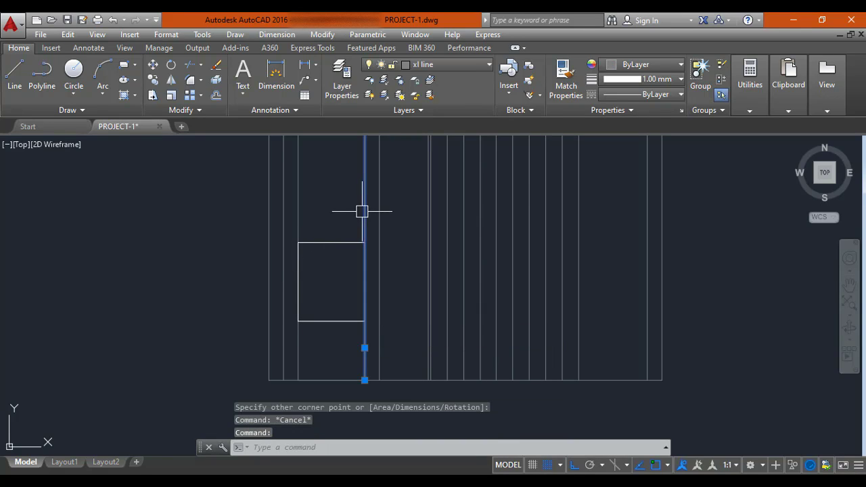
{"action": "left_click", "coordinate": [299, 213]}
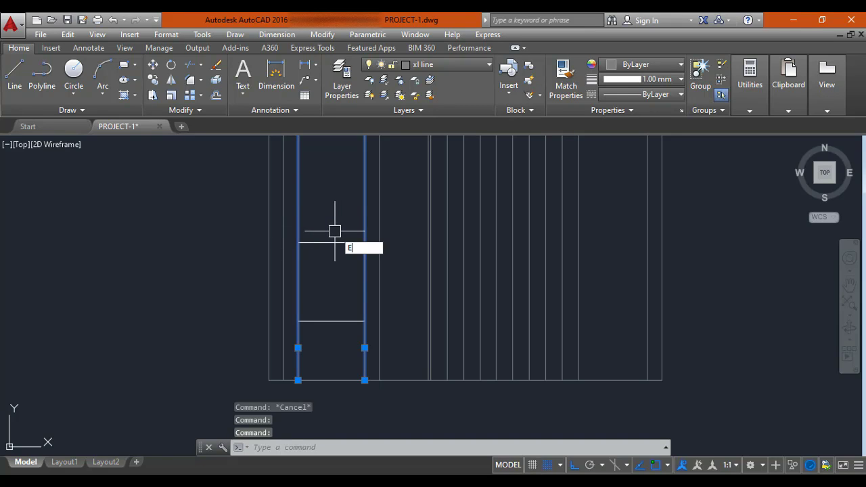
{"action": "type", "text": "E"}
{"action": "key", "text": "Return"}
{"action": "scroll", "coordinate": [332, 281], "scroll_direction": "down", "scroll_amount": 2}
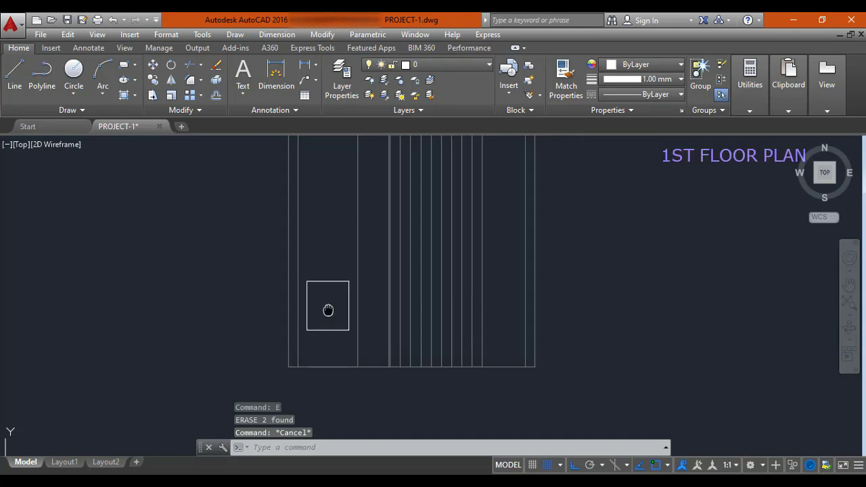
{"action": "scroll", "coordinate": [296, 273], "scroll_direction": "up", "scroll_amount": 2}
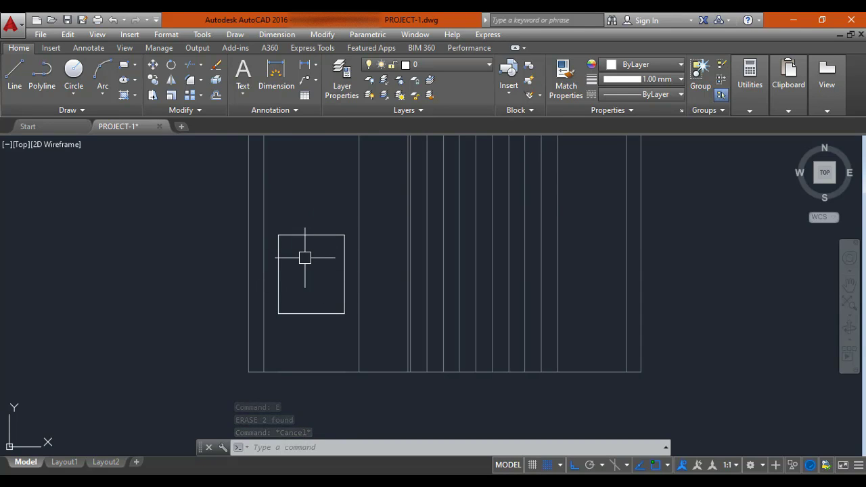
{"action": "scroll", "coordinate": [304, 257], "scroll_direction": "down", "scroll_amount": 2}
{"action": "scroll", "coordinate": [289, 244], "scroll_direction": "up", "scroll_amount": 2}
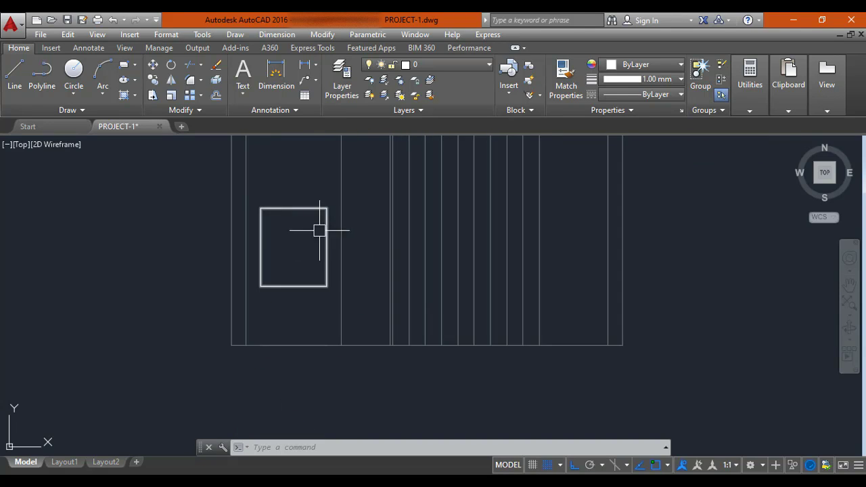
{"action": "mouse_move", "coordinate": [320, 231]}
{"action": "middle_mouse_down"}
{"action": "mouse_move", "coordinate": [305, 256]}
{"action": "mouse_move", "coordinate": [324, 269]}
{"action": "middle_mouse_up"}
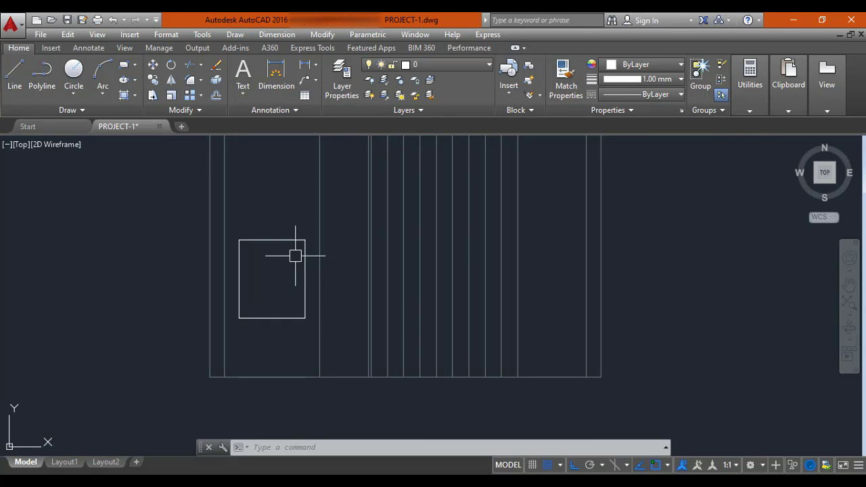
{"action": "key", "text": "Escape"}
{"action": "key", "text": "Escape"}
{"action": "scroll", "coordinate": [451, 304], "scroll_direction": "down", "scroll_amount": 2}
{"action": "scroll", "coordinate": [452, 329], "scroll_direction": "up", "scroll_amount": 2}
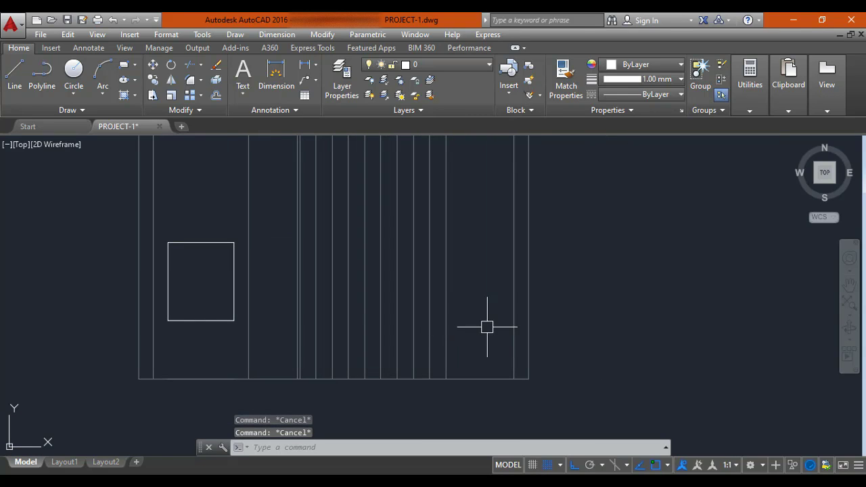
{"action": "middle_click_drag", "start_coordinate": [473, 270], "coordinate": [480, 313]}
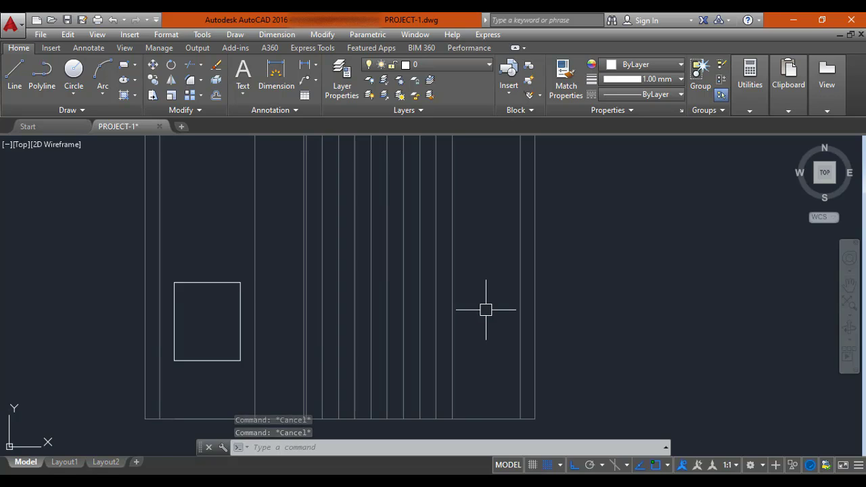
{"action": "middle_click_drag", "start_coordinate": [486, 345], "coordinate": [469, 312]}
{"action": "key", "text": "Escape"}
{"action": "key", "text": "Escape"}
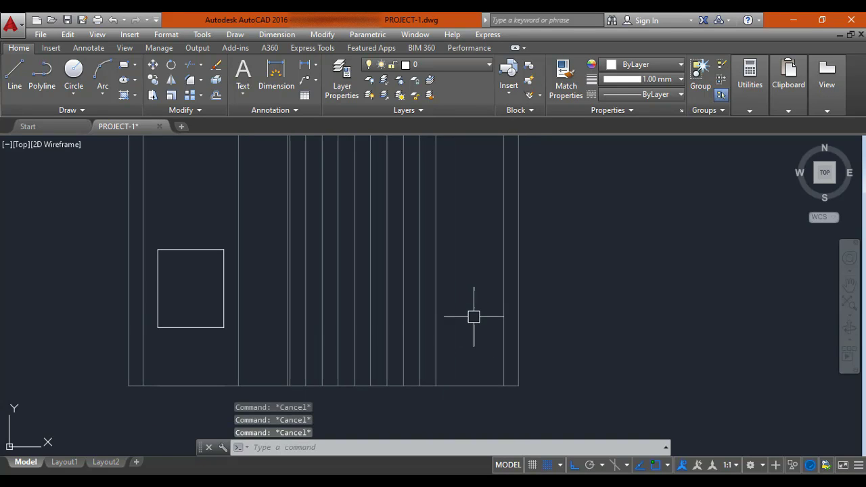
Step: Make xl line the current layer
{"action": "left_click", "coordinate": [438, 66]}
{"action": "left_click", "coordinate": [434, 308]}
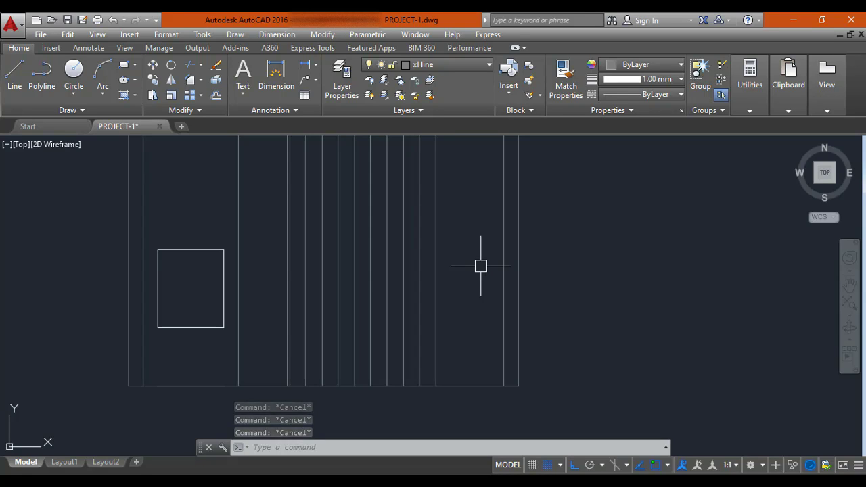
{"action": "key", "text": "Escape"}
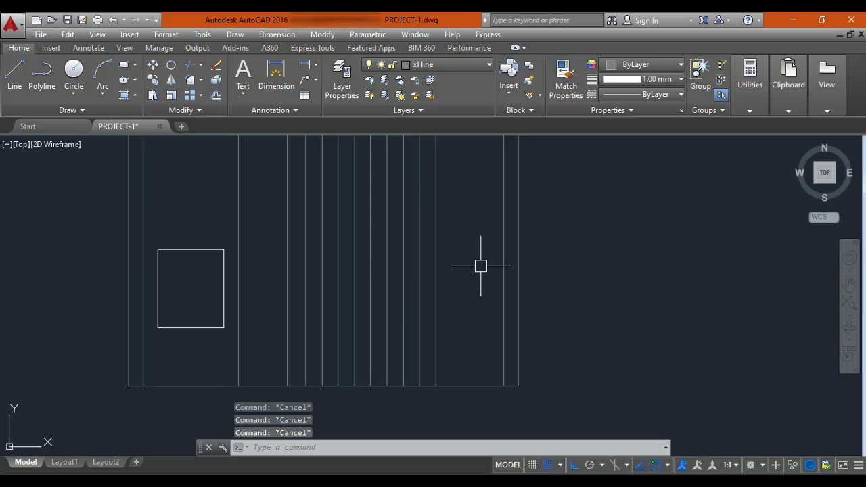
Step: Offset the horizontal base line beneath the projection lines 11' upward
{"action": "key", "text": "Return"}
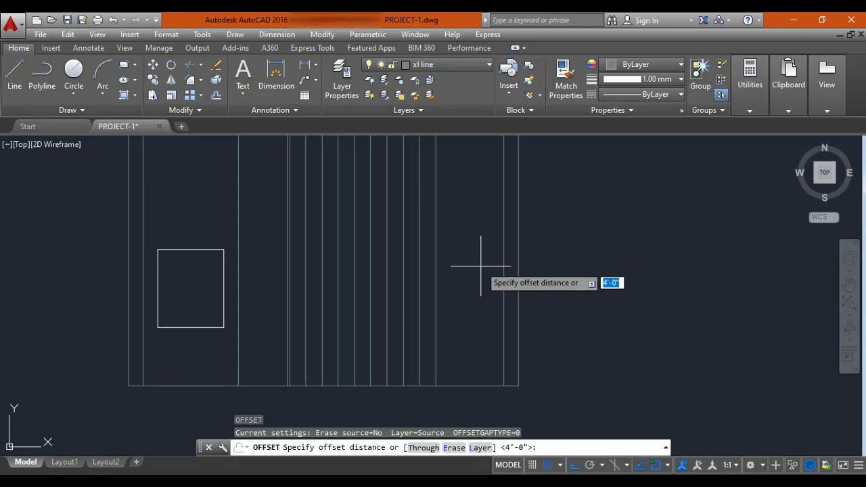
{"action": "type", "text": "11'"}
{"action": "key", "text": "Return"}
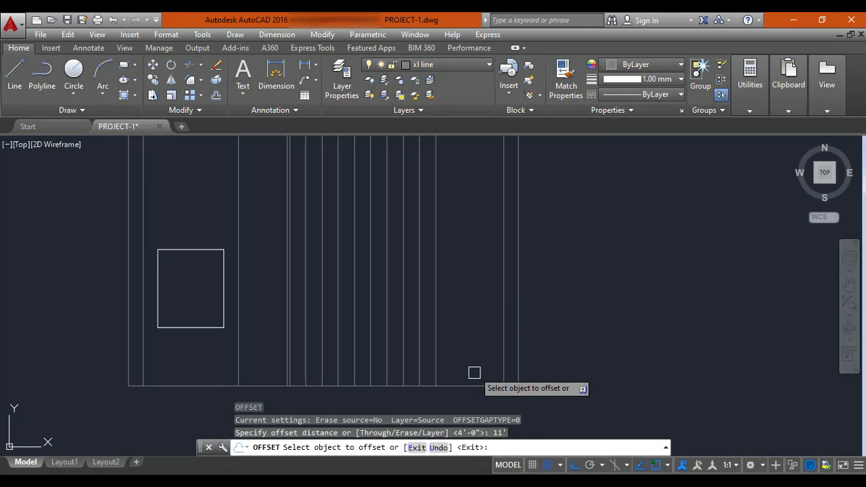
{"action": "left_click", "coordinate": [474, 385]}
{"action": "key", "text": "Escape"}
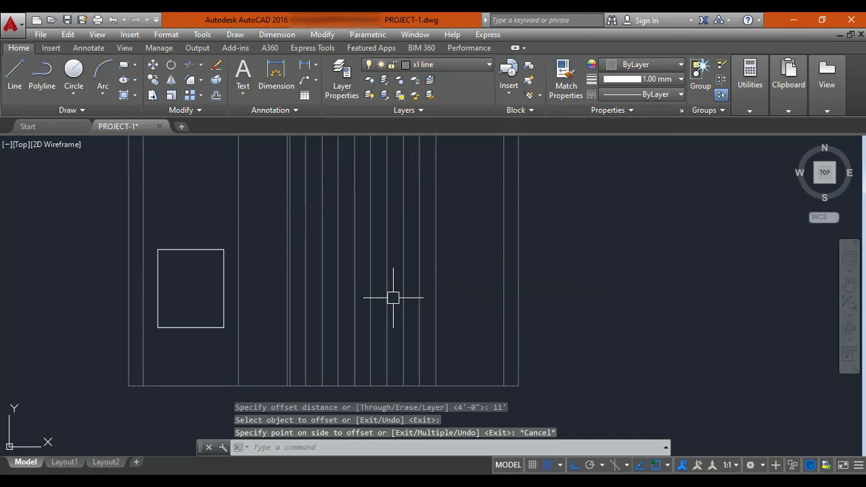
{"action": "key", "text": "Return"}
{"action": "key", "text": "Return"}
{"action": "left_click", "coordinate": [458, 385]}
{"action": "left_click", "coordinate": [449, 228]}
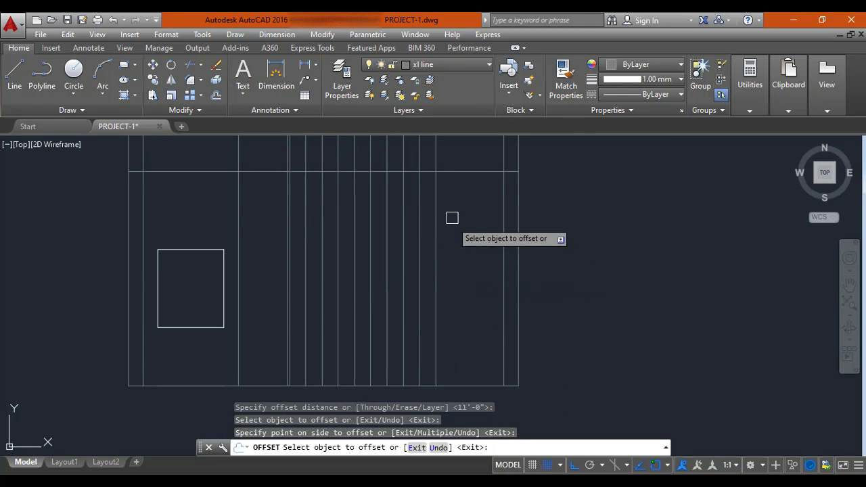
{"action": "key", "text": "Escape"}
Step: Examine the back yard door opening in the floor plan above the projection lines
{"action": "middle_click_drag", "start_coordinate": [384, 208], "coordinate": [411, 219]}
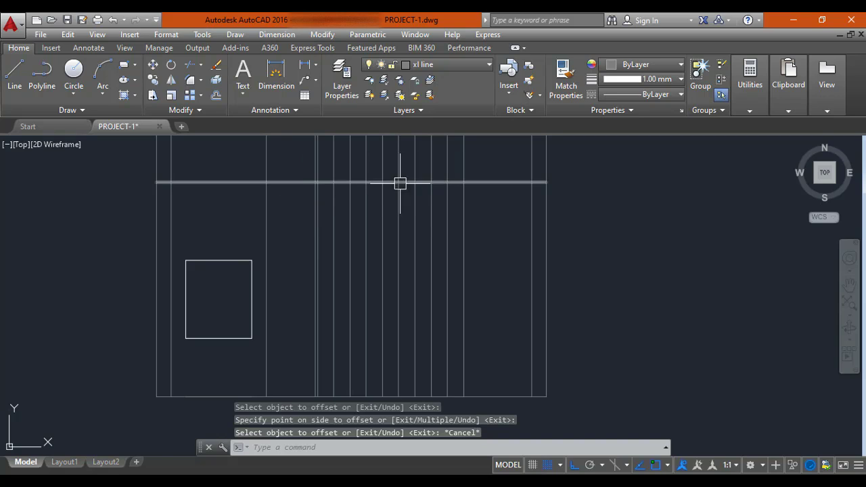
{"action": "middle_click_drag", "start_coordinate": [328, 192], "coordinate": [391, 212]}
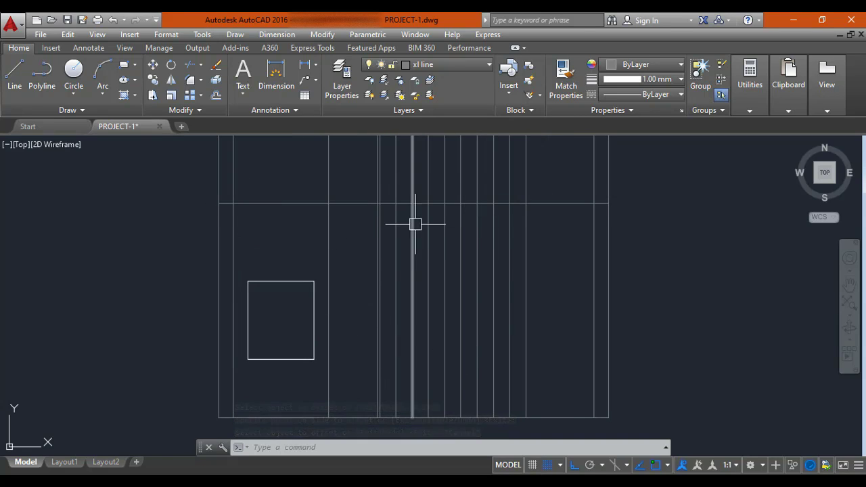
{"action": "middle_click_drag", "start_coordinate": [450, 218], "coordinate": [443, 207]}
{"action": "middle_click_drag", "start_coordinate": [270, 196], "coordinate": [273, 217]}
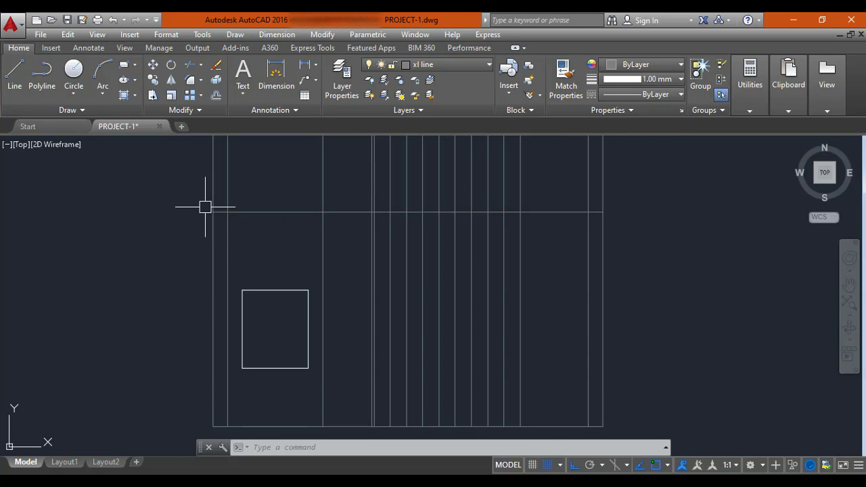
{"action": "scroll", "coordinate": [213, 209], "scroll_direction": "up", "scroll_amount": 2}
{"action": "scroll", "coordinate": [549, 194], "scroll_direction": "down", "scroll_amount": 2}
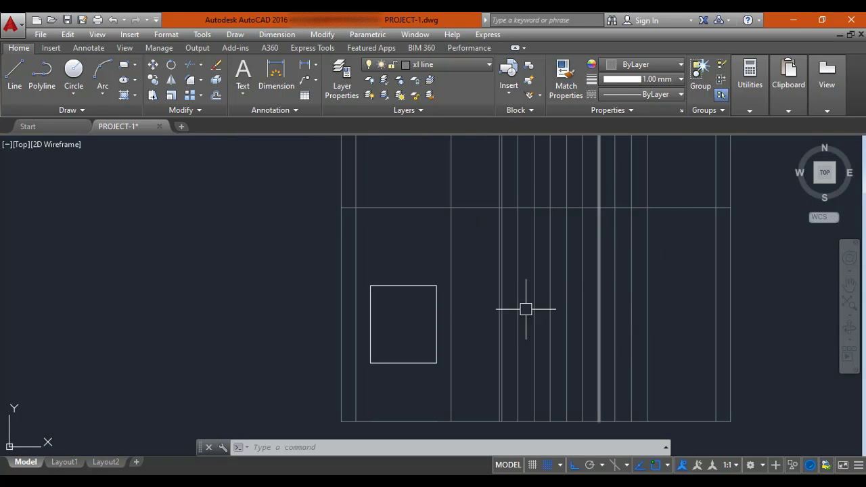
{"action": "middle_click_drag", "start_coordinate": [400, 303], "coordinate": [392, 314]}
{"action": "scroll", "coordinate": [393, 314], "scroll_direction": "down", "scroll_amount": 4}
{"action": "middle_click_drag", "start_coordinate": [388, 246], "coordinate": [390, 414]}
{"action": "middle_click_drag", "start_coordinate": [389, 269], "coordinate": [391, 340]}
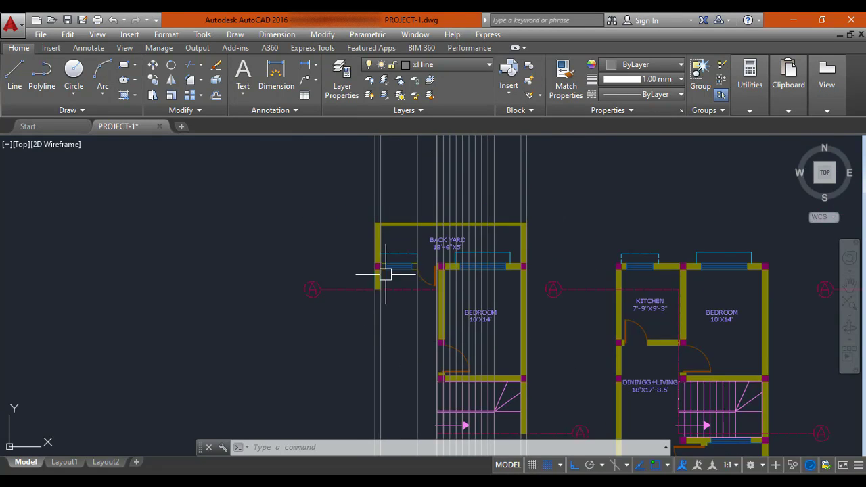
{"action": "scroll", "coordinate": [385, 275], "scroll_direction": "up", "scroll_amount": 4}
{"action": "middle_click_drag", "start_coordinate": [437, 284], "coordinate": [300, 280]}
{"action": "scroll", "coordinate": [318, 276], "scroll_direction": "up", "scroll_amount": 2}
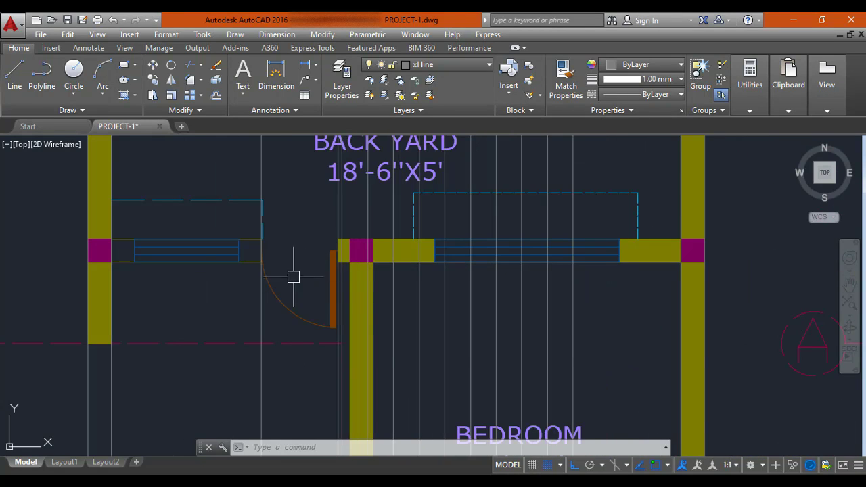
{"action": "scroll", "coordinate": [293, 277], "scroll_direction": "up", "scroll_amount": 2}
Step: Highlight the projection lines at the back door opening's edges and trace them down to the view below the plan
{"action": "left_click", "coordinate": [370, 199]}
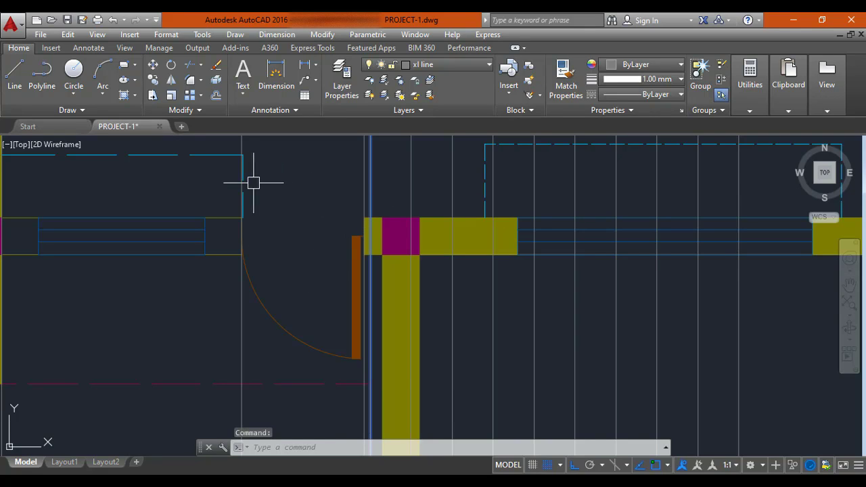
{"action": "left_click", "coordinate": [242, 277]}
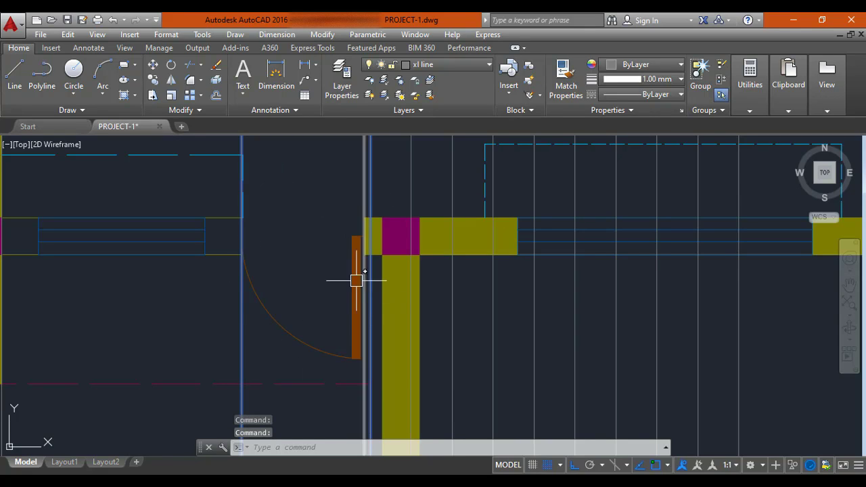
{"action": "scroll", "coordinate": [356, 279], "scroll_direction": "up", "scroll_amount": 2}
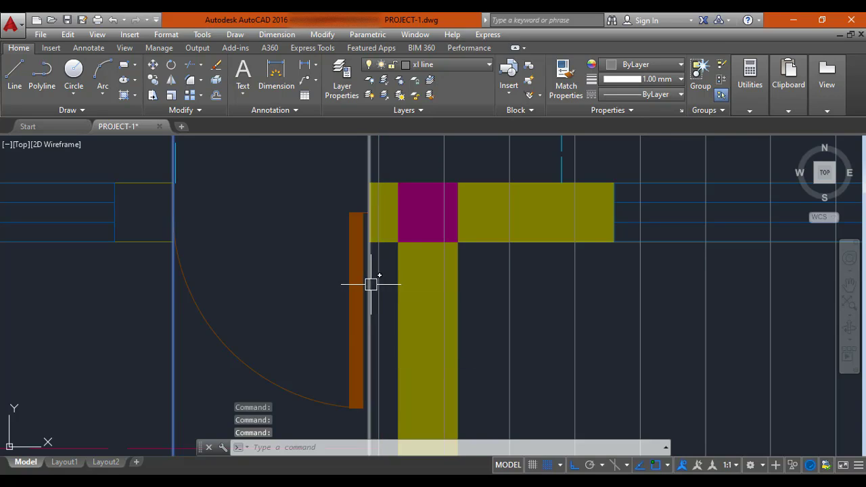
{"action": "scroll", "coordinate": [369, 284], "scroll_direction": "down", "scroll_amount": 2}
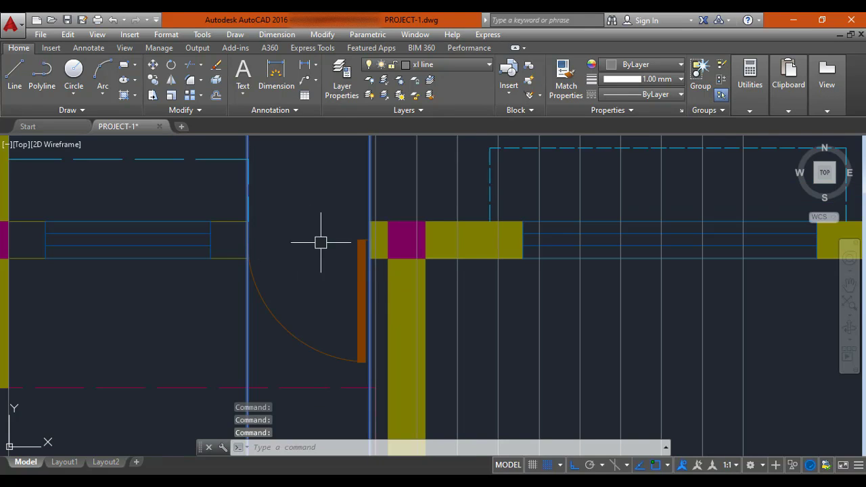
{"action": "scroll", "coordinate": [308, 235], "scroll_direction": "down", "scroll_amount": 6}
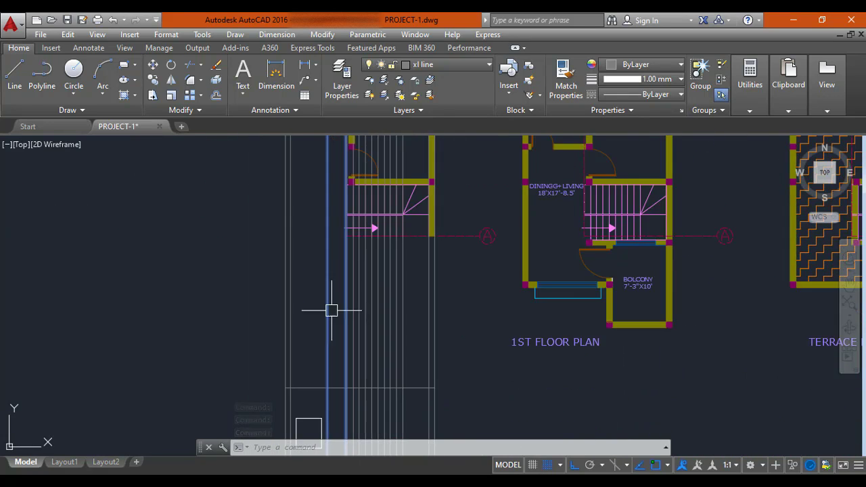
{"action": "scroll", "coordinate": [323, 295], "scroll_direction": "up", "scroll_amount": 4}
{"action": "middle_click_drag", "start_coordinate": [356, 337], "coordinate": [324, 278]}
{"action": "key", "text": "Escape"}
{"action": "key", "text": "Escape"}
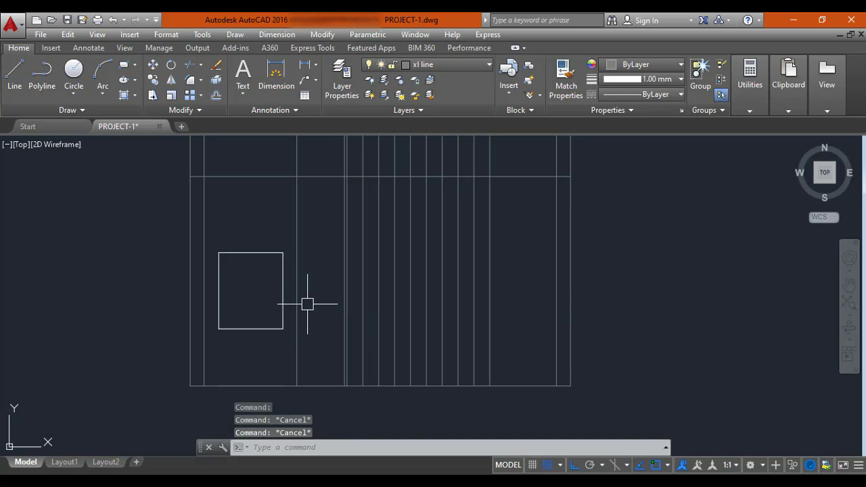
Step: Draw a horizontal line from the window rectangle's upper-right corner to the projection line at the door opening's far edge
{"action": "type", "text": "l"}
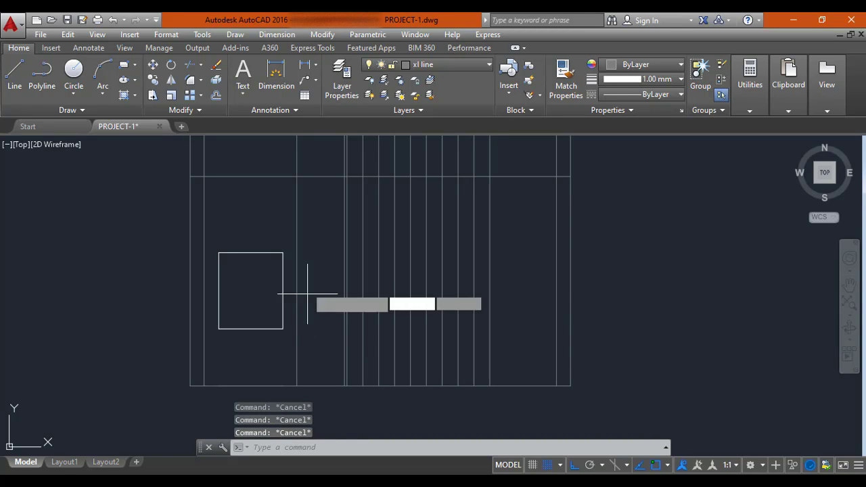
{"action": "key", "text": "Return"}
{"action": "scroll", "coordinate": [287, 252], "scroll_direction": "up", "scroll_amount": 4}
{"action": "scroll", "coordinate": [277, 250], "scroll_direction": "down", "scroll_amount": 2}
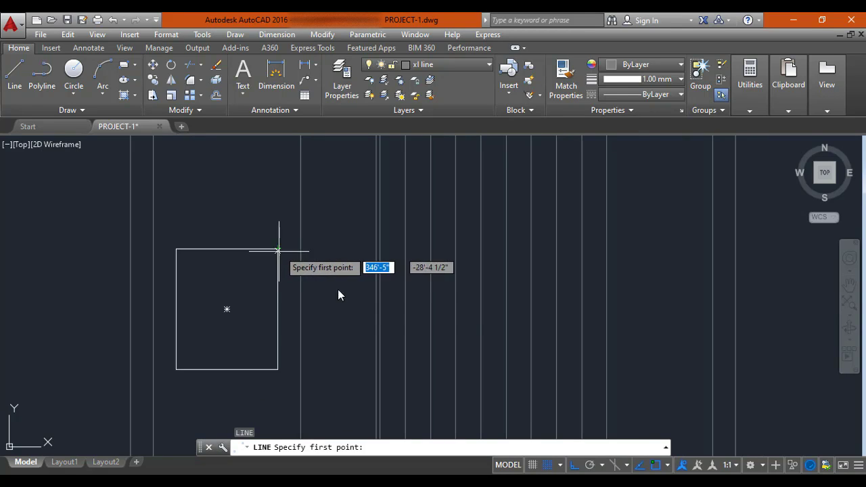
{"action": "mouse_move", "coordinate": [348, 300]}
{"action": "middle_mouse_down"}
{"action": "mouse_move", "coordinate": [320, 225]}
{"action": "mouse_move", "coordinate": [318, 281]}
{"action": "middle_mouse_up"}
{"action": "scroll", "coordinate": [320, 225], "scroll_direction": "down", "scroll_amount": 2}
{"action": "scroll", "coordinate": [281, 238], "scroll_direction": "up", "scroll_amount": 4}
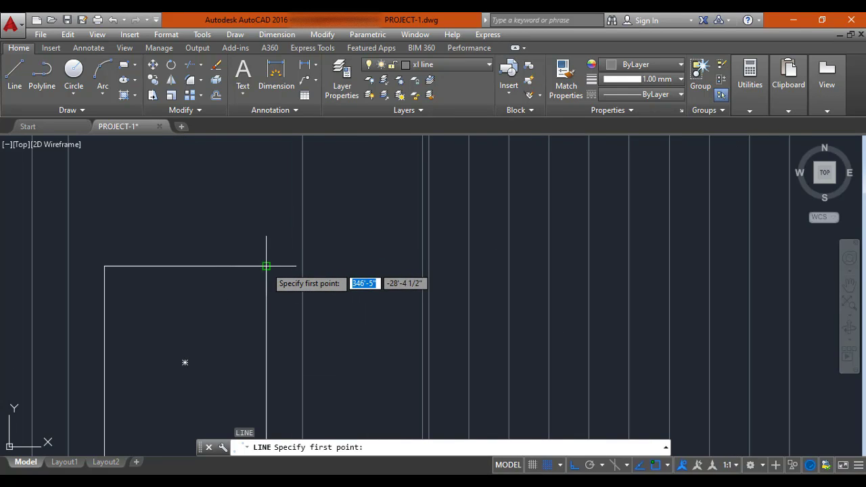
{"action": "left_click", "coordinate": [265, 266]}
{"action": "left_click", "coordinate": [421, 267]}
{"action": "key", "text": "Escape"}
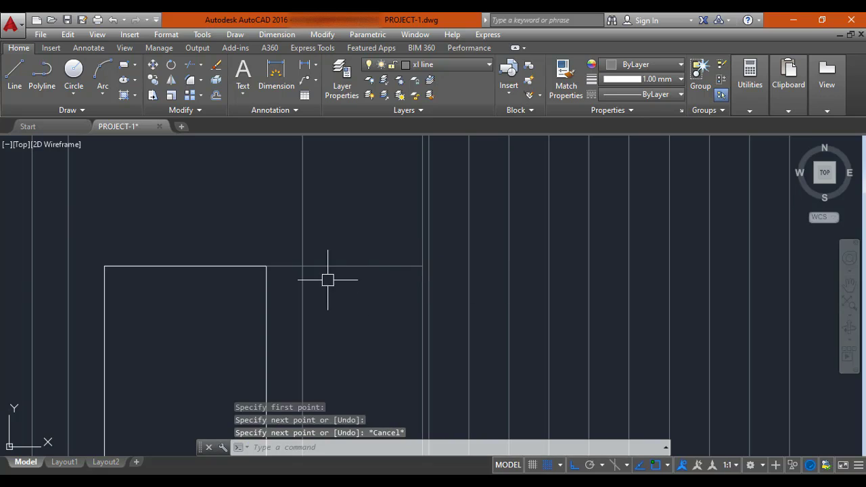
Step: Trim the new horizontal line's segment between the window and the door opening's near projection line
{"action": "type", "text": "TR"}
{"action": "key", "text": "Return"}
{"action": "key", "text": "Return"}
{"action": "left_click", "coordinate": [283, 266]}
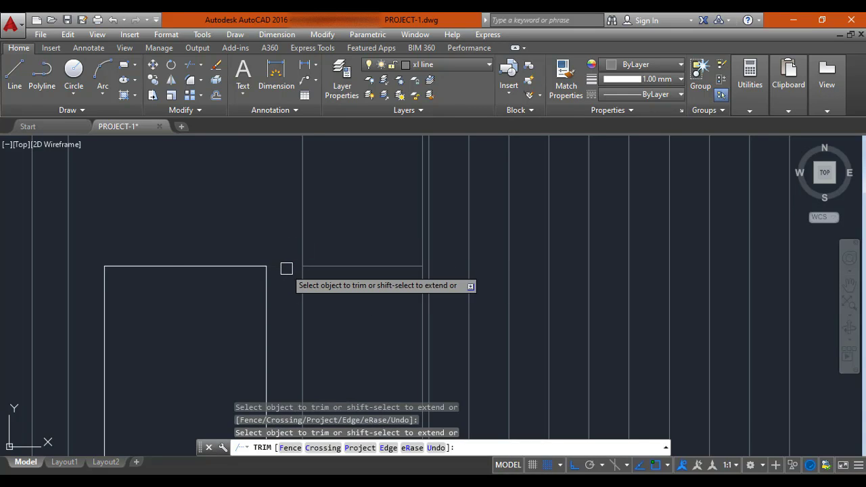
{"action": "key", "text": "Escape"}
Step: Make layer 0 the current layer
{"action": "scroll", "coordinate": [296, 272], "scroll_direction": "down", "scroll_amount": 2}
{"action": "middle_click_drag", "start_coordinate": [331, 308], "coordinate": [326, 232]}
{"action": "scroll", "coordinate": [326, 232], "scroll_direction": "down", "scroll_amount": 3}
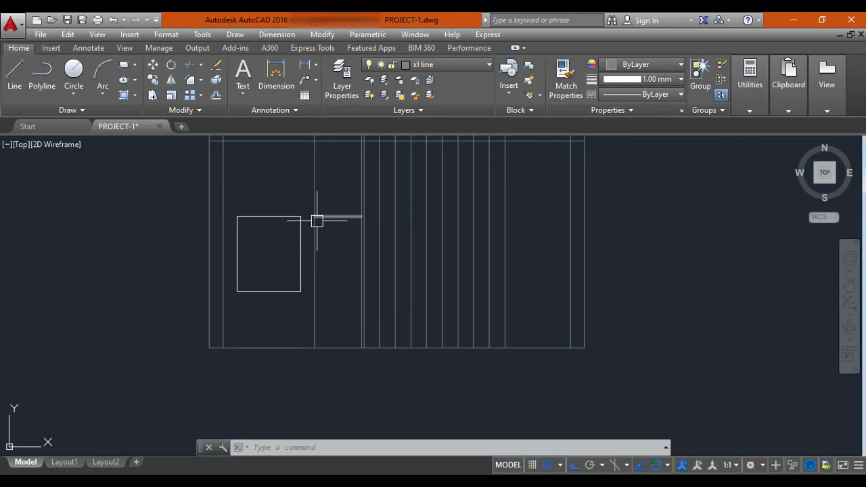
{"action": "scroll", "coordinate": [317, 220], "scroll_direction": "up", "scroll_amount": 2}
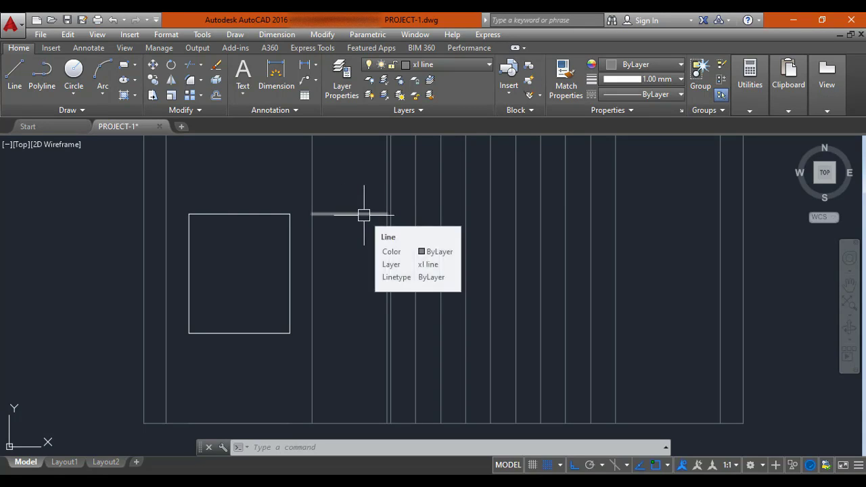
{"action": "left_click", "coordinate": [406, 64]}
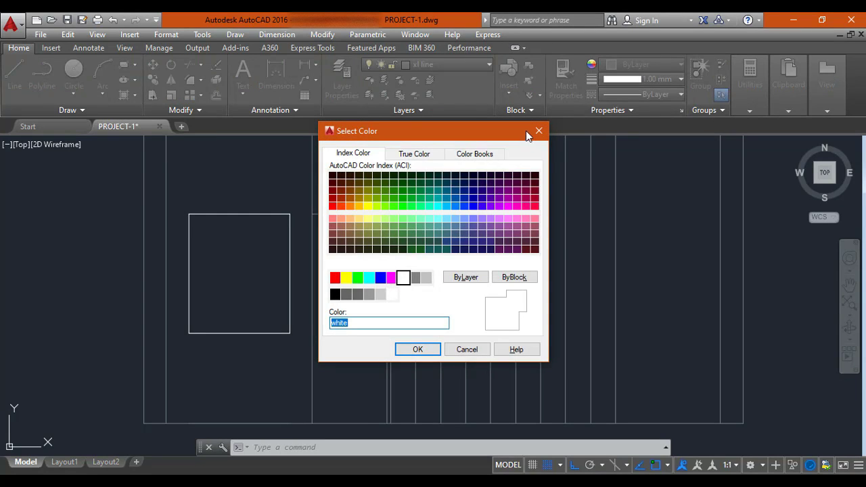
{"action": "key", "text": "Escape"}
{"action": "left_click", "coordinate": [462, 63]}
{"action": "left_click", "coordinate": [451, 76]}
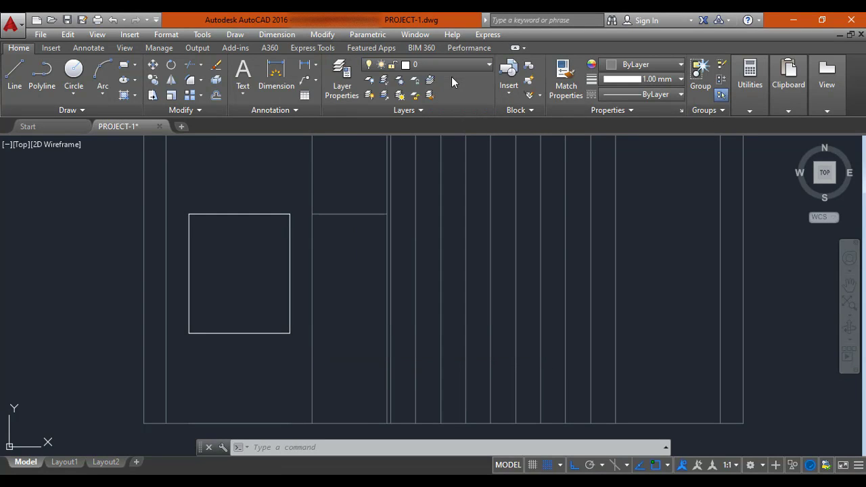
Step: Draw the back door's rectangle from the horizontal head line's window-side end to the floor line at the opening's far projection line
{"action": "left_click", "coordinate": [132, 67]}
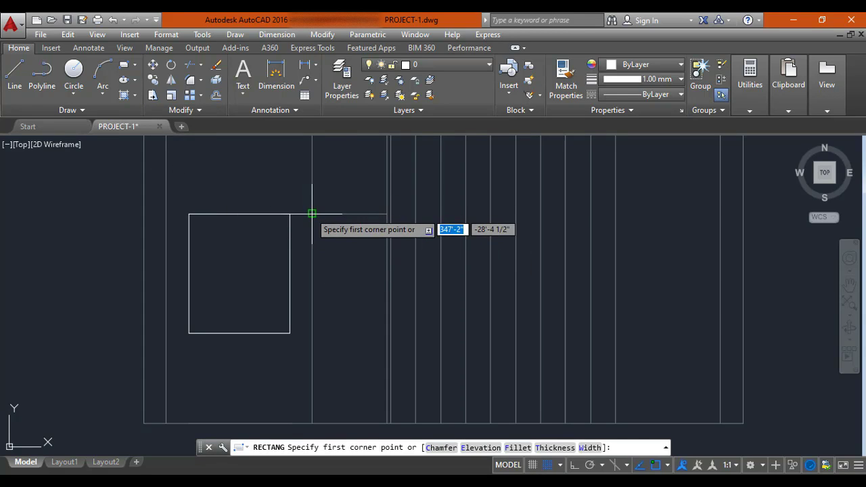
{"action": "left_click", "coordinate": [312, 215]}
{"action": "middle_click_drag", "start_coordinate": [391, 425], "coordinate": [354, 354]}
{"action": "scroll", "coordinate": [354, 354], "scroll_direction": "up", "scroll_amount": 5}
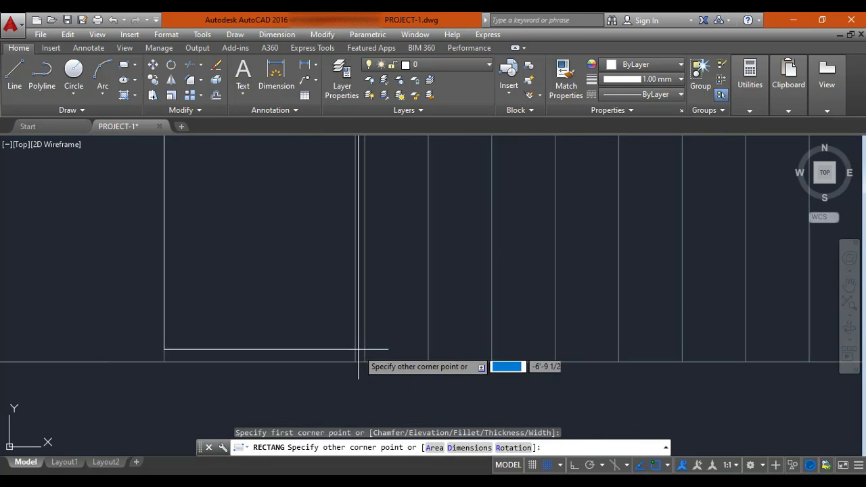
{"action": "left_click", "coordinate": [355, 362]}
{"action": "scroll", "coordinate": [337, 374], "scroll_direction": "down", "scroll_amount": 5}
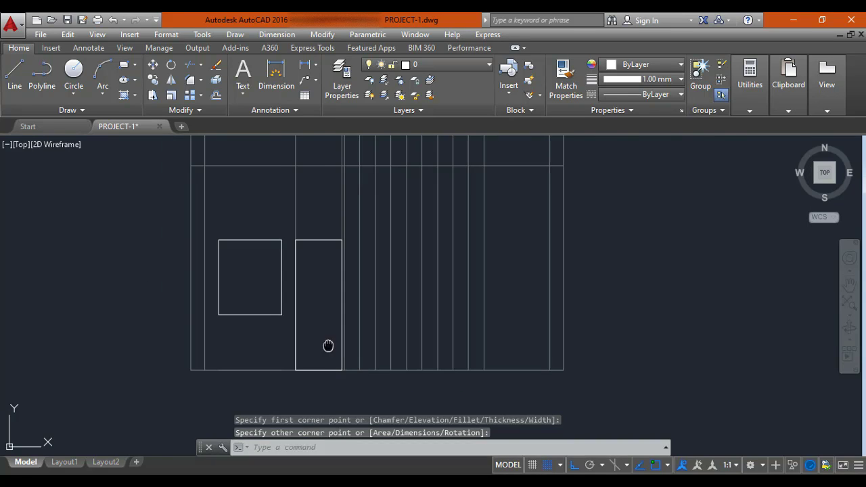
{"action": "middle_click_drag", "start_coordinate": [329, 345], "coordinate": [343, 370]}
{"action": "key", "text": "Escape"}
Step: Erase the two projection lines marking the back door opening's edges
{"action": "left_click", "coordinate": [310, 239]}
{"action": "scroll", "coordinate": [342, 250], "scroll_direction": "up", "scroll_amount": 6}
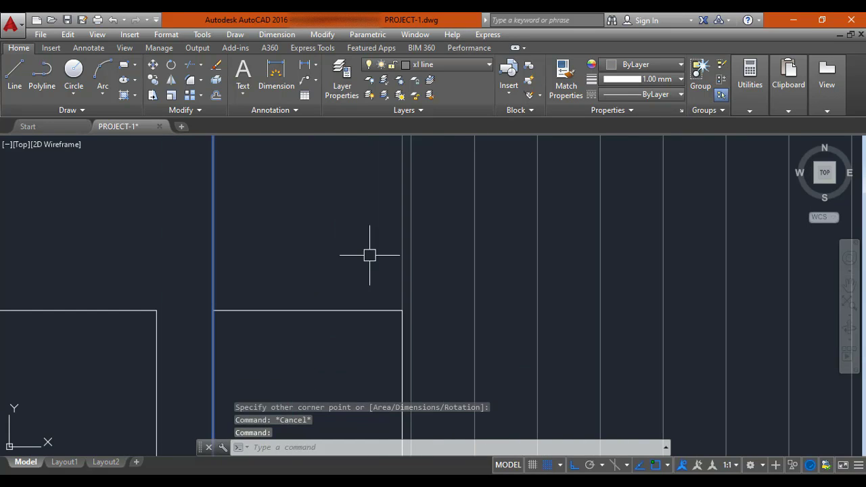
{"action": "left_click", "coordinate": [402, 265]}
{"action": "scroll", "coordinate": [402, 267], "scroll_direction": "down", "scroll_amount": 8}
{"action": "scroll", "coordinate": [376, 226], "scroll_direction": "up", "scroll_amount": 8}
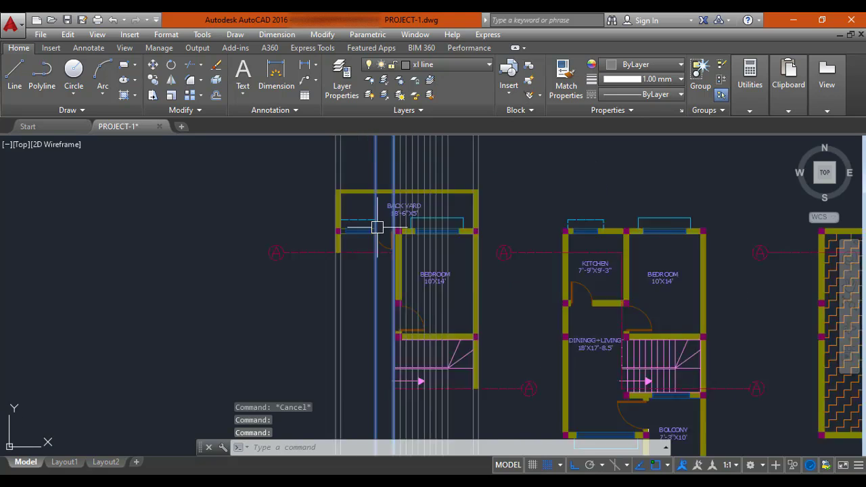
{"action": "type", "text": "e"}
{"action": "key", "text": "Return"}
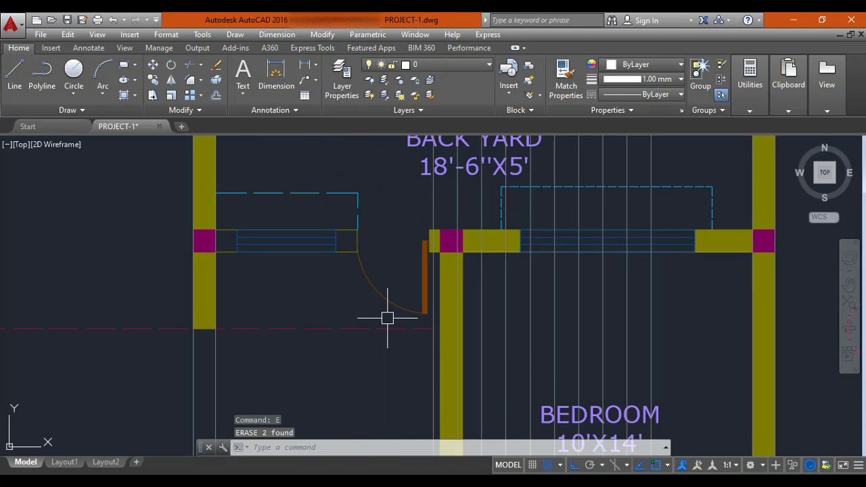
Step: Return to the view below the plan and examine the window and back door rectangles under the storey height line
{"action": "scroll", "coordinate": [377, 338], "scroll_direction": "down", "scroll_amount": 6}
{"action": "middle_click_drag", "start_coordinate": [367, 367], "coordinate": [313, 284]}
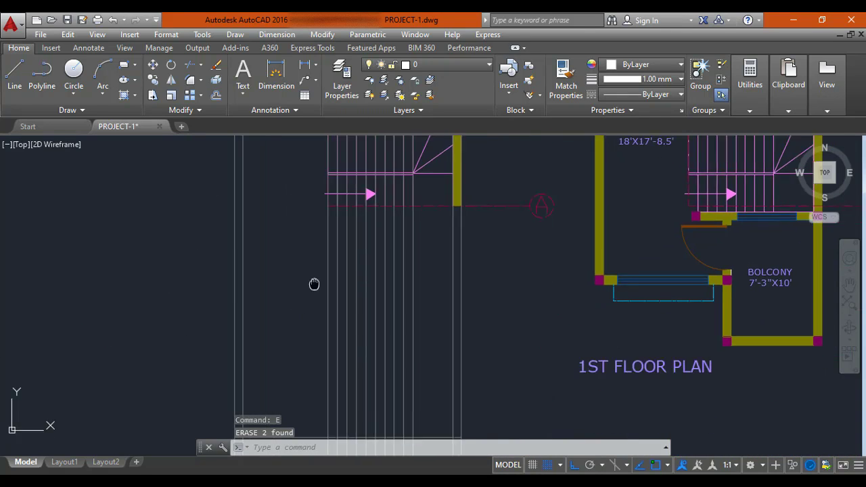
{"action": "scroll", "coordinate": [313, 284], "scroll_direction": "down", "scroll_amount": 4}
{"action": "scroll", "coordinate": [339, 304], "scroll_direction": "up", "scroll_amount": 8}
{"action": "scroll", "coordinate": [333, 261], "scroll_direction": "up", "scroll_amount": 5}
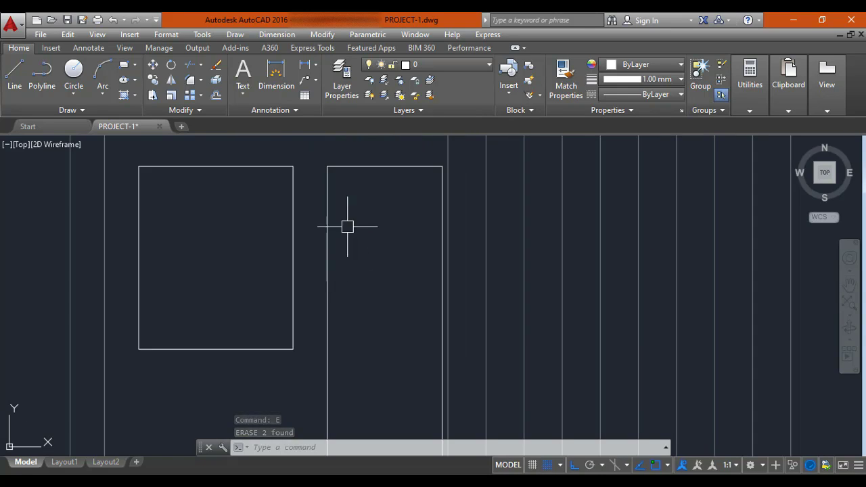
{"action": "scroll", "coordinate": [348, 226], "scroll_direction": "down", "scroll_amount": 3}
{"action": "middle_click_drag", "start_coordinate": [323, 298], "coordinate": [308, 251]}
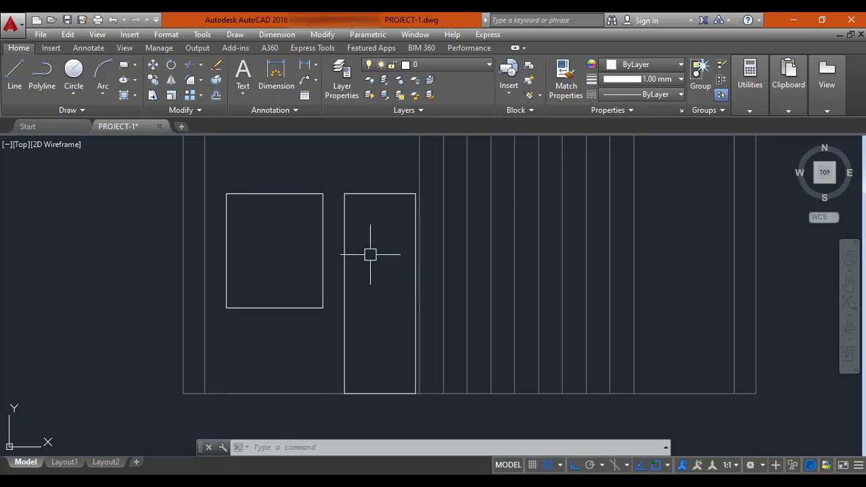
{"action": "scroll", "coordinate": [370, 255], "scroll_direction": "down", "scroll_amount": 2}
{"action": "mouse_move", "coordinate": [367, 250]}
{"action": "middle_mouse_down"}
{"action": "mouse_move", "coordinate": [354, 256]}
{"action": "mouse_move", "coordinate": [350, 284]}
{"action": "mouse_move", "coordinate": [360, 319]}
{"action": "mouse_move", "coordinate": [336, 348]}
{"action": "middle_mouse_up"}
{"action": "scroll", "coordinate": [338, 338], "scroll_direction": "down", "scroll_amount": 2}
{"action": "scroll", "coordinate": [342, 315], "scroll_direction": "up", "scroll_amount": 2}
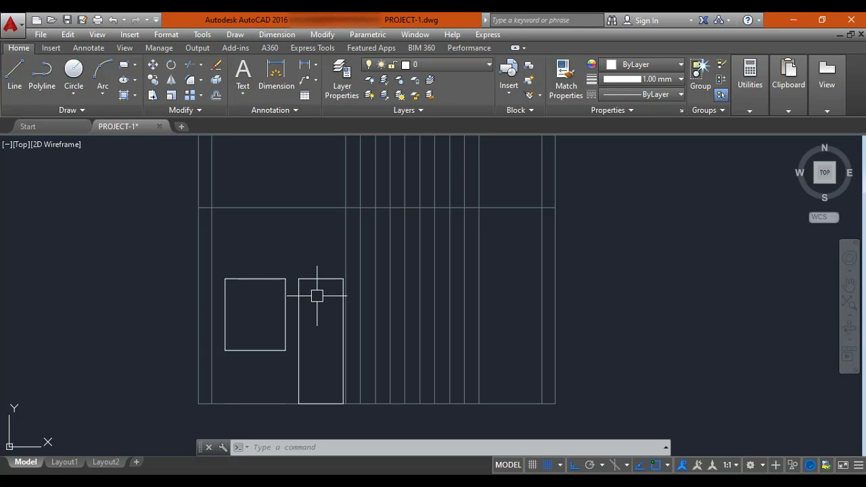
{"action": "middle_click_drag", "start_coordinate": [299, 250], "coordinate": [303, 273]}
Step: Highlight the horizontal storey height line above the window and door to point it out
{"action": "left_click", "coordinate": [272, 231]}
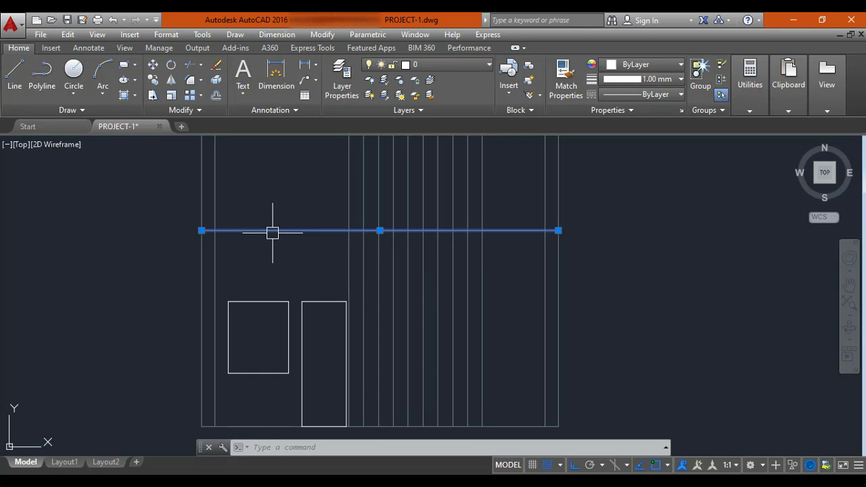
{"action": "key", "text": "Delete"}
{"action": "key", "text": "Escape"}
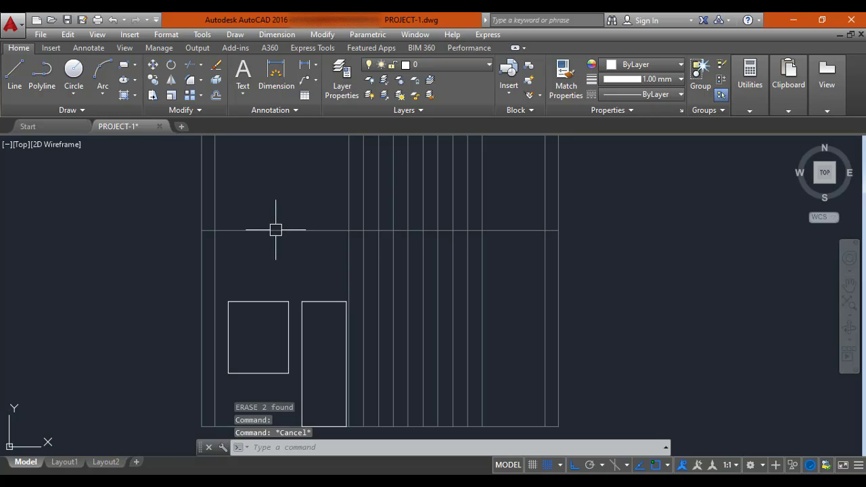
{"action": "left_click", "coordinate": [276, 231]}
{"action": "key", "text": "Escape"}
{"action": "left_click", "coordinate": [286, 231]}
{"action": "key", "text": "Escape"}
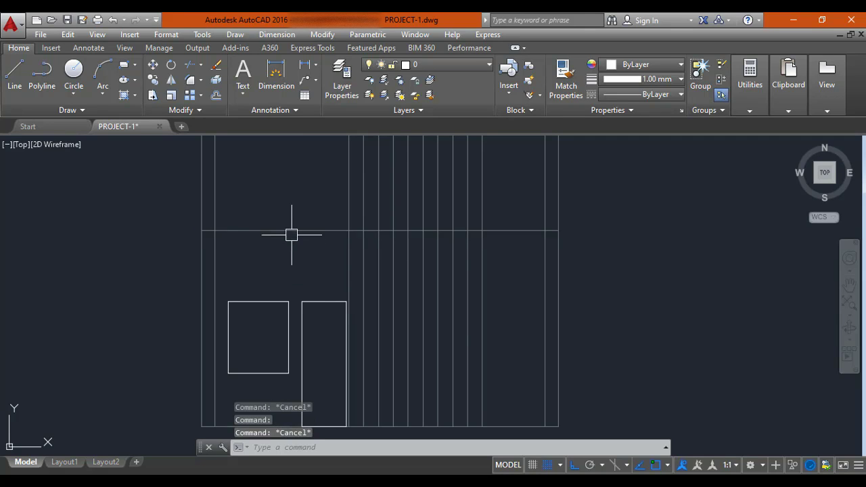
{"action": "left_click", "coordinate": [291, 231]}
{"action": "key", "text": "Escape"}
{"action": "left_click", "coordinate": [292, 231]}
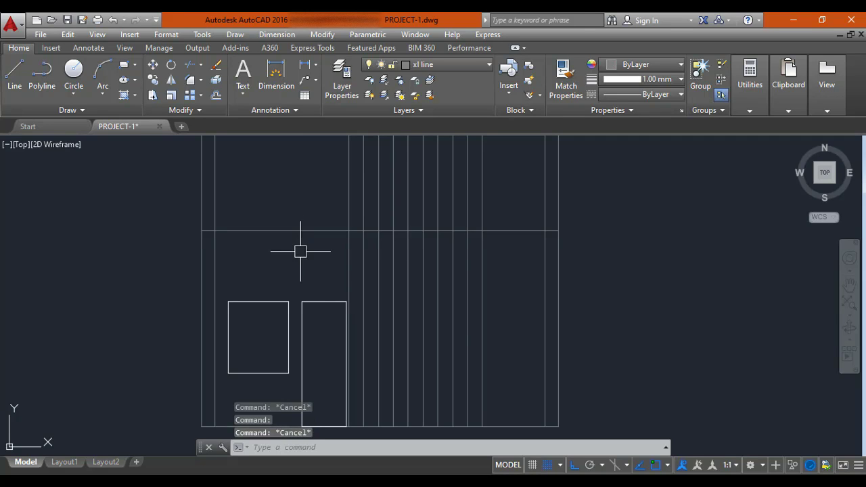
{"action": "left_click", "coordinate": [298, 230]}
{"action": "key", "text": "Escape"}
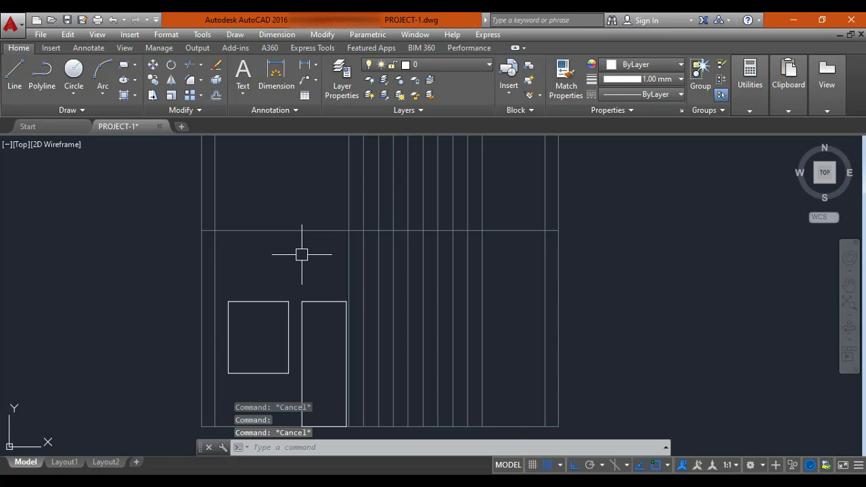
Step: Offset the horizontal storey height line 5 inches downward to form the slab's underside
{"action": "type", "text": "o"}
{"action": "key", "text": "Return"}
{"action": "type", "text": "5"}
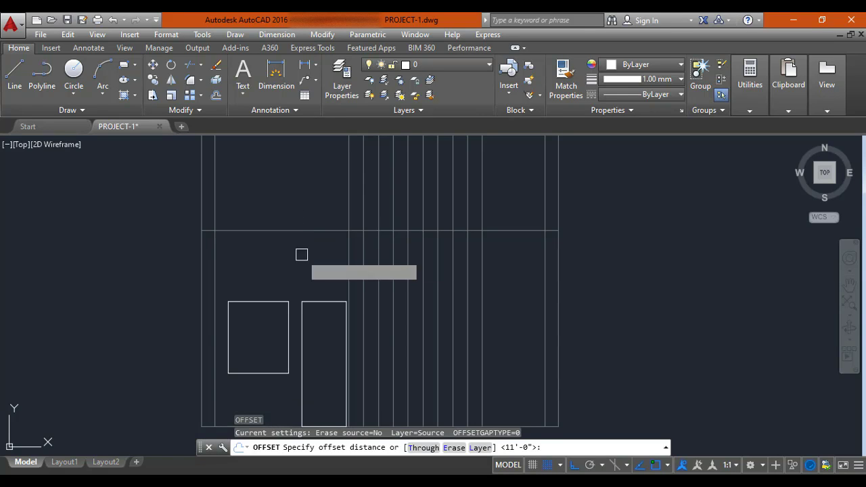
{"action": "key", "text": "Return"}
{"action": "left_click", "coordinate": [299, 231]}
{"action": "left_click", "coordinate": [302, 261]}
{"action": "key", "text": "Escape"}
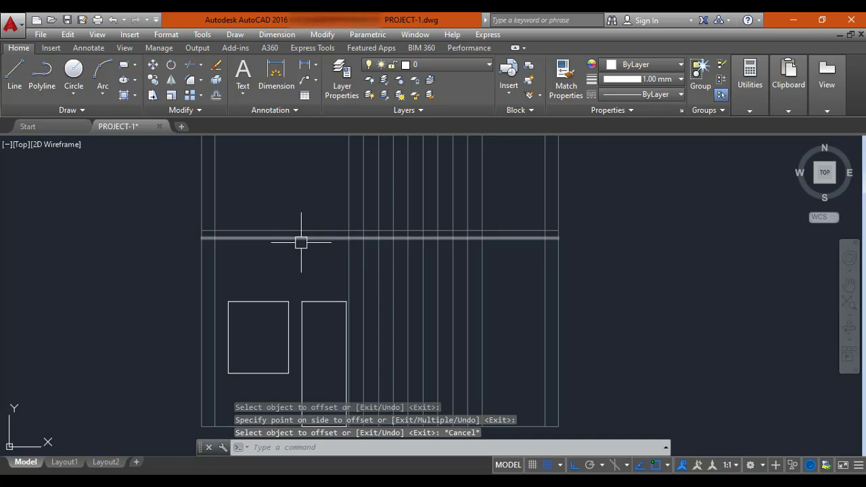
Step: Examine the slab thickness between the storey height line and its offset copy above the window and door
{"action": "scroll", "coordinate": [302, 241], "scroll_direction": "up", "scroll_amount": 2}
{"action": "scroll", "coordinate": [199, 239], "scroll_direction": "up", "scroll_amount": 2}
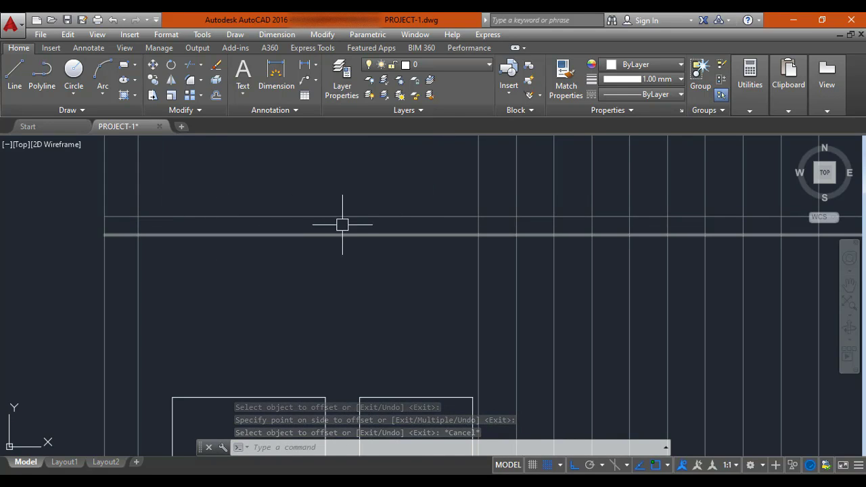
{"action": "scroll", "coordinate": [372, 228], "scroll_direction": "down", "scroll_amount": 2}
{"action": "scroll", "coordinate": [372, 229], "scroll_direction": "up", "scroll_amount": 2}
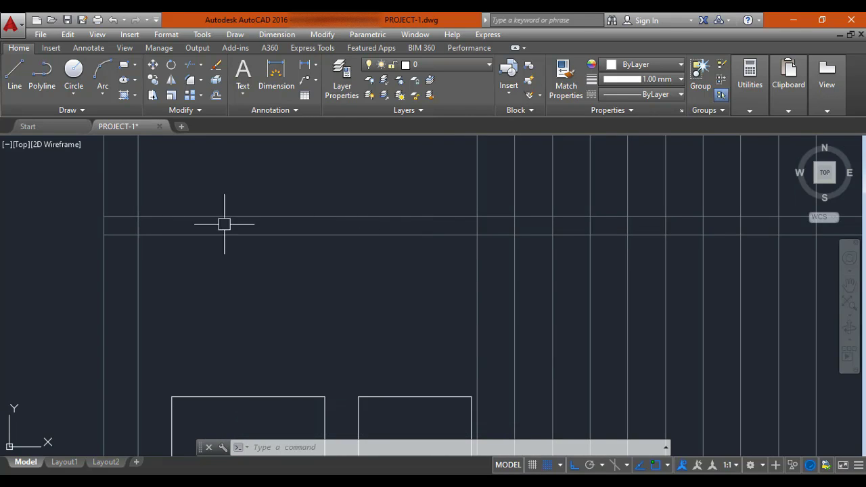
{"action": "scroll", "coordinate": [230, 238], "scroll_direction": "down", "scroll_amount": 3}
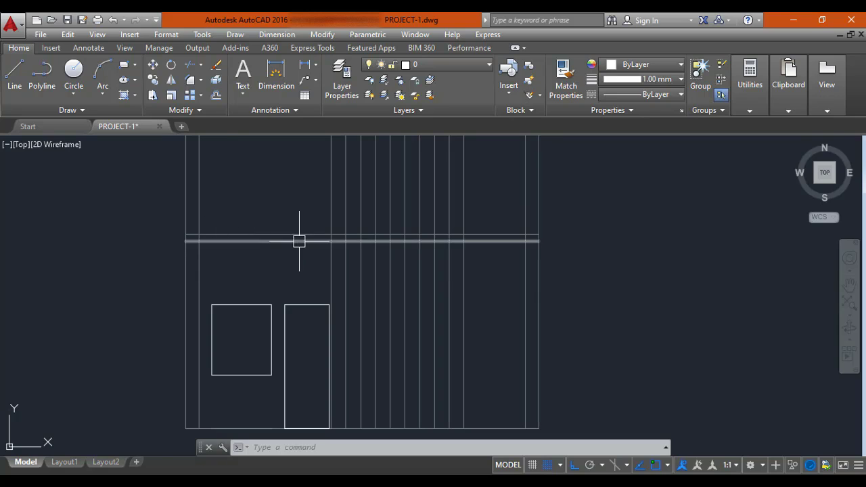
{"action": "middle_click_drag", "start_coordinate": [263, 253], "coordinate": [209, 236]}
{"action": "scroll", "coordinate": [315, 297], "scroll_direction": "down", "scroll_amount": 2}
{"action": "scroll", "coordinate": [273, 282], "scroll_direction": "up", "scroll_amount": 5}
{"action": "scroll", "coordinate": [301, 275], "scroll_direction": "down", "scroll_amount": 3}
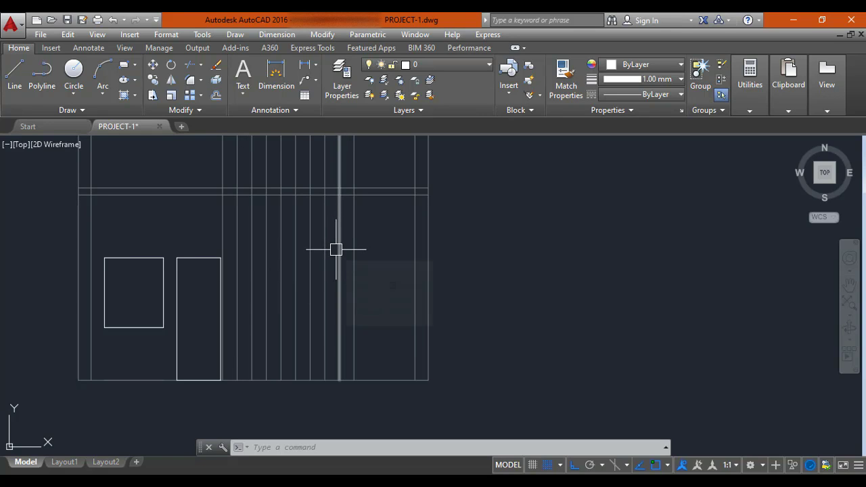
Step: Erase the two diagonal winder lines from the stair landing in the plan with the projection lines
{"action": "scroll", "coordinate": [336, 248], "scroll_direction": "down", "scroll_amount": 3}
{"action": "middle_click_drag", "start_coordinate": [336, 249], "coordinate": [320, 329]}
{"action": "scroll", "coordinate": [340, 223], "scroll_direction": "up", "scroll_amount": 4}
{"action": "middle_click_drag", "start_coordinate": [370, 192], "coordinate": [356, 241]}
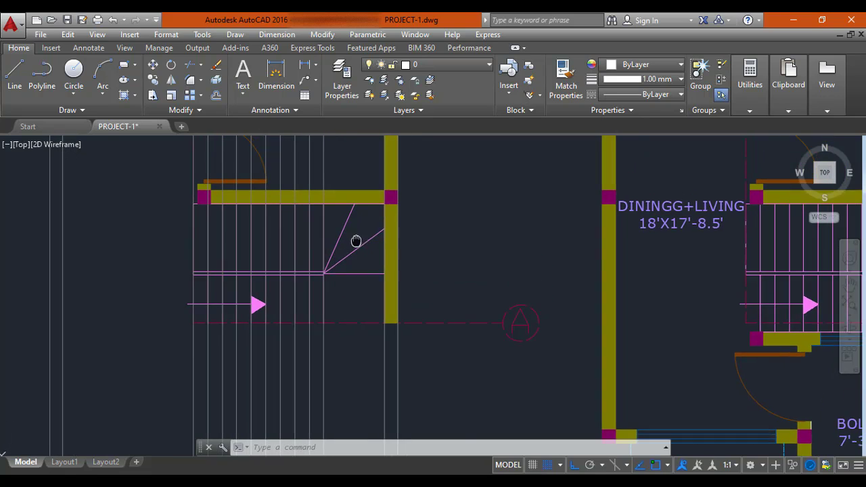
{"action": "scroll", "coordinate": [379, 227], "scroll_direction": "up", "scroll_amount": 2}
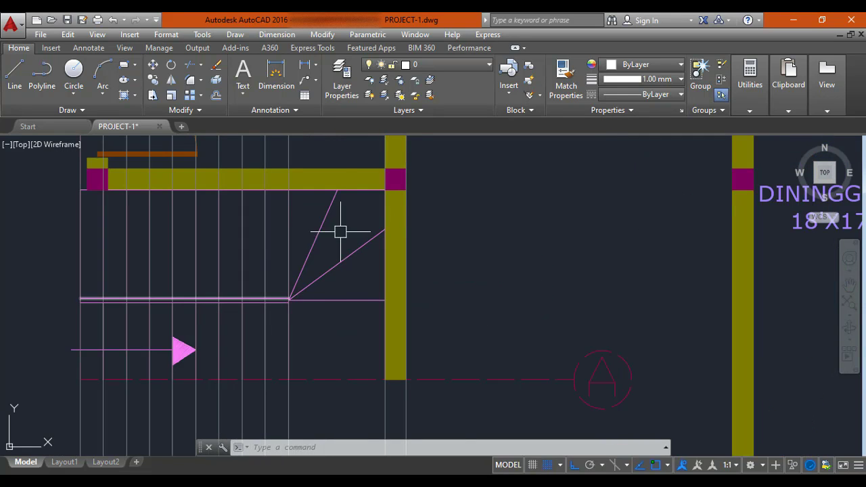
{"action": "left_click", "coordinate": [332, 196]}
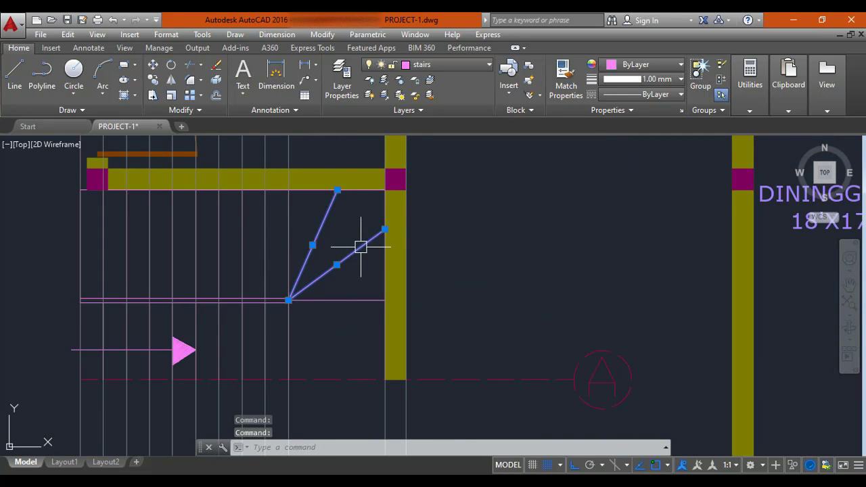
{"action": "type", "text": "E"}
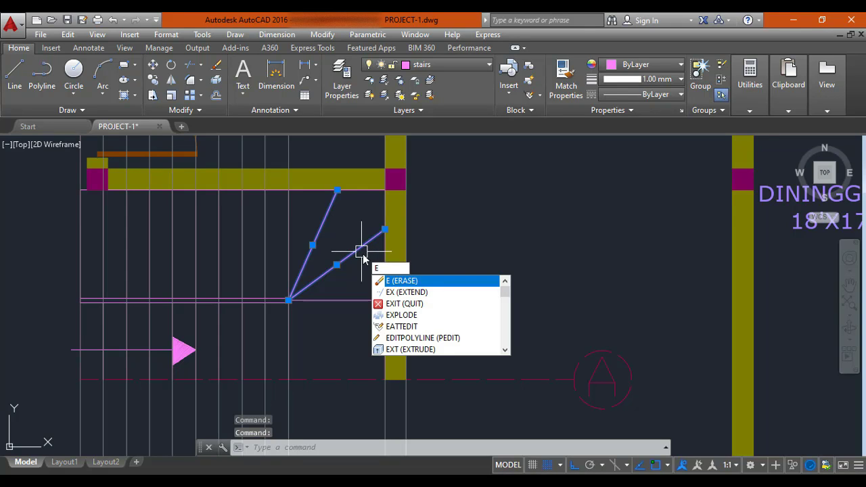
{"action": "key", "text": "Return"}
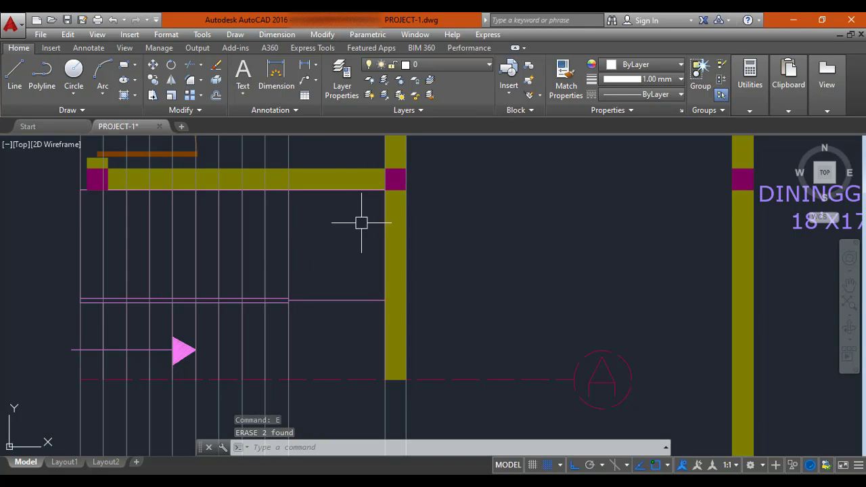
{"action": "key", "text": "Escape"}
Step: Trace the stair projection lines between the plan's stair flight and the section view below it
{"action": "scroll", "coordinate": [332, 228], "scroll_direction": "down", "scroll_amount": 4}
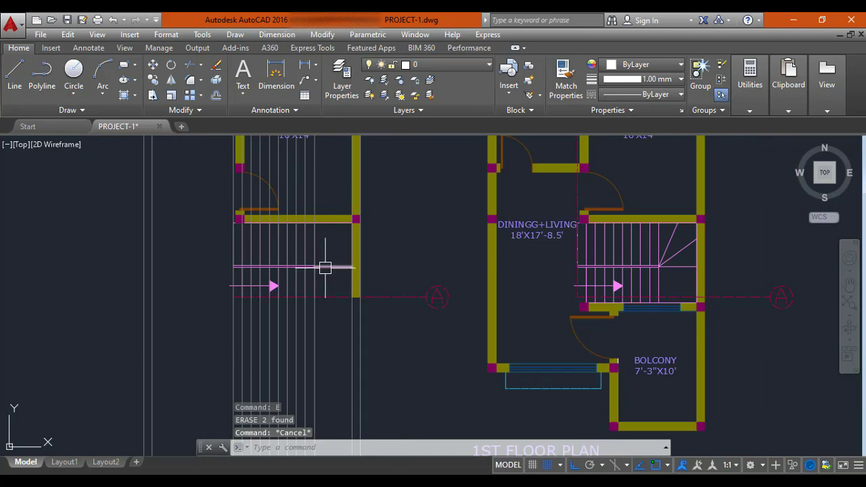
{"action": "mouse_move", "coordinate": [325, 266]}
{"action": "middle_mouse_down"}
{"action": "mouse_move", "coordinate": [300, 173]}
{"action": "mouse_move", "coordinate": [325, 155]}
{"action": "middle_mouse_up"}
{"action": "middle_click_drag", "start_coordinate": [310, 239], "coordinate": [341, 158]}
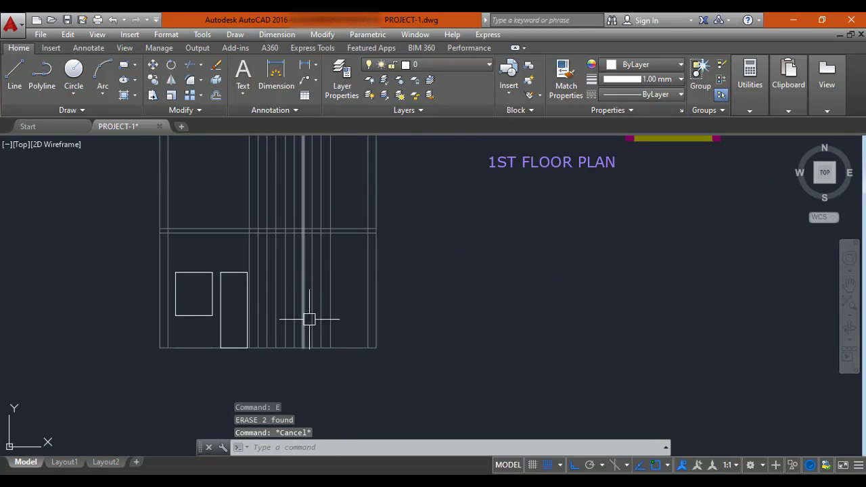
{"action": "middle_click_drag", "start_coordinate": [351, 257], "coordinate": [326, 389]}
{"action": "middle_click_drag", "start_coordinate": [321, 217], "coordinate": [321, 325]}
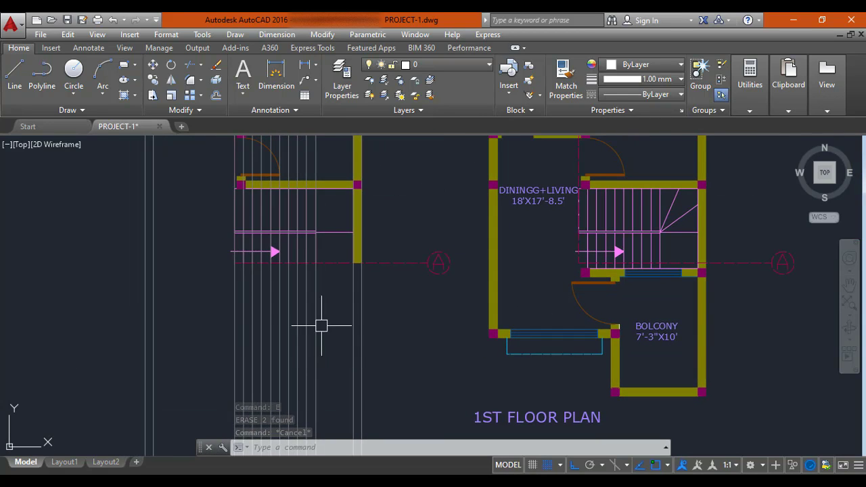
{"action": "scroll", "coordinate": [239, 252], "scroll_direction": "up", "scroll_amount": 2}
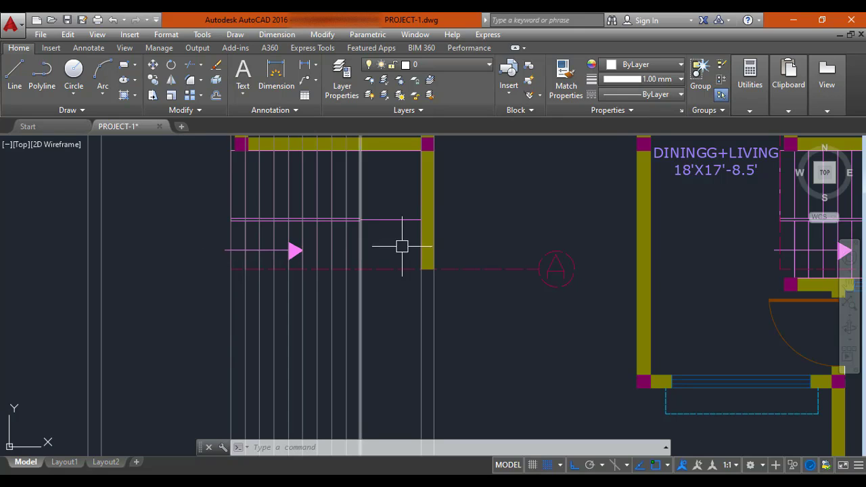
{"action": "middle_click_drag", "start_coordinate": [583, 249], "coordinate": [447, 271]}
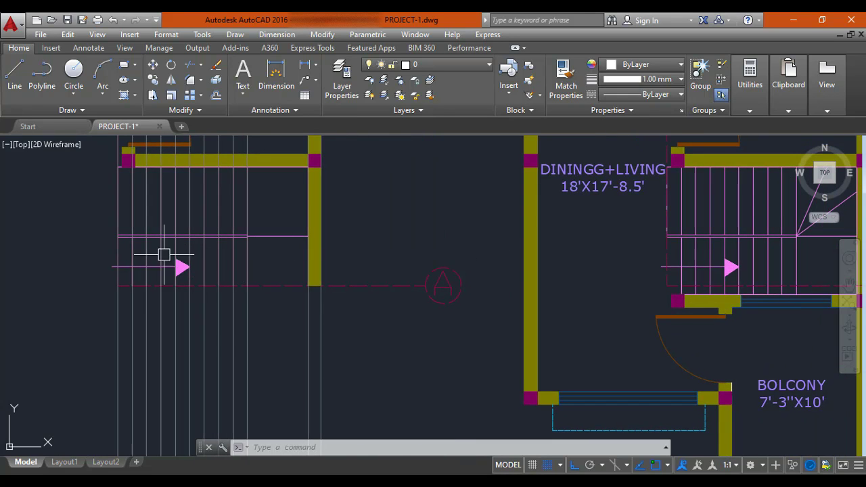
{"action": "middle_click_drag", "start_coordinate": [223, 255], "coordinate": [252, 261]}
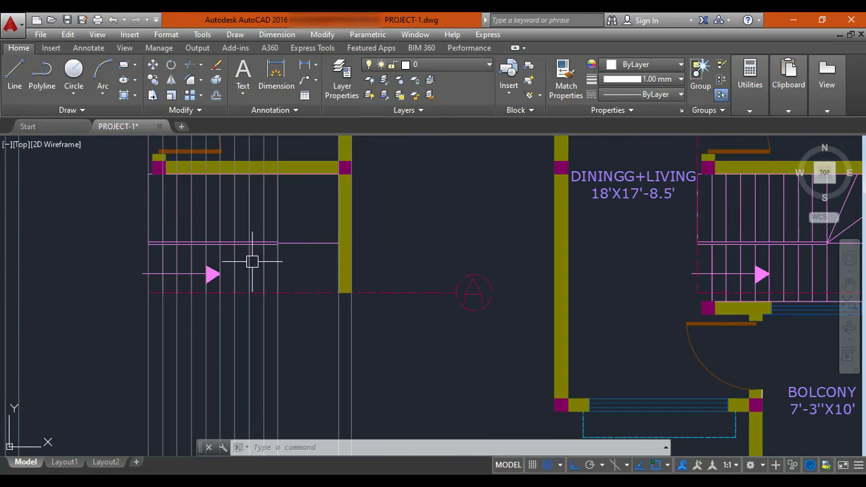
Step: Erase the two diagonal winder lines from the stair landing in the 1st floor plan
{"action": "middle_click_drag", "start_coordinate": [469, 239], "coordinate": [192, 229]}
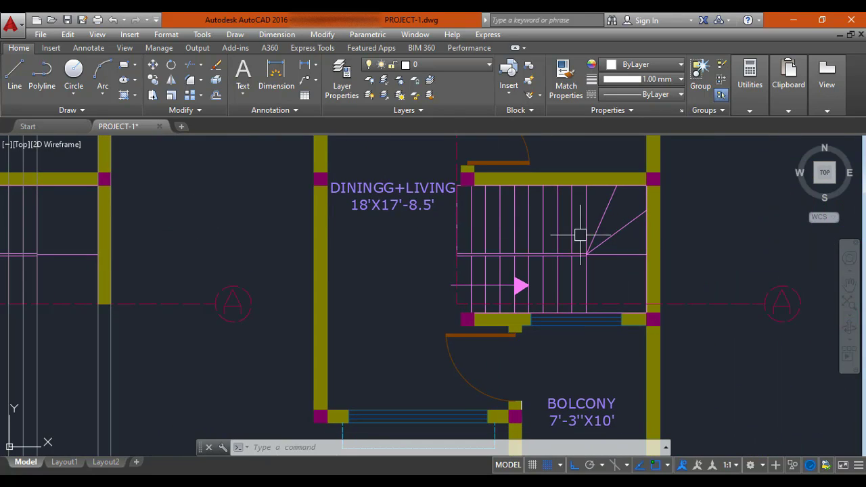
{"action": "middle_click_drag", "start_coordinate": [580, 235], "coordinate": [547, 256]}
{"action": "scroll", "coordinate": [530, 238], "scroll_direction": "up", "scroll_amount": 2}
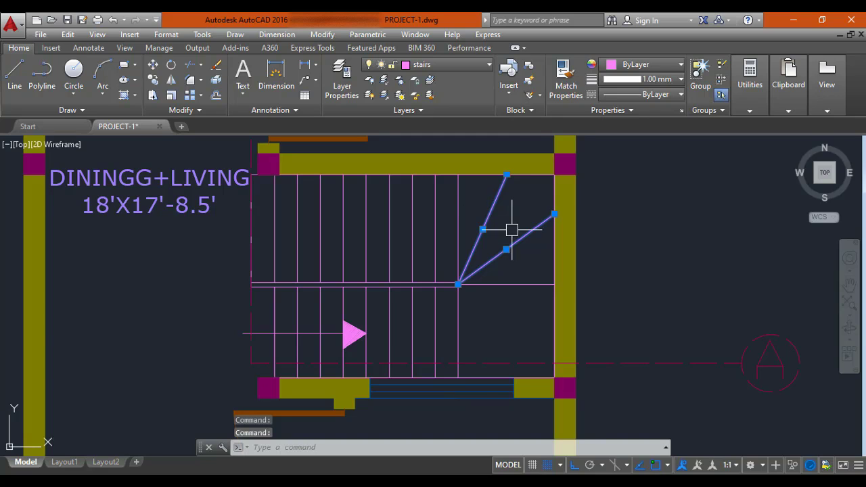
{"action": "scroll", "coordinate": [499, 211], "scroll_direction": "down", "scroll_amount": 4}
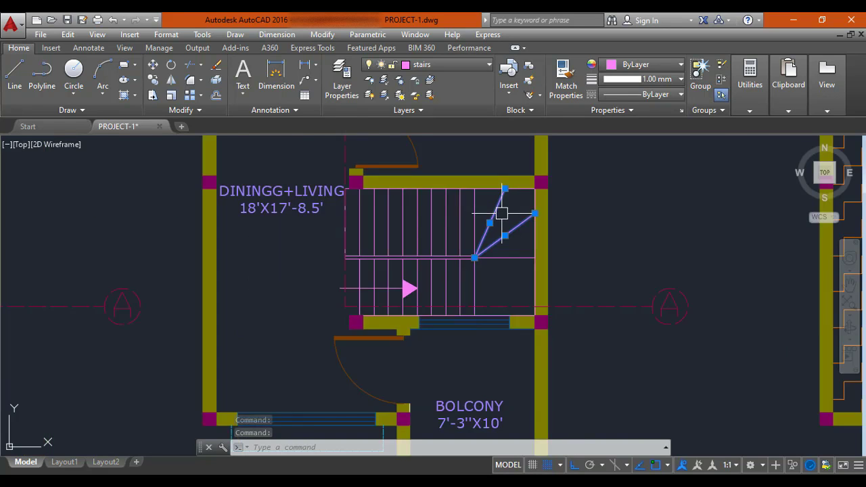
{"action": "middle_click_drag", "start_coordinate": [397, 362], "coordinate": [428, 263]}
{"action": "middle_click_drag", "start_coordinate": [275, 319], "coordinate": [331, 191]}
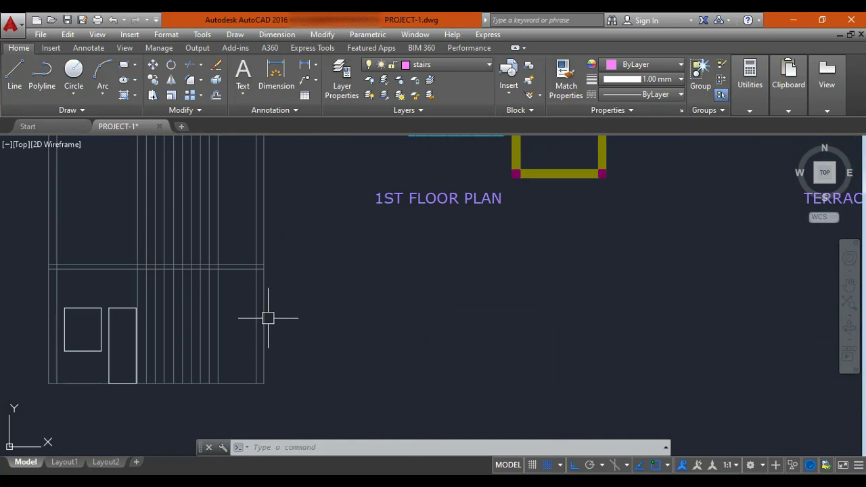
{"action": "middle_click_drag", "start_coordinate": [272, 318], "coordinate": [216, 427]}
{"action": "middle_click_drag", "start_coordinate": [306, 299], "coordinate": [255, 395]}
{"action": "scroll", "coordinate": [474, 194], "scroll_direction": "up", "scroll_amount": 2}
{"action": "middle_click_drag", "start_coordinate": [475, 187], "coordinate": [474, 209]}
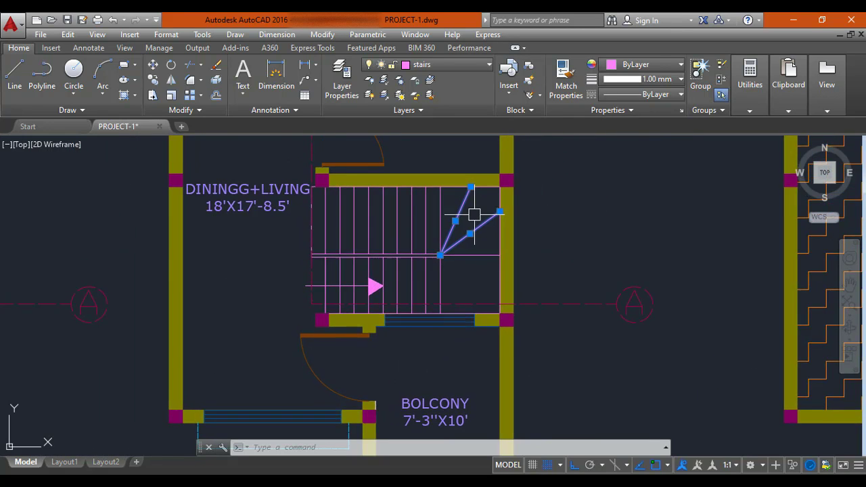
{"action": "scroll", "coordinate": [463, 213], "scroll_direction": "up", "scroll_amount": 2}
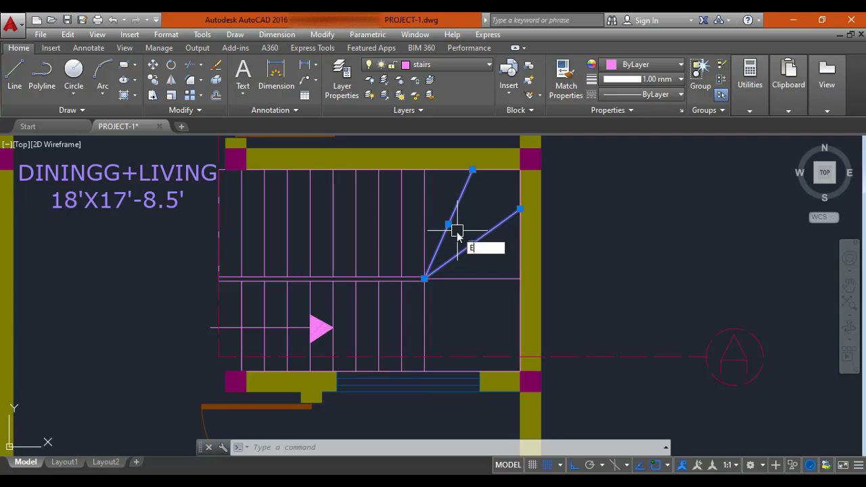
{"action": "key", "text": "Escape"}
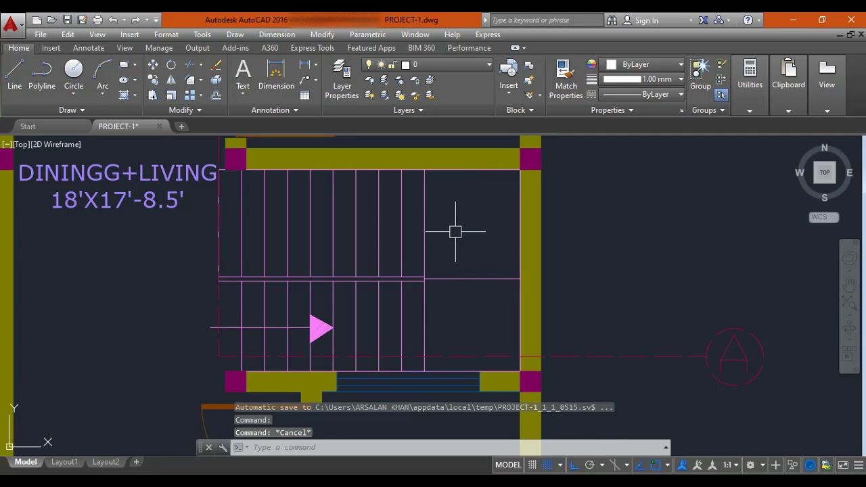
Step: Count the stair risers along both flights in the 1st floor plan
{"action": "middle_click_drag", "start_coordinate": [455, 231], "coordinate": [479, 209]}
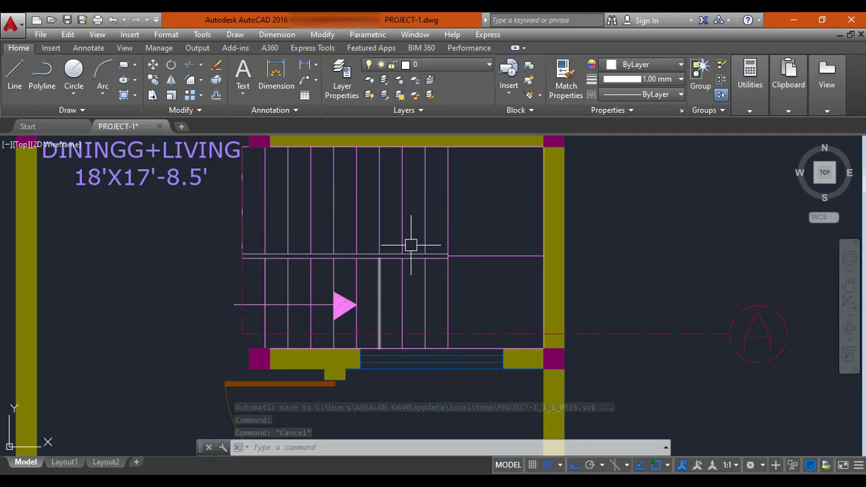
{"action": "middle_click_drag", "start_coordinate": [411, 245], "coordinate": [416, 219]}
{"action": "scroll", "coordinate": [311, 276], "scroll_direction": "up", "scroll_amount": 3}
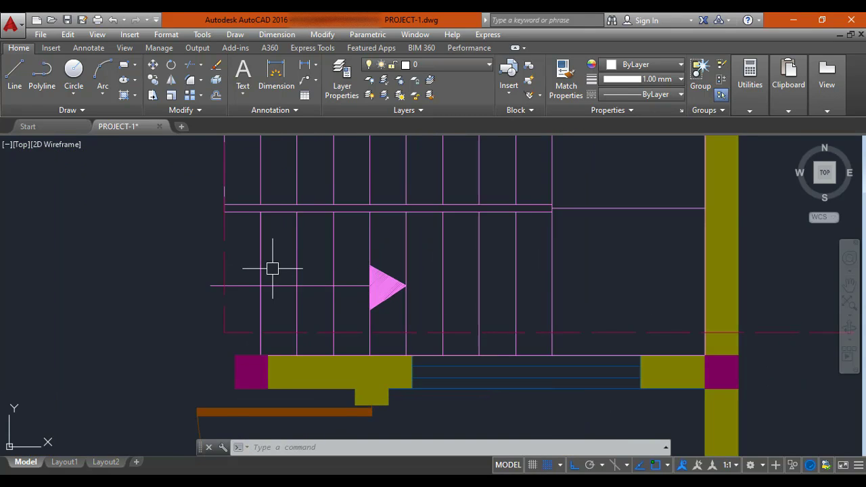
{"action": "scroll", "coordinate": [270, 266], "scroll_direction": "down", "scroll_amount": 3}
{"action": "middle_click_drag", "start_coordinate": [286, 273], "coordinate": [318, 281]}
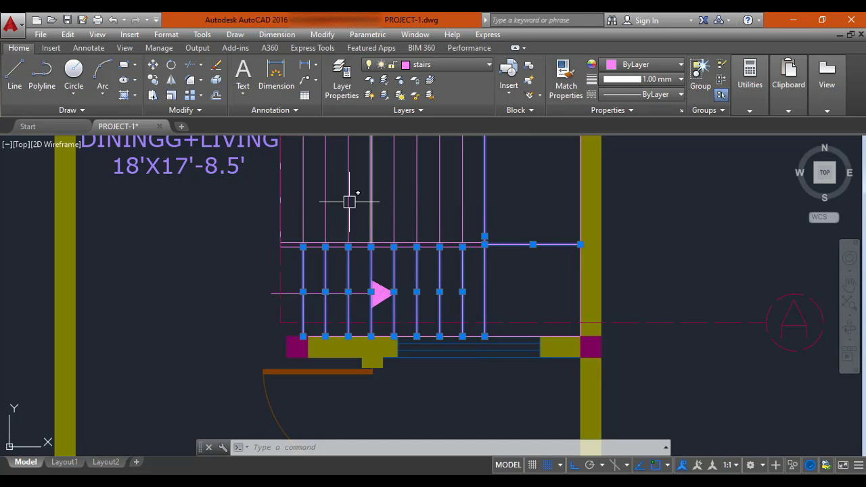
{"action": "scroll", "coordinate": [283, 220], "scroll_direction": "down", "scroll_amount": 8}
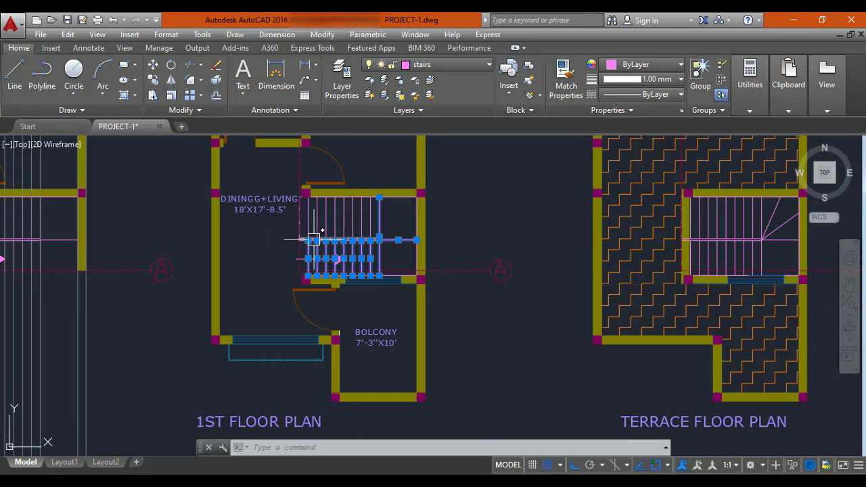
{"action": "scroll", "coordinate": [322, 299], "scroll_direction": "up", "scroll_amount": 2}
{"action": "key", "text": "Escape"}
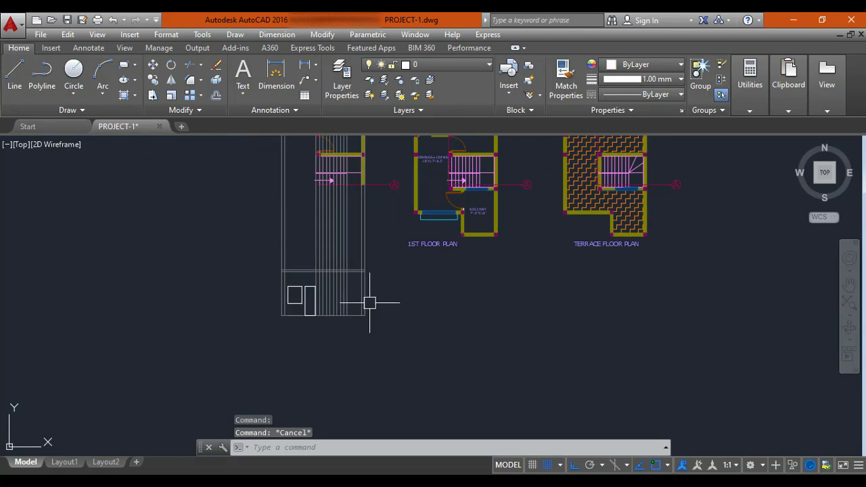
Step: Make xl line the current layer for the stair construction lines in the section
{"action": "scroll", "coordinate": [366, 291], "scroll_direction": "up", "scroll_amount": 6}
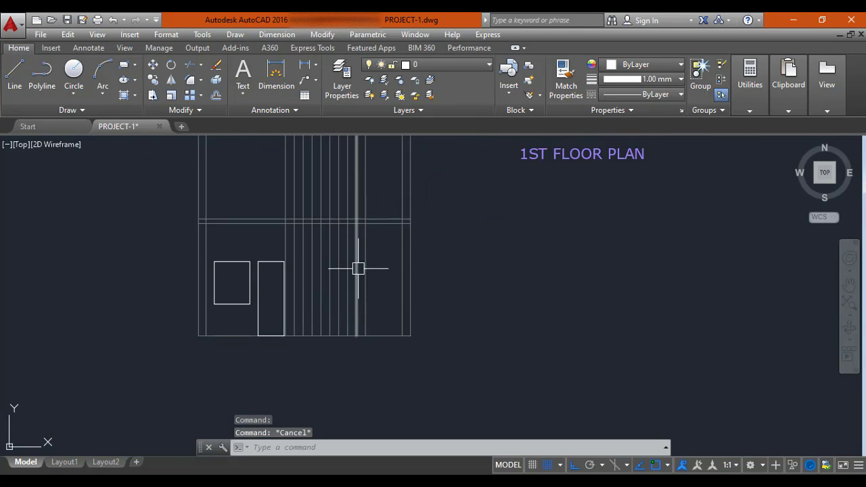
{"action": "left_click", "coordinate": [421, 63]}
{"action": "left_click", "coordinate": [430, 308]}
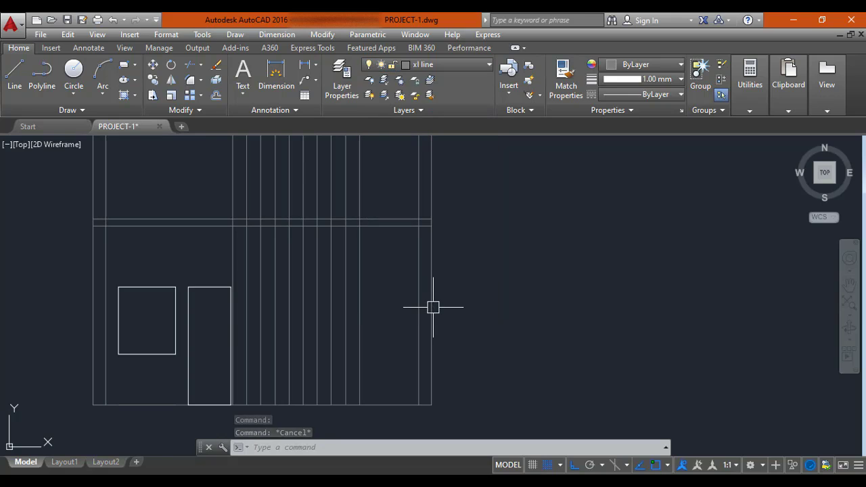
Step: Draw a vertical line along the inner face of the section's right wall, from the slab's upper line to the ground line
{"action": "type", "text": "l"}
{"action": "key", "text": "Return"}
{"action": "middle_click_drag", "start_coordinate": [412, 253], "coordinate": [445, 246]}
{"action": "scroll", "coordinate": [437, 233], "scroll_direction": "up", "scroll_amount": 4}
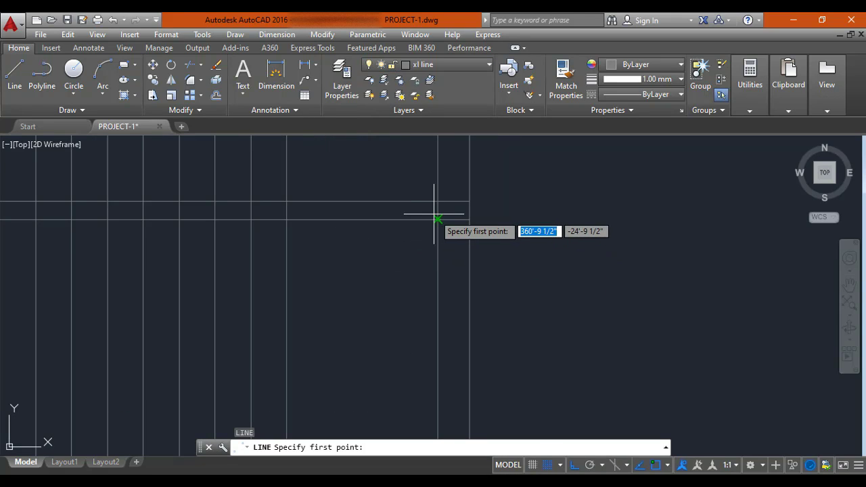
{"action": "scroll", "coordinate": [437, 207], "scroll_direction": "up", "scroll_amount": 4}
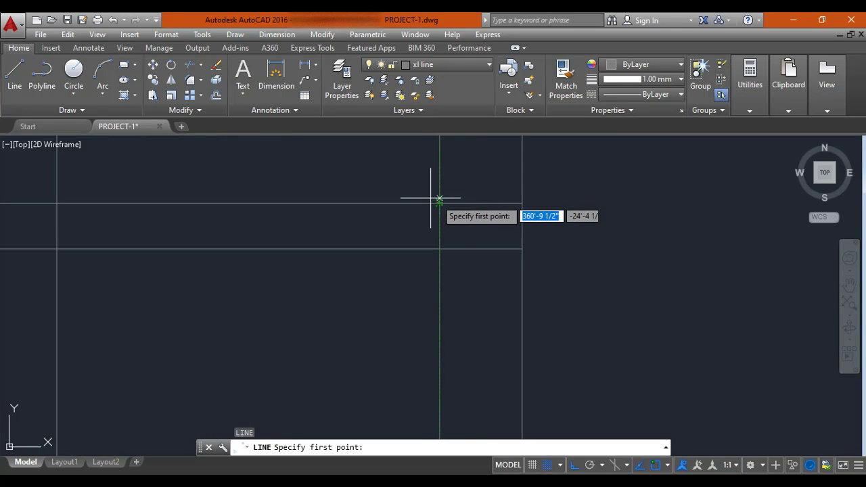
{"action": "left_click", "coordinate": [440, 203]}
{"action": "scroll", "coordinate": [440, 201], "scroll_direction": "down", "scroll_amount": 8}
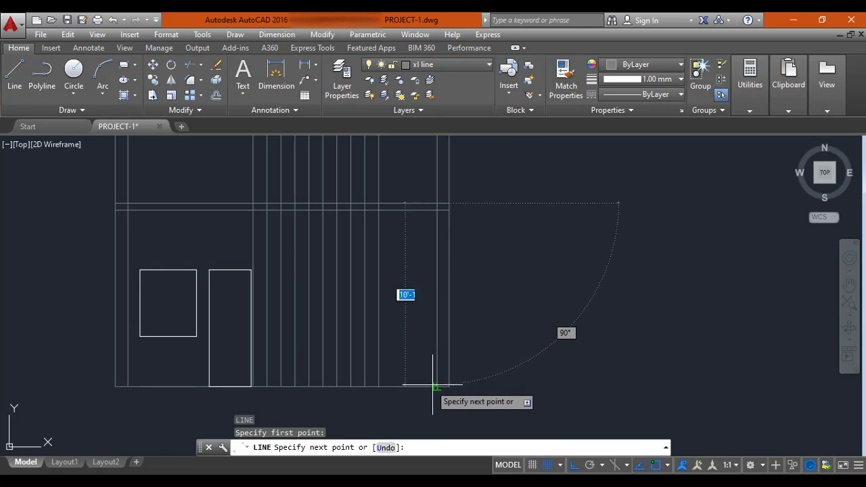
{"action": "left_click", "coordinate": [437, 386]}
{"action": "key", "text": "Escape"}
{"action": "left_click", "coordinate": [437, 307]}
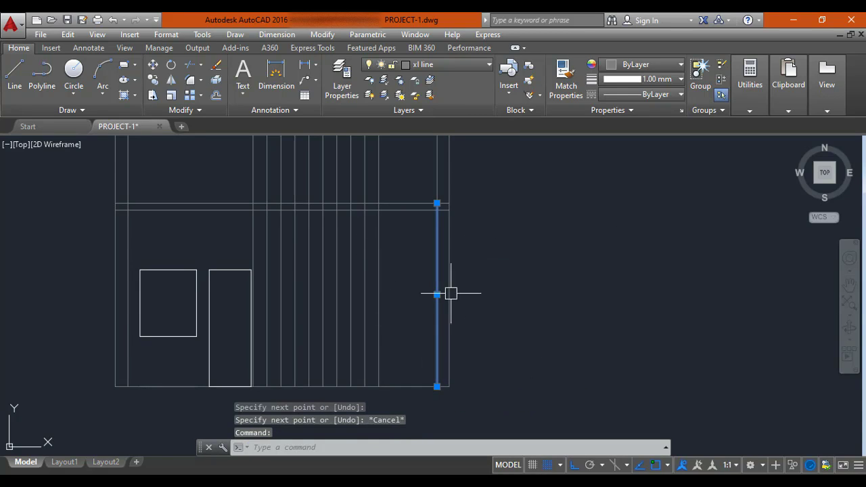
{"action": "key", "text": "Escape"}
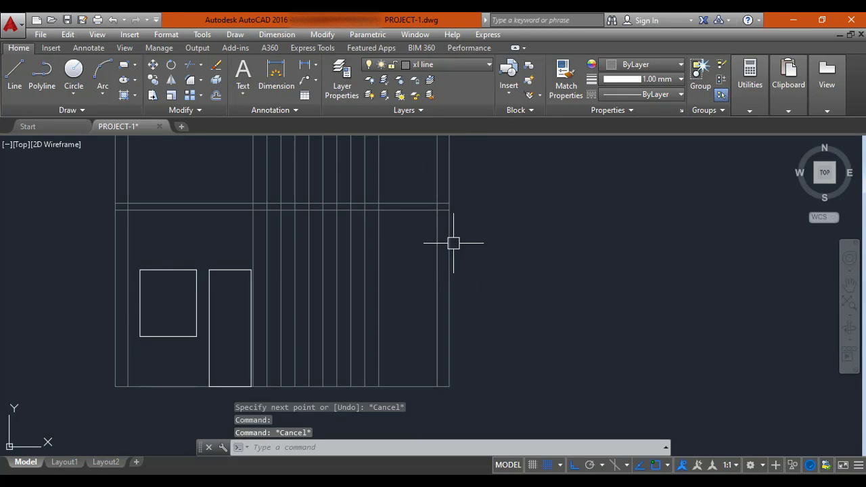
Step: Divide the new vertical wall line into 20 equal segments for the stair risers
{"action": "type", "text": "d"}
{"action": "key", "text": "BackSpace"}
{"action": "key", "text": "Escape"}
{"action": "type", "text": "DIV"}
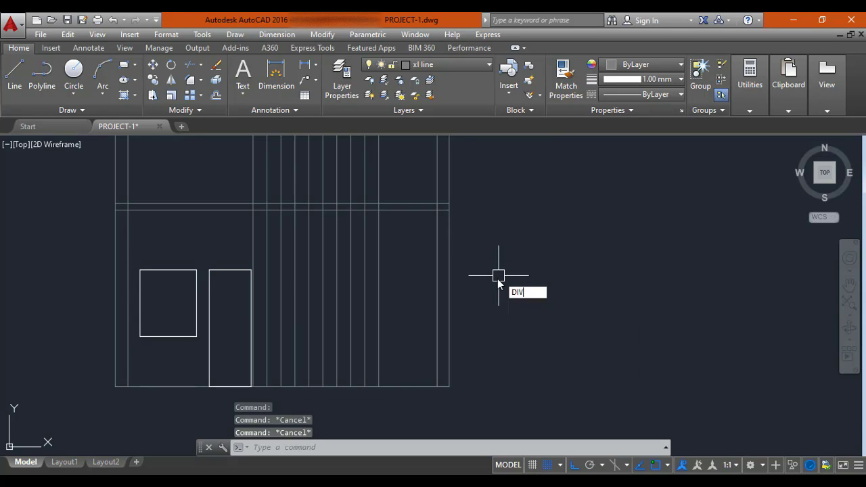
{"action": "key", "text": "Return"}
{"action": "left_click", "coordinate": [435, 251]}
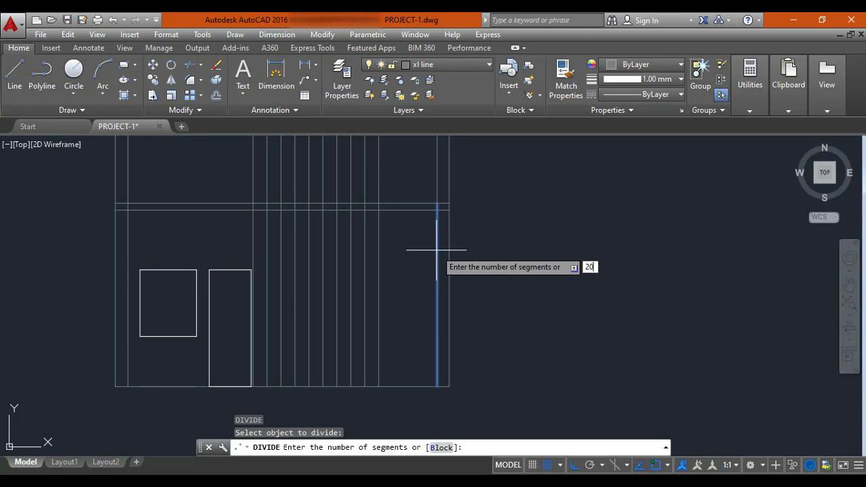
{"action": "key", "text": "Return"}
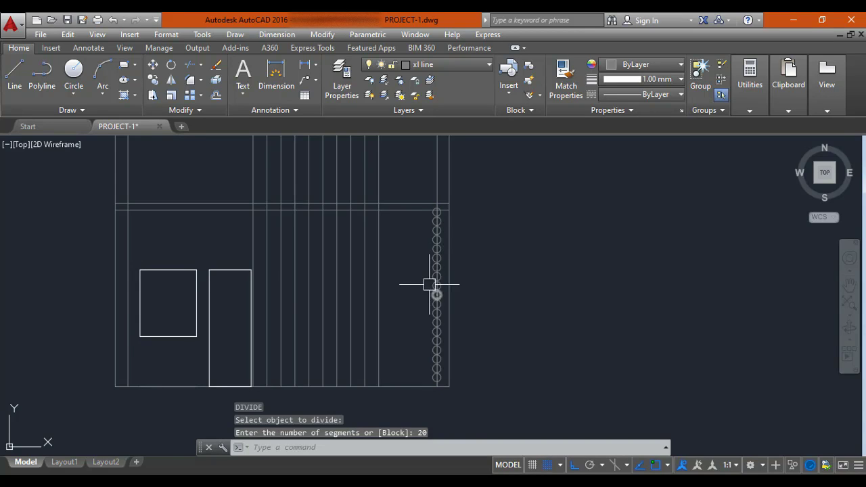
Step: Examine the division points along the wall line between the floor slab and the ground line
{"action": "scroll", "coordinate": [464, 245], "scroll_direction": "up", "scroll_amount": 2}
{"action": "scroll", "coordinate": [452, 228], "scroll_direction": "down", "scroll_amount": 3}
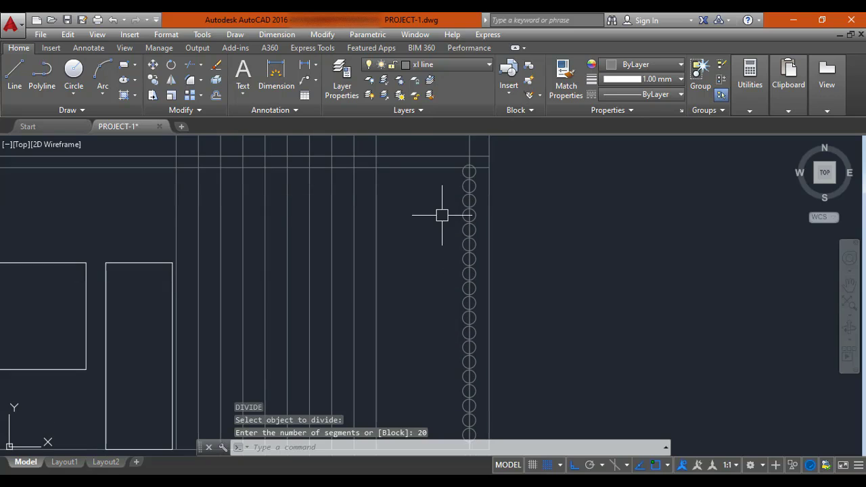
{"action": "scroll", "coordinate": [464, 194], "scroll_direction": "up", "scroll_amount": 2}
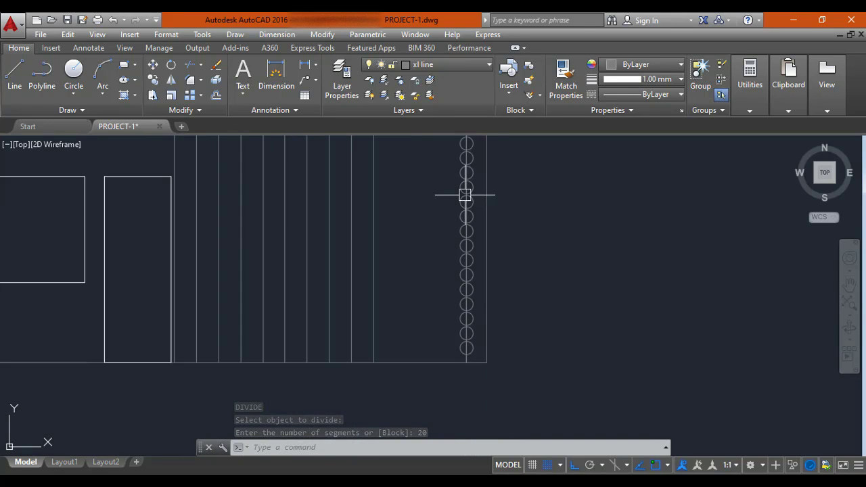
{"action": "mouse_move", "coordinate": [464, 193]}
{"action": "middle_mouse_down"}
{"action": "mouse_move", "coordinate": [466, 284]}
{"action": "mouse_move", "coordinate": [463, 233]}
{"action": "middle_mouse_up"}
{"action": "scroll", "coordinate": [464, 280], "scroll_direction": "down", "scroll_amount": 2}
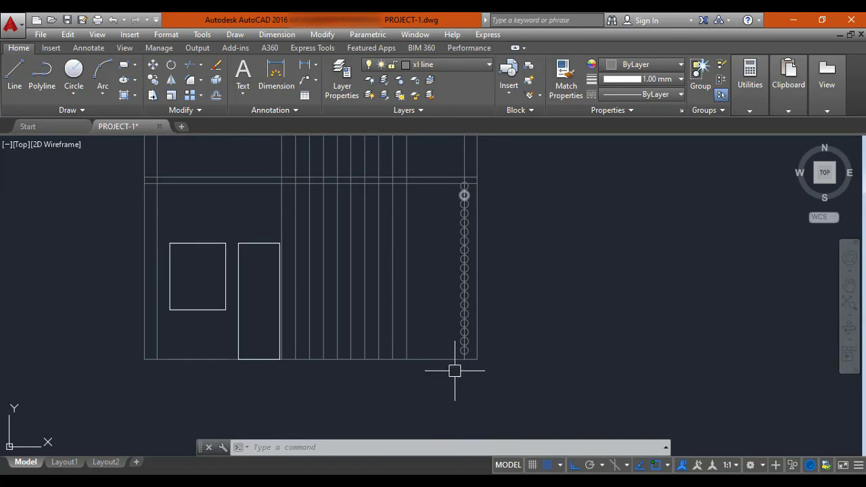
{"action": "scroll", "coordinate": [472, 213], "scroll_direction": "up", "scroll_amount": 4}
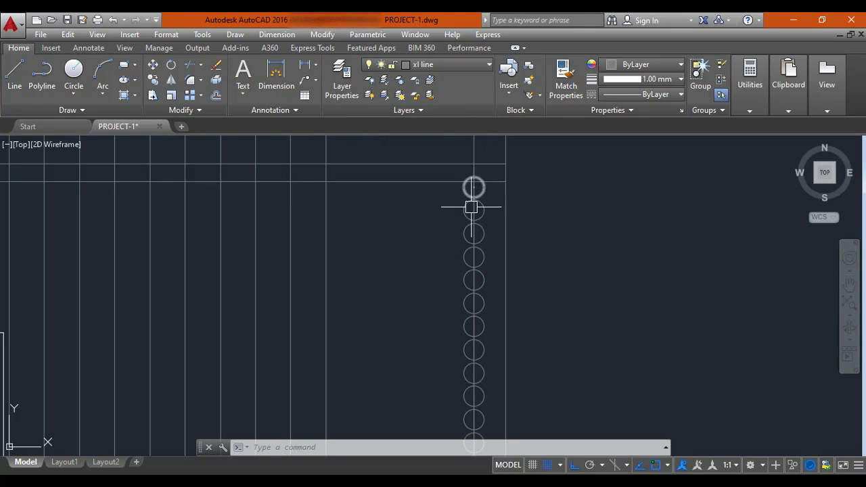
{"action": "scroll", "coordinate": [472, 202], "scroll_direction": "down", "scroll_amount": 2}
{"action": "middle_click_drag", "start_coordinate": [447, 309], "coordinate": [419, 238]}
{"action": "key", "text": "Escape"}
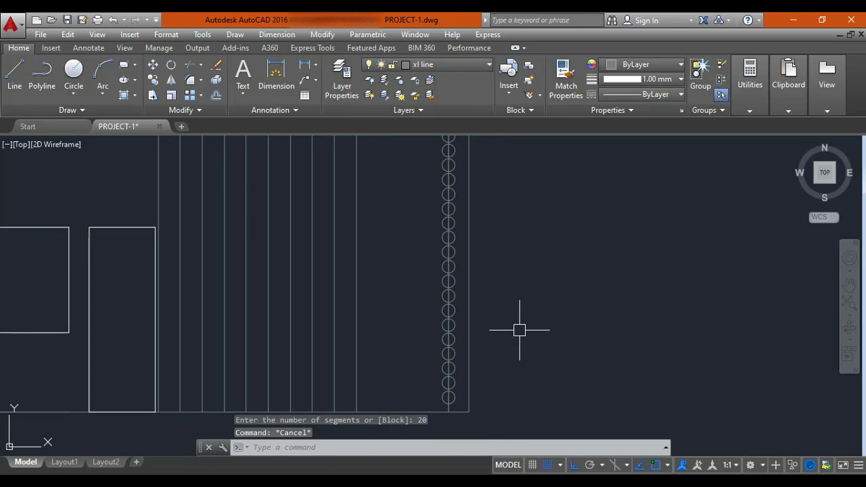
Step: Draw a horizontal riser guide line leftward from the lowest division point, ending short of the stair projection lines
{"action": "type", "text": "l"}
{"action": "key", "text": "Return"}
{"action": "middle_click_drag", "start_coordinate": [487, 350], "coordinate": [522, 313]}
{"action": "scroll", "coordinate": [480, 361], "scroll_direction": "up", "scroll_amount": 5}
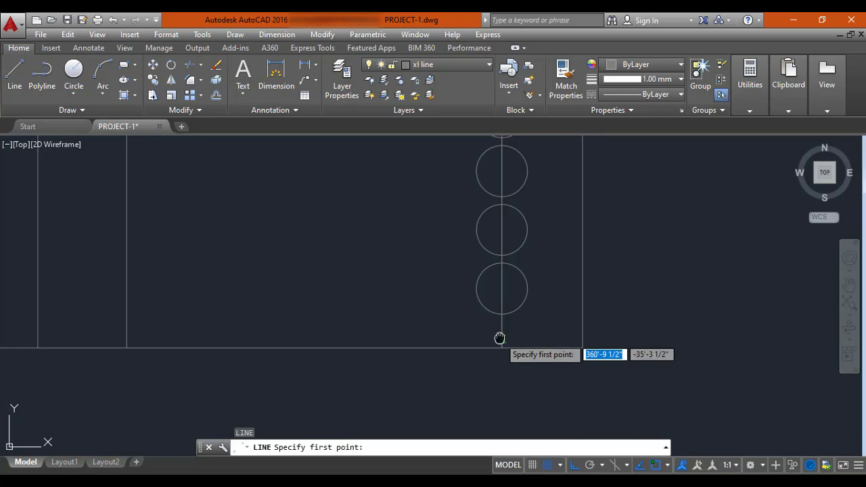
{"action": "scroll", "coordinate": [500, 338], "scroll_direction": "up", "scroll_amount": 1}
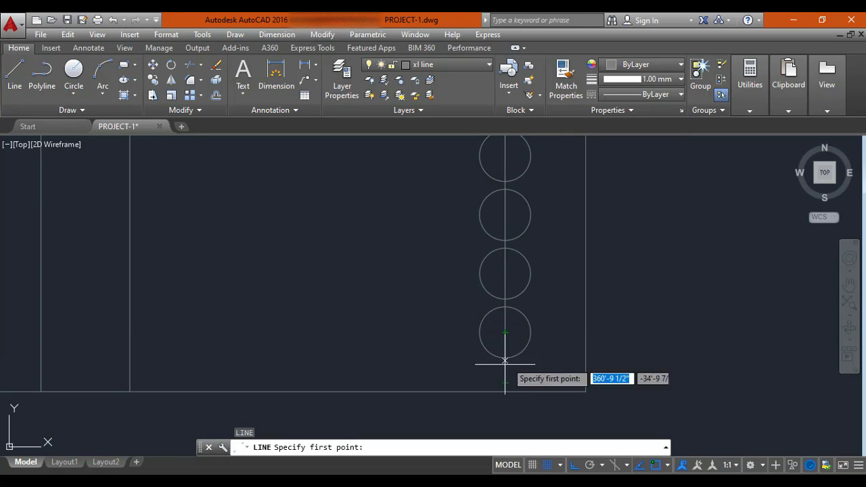
{"action": "scroll", "coordinate": [506, 331], "scroll_direction": "up", "scroll_amount": 4}
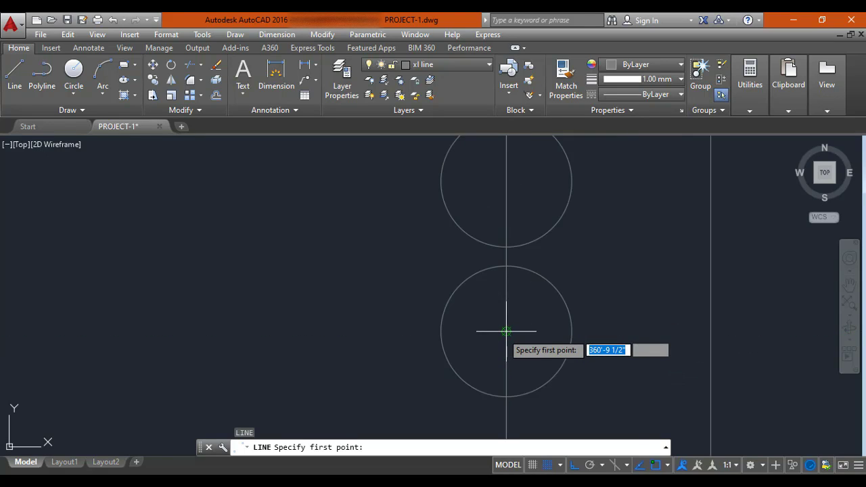
{"action": "left_click", "coordinate": [506, 332]}
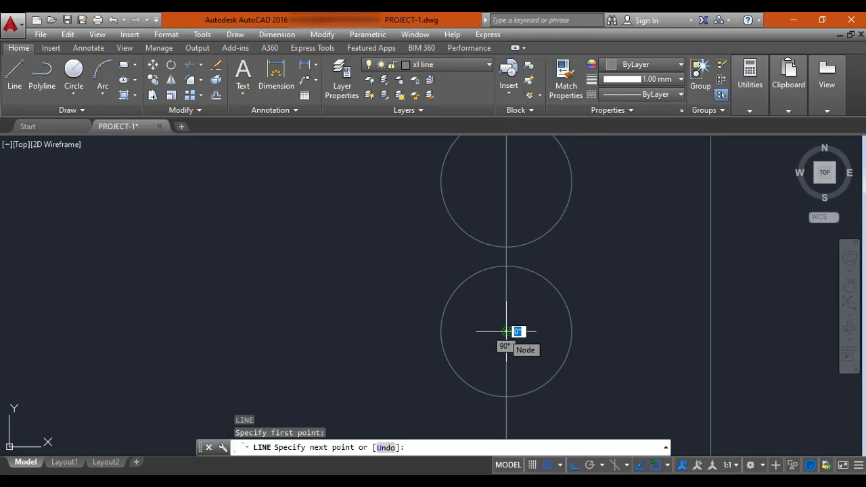
{"action": "scroll", "coordinate": [506, 332], "scroll_direction": "down", "scroll_amount": 4}
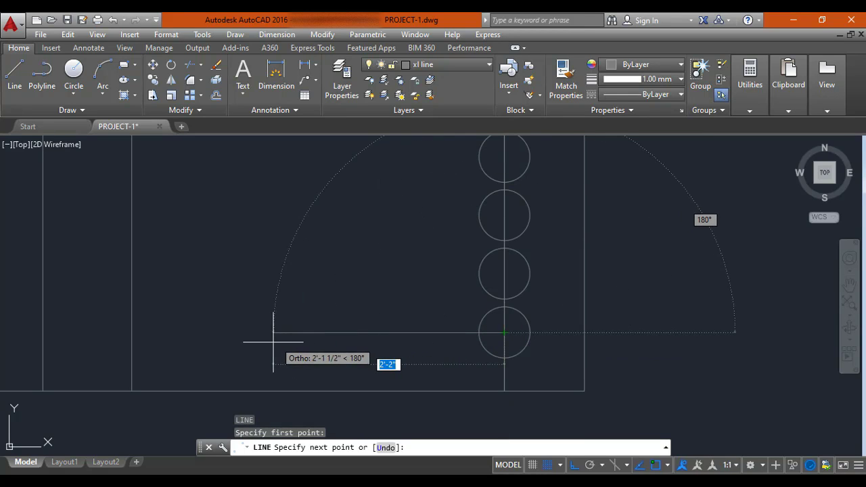
{"action": "left_click", "coordinate": [238, 333]}
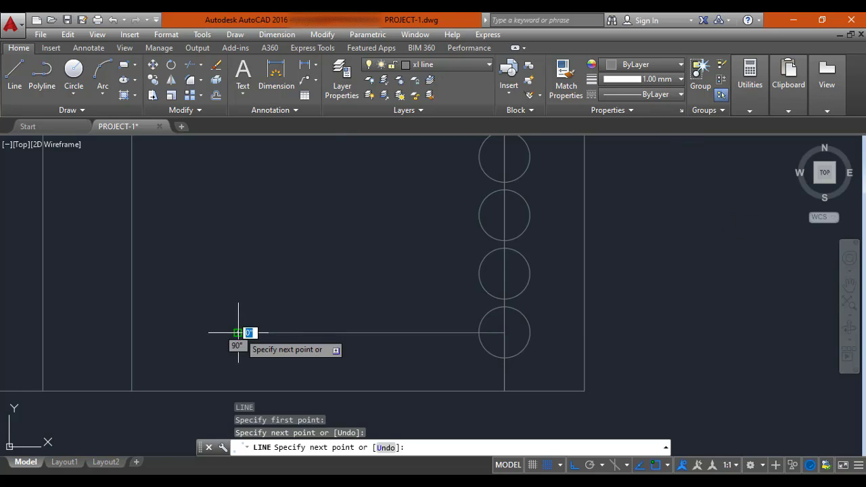
{"action": "key", "text": "Escape"}
Step: Draw horizontal riser guide lines leftward from the second and third lowest division points, ending short of the stair projection lines
{"action": "key", "text": "Return"}
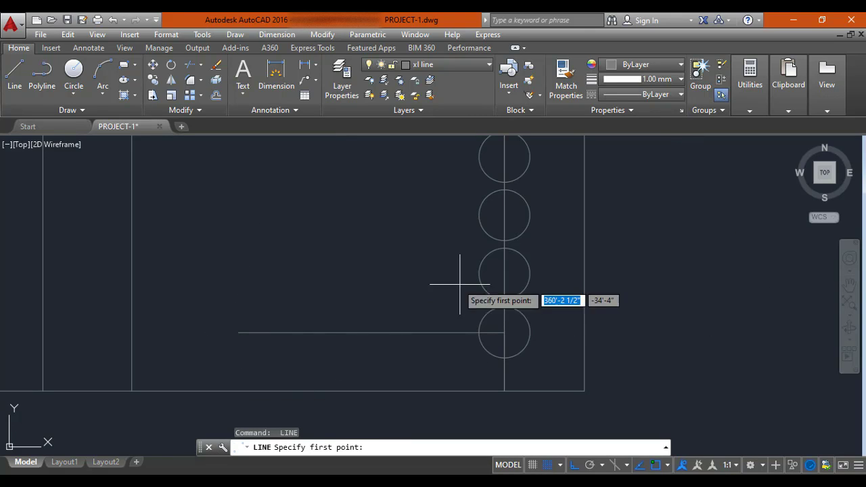
{"action": "left_click", "coordinate": [504, 274]}
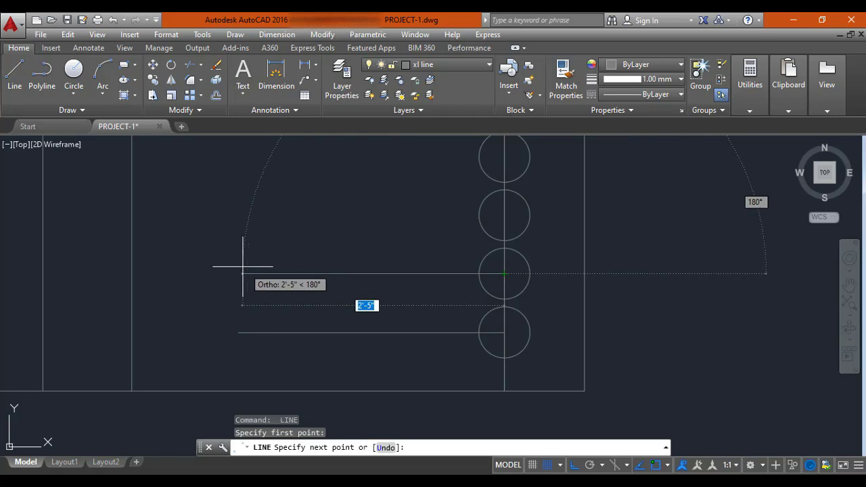
{"action": "key", "text": "Return"}
{"action": "key", "text": "Return"}
{"action": "left_click", "coordinate": [504, 215]}
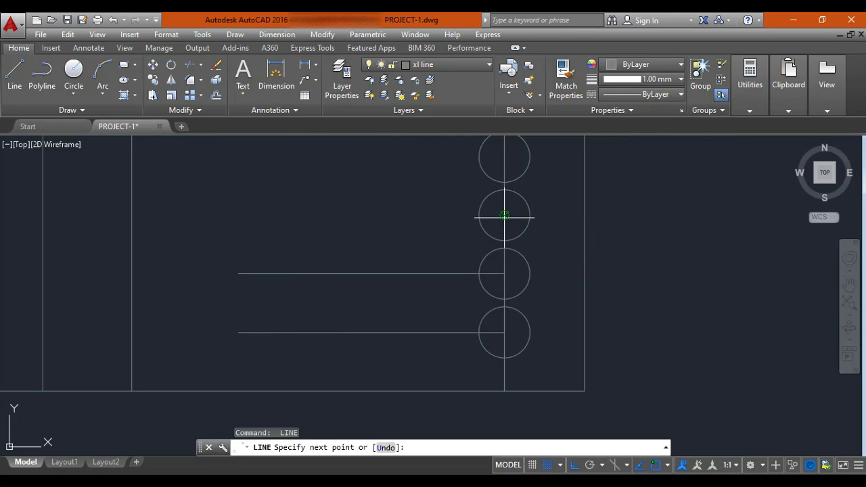
{"action": "left_click", "coordinate": [198, 245]}
{"action": "key", "text": "Return"}
Step: Draw riser guide lines leftward from the fourth and fifth division points above the ground line, short of the stair projection lines
{"action": "scroll", "coordinate": [280, 237], "scroll_direction": "down", "scroll_amount": 2}
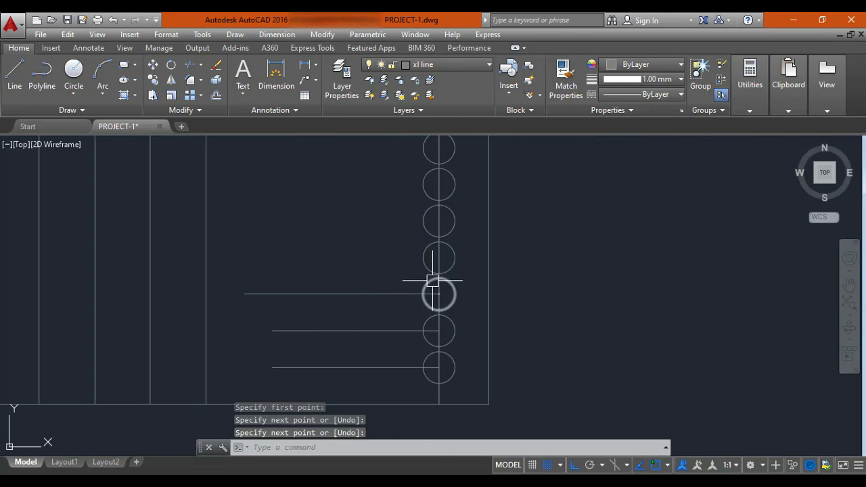
{"action": "scroll", "coordinate": [436, 254], "scroll_direction": "up", "scroll_amount": 2}
{"action": "middle_click_drag", "start_coordinate": [437, 254], "coordinate": [455, 240]}
{"action": "key", "text": "Return"}
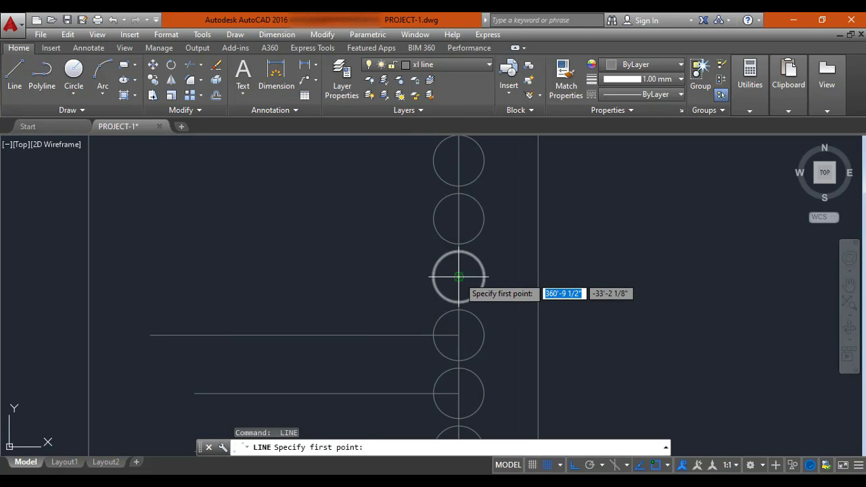
{"action": "left_click", "coordinate": [459, 277]}
{"action": "left_click", "coordinate": [189, 276]}
{"action": "key", "text": "Return"}
{"action": "key", "text": "Return"}
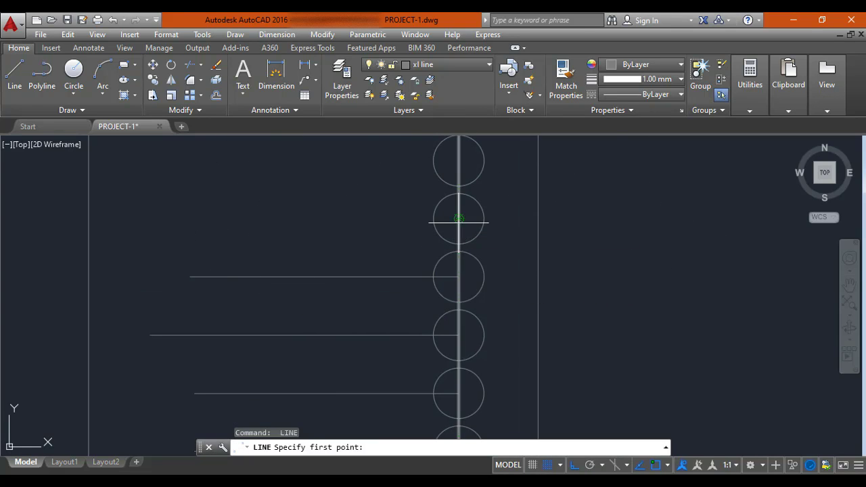
{"action": "left_click", "coordinate": [458, 219]}
{"action": "left_click", "coordinate": [195, 219]}
{"action": "key", "text": "Return"}
Step: Add horizontal riser guide lines leftward from the sixth and seventh division points, stopping before the nearest stair projection line
{"action": "middle_click_drag", "start_coordinate": [263, 220], "coordinate": [294, 315]}
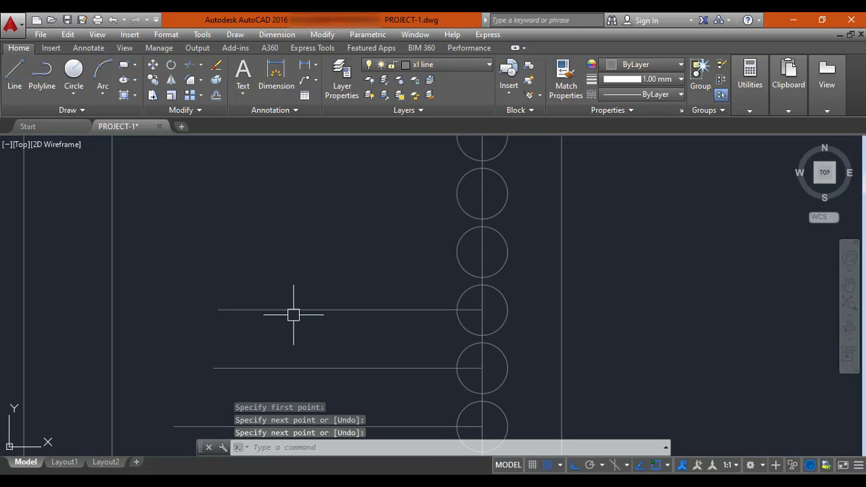
{"action": "key", "text": "Return"}
{"action": "left_click", "coordinate": [480, 251]}
{"action": "left_click", "coordinate": [204, 251]}
{"action": "key", "text": "Return"}
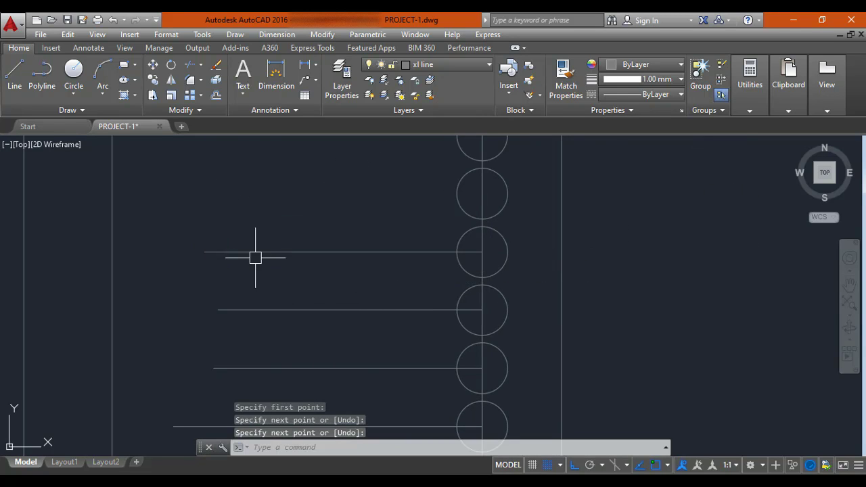
{"action": "middle_click_drag", "start_coordinate": [255, 253], "coordinate": [260, 314]}
{"action": "key", "text": "Return"}
{"action": "left_click", "coordinate": [463, 255]}
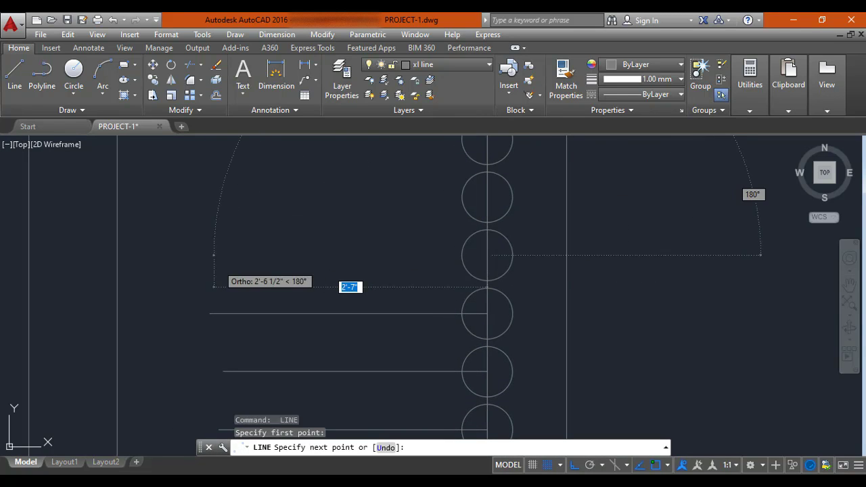
{"action": "left_click", "coordinate": [207, 257]}
{"action": "key", "text": "Return"}
Step: Draw horizontal riser guide lines leftward from the eighth and ninth division points, ending before the stair projection lines
{"action": "middle_click_drag", "start_coordinate": [300, 271], "coordinate": [298, 320]}
{"action": "key", "text": "Return"}
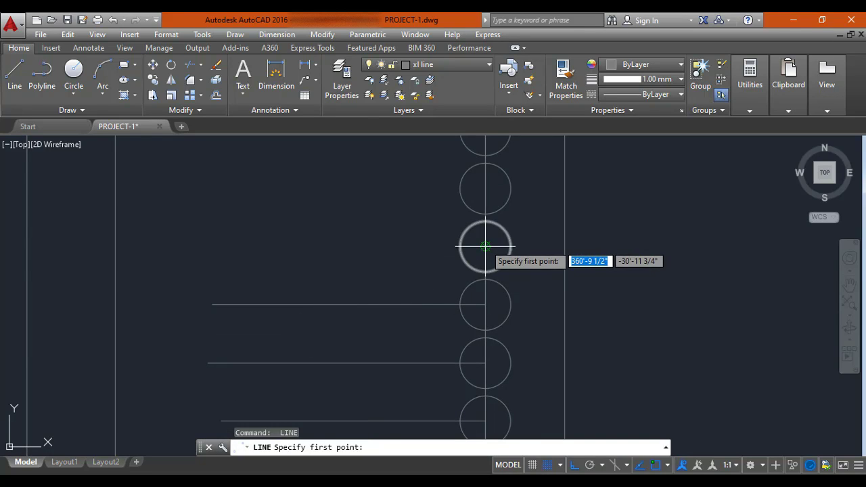
{"action": "left_click", "coordinate": [485, 246]}
{"action": "left_click", "coordinate": [234, 246]}
{"action": "key", "text": "Return"}
{"action": "middle_click_drag", "start_coordinate": [309, 254], "coordinate": [295, 319]}
{"action": "key", "text": "Return"}
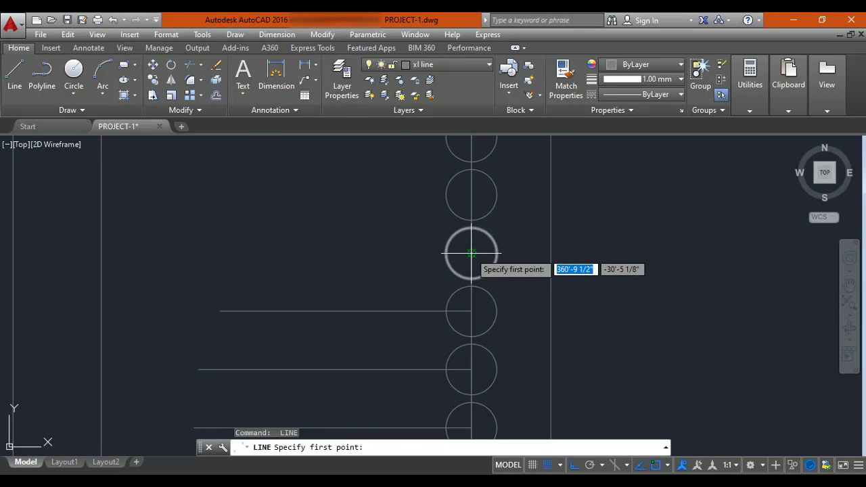
{"action": "left_click", "coordinate": [471, 254]}
{"action": "left_click", "coordinate": [185, 254]}
{"action": "key", "text": "Return"}
Step: Draw horizontal riser guide lines leftward from the tenth and eleventh division points, ending before the stair projection lines
{"action": "middle_click_drag", "start_coordinate": [265, 270], "coordinate": [298, 321]}
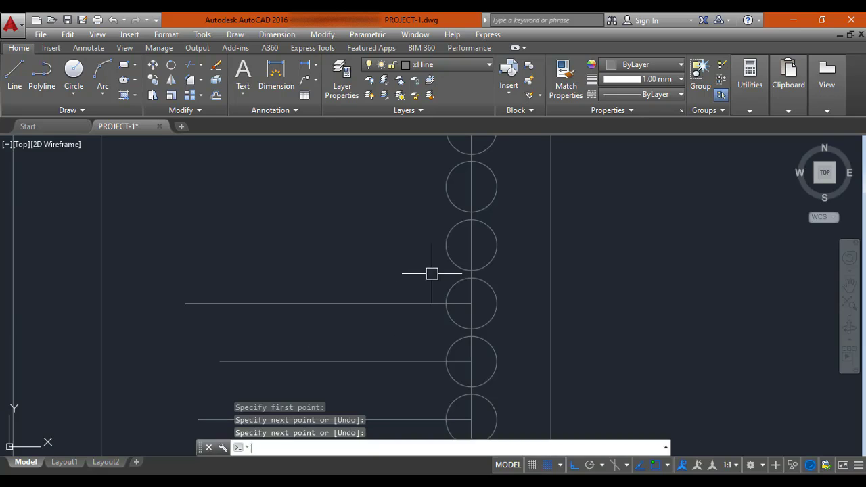
{"action": "key", "text": "Return"}
{"action": "left_click", "coordinate": [471, 245]}
{"action": "left_click", "coordinate": [167, 245]}
{"action": "key", "text": "Return"}
{"action": "middle_click_drag", "start_coordinate": [288, 274], "coordinate": [283, 338]}
{"action": "key", "text": "Return"}
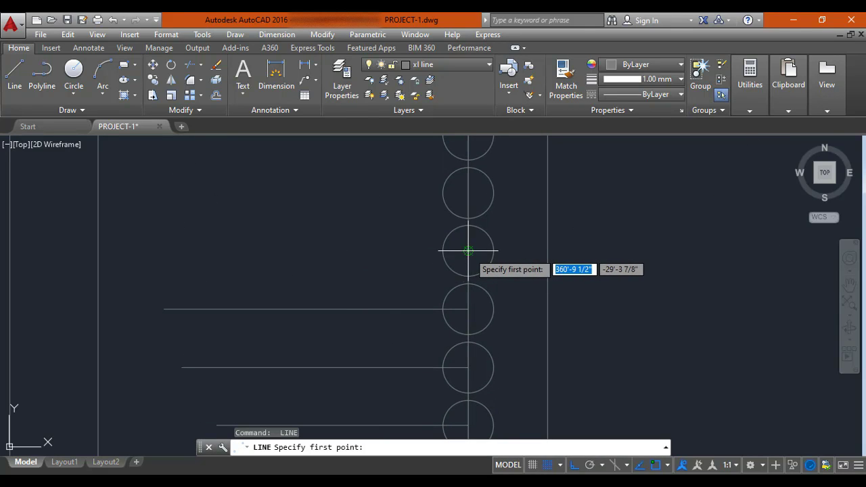
{"action": "left_click", "coordinate": [468, 251]}
{"action": "left_click", "coordinate": [217, 251]}
{"action": "key", "text": "Return"}
Step: Add horizontal riser guide lines leftward from the twelfth and thirteenth division points, short of the stair projection lines
{"action": "middle_click_drag", "start_coordinate": [304, 259], "coordinate": [299, 312]}
{"action": "key", "text": "Return"}
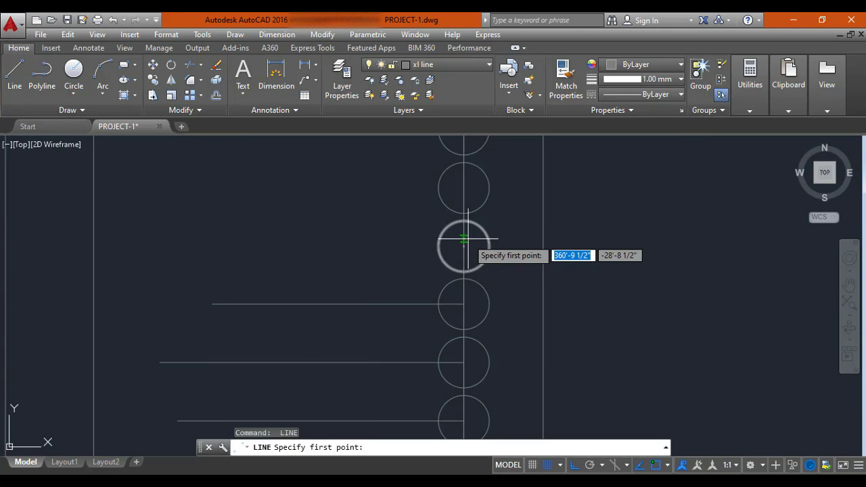
{"action": "left_click", "coordinate": [463, 246]}
{"action": "left_click", "coordinate": [226, 246]}
{"action": "key", "text": "Return"}
{"action": "middle_click_drag", "start_coordinate": [291, 278], "coordinate": [282, 322]}
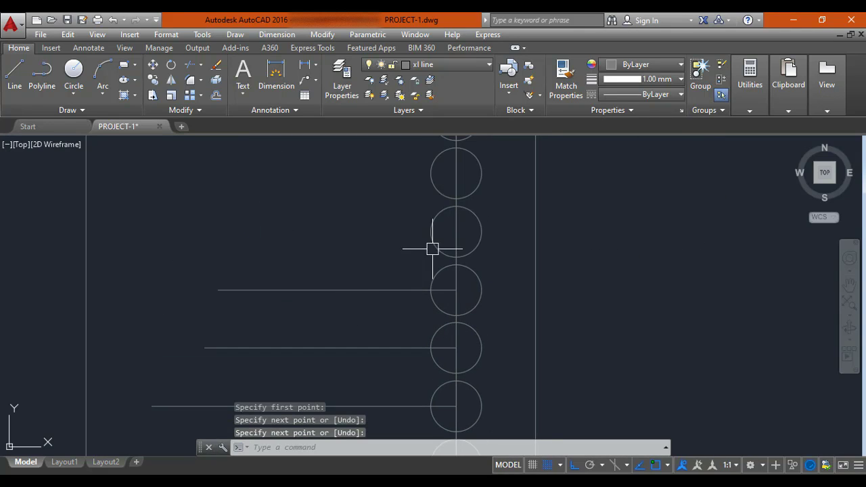
{"action": "key", "text": "Return"}
{"action": "left_click", "coordinate": [455, 231]}
{"action": "left_click", "coordinate": [222, 232]}
{"action": "key", "text": "Return"}
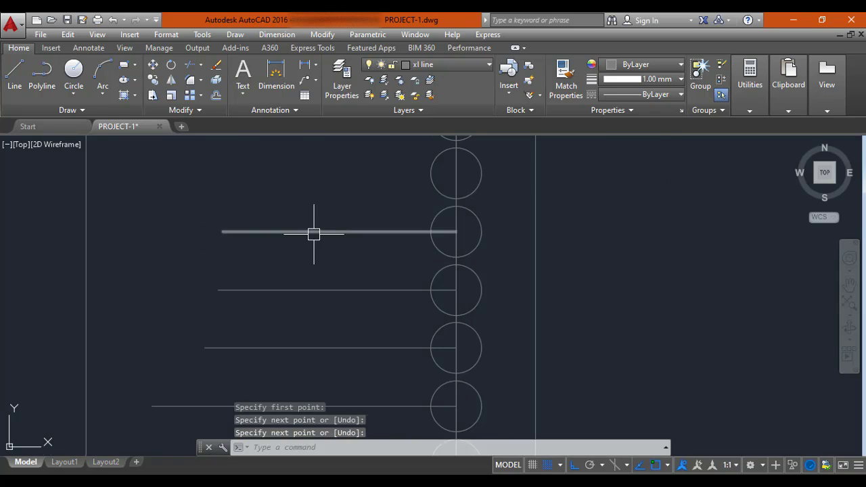
Step: Draw horizontal riser guide lines leftward from the fourteenth and fifteenth division points, stopping before the stair projection lines
{"action": "middle_click_drag", "start_coordinate": [313, 232], "coordinate": [386, 264]}
{"action": "key", "text": "Return"}
{"action": "left_click", "coordinate": [436, 256]}
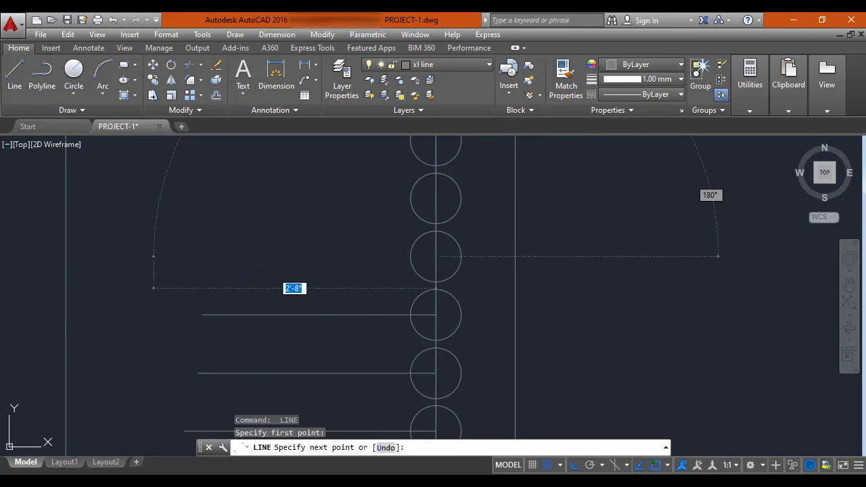
{"action": "left_click", "coordinate": [155, 256]}
{"action": "key", "text": "Return"}
{"action": "middle_click_drag", "start_coordinate": [423, 221], "coordinate": [418, 264]}
{"action": "key", "text": "Return"}
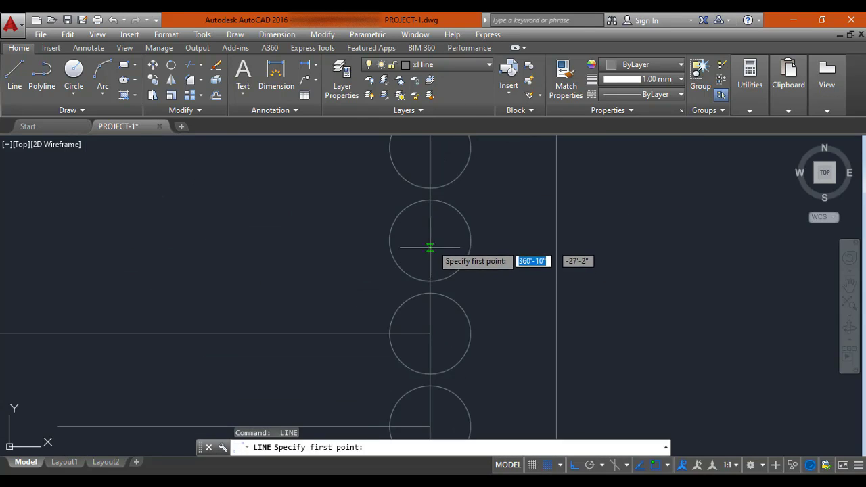
{"action": "left_click", "coordinate": [431, 242]}
{"action": "left_click", "coordinate": [184, 242]}
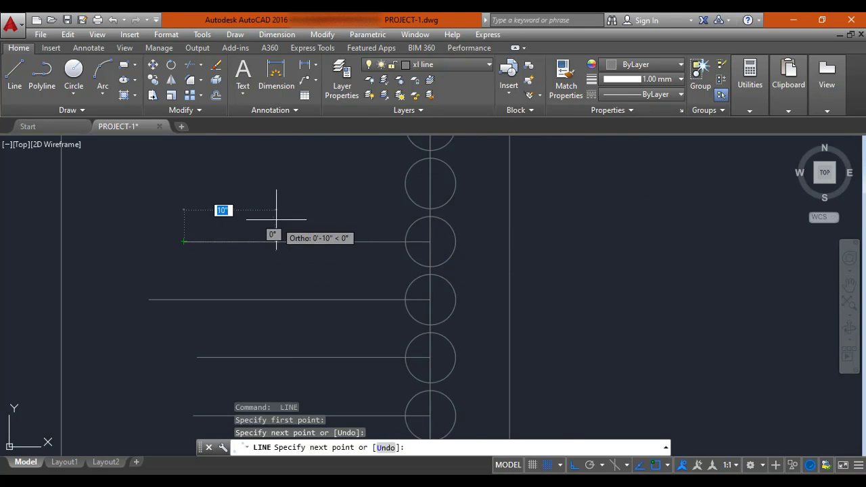
{"action": "middle_click_drag", "start_coordinate": [277, 228], "coordinate": [268, 328]}
{"action": "key", "text": "Return"}
Step: Draw horizontal riser guide lines leftward from the sixteenth and seventeenth division points, short of the stair projection lines
{"action": "key", "text": "Return"}
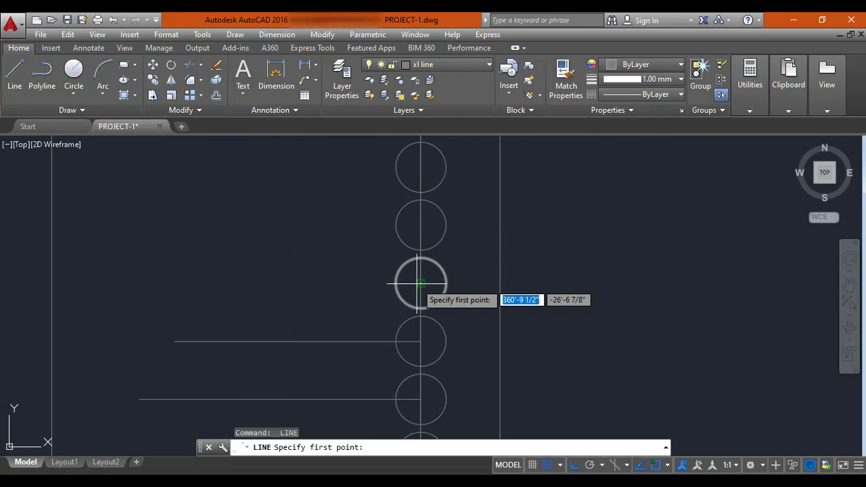
{"action": "left_click", "coordinate": [420, 283]}
{"action": "left_click", "coordinate": [134, 275]}
{"action": "key", "text": "Return"}
{"action": "key", "text": "Return"}
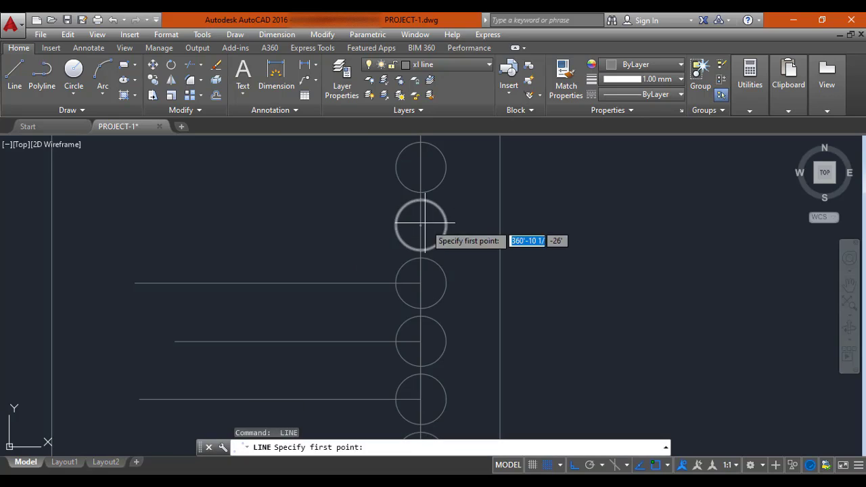
{"action": "left_click", "coordinate": [421, 224]}
{"action": "left_click", "coordinate": [214, 227]}
{"action": "key", "text": "Return"}
Step: Draw horizontal riser guide lines leftward from the two highest division points just below the floor slab
{"action": "middle_click_drag", "start_coordinate": [284, 249], "coordinate": [279, 299]}
{"action": "middle_click_drag", "start_coordinate": [407, 256], "coordinate": [393, 324]}
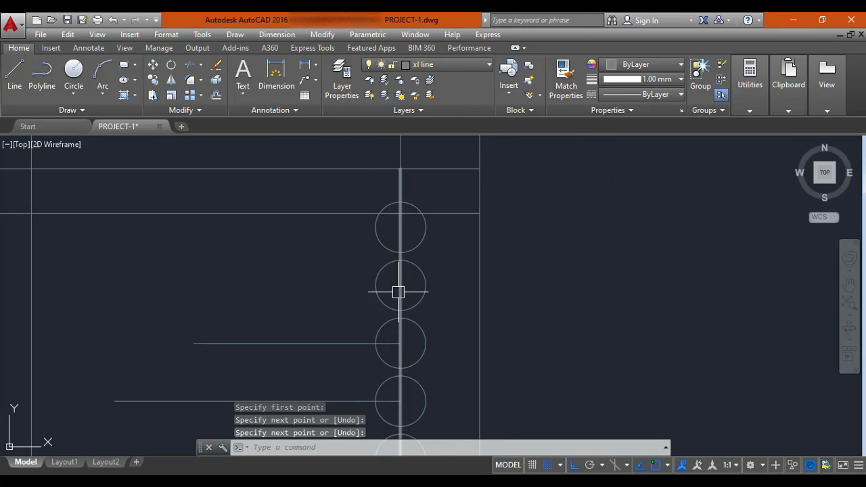
{"action": "scroll", "coordinate": [399, 294], "scroll_direction": "up", "scroll_amount": 2}
{"action": "middle_click_drag", "start_coordinate": [415, 293], "coordinate": [458, 259]}
{"action": "key", "text": "Return"}
{"action": "left_click", "coordinate": [438, 258]}
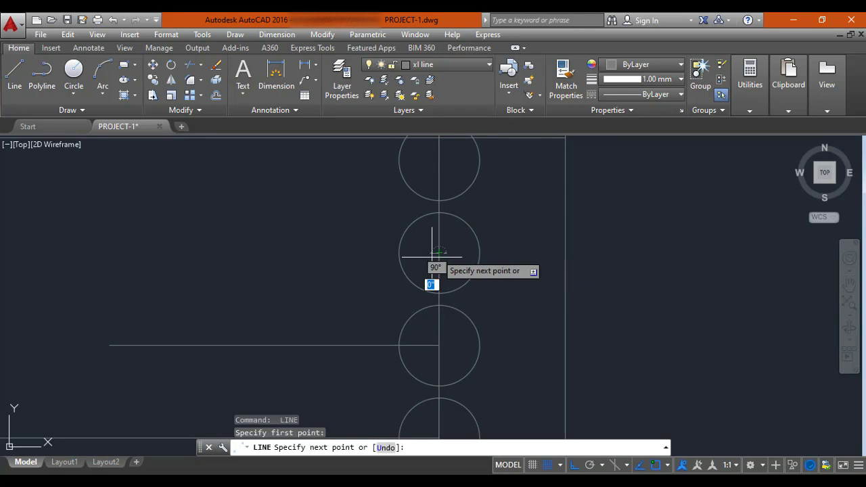
{"action": "scroll", "coordinate": [436, 255], "scroll_direction": "down", "scroll_amount": 2}
{"action": "left_click", "coordinate": [168, 263]}
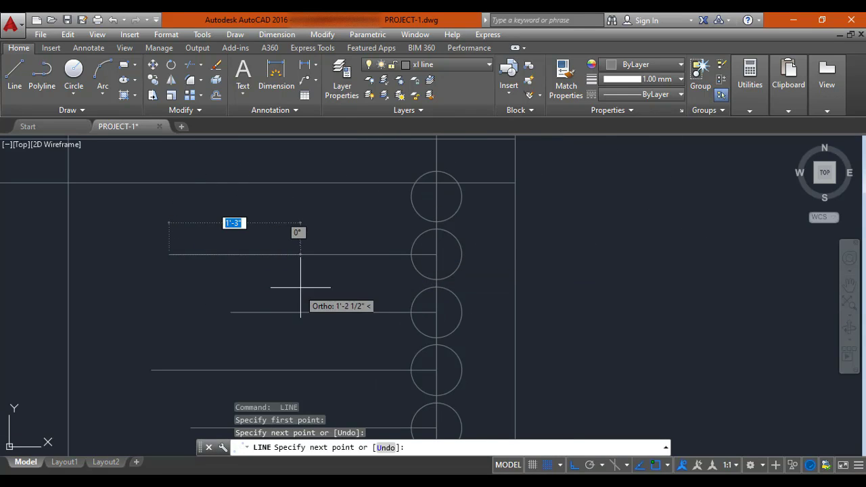
{"action": "middle_click_drag", "start_coordinate": [299, 293], "coordinate": [305, 322]}
{"action": "key", "text": "Return"}
{"action": "key", "text": "Return"}
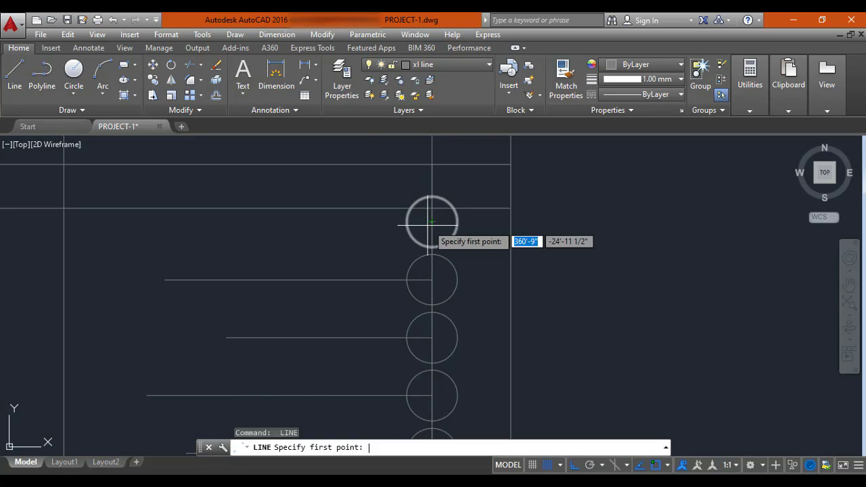
{"action": "left_click", "coordinate": [431, 222]}
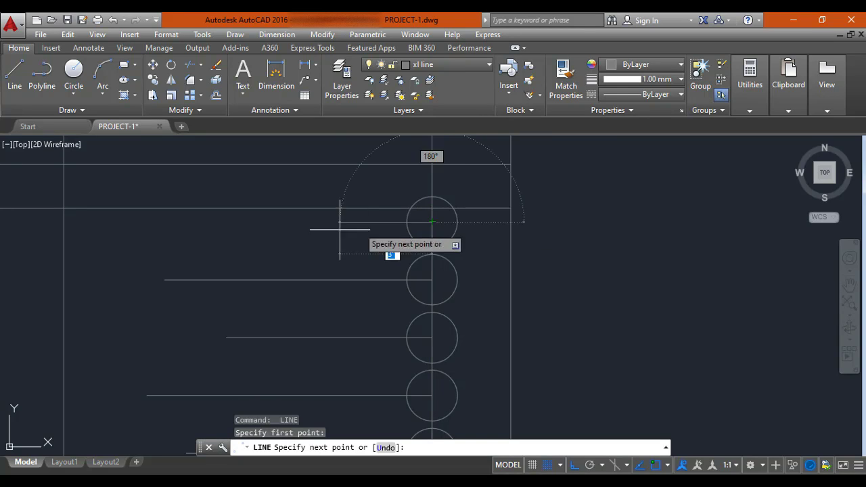
{"action": "left_click", "coordinate": [125, 222]}
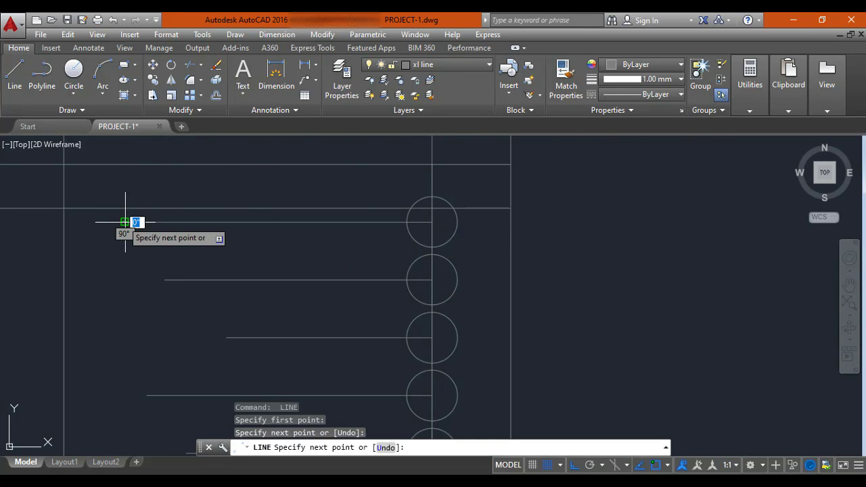
{"action": "key", "text": "Escape"}
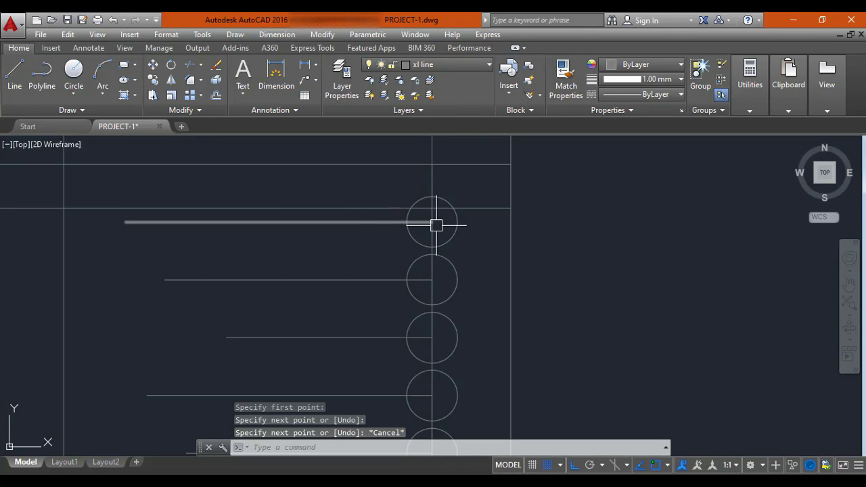
Step: Examine the full stack of riser guide lines beside the vertical stair projection lines in the section
{"action": "scroll", "coordinate": [436, 224], "scroll_direction": "down", "scroll_amount": 5}
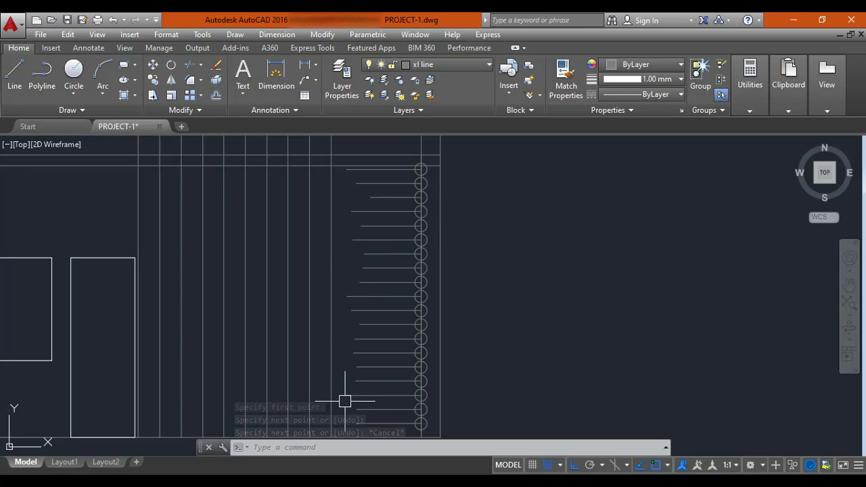
{"action": "mouse_move", "coordinate": [344, 401]}
{"action": "middle_mouse_down"}
{"action": "mouse_move", "coordinate": [350, 312]}
{"action": "mouse_move", "coordinate": [351, 364]}
{"action": "middle_mouse_up"}
{"action": "scroll", "coordinate": [355, 292], "scroll_direction": "down", "scroll_amount": 2}
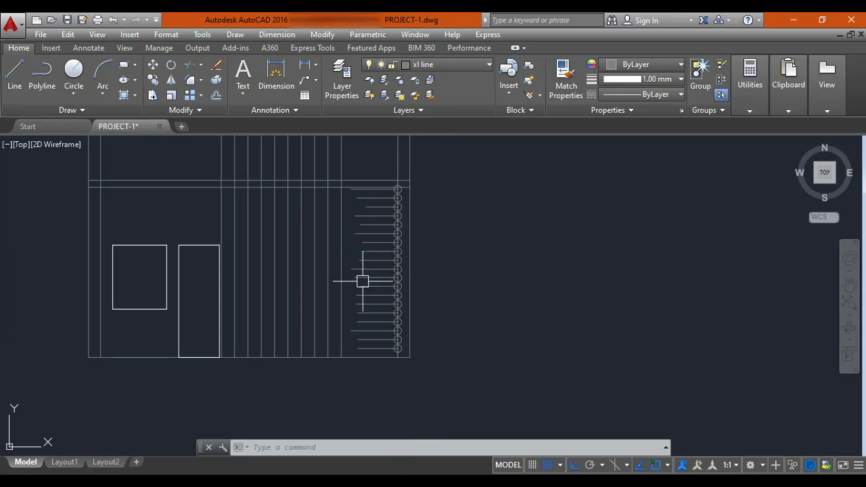
{"action": "scroll", "coordinate": [383, 196], "scroll_direction": "up", "scroll_amount": 2}
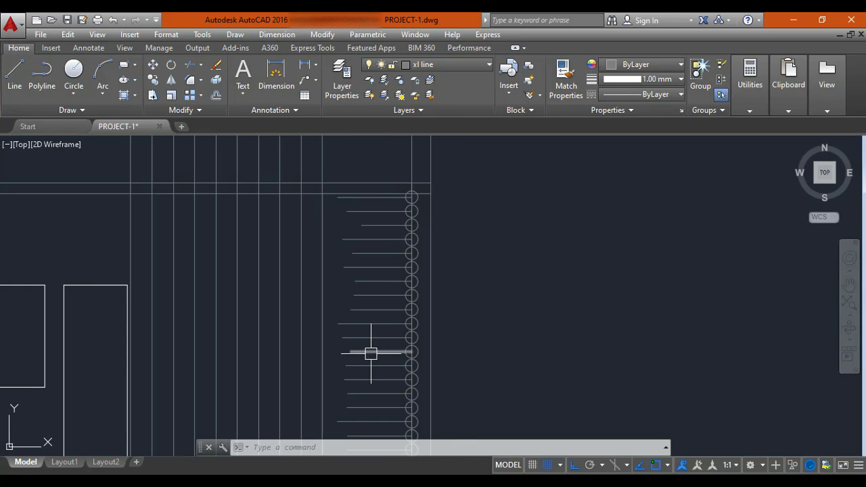
{"action": "middle_click_drag", "start_coordinate": [370, 272], "coordinate": [411, 246]}
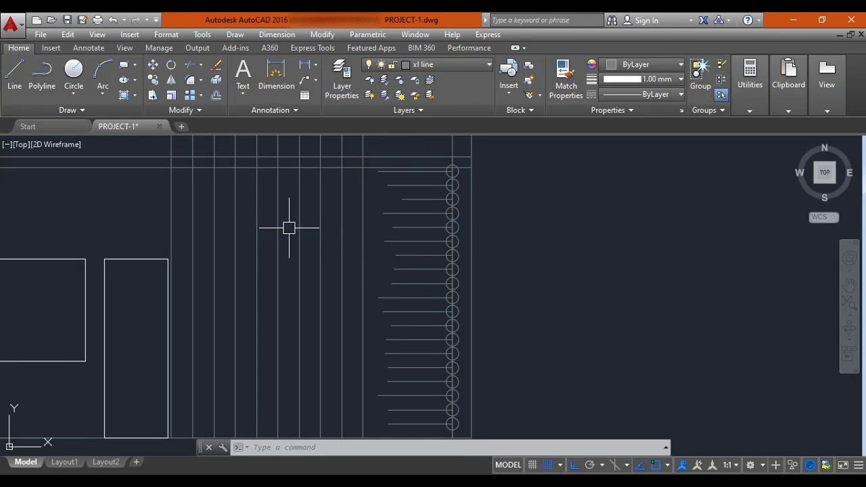
{"action": "left_click", "coordinate": [173, 206]}
{"action": "key", "text": "Escape"}
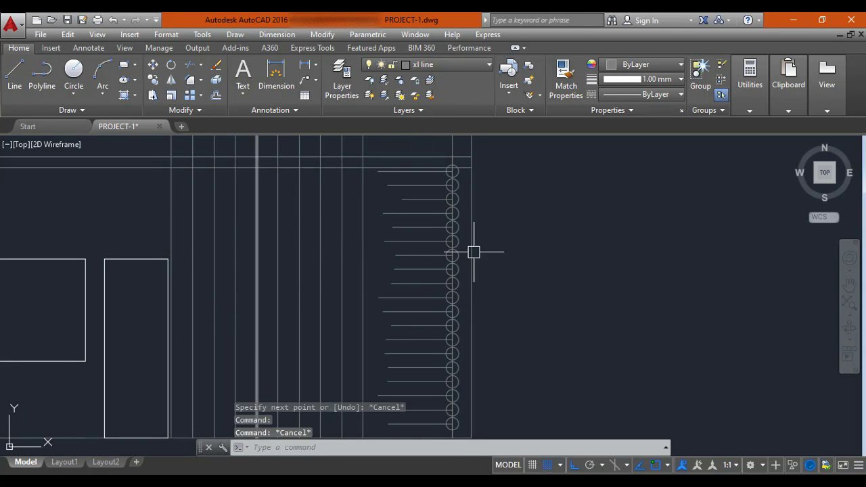
Step: Erase all the division point markers together with the divided vertical line, keeping the horizontal riser guide lines
{"action": "middle_click_drag", "start_coordinate": [443, 209], "coordinate": [422, 216]}
{"action": "left_click", "coordinate": [410, 155]}
{"action": "scroll", "coordinate": [416, 170], "scroll_direction": "down", "scroll_amount": 2}
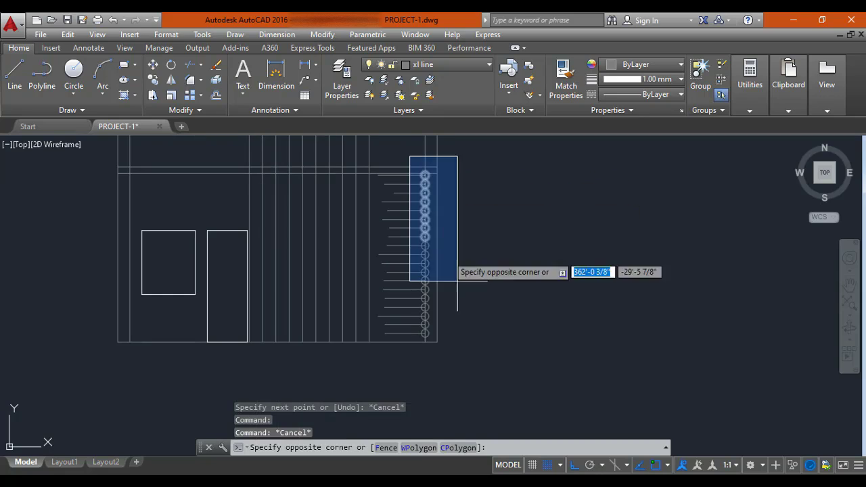
{"action": "left_click", "coordinate": [480, 351]}
{"action": "type", "text": "e"}
{"action": "key", "text": "Return"}
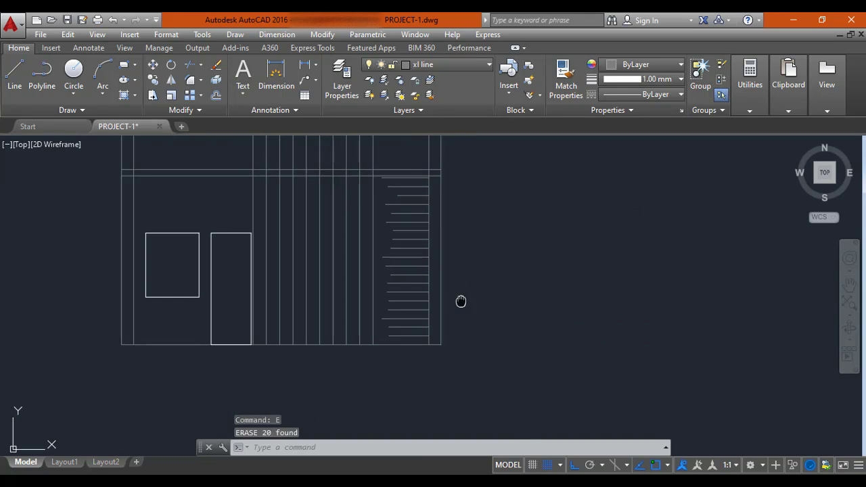
{"action": "middle_click_drag", "start_coordinate": [401, 184], "coordinate": [428, 195]}
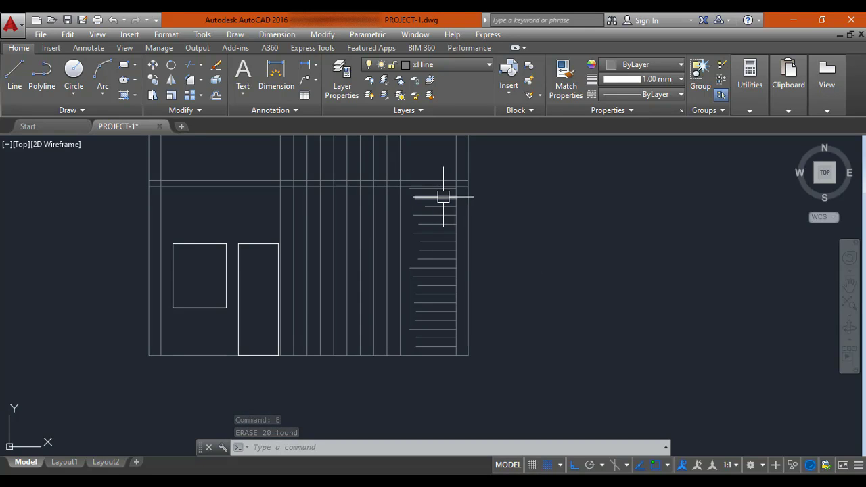
{"action": "middle_click_drag", "start_coordinate": [444, 197], "coordinate": [466, 205]}
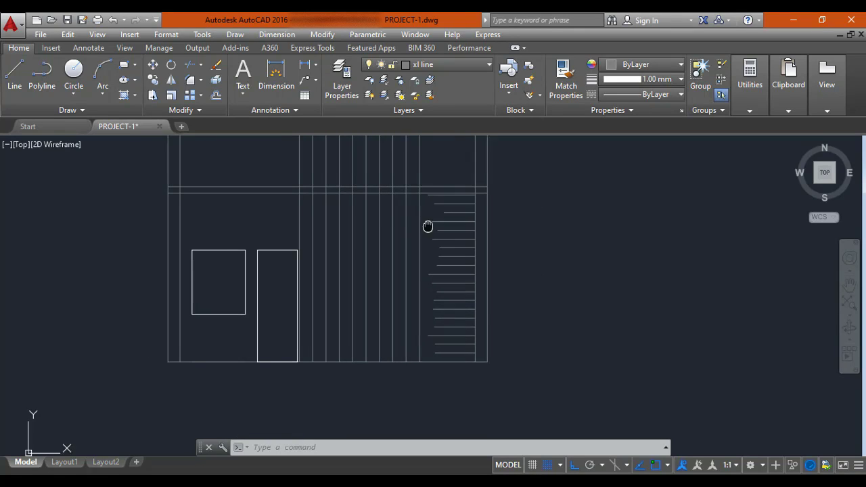
{"action": "scroll", "coordinate": [306, 214], "scroll_direction": "up", "scroll_amount": 2}
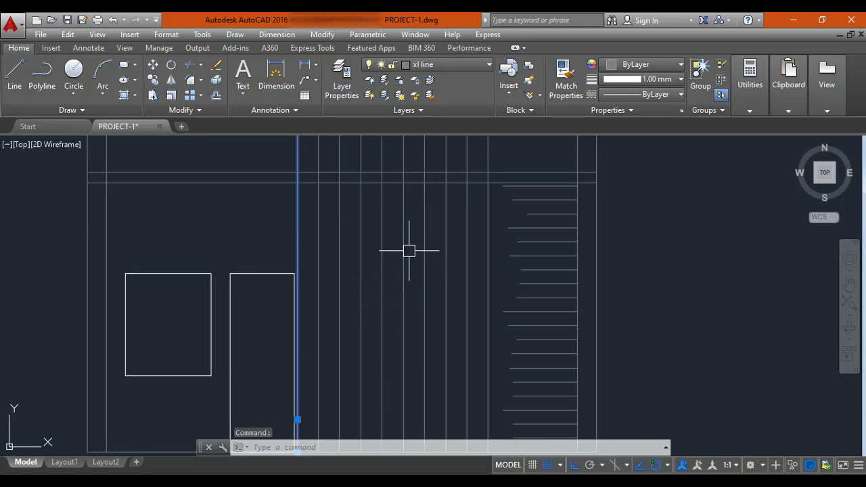
{"action": "key", "text": "Escape"}
{"action": "type", "text": "E"}
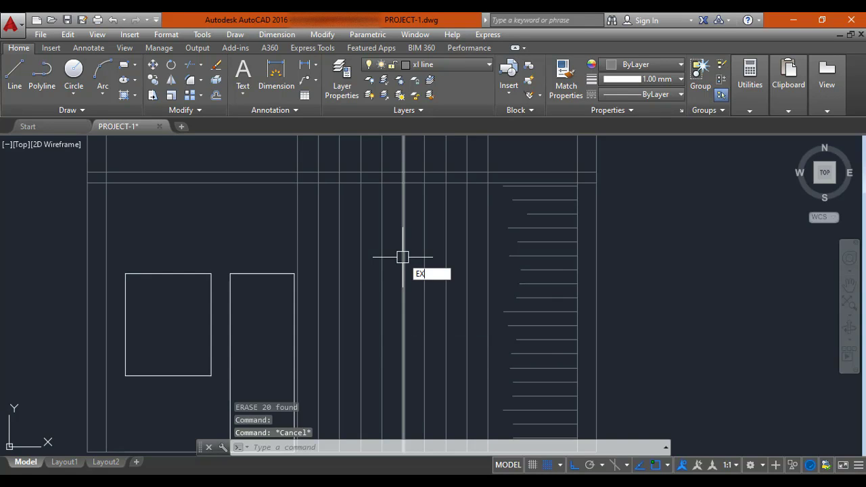
{"action": "type", "text": "X"}
{"action": "key", "text": "Return"}
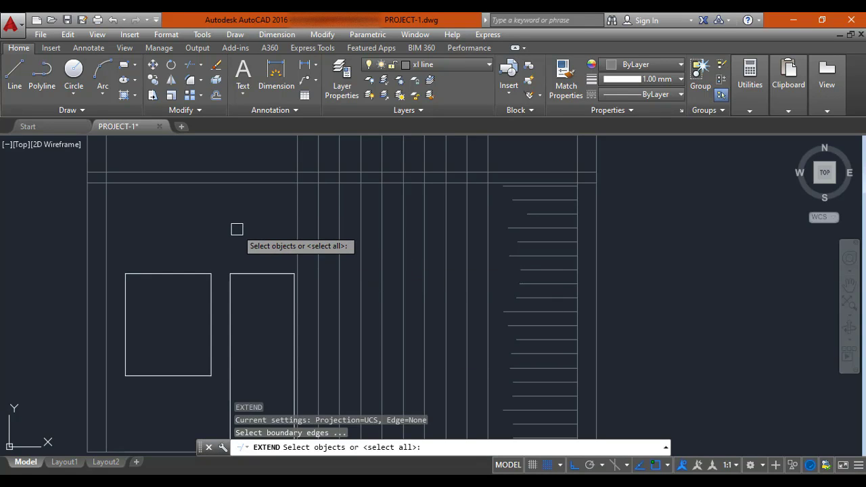
{"action": "key", "text": "Escape"}
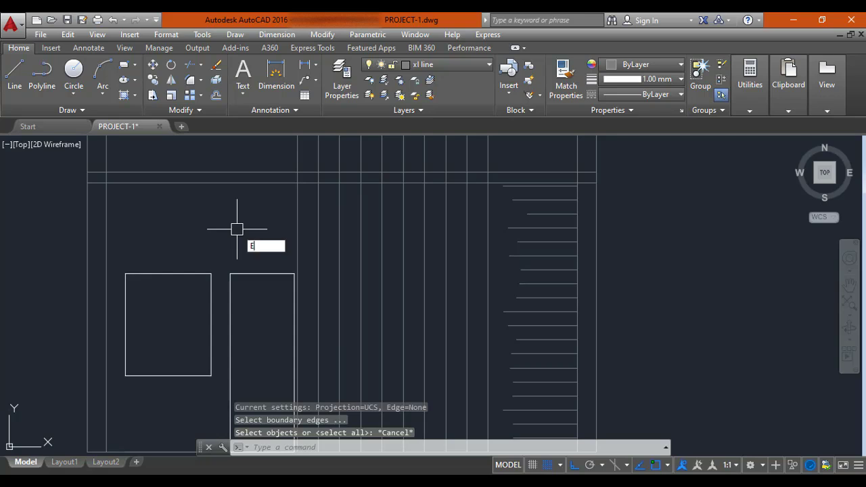
Step: Extend the five uppermost riser guide lines to the vertical stair projection line beside the door
{"action": "key", "text": "Return"}
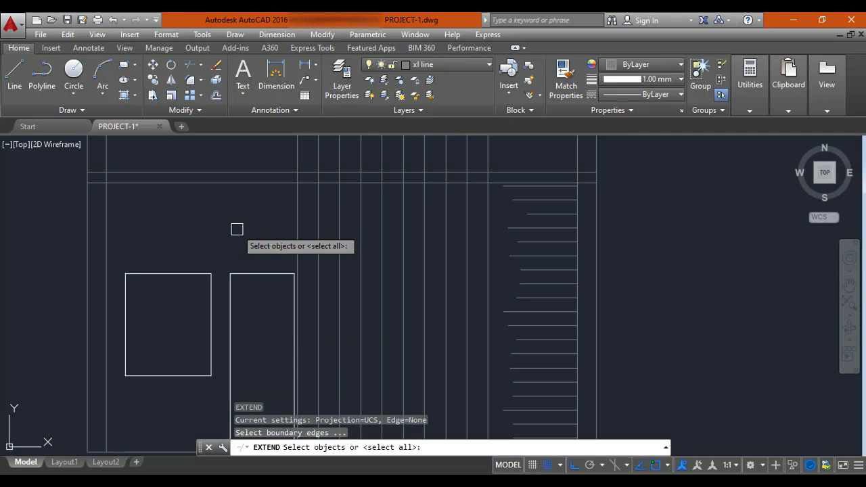
{"action": "left_click", "coordinate": [295, 217]}
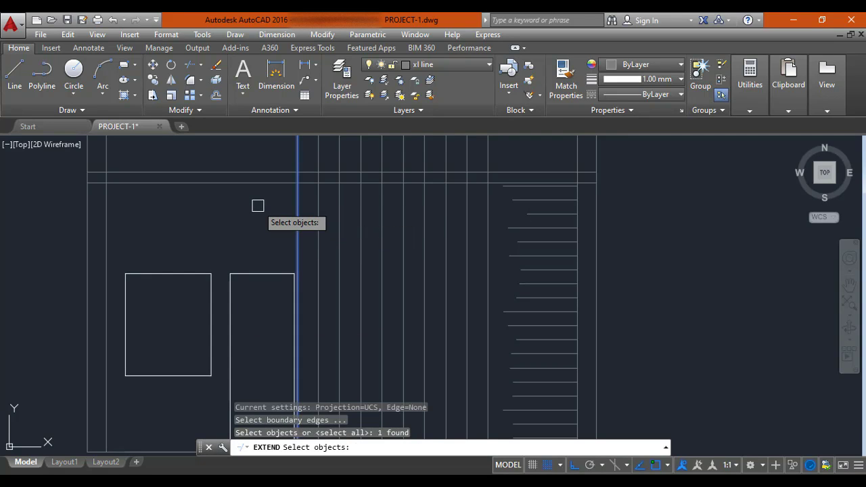
{"action": "key", "text": "Return"}
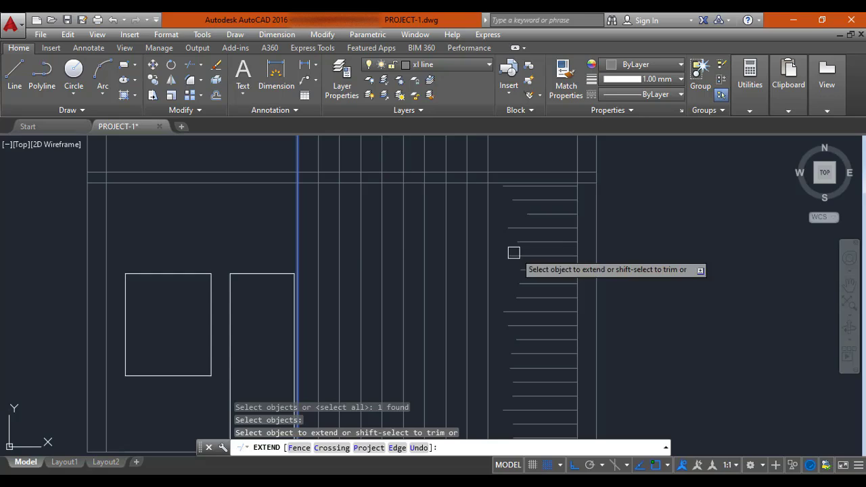
{"action": "left_click", "coordinate": [549, 216]}
{"action": "left_click", "coordinate": [549, 220]}
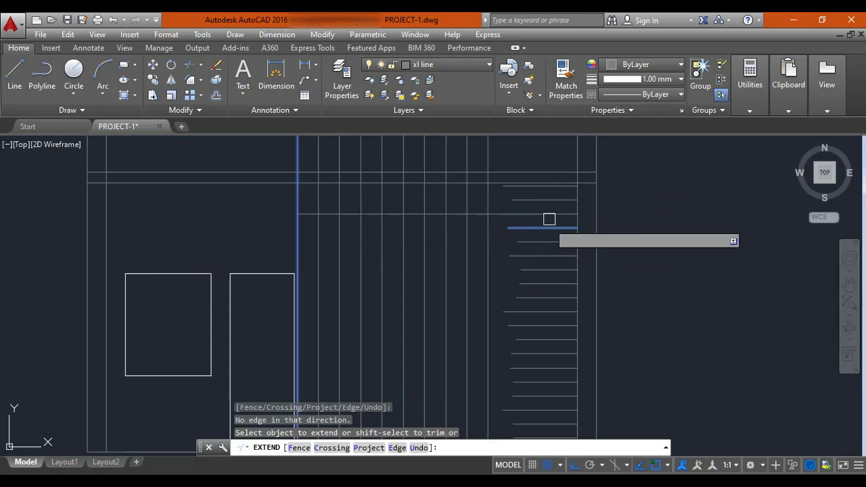
{"action": "scroll", "coordinate": [542, 193], "scroll_direction": "up", "scroll_amount": 2}
{"action": "left_click", "coordinate": [532, 187]}
{"action": "scroll", "coordinate": [530, 184], "scroll_direction": "down", "scroll_amount": 2}
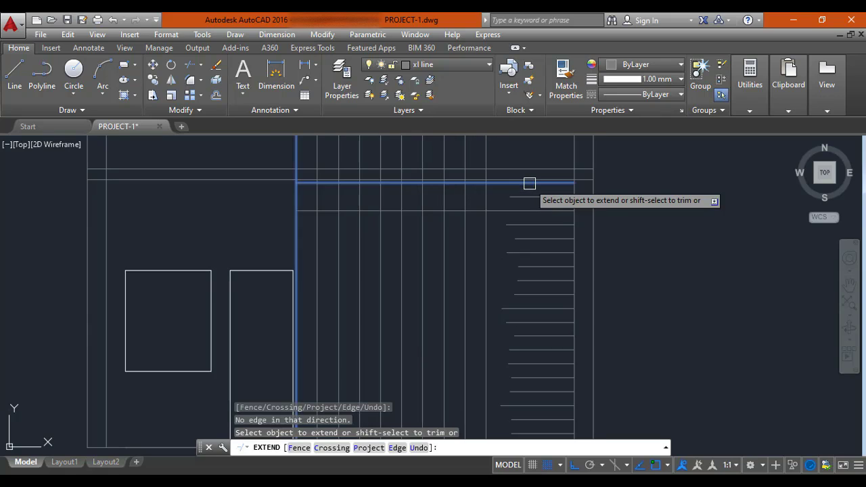
{"action": "left_click", "coordinate": [532, 197]}
{"action": "left_click", "coordinate": [537, 226]}
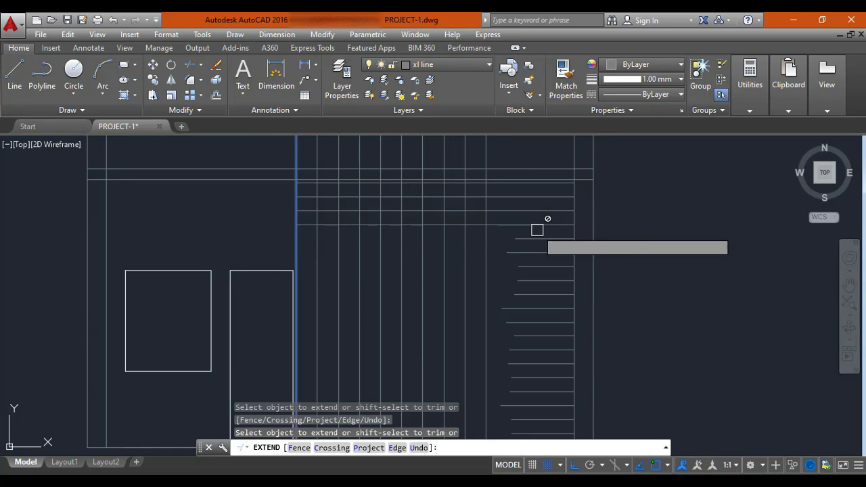
{"action": "left_click", "coordinate": [536, 239]}
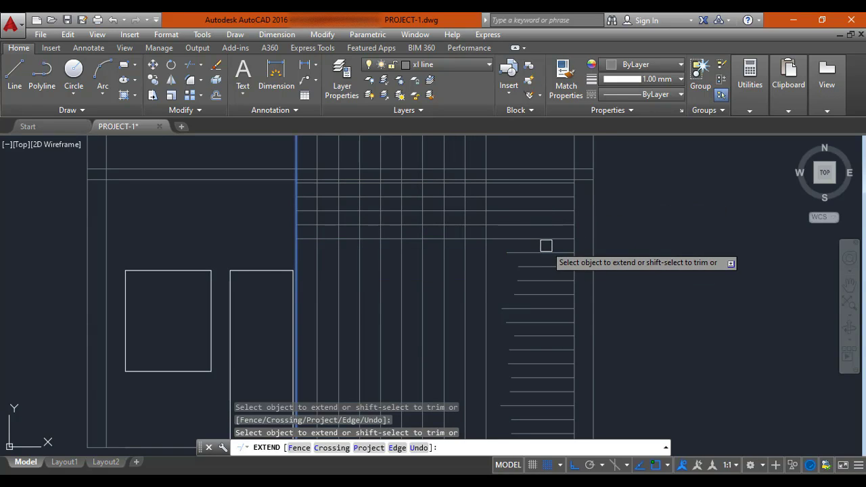
Step: Extend the remaining riser guide lines down to the ground line to the same vertical projection line beside the door
{"action": "left_click", "coordinate": [545, 245]}
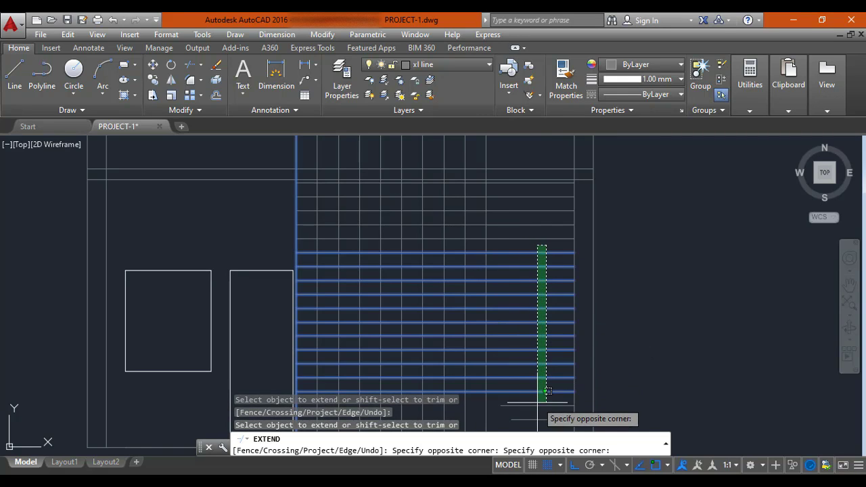
{"action": "left_click", "coordinate": [546, 398]}
{"action": "middle_click_drag", "start_coordinate": [534, 342], "coordinate": [508, 207]}
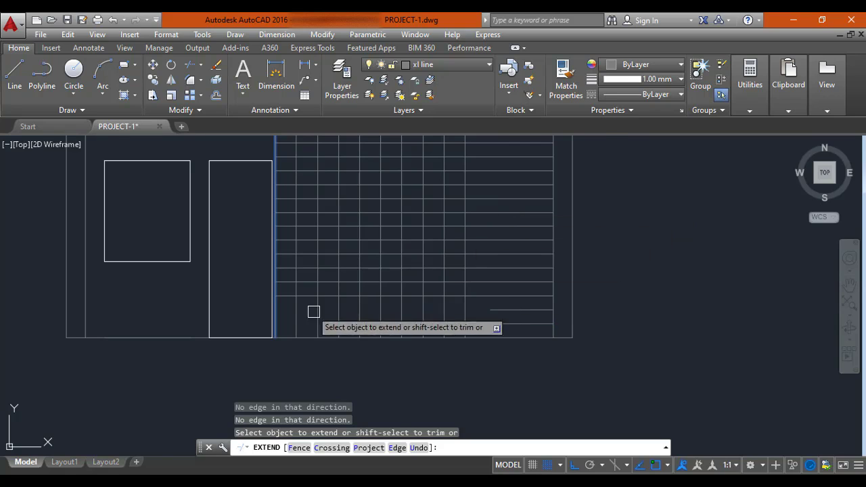
{"action": "left_click", "coordinate": [531, 310]}
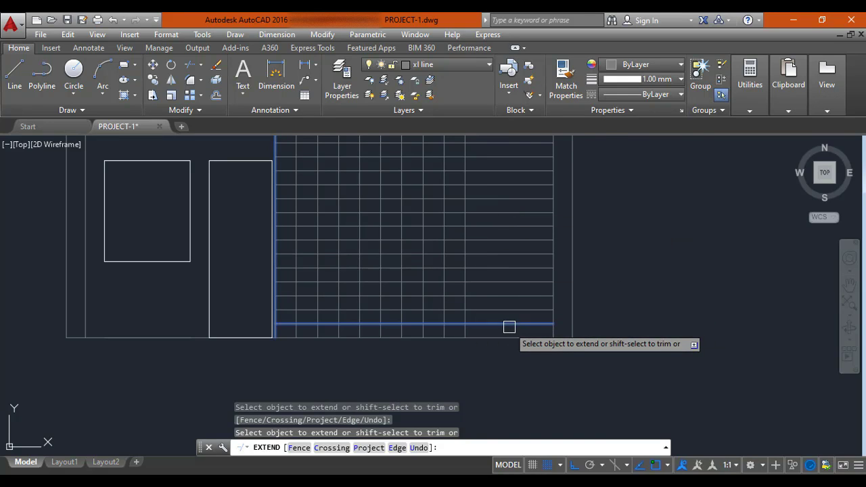
{"action": "scroll", "coordinate": [494, 310], "scroll_direction": "down", "scroll_amount": 3}
{"action": "key", "text": "Escape"}
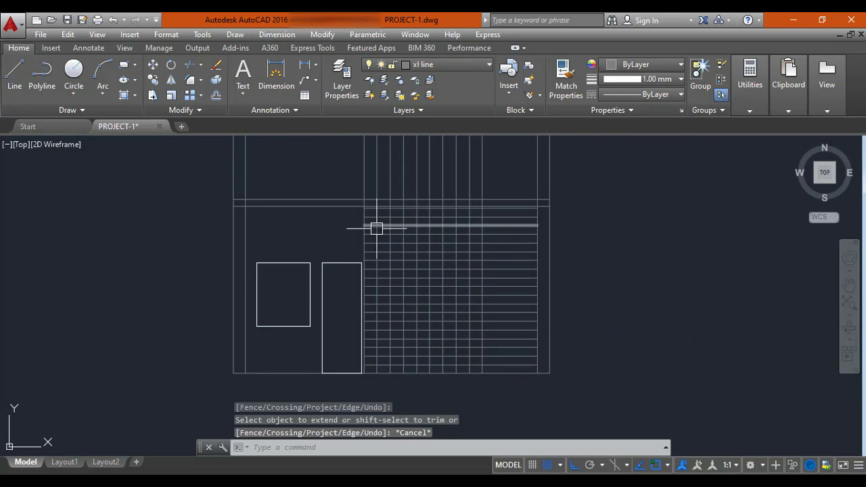
Step: Make the stairs layer the current layer
{"action": "scroll", "coordinate": [377, 228], "scroll_direction": "up", "scroll_amount": 3}
{"action": "scroll", "coordinate": [386, 220], "scroll_direction": "down", "scroll_amount": 2}
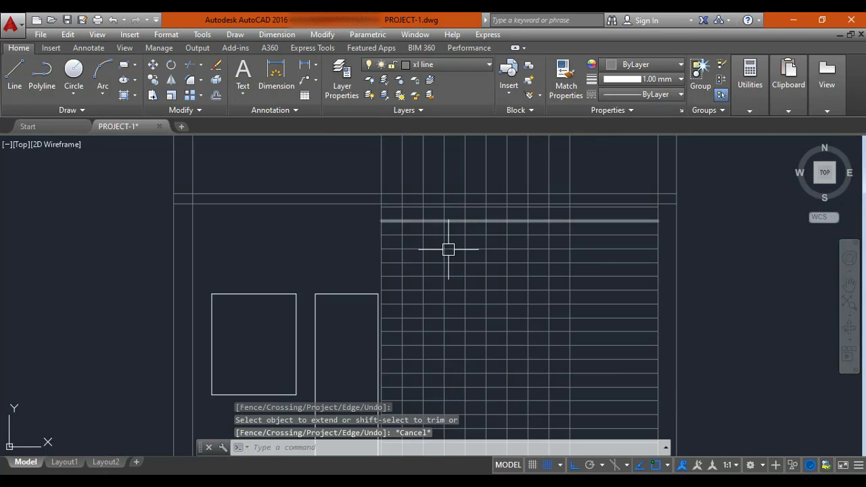
{"action": "scroll", "coordinate": [473, 253], "scroll_direction": "down", "scroll_amount": 2}
{"action": "middle_click_drag", "start_coordinate": [489, 285], "coordinate": [439, 277]}
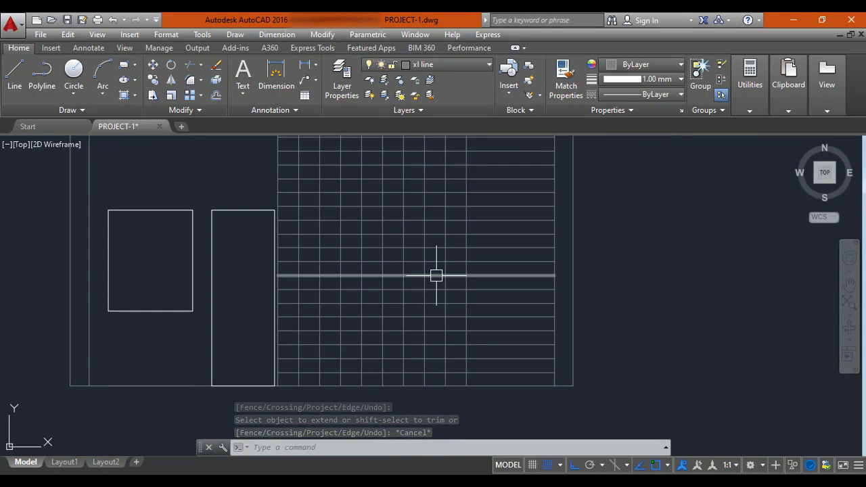
{"action": "key", "text": "Escape"}
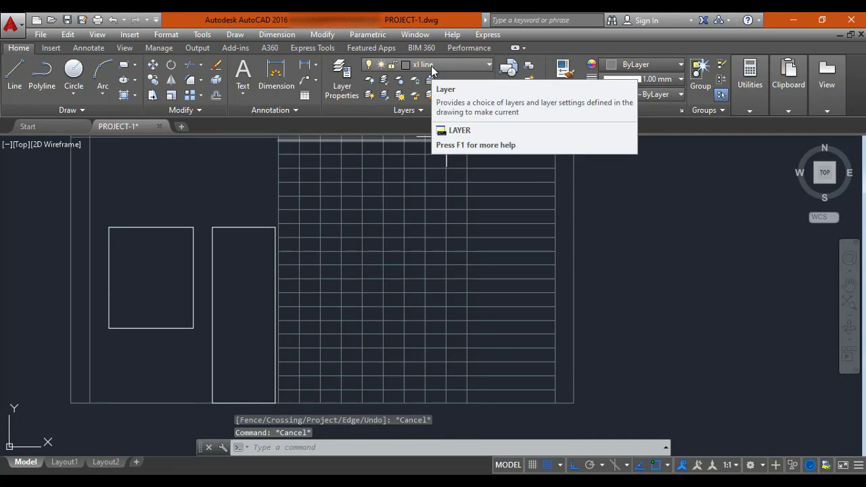
{"action": "middle_click_drag", "start_coordinate": [445, 215], "coordinate": [450, 270]}
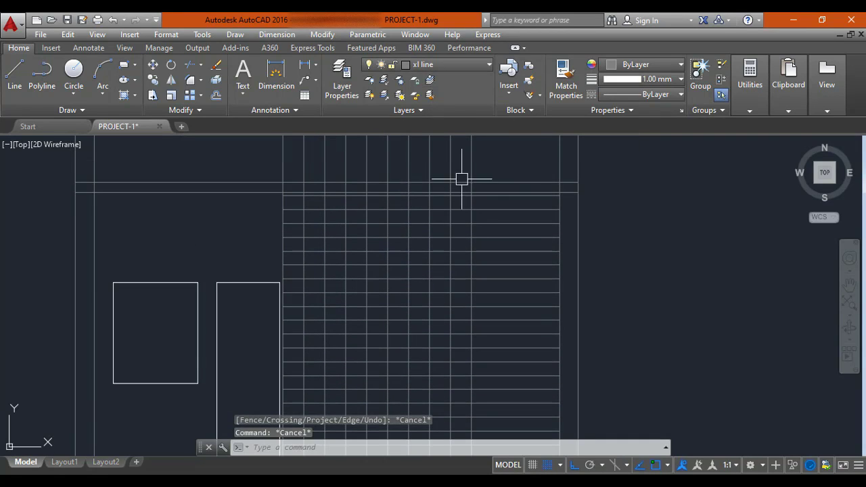
{"action": "left_click", "coordinate": [450, 65]}
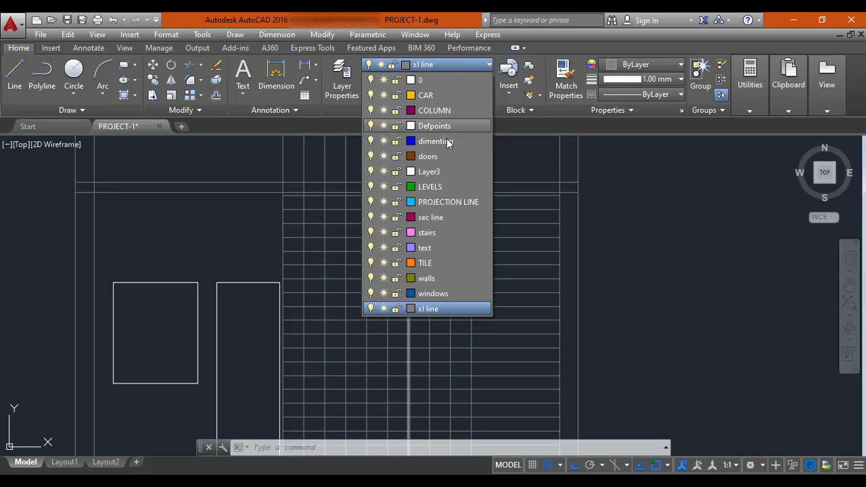
{"action": "left_click", "coordinate": [458, 233]}
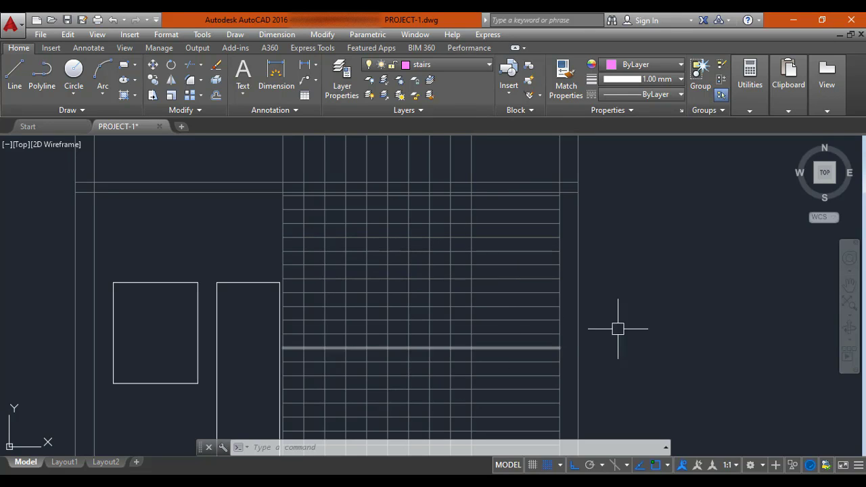
{"action": "key", "text": "Escape"}
{"action": "key", "text": "Escape"}
Step: Draw a trial polyline of connected, self-crossing segments in the empty area beside the section
{"action": "middle_click_drag", "start_coordinate": [470, 310], "coordinate": [477, 282]}
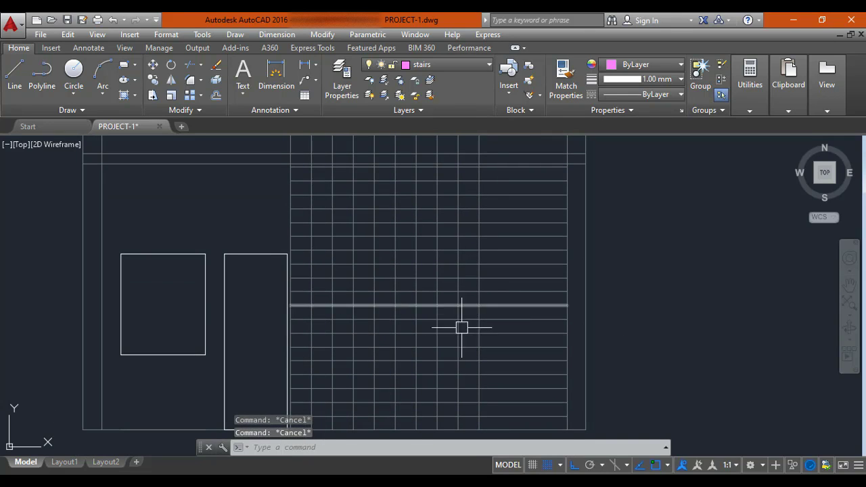
{"action": "middle_click_drag", "start_coordinate": [442, 335], "coordinate": [454, 322]}
{"action": "mouse_move", "coordinate": [626, 335]}
{"action": "middle_mouse_down"}
{"action": "mouse_move", "coordinate": [610, 342]}
{"action": "mouse_move", "coordinate": [441, 335]}
{"action": "middle_mouse_up"}
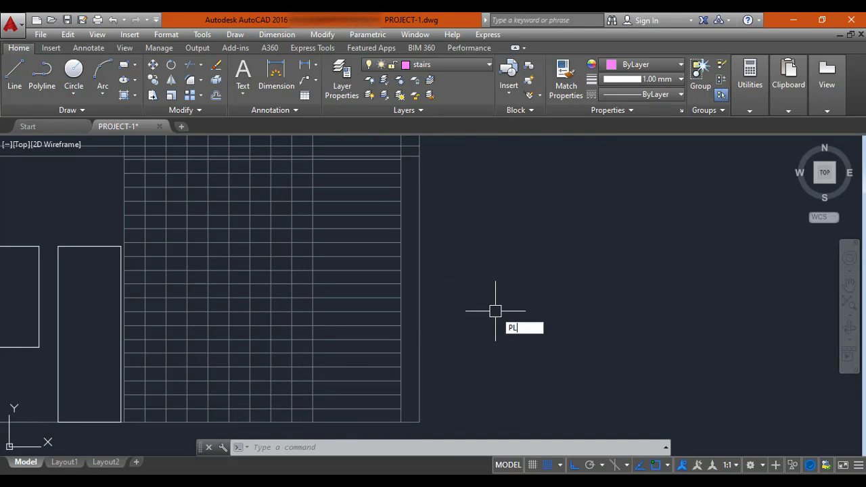
{"action": "key", "text": "Return"}
{"action": "left_click", "coordinate": [491, 254]}
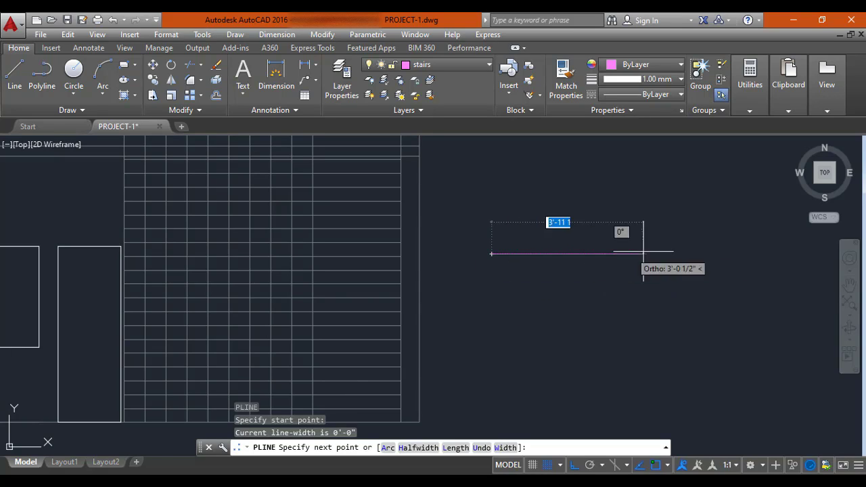
{"action": "left_click", "coordinate": [690, 254]}
{"action": "left_click", "coordinate": [691, 366]}
{"action": "left_click", "coordinate": [605, 367]}
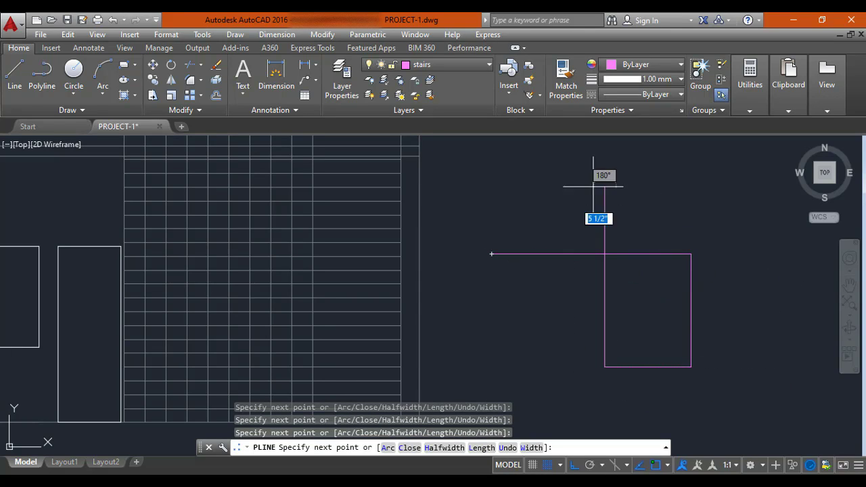
{"action": "left_click", "coordinate": [707, 187]}
{"action": "left_click", "coordinate": [707, 323]}
{"action": "left_click", "coordinate": [529, 323]}
{"action": "left_click", "coordinate": [530, 231]}
{"action": "left_click", "coordinate": [612, 231]}
{"action": "left_click", "coordinate": [612, 302]}
{"action": "left_click", "coordinate": [530, 322]}
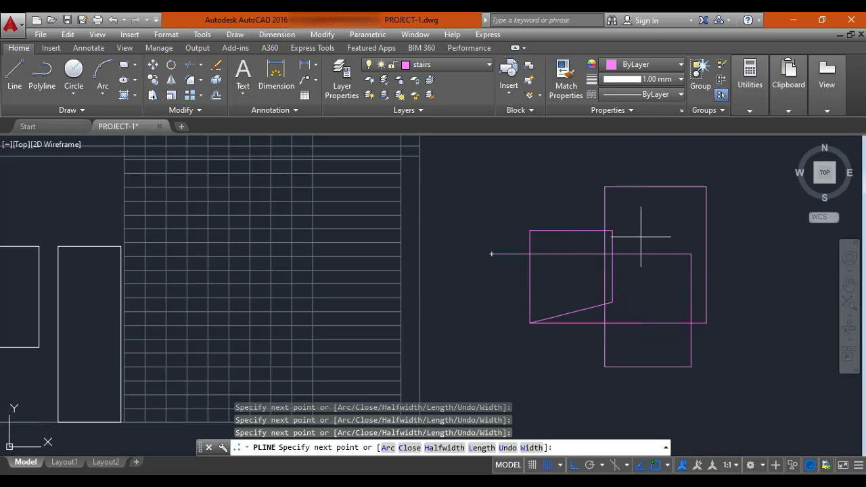
{"action": "key", "text": "Escape"}
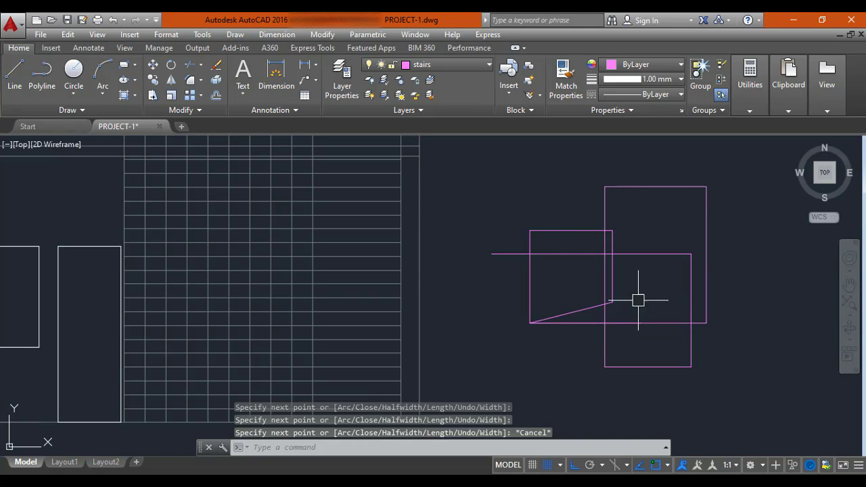
Step: Select the trial polyline to examine it as a single object, and erase it
{"action": "left_click", "coordinate": [492, 254]}
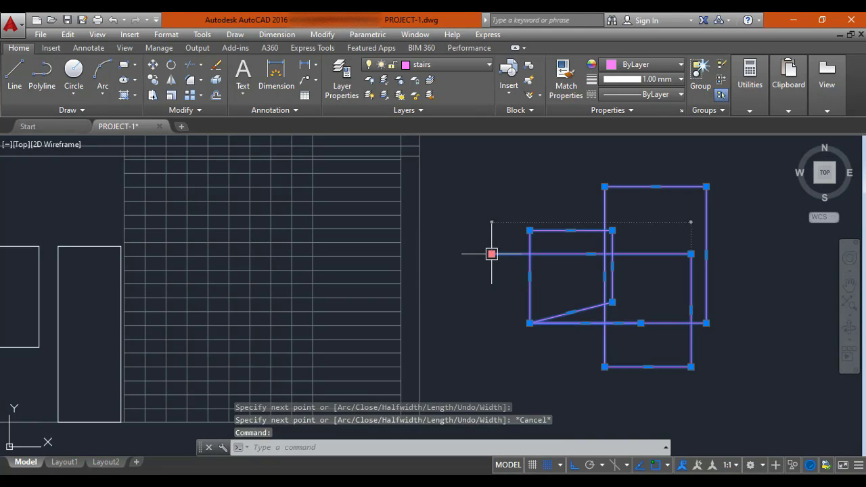
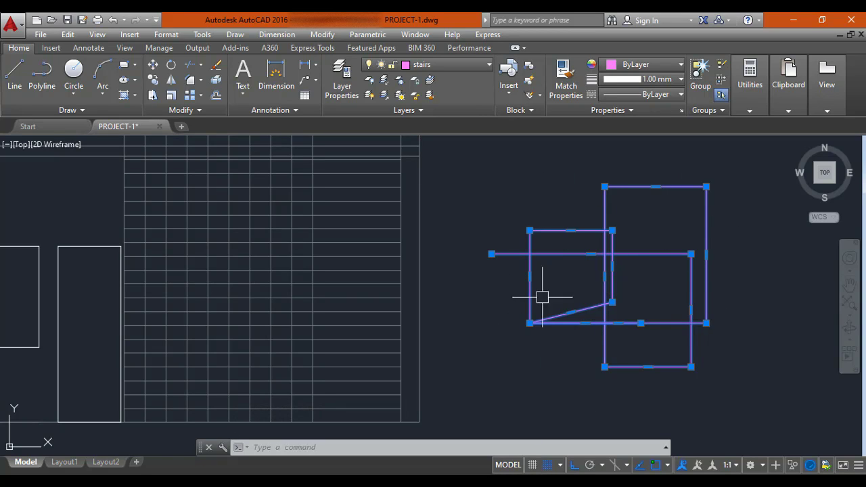
{"action": "key", "text": "Escape"}
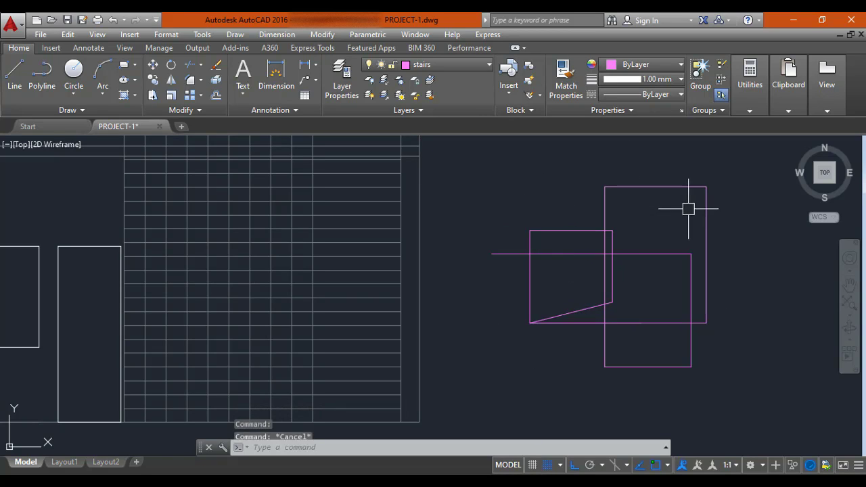
{"action": "left_click", "coordinate": [750, 168]}
{"action": "left_click", "coordinate": [508, 373]}
{"action": "key", "text": "Delete"}
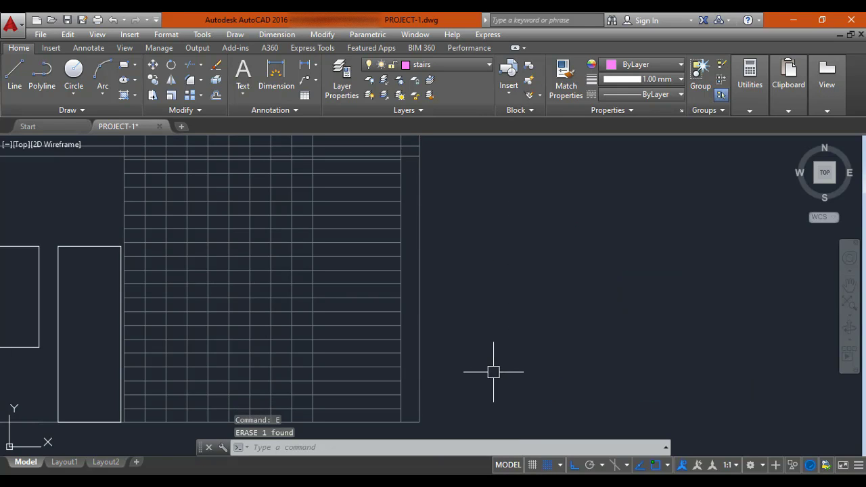
Step: Draw a trial four-sided shape with the Line command in the empty area beside the section, and select only its vertical segment
{"action": "key", "text": "l"}
{"action": "key", "text": "Return"}
{"action": "left_click", "coordinate": [508, 199]}
{"action": "left_click", "coordinate": [617, 200]}
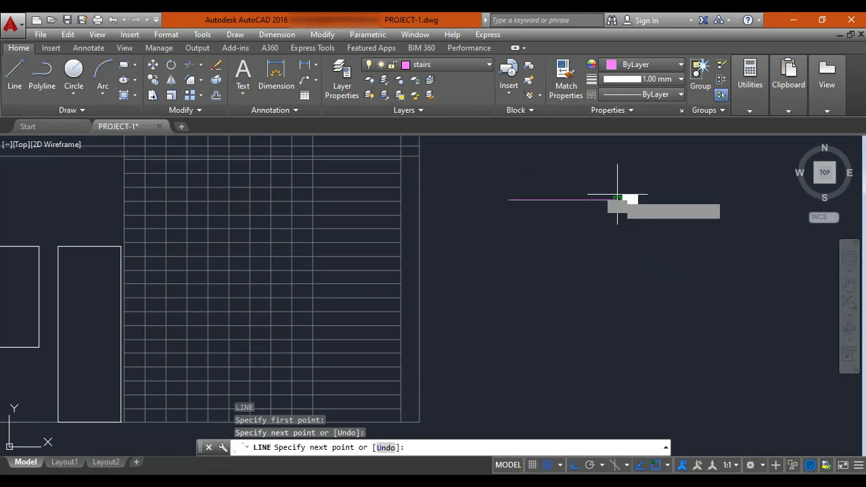
{"action": "left_click", "coordinate": [617, 344]}
{"action": "left_click", "coordinate": [433, 344]}
{"action": "left_click", "coordinate": [534, 199]}
{"action": "key", "text": "Escape"}
{"action": "left_click", "coordinate": [621, 266]}
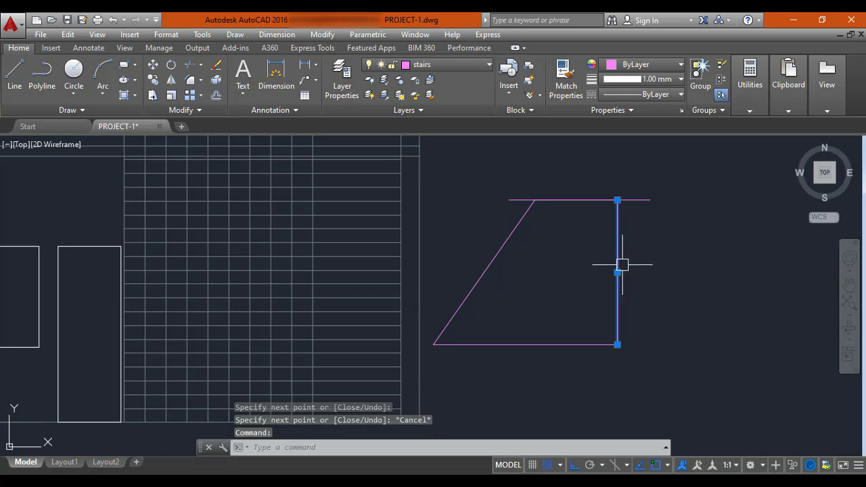
Step: Select all segments of the trial four-sided shape beside the section and erase them
{"action": "left_click", "coordinate": [645, 199]}
{"action": "left_click", "coordinate": [511, 233]}
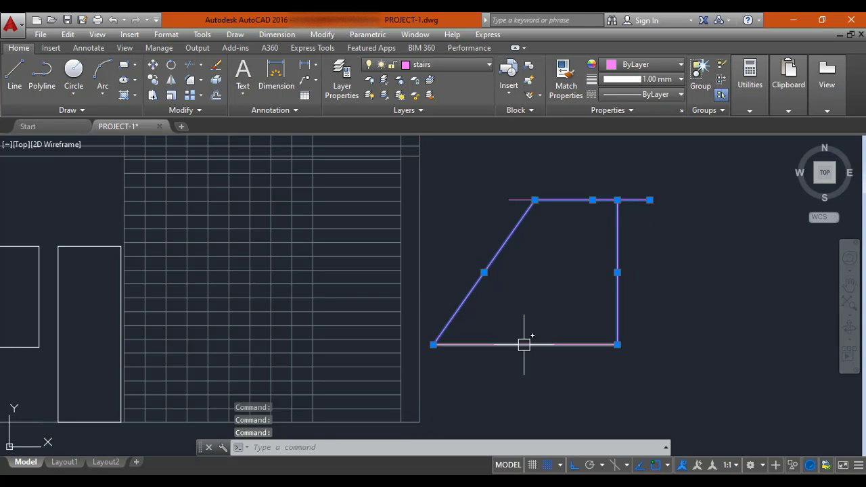
{"action": "key", "text": "Escape"}
{"action": "left_click", "coordinate": [648, 165]}
{"action": "left_click", "coordinate": [461, 361]}
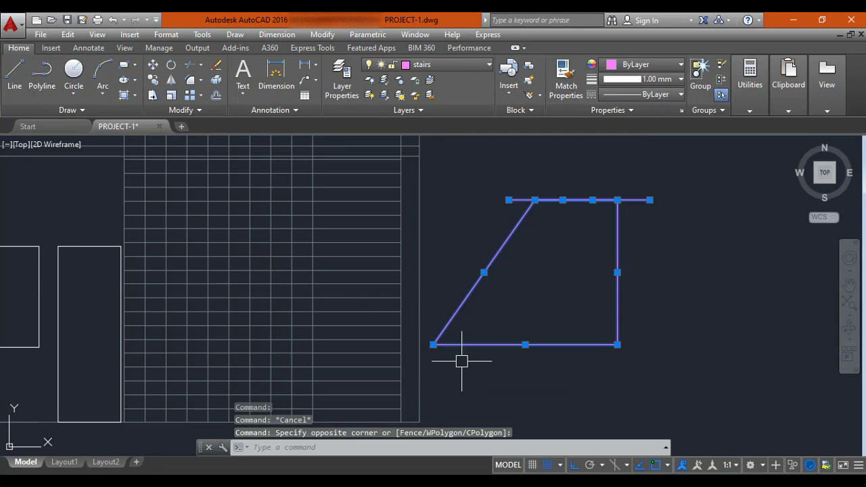
{"action": "key", "text": "Return"}
Step: Start a polyline on the floor line beside the door and trace the first two risers and treads over the grid intersections
{"action": "mouse_move", "coordinate": [478, 350]}
{"action": "middle_mouse_down"}
{"action": "mouse_move", "coordinate": [480, 363]}
{"action": "mouse_move", "coordinate": [582, 365]}
{"action": "middle_mouse_up"}
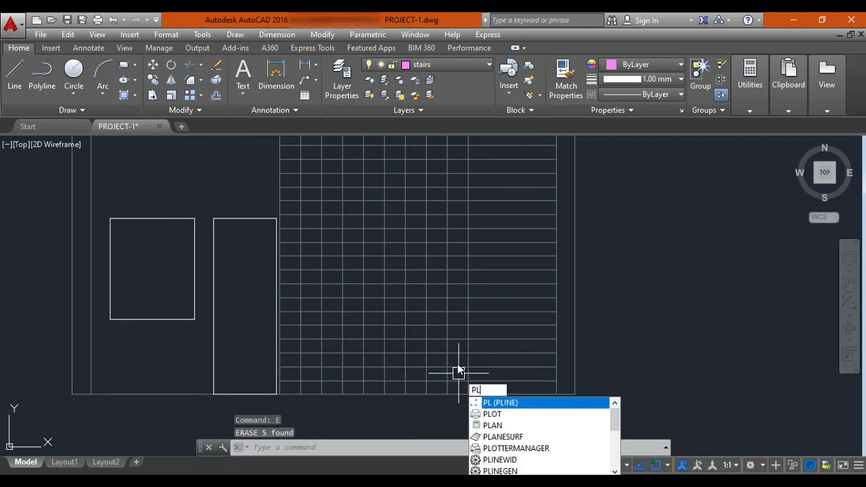
{"action": "key", "text": "Return"}
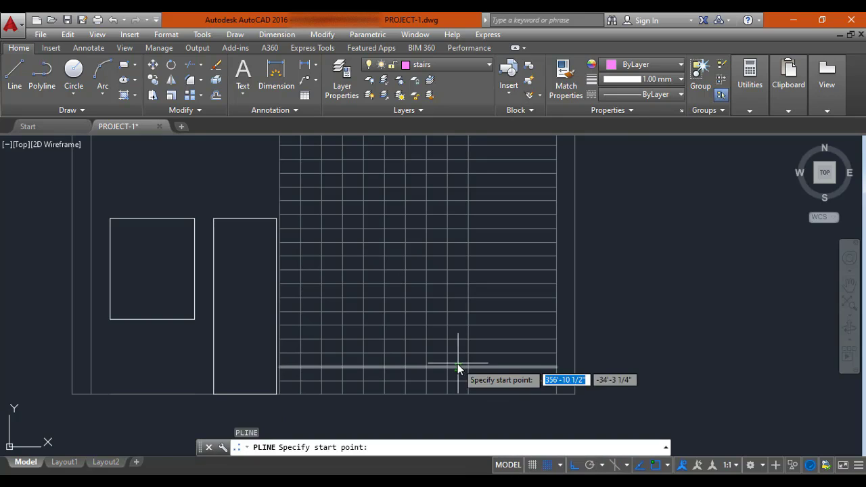
{"action": "middle_click_drag", "start_coordinate": [379, 413], "coordinate": [441, 360]}
{"action": "scroll", "coordinate": [364, 345], "scroll_direction": "up", "scroll_amount": 5}
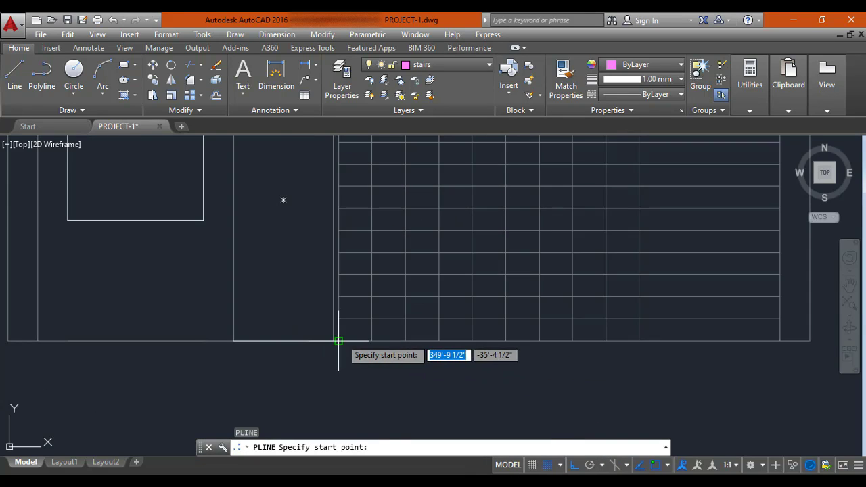
{"action": "scroll", "coordinate": [341, 365], "scroll_direction": "down", "scroll_amount": 4}
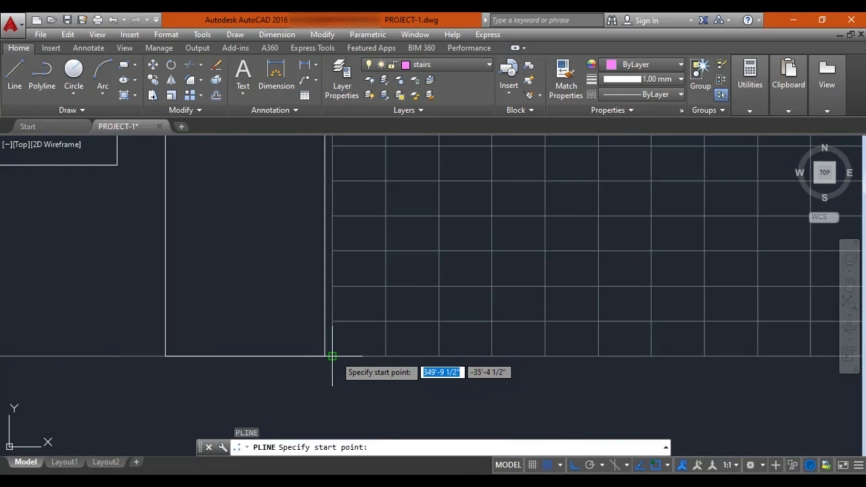
{"action": "scroll", "coordinate": [333, 355], "scroll_direction": "up", "scroll_amount": 3}
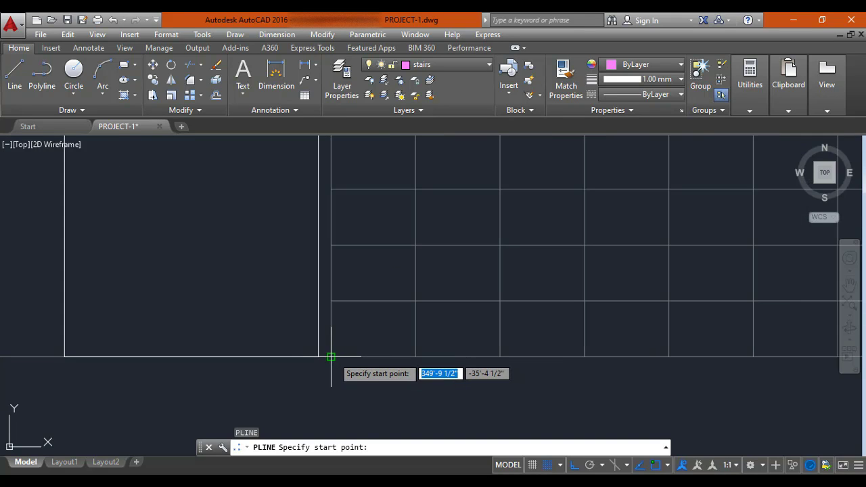
{"action": "left_click", "coordinate": [333, 355]}
{"action": "left_click", "coordinate": [331, 301]}
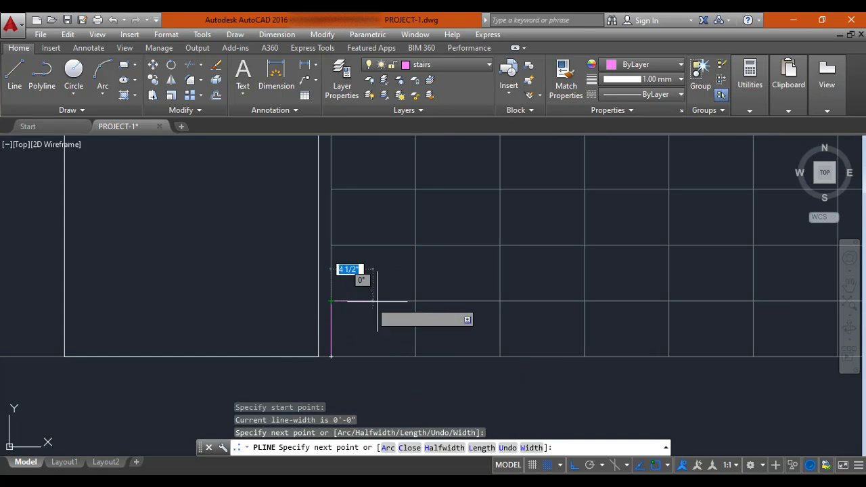
{"action": "left_click", "coordinate": [415, 301]}
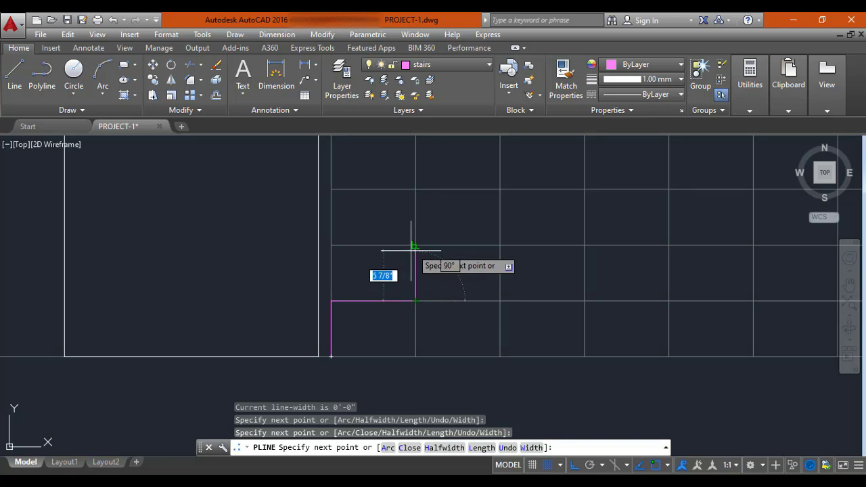
{"action": "left_click", "coordinate": [415, 245]}
{"action": "left_click", "coordinate": [499, 245]}
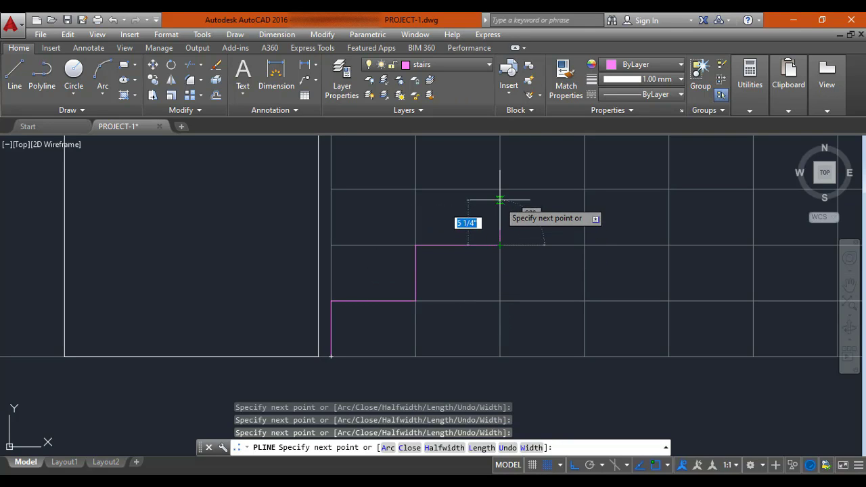
Step: Continue the stair polyline along the grid with the third, fourth and fifth risers and treads
{"action": "middle_click_drag", "start_coordinate": [538, 226], "coordinate": [463, 293]}
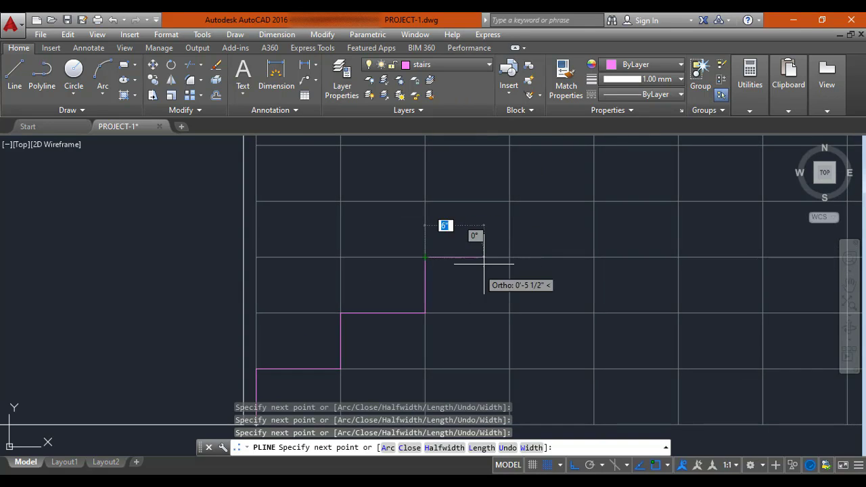
{"action": "left_click", "coordinate": [509, 257]}
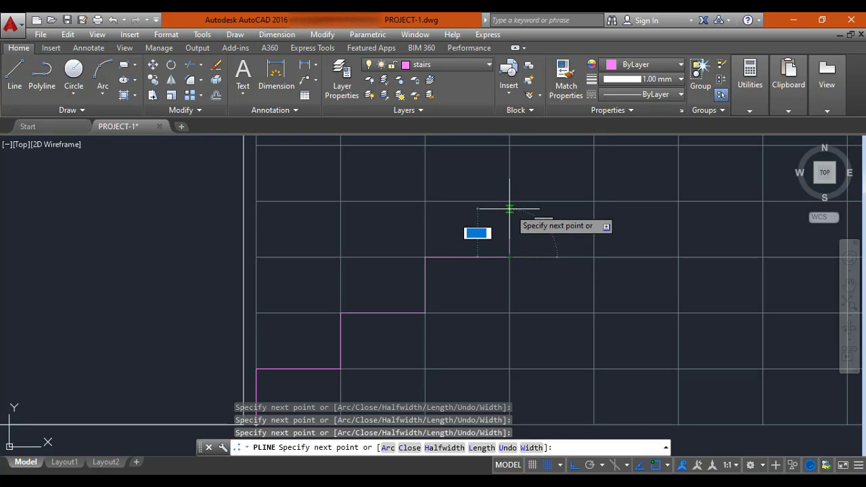
{"action": "left_click", "coordinate": [510, 201]}
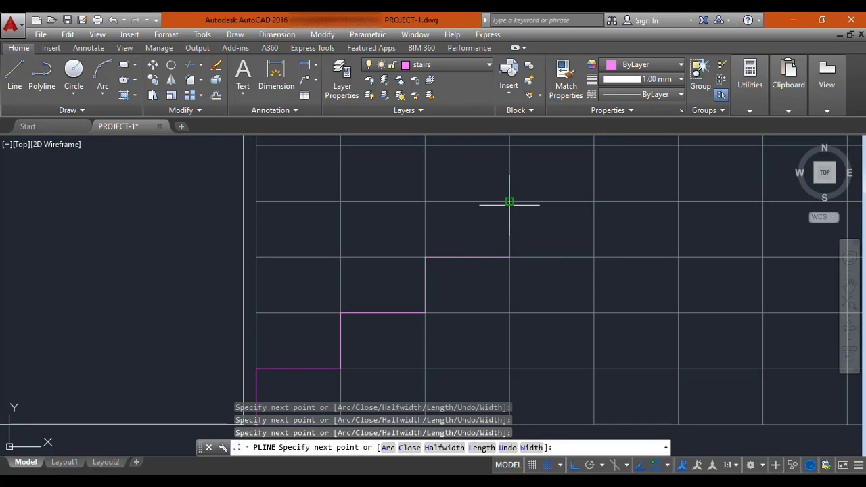
{"action": "left_click", "coordinate": [589, 201]}
{"action": "middle_click_drag", "start_coordinate": [589, 176], "coordinate": [446, 233]}
{"action": "left_click", "coordinate": [452, 203]}
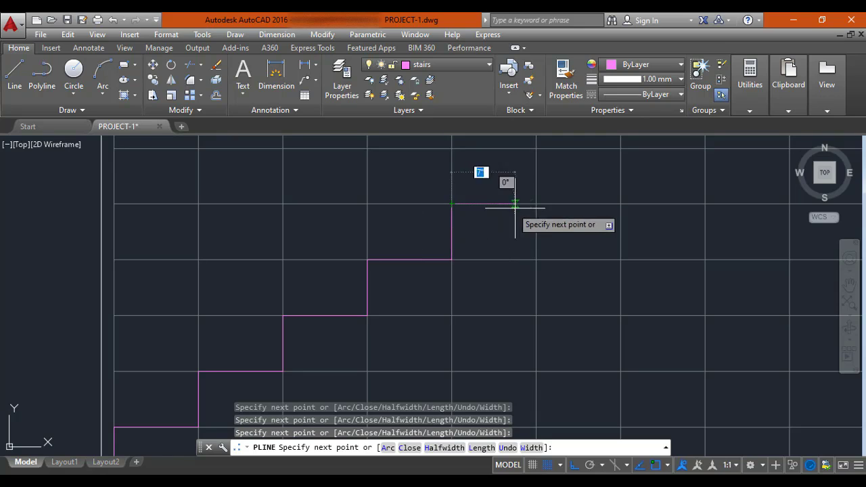
{"action": "left_click", "coordinate": [536, 203]}
Step: Extend the stair polyline up the grid with the sixth, seventh and eighth risers and treads
{"action": "left_click", "coordinate": [559, 147]}
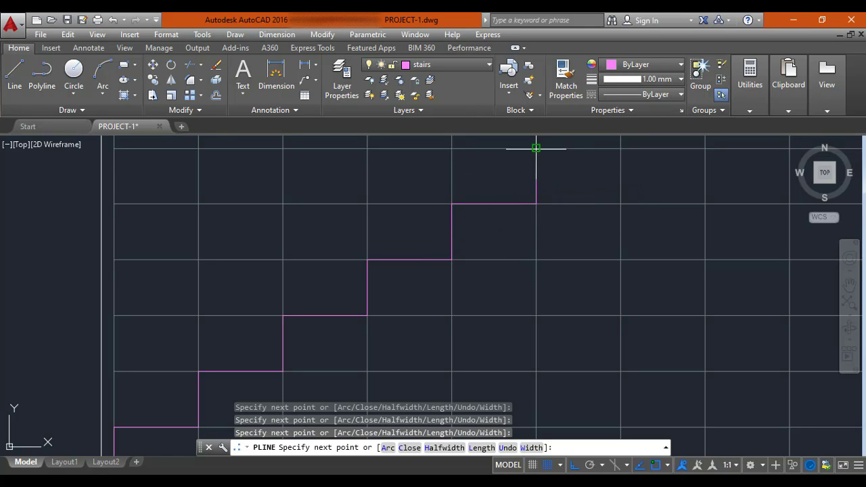
{"action": "middle_click_drag", "start_coordinate": [559, 147], "coordinate": [466, 257]}
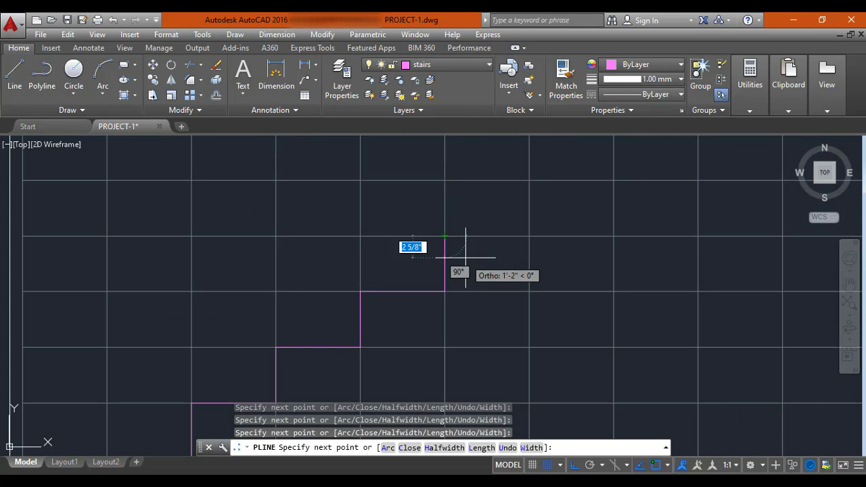
{"action": "left_click", "coordinate": [528, 237]}
{"action": "left_click", "coordinate": [529, 180]}
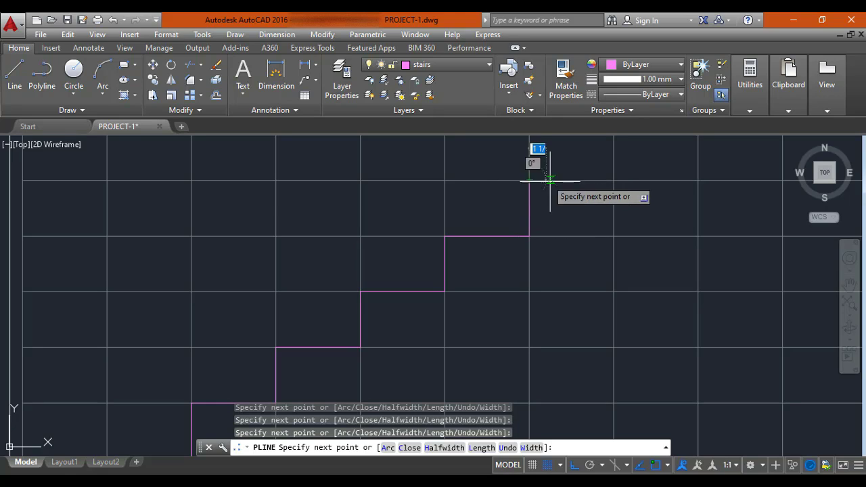
{"action": "left_click", "coordinate": [613, 181]}
{"action": "middle_click_drag", "start_coordinate": [575, 194], "coordinate": [408, 316]}
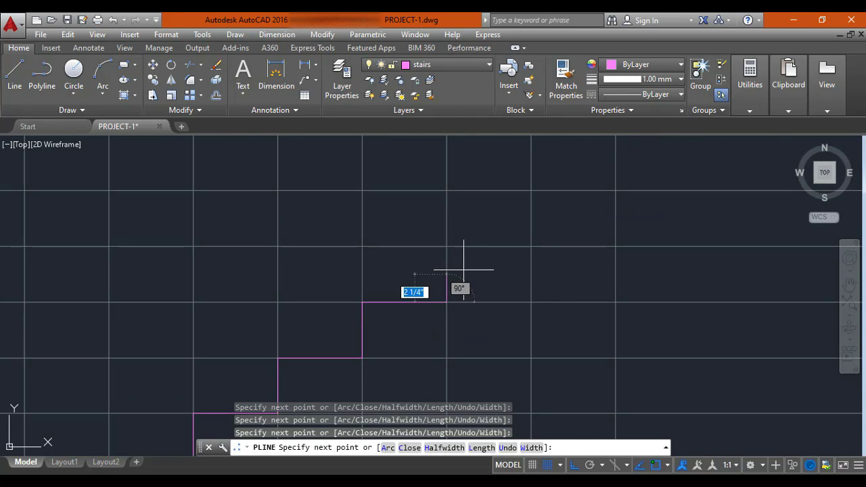
{"action": "left_click", "coordinate": [447, 246]}
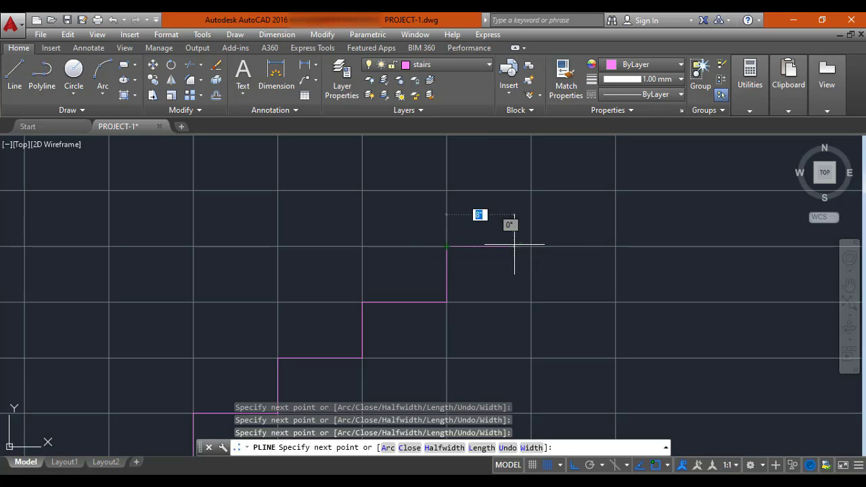
{"action": "left_click", "coordinate": [531, 246]}
Step: Finish the stair polyline with the ninth step, the tenth riser and a horizontal landing reaching the inner face of the far wall
{"action": "left_click", "coordinate": [531, 191]}
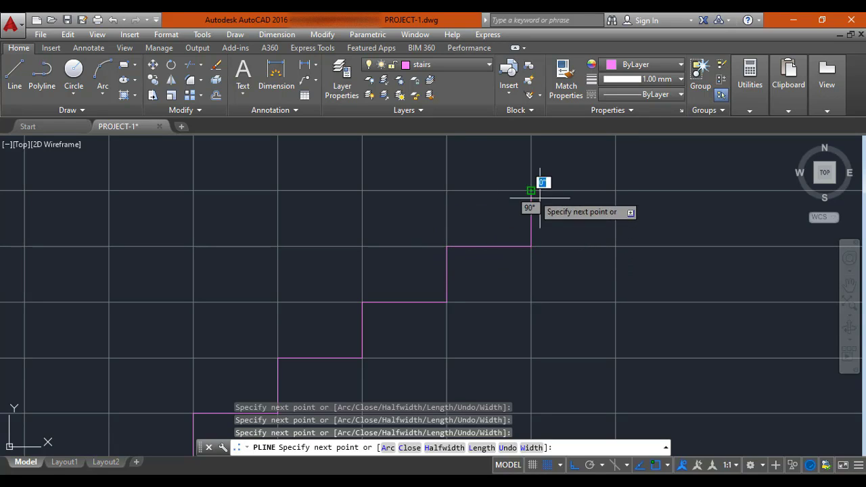
{"action": "middle_click_drag", "start_coordinate": [586, 208], "coordinate": [409, 287]}
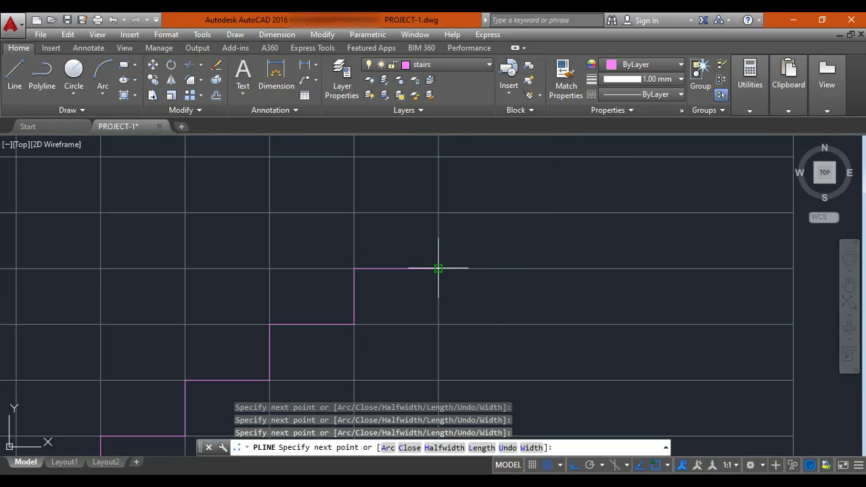
{"action": "left_click", "coordinate": [439, 268]}
{"action": "left_click", "coordinate": [438, 212]}
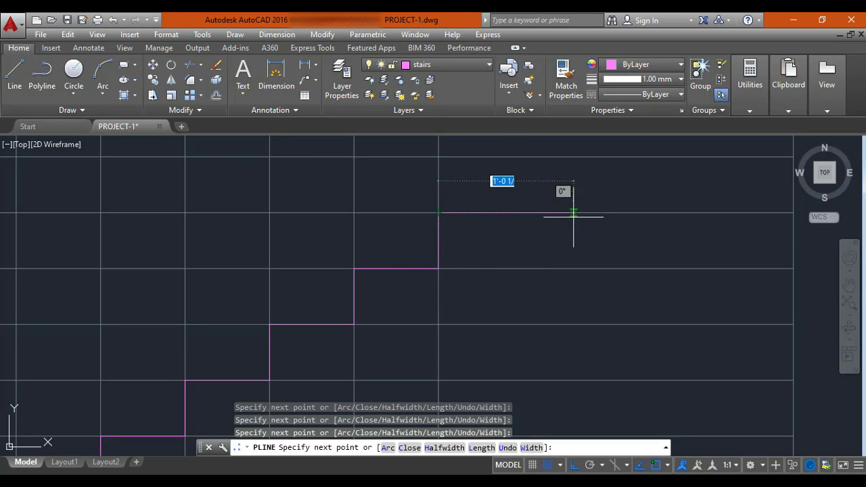
{"action": "middle_click_drag", "start_coordinate": [758, 220], "coordinate": [561, 251]}
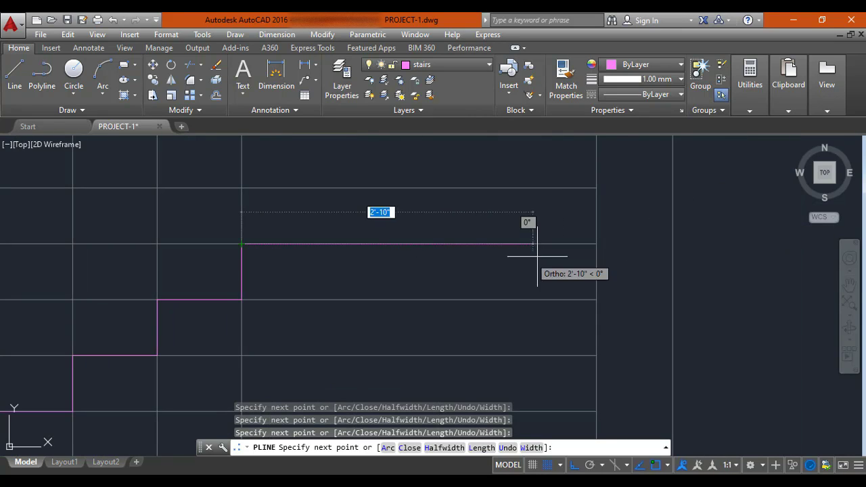
{"action": "left_click", "coordinate": [596, 244]}
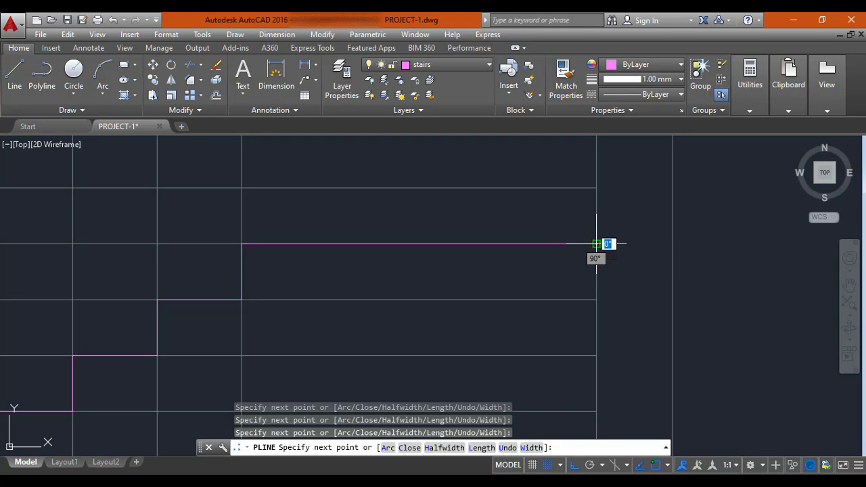
{"action": "key", "text": "Escape"}
Step: Select the finished stair polyline to examine it as a single object, and clear the selection
{"action": "scroll", "coordinate": [564, 267], "scroll_direction": "down", "scroll_amount": 5}
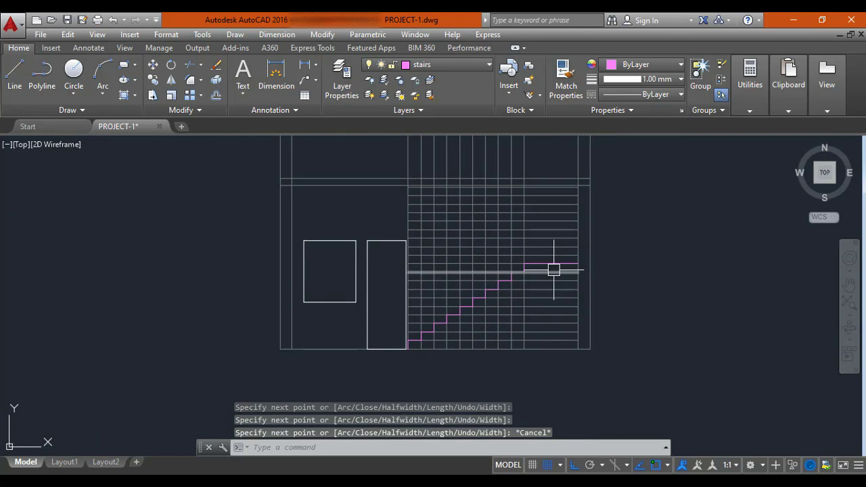
{"action": "scroll", "coordinate": [554, 270], "scroll_direction": "up", "scroll_amount": 2}
{"action": "left_click", "coordinate": [546, 262]}
{"action": "scroll", "coordinate": [557, 269], "scroll_direction": "down", "scroll_amount": 2}
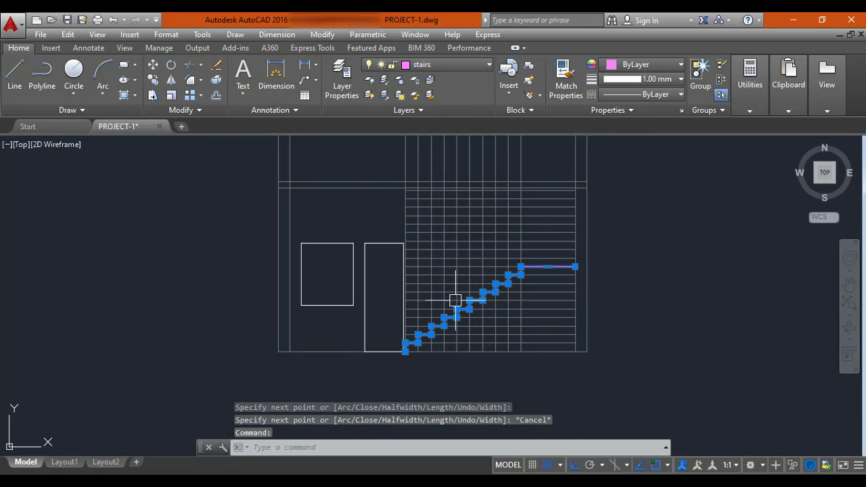
{"action": "key", "text": "Escape"}
Step: Mirror the stair polyline about the horizontal line through the landing, keeping the source object, to form the upper flight
{"action": "scroll", "coordinate": [565, 270], "scroll_direction": "up", "scroll_amount": 2}
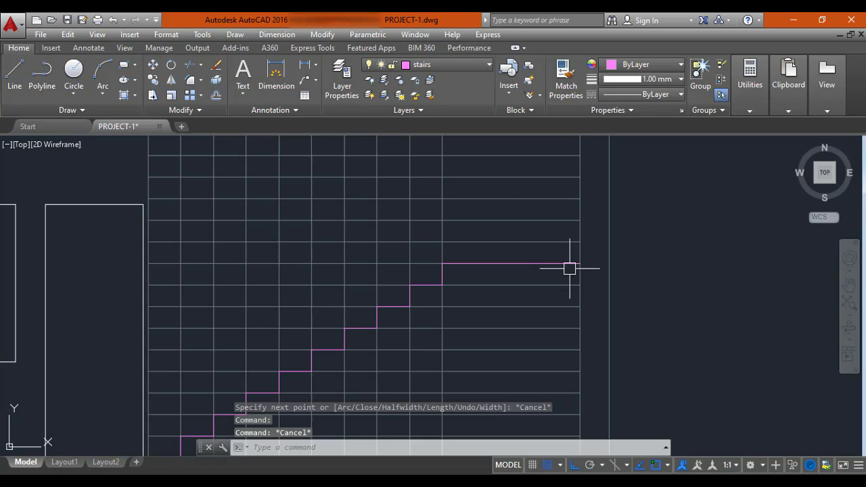
{"action": "left_click", "coordinate": [567, 266]}
{"action": "scroll", "coordinate": [567, 298], "scroll_direction": "down", "scroll_amount": 2}
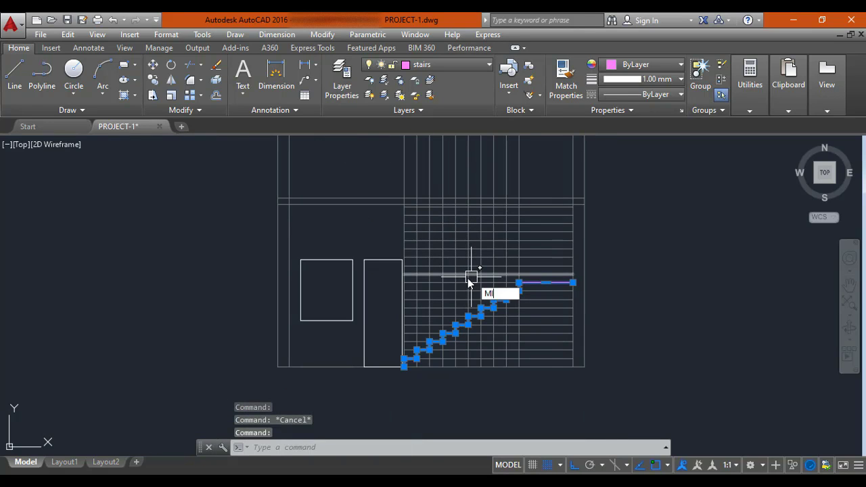
{"action": "key", "text": "Return"}
{"action": "scroll", "coordinate": [518, 270], "scroll_direction": "up", "scroll_amount": 4}
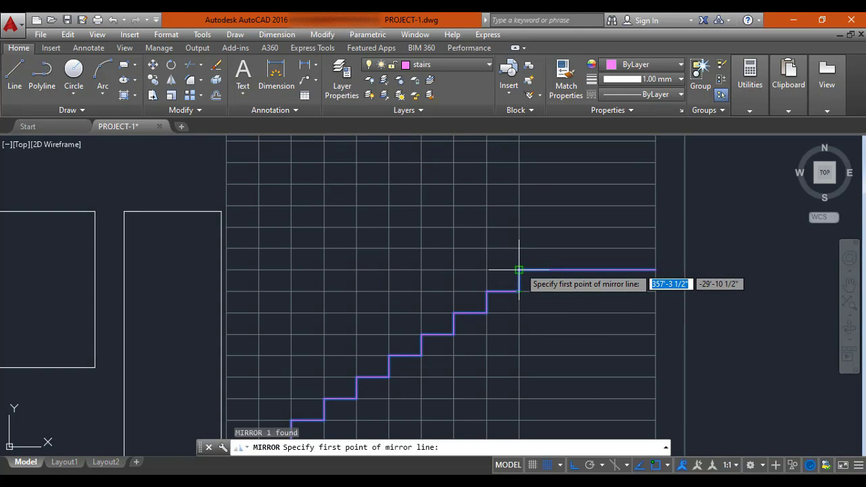
{"action": "left_click", "coordinate": [519, 270]}
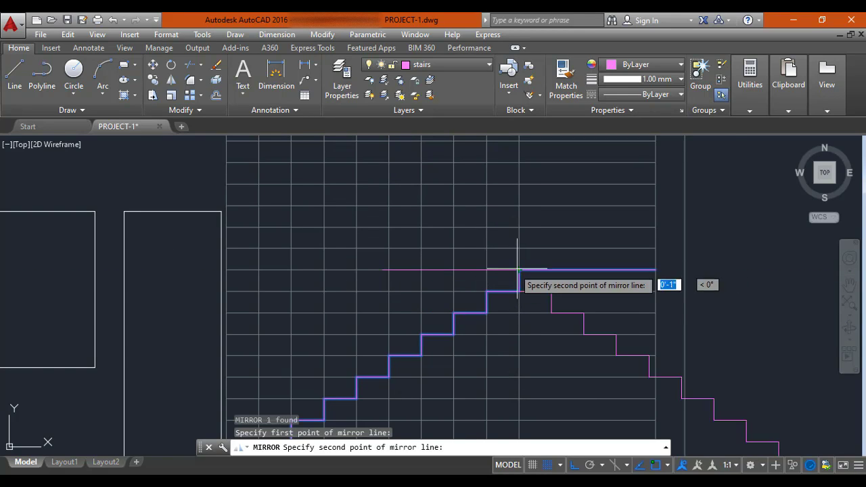
{"action": "left_click", "coordinate": [421, 270]}
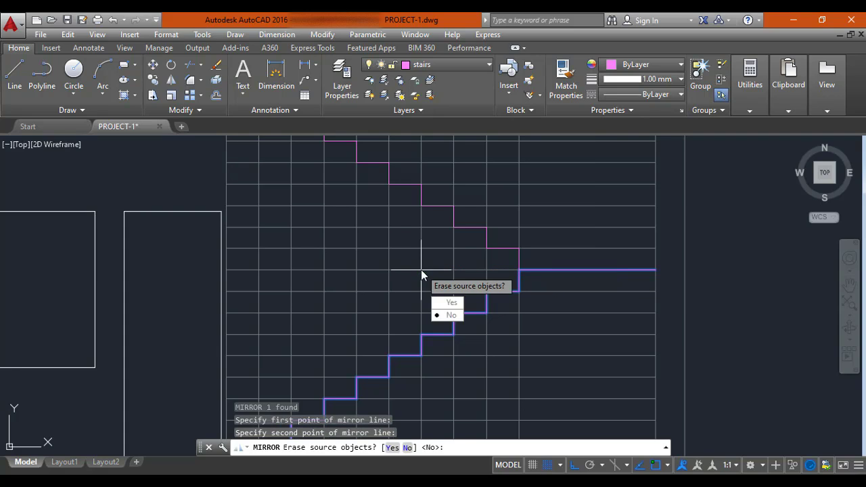
{"action": "left_click", "coordinate": [440, 315]}
{"action": "scroll", "coordinate": [419, 270], "scroll_direction": "down", "scroll_amount": 2}
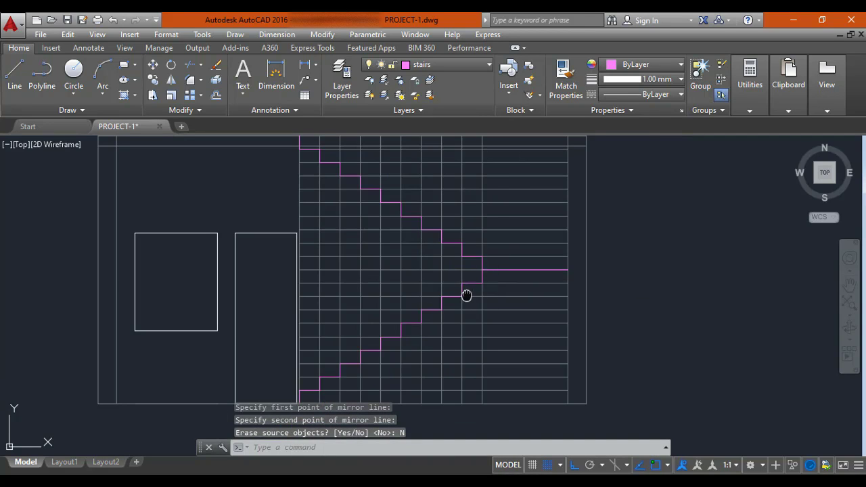
Step: Erase the horizontal grid lines across both stair flights, leaving the three at and just below the landing level
{"action": "middle_click_drag", "start_coordinate": [466, 294], "coordinate": [449, 329]}
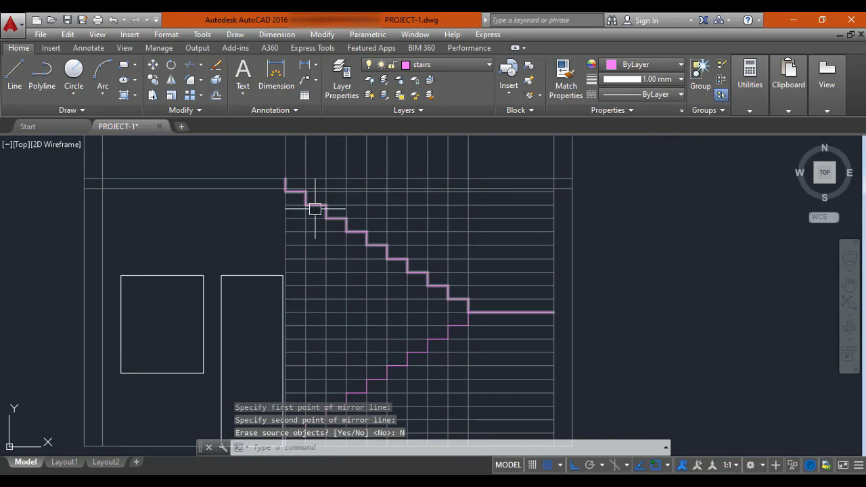
{"action": "middle_click_drag", "start_coordinate": [505, 305], "coordinate": [469, 236]}
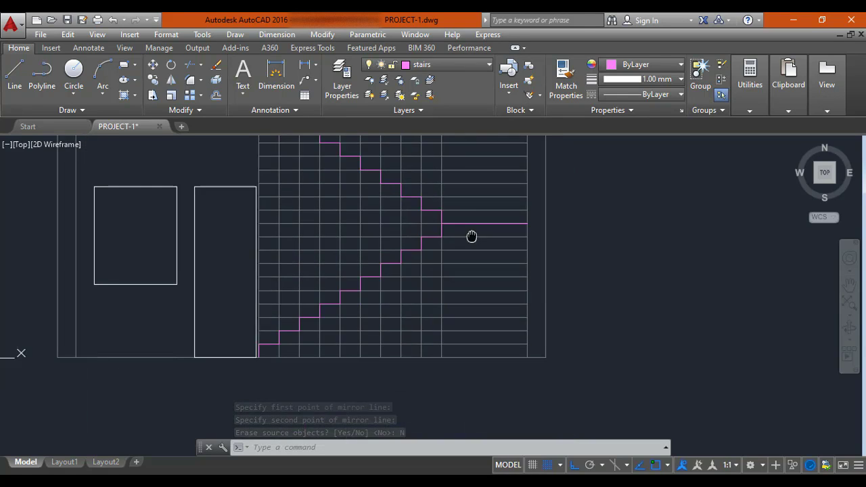
{"action": "scroll", "coordinate": [487, 246], "scroll_direction": "up", "scroll_amount": 2}
{"action": "scroll", "coordinate": [492, 247], "scroll_direction": "up", "scroll_amount": 2}
{"action": "left_click", "coordinate": [498, 249]}
{"action": "scroll", "coordinate": [433, 332], "scroll_direction": "down", "scroll_amount": 4}
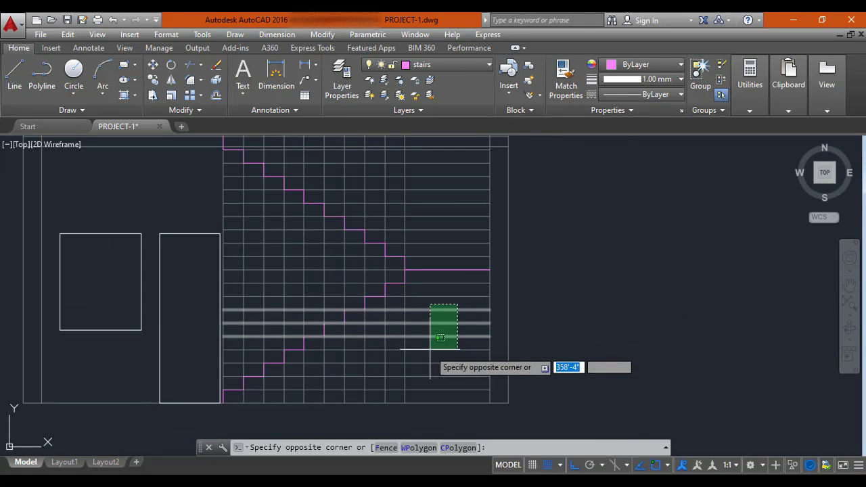
{"action": "left_click", "coordinate": [424, 385]}
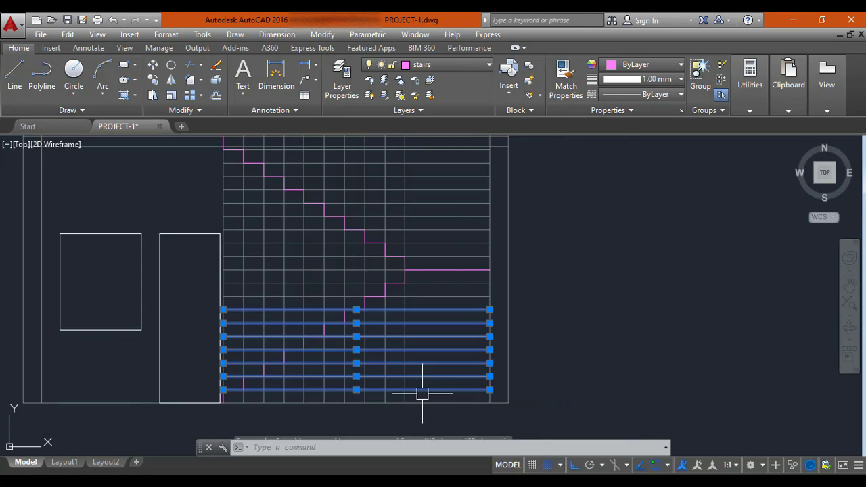
{"action": "left_click", "coordinate": [452, 153]}
{"action": "scroll", "coordinate": [451, 164], "scroll_direction": "up", "scroll_amount": 2}
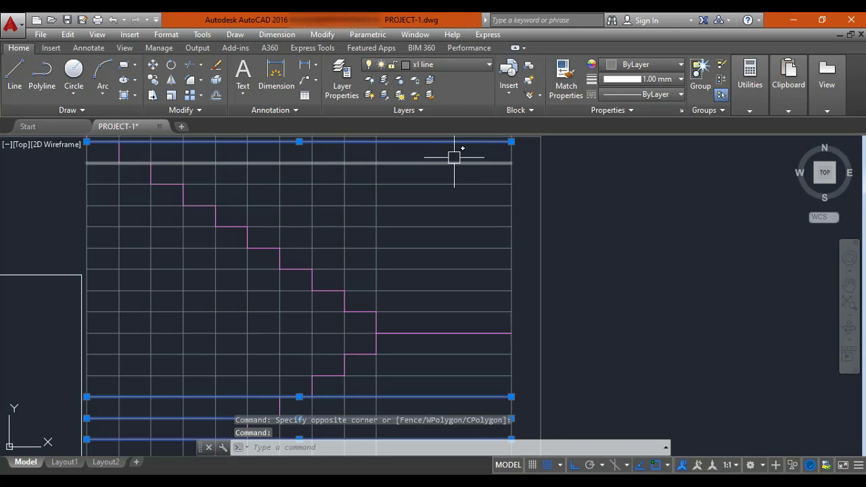
{"action": "left_click", "coordinate": [455, 156]}
{"action": "scroll", "coordinate": [458, 155], "scroll_direction": "down", "scroll_amount": 2}
{"action": "left_click", "coordinate": [435, 258]}
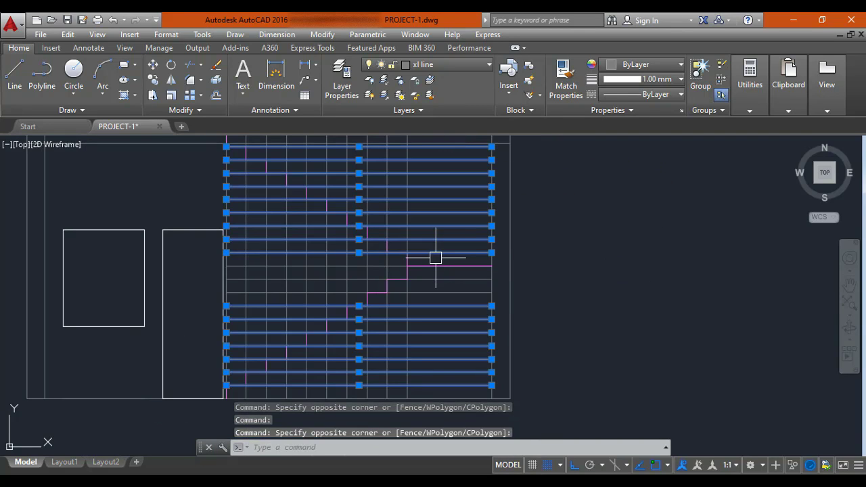
{"action": "type", "text": "e"}
{"action": "key", "text": "Return"}
Step: Erase the four vertical grid lines nearest the landing
{"action": "left_click", "coordinate": [446, 187]}
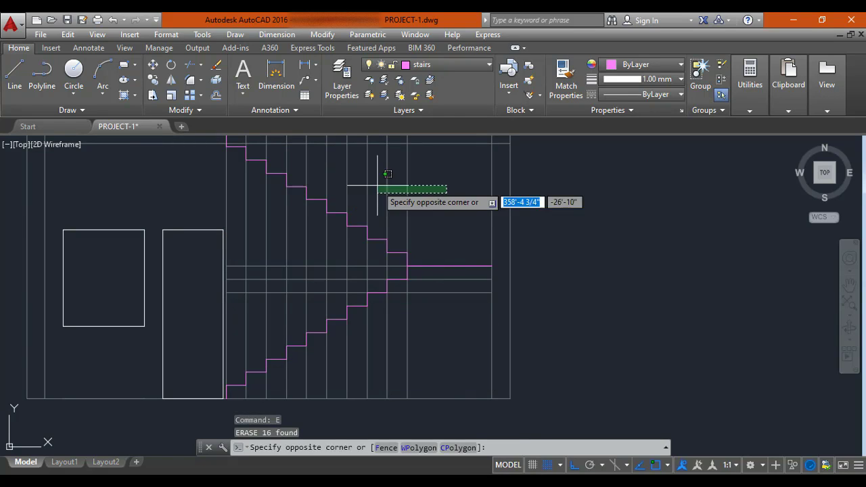
{"action": "left_click", "coordinate": [332, 173]}
{"action": "type", "text": "e"}
{"action": "key", "text": "Return"}
Step: Try to erase the remaining vertical grid lines between the flights together with the line at the stair's start, and undo the erasures
{"action": "left_click", "coordinate": [340, 246]}
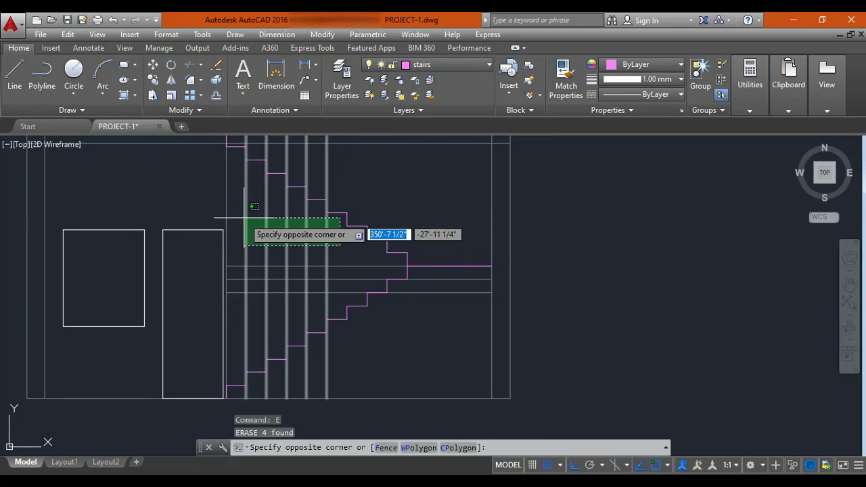
{"action": "left_click", "coordinate": [226, 201]}
{"action": "type", "text": "e"}
{"action": "key", "text": "Return"}
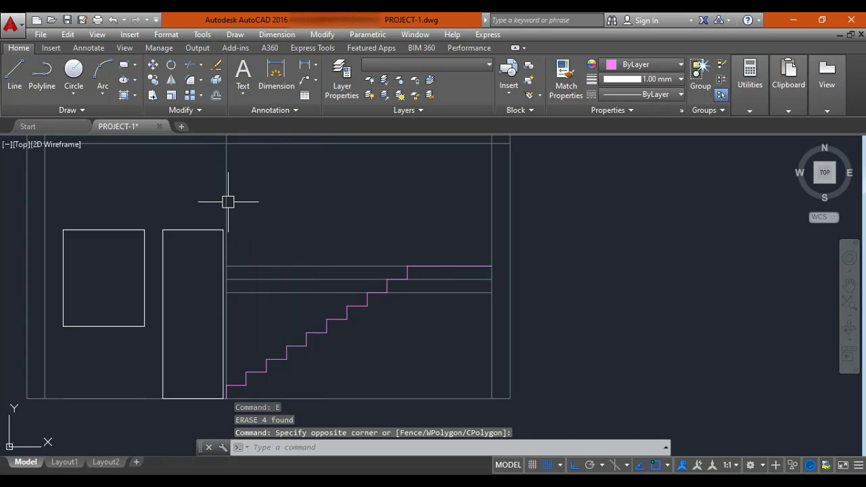
{"action": "left_click", "coordinate": [226, 195]}
{"action": "type", "text": "e"}
{"action": "key", "text": "Return"}
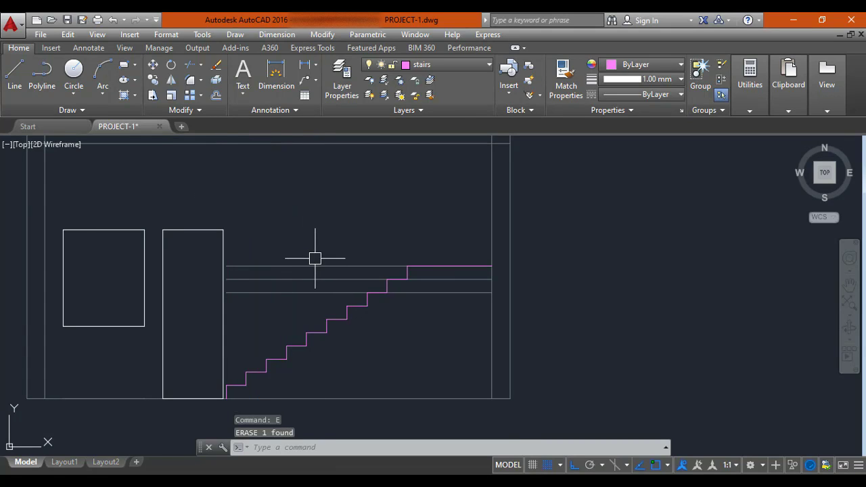
{"action": "key", "text": "ctrl+z"}
Step: Erase the remaining vertical grid lines between the flights, including the one at the stair's start, keeping the upper flight
{"action": "left_click", "coordinate": [338, 247]}
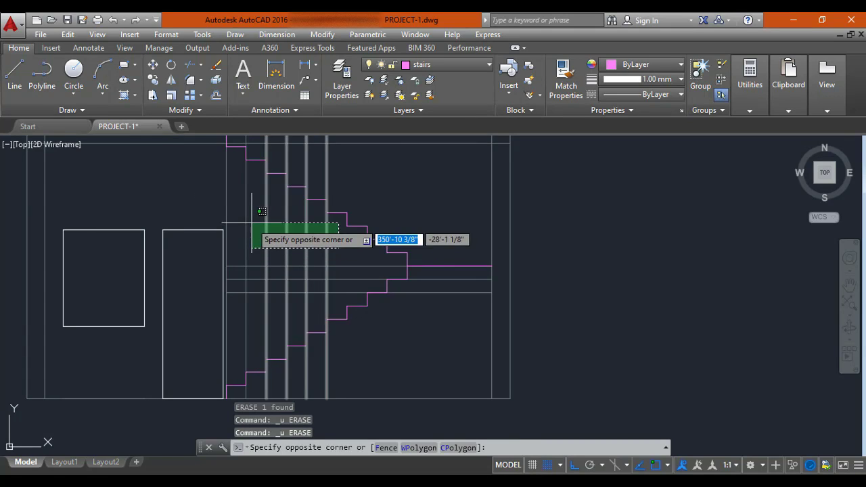
{"action": "left_click", "coordinate": [245, 218]}
{"action": "type", "text": "e"}
{"action": "key", "text": "Return"}
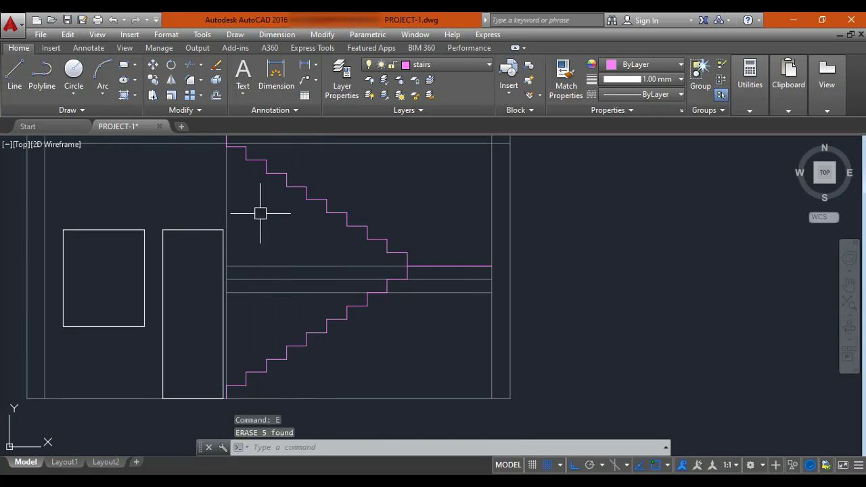
{"action": "left_click", "coordinate": [227, 193]}
{"action": "type", "text": "e"}
{"action": "key", "text": "Return"}
Step: Erase the last three horizontal grid lines around the landing level
{"action": "left_click", "coordinate": [319, 241]}
{"action": "left_click", "coordinate": [284, 293]}
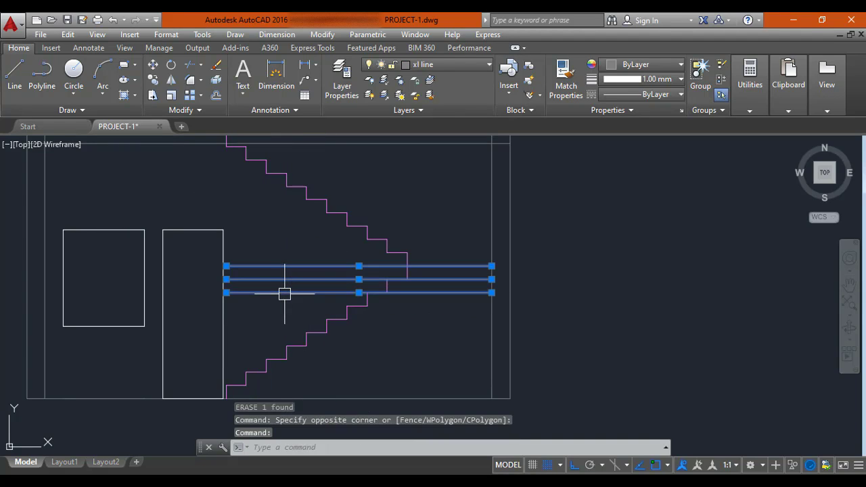
{"action": "type", "text": "e"}
{"action": "key", "text": "Return"}
Step: Draw a sloping line under the lower flight from the foot of its top riser to the foot of its first riser
{"action": "scroll", "coordinate": [313, 290], "scroll_direction": "down", "scroll_amount": 2}
{"action": "mouse_move", "coordinate": [315, 276]}
{"action": "middle_mouse_down"}
{"action": "mouse_move", "coordinate": [331, 309]}
{"action": "mouse_move", "coordinate": [379, 299]}
{"action": "middle_mouse_up"}
{"action": "mouse_move", "coordinate": [349, 260]}
{"action": "middle_mouse_down"}
{"action": "mouse_move", "coordinate": [378, 266]}
{"action": "mouse_move", "coordinate": [405, 232]}
{"action": "middle_mouse_up"}
{"action": "scroll", "coordinate": [405, 233], "scroll_direction": "up", "scroll_amount": 2}
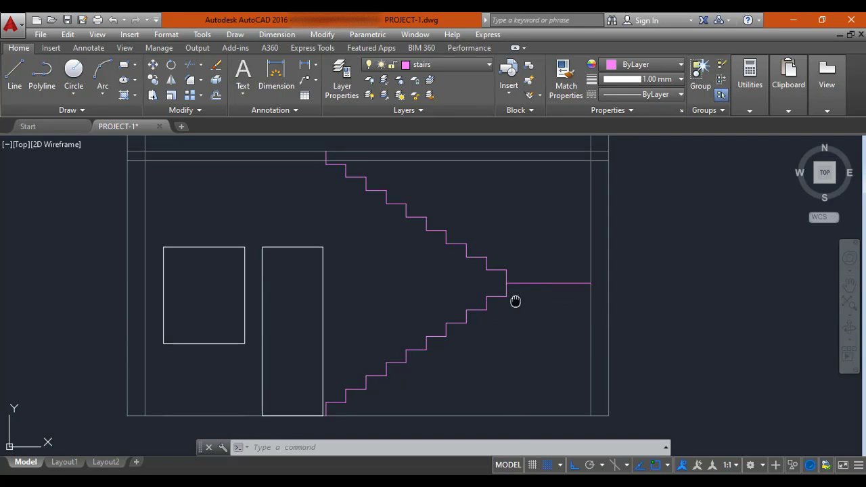
{"action": "middle_click_drag", "start_coordinate": [515, 300], "coordinate": [512, 236]}
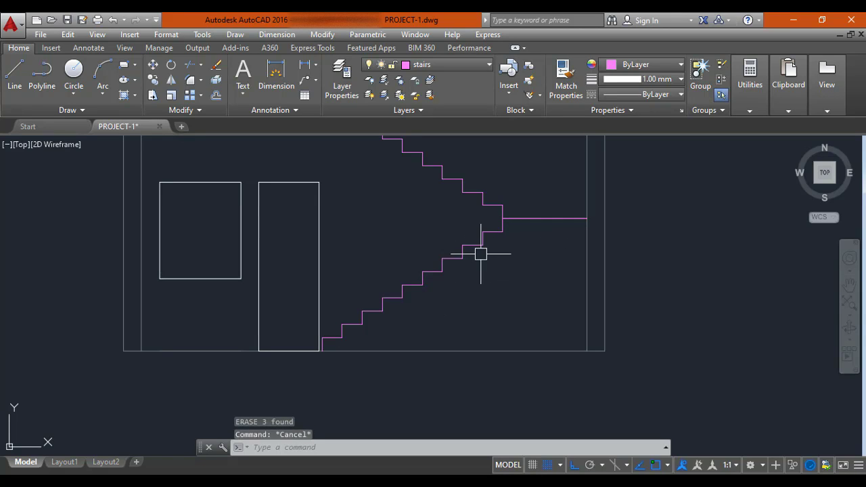
{"action": "type", "text": "l"}
{"action": "key", "text": "Return"}
{"action": "scroll", "coordinate": [487, 242], "scroll_direction": "up", "scroll_amount": 2}
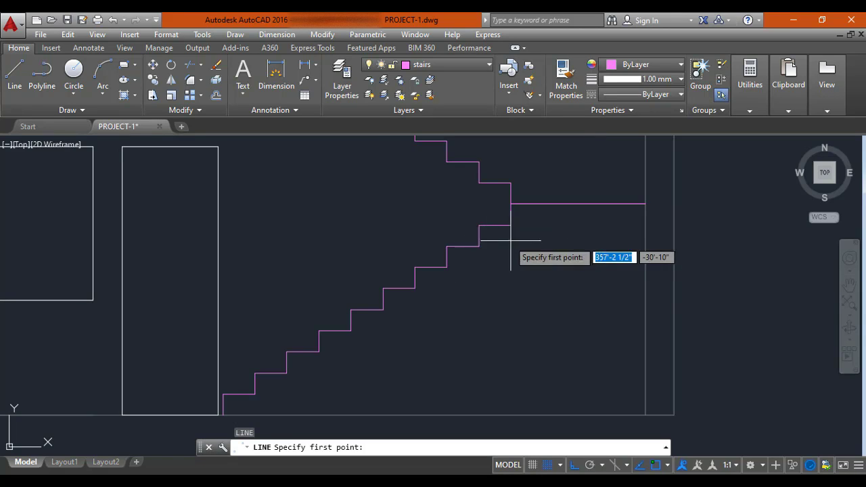
{"action": "left_click", "coordinate": [511, 224]}
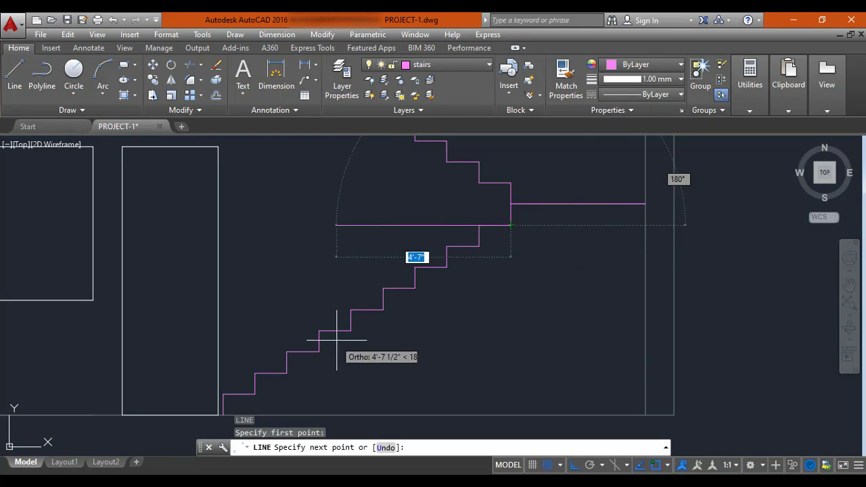
{"action": "middle_click_drag", "start_coordinate": [285, 400], "coordinate": [293, 343]}
{"action": "scroll", "coordinate": [237, 348], "scroll_direction": "up", "scroll_amount": 4}
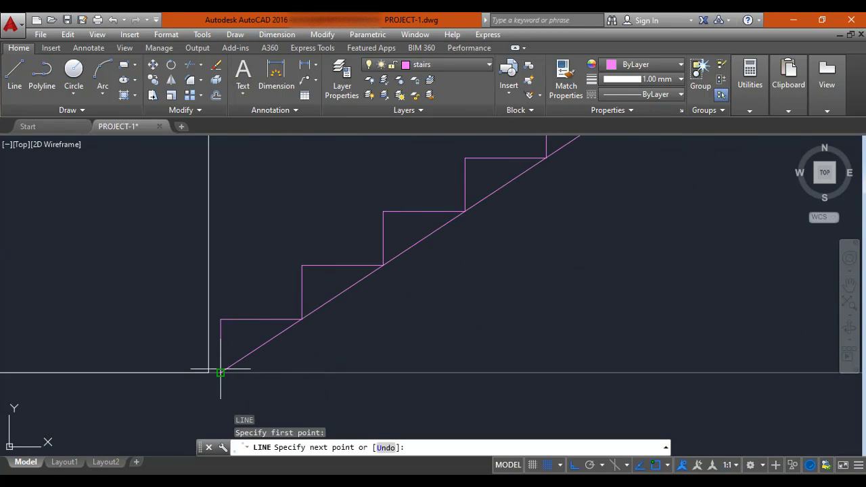
{"action": "left_click", "coordinate": [221, 372]}
{"action": "key", "text": "Escape"}
Step: Offset the sloping line 5" to the underside of the lower flight to form the waist slab's soffit
{"action": "scroll", "coordinate": [386, 348], "scroll_direction": "down", "scroll_amount": 3}
{"action": "scroll", "coordinate": [313, 371], "scroll_direction": "up", "scroll_amount": 2}
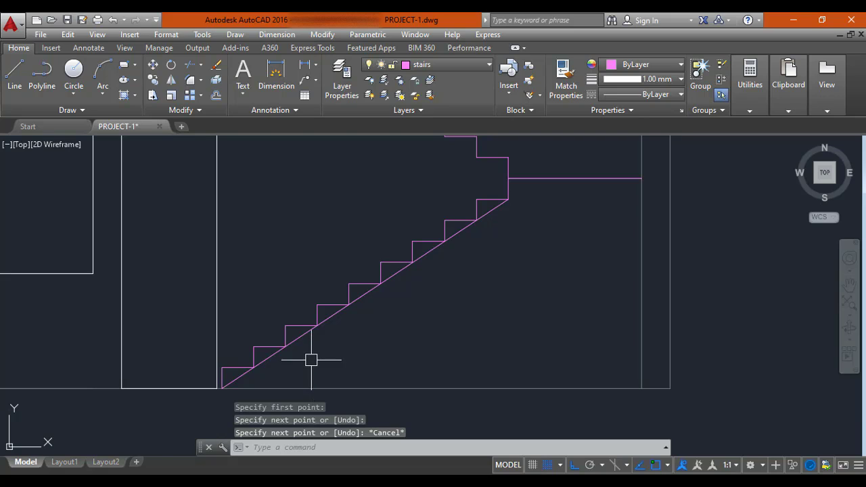
{"action": "type", "text": "o"}
{"action": "key", "text": "Return"}
{"action": "key", "text": "Return"}
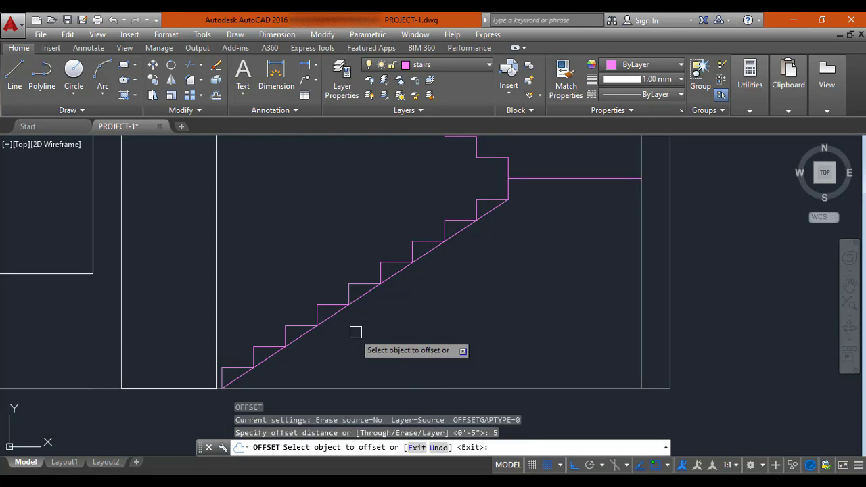
{"action": "left_click", "coordinate": [471, 228]}
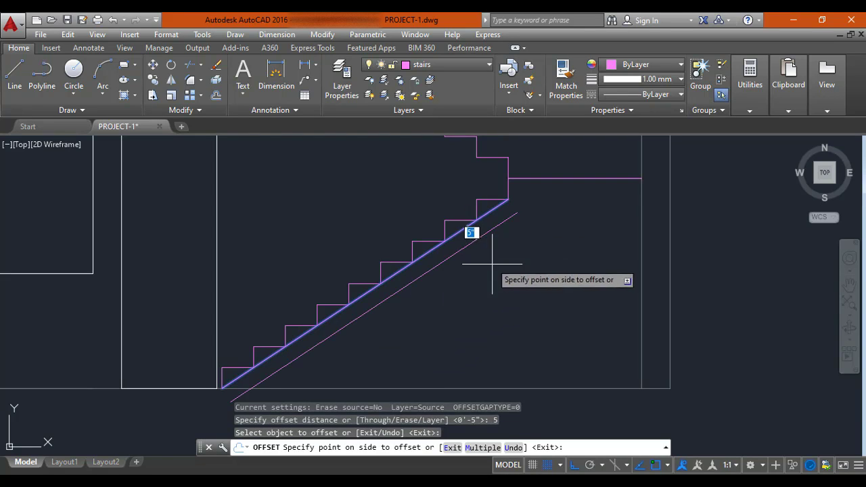
{"action": "left_click", "coordinate": [494, 263]}
{"action": "key", "text": "Escape"}
Step: Trim the part of the offset soffit line that runs below the floor line
{"action": "middle_click_drag", "start_coordinate": [395, 326], "coordinate": [410, 278]}
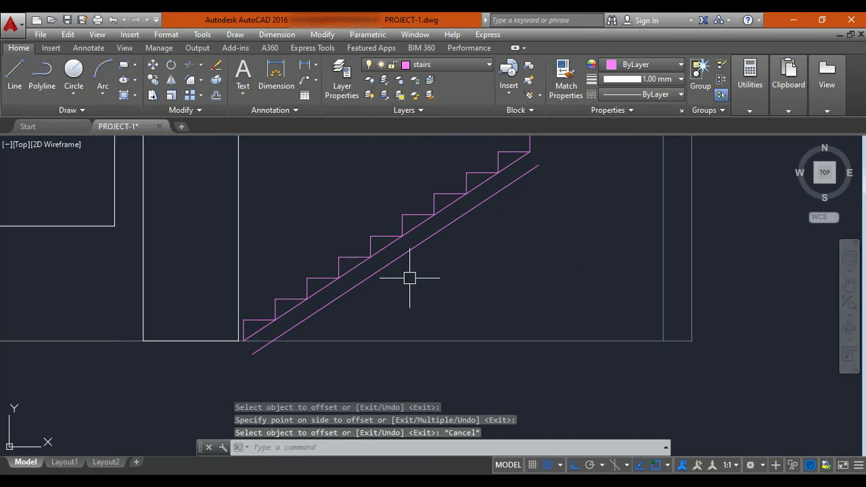
{"action": "key", "text": "Return"}
{"action": "key", "text": "Return"}
{"action": "scroll", "coordinate": [257, 352], "scroll_direction": "up", "scroll_amount": 2}
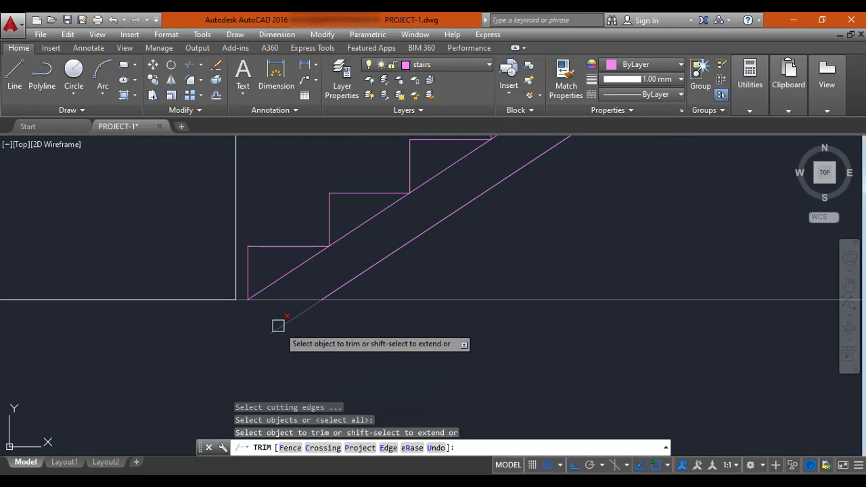
{"action": "scroll", "coordinate": [277, 325], "scroll_direction": "down", "scroll_amount": 2}
{"action": "scroll", "coordinate": [472, 287], "scroll_direction": "down", "scroll_amount": 3}
{"action": "scroll", "coordinate": [396, 272], "scroll_direction": "up", "scroll_amount": 6}
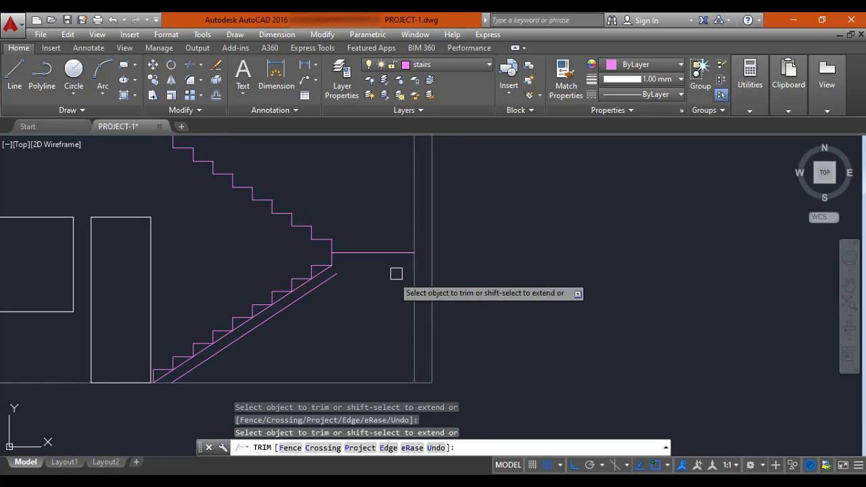
{"action": "key", "text": "Escape"}
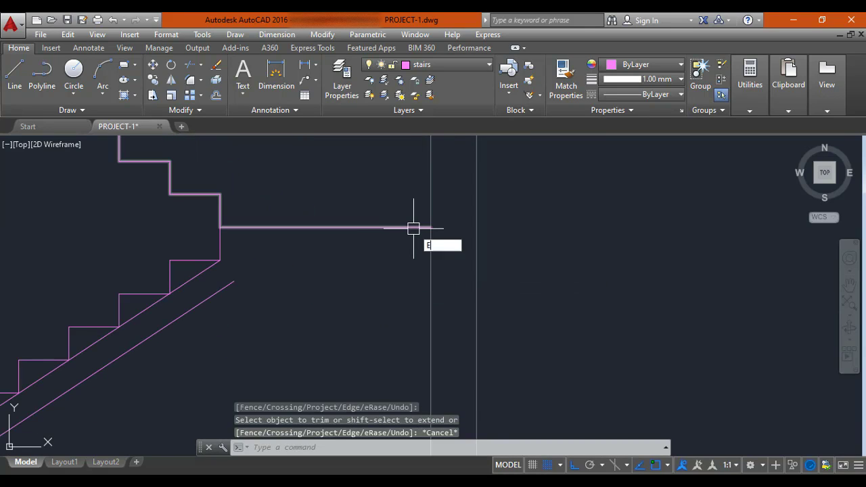
Step: Extend the landing line through the far wall to its outer face
{"action": "type", "text": "EX"}
{"action": "key", "text": "Return"}
{"action": "key", "text": "Return"}
{"action": "left_click", "coordinate": [413, 228]}
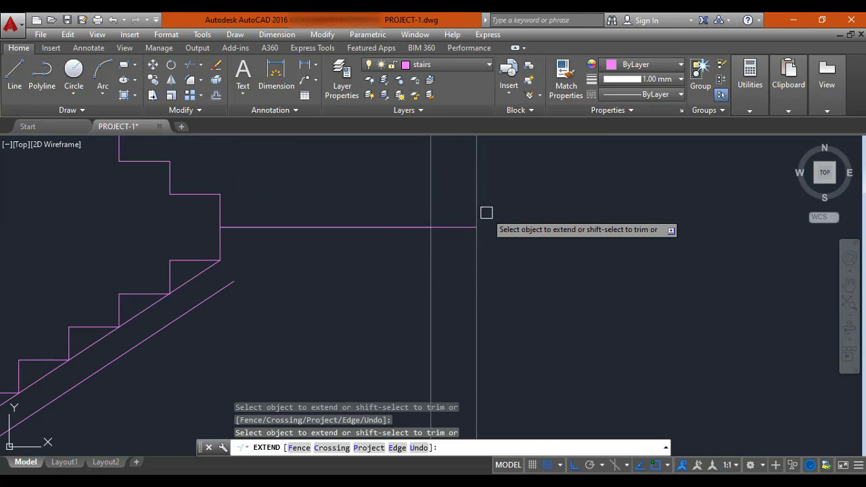
{"action": "scroll", "coordinate": [484, 213], "scroll_direction": "down", "scroll_amount": 2}
{"action": "key", "text": "Escape"}
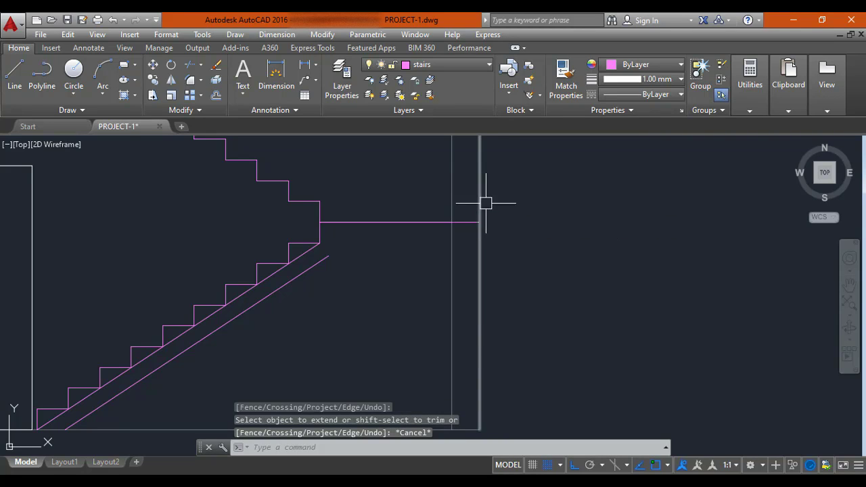
Step: Draw the landing slab's edge 5" down from the landing's outer end, and its horizontal underside back toward the lower flight
{"action": "scroll", "coordinate": [466, 223], "scroll_direction": "up", "scroll_amount": 2}
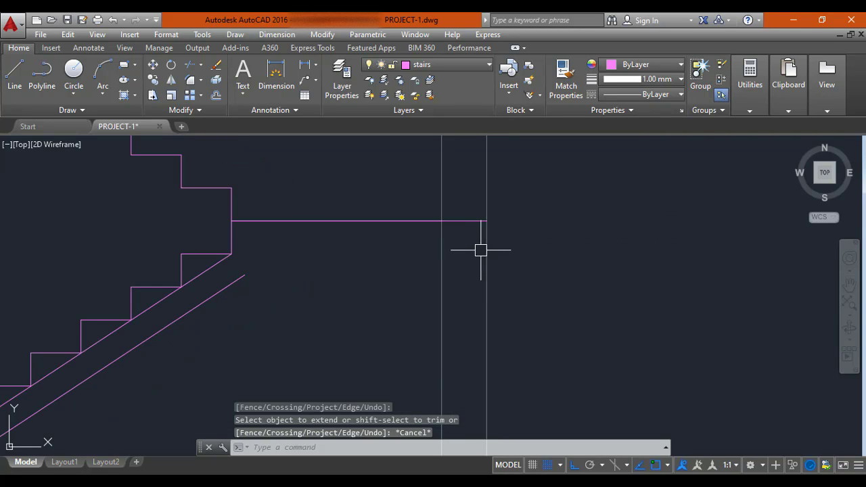
{"action": "type", "text": "l"}
{"action": "key", "text": "Return"}
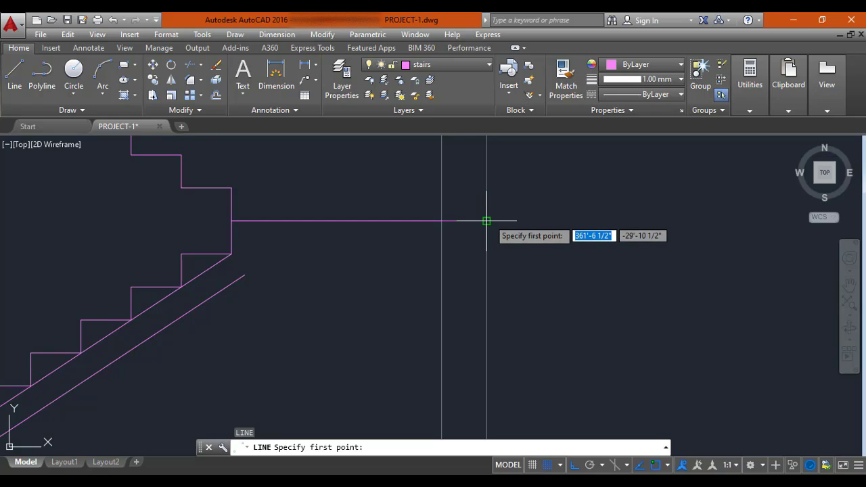
{"action": "left_click", "coordinate": [486, 221]}
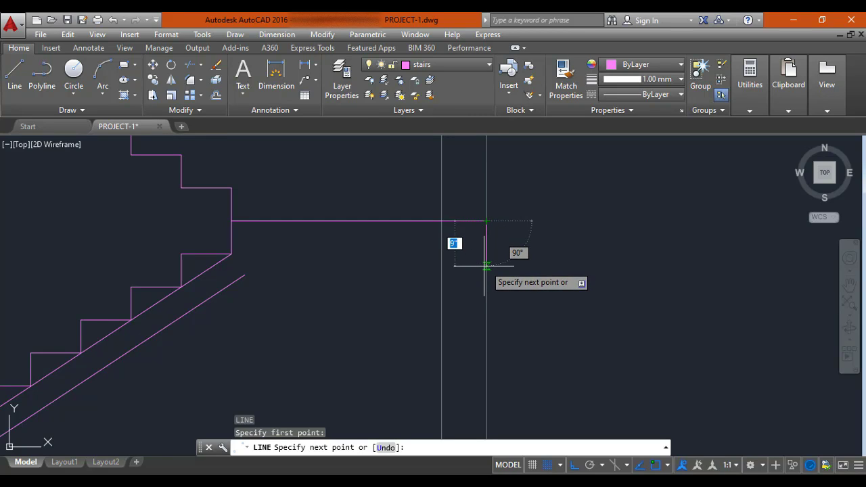
{"action": "type", "text": "5"}
{"action": "key", "text": "Return"}
{"action": "left_click", "coordinate": [313, 251]}
{"action": "key", "text": "Escape"}
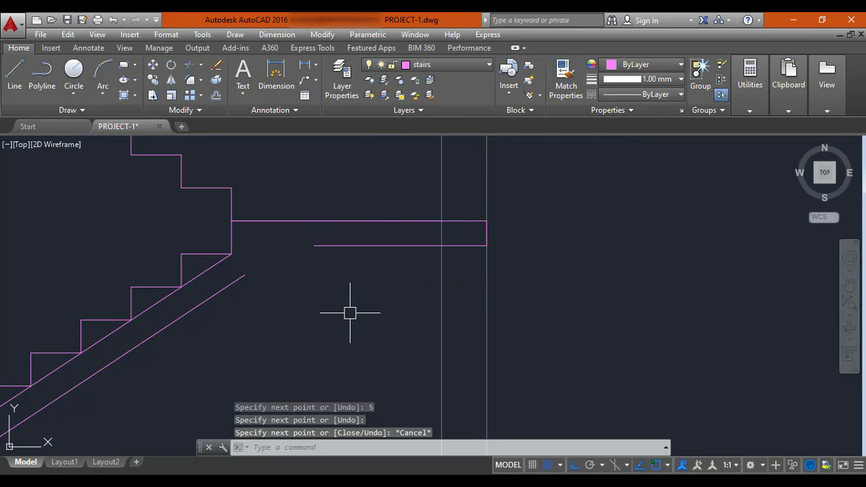
Step: Fillet the sloping soffit line and the landing's underside with radius 0 so they meet in a sharp corner
{"action": "left_click", "coordinate": [228, 289]}
{"action": "left_click", "coordinate": [339, 249]}
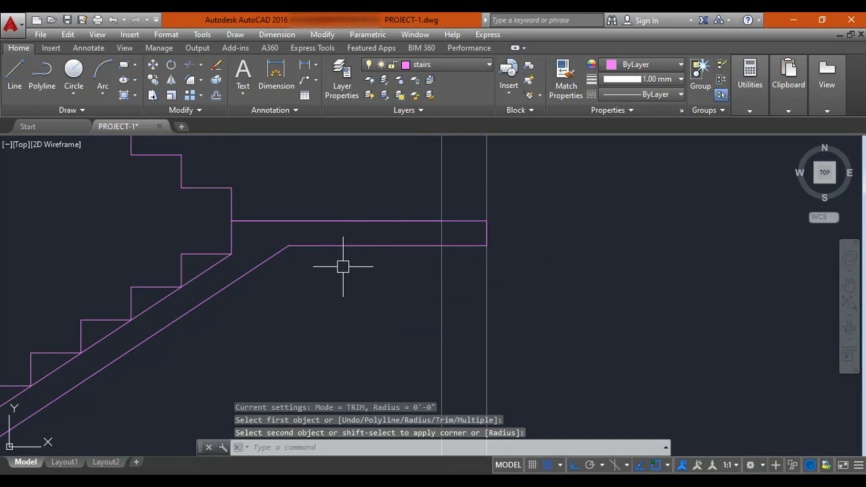
{"action": "key", "text": "Escape"}
Step: Erase the sloping construction line that touches the inner corners of the lower flight's steps
{"action": "scroll", "coordinate": [342, 274], "scroll_direction": "down", "scroll_amount": 5}
{"action": "scroll", "coordinate": [487, 218], "scroll_direction": "up", "scroll_amount": 3}
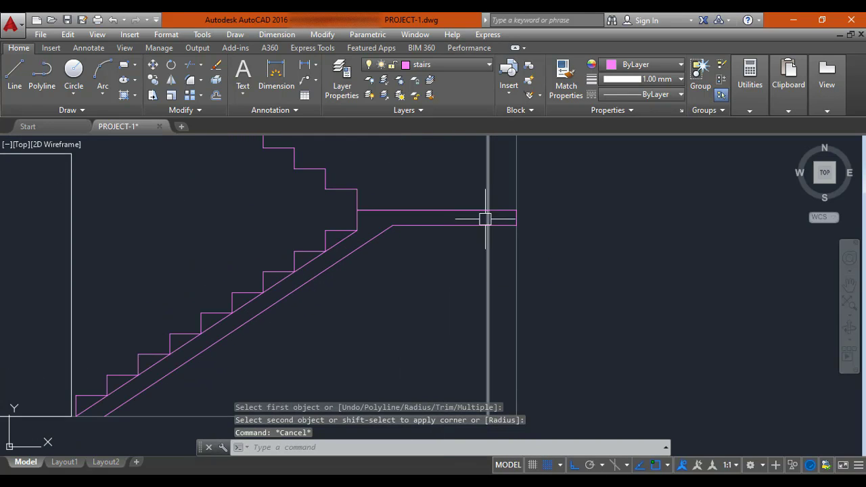
{"action": "left_click", "coordinate": [246, 298]}
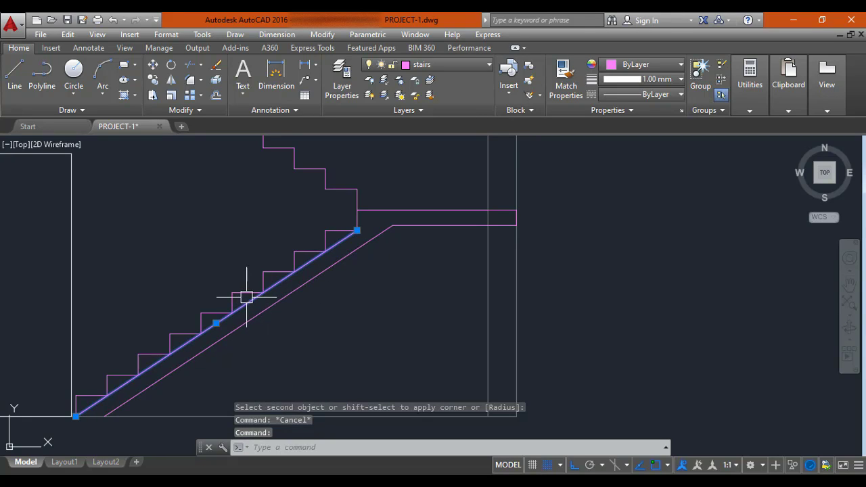
{"action": "type", "text": "e"}
{"action": "key", "text": "Return"}
{"action": "middle_click_drag", "start_coordinate": [342, 330], "coordinate": [384, 308]}
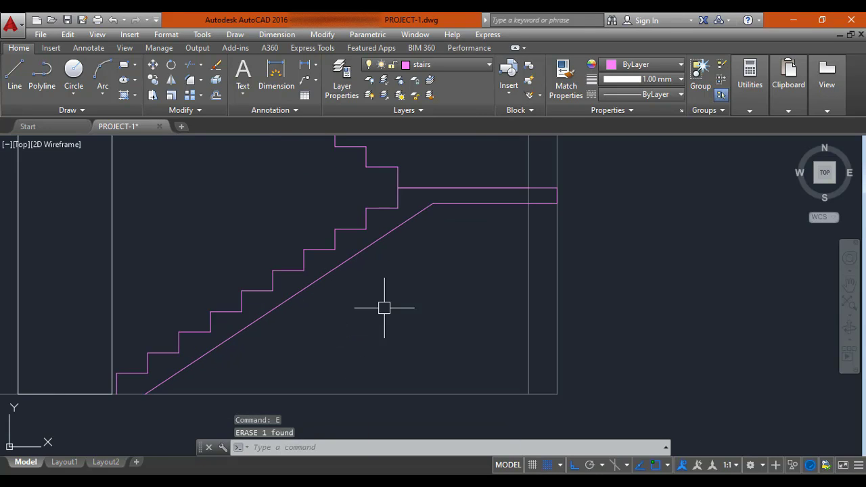
Step: Examine the lower flight's steps, its sloping soffit and the landing slab, and the upper flight above them
{"action": "scroll", "coordinate": [501, 205], "scroll_direction": "up", "scroll_amount": 2}
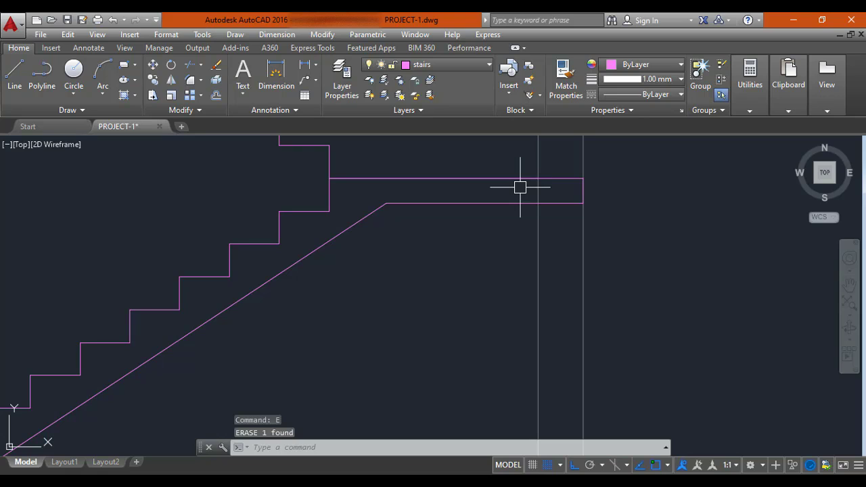
{"action": "scroll", "coordinate": [348, 201], "scroll_direction": "down", "scroll_amount": 2}
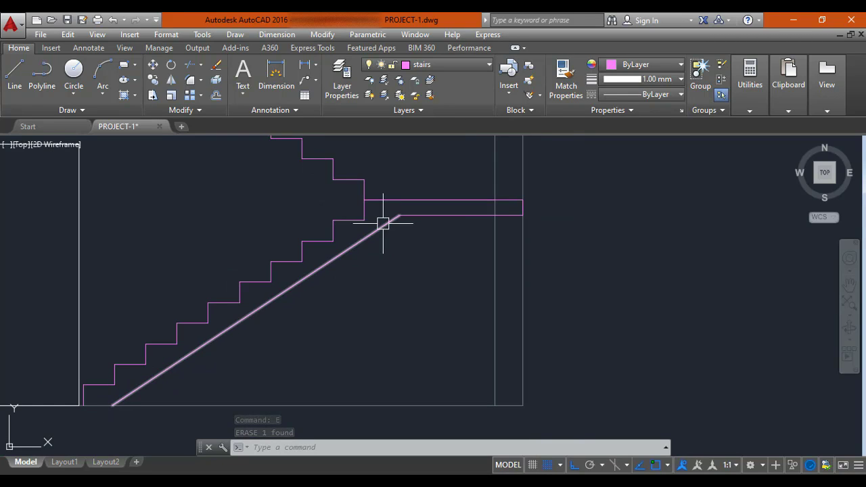
{"action": "scroll", "coordinate": [272, 276], "scroll_direction": "up", "scroll_amount": 2}
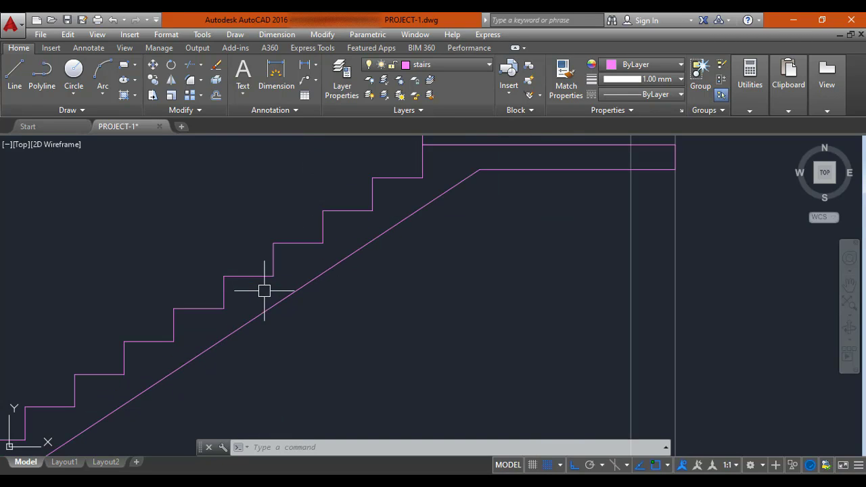
{"action": "middle_click_drag", "start_coordinate": [426, 224], "coordinate": [412, 273]}
{"action": "scroll", "coordinate": [397, 232], "scroll_direction": "down", "scroll_amount": 4}
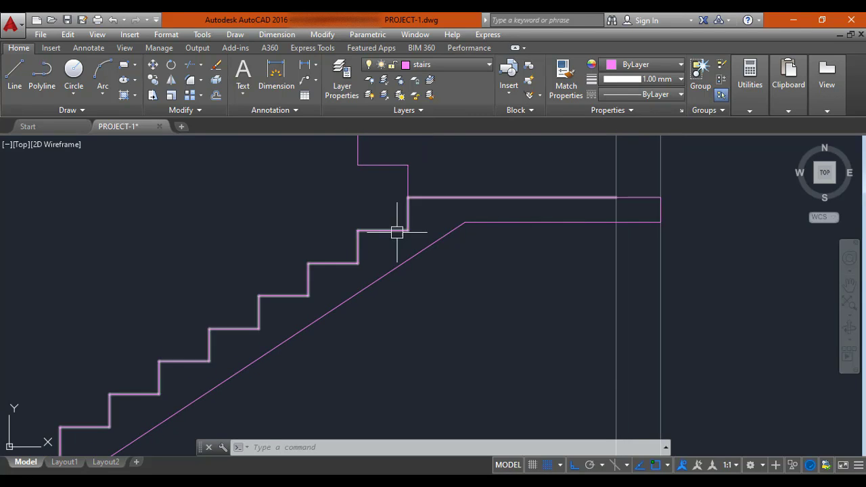
{"action": "mouse_move", "coordinate": [323, 301]}
{"action": "middle_mouse_down"}
{"action": "mouse_move", "coordinate": [324, 329]}
{"action": "mouse_move", "coordinate": [331, 300]}
{"action": "mouse_move", "coordinate": [395, 313]}
{"action": "mouse_move", "coordinate": [481, 301]}
{"action": "middle_mouse_up"}
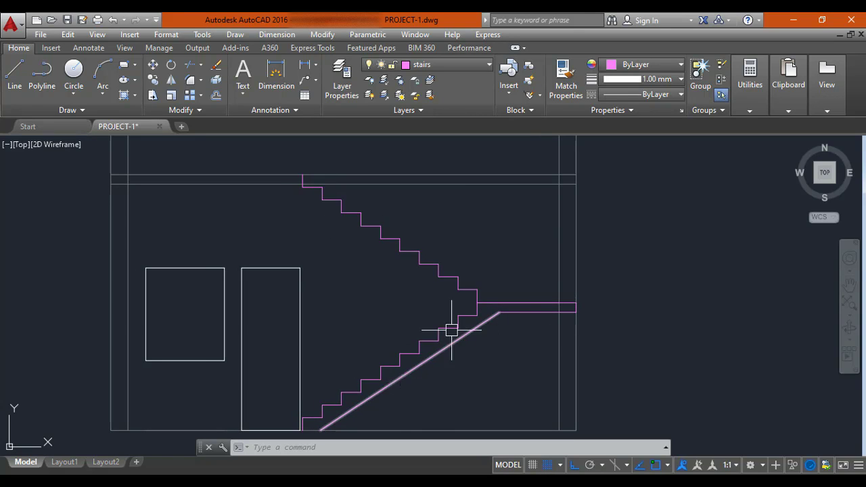
{"action": "middle_click_drag", "start_coordinate": [411, 355], "coordinate": [426, 334]}
{"action": "middle_click_drag", "start_coordinate": [461, 283], "coordinate": [473, 322]}
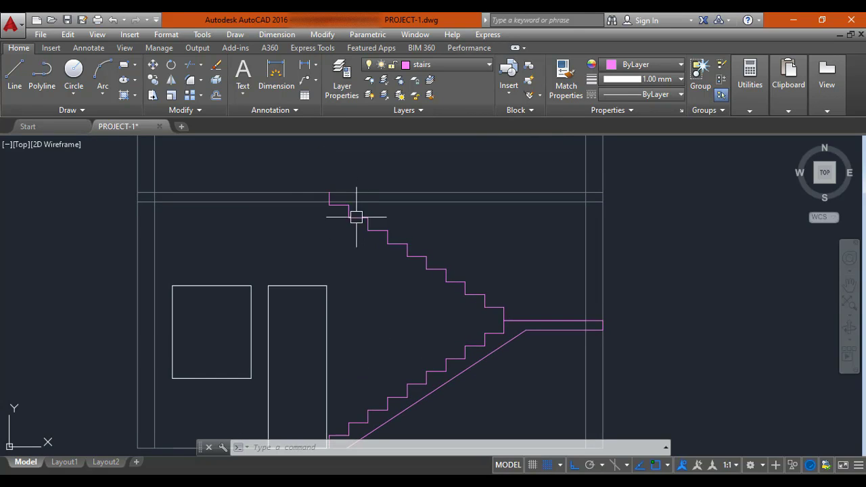
Step: Draw a sloping construction line from the landing's inner end up through the inner corners of the upper flight's steps to the top riser
{"action": "key", "text": "Escape"}
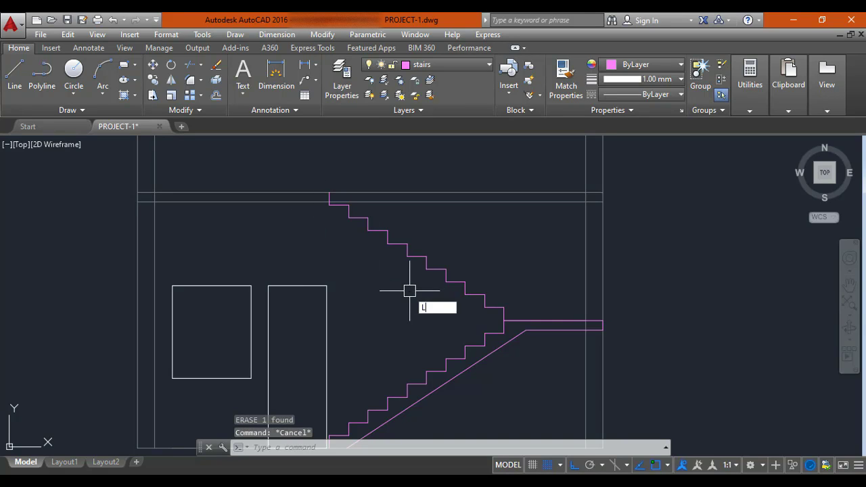
{"action": "type", "text": "L"}
{"action": "key", "text": "Return"}
{"action": "scroll", "coordinate": [481, 321], "scroll_direction": "up", "scroll_amount": 2}
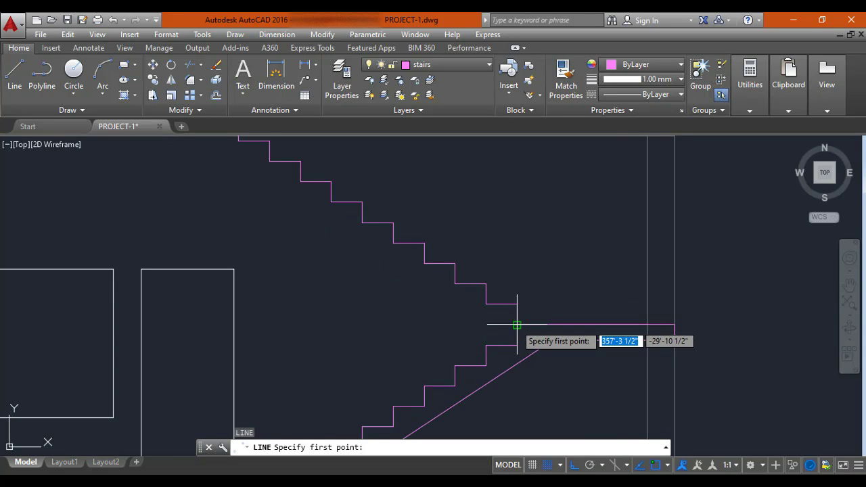
{"action": "left_click", "coordinate": [517, 325]}
{"action": "scroll", "coordinate": [516, 325], "scroll_direction": "down", "scroll_amount": 2}
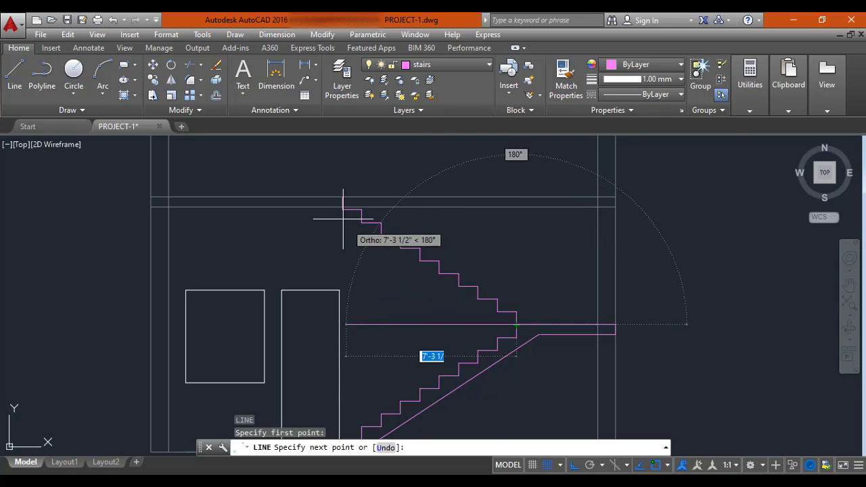
{"action": "scroll", "coordinate": [343, 197], "scroll_direction": "up", "scroll_amount": 2}
{"action": "left_click", "coordinate": [347, 197]}
{"action": "key", "text": "Escape"}
Step: Offset the upper flight's sloping construction line 5" downward to form the waist slab's soffit
{"action": "scroll", "coordinate": [363, 277], "scroll_direction": "down", "scroll_amount": 1}
{"action": "mouse_move", "coordinate": [363, 276]}
{"action": "middle_mouse_down"}
{"action": "mouse_move", "coordinate": [368, 285]}
{"action": "mouse_move", "coordinate": [323, 238]}
{"action": "middle_mouse_up"}
{"action": "type", "text": "O"}
{"action": "key", "text": "Return"}
{"action": "type", "text": "5"}
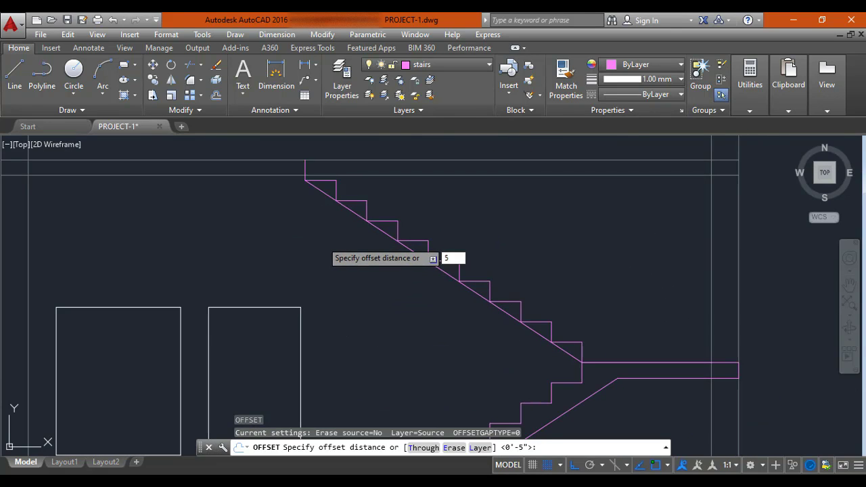
{"action": "key", "text": "Return"}
{"action": "left_click", "coordinate": [376, 230]}
{"action": "left_click", "coordinate": [345, 257]}
{"action": "key", "text": "Escape"}
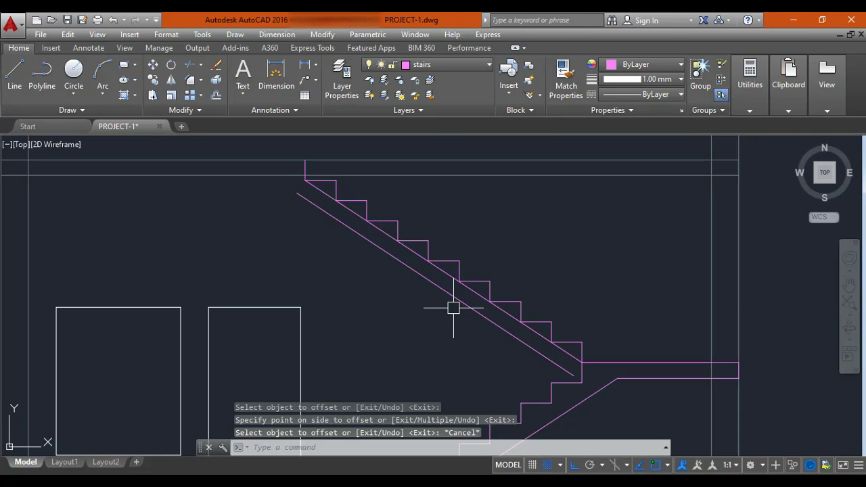
Step: Erase the sloping construction line that touches the inner corners of the upper flight's steps
{"action": "scroll", "coordinate": [483, 296], "scroll_direction": "up", "scroll_amount": 2}
{"action": "left_click", "coordinate": [479, 296]}
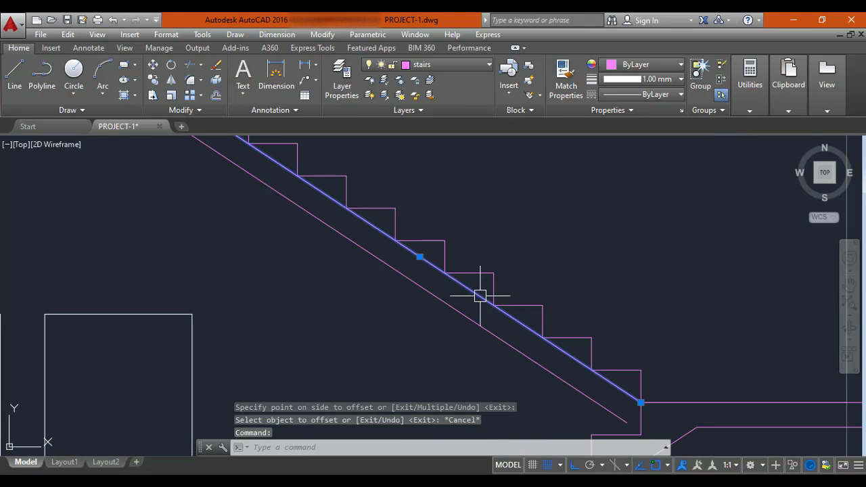
{"action": "type", "text": "E"}
{"action": "key", "text": "Return"}
{"action": "scroll", "coordinate": [415, 266], "scroll_direction": "down", "scroll_amount": 2}
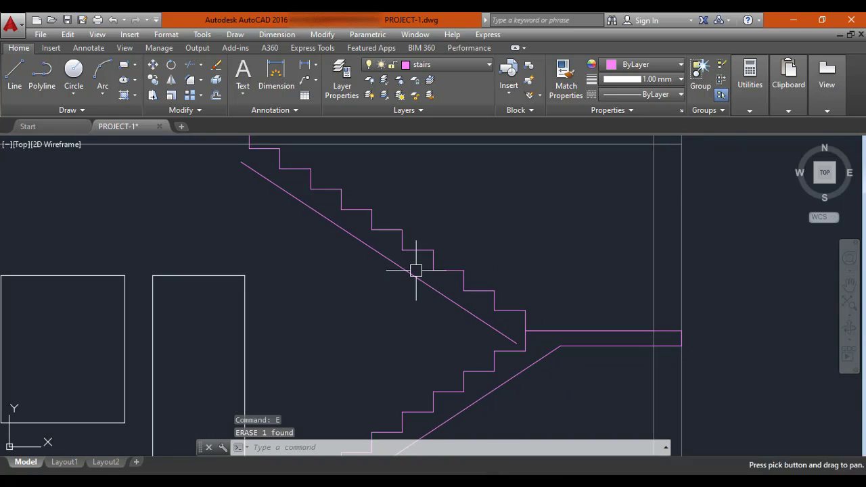
Step: Extend the upper flight's soffit line down to the vertical riser line at the landing
{"action": "key", "text": "Escape"}
{"action": "type", "text": "EX"}
{"action": "key", "text": "Return"}
{"action": "key", "text": "Return"}
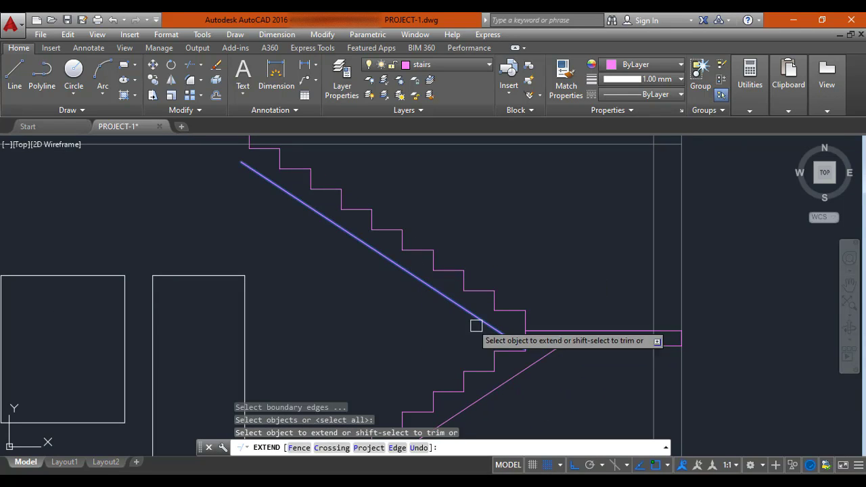
{"action": "left_click", "coordinate": [487, 323]}
{"action": "key", "text": "Escape"}
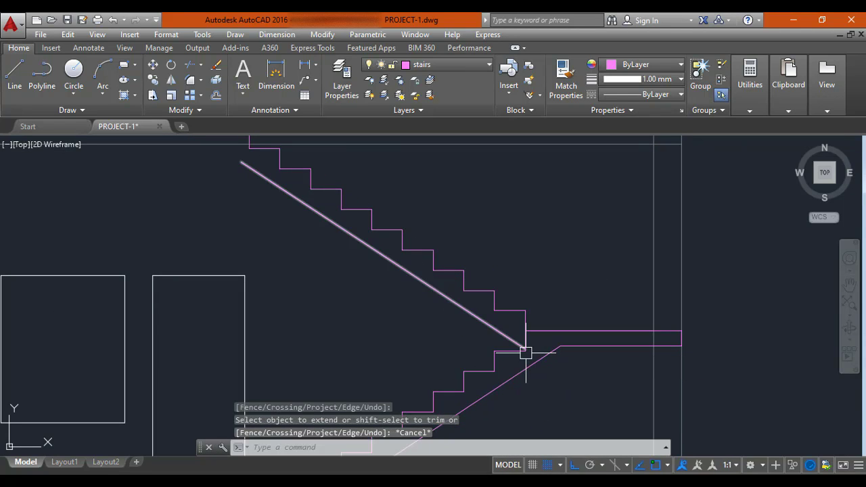
Step: Fillet the floor slab's underside line and the upper flight's soffit with radius 0 so they meet in a sharp corner
{"action": "scroll", "coordinate": [487, 303], "scroll_direction": "down", "scroll_amount": 2}
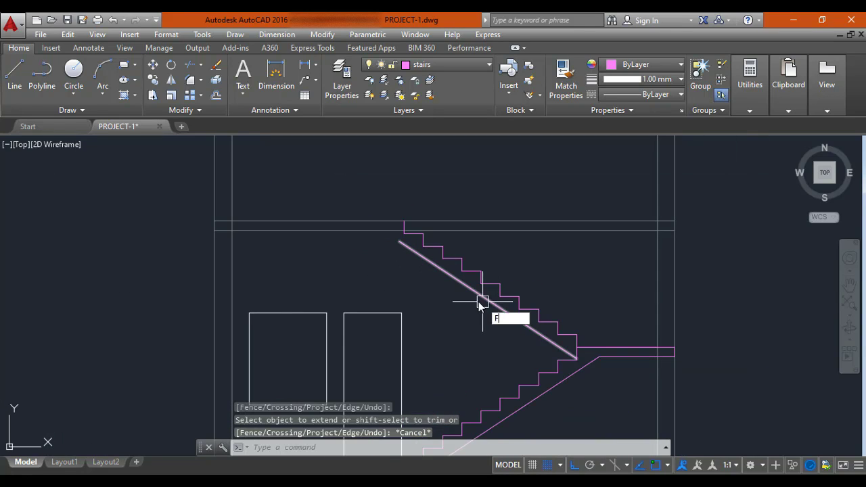
{"action": "type", "text": "F"}
{"action": "key", "text": "Return"}
{"action": "left_click", "coordinate": [361, 231]}
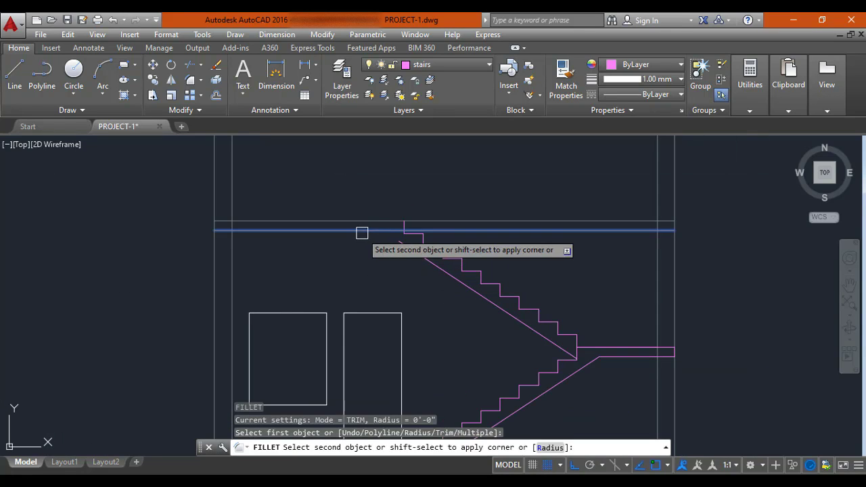
{"action": "left_click", "coordinate": [414, 256]}
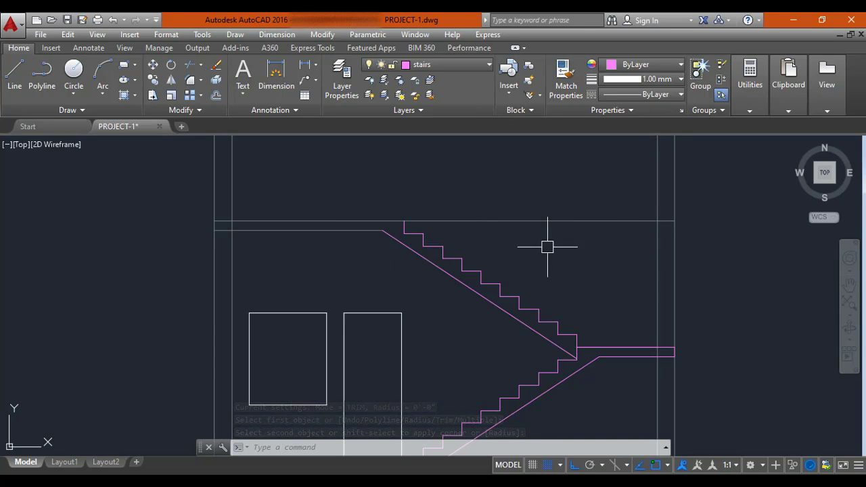
Step: Trim away the vertical wall lines that rise above the upper floor slab's top line
{"action": "scroll", "coordinate": [446, 266], "scroll_direction": "down", "scroll_amount": 2}
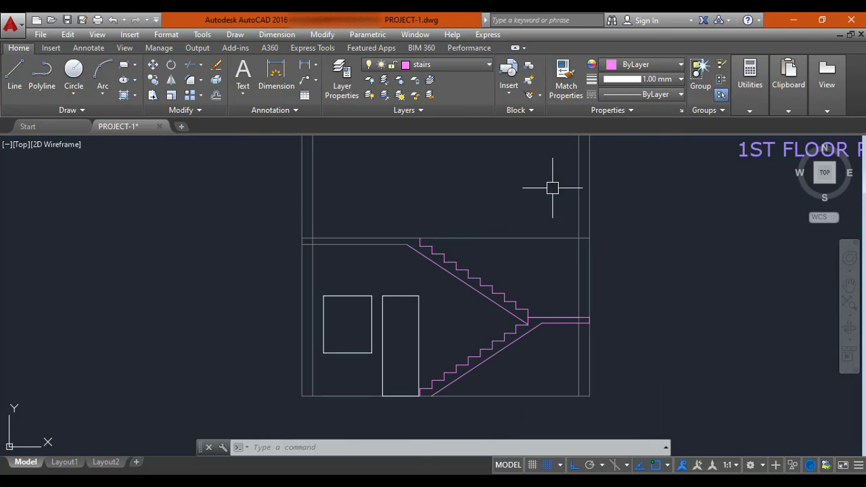
{"action": "middle_click_drag", "start_coordinate": [514, 234], "coordinate": [512, 292]}
{"action": "scroll", "coordinate": [512, 234], "scroll_direction": "down", "scroll_amount": 3}
{"action": "scroll", "coordinate": [516, 226], "scroll_direction": "up", "scroll_amount": 5}
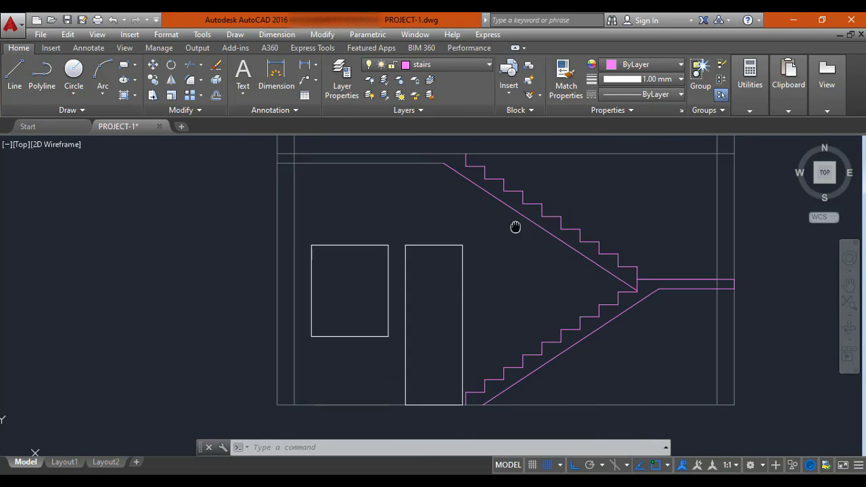
{"action": "mouse_move", "coordinate": [517, 226]}
{"action": "middle_mouse_down"}
{"action": "mouse_move", "coordinate": [487, 250]}
{"action": "mouse_move", "coordinate": [493, 232]}
{"action": "middle_mouse_up"}
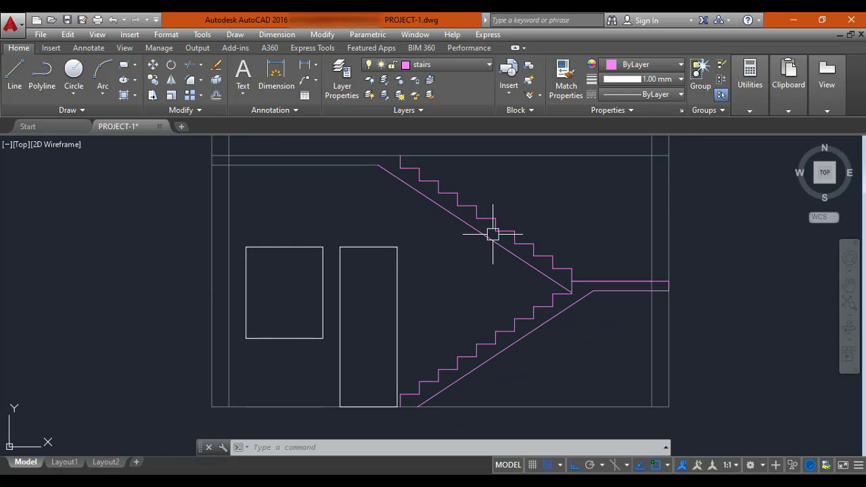
{"action": "middle_click_drag", "start_coordinate": [528, 192], "coordinate": [517, 273]}
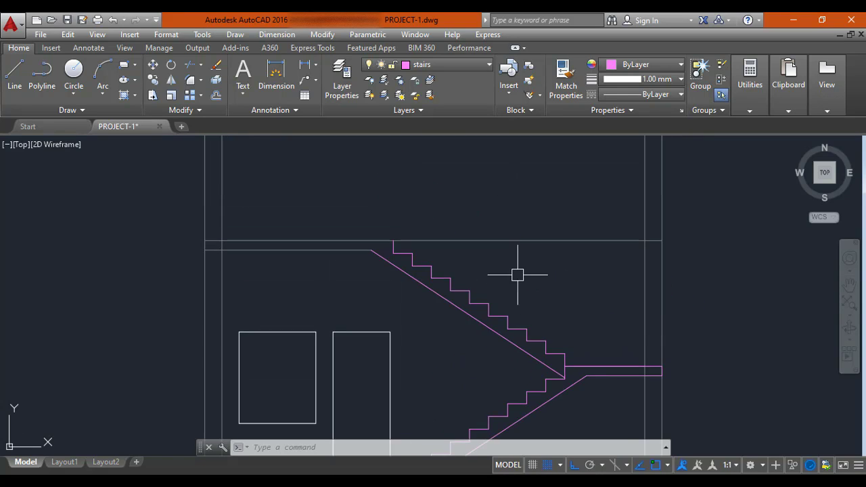
{"action": "scroll", "coordinate": [504, 248], "scroll_direction": "down", "scroll_amount": 4}
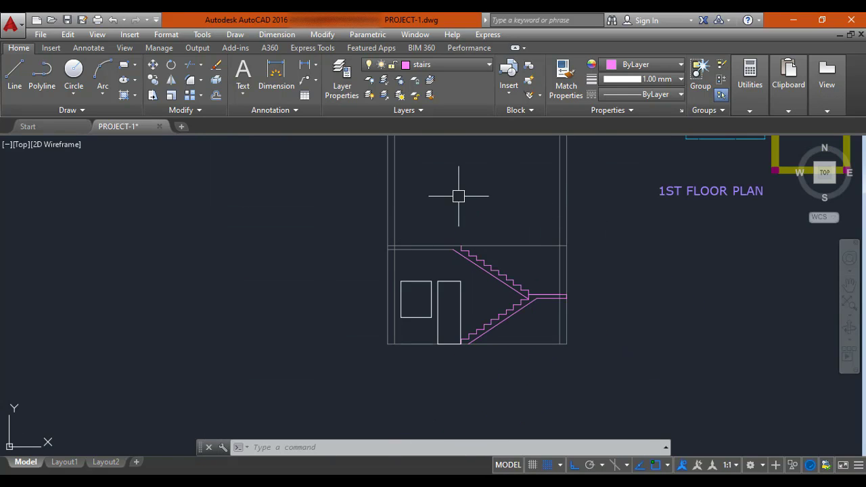
{"action": "middle_click_drag", "start_coordinate": [458, 197], "coordinate": [438, 227]}
{"action": "type", "text": "tr"}
{"action": "key", "text": "Return"}
{"action": "key", "text": "Return"}
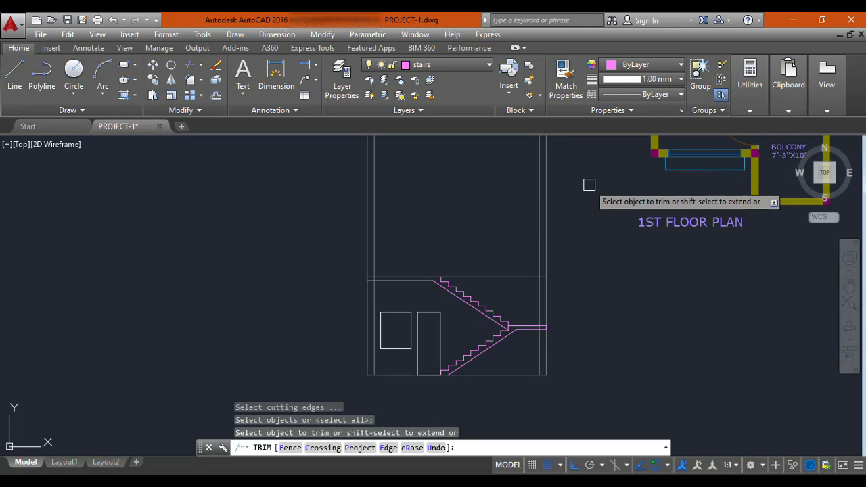
{"action": "left_click", "coordinate": [589, 184]}
{"action": "left_click", "coordinate": [324, 201]}
{"action": "key", "text": "Escape"}
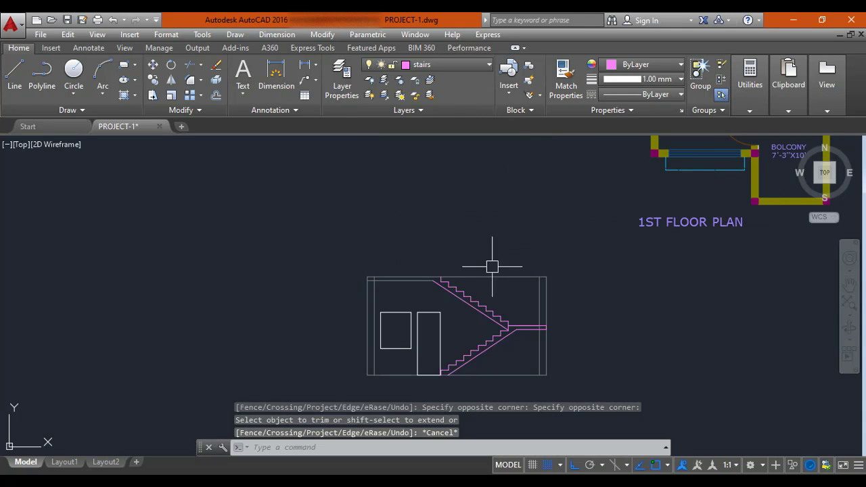
Step: Compare the new section with the finished SECTION A-A, examining its kitchen window and door frames and the stairs
{"action": "middle_click_drag", "start_coordinate": [485, 284], "coordinate": [468, 250]}
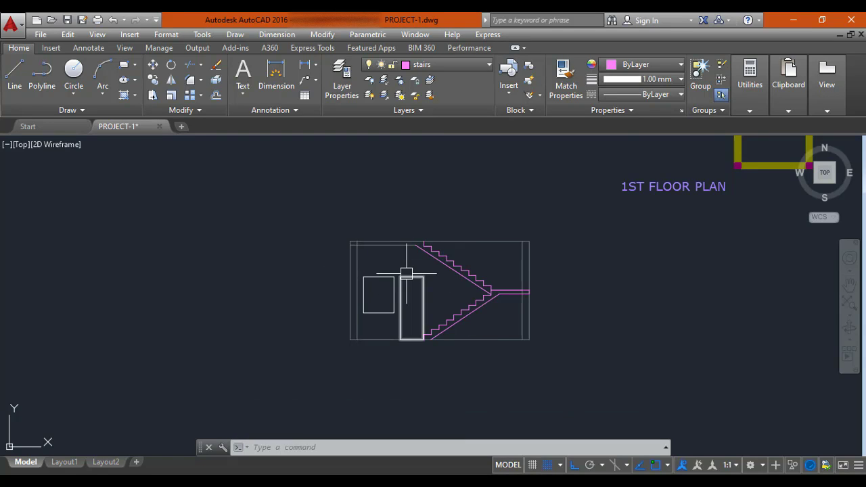
{"action": "scroll", "coordinate": [406, 274], "scroll_direction": "down", "scroll_amount": 2}
{"action": "scroll", "coordinate": [274, 299], "scroll_direction": "down", "scroll_amount": 2}
{"action": "middle_click_drag", "start_coordinate": [215, 287], "coordinate": [390, 297]}
{"action": "middle_click_drag", "start_coordinate": [280, 296], "coordinate": [458, 236]}
{"action": "scroll", "coordinate": [293, 291], "scroll_direction": "up", "scroll_amount": 6}
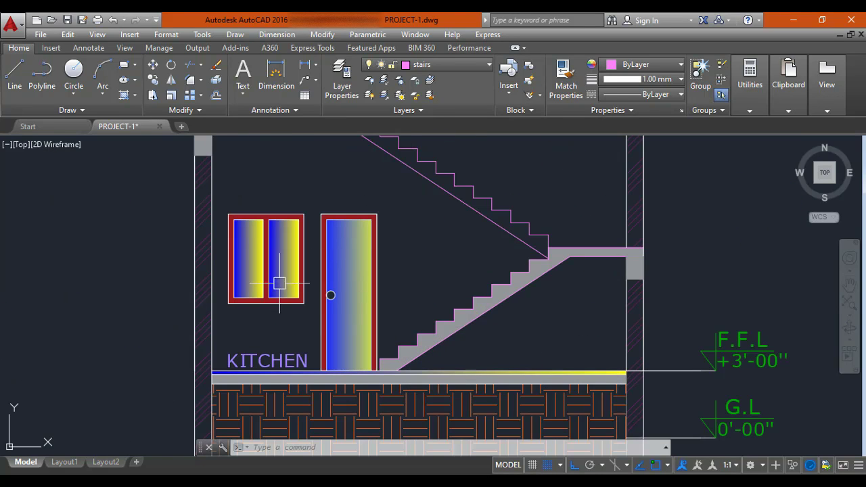
{"action": "scroll", "coordinate": [274, 278], "scroll_direction": "down", "scroll_amount": 2}
{"action": "scroll", "coordinate": [457, 279], "scroll_direction": "down", "scroll_amount": 2}
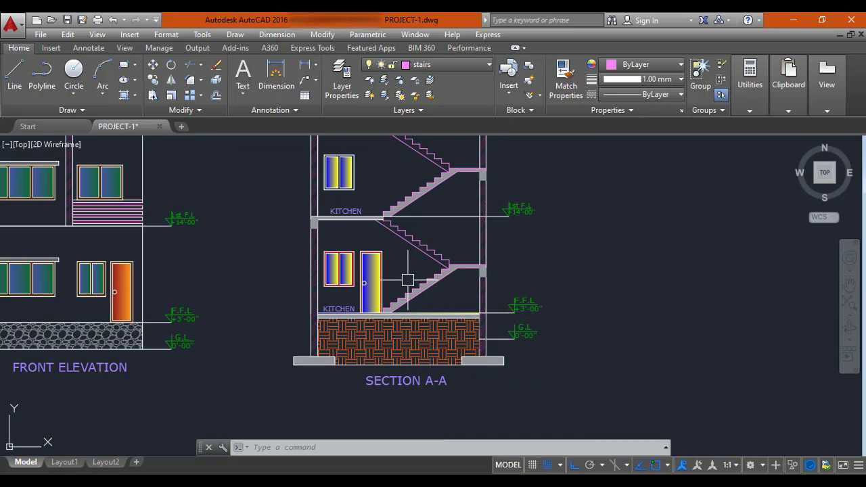
{"action": "scroll", "coordinate": [367, 254], "scroll_direction": "down", "scroll_amount": 2}
{"action": "middle_click_drag", "start_coordinate": [650, 289], "coordinate": [294, 280]}
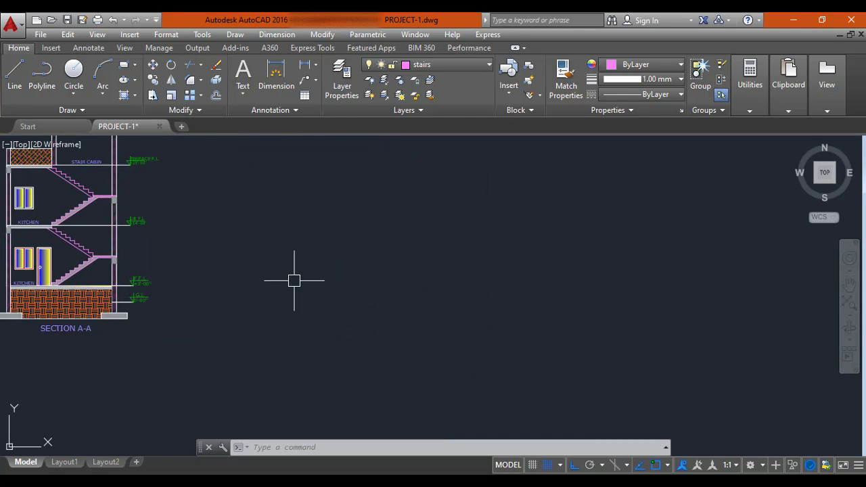
{"action": "scroll", "coordinate": [293, 280], "scroll_direction": "down", "scroll_amount": 2}
{"action": "middle_click_drag", "start_coordinate": [539, 274], "coordinate": [592, 356]}
{"action": "middle_click_drag", "start_coordinate": [666, 356], "coordinate": [275, 361]}
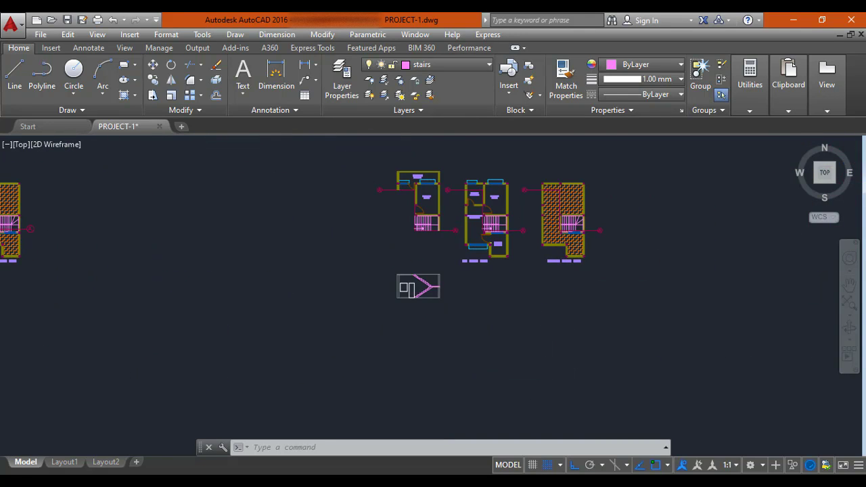
{"action": "scroll", "coordinate": [433, 294], "scroll_direction": "up", "scroll_amount": 5}
{"action": "middle_click_drag", "start_coordinate": [368, 265], "coordinate": [460, 285]}
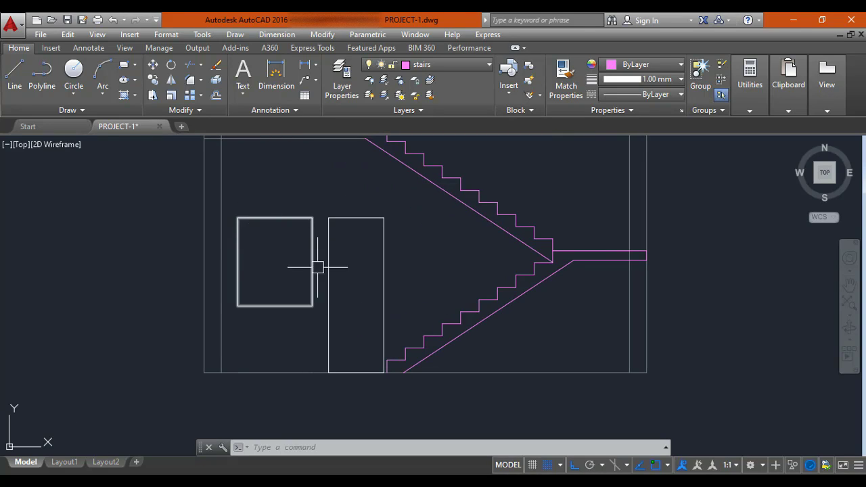
Step: Offset the window rectangle 3" inward to form its frame
{"action": "key", "text": "Escape"}
{"action": "middle_click_drag", "start_coordinate": [288, 262], "coordinate": [323, 275]}
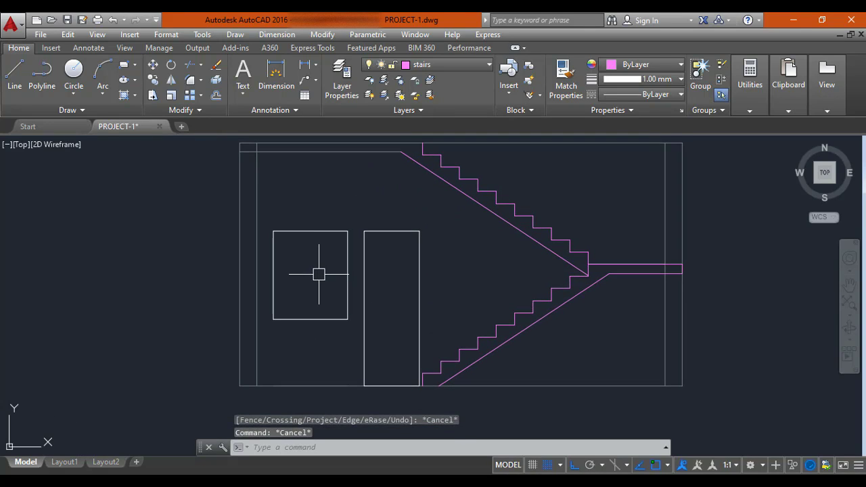
{"action": "type", "text": "o"}
{"action": "key", "text": "Return"}
{"action": "type", "text": "3"}
{"action": "key", "text": "Return"}
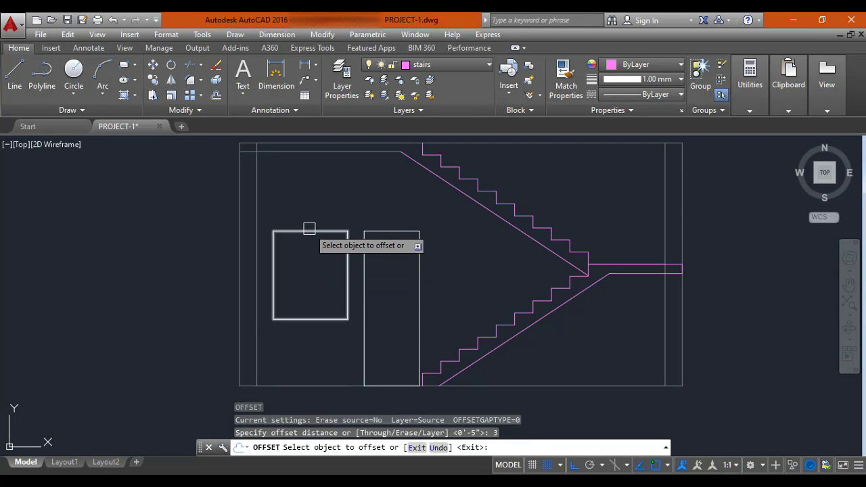
{"action": "left_click", "coordinate": [308, 231]}
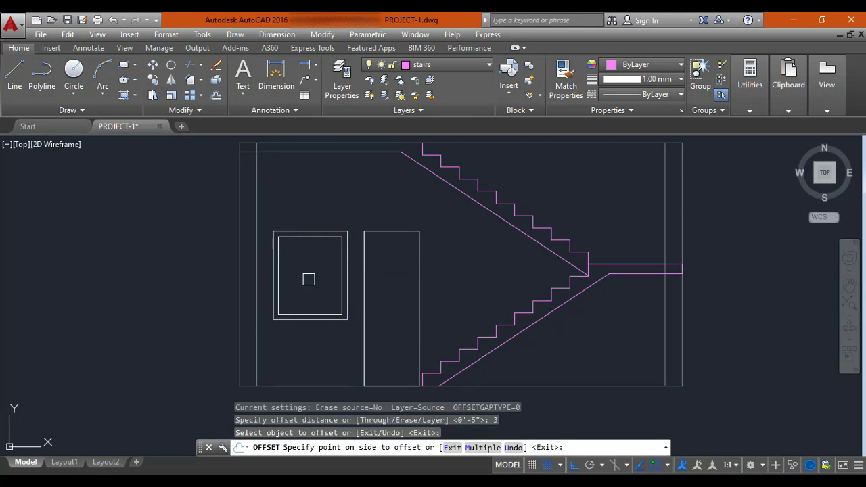
{"action": "left_click", "coordinate": [308, 278]}
{"action": "key", "text": "Escape"}
{"action": "middle_click_drag", "start_coordinate": [302, 269], "coordinate": [338, 271]}
{"action": "scroll", "coordinate": [321, 245], "scroll_direction": "up", "scroll_amount": 2}
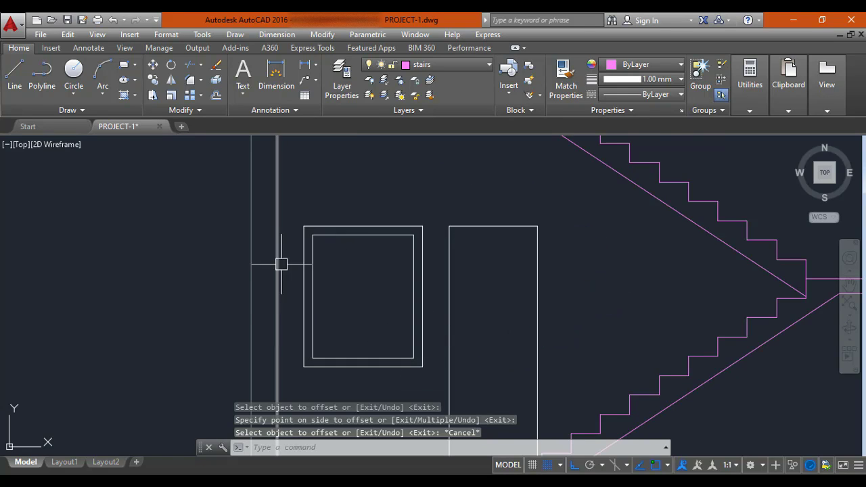
Step: Draw a vertical line between the midpoints of the inner window frame's top and bottom edges and put it on layer 0
{"action": "type", "text": "l"}
{"action": "key", "text": "Return"}
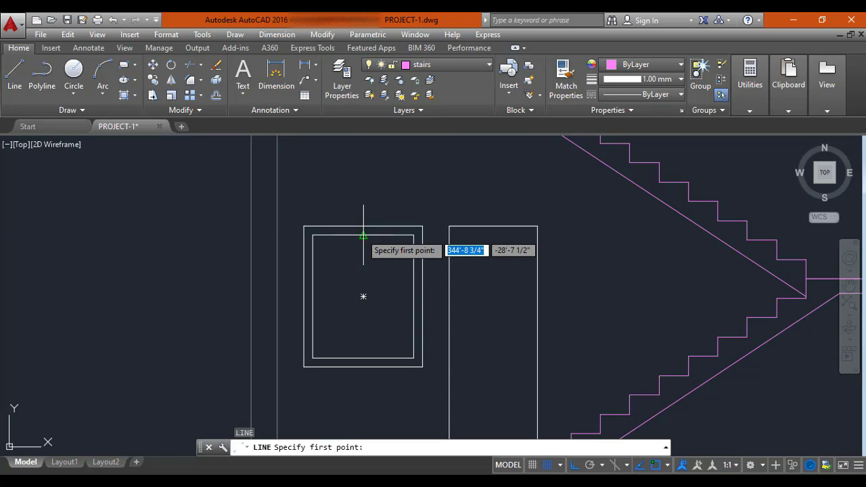
{"action": "left_click", "coordinate": [363, 235]}
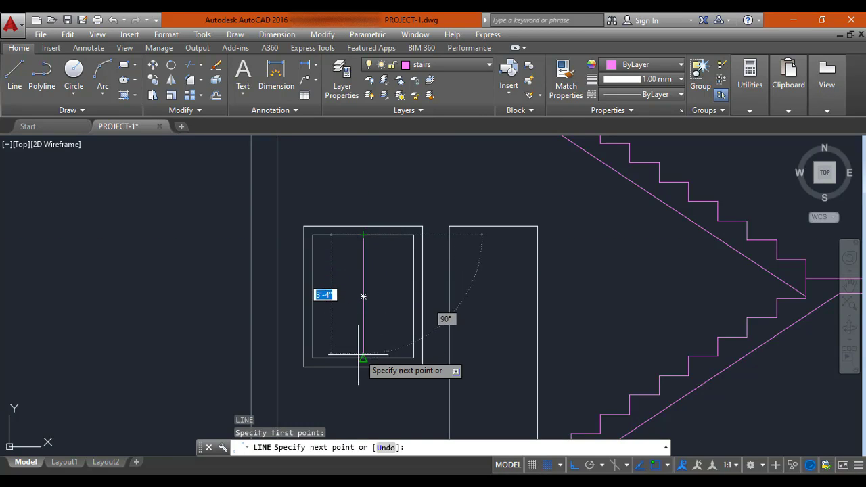
{"action": "left_click", "coordinate": [363, 359]}
{"action": "key", "text": "Escape"}
{"action": "left_click", "coordinate": [365, 257]}
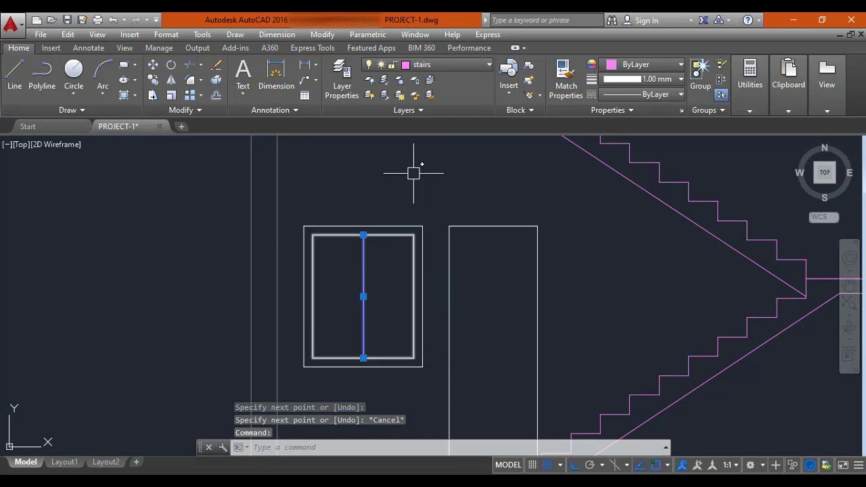
{"action": "left_click", "coordinate": [455, 71]}
{"action": "left_click", "coordinate": [451, 80]}
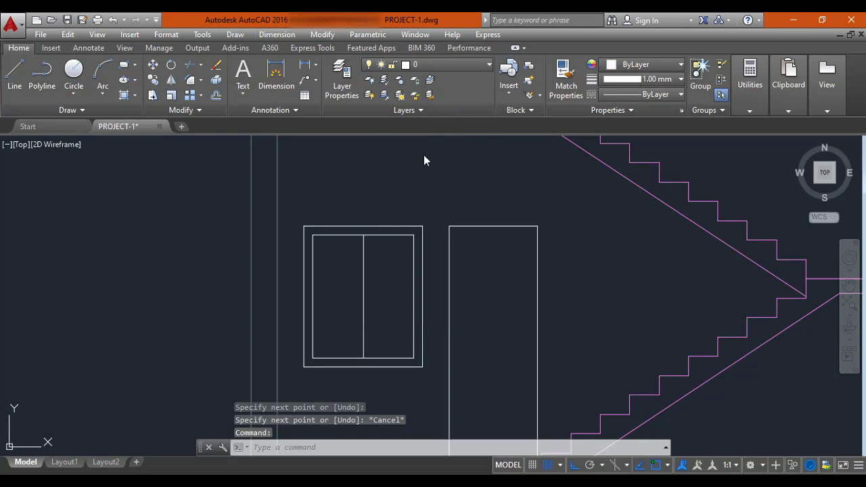
{"action": "key", "text": "Escape"}
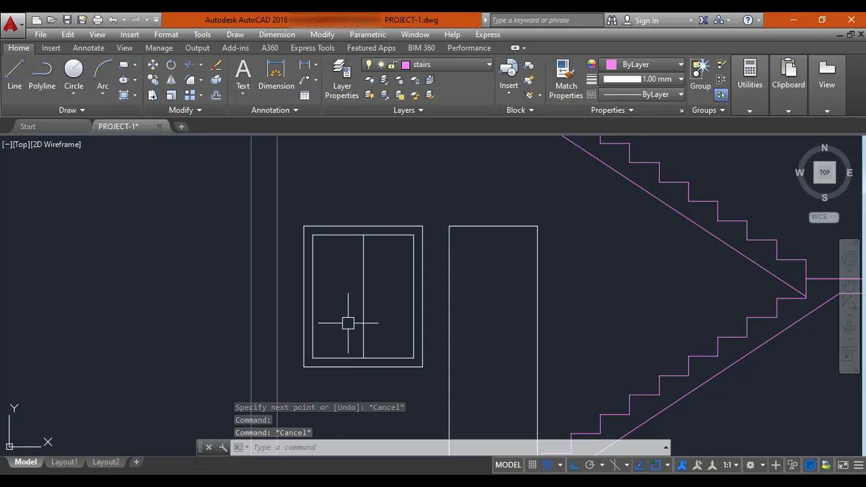
Step: Offset the window's vertical centre line 1.5" to both sides
{"action": "type", "text": "o"}
{"action": "key", "text": "Return"}
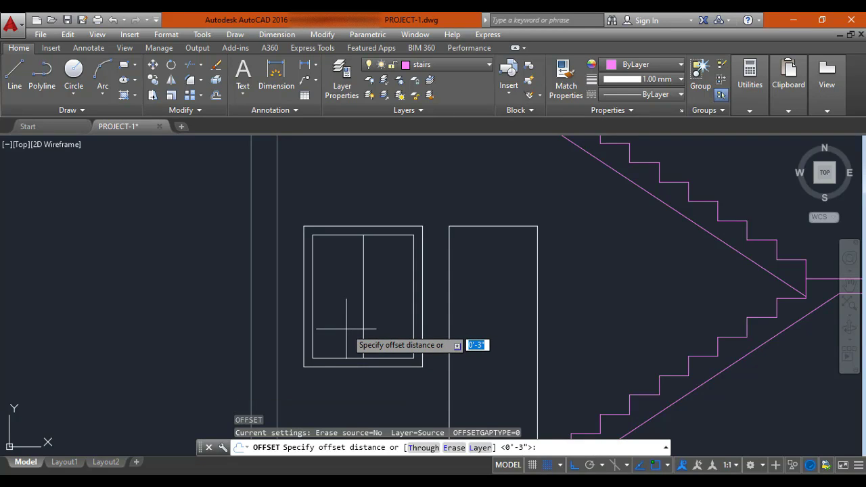
{"action": "type", "text": "1.5"}
{"action": "key", "text": "Return"}
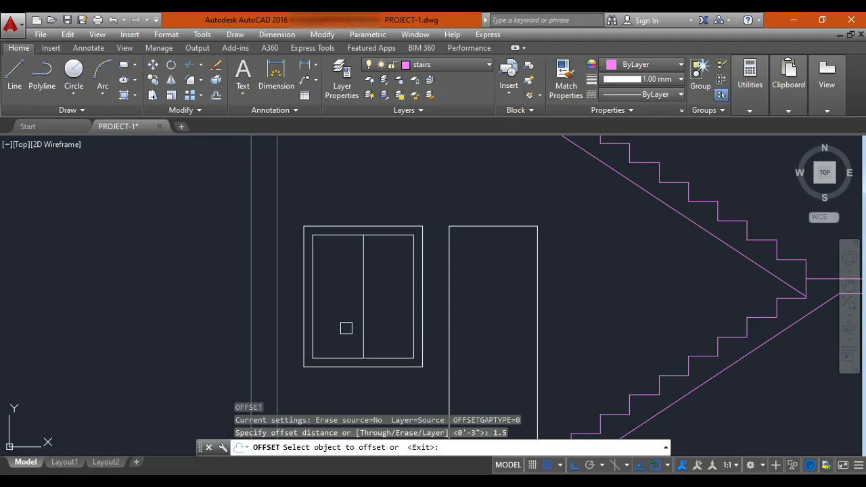
{"action": "left_click", "coordinate": [362, 304]}
{"action": "left_click", "coordinate": [383, 310]}
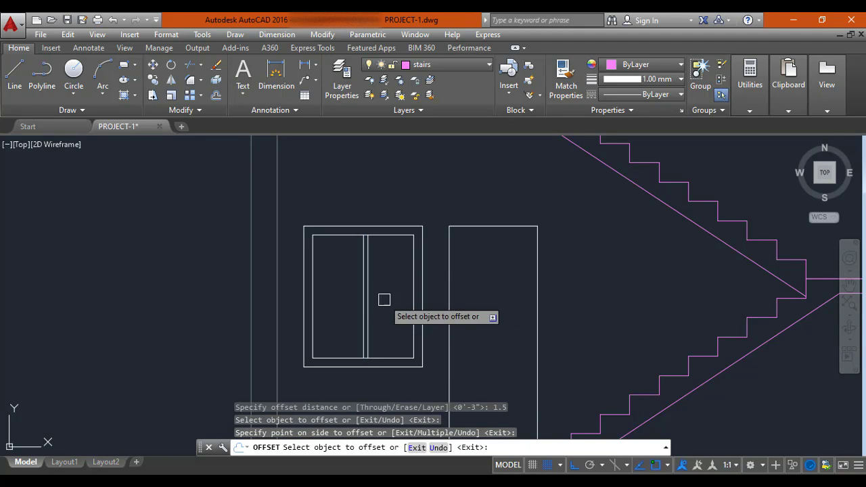
{"action": "scroll", "coordinate": [375, 310], "scroll_direction": "up", "scroll_amount": 4}
{"action": "left_click", "coordinate": [347, 309]}
{"action": "left_click", "coordinate": [338, 310]}
{"action": "key", "text": "Escape"}
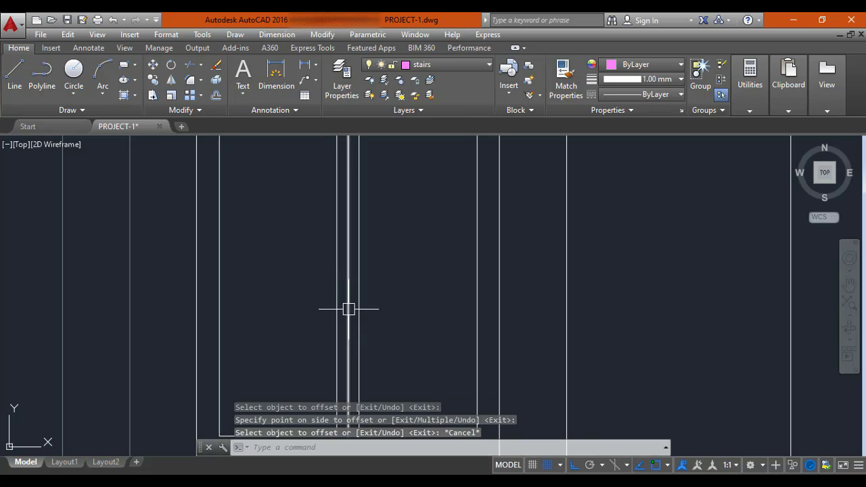
Step: Erase the original centre line between the two offset mullion lines of the window
{"action": "left_click", "coordinate": [348, 311]}
{"action": "type", "text": "E"}
{"action": "key", "text": "Return"}
{"action": "scroll", "coordinate": [356, 316], "scroll_direction": "down", "scroll_amount": 5}
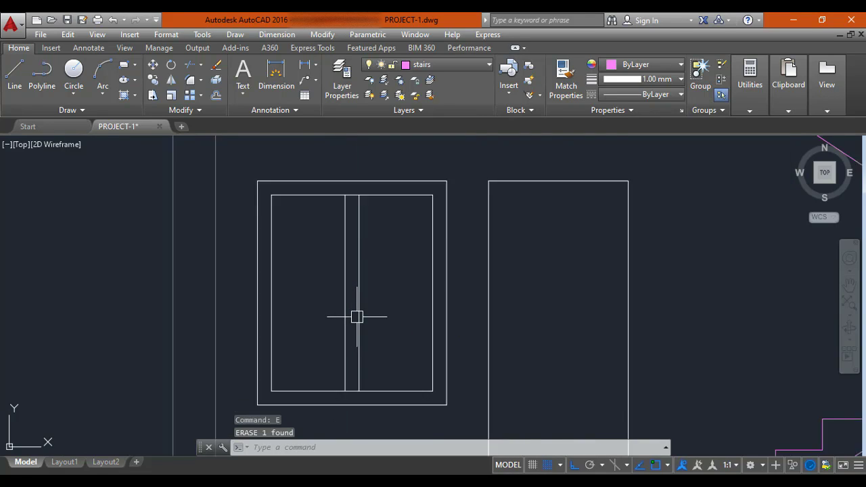
Step: Trim the inner frame's top and bottom edges between the two mullion lines to form two separate window panes
{"action": "scroll", "coordinate": [379, 257], "scroll_direction": "up", "scroll_amount": 3}
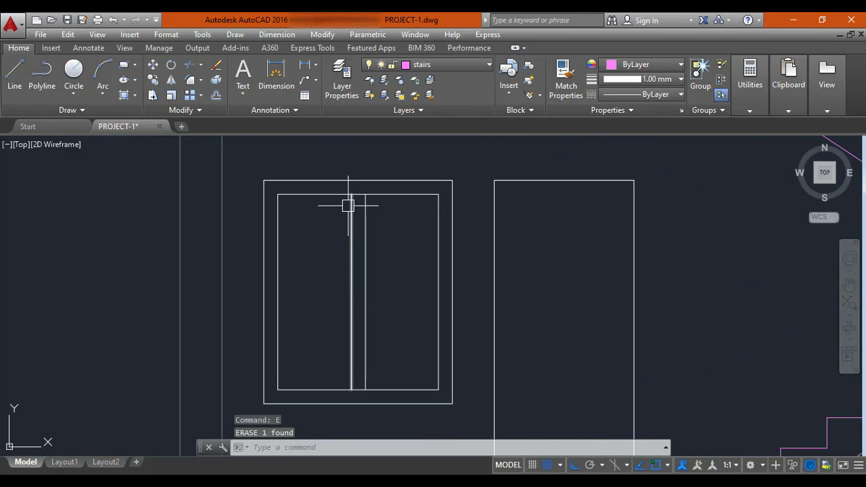
{"action": "type", "text": "TR"}
{"action": "key", "text": "Return"}
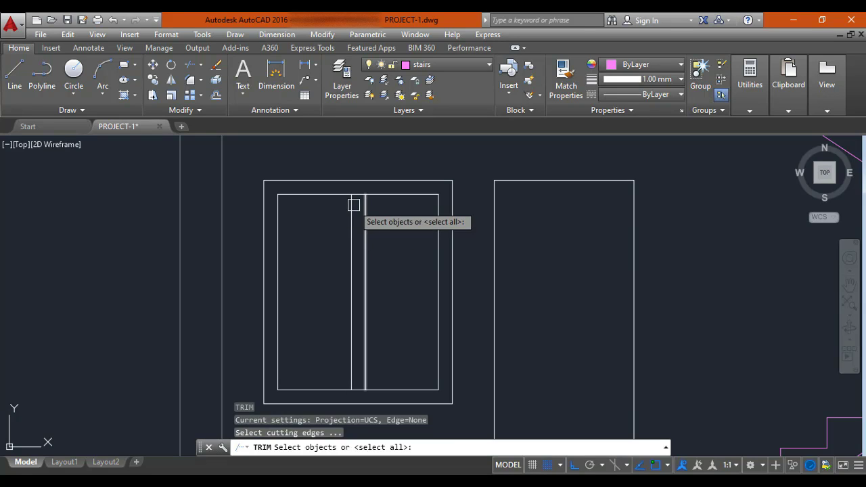
{"action": "key", "text": "Return"}
{"action": "scroll", "coordinate": [355, 194], "scroll_direction": "up", "scroll_amount": 5}
{"action": "left_click", "coordinate": [362, 194]}
{"action": "scroll", "coordinate": [364, 198], "scroll_direction": "down", "scroll_amount": 5}
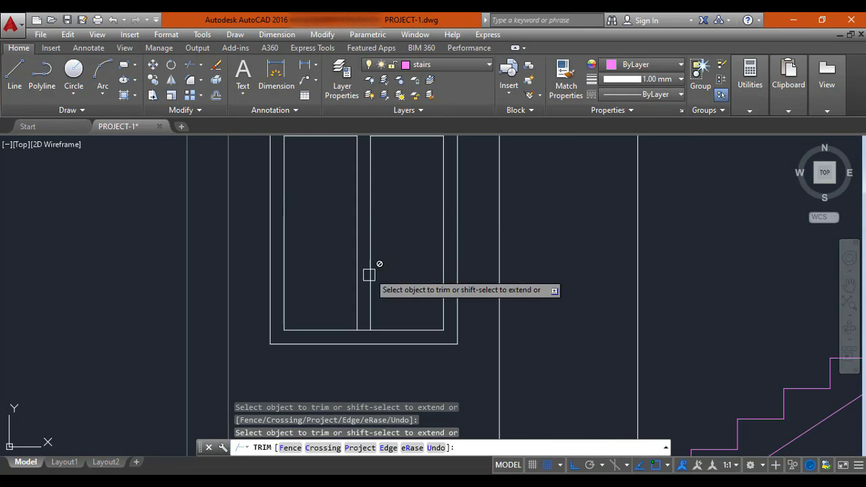
{"action": "scroll", "coordinate": [365, 352], "scroll_direction": "up", "scroll_amount": 2}
{"action": "scroll", "coordinate": [361, 379], "scroll_direction": "down", "scroll_amount": 3}
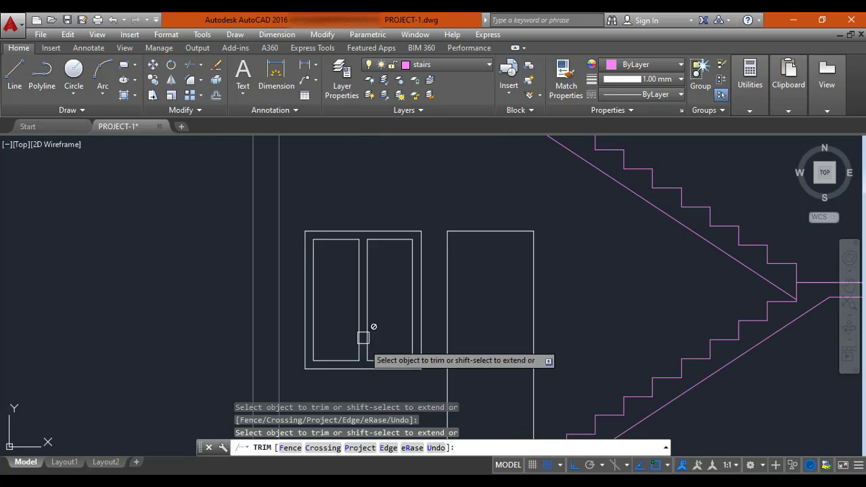
{"action": "key", "text": "Escape"}
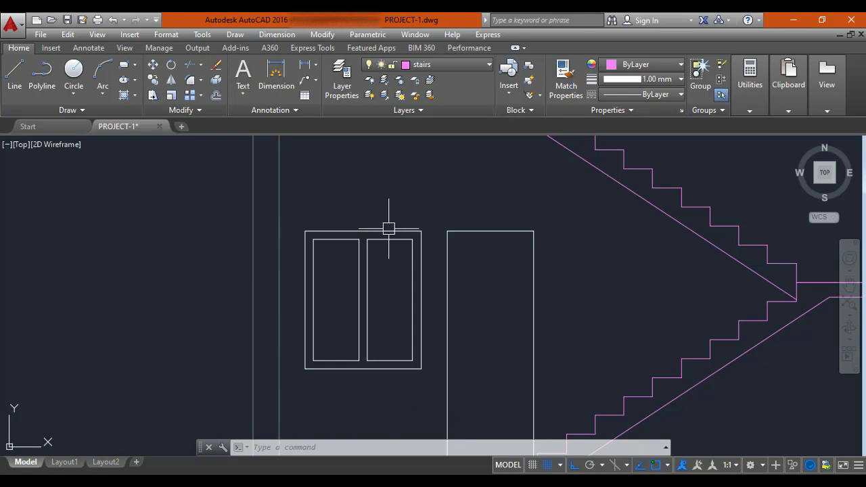
Step: Trim away the door rectangle's bottom edge along the floor line, leaving the door outline open at its base
{"action": "scroll", "coordinate": [328, 227], "scroll_direction": "up", "scroll_amount": 2}
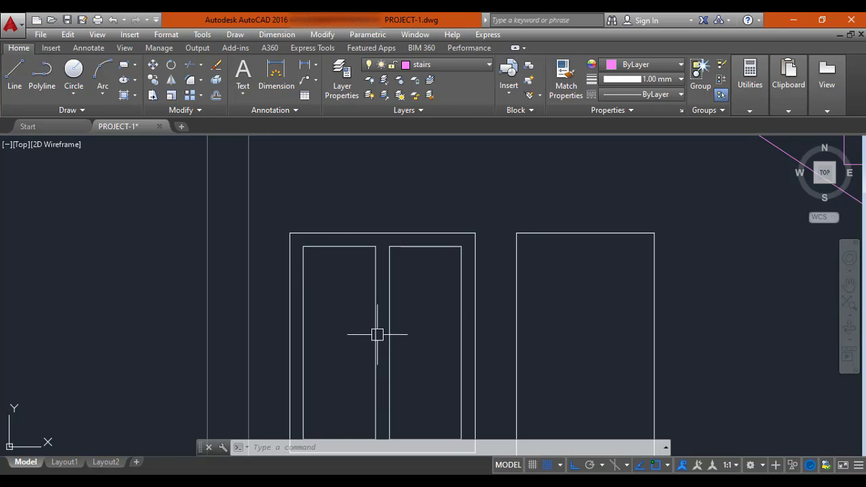
{"action": "scroll", "coordinate": [305, 271], "scroll_direction": "down", "scroll_amount": 2}
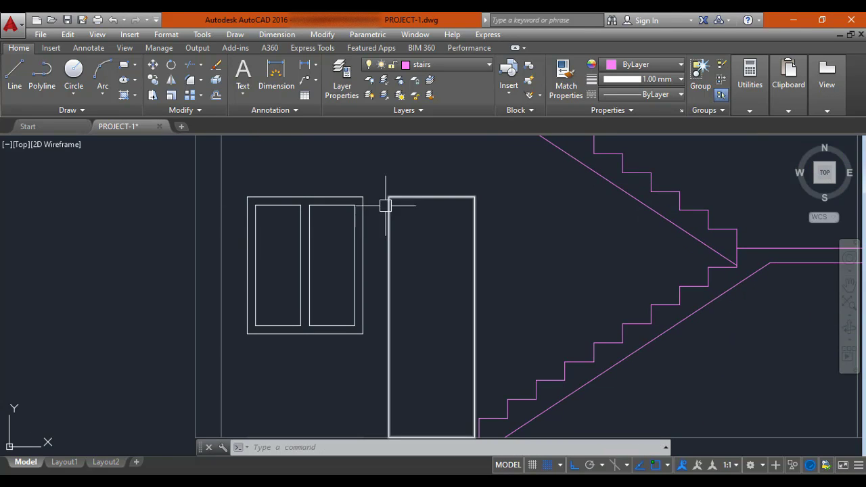
{"action": "middle_click_drag", "start_coordinate": [352, 265], "coordinate": [309, 226]}
{"action": "key", "text": "Escape"}
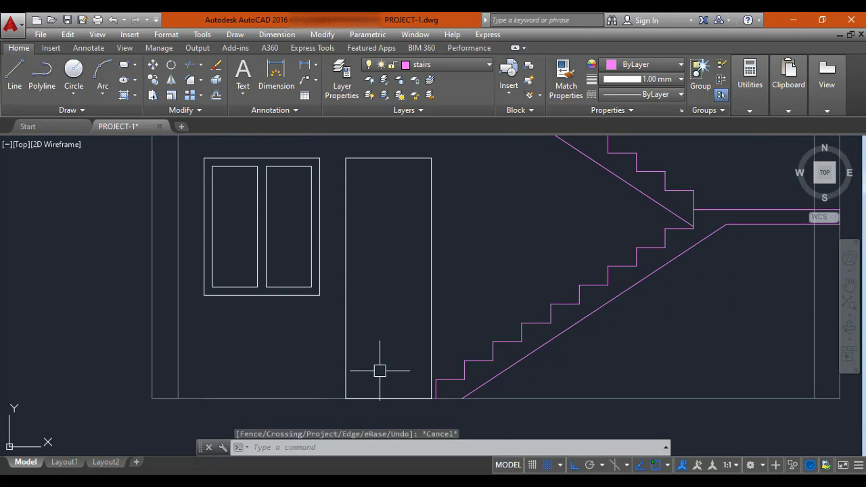
{"action": "key", "text": "Escape"}
{"action": "type", "text": "r"}
{"action": "key", "text": "Return"}
{"action": "key", "text": "Return"}
{"action": "middle_click_drag", "start_coordinate": [379, 371], "coordinate": [352, 325]}
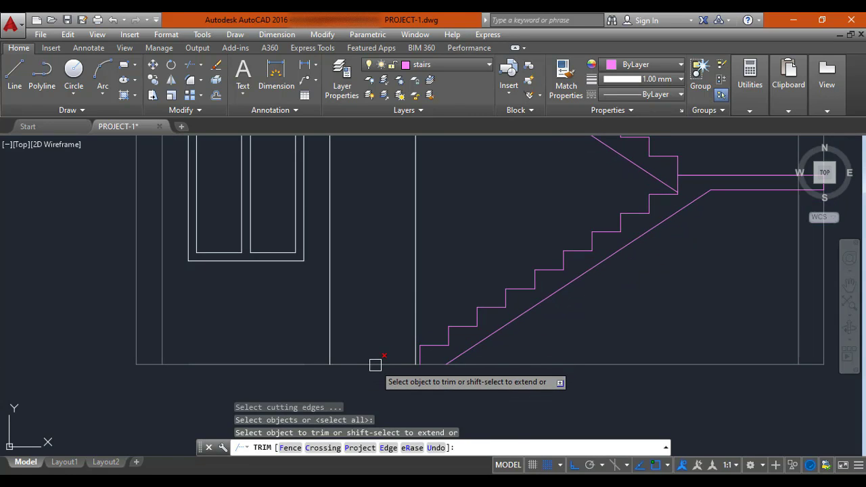
{"action": "scroll", "coordinate": [392, 380], "scroll_direction": "down", "scroll_amount": 2}
{"action": "key", "text": "Escape"}
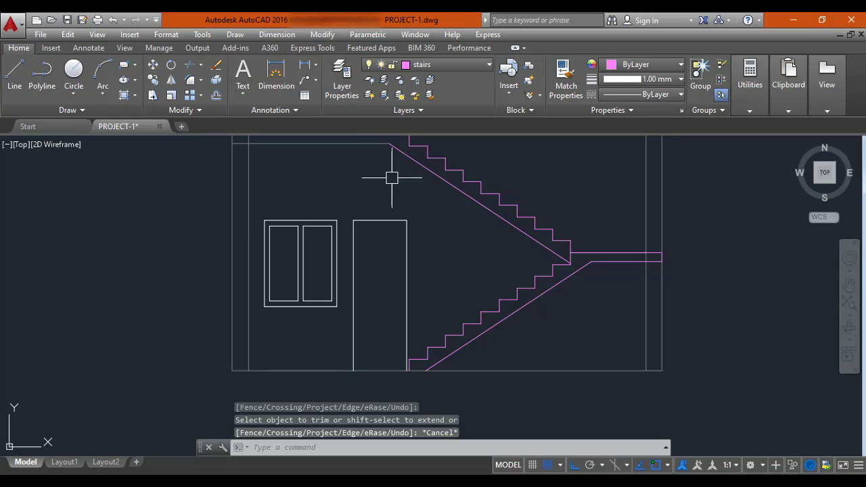
{"action": "key", "text": "Escape"}
{"action": "middle_click_drag", "start_coordinate": [392, 284], "coordinate": [376, 298]}
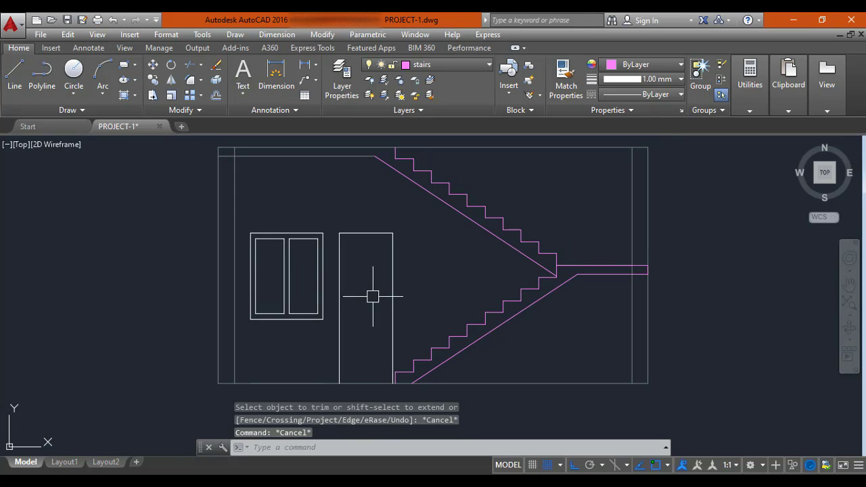
Step: Offset the open door outline 3" inward to form the door frame
{"action": "type", "text": "o"}
{"action": "key", "text": "Return"}
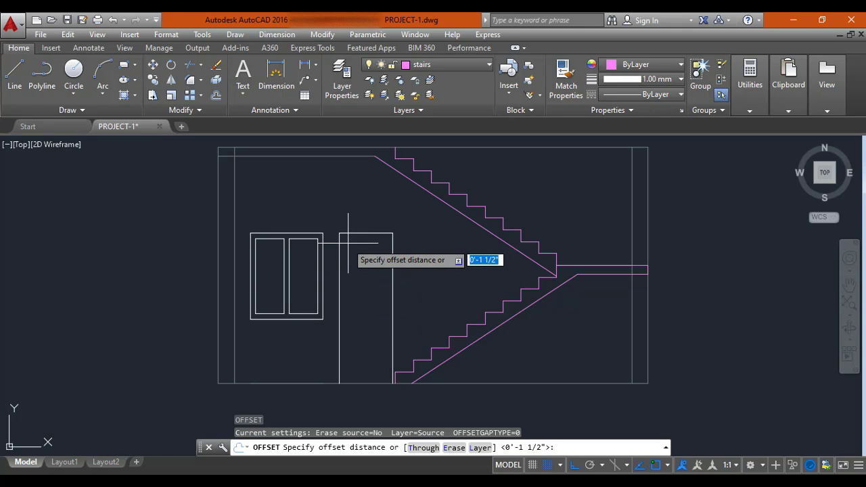
{"action": "key", "text": "Return"}
{"action": "left_click", "coordinate": [339, 290]}
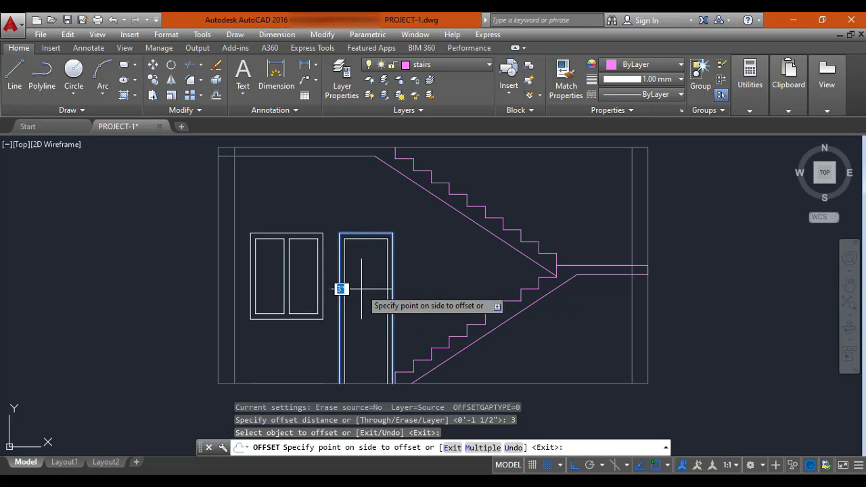
{"action": "left_click", "coordinate": [371, 304]}
{"action": "key", "text": "Escape"}
{"action": "middle_click_drag", "start_coordinate": [371, 305], "coordinate": [377, 288]}
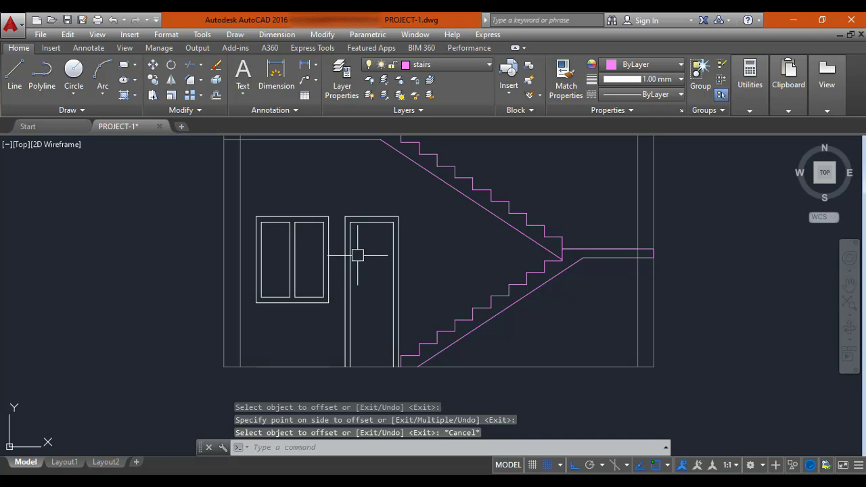
Step: Draw a small circle of about 2" radius for the doorknob, centred on the door's inner left frame line
{"action": "key", "text": "Return"}
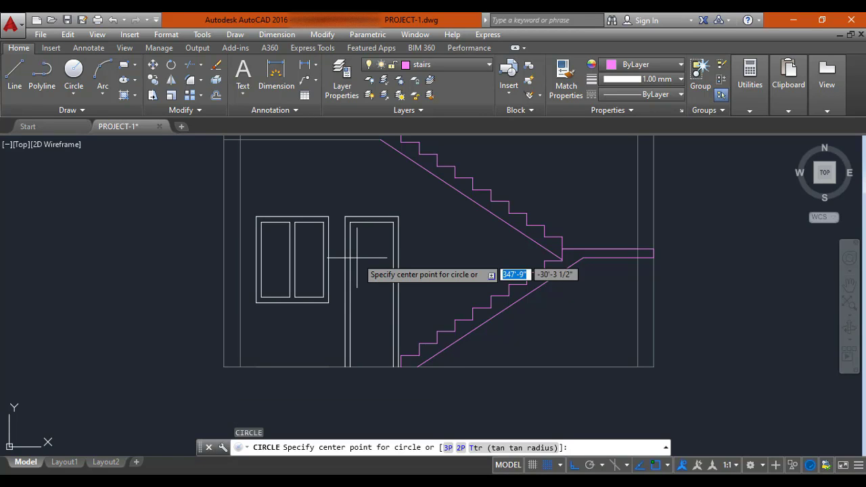
{"action": "scroll", "coordinate": [348, 297], "scroll_direction": "up", "scroll_amount": 3}
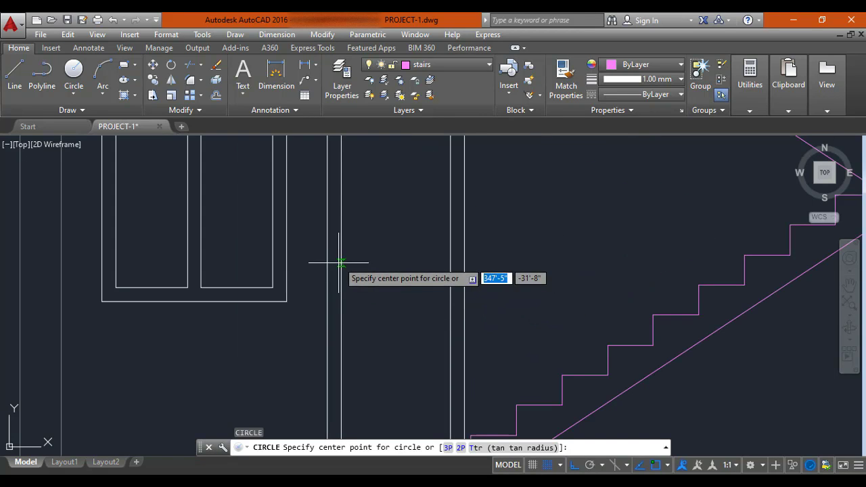
{"action": "left_click", "coordinate": [341, 280]}
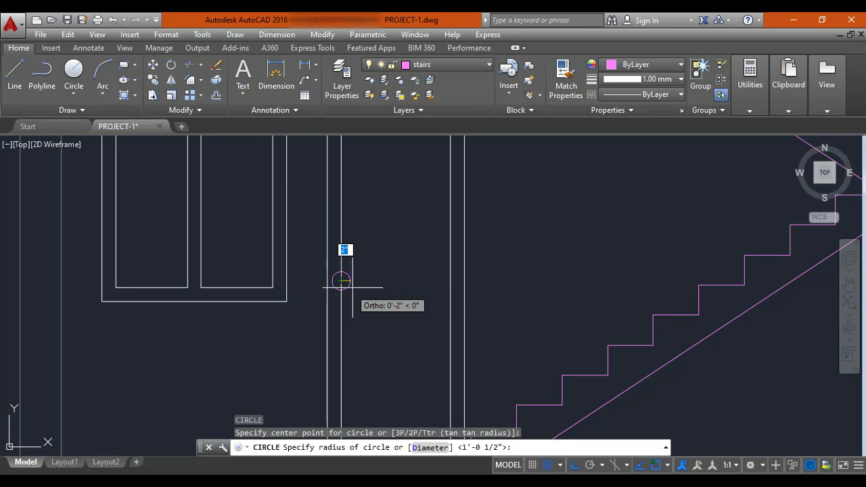
{"action": "left_click", "coordinate": [352, 289]}
{"action": "key", "text": "Escape"}
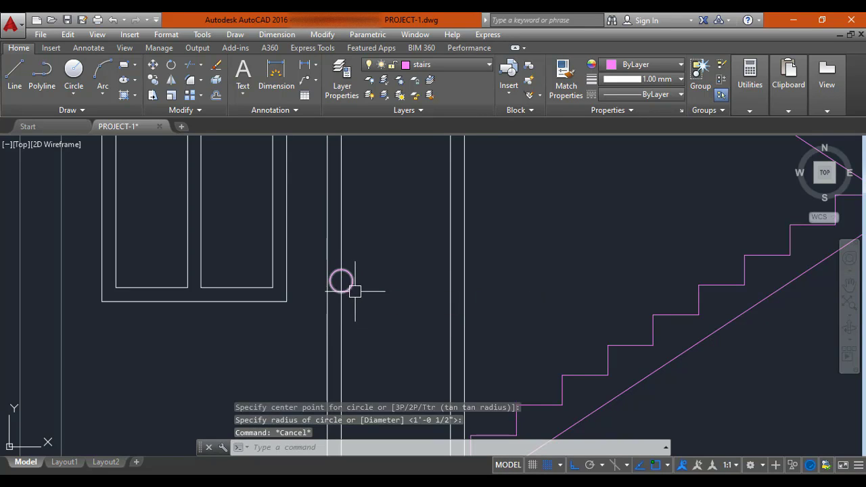
Step: Put the doorknob circle on layer 0 and make layer 0 current
{"action": "left_click", "coordinate": [350, 288]}
{"action": "left_click", "coordinate": [455, 65]}
{"action": "left_click", "coordinate": [446, 80]}
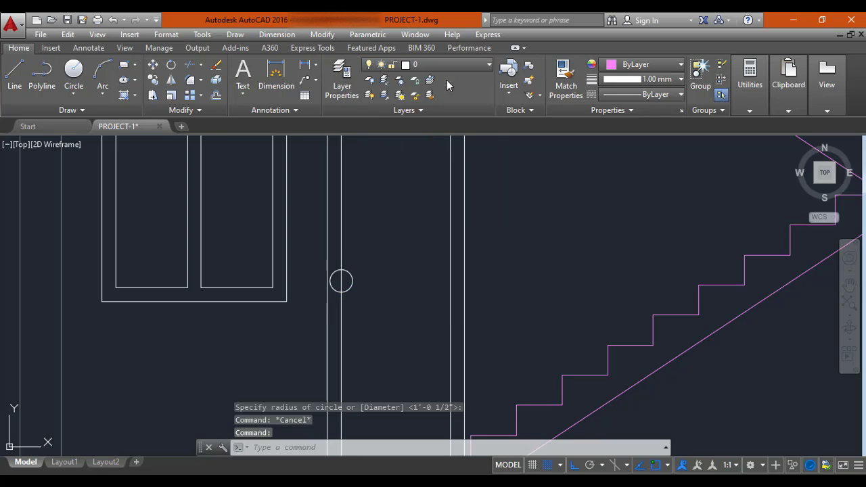
{"action": "key", "text": "Escape"}
{"action": "left_click", "coordinate": [420, 67]}
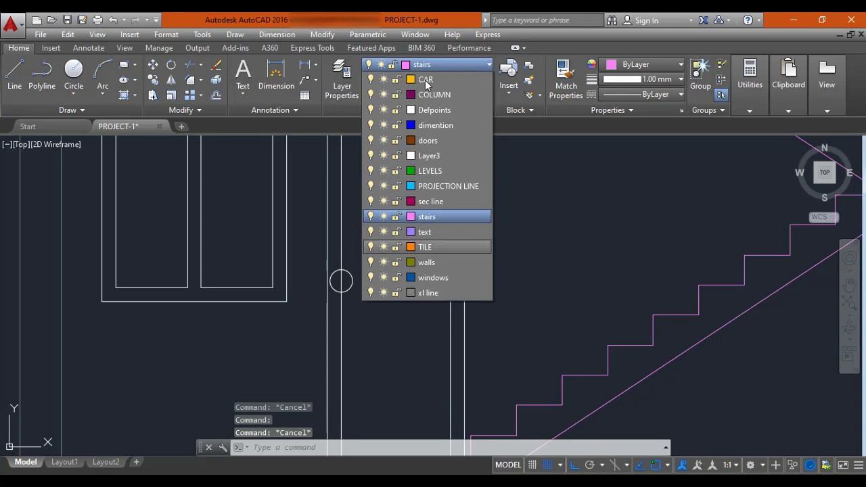
{"action": "scroll", "coordinate": [419, 223], "scroll_direction": "up", "scroll_amount": 1}
{"action": "left_click", "coordinate": [433, 79]}
{"action": "key", "text": "Escape"}
Step: Move the doorknob circle horizontally into the door leaf so its left edge touches the inner frame line
{"action": "scroll", "coordinate": [350, 281], "scroll_direction": "up", "scroll_amount": 2}
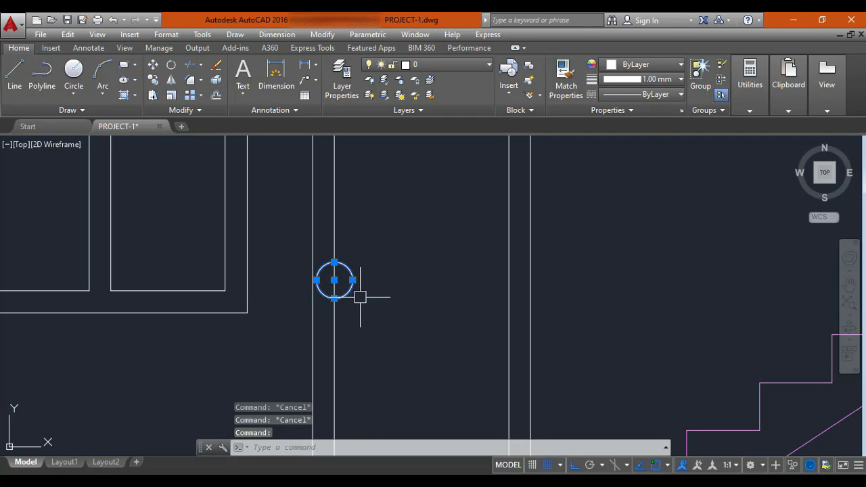
{"action": "key", "text": "Return"}
{"action": "left_click", "coordinate": [334, 280]}
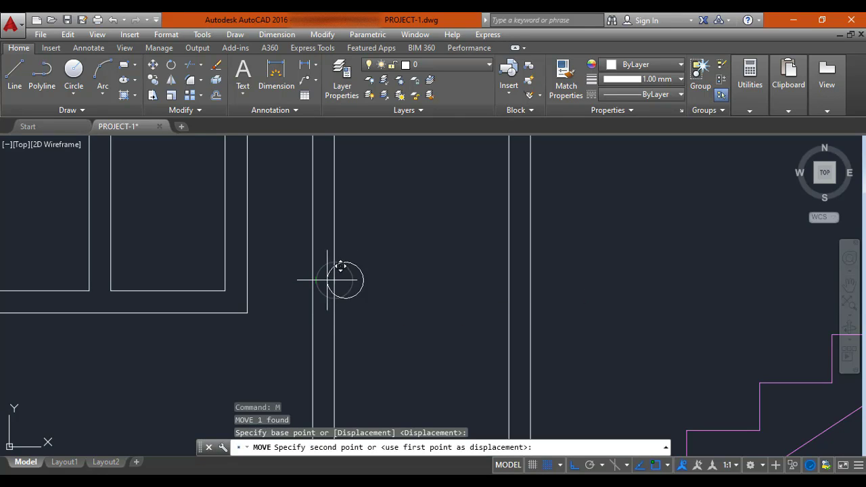
{"action": "key", "text": "Escape"}
{"action": "scroll", "coordinate": [352, 284], "scroll_direction": "down", "scroll_amount": 4}
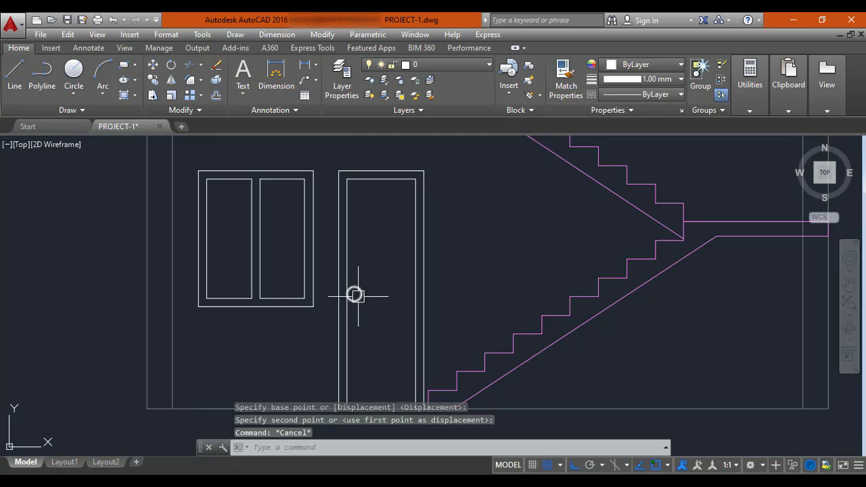
{"action": "mouse_move", "coordinate": [355, 295]}
{"action": "middle_mouse_down"}
{"action": "mouse_move", "coordinate": [349, 239]}
{"action": "mouse_move", "coordinate": [367, 286]}
{"action": "mouse_move", "coordinate": [348, 284]}
{"action": "middle_mouse_up"}
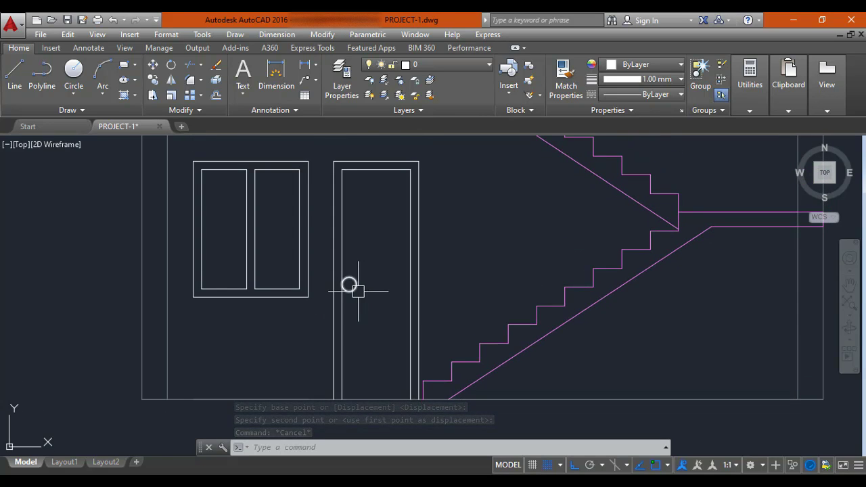
{"action": "mouse_move", "coordinate": [291, 225]}
{"action": "middle_mouse_down"}
{"action": "mouse_move", "coordinate": [351, 238]}
{"action": "mouse_move", "coordinate": [327, 257]}
{"action": "middle_mouse_up"}
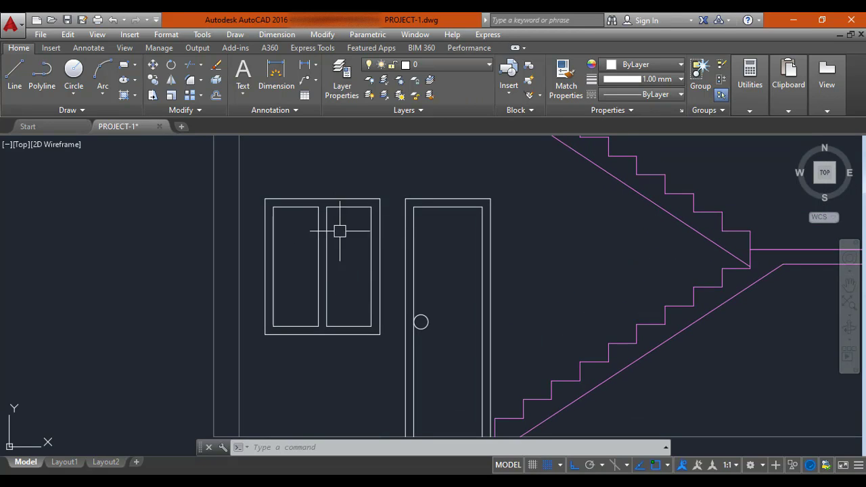
Step: Fill the window frame, including its middle mullion, with a solid hatch in colour 153,27,30
{"action": "key", "text": "Escape"}
{"action": "key", "text": "Escape"}
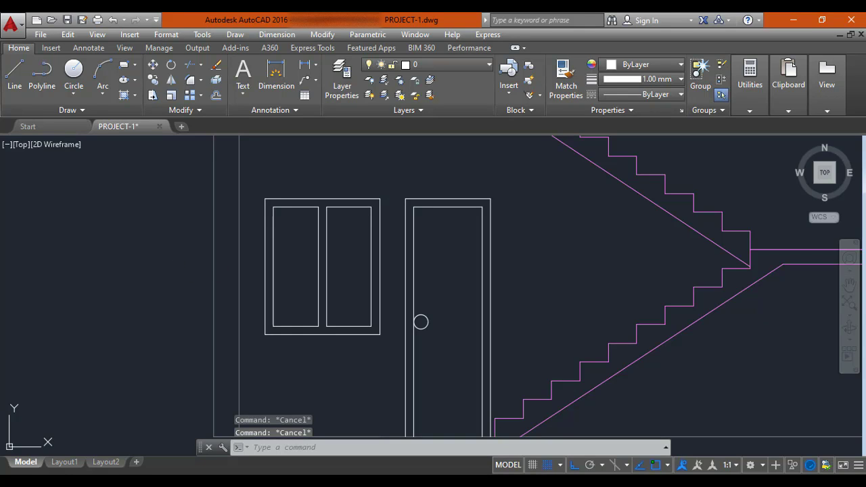
{"action": "type", "text": "h"}
{"action": "key", "text": "Return"}
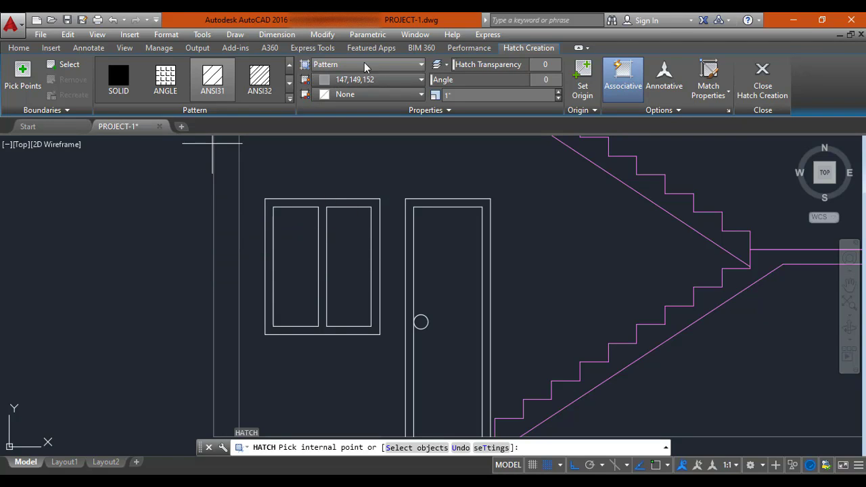
{"action": "left_click", "coordinate": [415, 67]}
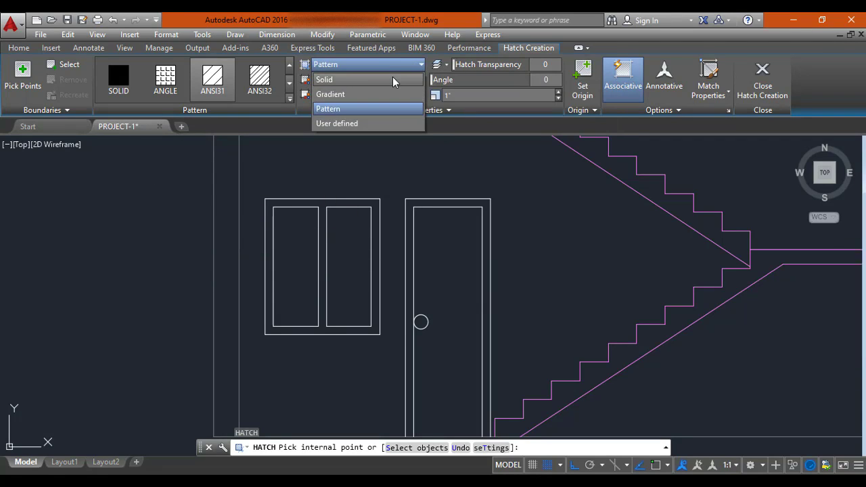
{"action": "left_click", "coordinate": [393, 80]}
{"action": "left_click", "coordinate": [331, 80]}
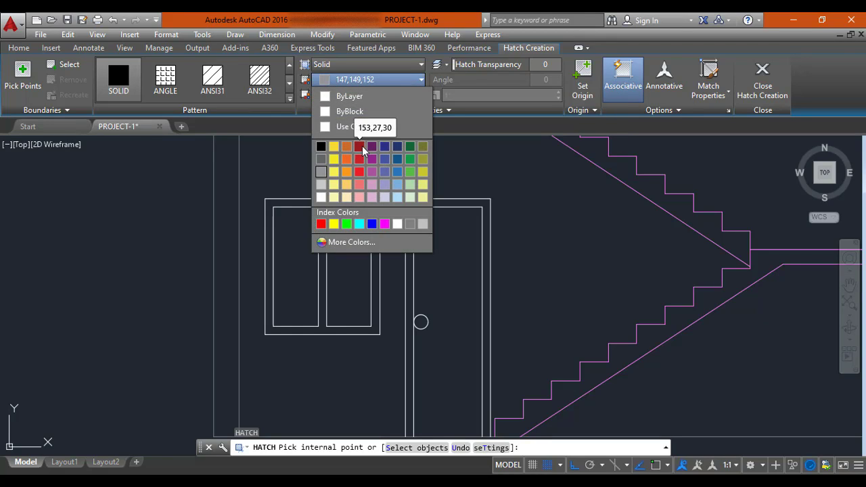
{"action": "left_click", "coordinate": [361, 148]}
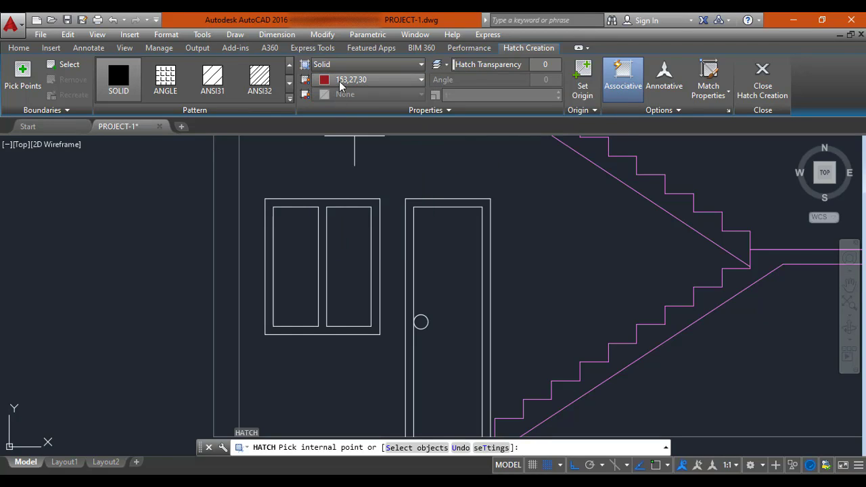
{"action": "left_click", "coordinate": [340, 79]}
{"action": "left_click", "coordinate": [360, 148]}
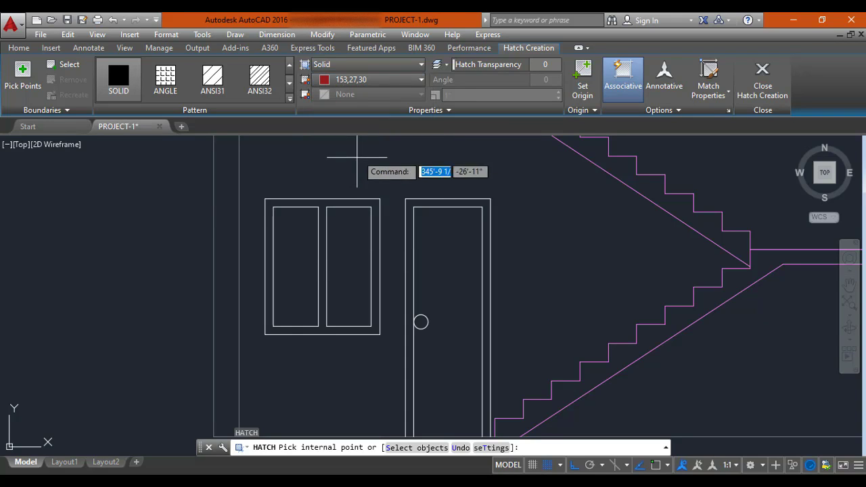
{"action": "scroll", "coordinate": [345, 187], "scroll_direction": "up", "scroll_amount": 2}
{"action": "left_click", "coordinate": [342, 203]}
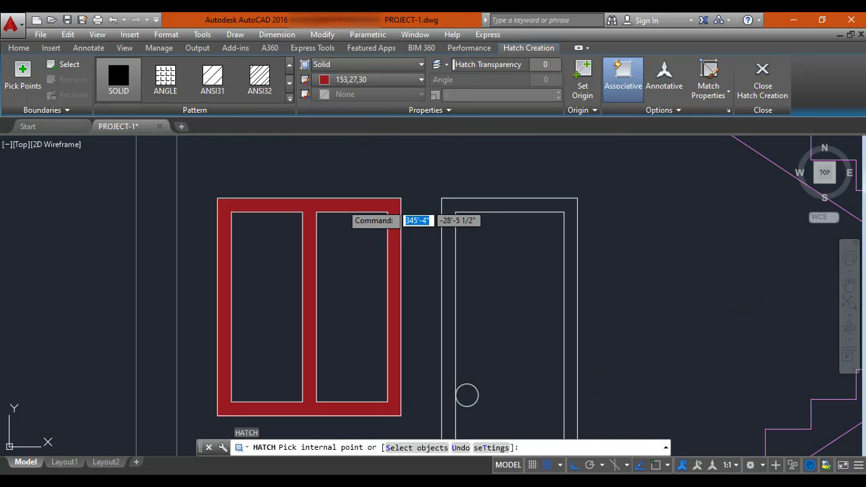
{"action": "left_click", "coordinate": [343, 203]}
Step: Try to fill the door frame with the same solid hatch while zoomed in on its upper part
{"action": "scroll", "coordinate": [342, 203], "scroll_direction": "down", "scroll_amount": 2}
{"action": "scroll", "coordinate": [416, 205], "scroll_direction": "up", "scroll_amount": 2}
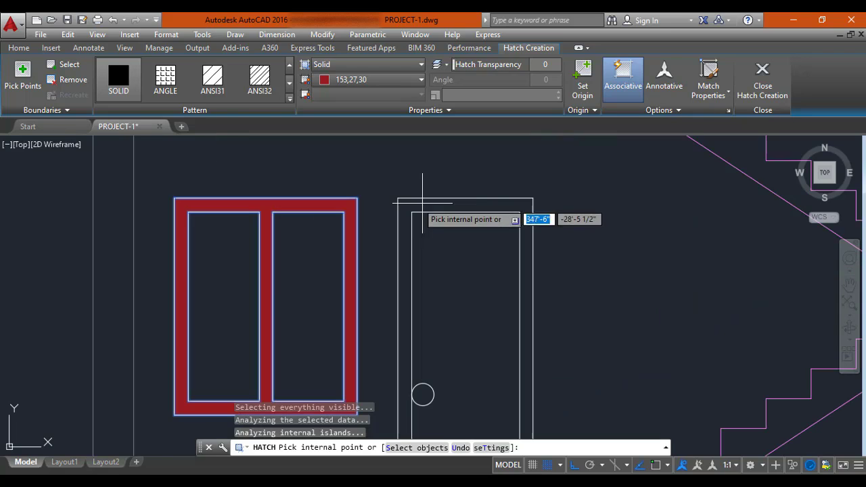
{"action": "scroll", "coordinate": [465, 205], "scroll_direction": "up", "scroll_amount": 2}
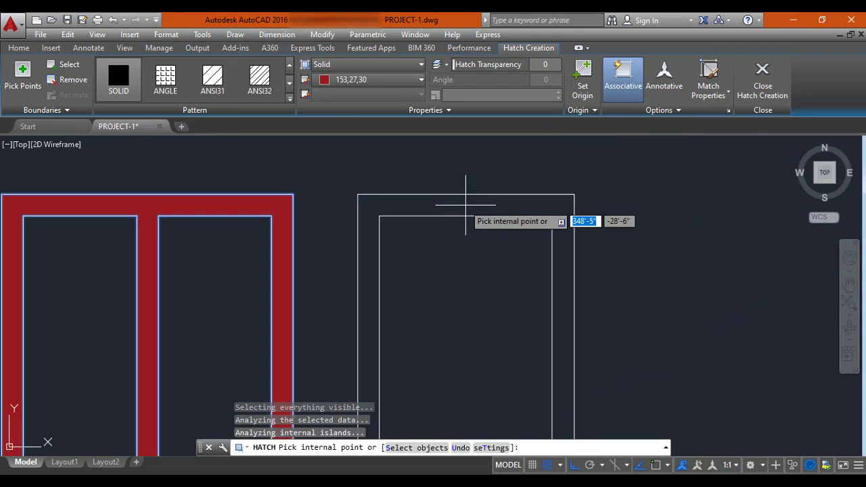
{"action": "left_click", "coordinate": [466, 204]}
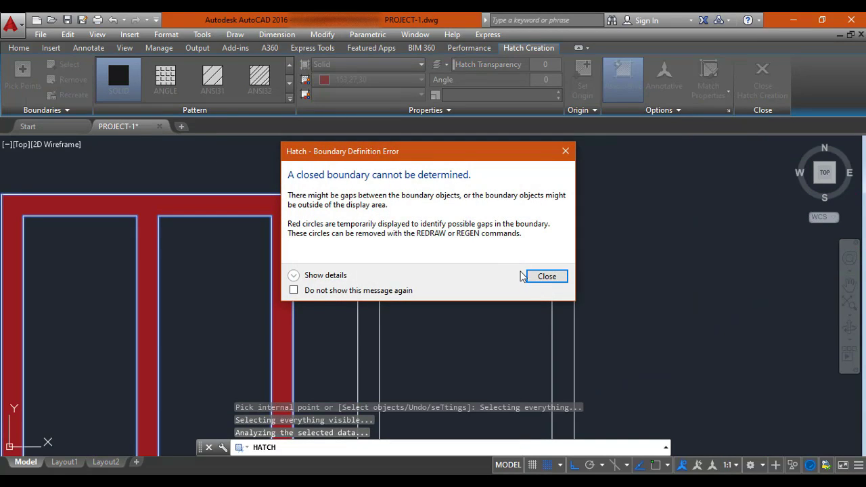
{"action": "left_click", "coordinate": [545, 276]}
Step: Fill the door frame with the solid 153,27,30 hatch while the whole door is in view, and end the hatch
{"action": "scroll", "coordinate": [448, 248], "scroll_direction": "down", "scroll_amount": 5}
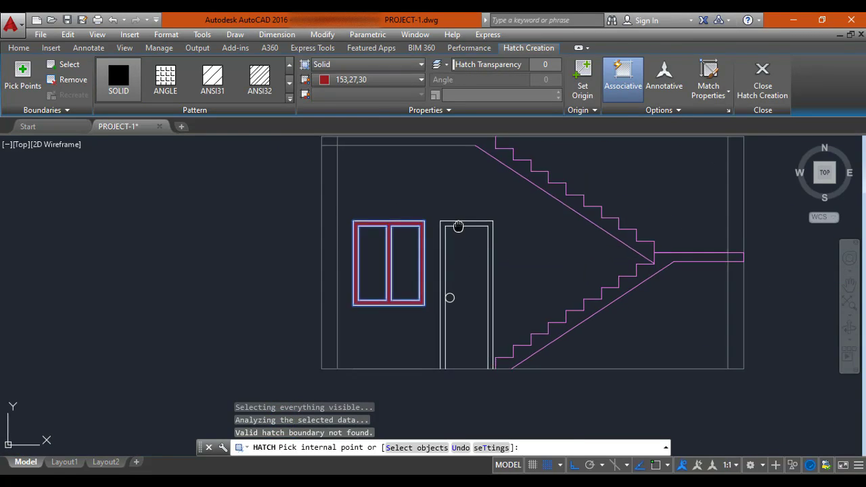
{"action": "scroll", "coordinate": [427, 259], "scroll_direction": "up", "scroll_amount": 1}
{"action": "scroll", "coordinate": [436, 190], "scroll_direction": "up", "scroll_amount": 4}
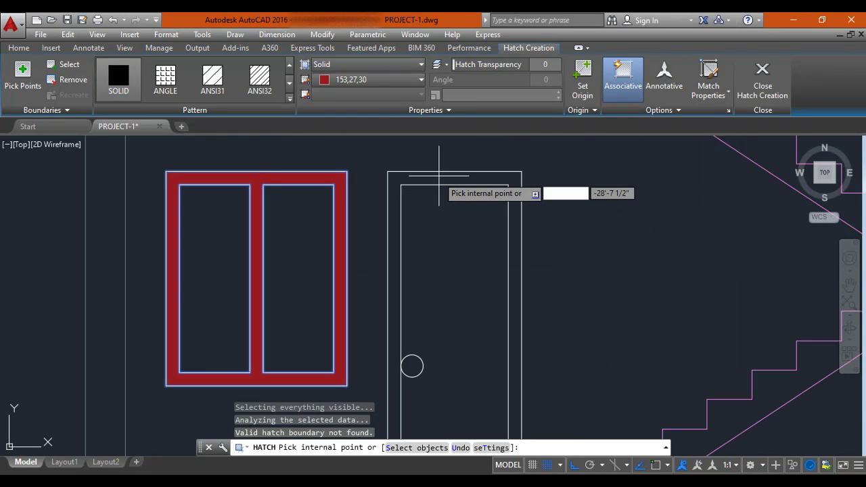
{"action": "scroll", "coordinate": [437, 178], "scroll_direction": "down", "scroll_amount": 2}
{"action": "left_click", "coordinate": [437, 179]}
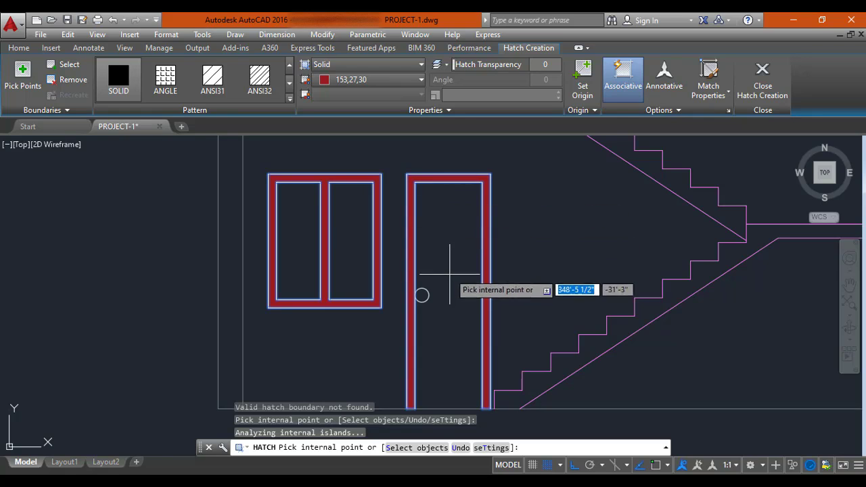
{"action": "middle_click_drag", "start_coordinate": [449, 274], "coordinate": [435, 251]}
{"action": "key", "text": "Escape"}
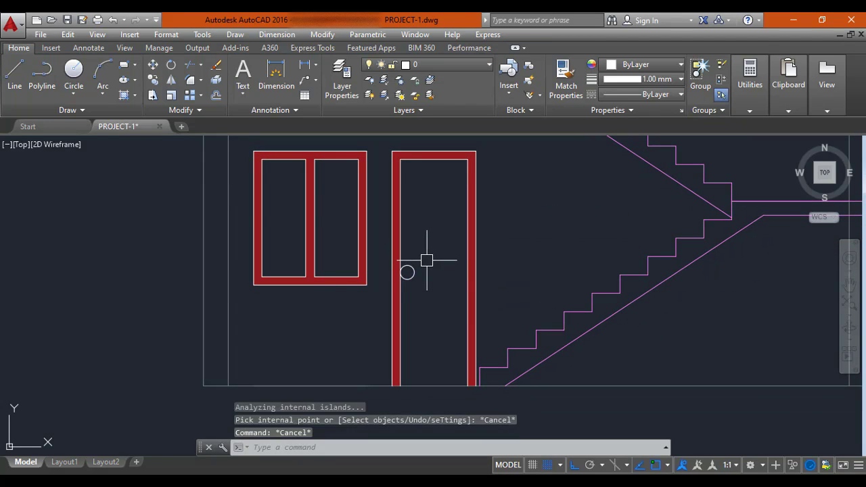
{"action": "key", "text": "Escape"}
Step: Start another hatch as a linear gradient and set its first colour to 153,27,30
{"action": "middle_click_drag", "start_coordinate": [334, 279], "coordinate": [332, 292]}
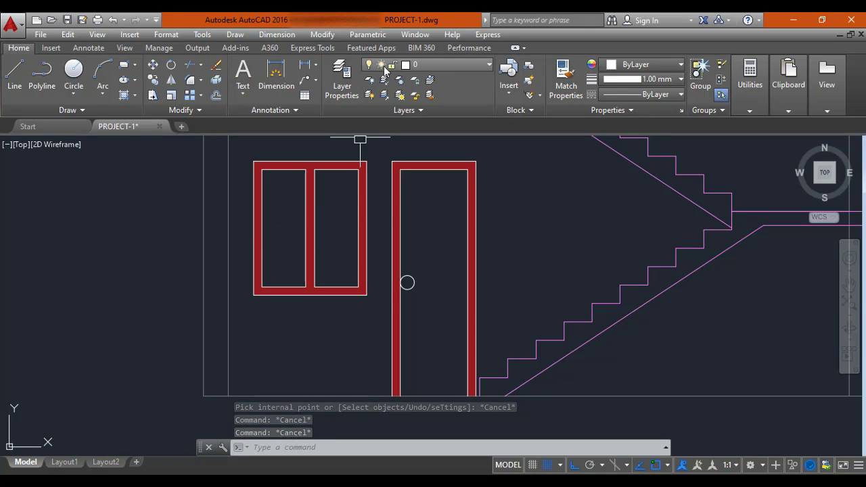
{"action": "key", "text": "Return"}
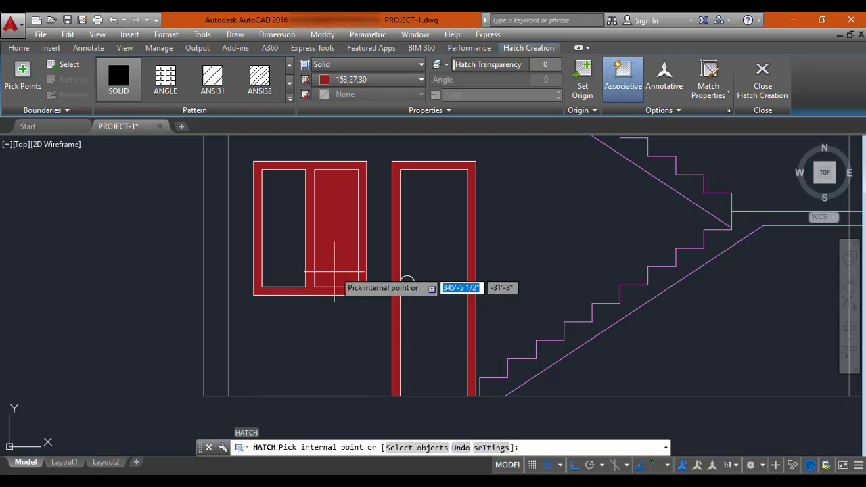
{"action": "left_click", "coordinate": [359, 65]}
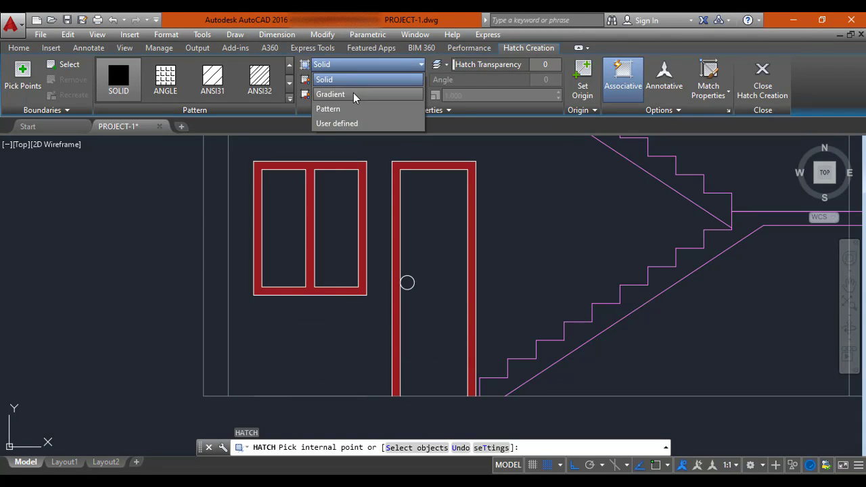
{"action": "left_click", "coordinate": [353, 94]}
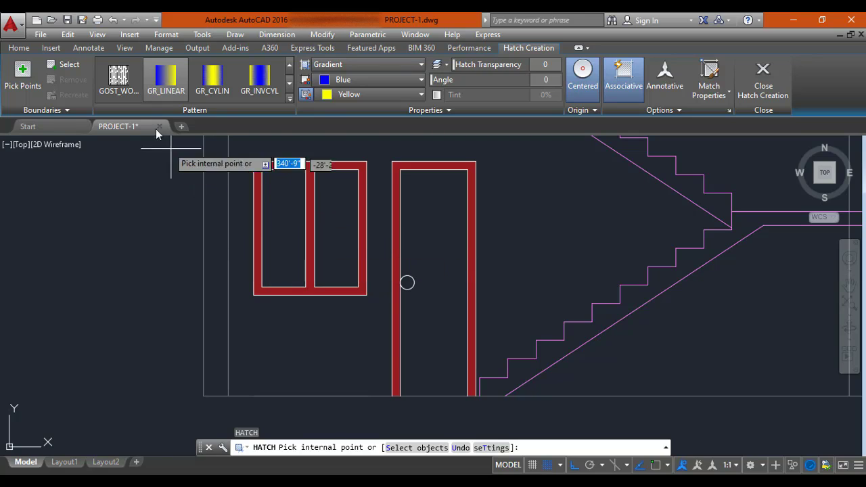
{"action": "left_click", "coordinate": [369, 82]}
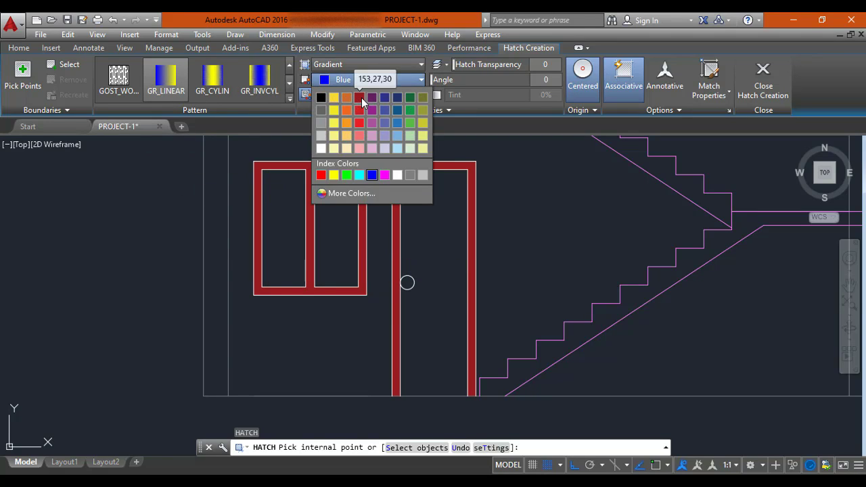
{"action": "left_click", "coordinate": [360, 99]}
{"action": "left_click", "coordinate": [363, 97]}
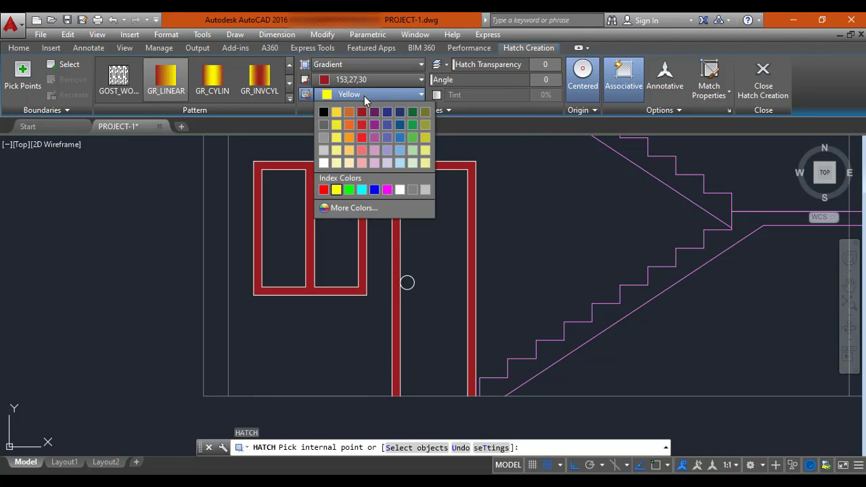
{"action": "left_click", "coordinate": [363, 80]}
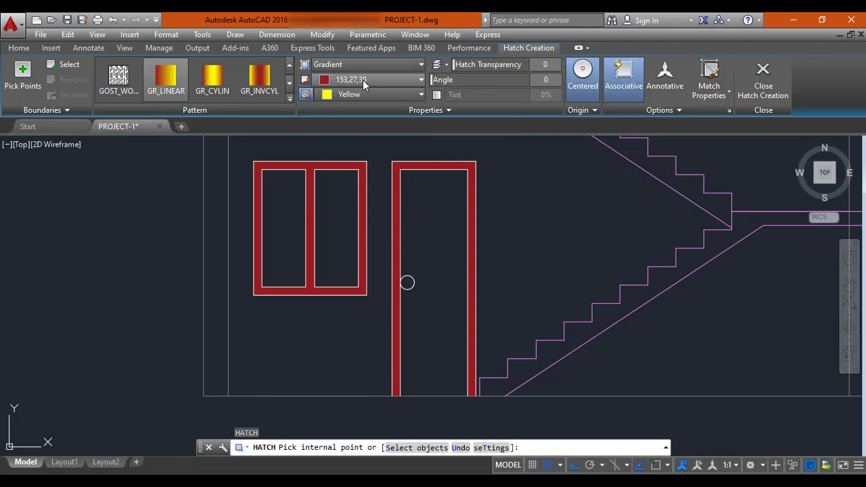
{"action": "left_click", "coordinate": [362, 80]}
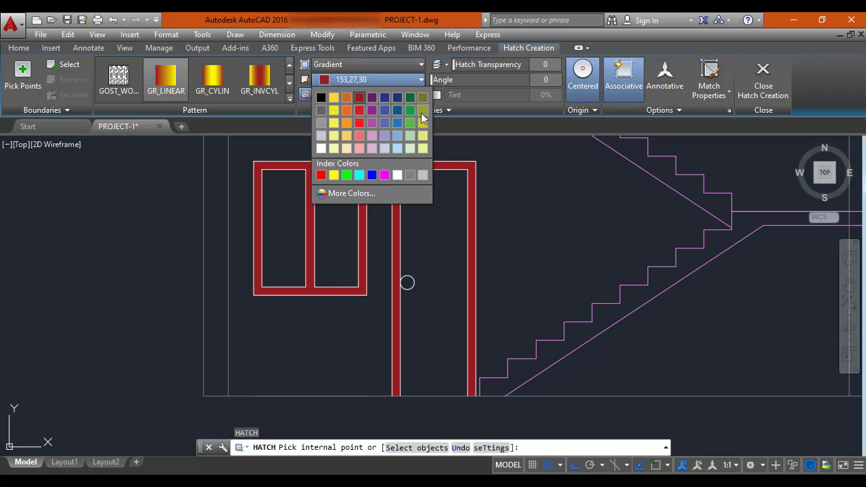
Step: Set the linear gradient hatch colours to green 19,155,72 and yellow 248,215,49
{"action": "left_click", "coordinate": [410, 110]}
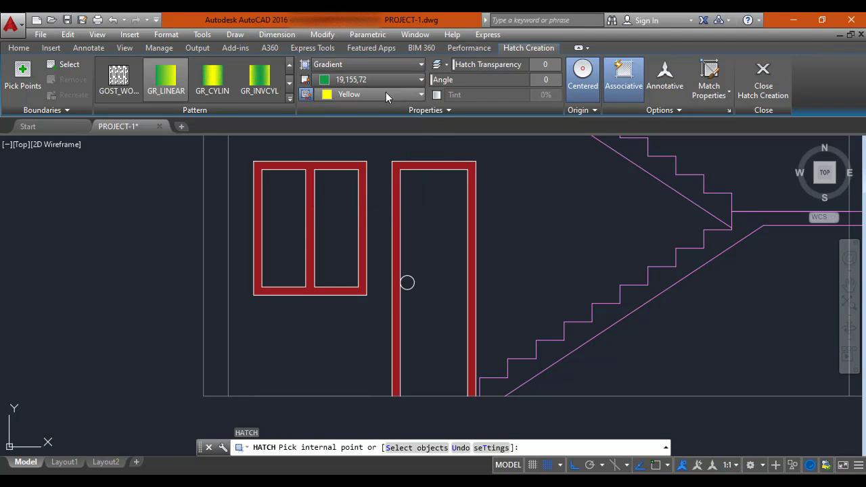
{"action": "left_click", "coordinate": [386, 93]}
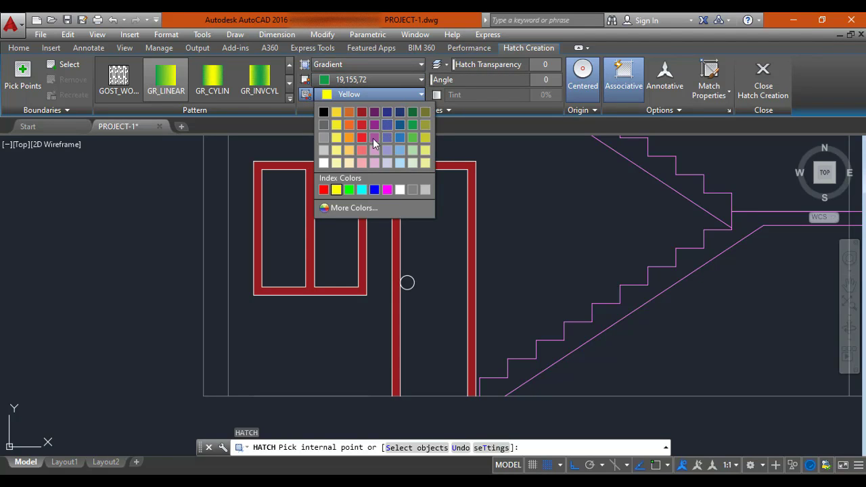
{"action": "left_click", "coordinate": [362, 137]}
{"action": "left_click", "coordinate": [362, 94]}
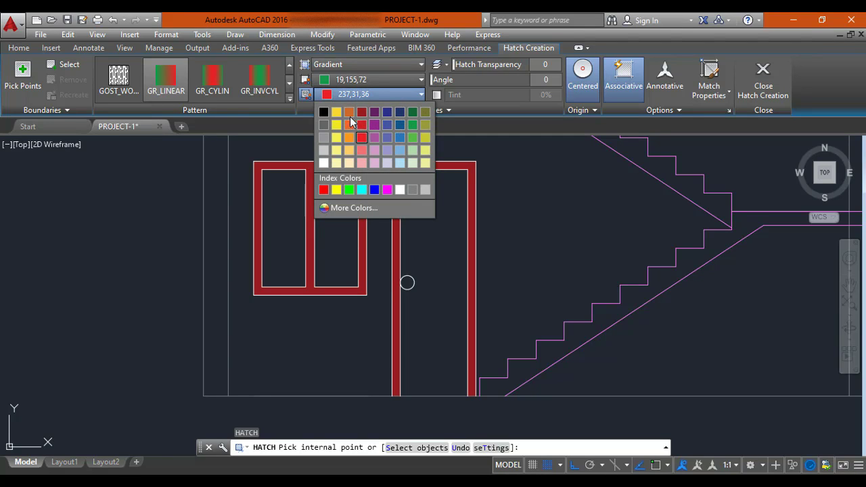
{"action": "left_click", "coordinate": [336, 112]}
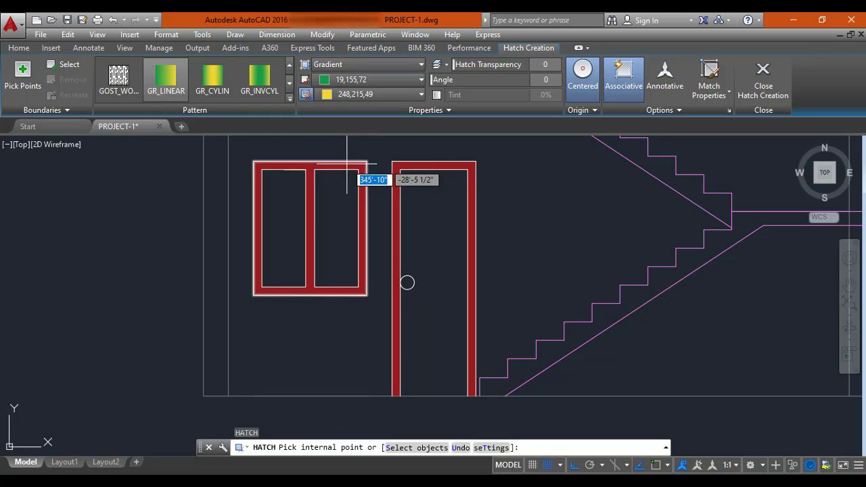
Step: Fill both window panes and the door panel with the green-to-yellow linear gradient
{"action": "left_click", "coordinate": [287, 211]}
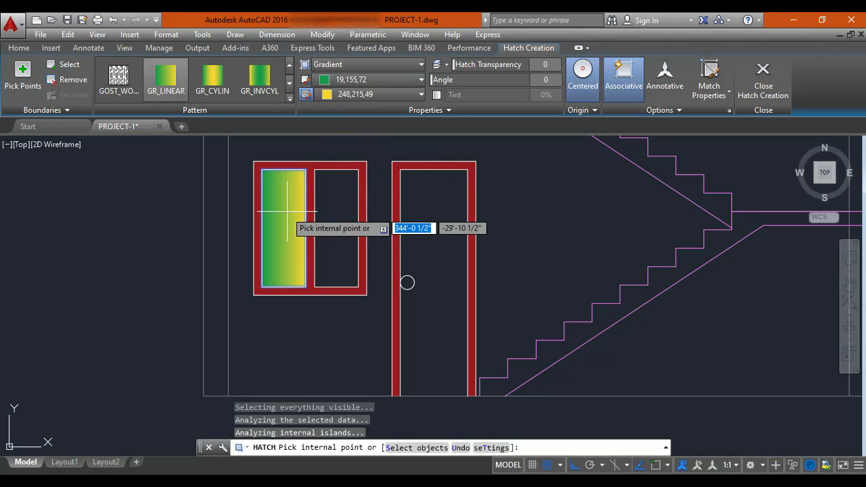
{"action": "left_click", "coordinate": [336, 255]}
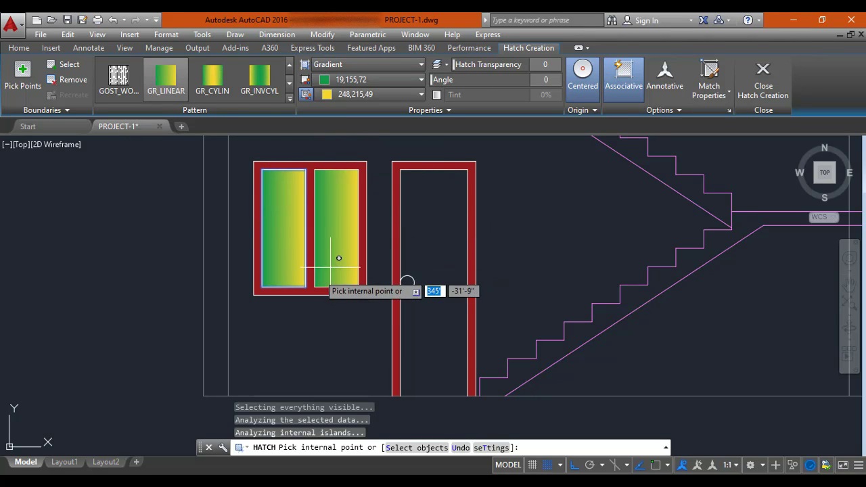
{"action": "left_click", "coordinate": [402, 237]}
{"action": "key", "text": "Escape"}
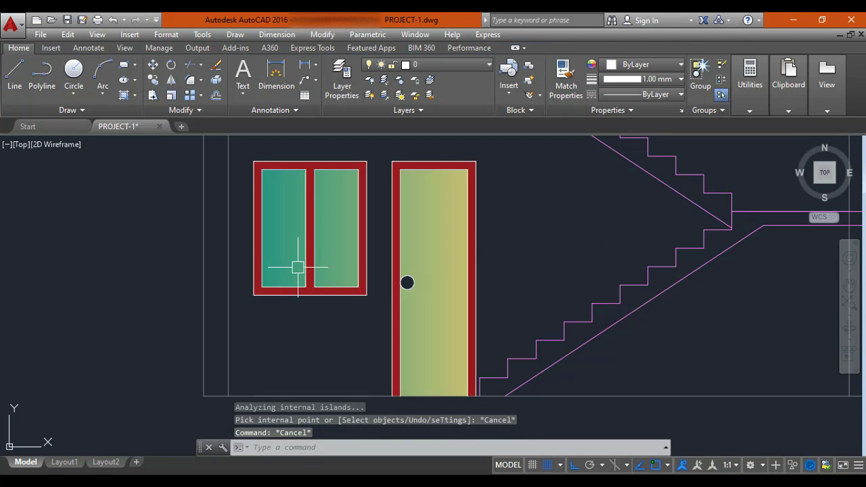
Step: Split the combined gradient fill of the window panes and door into separate hatches
{"action": "scroll", "coordinate": [297, 268], "scroll_direction": "down", "scroll_amount": 2}
{"action": "scroll", "coordinate": [169, 250], "scroll_direction": "up", "scroll_amount": 2}
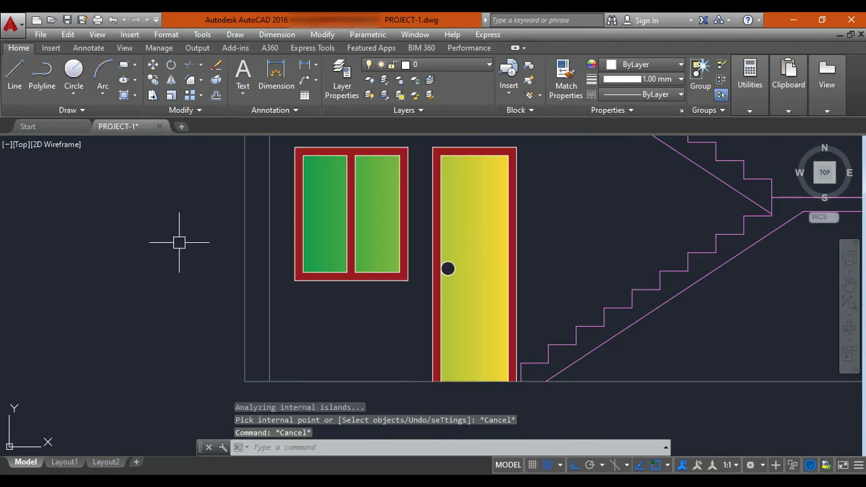
{"action": "scroll", "coordinate": [196, 257], "scroll_direction": "up", "scroll_amount": 2}
{"action": "scroll", "coordinate": [133, 271], "scroll_direction": "down", "scroll_amount": 2}
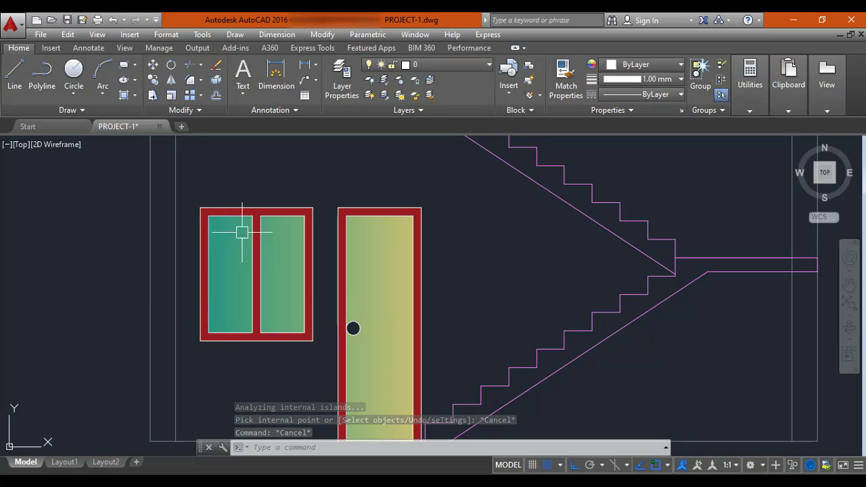
{"action": "middle_click_drag", "start_coordinate": [267, 352], "coordinate": [251, 276]}
{"action": "middle_click_drag", "start_coordinate": [250, 276], "coordinate": [249, 314]}
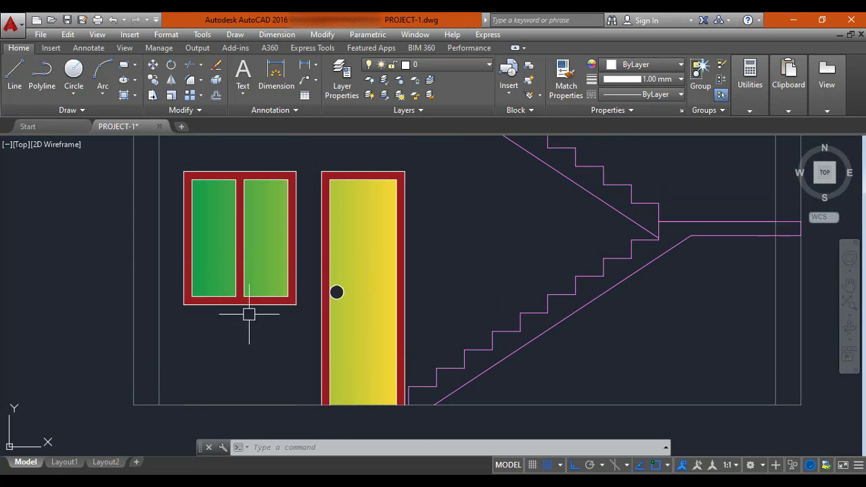
{"action": "left_click", "coordinate": [269, 244]}
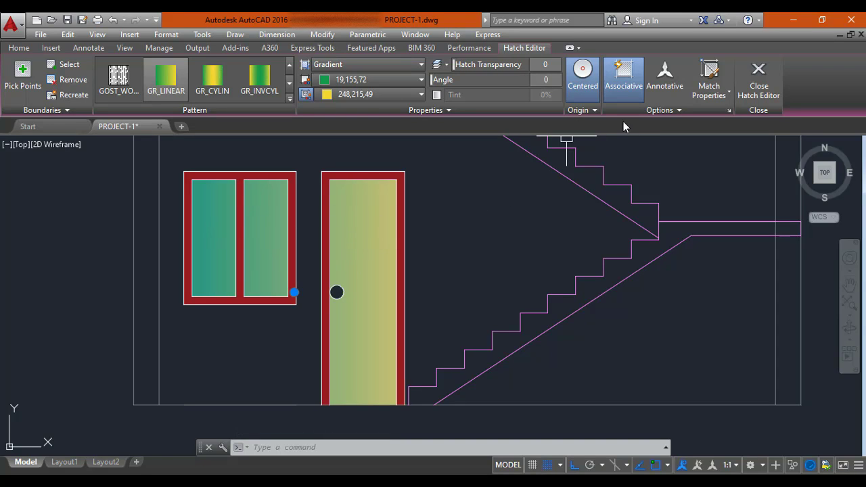
{"action": "left_click", "coordinate": [678, 110]}
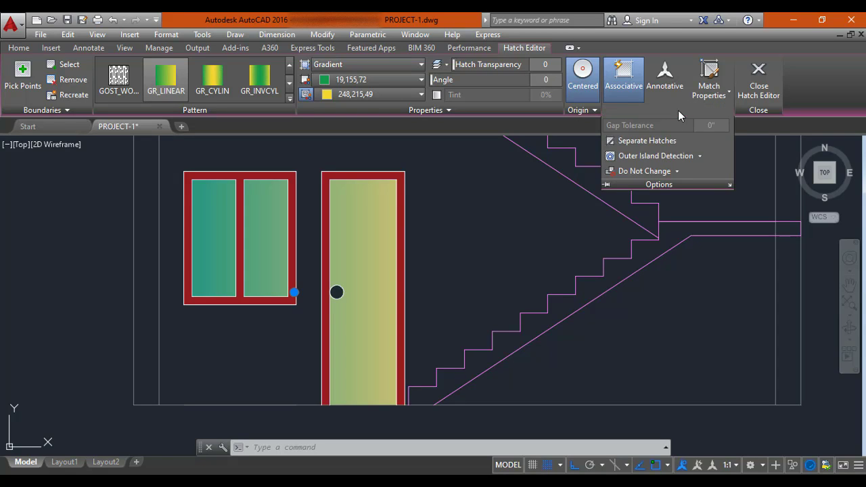
{"action": "left_click", "coordinate": [677, 143]}
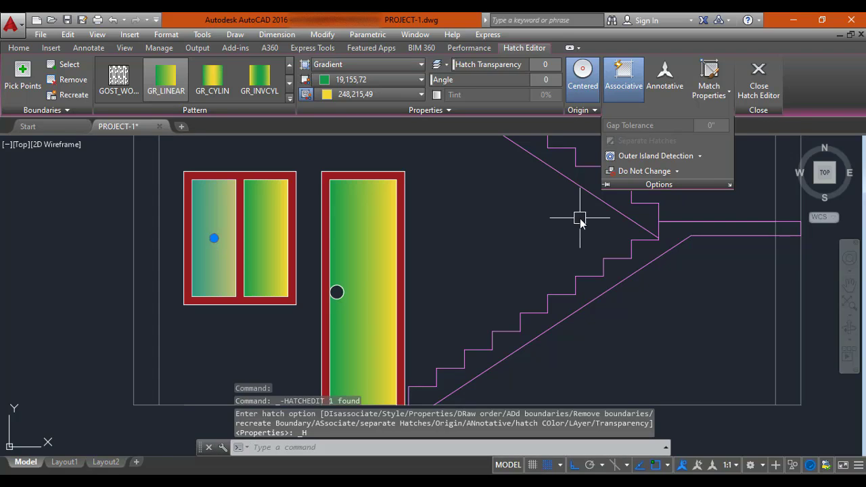
{"action": "key", "text": "Escape"}
{"action": "key", "text": "Escape"}
Step: Compare the new section's window and door gradient fills with those in the finished building section
{"action": "scroll", "coordinate": [462, 228], "scroll_direction": "down", "scroll_amount": 3}
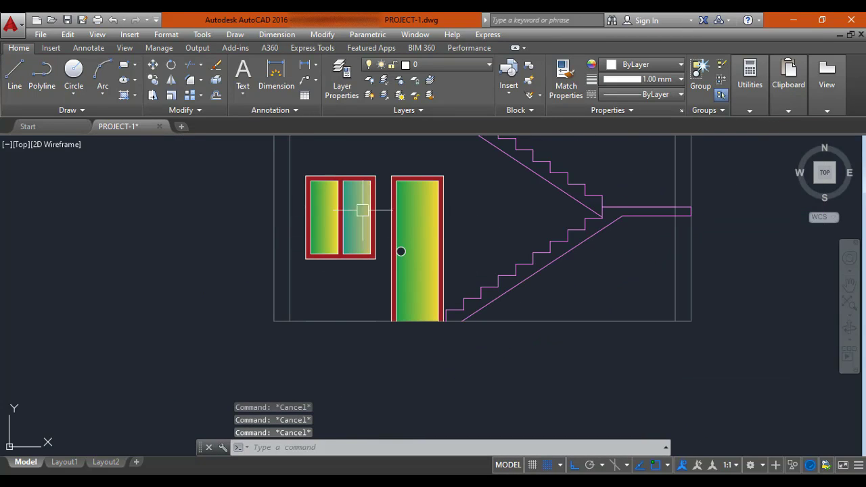
{"action": "mouse_move", "coordinate": [345, 243]}
{"action": "middle_mouse_down"}
{"action": "mouse_move", "coordinate": [327, 267]}
{"action": "mouse_move", "coordinate": [347, 260]}
{"action": "middle_mouse_up"}
{"action": "scroll", "coordinate": [327, 267], "scroll_direction": "up", "scroll_amount": 2}
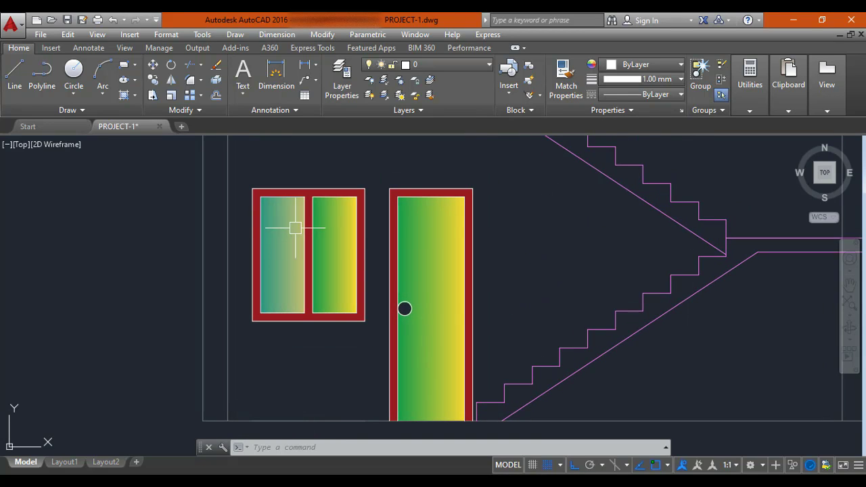
{"action": "scroll", "coordinate": [467, 272], "scroll_direction": "down", "scroll_amount": 2}
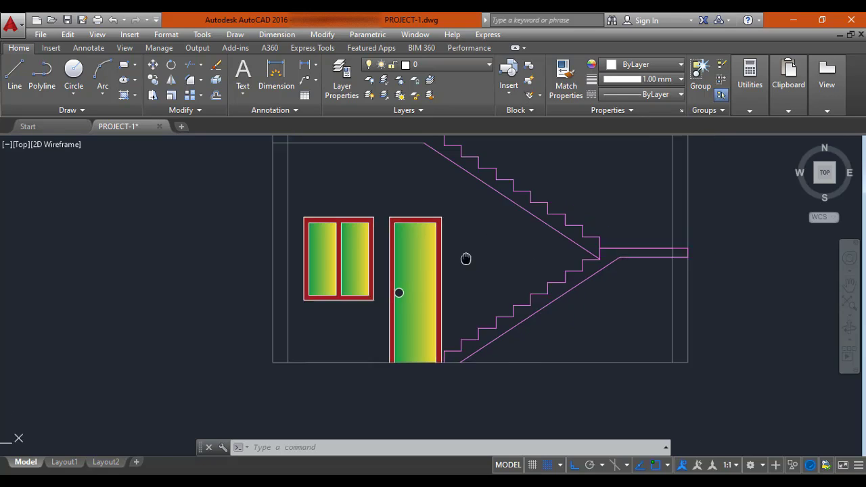
{"action": "scroll", "coordinate": [367, 275], "scroll_direction": "up", "scroll_amount": 2}
{"action": "scroll", "coordinate": [345, 274], "scroll_direction": "down", "scroll_amount": 4}
{"action": "scroll", "coordinate": [271, 278], "scroll_direction": "down", "scroll_amount": 8}
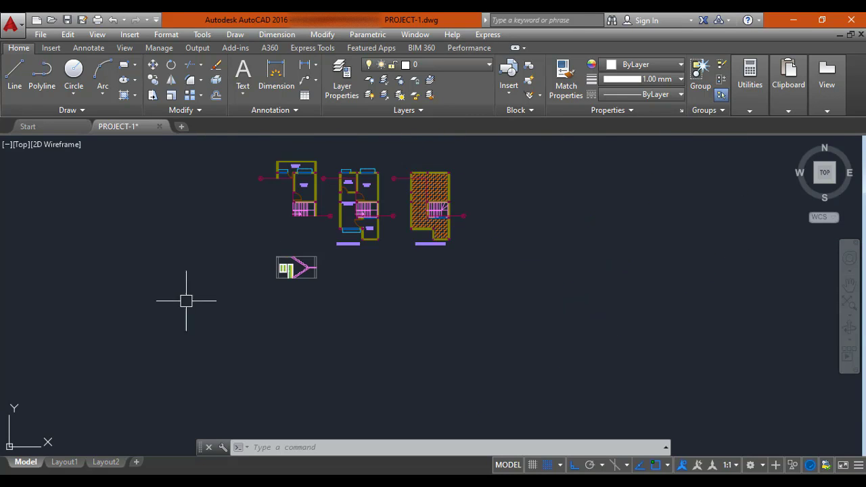
{"action": "middle_click_drag", "start_coordinate": [252, 304], "coordinate": [407, 290]}
{"action": "scroll", "coordinate": [157, 299], "scroll_direction": "up", "scroll_amount": 7}
{"action": "scroll", "coordinate": [222, 288], "scroll_direction": "up", "scroll_amount": 4}
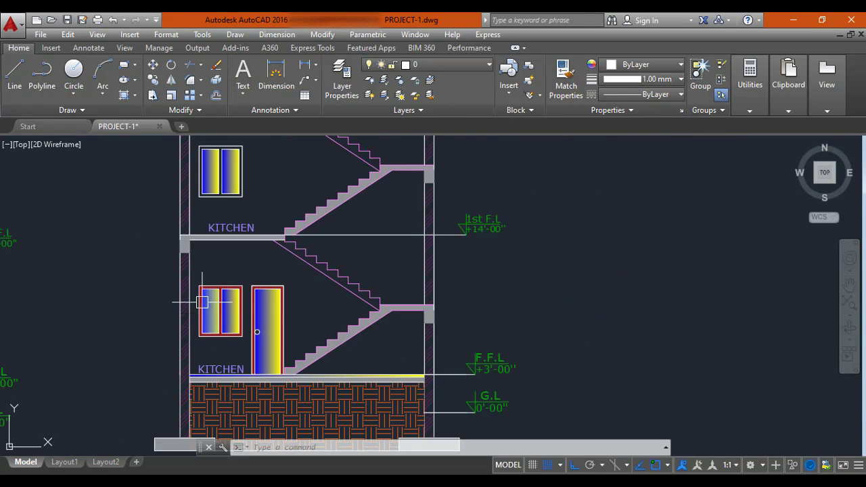
{"action": "scroll", "coordinate": [216, 309], "scroll_direction": "down", "scroll_amount": 4}
{"action": "scroll", "coordinate": [213, 309], "scroll_direction": "down", "scroll_amount": 3}
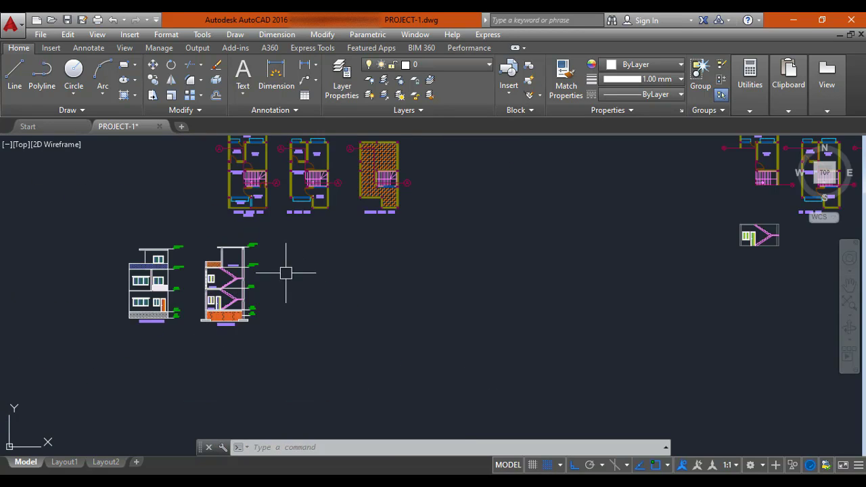
{"action": "middle_click_drag", "start_coordinate": [521, 269], "coordinate": [277, 280]}
{"action": "scroll", "coordinate": [610, 255], "scroll_direction": "up", "scroll_amount": 4}
{"action": "middle_click_drag", "start_coordinate": [481, 257], "coordinate": [460, 284]}
{"action": "scroll", "coordinate": [386, 257], "scroll_direction": "up", "scroll_amount": 5}
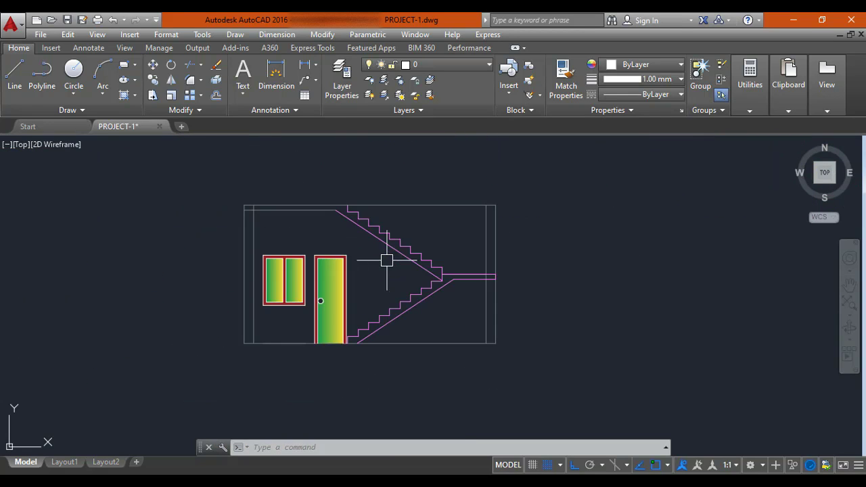
{"action": "middle_click_drag", "start_coordinate": [379, 280], "coordinate": [361, 253]}
{"action": "scroll", "coordinate": [362, 253], "scroll_direction": "up", "scroll_amount": 2}
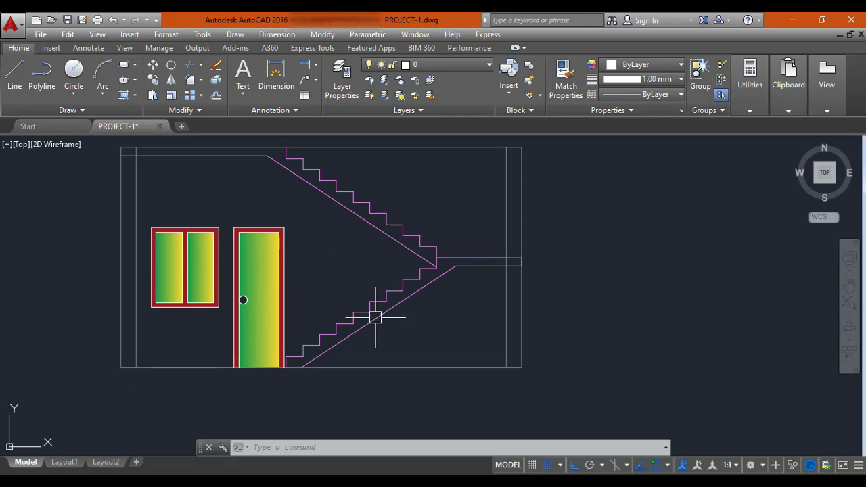
Step: Examine where section line A cuts the staircase in the partial plan and the first floor plan
{"action": "scroll", "coordinate": [393, 291], "scroll_direction": "down", "scroll_amount": 4}
{"action": "scroll", "coordinate": [384, 279], "scroll_direction": "down", "scroll_amount": 2}
{"action": "mouse_move", "coordinate": [384, 232]}
{"action": "middle_mouse_down"}
{"action": "mouse_move", "coordinate": [384, 301]}
{"action": "mouse_move", "coordinate": [376, 278]}
{"action": "mouse_move", "coordinate": [357, 296]}
{"action": "middle_mouse_up"}
{"action": "scroll", "coordinate": [369, 265], "scroll_direction": "up", "scroll_amount": 4}
{"action": "scroll", "coordinate": [368, 264], "scroll_direction": "up", "scroll_amount": 2}
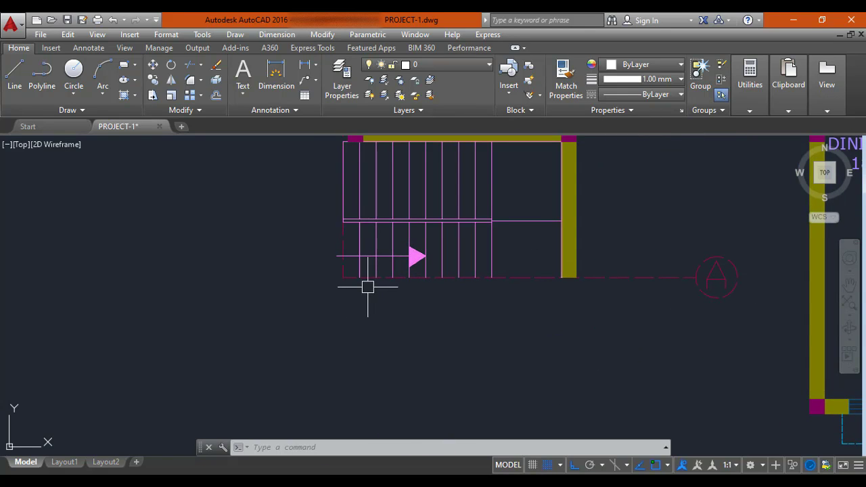
{"action": "scroll", "coordinate": [348, 285], "scroll_direction": "down", "scroll_amount": 2}
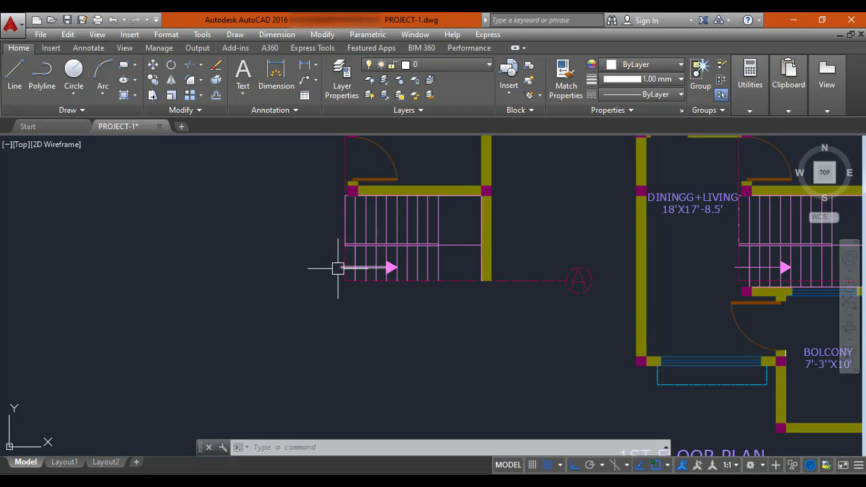
{"action": "scroll", "coordinate": [338, 269], "scroll_direction": "up", "scroll_amount": 2}
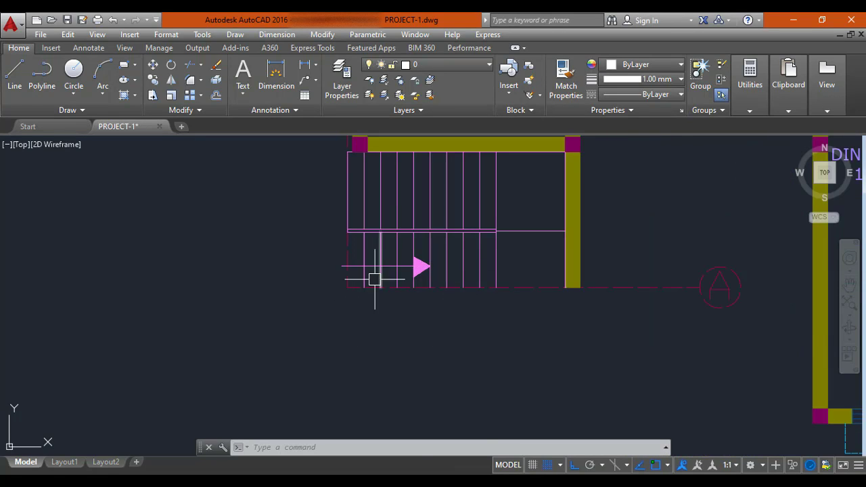
{"action": "scroll", "coordinate": [406, 282], "scroll_direction": "down", "scroll_amount": 4}
{"action": "scroll", "coordinate": [483, 284], "scroll_direction": "up", "scroll_amount": 4}
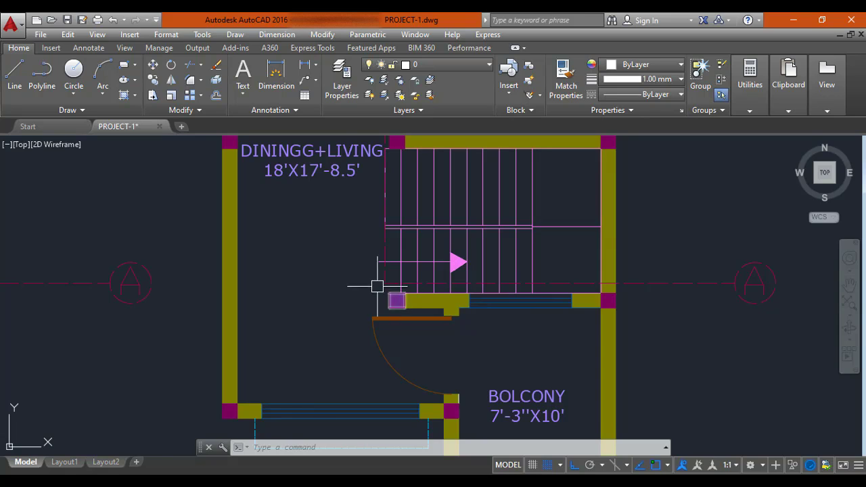
{"action": "scroll", "coordinate": [379, 285], "scroll_direction": "up", "scroll_amount": 2}
{"action": "middle_click_drag", "start_coordinate": [372, 286], "coordinate": [289, 286]}
{"action": "scroll", "coordinate": [291, 286], "scroll_direction": "down", "scroll_amount": 2}
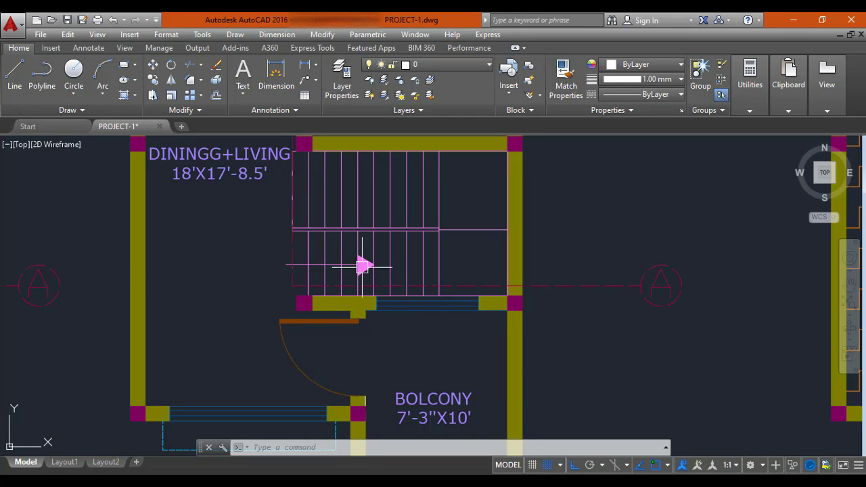
Step: Examine the two stair flights and the landing in the new section drawing
{"action": "scroll", "coordinate": [366, 268], "scroll_direction": "down", "scroll_amount": 4}
{"action": "middle_click_drag", "start_coordinate": [285, 316], "coordinate": [362, 200]}
{"action": "mouse_move", "coordinate": [302, 268]}
{"action": "middle_mouse_down"}
{"action": "mouse_move", "coordinate": [293, 287]}
{"action": "mouse_move", "coordinate": [331, 272]}
{"action": "middle_mouse_up"}
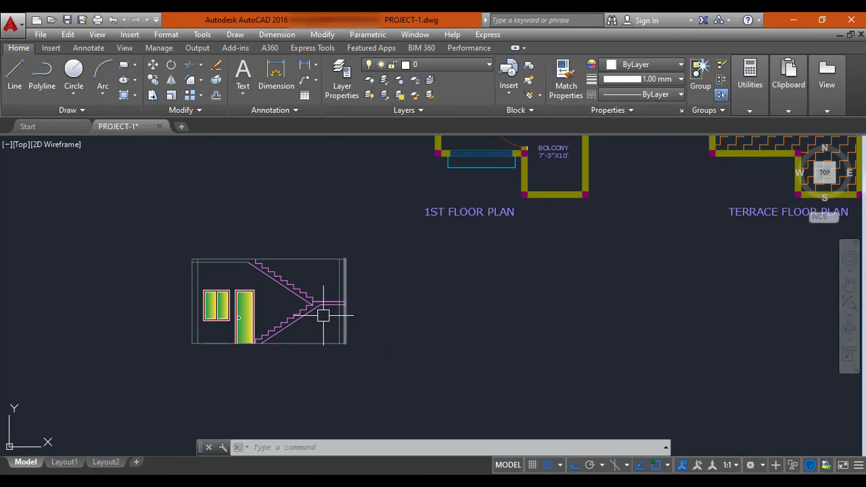
{"action": "scroll", "coordinate": [324, 315], "scroll_direction": "up", "scroll_amount": 4}
{"action": "middle_click_drag", "start_coordinate": [325, 313], "coordinate": [413, 330]}
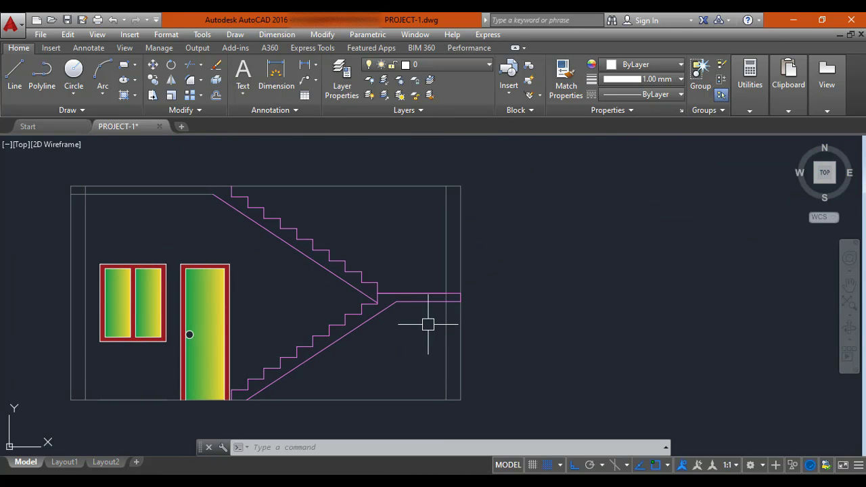
{"action": "scroll", "coordinate": [395, 299], "scroll_direction": "up", "scroll_amount": 2}
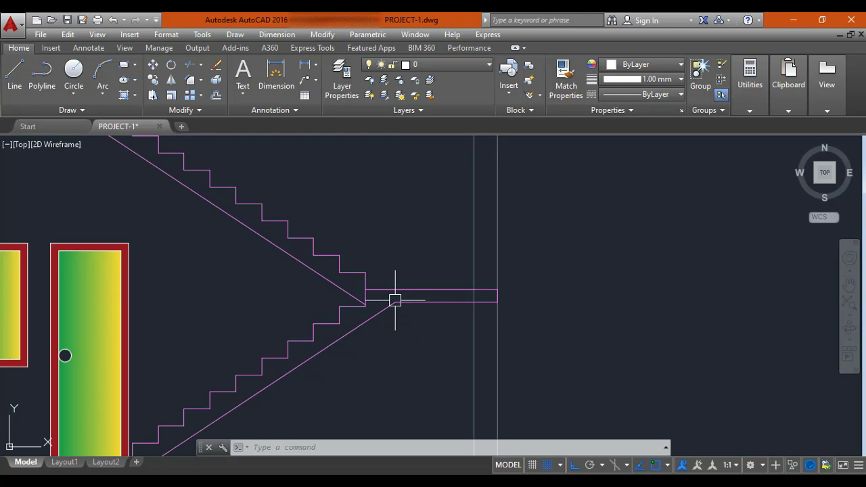
{"action": "scroll", "coordinate": [395, 296], "scroll_direction": "down", "scroll_amount": 2}
{"action": "middle_click_drag", "start_coordinate": [408, 311], "coordinate": [433, 278]}
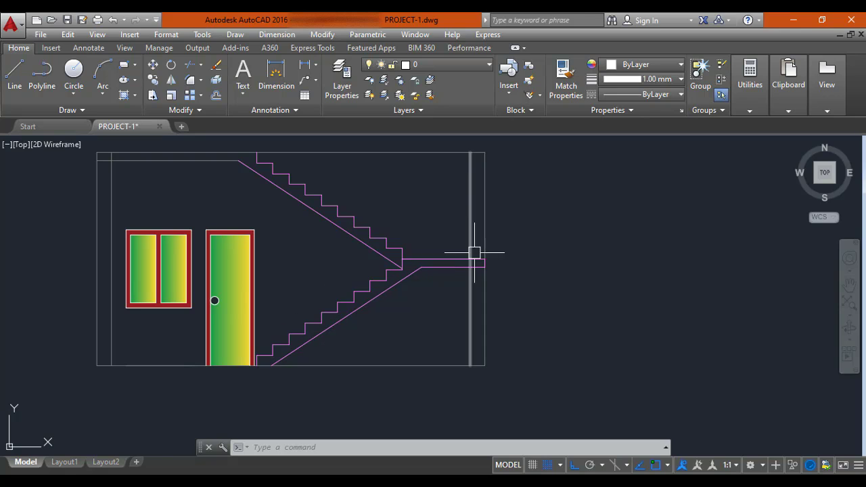
Step: Examine how the lower stair flight and landing are hatched in the finished building section
{"action": "scroll", "coordinate": [283, 308], "scroll_direction": "down", "scroll_amount": 12}
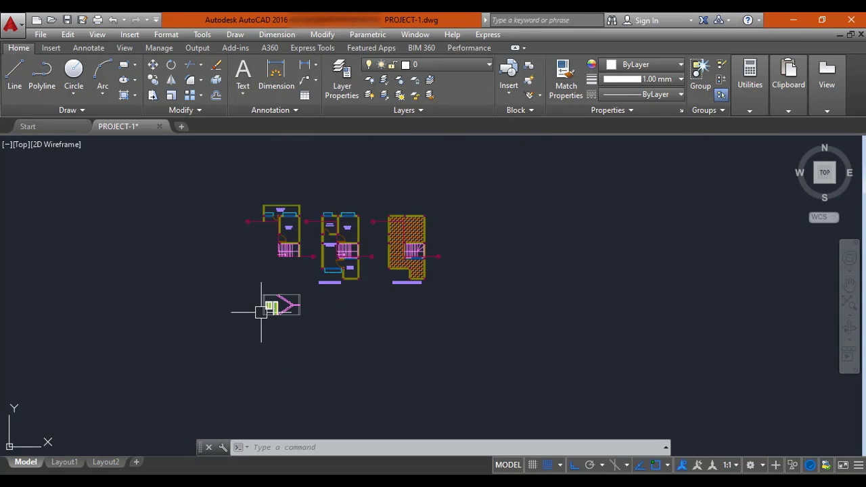
{"action": "mouse_move", "coordinate": [10, 343]}
{"action": "middle_mouse_down"}
{"action": "mouse_move", "coordinate": [221, 318]}
{"action": "mouse_move", "coordinate": [354, 279]}
{"action": "middle_mouse_up"}
{"action": "scroll", "coordinate": [270, 292], "scroll_direction": "up", "scroll_amount": 10}
{"action": "mouse_move", "coordinate": [270, 291]}
{"action": "middle_mouse_down"}
{"action": "mouse_move", "coordinate": [385, 284]}
{"action": "mouse_move", "coordinate": [116, 284]}
{"action": "middle_mouse_up"}
{"action": "scroll", "coordinate": [211, 282], "scroll_direction": "up", "scroll_amount": 2}
{"action": "middle_click_drag", "start_coordinate": [212, 282], "coordinate": [281, 278]}
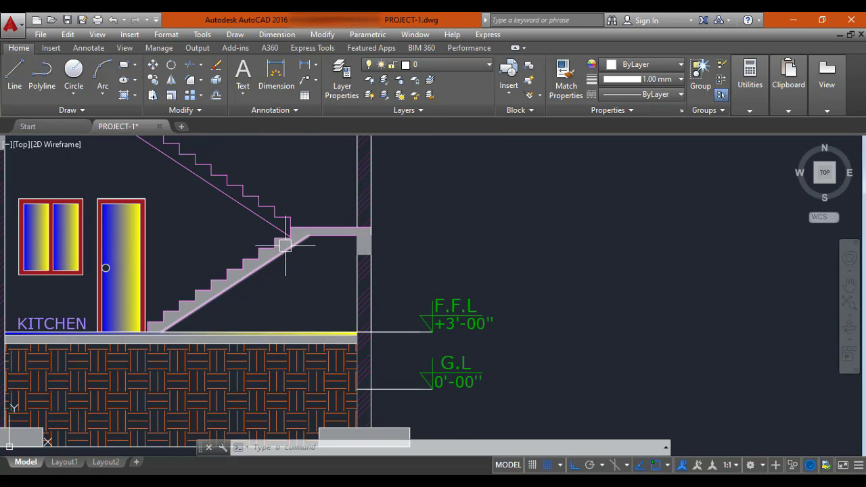
Step: Check the stair direction arrow against section line A in the partial plan above the new section
{"action": "scroll", "coordinate": [318, 260], "scroll_direction": "down", "scroll_amount": 6}
{"action": "scroll", "coordinate": [484, 244], "scroll_direction": "down", "scroll_amount": 6}
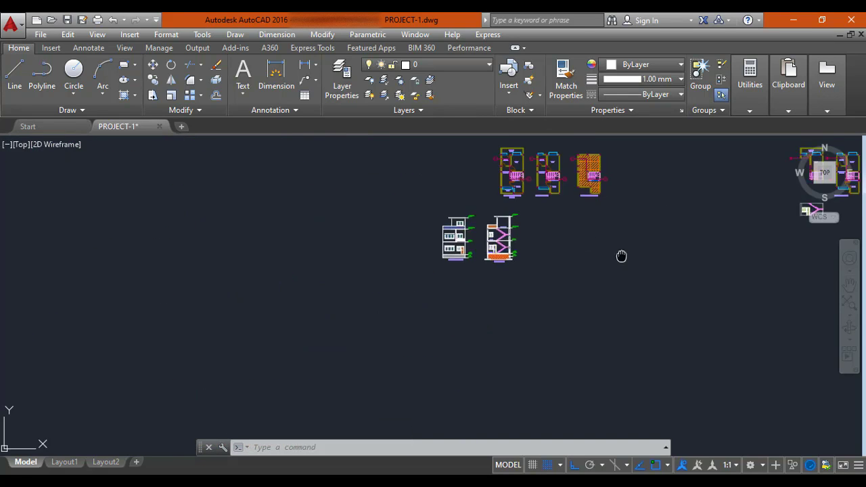
{"action": "middle_click_drag", "start_coordinate": [621, 257], "coordinate": [216, 284]}
{"action": "middle_click_drag", "start_coordinate": [433, 261], "coordinate": [366, 268]}
{"action": "scroll", "coordinate": [334, 242], "scroll_direction": "up", "scroll_amount": 4}
{"action": "middle_click_drag", "start_coordinate": [389, 237], "coordinate": [357, 304]}
{"action": "scroll", "coordinate": [330, 250], "scroll_direction": "up", "scroll_amount": 4}
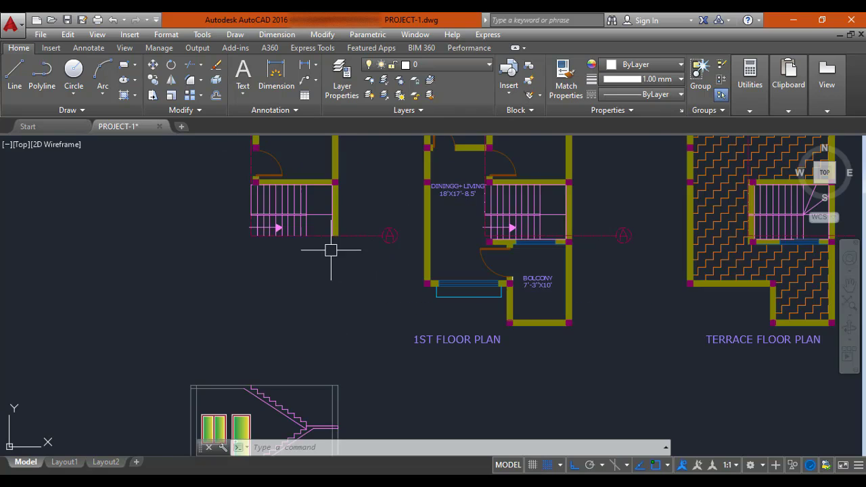
{"action": "scroll", "coordinate": [256, 243], "scroll_direction": "up", "scroll_amount": 2}
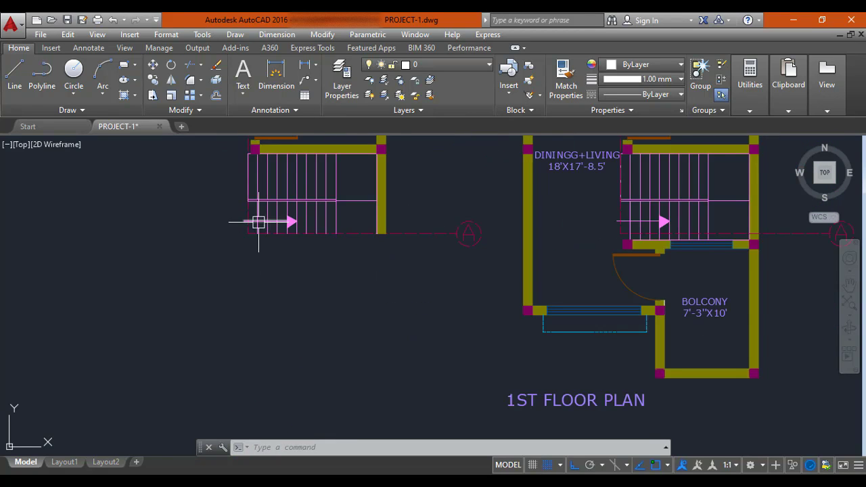
Step: Compare the staircase cut by section line A in the partial plan with the two flights in the new section
{"action": "middle_click_drag", "start_coordinate": [284, 214], "coordinate": [290, 239]}
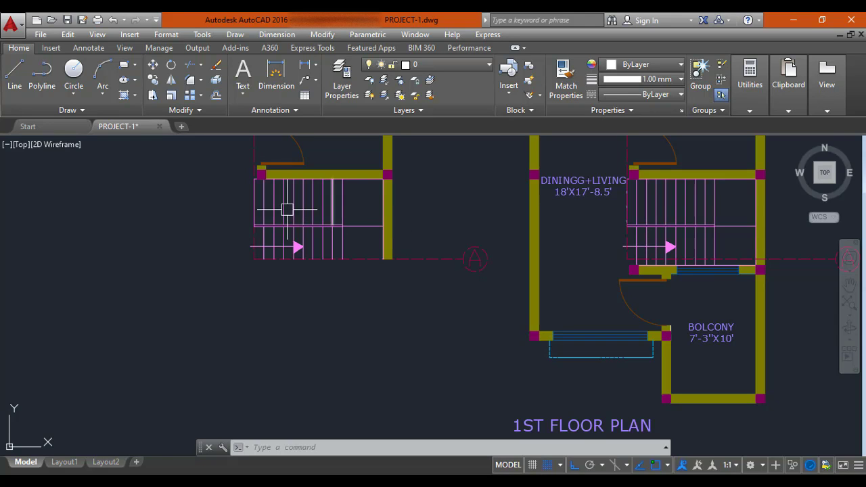
{"action": "scroll", "coordinate": [338, 212], "scroll_direction": "down", "scroll_amount": 6}
{"action": "scroll", "coordinate": [333, 275], "scroll_direction": "up", "scroll_amount": 9}
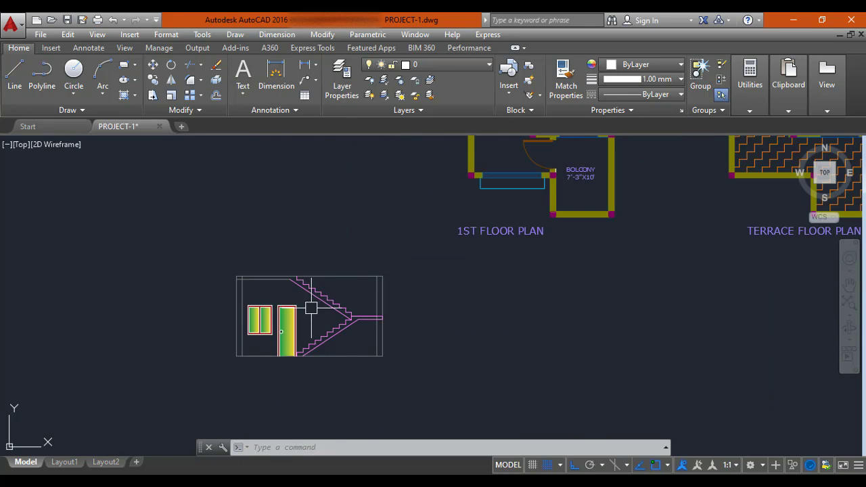
{"action": "scroll", "coordinate": [334, 282], "scroll_direction": "down", "scroll_amount": 6}
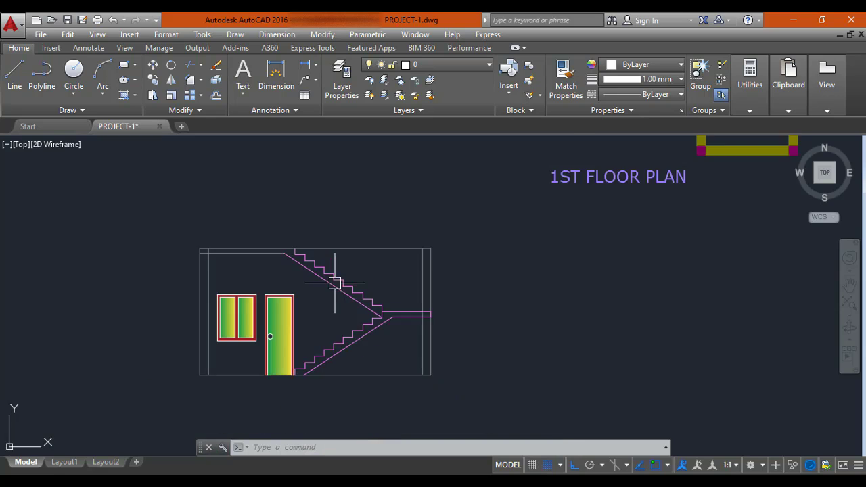
{"action": "scroll", "coordinate": [332, 241], "scroll_direction": "up", "scroll_amount": 6}
{"action": "scroll", "coordinate": [413, 224], "scroll_direction": "down", "scroll_amount": 4}
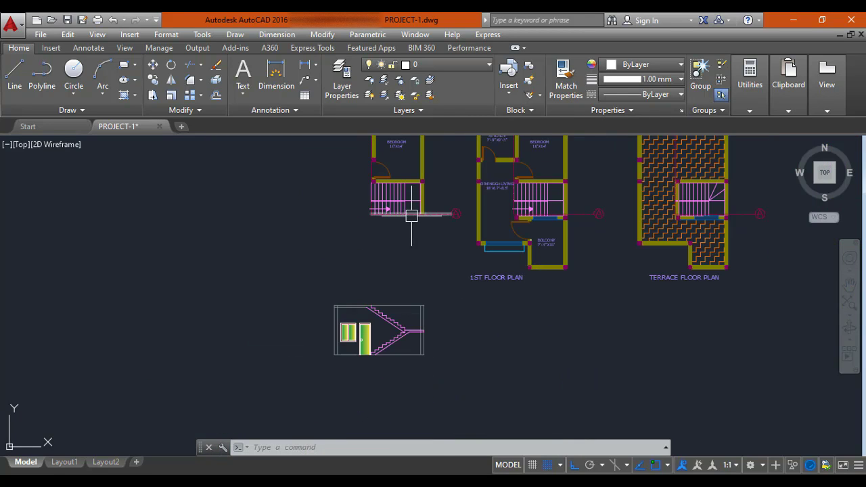
{"action": "scroll", "coordinate": [365, 223], "scroll_direction": "up", "scroll_amount": 6}
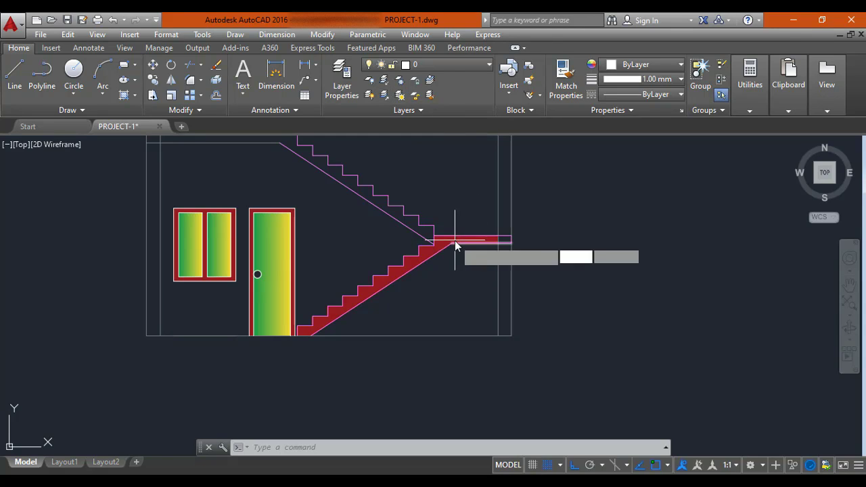
Step: Set the hatch colour to grey 147,149,152 with the solid pattern
{"action": "key", "text": "Return"}
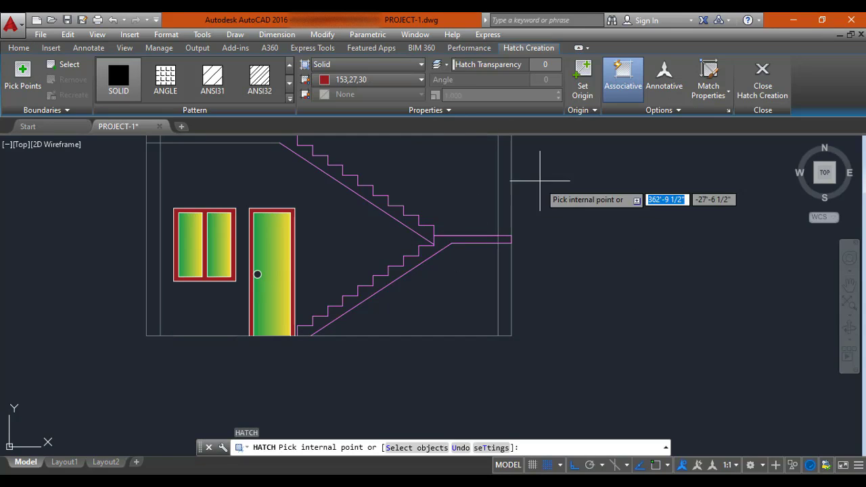
{"action": "left_click", "coordinate": [376, 64]}
{"action": "left_click", "coordinate": [360, 80]}
{"action": "left_click", "coordinate": [362, 81]}
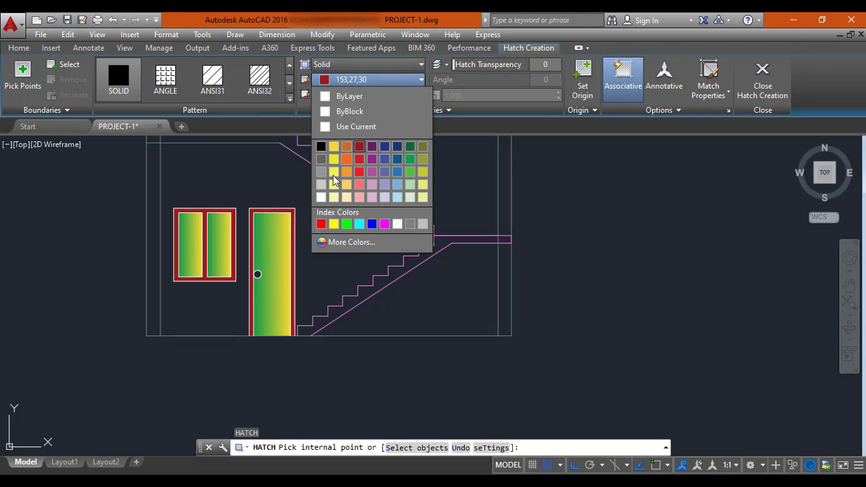
{"action": "left_click", "coordinate": [323, 179]}
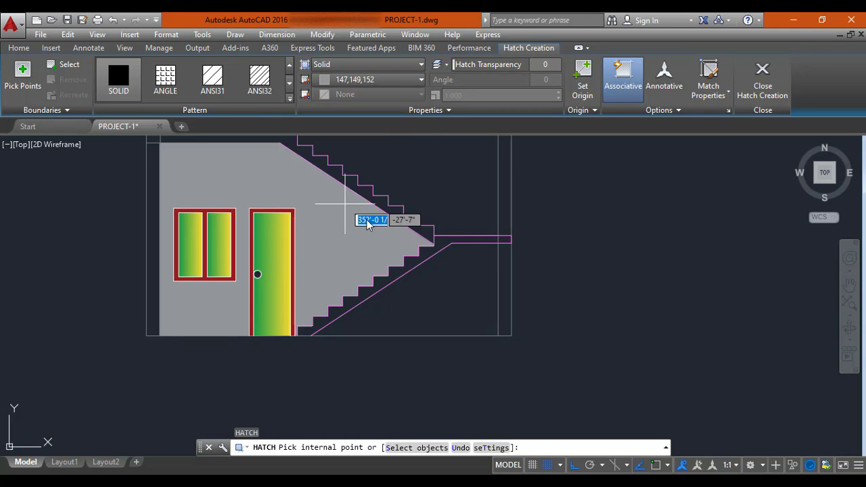
{"action": "scroll", "coordinate": [434, 245], "scroll_direction": "up", "scroll_amount": 2}
{"action": "scroll", "coordinate": [434, 250], "scroll_direction": "up", "scroll_amount": 2}
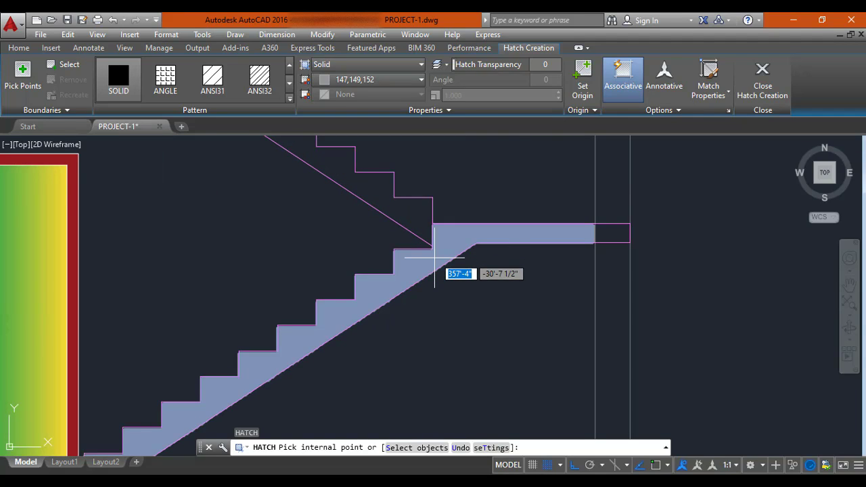
{"action": "key", "text": "Escape"}
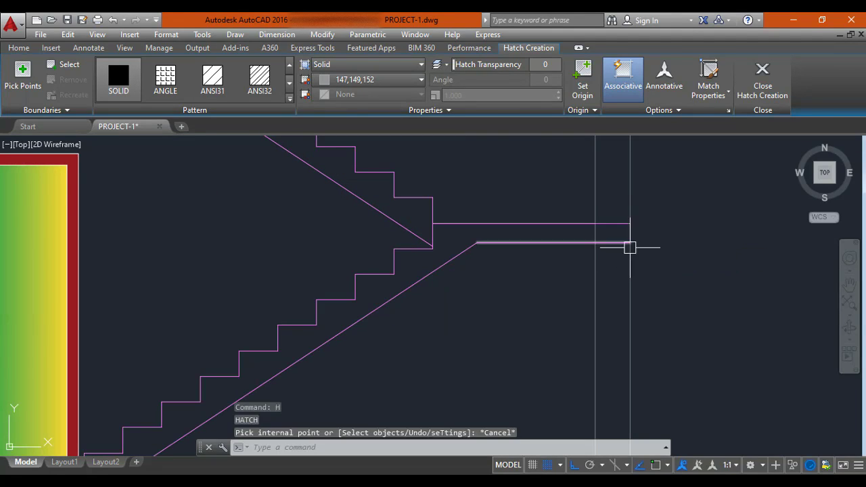
Step: Trim the inner wall line where it crosses the stair landing slab in the new section
{"action": "key", "text": "Escape"}
{"action": "key", "text": "Return"}
{"action": "key", "text": "Return"}
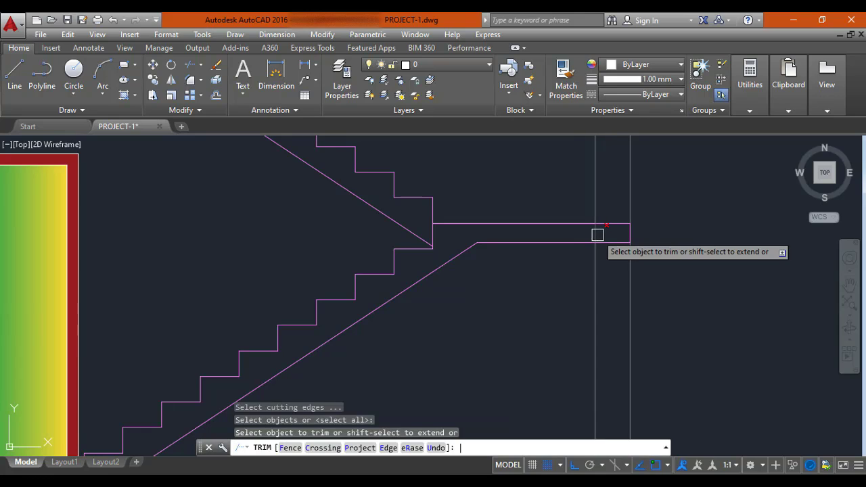
{"action": "left_click", "coordinate": [596, 233]}
{"action": "key", "text": "Escape"}
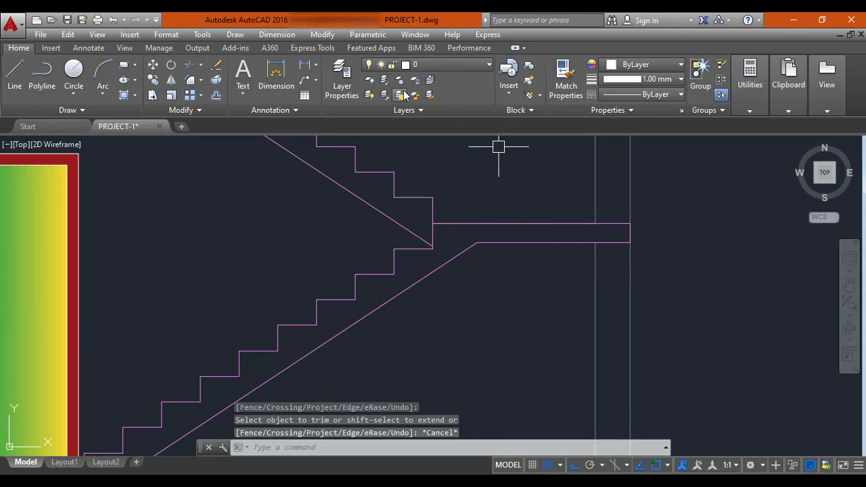
Step: Fill the lower stair flight and the full landing up to the outer wall face with the solid grey hatch
{"action": "type", "text": "h"}
{"action": "key", "text": "Return"}
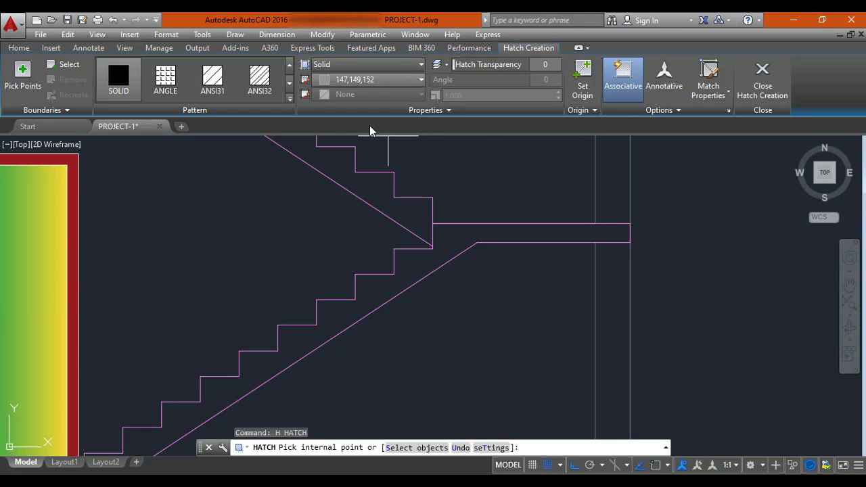
{"action": "left_click", "coordinate": [466, 233]}
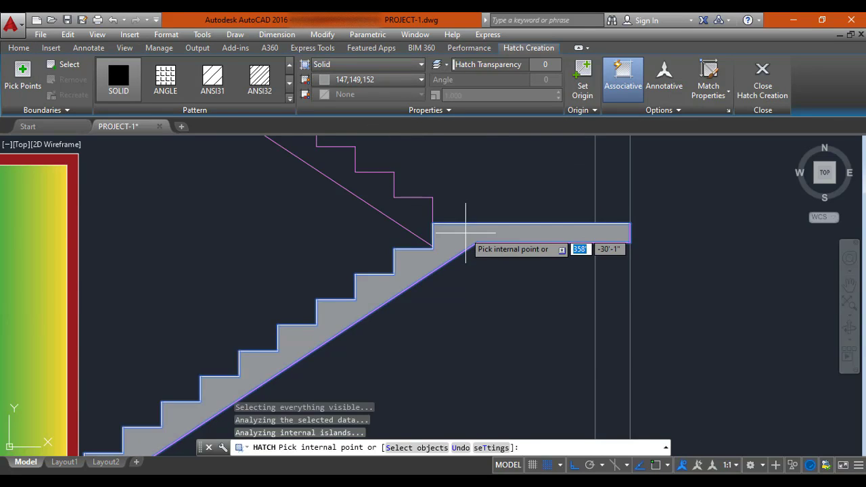
{"action": "scroll", "coordinate": [474, 251], "scroll_direction": "down", "scroll_amount": 2}
{"action": "key", "text": "Escape"}
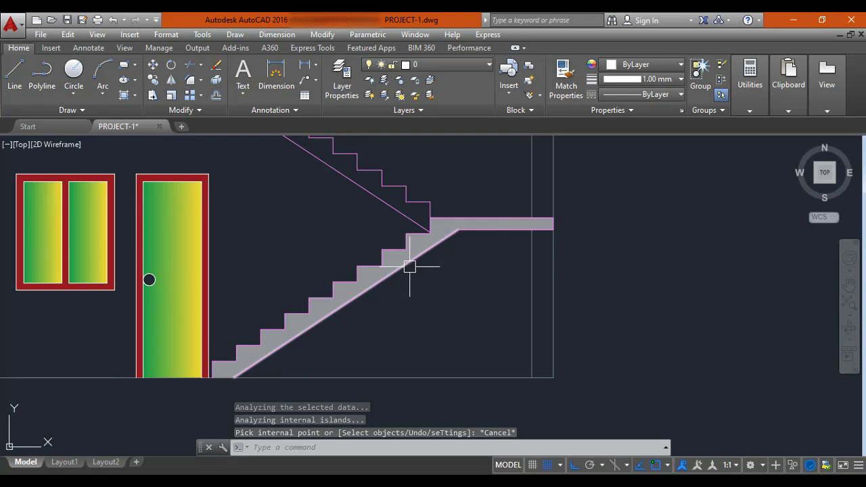
{"action": "scroll", "coordinate": [552, 222], "scroll_direction": "down", "scroll_amount": 2}
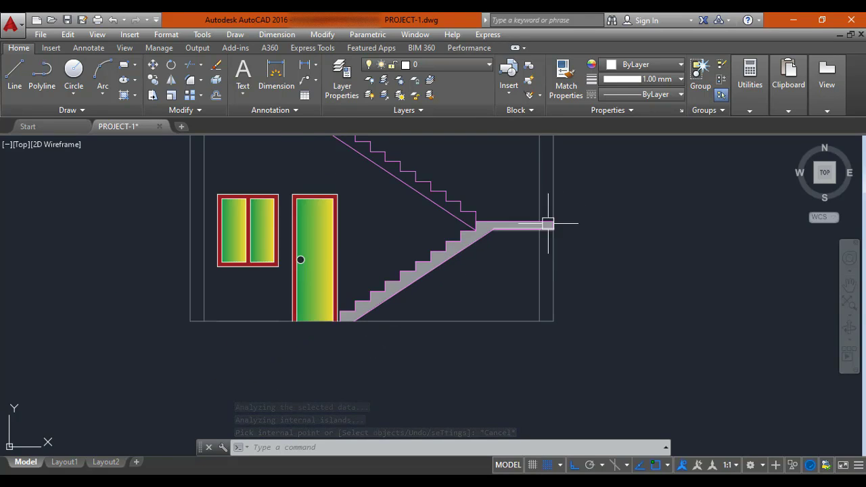
{"action": "scroll", "coordinate": [325, 325], "scroll_direction": "up", "scroll_amount": 2}
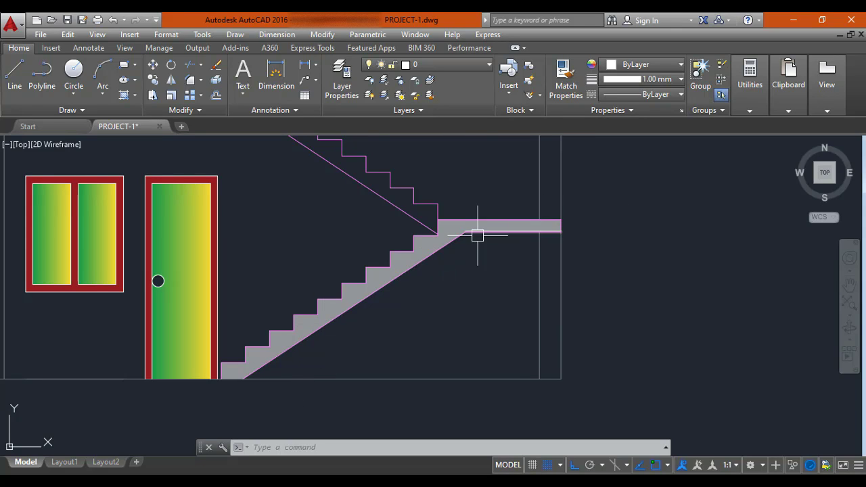
{"action": "scroll", "coordinate": [474, 244], "scroll_direction": "down", "scroll_amount": 3}
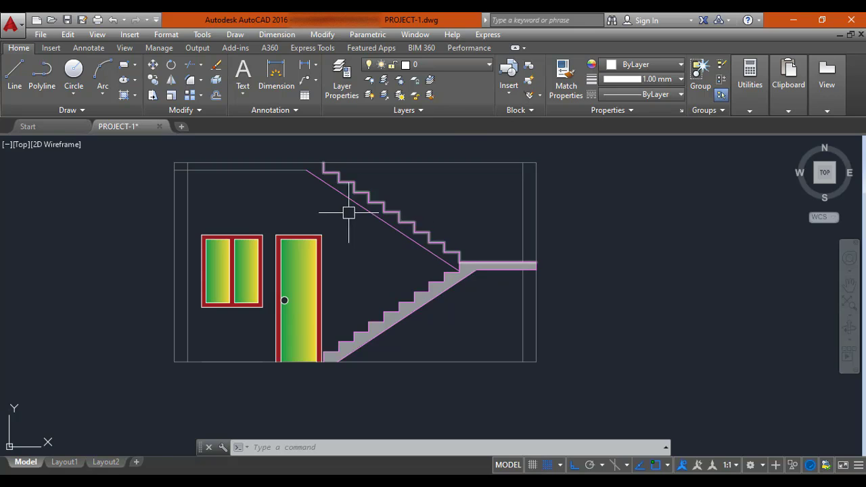
Step: Examine the upper floor slab and its junction with the window-side wall in the new section
{"action": "middle_click_drag", "start_coordinate": [330, 216], "coordinate": [409, 247]}
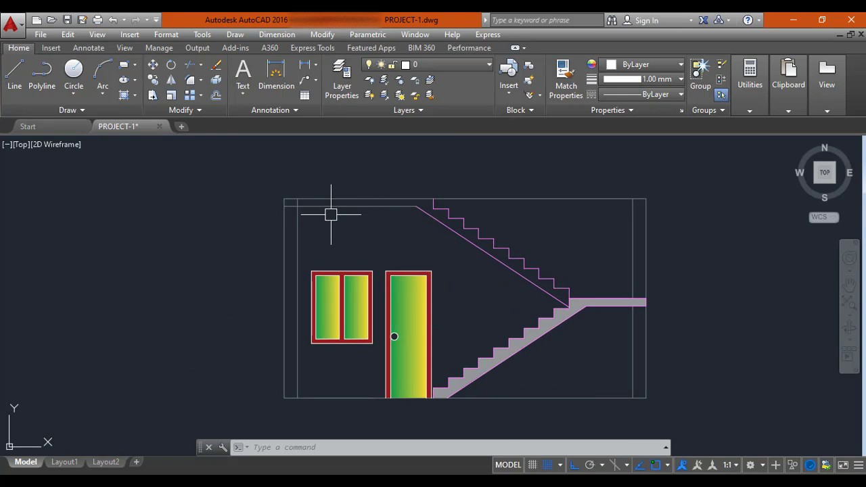
{"action": "scroll", "coordinate": [330, 214], "scroll_direction": "up", "scroll_amount": 2}
{"action": "scroll", "coordinate": [309, 219], "scroll_direction": "down", "scroll_amount": 2}
{"action": "mouse_move", "coordinate": [352, 238]}
{"action": "middle_mouse_down"}
{"action": "mouse_move", "coordinate": [310, 220]}
{"action": "mouse_move", "coordinate": [319, 215]}
{"action": "middle_mouse_up"}
{"action": "scroll", "coordinate": [250, 193], "scroll_direction": "up", "scroll_amount": 4}
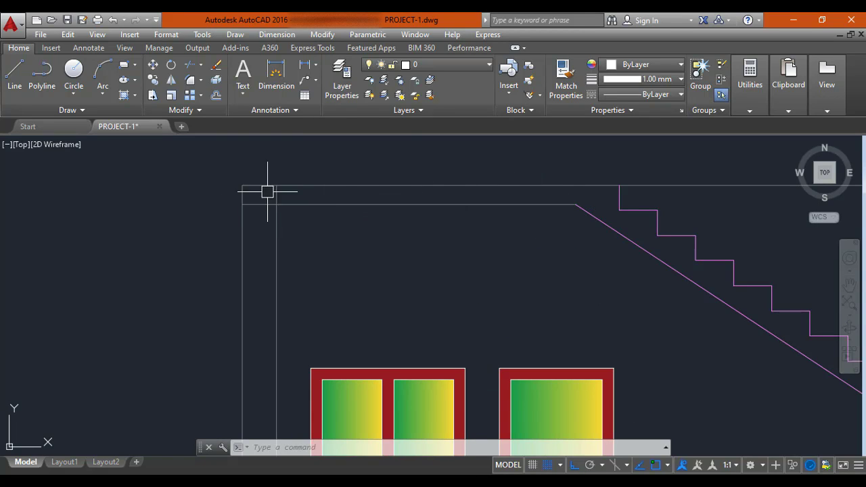
{"action": "scroll", "coordinate": [267, 189], "scroll_direction": "up", "scroll_amount": 2}
{"action": "scroll", "coordinate": [315, 199], "scroll_direction": "down", "scroll_amount": 2}
{"action": "middle_click_drag", "start_coordinate": [498, 243], "coordinate": [359, 260]}
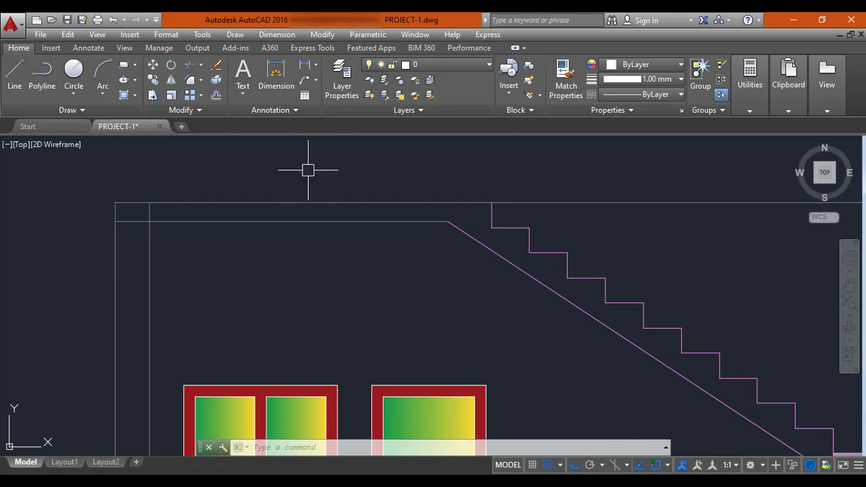
{"action": "scroll", "coordinate": [320, 205], "scroll_direction": "up", "scroll_amount": 2}
{"action": "scroll", "coordinate": [397, 244], "scroll_direction": "down", "scroll_amount": 2}
{"action": "scroll", "coordinate": [315, 226], "scroll_direction": "down", "scroll_amount": 2}
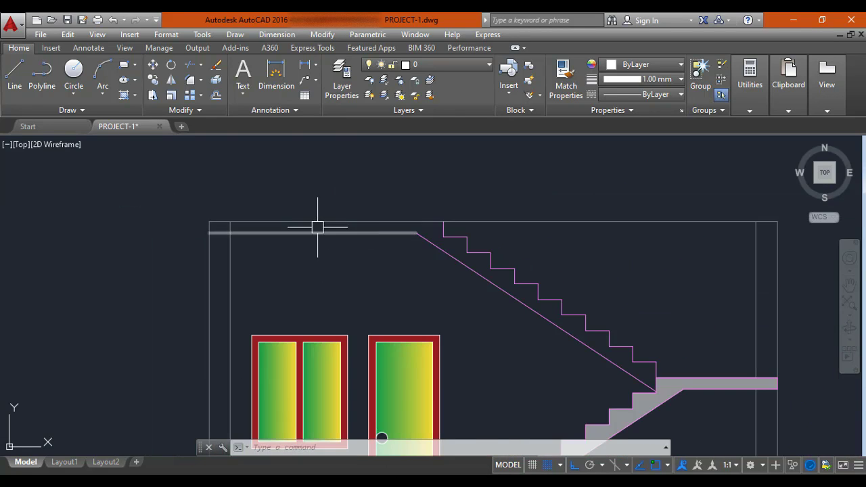
{"action": "scroll", "coordinate": [381, 226], "scroll_direction": "up", "scroll_amount": 3}
{"action": "scroll", "coordinate": [379, 228], "scroll_direction": "down", "scroll_amount": 5}
Step: Examine the beam beneath the first-floor slab at the kitchen-side wall in the finished section A-A
{"action": "mouse_move", "coordinate": [379, 228]}
{"action": "middle_mouse_down"}
{"action": "mouse_move", "coordinate": [384, 248]}
{"action": "mouse_move", "coordinate": [361, 337]}
{"action": "middle_mouse_up"}
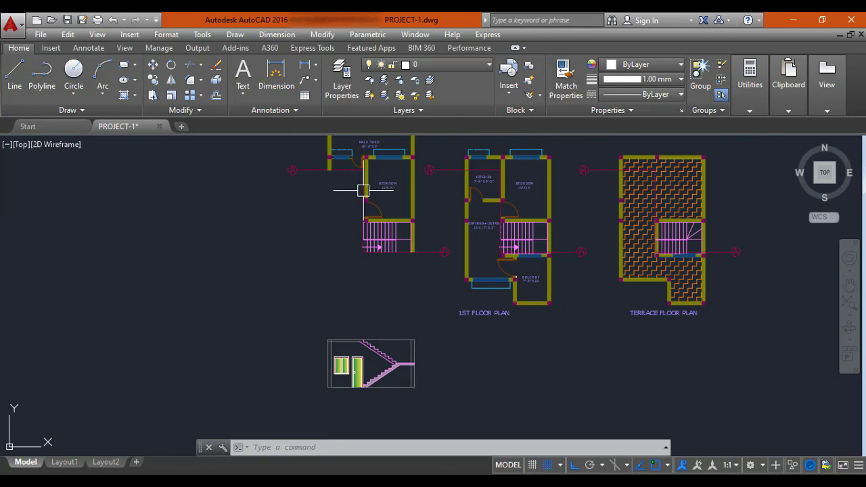
{"action": "scroll", "coordinate": [350, 350], "scroll_direction": "up", "scroll_amount": 4}
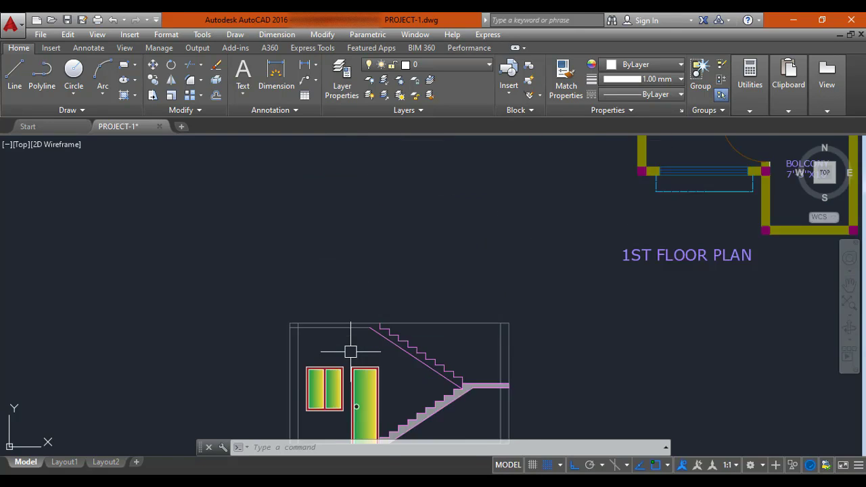
{"action": "scroll", "coordinate": [344, 316], "scroll_direction": "up", "scroll_amount": 2}
{"action": "mouse_move", "coordinate": [345, 315]}
{"action": "middle_mouse_down"}
{"action": "mouse_move", "coordinate": [314, 242]}
{"action": "mouse_move", "coordinate": [265, 249]}
{"action": "middle_mouse_up"}
{"action": "scroll", "coordinate": [323, 245], "scroll_direction": "down", "scroll_amount": 6}
{"action": "scroll", "coordinate": [264, 248], "scroll_direction": "down", "scroll_amount": 6}
{"action": "middle_click_drag", "start_coordinate": [163, 275], "coordinate": [447, 216]}
{"action": "scroll", "coordinate": [194, 237], "scroll_direction": "up", "scroll_amount": 4}
{"action": "middle_click_drag", "start_coordinate": [195, 232], "coordinate": [244, 226]}
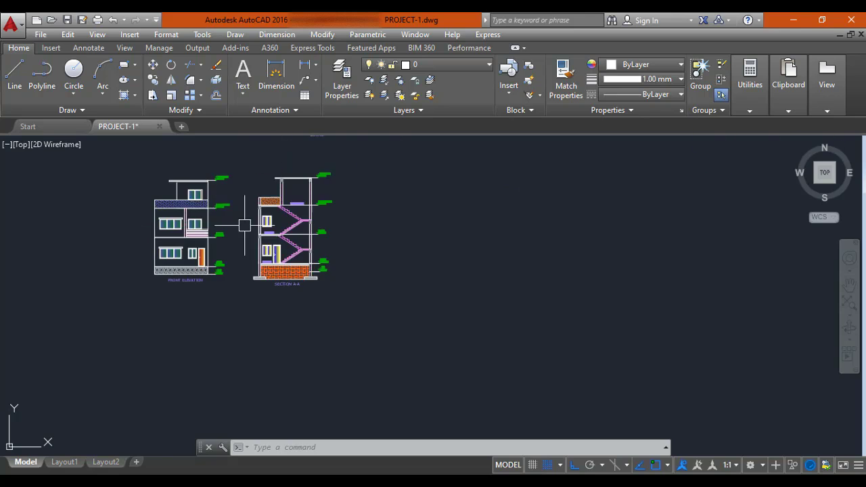
{"action": "scroll", "coordinate": [244, 225], "scroll_direction": "up", "scroll_amount": 5}
{"action": "scroll", "coordinate": [255, 226], "scroll_direction": "up", "scroll_amount": 2}
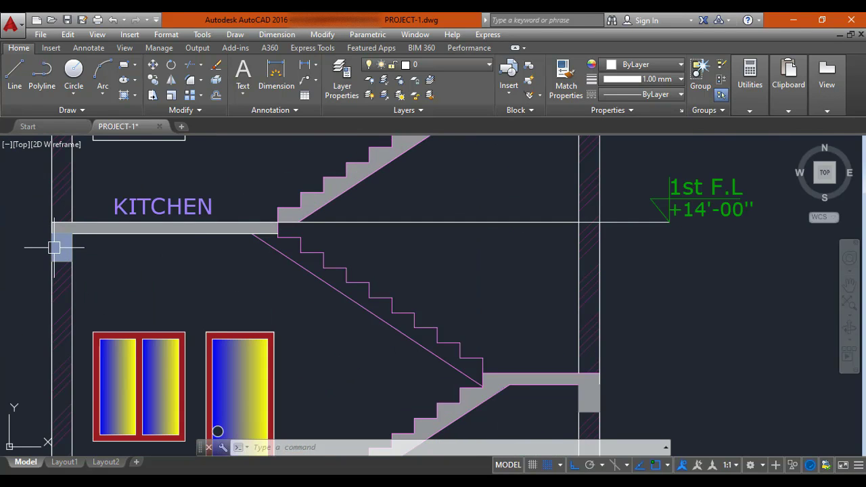
Step: Make xl line the current layer for drawing the beam at the new section's window-side wall
{"action": "scroll", "coordinate": [54, 248], "scroll_direction": "down", "scroll_amount": 6}
{"action": "scroll", "coordinate": [344, 251], "scroll_direction": "down", "scroll_amount": 2}
{"action": "middle_click_drag", "start_coordinate": [344, 251], "coordinate": [251, 309]}
{"action": "scroll", "coordinate": [331, 287], "scroll_direction": "up", "scroll_amount": 4}
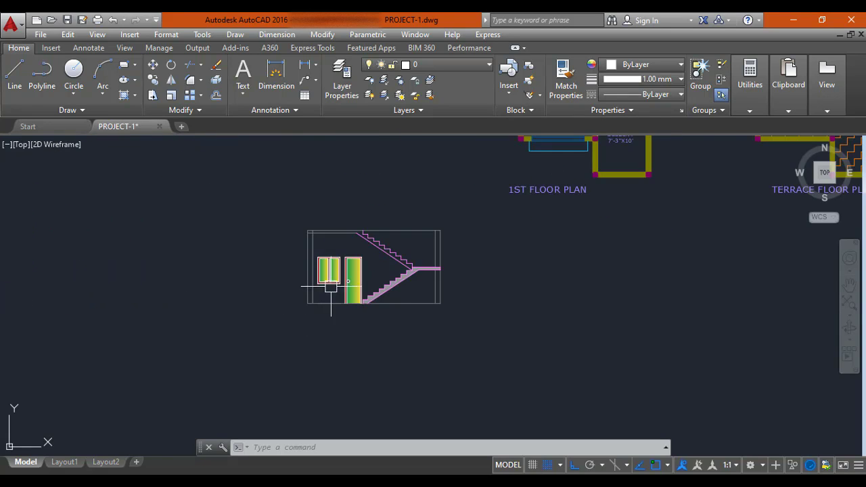
{"action": "scroll", "coordinate": [331, 287], "scroll_direction": "up", "scroll_amount": 5}
{"action": "scroll", "coordinate": [294, 239], "scroll_direction": "up", "scroll_amount": 3}
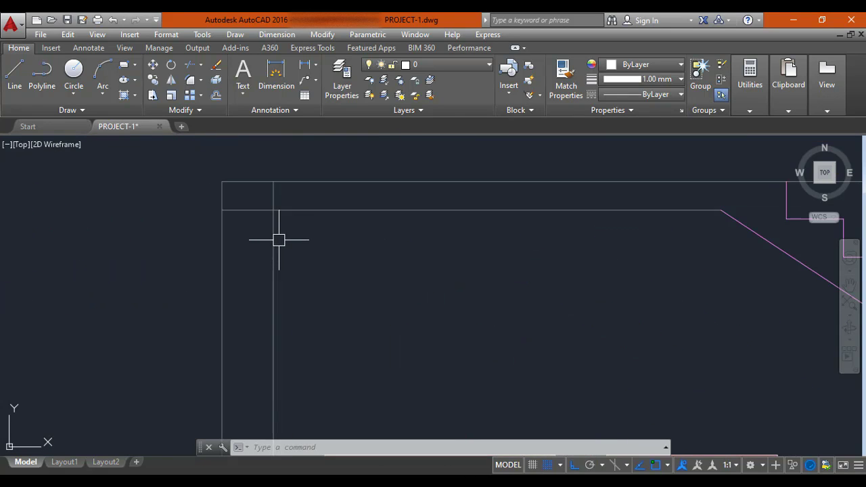
{"action": "scroll", "coordinate": [243, 265], "scroll_direction": "down", "scroll_amount": 2}
{"action": "middle_click_drag", "start_coordinate": [256, 248], "coordinate": [257, 231]}
{"action": "key", "text": "Escape"}
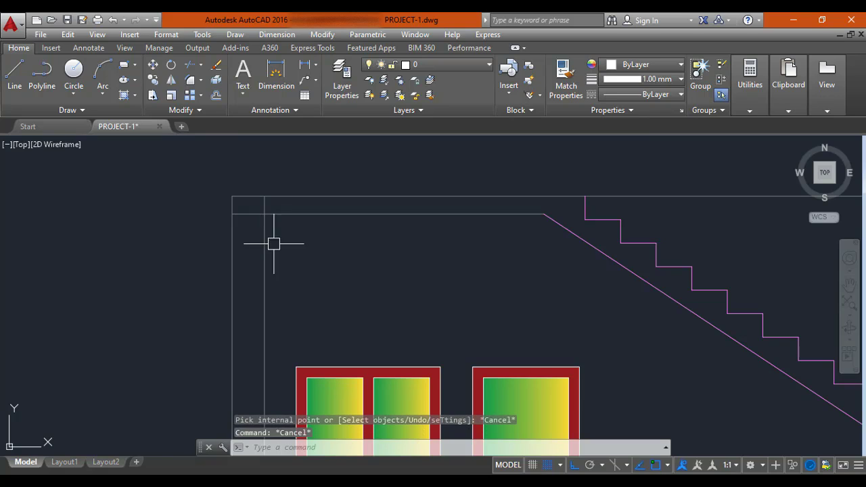
{"action": "key", "text": "Return"}
{"action": "key", "text": "Escape"}
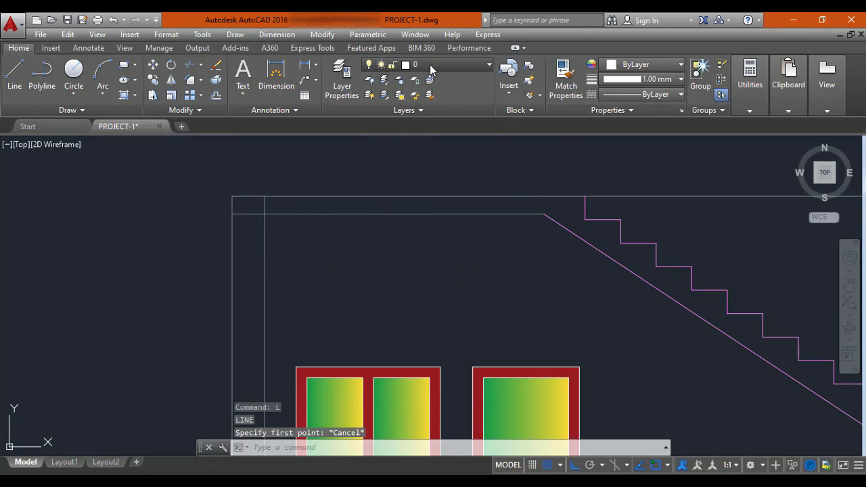
{"action": "left_click", "coordinate": [429, 65]}
{"action": "left_click", "coordinate": [432, 308]}
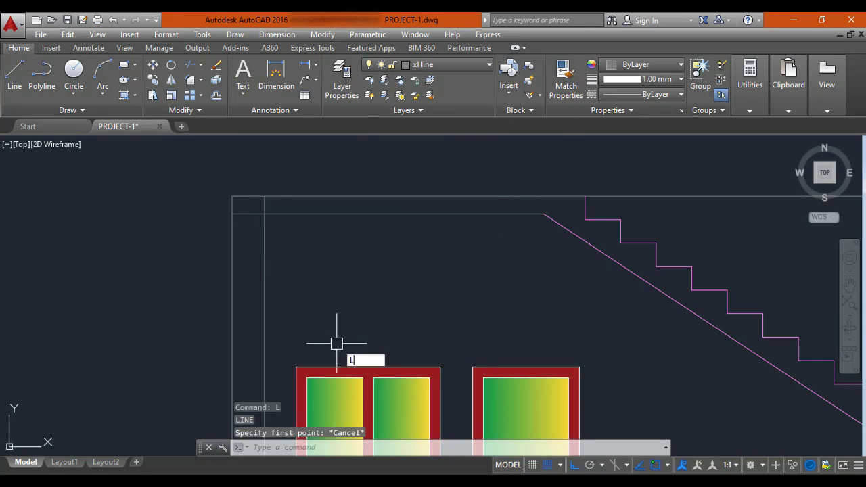
Step: Draw the beam outline 1' down from the slab underside along the inner wall face and across to the outer face
{"action": "key", "text": "Return"}
{"action": "middle_click_drag", "start_coordinate": [264, 215], "coordinate": [286, 193]}
{"action": "scroll", "coordinate": [285, 186], "scroll_direction": "up", "scroll_amount": 2}
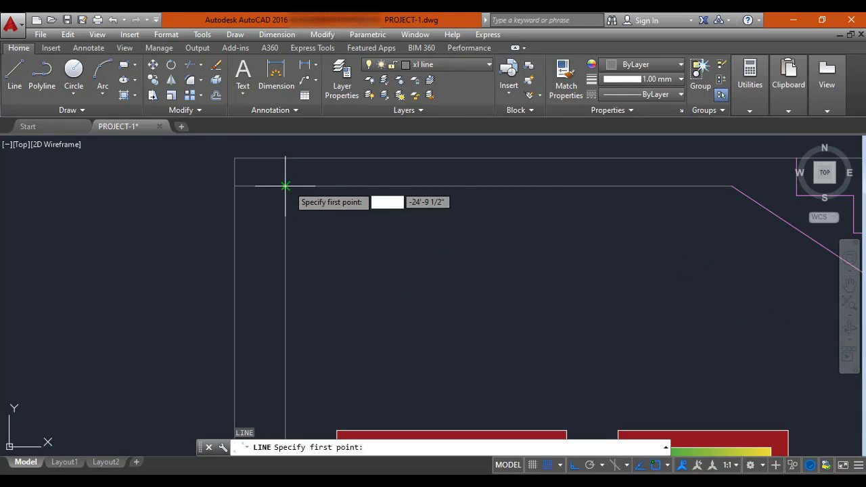
{"action": "left_click", "coordinate": [285, 185]}
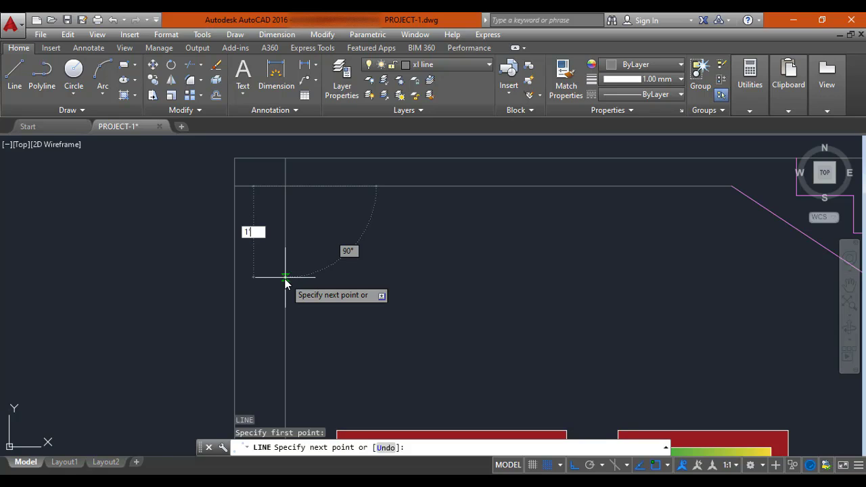
{"action": "type", "text": "1'"}
{"action": "key", "text": "Return"}
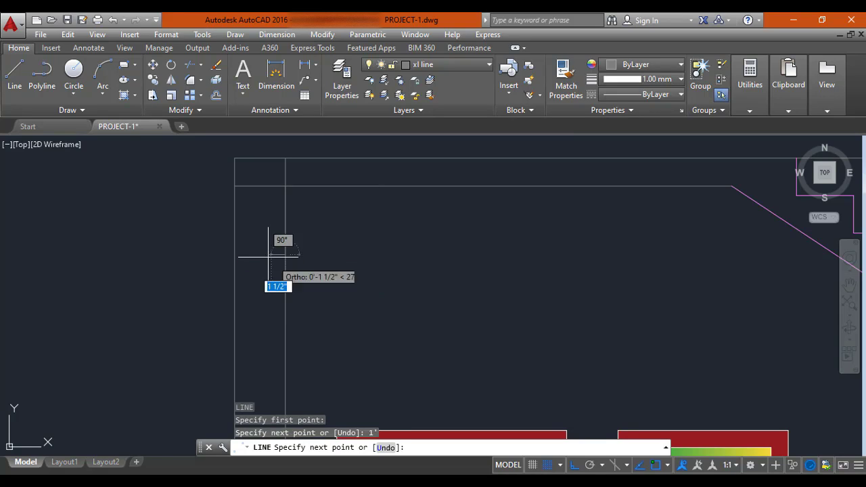
{"action": "left_click", "coordinate": [232, 255]}
{"action": "key", "text": "Escape"}
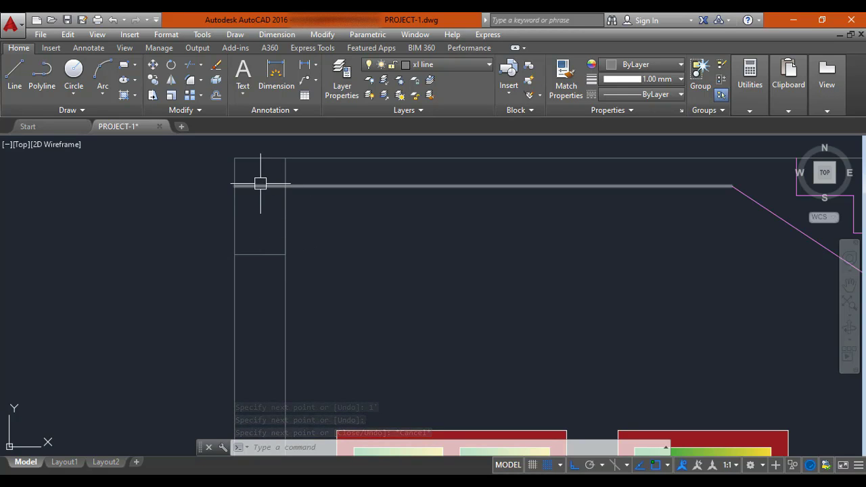
Step: Trim the slab underside line where it crosses the beam at the window-side wall
{"action": "type", "text": "tr"}
{"action": "key", "text": "Return"}
{"action": "key", "text": "Return"}
{"action": "left_click", "coordinate": [261, 184]}
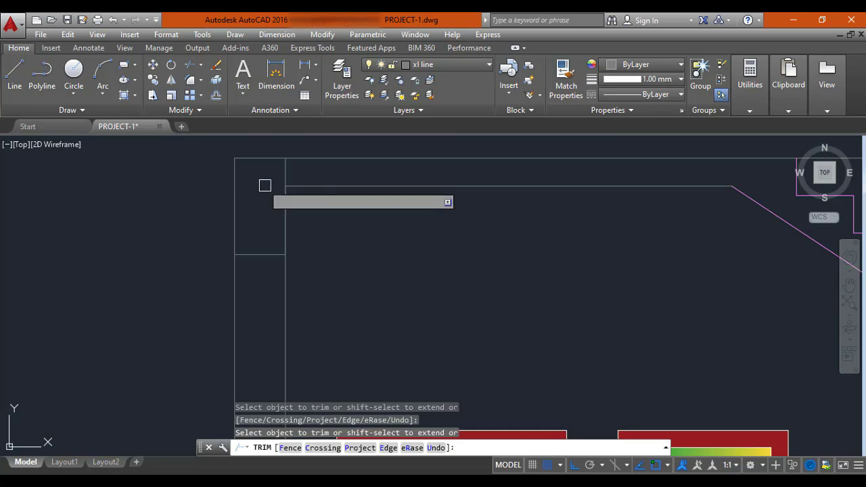
{"action": "key", "text": "Escape"}
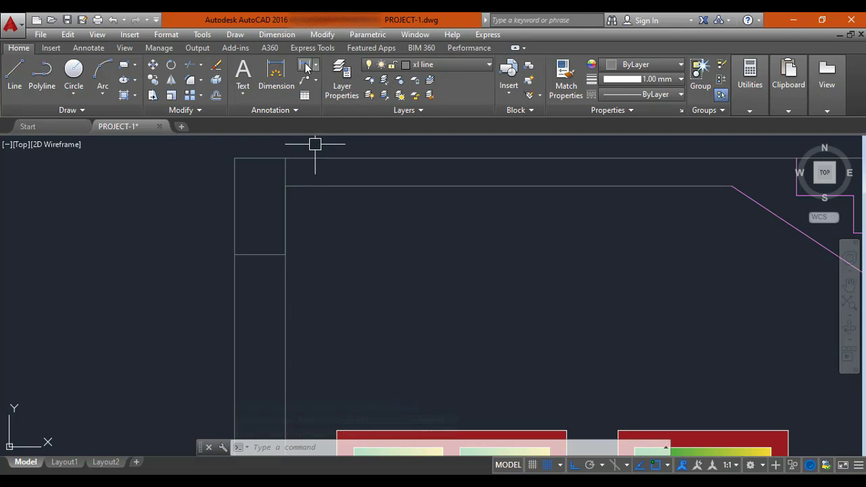
Step: Measure the height from the slab top to the beam underside with a temporary linear dimension, and erase it
{"action": "type", "text": "dli"}
{"action": "key", "text": "Return"}
{"action": "left_click", "coordinate": [284, 158]}
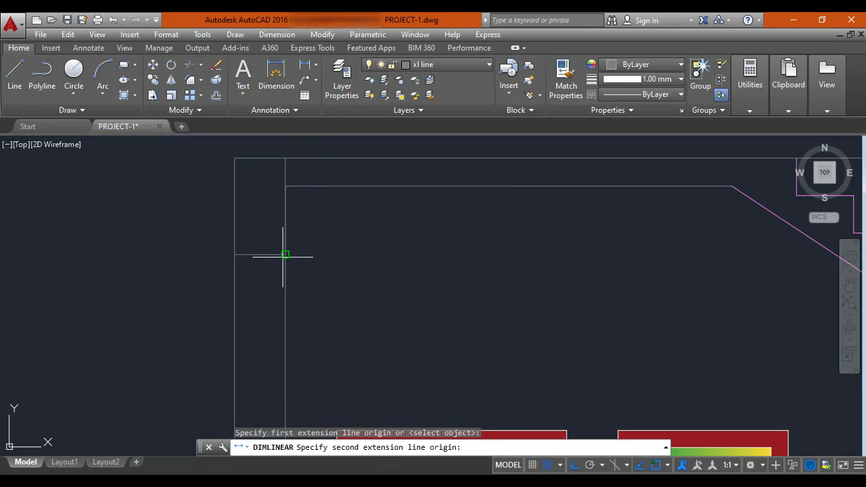
{"action": "left_click", "coordinate": [285, 254]}
{"action": "left_click", "coordinate": [339, 278]}
{"action": "left_click", "coordinate": [348, 216]}
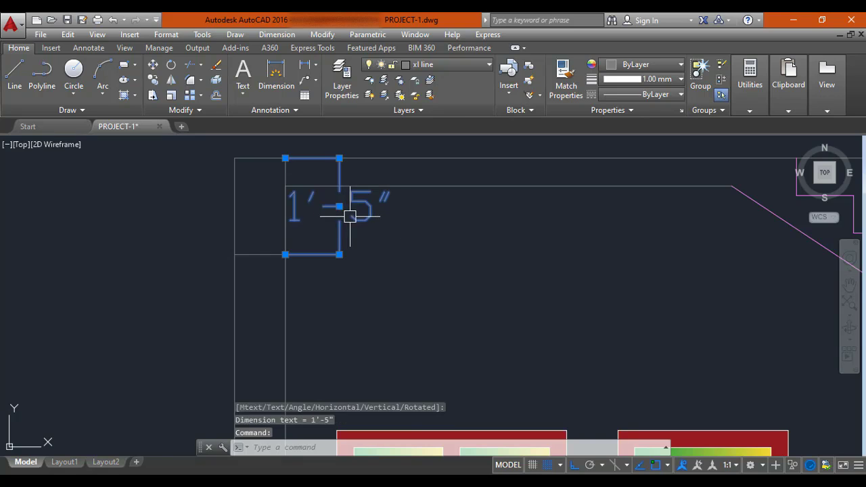
{"action": "type", "text": "e"}
{"action": "key", "text": "Return"}
Step: Trim the inner wall line between the slab underside and slab top so beam and slab form one region
{"action": "scroll", "coordinate": [338, 219], "scroll_direction": "down", "scroll_amount": 2}
{"action": "middle_click_drag", "start_coordinate": [338, 218], "coordinate": [313, 257]}
{"action": "scroll", "coordinate": [293, 215], "scroll_direction": "up", "scroll_amount": 4}
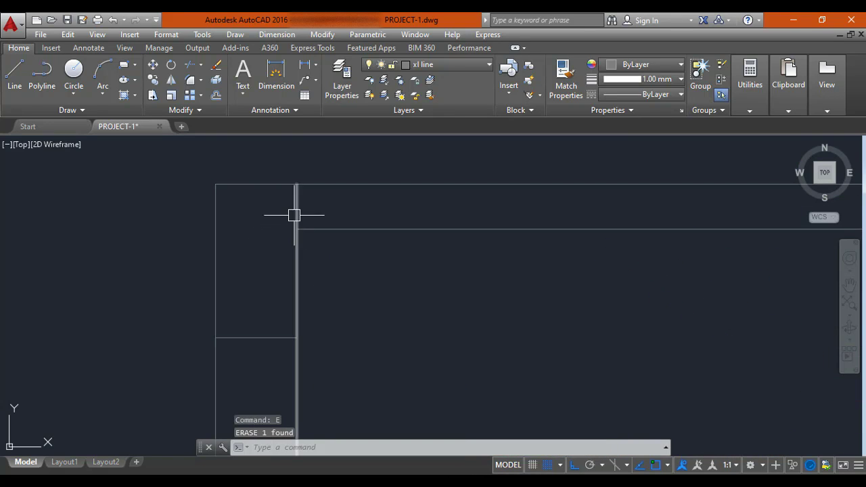
{"action": "type", "text": "tr"}
{"action": "key", "text": "Return"}
{"action": "key", "text": "Return"}
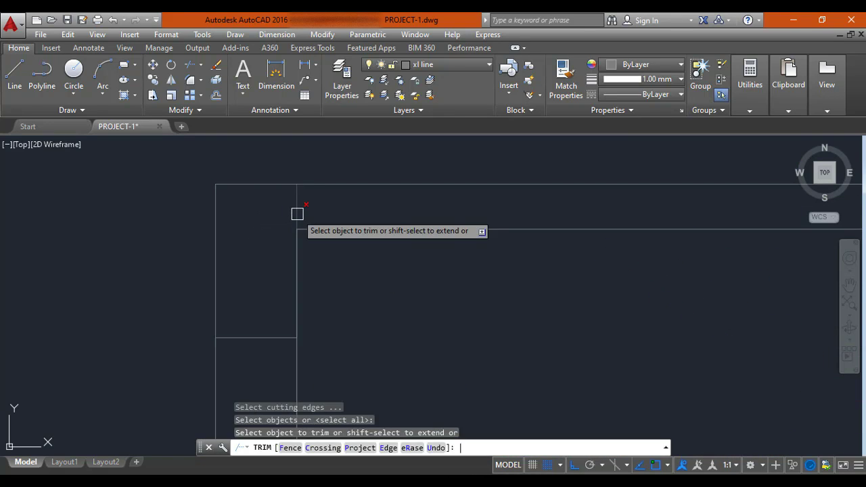
{"action": "scroll", "coordinate": [297, 211], "scroll_direction": "down", "scroll_amount": 4}
{"action": "middle_click_drag", "start_coordinate": [394, 264], "coordinate": [276, 266]}
{"action": "middle_click_drag", "start_coordinate": [452, 247], "coordinate": [378, 256]}
{"action": "key", "text": "Escape"}
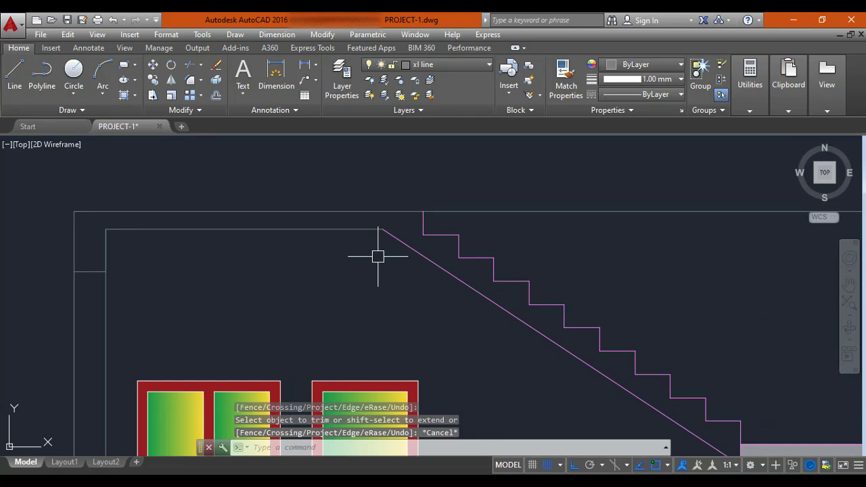
Step: Draw a vertical line from the junction of slab underside and upper flight soffit up to the slab top
{"action": "type", "text": "l"}
{"action": "key", "text": "Return"}
{"action": "scroll", "coordinate": [385, 230], "scroll_direction": "up", "scroll_amount": 2}
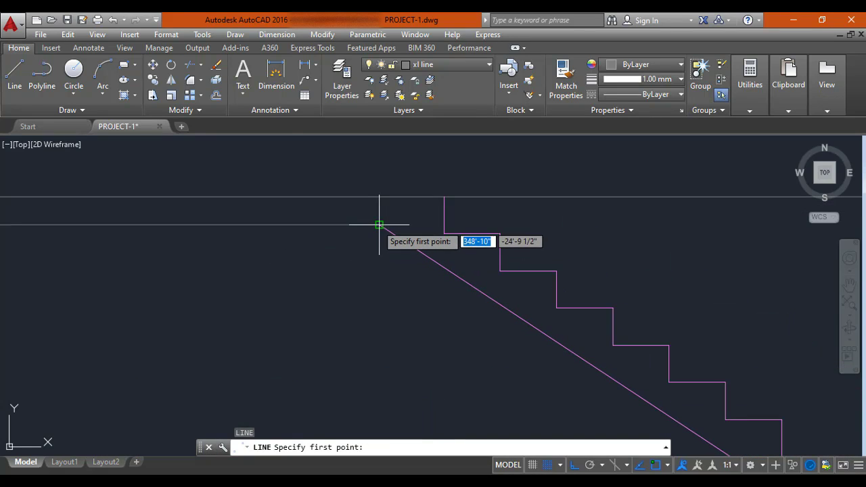
{"action": "left_click", "coordinate": [380, 226]}
{"action": "key", "text": "Escape"}
{"action": "scroll", "coordinate": [373, 232], "scroll_direction": "down", "scroll_amount": 3}
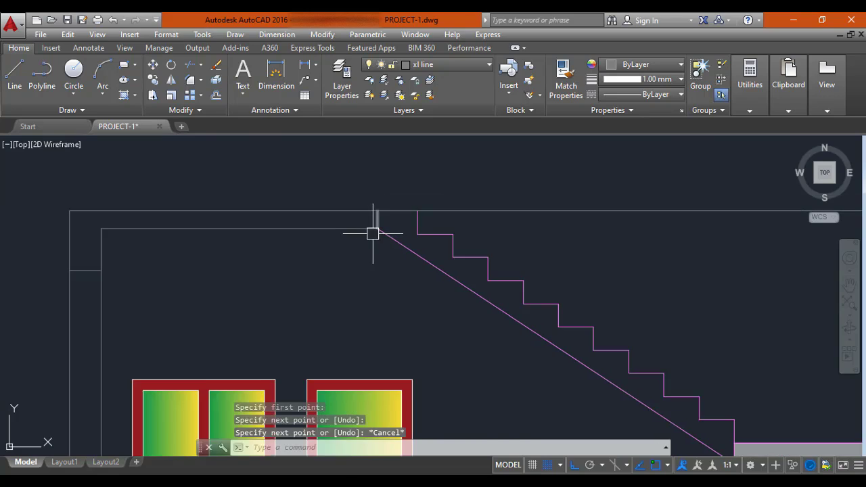
Step: Fill the upper slab and window-side beam with a solid hatch in colour 147,149,152
{"action": "scroll", "coordinate": [332, 227], "scroll_direction": "up", "scroll_amount": 2}
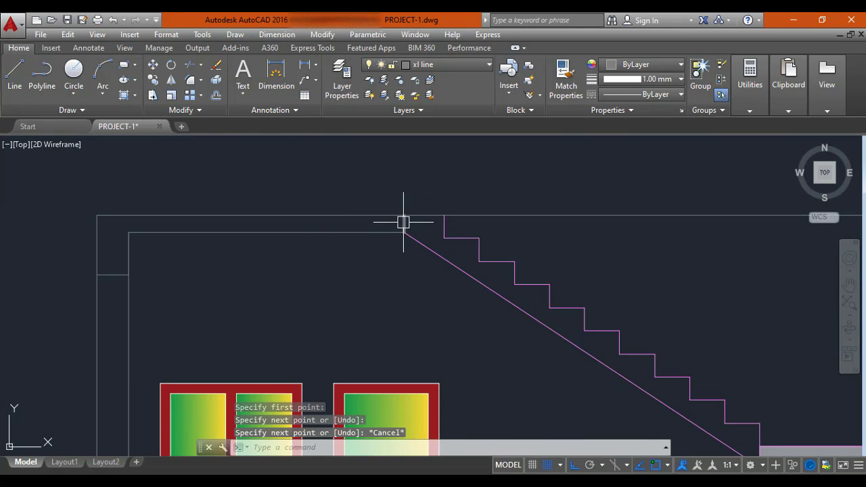
{"action": "scroll", "coordinate": [403, 222], "scroll_direction": "up", "scroll_amount": 1}
{"action": "scroll", "coordinate": [402, 222], "scroll_direction": "down", "scroll_amount": 3}
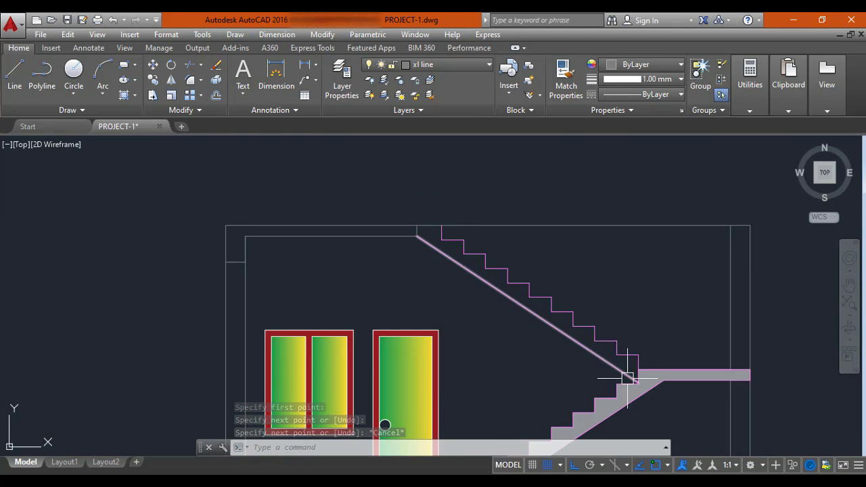
{"action": "middle_click_drag", "start_coordinate": [433, 271], "coordinate": [464, 276]}
{"action": "scroll", "coordinate": [435, 240], "scroll_direction": "up", "scroll_amount": 2}
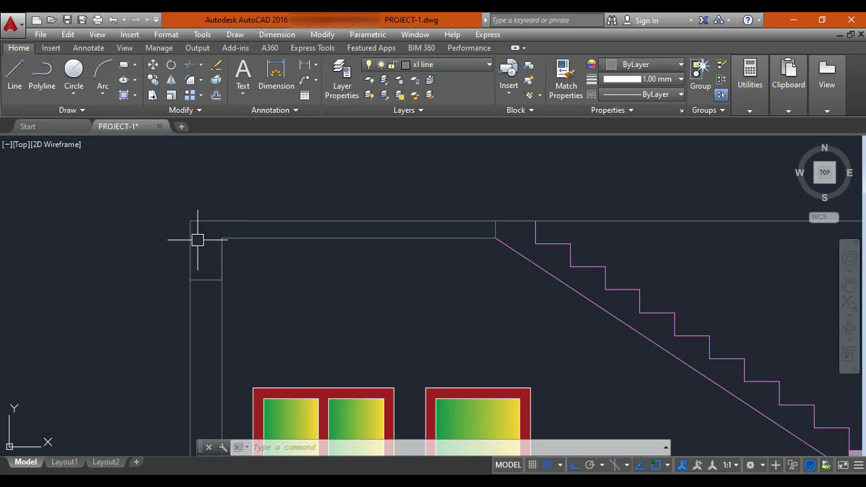
{"action": "type", "text": "hatch"}
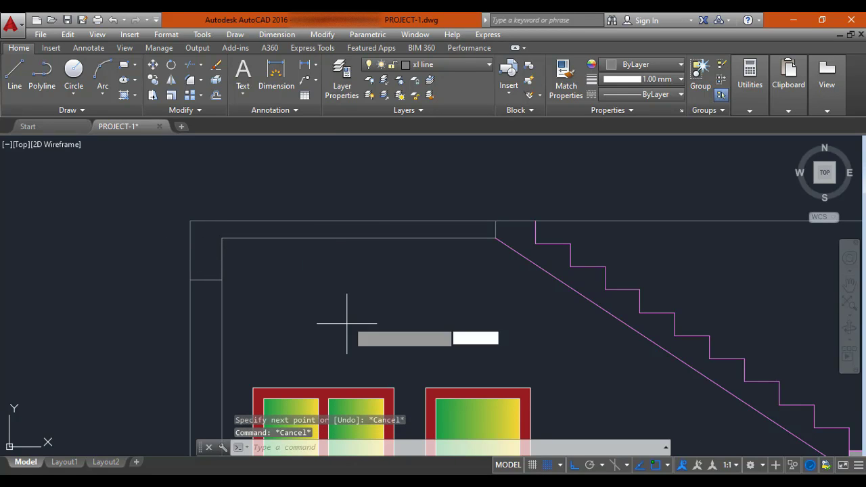
{"action": "key", "text": "Return"}
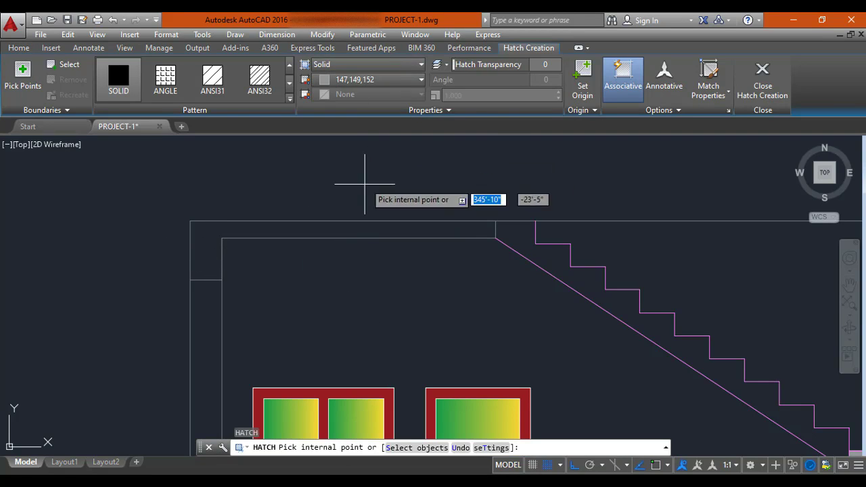
{"action": "left_click", "coordinate": [357, 229]}
{"action": "key", "text": "Escape"}
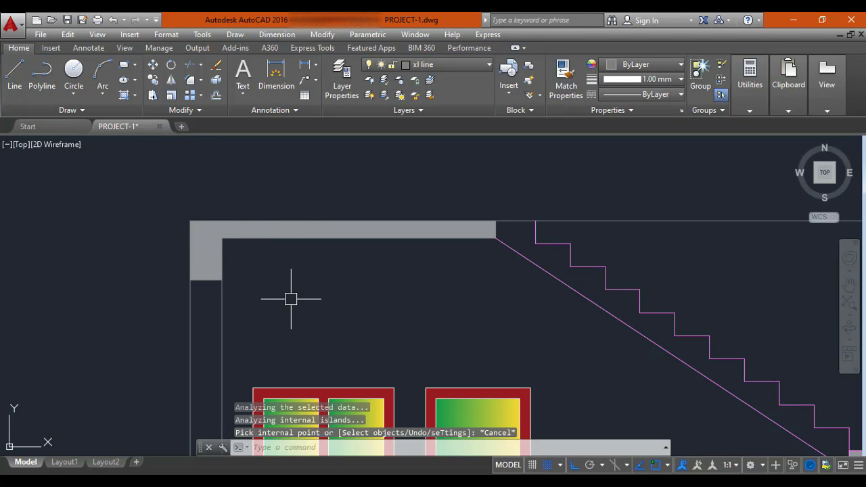
Step: Examine the hatched upper slab and window-side beam within the whole section
{"action": "scroll", "coordinate": [379, 240], "scroll_direction": "down", "scroll_amount": 2}
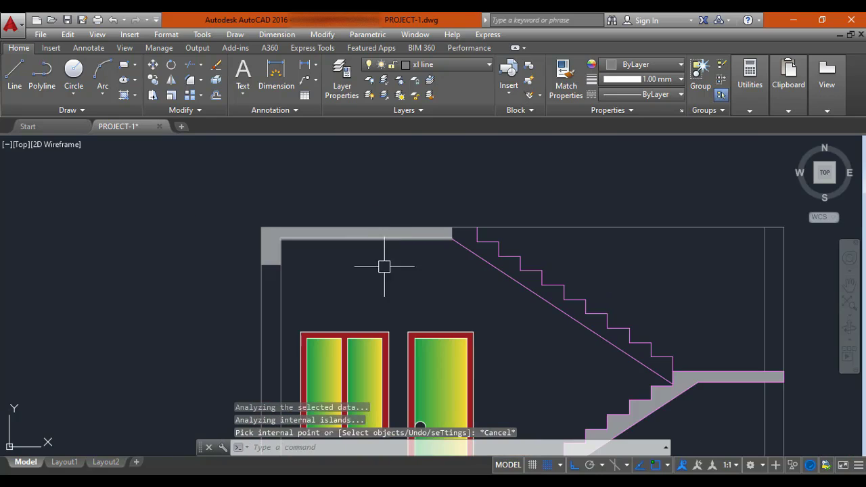
{"action": "middle_click_drag", "start_coordinate": [428, 259], "coordinate": [384, 261]}
{"action": "scroll", "coordinate": [233, 260], "scroll_direction": "down", "scroll_amount": 2}
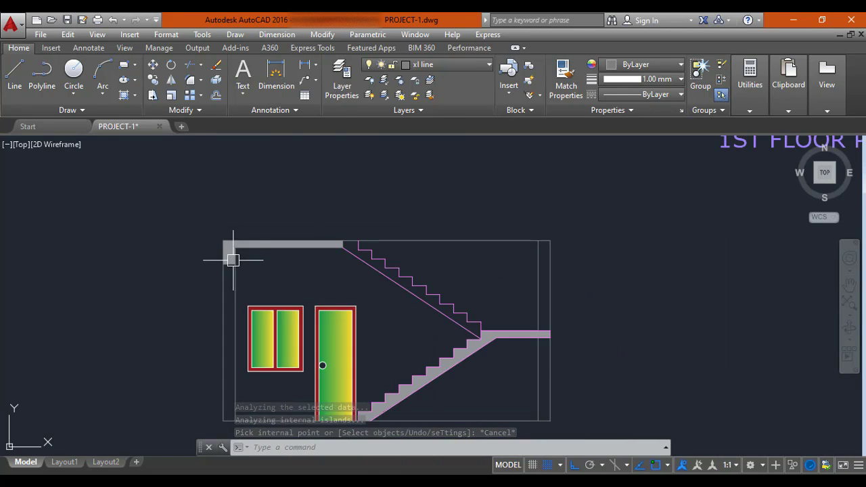
{"action": "scroll", "coordinate": [221, 258], "scroll_direction": "up", "scroll_amount": 2}
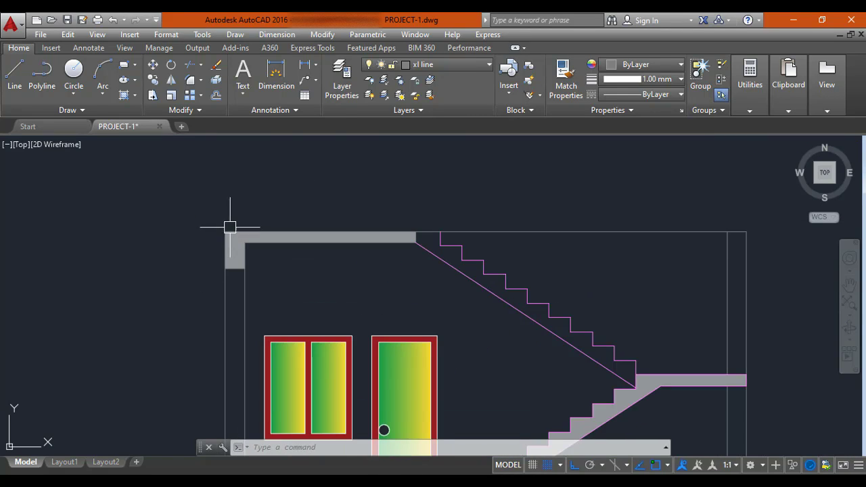
{"action": "scroll", "coordinate": [234, 230], "scroll_direction": "up", "scroll_amount": 2}
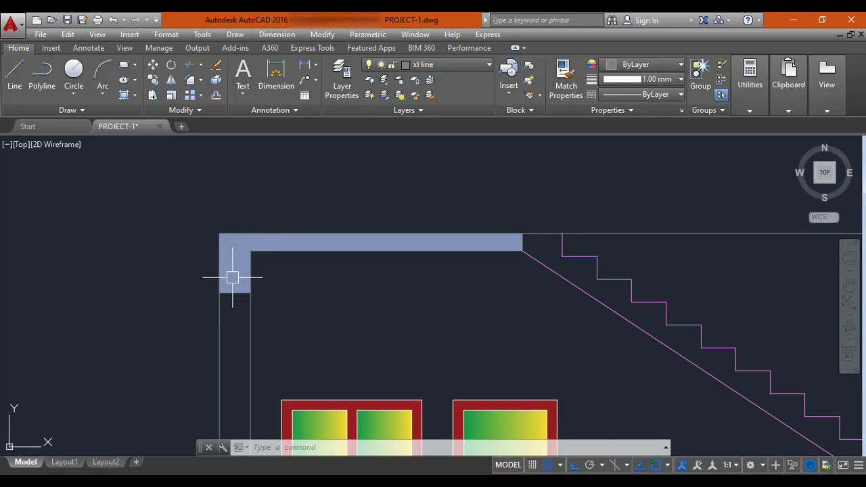
{"action": "scroll", "coordinate": [232, 277], "scroll_direction": "down", "scroll_amount": 2}
{"action": "scroll", "coordinate": [315, 293], "scroll_direction": "up", "scroll_amount": 2}
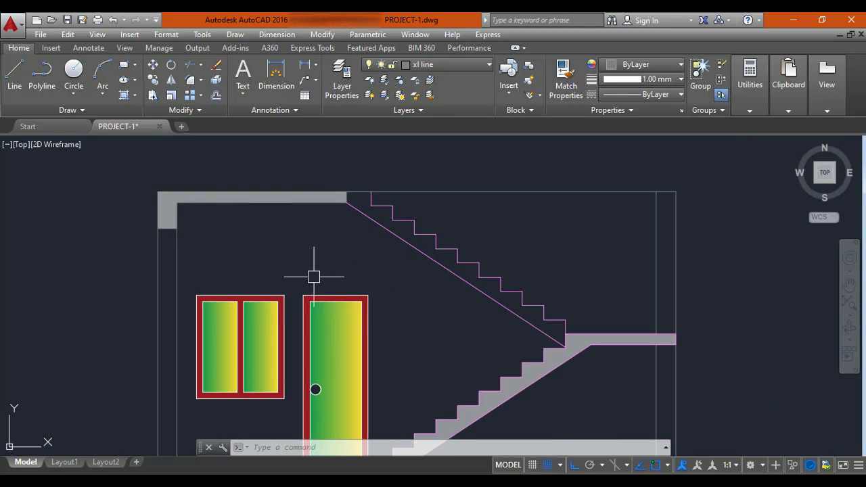
Step: Draw the landing beam outline 8" down from the landing underside along the outer wall face and across to the inner face
{"action": "middle_click_drag", "start_coordinate": [314, 277], "coordinate": [164, 232]}
{"action": "middle_click_drag", "start_coordinate": [458, 332], "coordinate": [389, 259]}
{"action": "scroll", "coordinate": [435, 251], "scroll_direction": "up", "scroll_amount": 2}
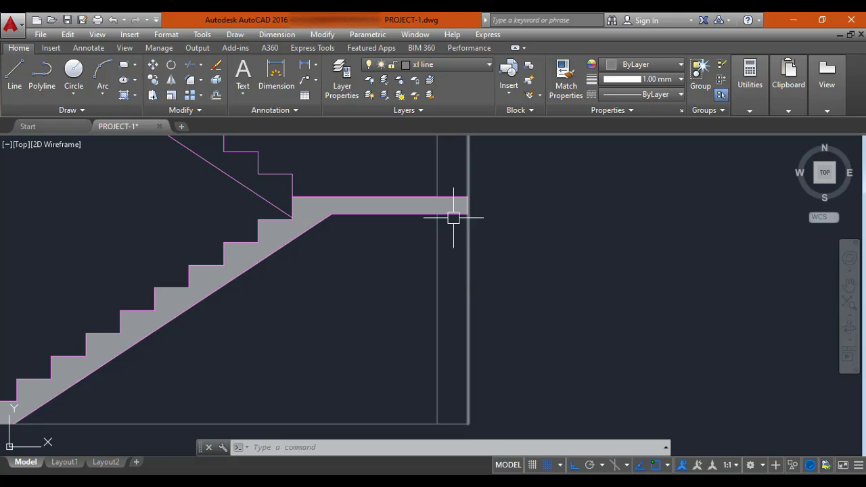
{"action": "middle_click_drag", "start_coordinate": [453, 218], "coordinate": [453, 272]}
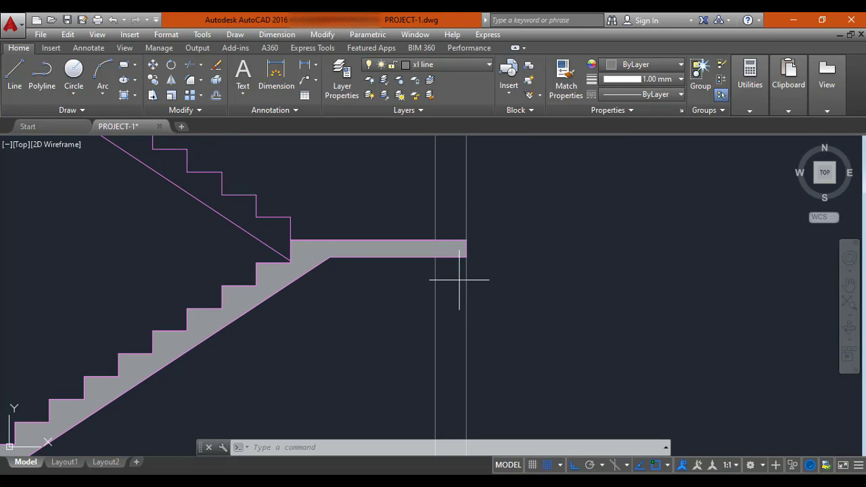
{"action": "type", "text": "l"}
{"action": "key", "text": "Return"}
{"action": "left_click", "coordinate": [466, 257]}
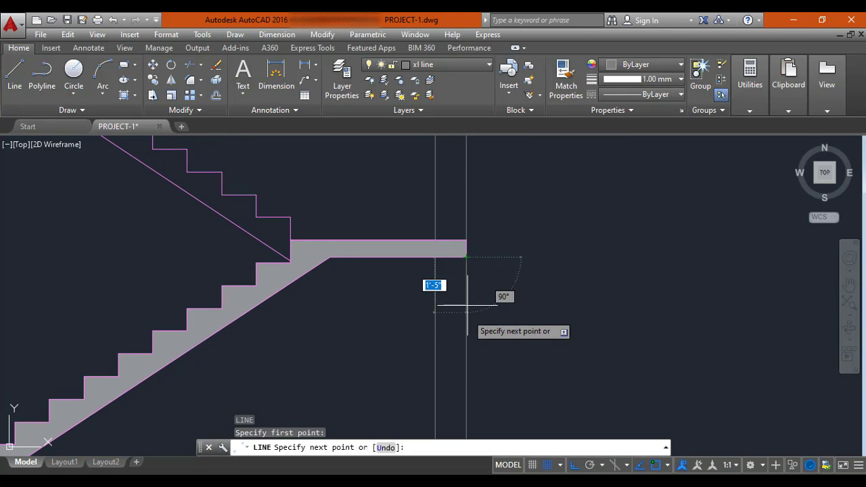
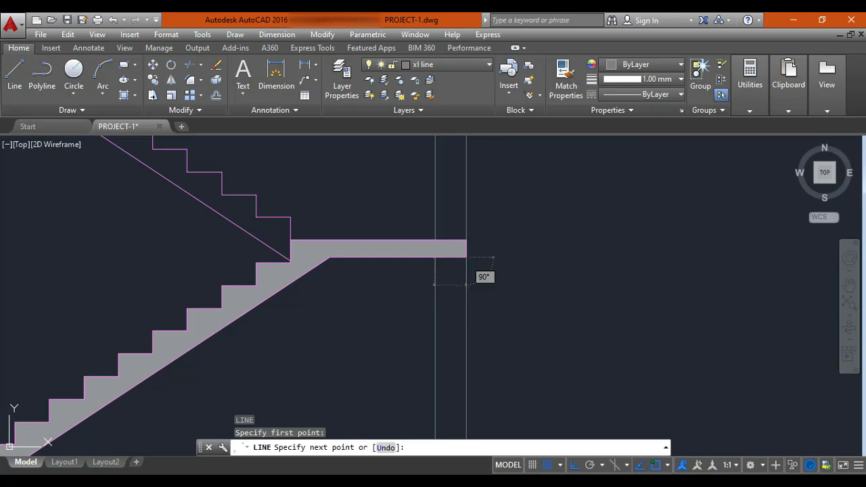
{"action": "type", "text": "8"}
{"action": "key", "text": "Return"}
{"action": "left_click", "coordinate": [435, 284]}
{"action": "key", "text": "Escape"}
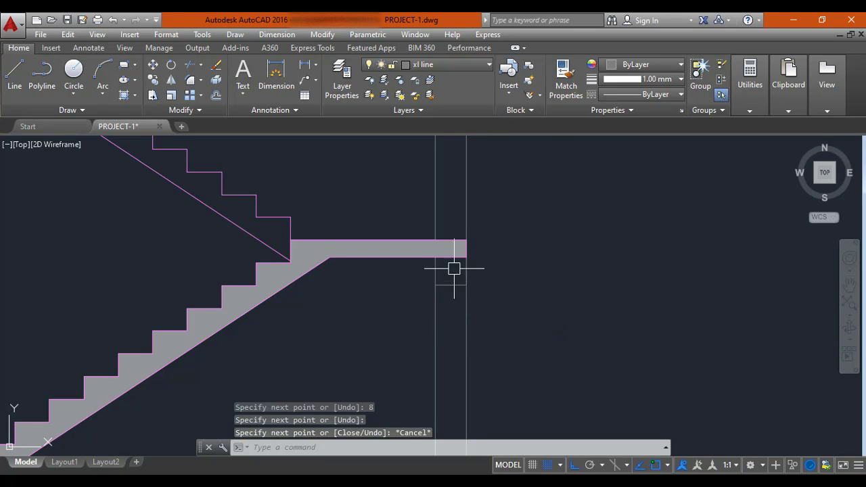
{"action": "scroll", "coordinate": [454, 269], "scroll_direction": "up", "scroll_amount": 2}
{"action": "type", "text": "tr"}
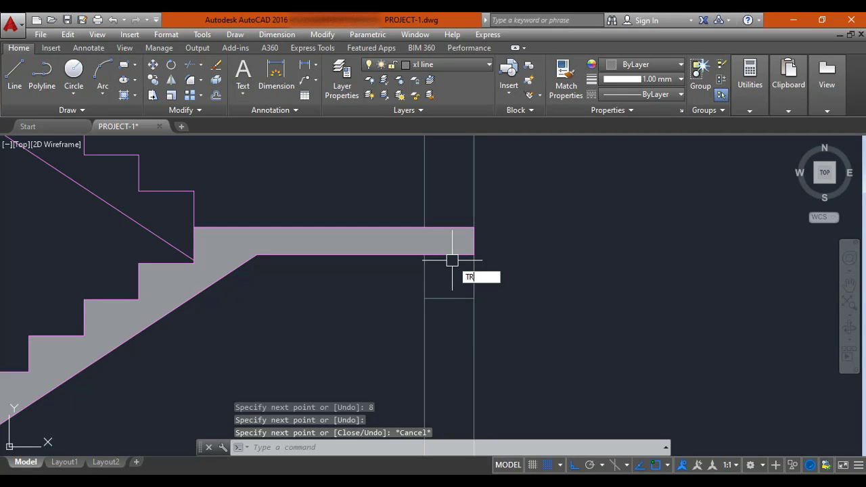
{"action": "key", "text": "Return"}
{"action": "left_click", "coordinate": [453, 256]}
{"action": "left_click", "coordinate": [457, 256]}
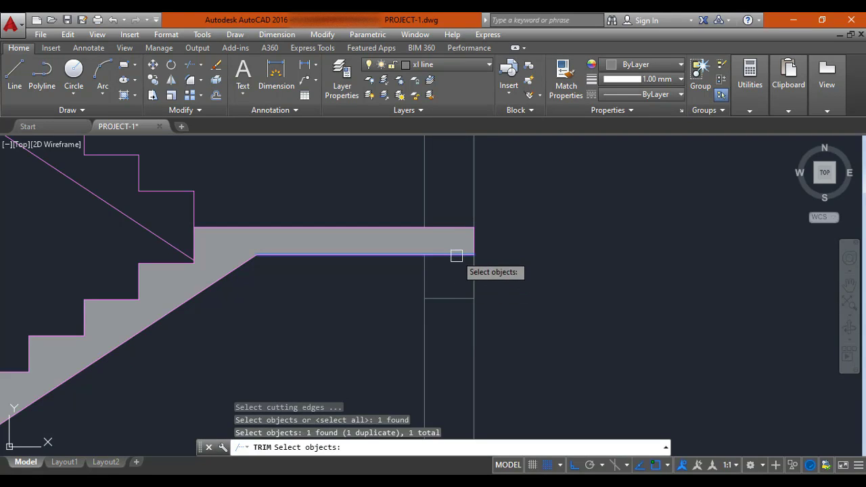
{"action": "key", "text": "Escape"}
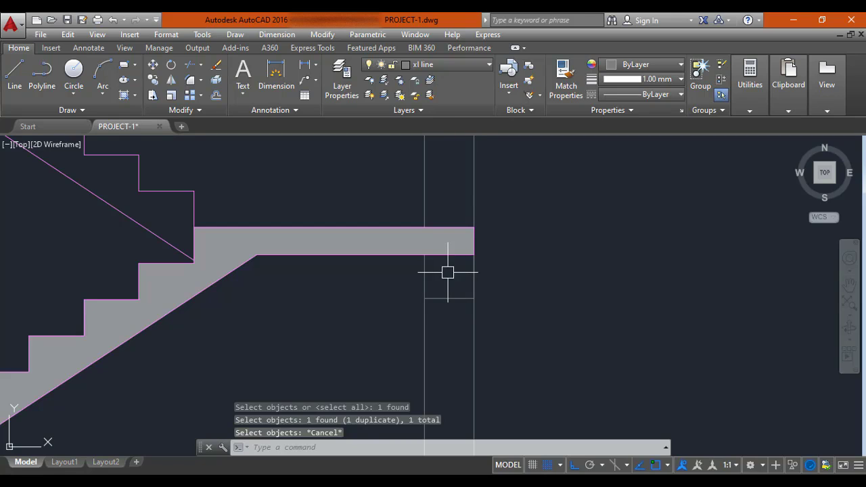
Step: Fill the beam below the stair landing with a solid hatch in colour 147,149,152
{"action": "type", "text": "h"}
{"action": "key", "text": "Return"}
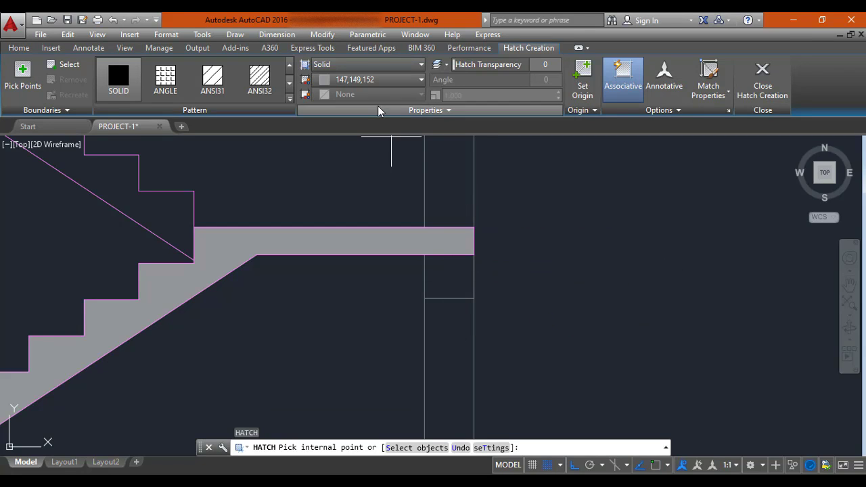
{"action": "key", "text": "Escape"}
{"action": "scroll", "coordinate": [506, 274], "scroll_direction": "down", "scroll_amount": 4}
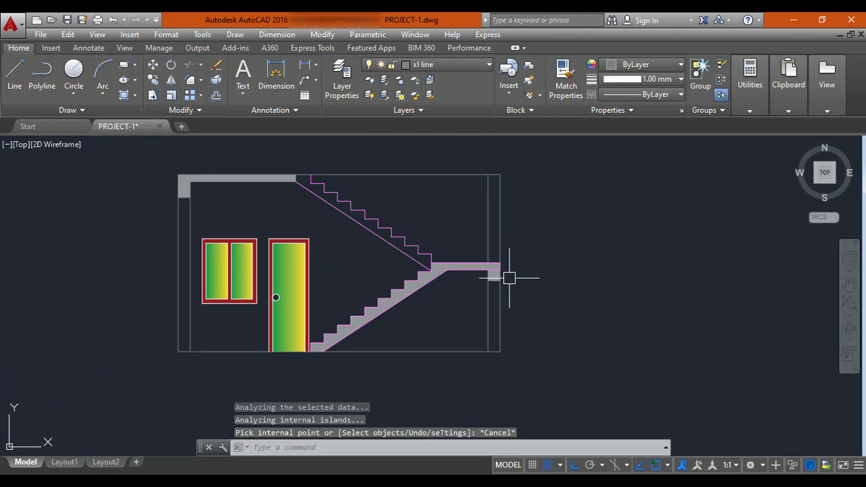
Step: Trim the landing underside line between the two wall faces where it crosses the beam
{"action": "scroll", "coordinate": [499, 279], "scroll_direction": "up", "scroll_amount": 2}
{"action": "scroll", "coordinate": [489, 270], "scroll_direction": "up", "scroll_amount": 6}
{"action": "left_click", "coordinate": [503, 253]}
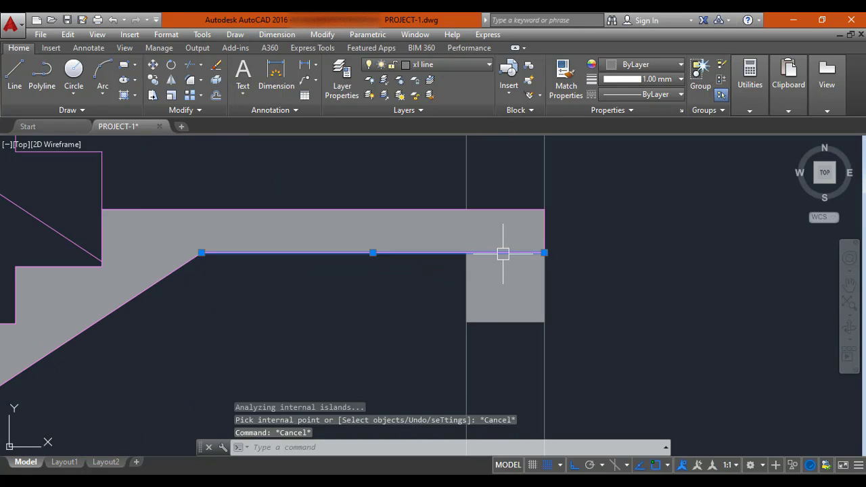
{"action": "key", "text": "Escape"}
{"action": "key", "text": "Return"}
{"action": "key", "text": "Return"}
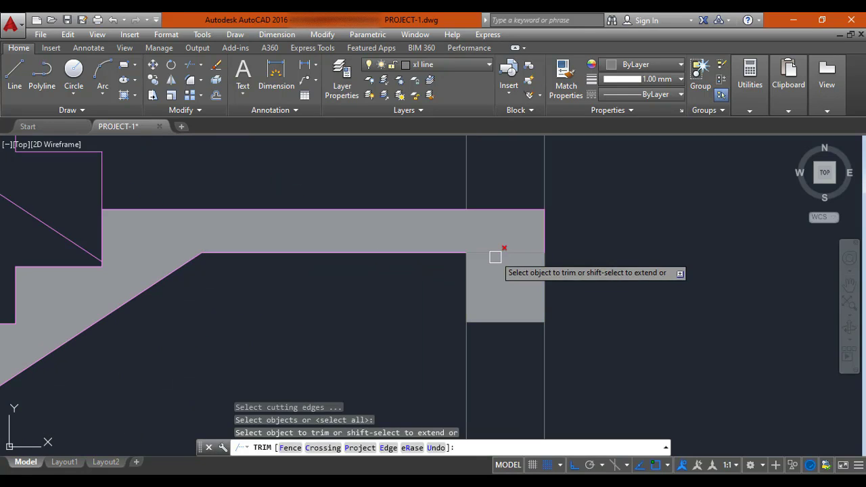
{"action": "left_click", "coordinate": [499, 251]}
{"action": "key", "text": "Escape"}
{"action": "scroll", "coordinate": [539, 310], "scroll_direction": "down", "scroll_amount": 4}
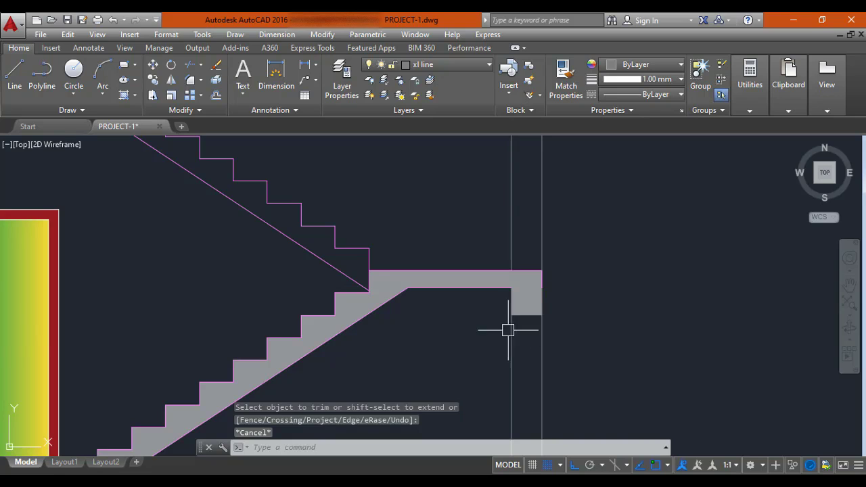
{"action": "middle_click_drag", "start_coordinate": [508, 330], "coordinate": [466, 290]}
{"action": "scroll", "coordinate": [472, 273], "scroll_direction": "up", "scroll_amount": 4}
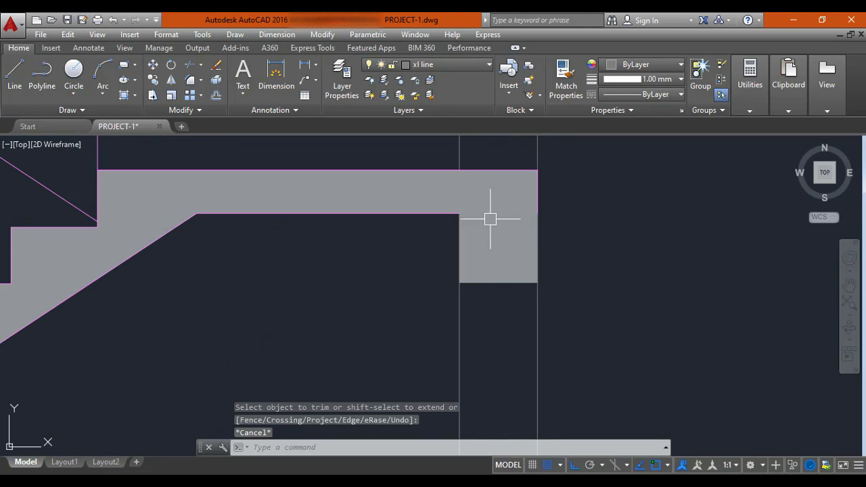
{"action": "scroll", "coordinate": [473, 209], "scroll_direction": "down", "scroll_amount": 8}
{"action": "middle_click_drag", "start_coordinate": [485, 220], "coordinate": [344, 284]}
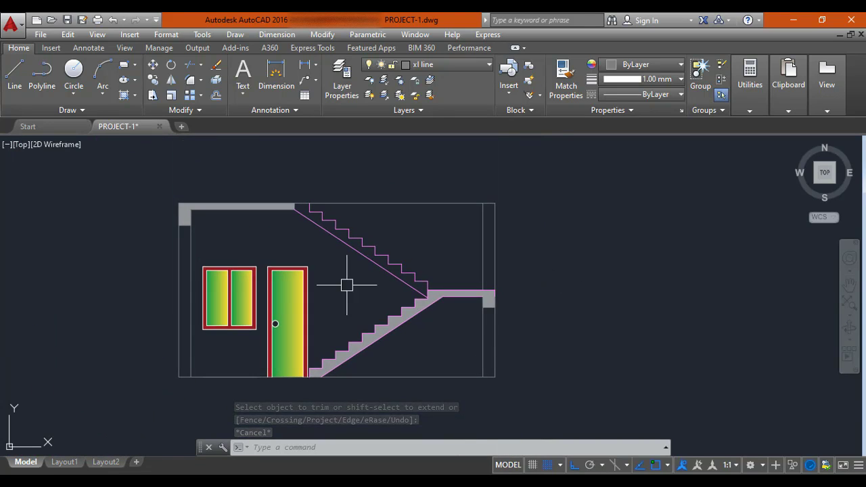
Step: Examine the drawn section's landing and beams, and compare them with the hatched walls in the finished Section A-A
{"action": "scroll", "coordinate": [207, 219], "scroll_direction": "up", "scroll_amount": 2}
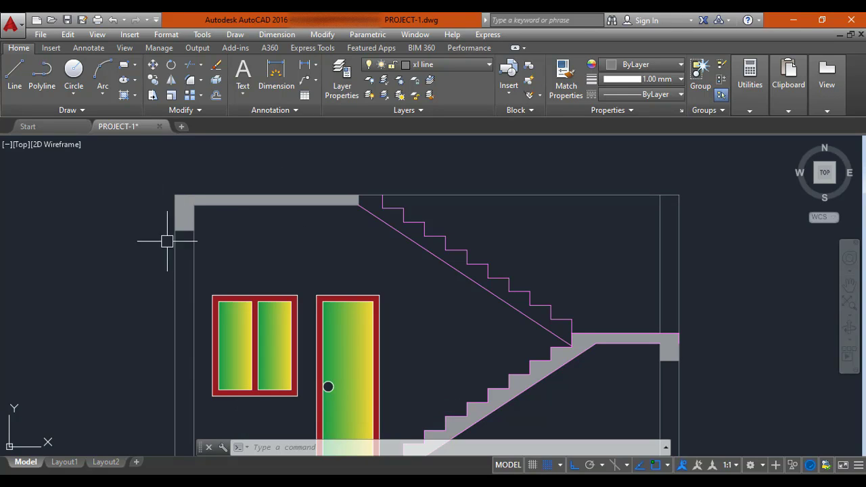
{"action": "middle_click_drag", "start_coordinate": [372, 253], "coordinate": [302, 172]}
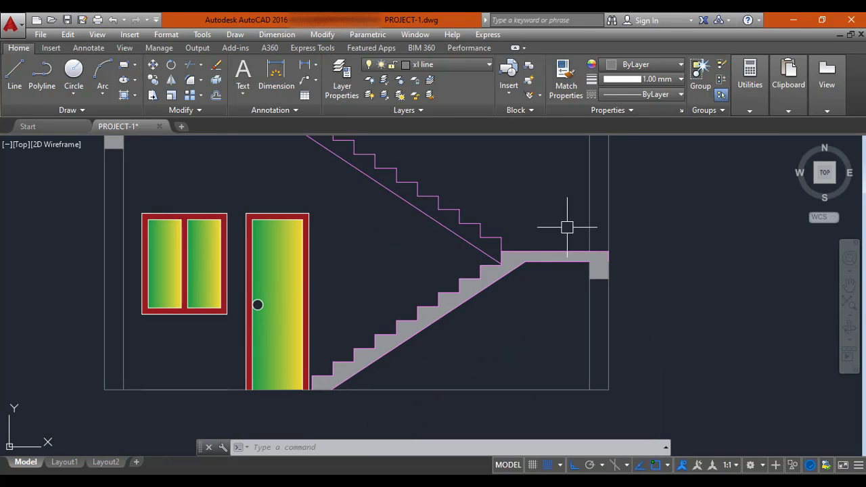
{"action": "left_click", "coordinate": [528, 262]}
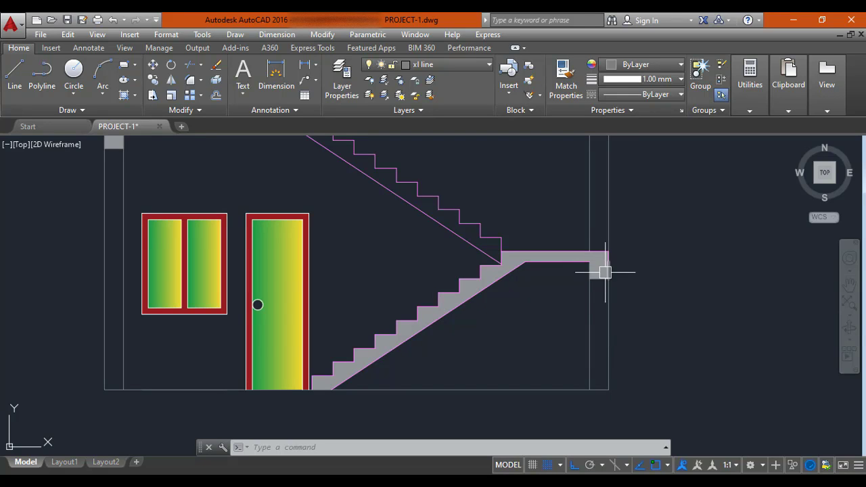
{"action": "mouse_move", "coordinate": [557, 284]}
{"action": "middle_mouse_down"}
{"action": "mouse_move", "coordinate": [554, 317]}
{"action": "mouse_move", "coordinate": [511, 326]}
{"action": "middle_mouse_up"}
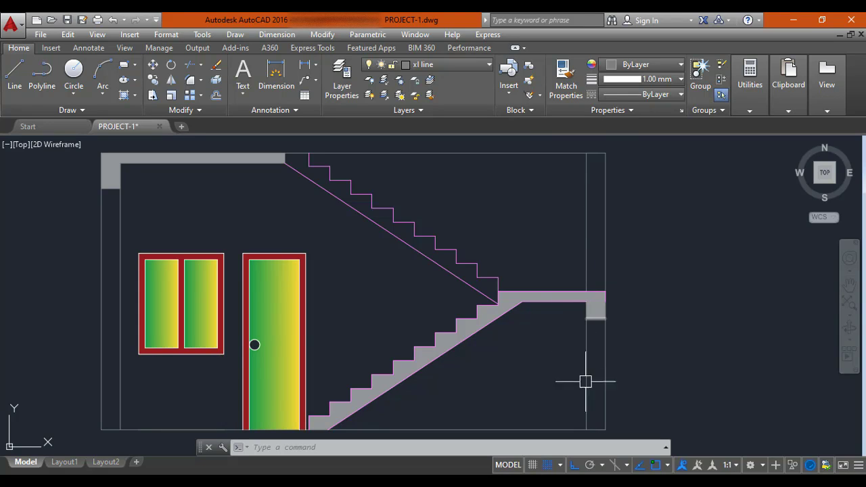
{"action": "scroll", "coordinate": [193, 283], "scroll_direction": "down", "scroll_amount": 5}
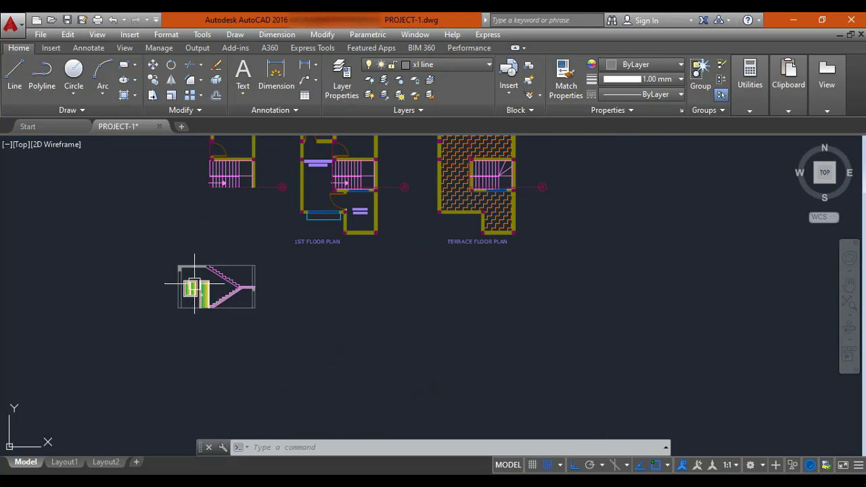
{"action": "mouse_move", "coordinate": [207, 284]}
{"action": "middle_mouse_down"}
{"action": "mouse_move", "coordinate": [607, 267]}
{"action": "mouse_move", "coordinate": [678, 241]}
{"action": "mouse_move", "coordinate": [290, 262]}
{"action": "mouse_move", "coordinate": [377, 241]}
{"action": "middle_mouse_up"}
{"action": "scroll", "coordinate": [290, 261], "scroll_direction": "down", "scroll_amount": 2}
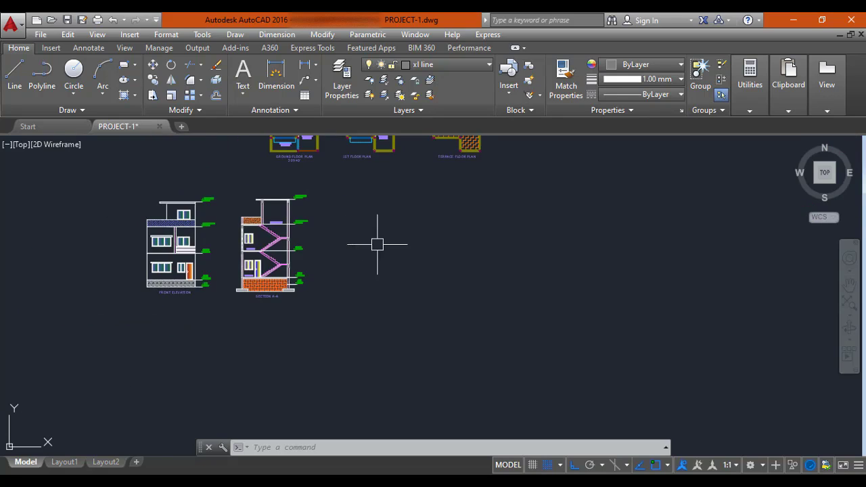
{"action": "scroll", "coordinate": [264, 234], "scroll_direction": "up", "scroll_amount": 2}
{"action": "scroll", "coordinate": [368, 251], "scroll_direction": "up", "scroll_amount": 6}
{"action": "scroll", "coordinate": [412, 251], "scroll_direction": "down", "scroll_amount": 4}
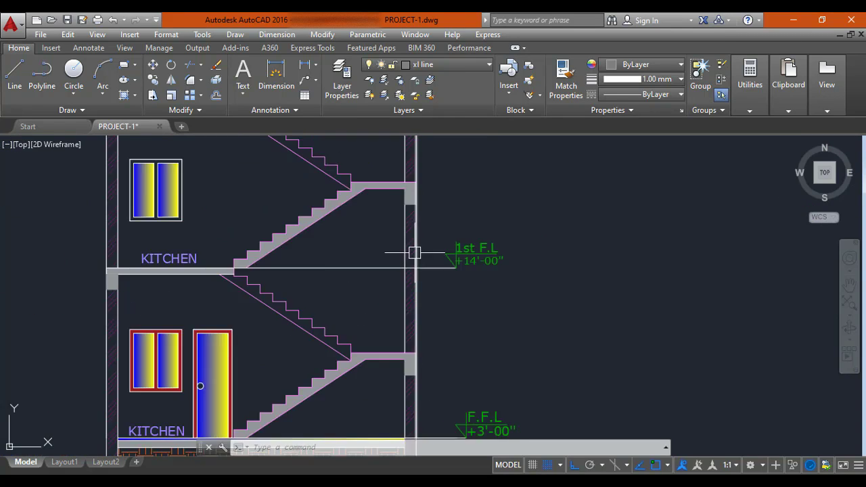
{"action": "scroll", "coordinate": [276, 291], "scroll_direction": "up", "scroll_amount": 7}
{"action": "scroll", "coordinate": [305, 280], "scroll_direction": "down", "scroll_amount": 3}
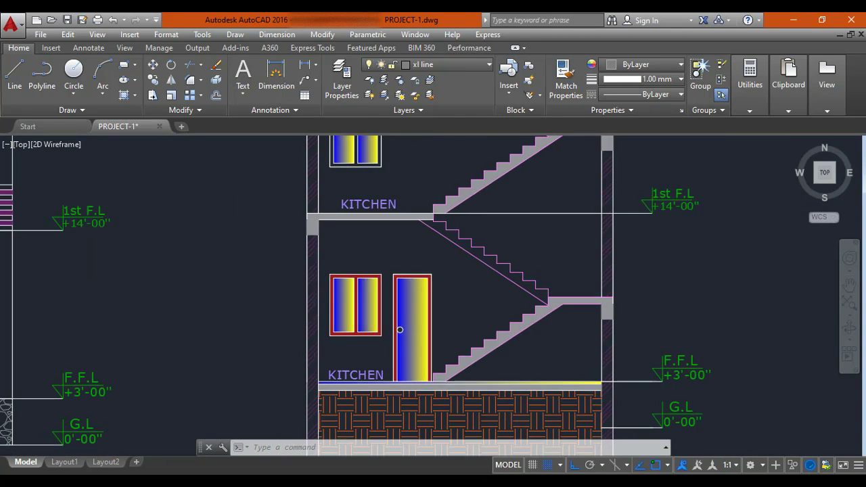
Step: Hatch the stair-side outer wall above the landing with pattern ANSI32 in colour 205,105,40
{"action": "scroll", "coordinate": [503, 271], "scroll_direction": "down", "scroll_amount": 5}
{"action": "middle_click_drag", "start_coordinate": [599, 251], "coordinate": [397, 251]}
{"action": "scroll", "coordinate": [470, 229], "scroll_direction": "up", "scroll_amount": 4}
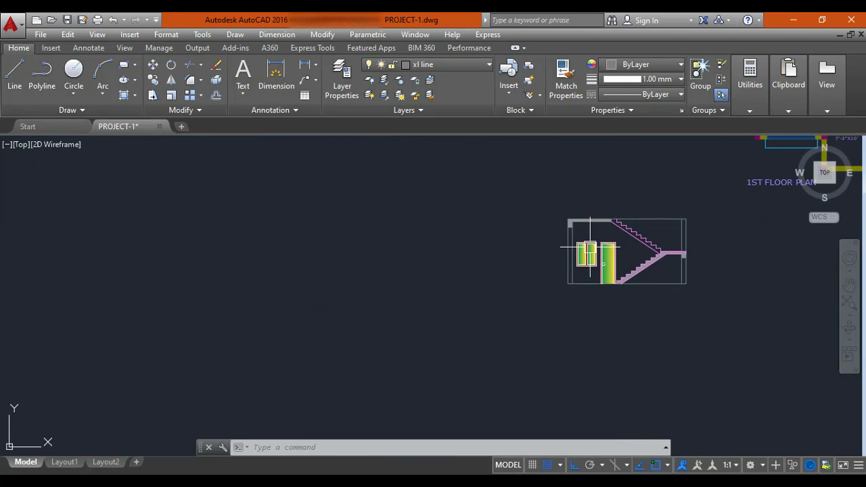
{"action": "mouse_move", "coordinate": [546, 244]}
{"action": "middle_mouse_down"}
{"action": "mouse_move", "coordinate": [282, 246]}
{"action": "mouse_move", "coordinate": [294, 224]}
{"action": "mouse_move", "coordinate": [257, 196]}
{"action": "mouse_move", "coordinate": [201, 215]}
{"action": "middle_mouse_up"}
{"action": "scroll", "coordinate": [295, 242], "scroll_direction": "up", "scroll_amount": 2}
{"action": "scroll", "coordinate": [250, 198], "scroll_direction": "up", "scroll_amount": 4}
{"action": "scroll", "coordinate": [253, 199], "scroll_direction": "down", "scroll_amount": 2}
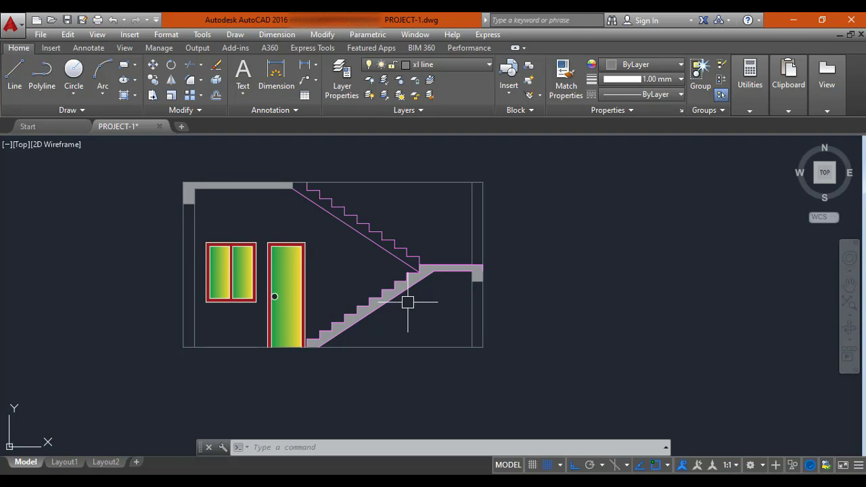
{"action": "type", "text": "h"}
{"action": "key", "text": "Return"}
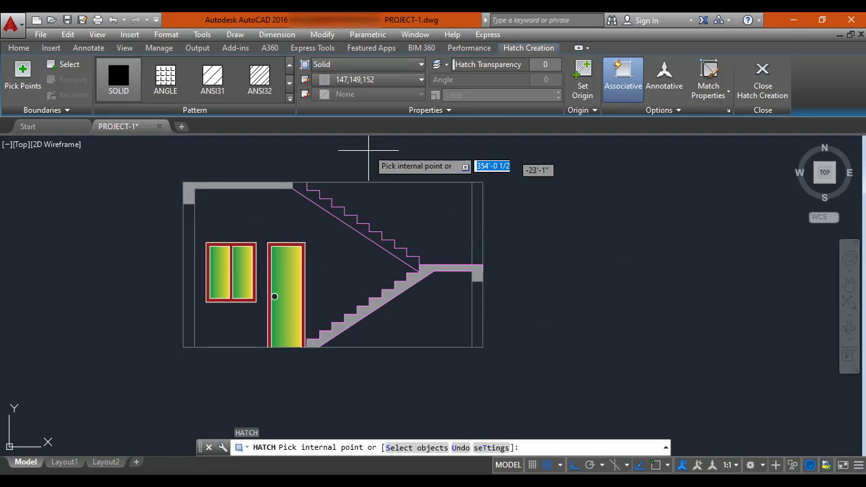
{"action": "left_click", "coordinate": [345, 65]}
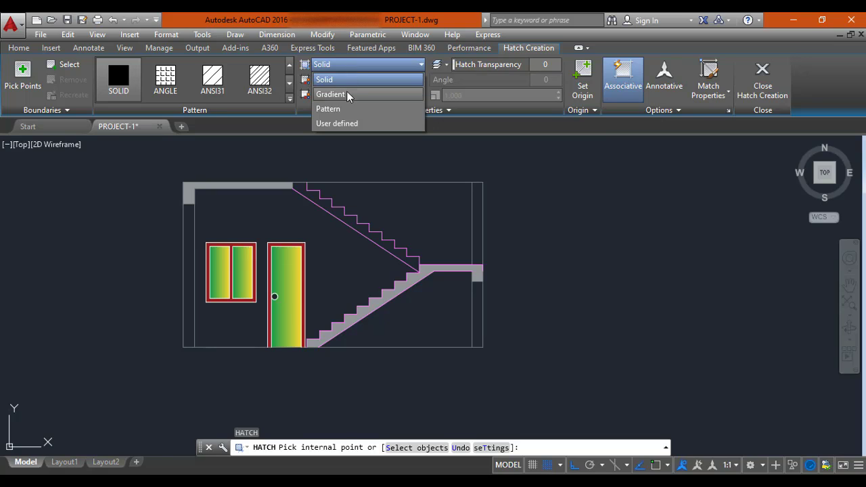
{"action": "left_click", "coordinate": [346, 108]}
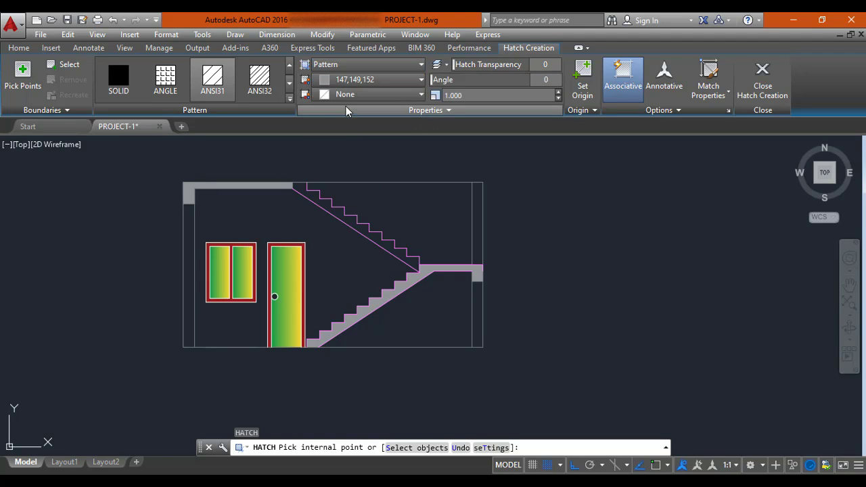
{"action": "left_click", "coordinate": [261, 77]}
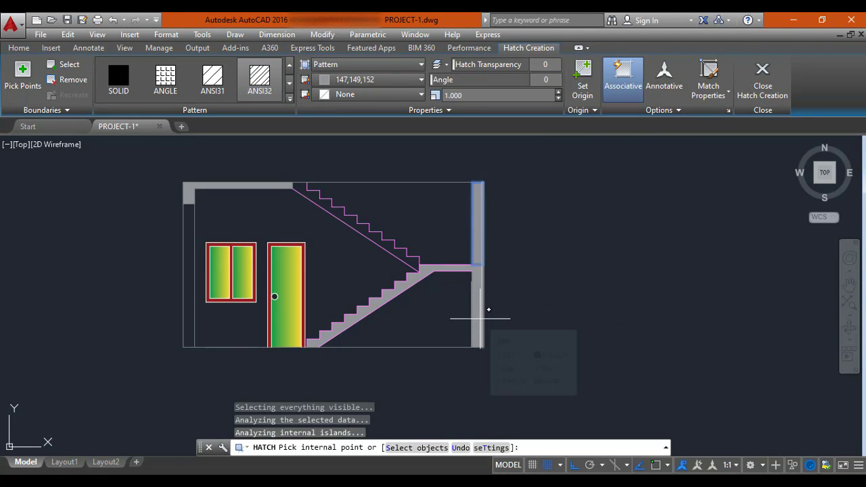
{"action": "left_click", "coordinate": [350, 81]}
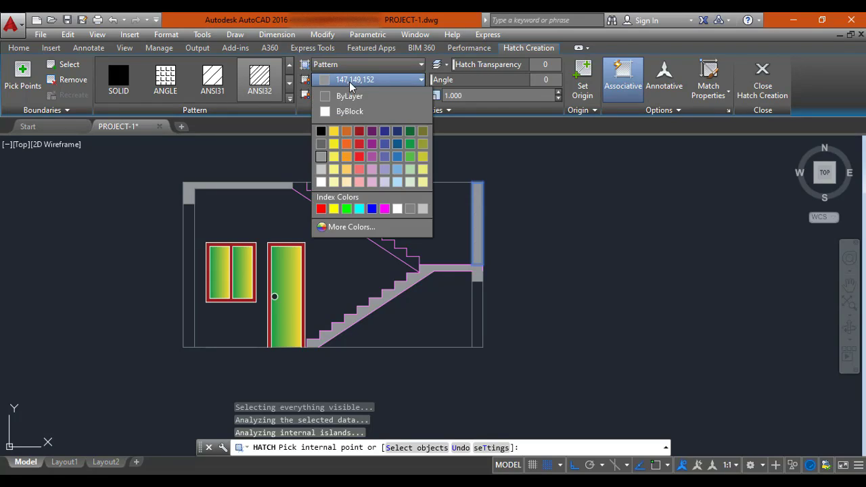
{"action": "left_click", "coordinate": [347, 132]}
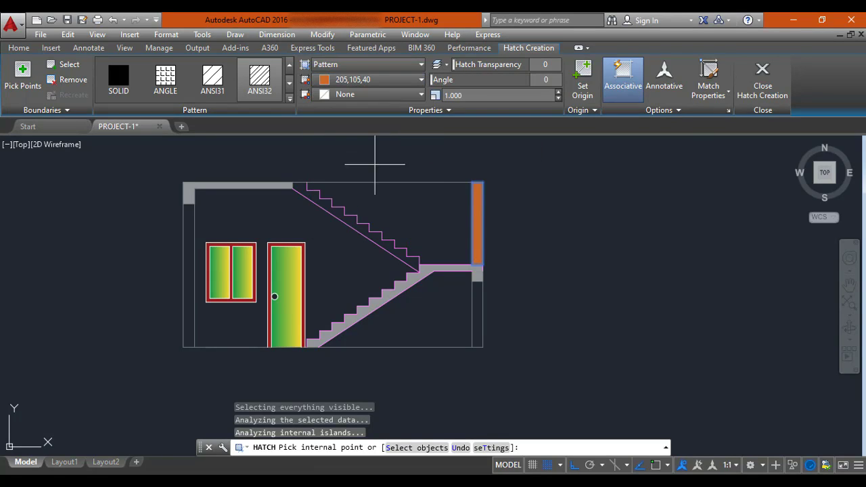
Step: Add the wall below the landing beam and the window-side wall to the hatch, and set its scale to 20
{"action": "left_click", "coordinate": [479, 309]}
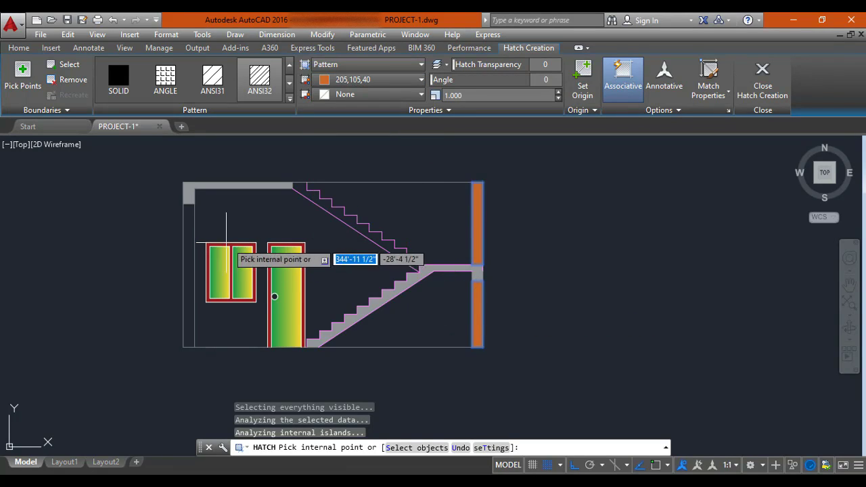
{"action": "left_click", "coordinate": [189, 249]}
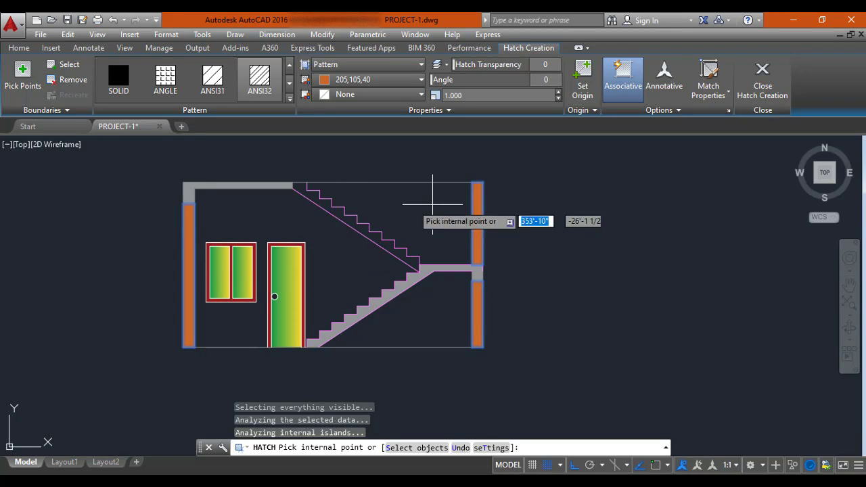
{"action": "scroll", "coordinate": [487, 230], "scroll_direction": "up", "scroll_amount": 3}
{"action": "scroll", "coordinate": [485, 228], "scroll_direction": "down", "scroll_amount": 3}
{"action": "left_click", "coordinate": [485, 229]}
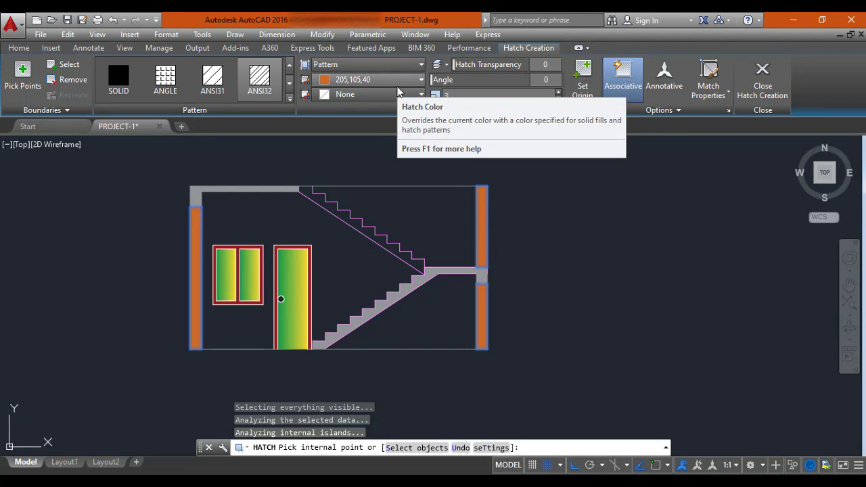
{"action": "key", "text": "Return"}
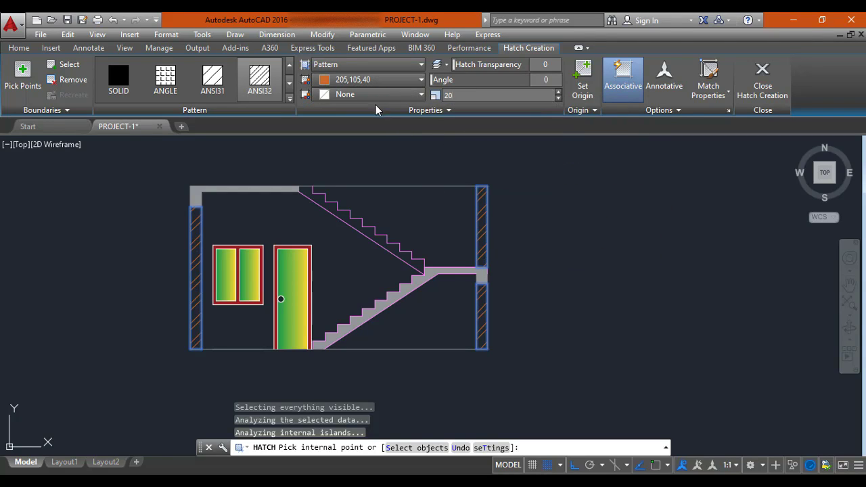
{"action": "key", "text": "Escape"}
Step: Compare the newly hatched walls with the finished Section A-A, from its footings up to the stair cabin
{"action": "scroll", "coordinate": [489, 246], "scroll_direction": "up", "scroll_amount": 2}
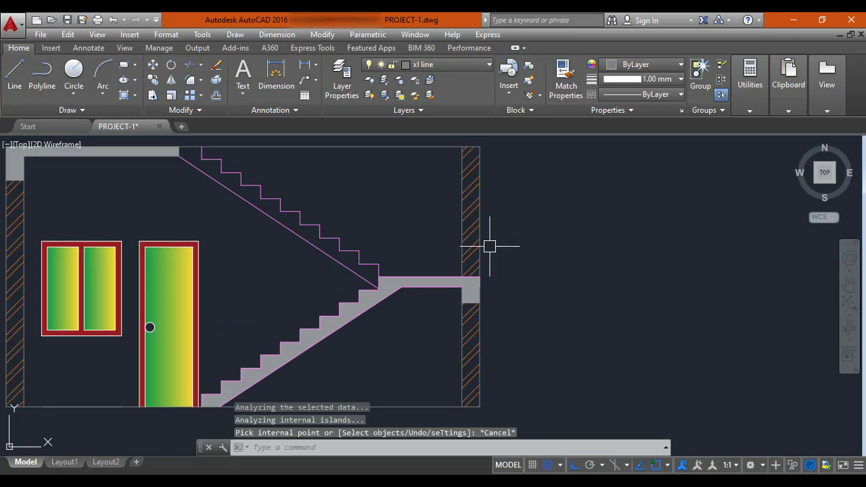
{"action": "scroll", "coordinate": [489, 246], "scroll_direction": "down", "scroll_amount": 2}
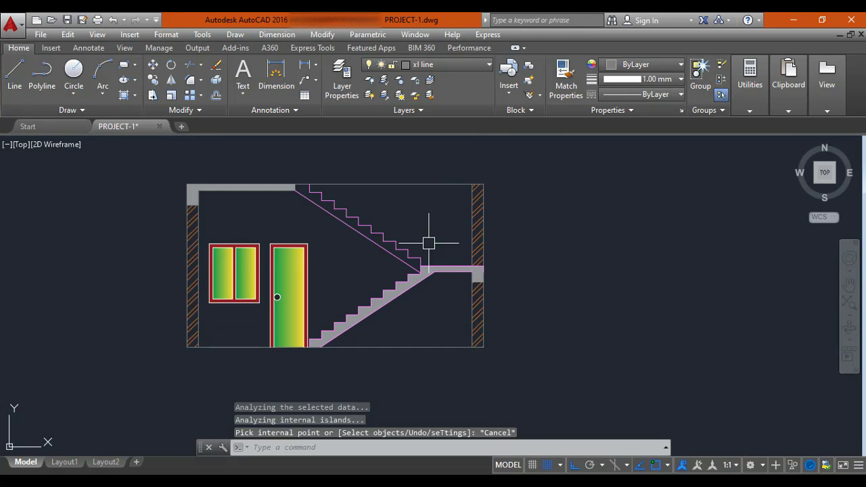
{"action": "middle_click_drag", "start_coordinate": [234, 229], "coordinate": [273, 261]}
{"action": "middle_click_drag", "start_coordinate": [371, 291], "coordinate": [377, 275]}
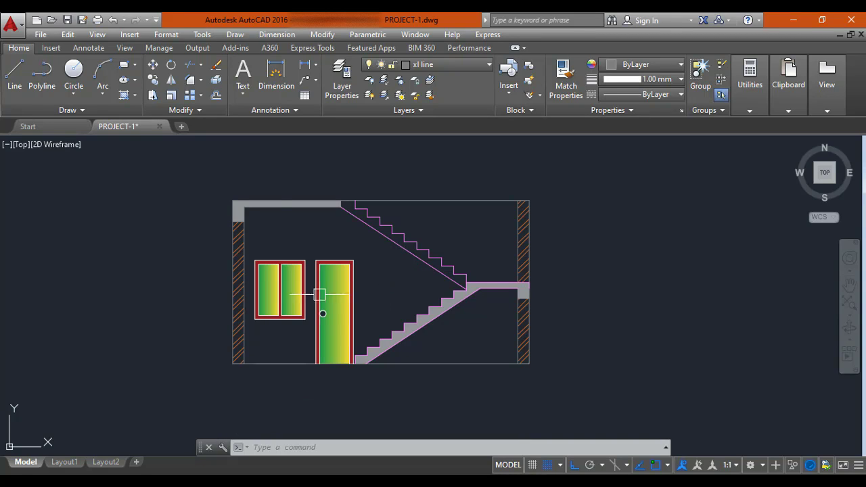
{"action": "scroll", "coordinate": [318, 298], "scroll_direction": "down", "scroll_amount": 9}
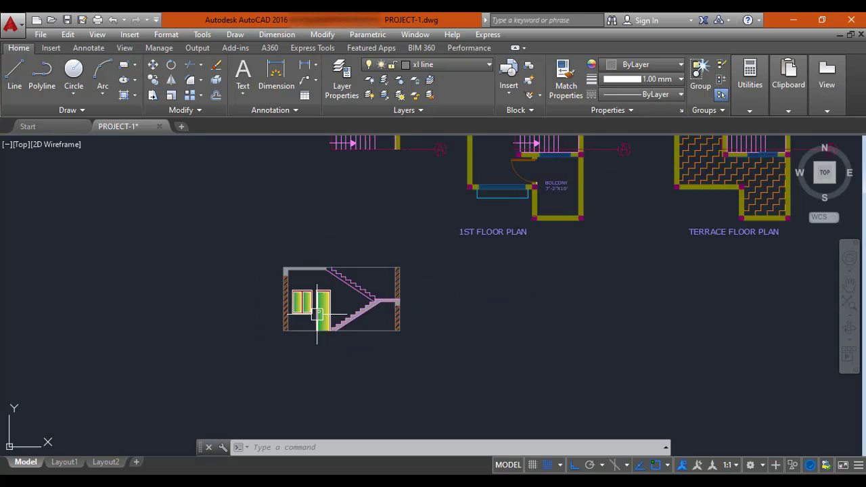
{"action": "mouse_move", "coordinate": [257, 300]}
{"action": "middle_mouse_down"}
{"action": "mouse_move", "coordinate": [617, 272]}
{"action": "mouse_move", "coordinate": [411, 282]}
{"action": "middle_mouse_up"}
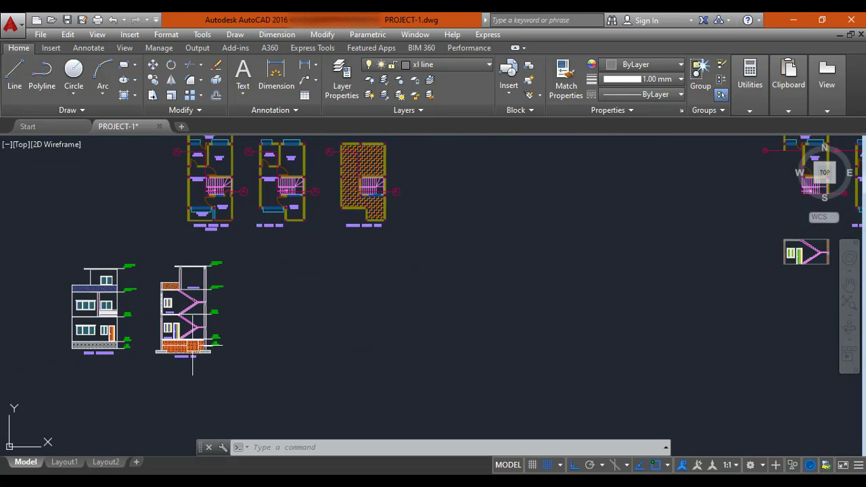
{"action": "scroll", "coordinate": [311, 275], "scroll_direction": "up", "scroll_amount": 6}
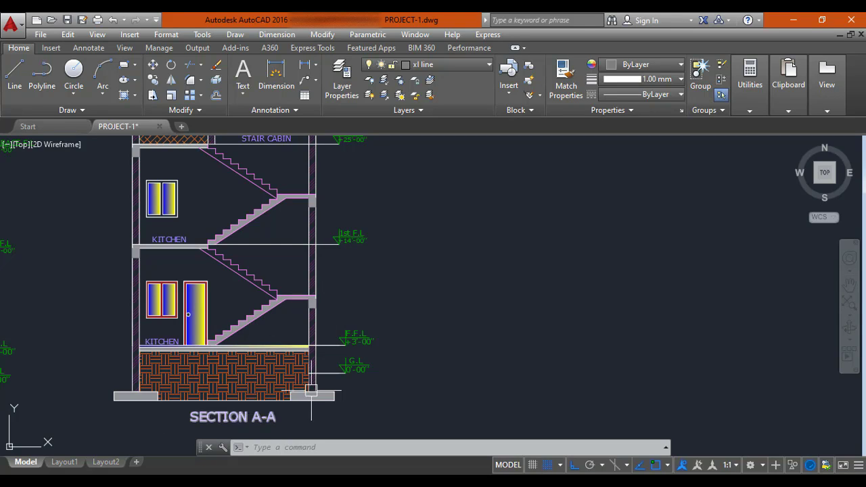
{"action": "scroll", "coordinate": [287, 429], "scroll_direction": "down", "scroll_amount": 2}
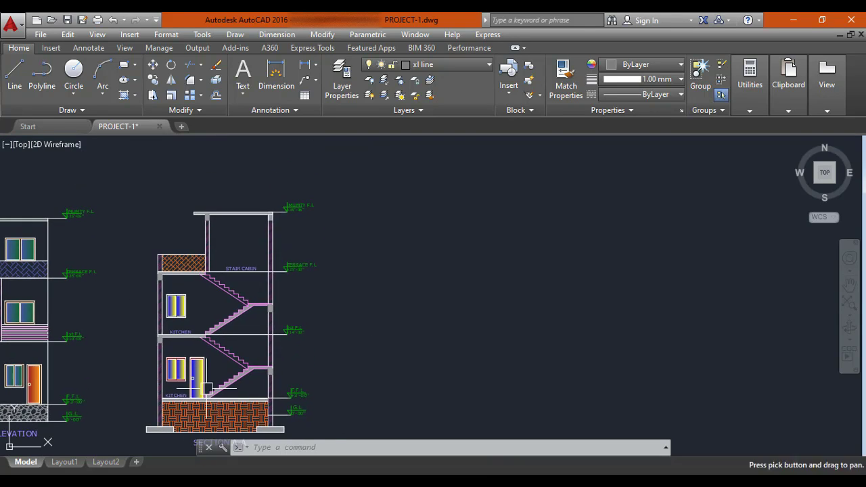
{"action": "scroll", "coordinate": [189, 297], "scroll_direction": "up", "scroll_amount": 2}
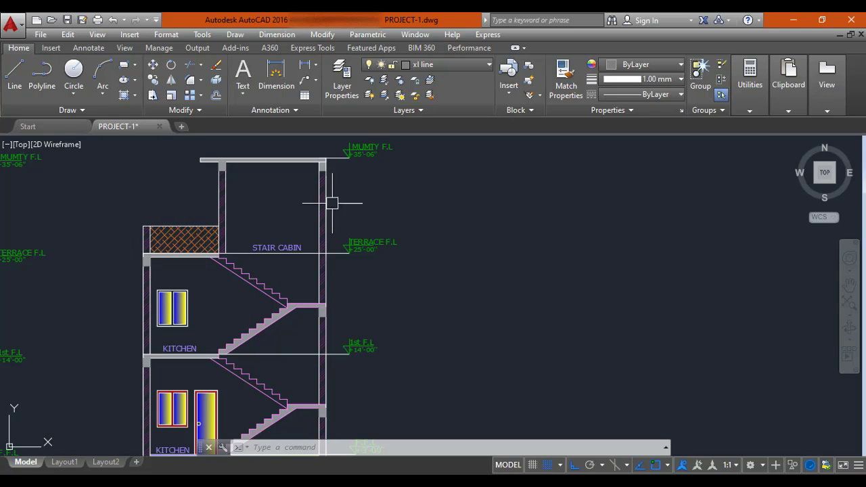
{"action": "scroll", "coordinate": [255, 239], "scroll_direction": "down", "scroll_amount": 3}
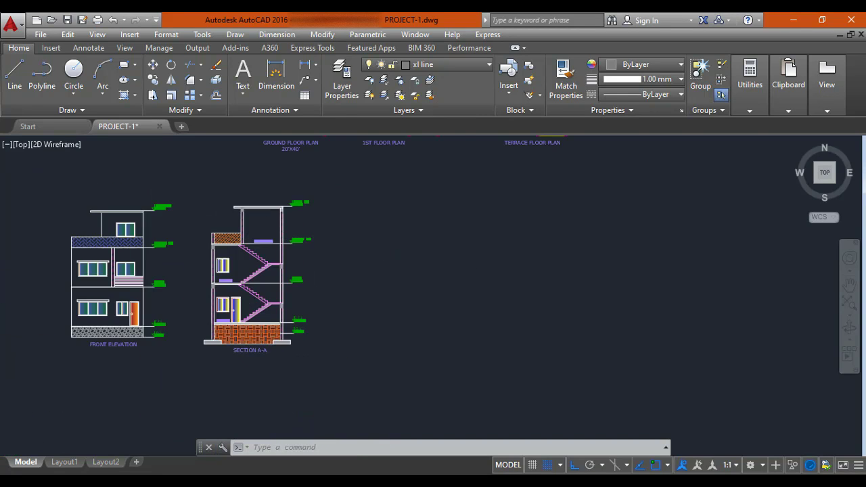
Step: Examine where section line A crosses the outer wall on the floor plan, relative to the drawn section
{"action": "middle_click_drag", "start_coordinate": [444, 265], "coordinate": [156, 304]}
{"action": "scroll", "coordinate": [612, 240], "scroll_direction": "up", "scroll_amount": 4}
{"action": "middle_click_drag", "start_coordinate": [613, 239], "coordinate": [600, 247]}
{"action": "scroll", "coordinate": [510, 218], "scroll_direction": "up", "scroll_amount": 4}
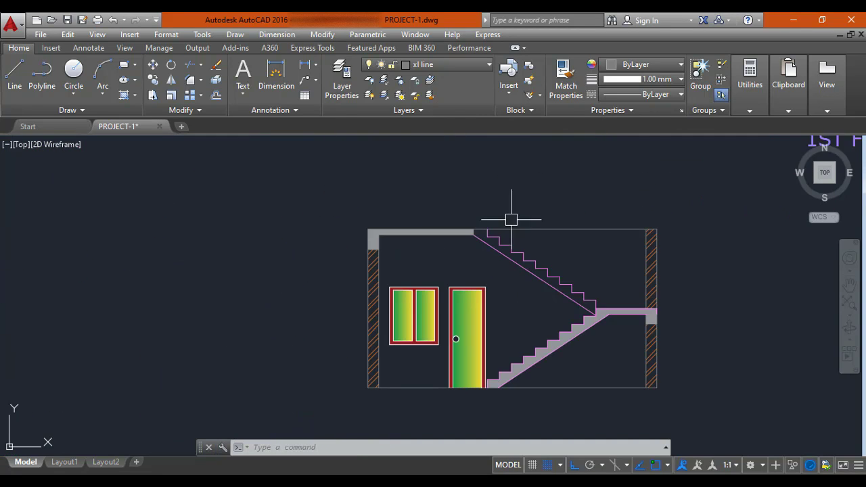
{"action": "mouse_move", "coordinate": [473, 227]}
{"action": "middle_mouse_down"}
{"action": "mouse_move", "coordinate": [380, 210]}
{"action": "mouse_move", "coordinate": [414, 250]}
{"action": "mouse_move", "coordinate": [408, 259]}
{"action": "middle_mouse_up"}
{"action": "scroll", "coordinate": [414, 209], "scroll_direction": "down", "scroll_amount": 4}
{"action": "middle_click_drag", "start_coordinate": [419, 232], "coordinate": [414, 336]}
{"action": "middle_click_drag", "start_coordinate": [416, 257], "coordinate": [417, 311]}
{"action": "scroll", "coordinate": [361, 180], "scroll_direction": "up", "scroll_amount": 3}
{"action": "scroll", "coordinate": [338, 199], "scroll_direction": "up", "scroll_amount": 4}
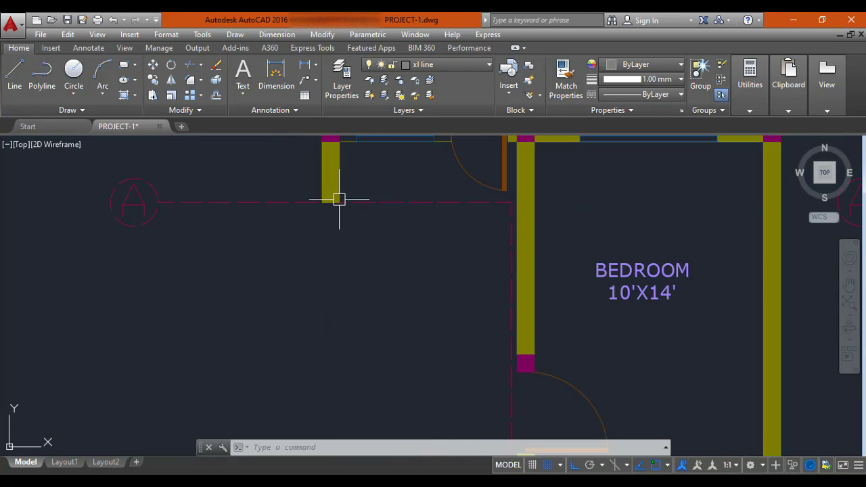
{"action": "scroll", "coordinate": [335, 213], "scroll_direction": "down", "scroll_amount": 3}
{"action": "middle_click_drag", "start_coordinate": [344, 231], "coordinate": [351, 92]}
{"action": "scroll", "coordinate": [348, 310], "scroll_direction": "up", "scroll_amount": 2}
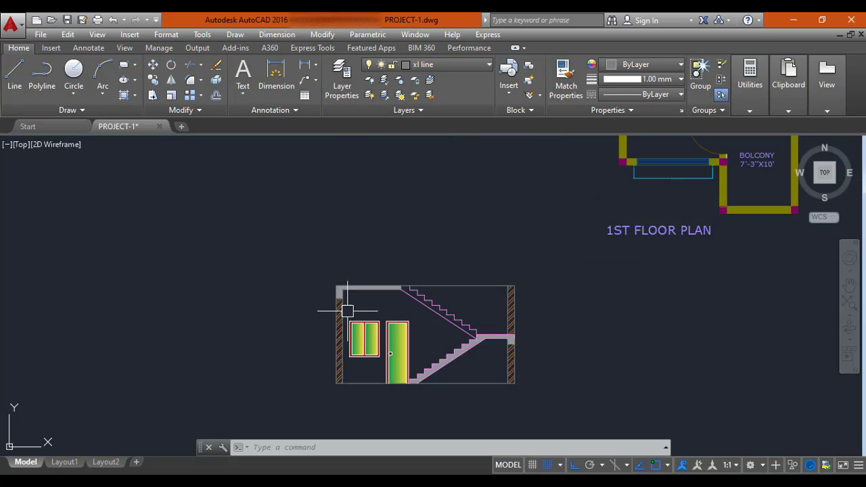
Step: Examine the drawn section's upper slab and hatched outer walls below the floor plans
{"action": "scroll", "coordinate": [346, 320], "scroll_direction": "down", "scroll_amount": 4}
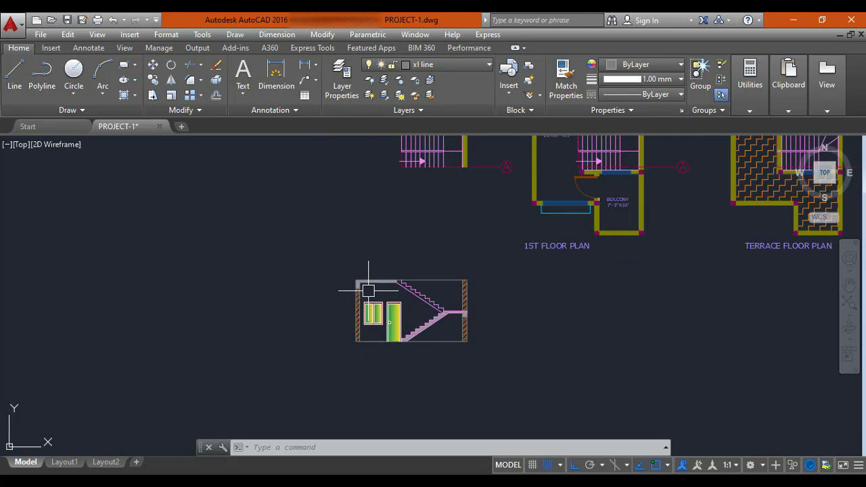
{"action": "middle_click_drag", "start_coordinate": [361, 290], "coordinate": [377, 373]}
{"action": "scroll", "coordinate": [375, 184], "scroll_direction": "up", "scroll_amount": 5}
{"action": "middle_click_drag", "start_coordinate": [375, 184], "coordinate": [368, 140]}
{"action": "scroll", "coordinate": [452, 218], "scroll_direction": "down", "scroll_amount": 5}
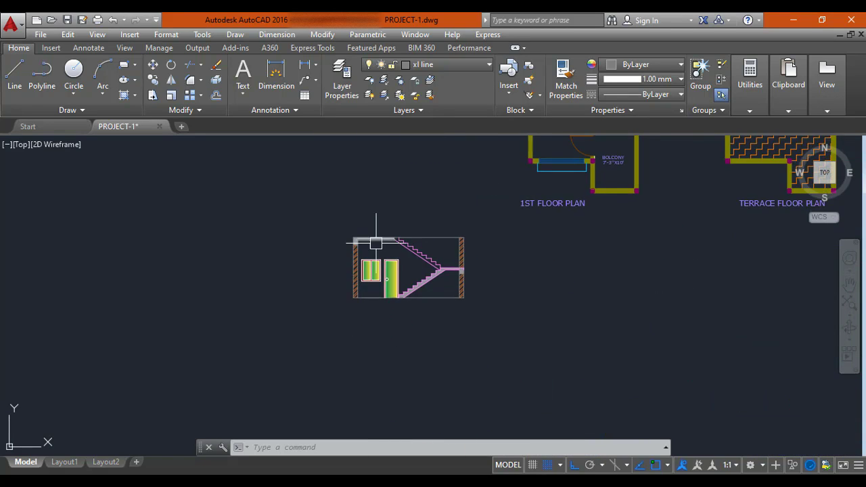
{"action": "scroll", "coordinate": [372, 246], "scroll_direction": "up", "scroll_amount": 4}
{"action": "scroll", "coordinate": [412, 284], "scroll_direction": "down", "scroll_amount": 4}
{"action": "middle_click_drag", "start_coordinate": [408, 199], "coordinate": [365, 187]}
{"action": "scroll", "coordinate": [334, 266], "scroll_direction": "up", "scroll_amount": 4}
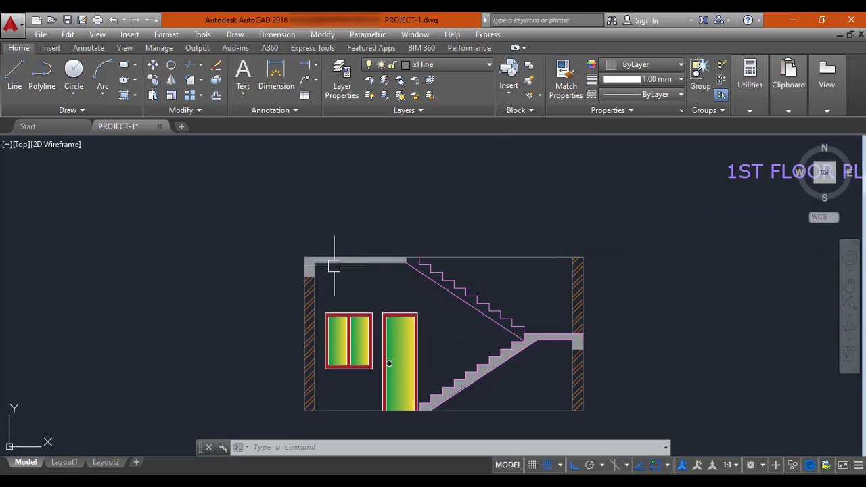
Step: Compare the drawn ground-floor section with the staircase and section line A on the ground floor plan
{"action": "scroll", "coordinate": [343, 277], "scroll_direction": "down", "scroll_amount": 7}
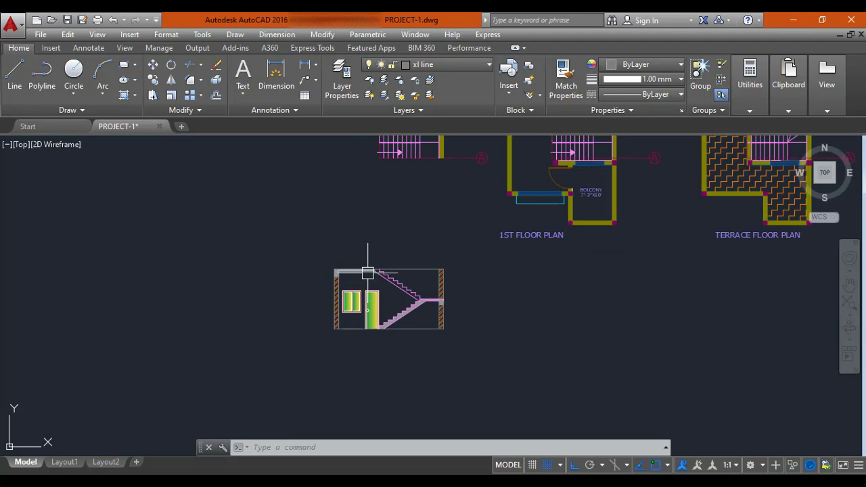
{"action": "scroll", "coordinate": [381, 230], "scroll_direction": "up", "scroll_amount": 4}
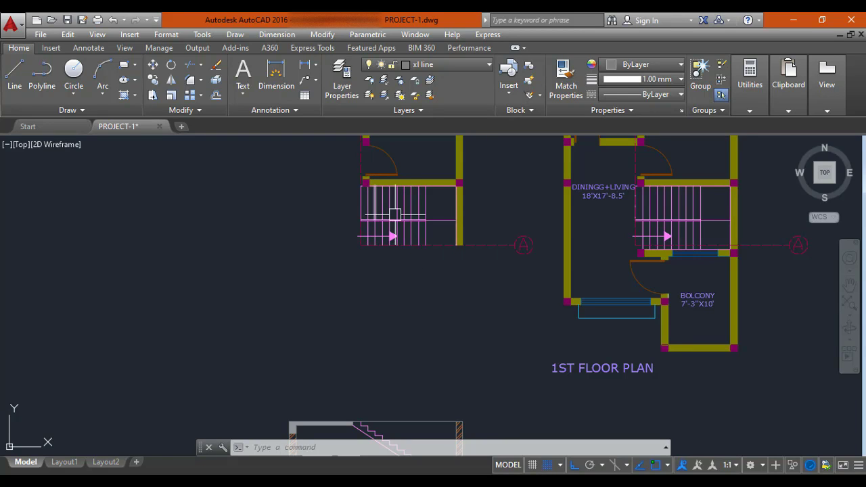
{"action": "scroll", "coordinate": [405, 227], "scroll_direction": "down", "scroll_amount": 2}
{"action": "middle_click_drag", "start_coordinate": [406, 252], "coordinate": [379, 194]}
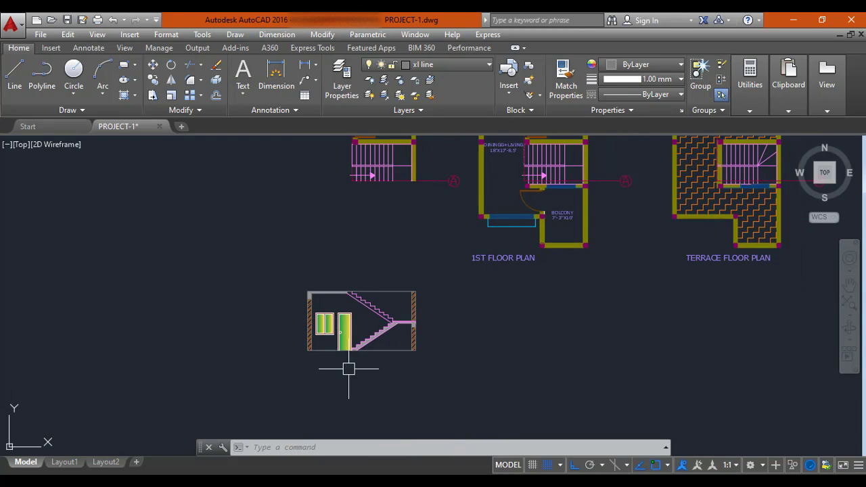
{"action": "scroll", "coordinate": [349, 368], "scroll_direction": "up", "scroll_amount": 2}
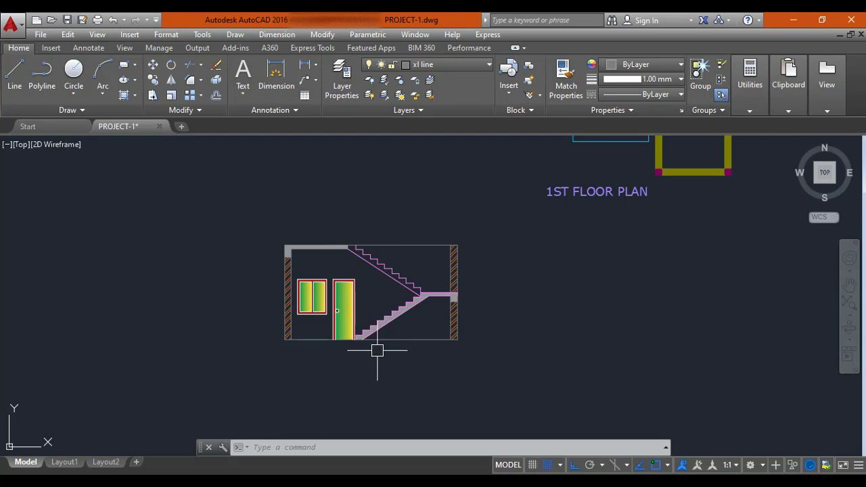
{"action": "scroll", "coordinate": [356, 334], "scroll_direction": "up", "scroll_amount": 2}
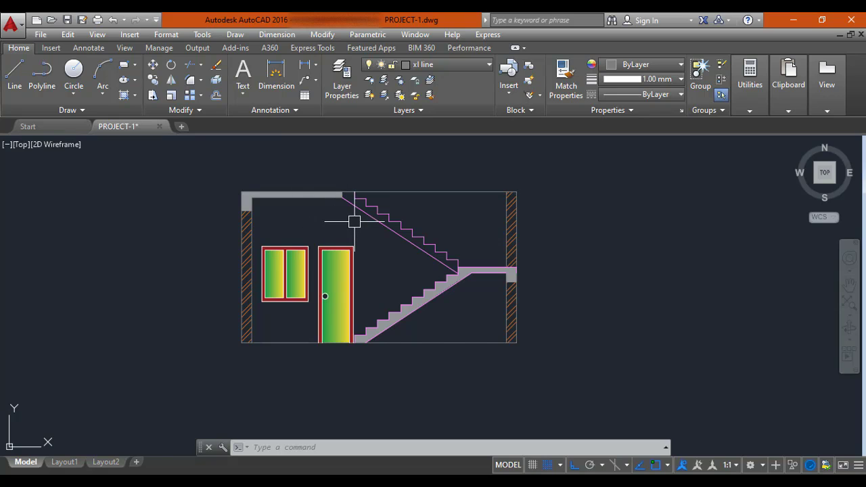
{"action": "scroll", "coordinate": [437, 265], "scroll_direction": "down", "scroll_amount": 2}
{"action": "middle_click_drag", "start_coordinate": [438, 264], "coordinate": [360, 379]}
{"action": "scroll", "coordinate": [406, 293], "scroll_direction": "up", "scroll_amount": 4}
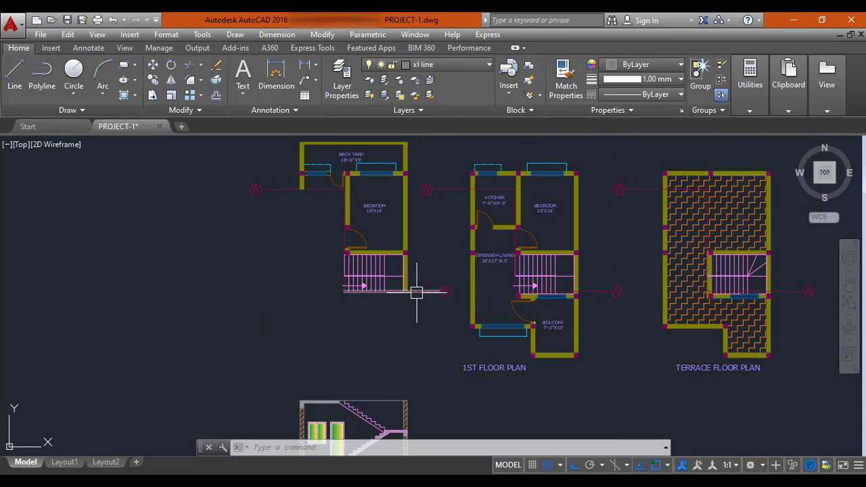
{"action": "scroll", "coordinate": [368, 257], "scroll_direction": "down", "scroll_amount": 3}
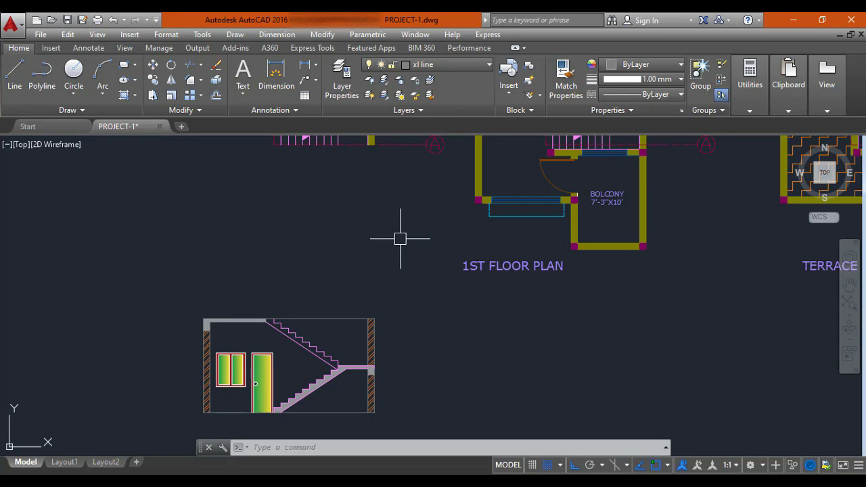
{"action": "middle_click_drag", "start_coordinate": [419, 225], "coordinate": [384, 279]}
{"action": "scroll", "coordinate": [450, 252], "scroll_direction": "down", "scroll_amount": 3}
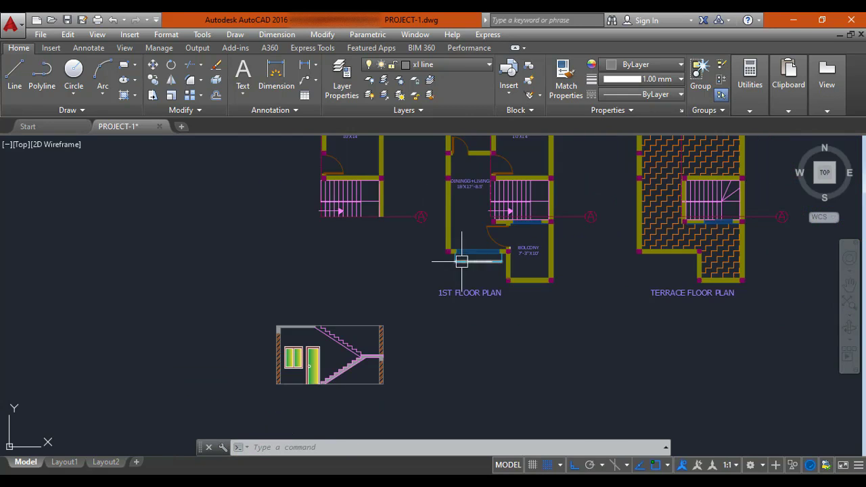
Step: Trace section line A through the kitchen, living area and staircase of the 1st floor plan, compared with the ground floor
{"action": "middle_click_drag", "start_coordinate": [461, 257], "coordinate": [385, 286]}
{"action": "scroll", "coordinate": [404, 254], "scroll_direction": "up", "scroll_amount": 2}
{"action": "middle_click_drag", "start_coordinate": [404, 255], "coordinate": [386, 293]}
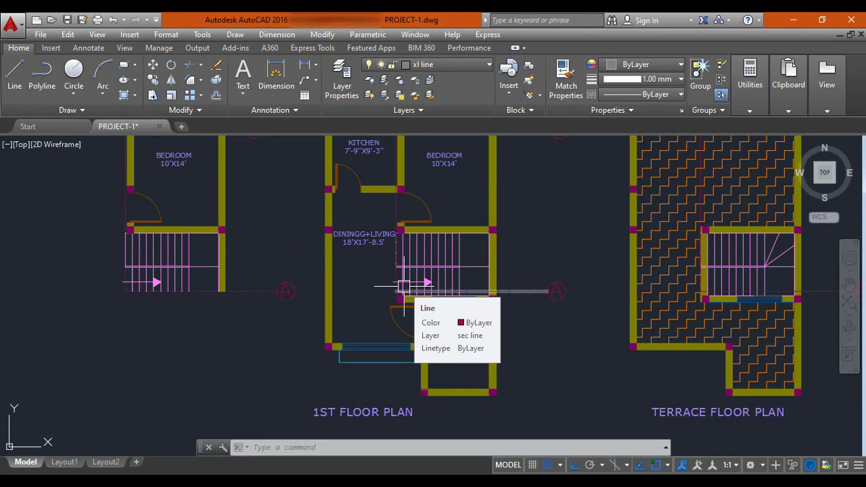
{"action": "scroll", "coordinate": [396, 281], "scroll_direction": "down", "scroll_amount": 2}
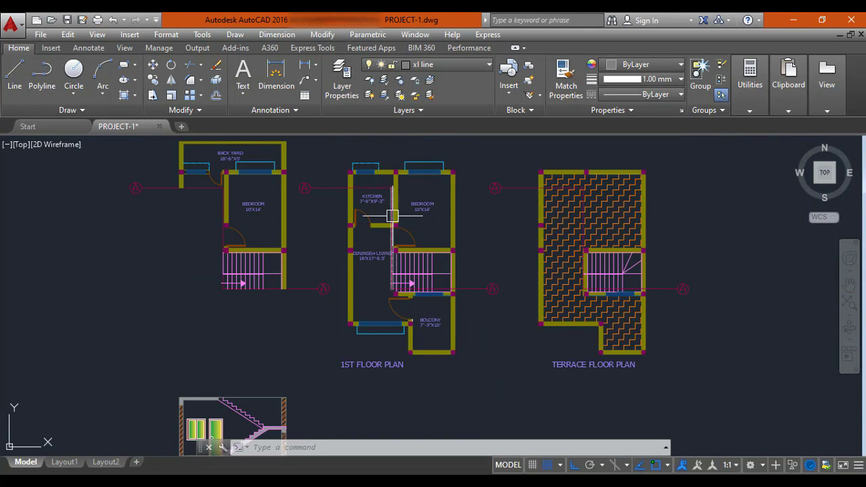
{"action": "scroll", "coordinate": [355, 226], "scroll_direction": "up", "scroll_amount": 4}
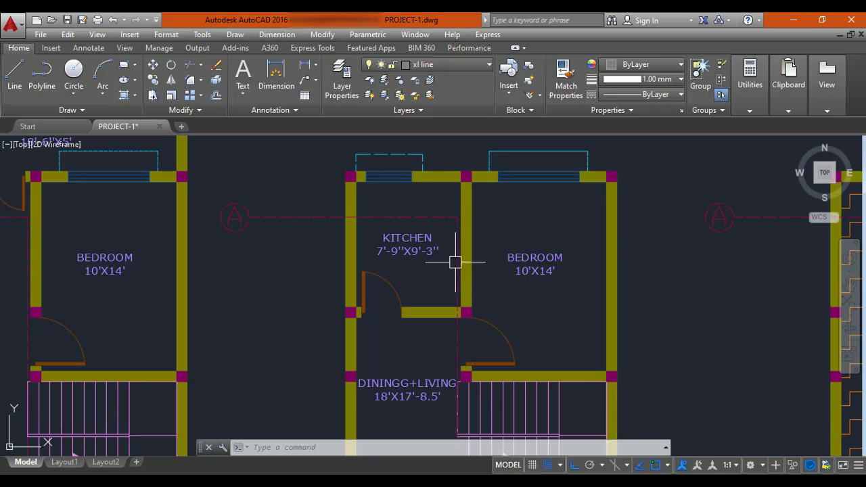
{"action": "middle_click_drag", "start_coordinate": [478, 322], "coordinate": [412, 198]}
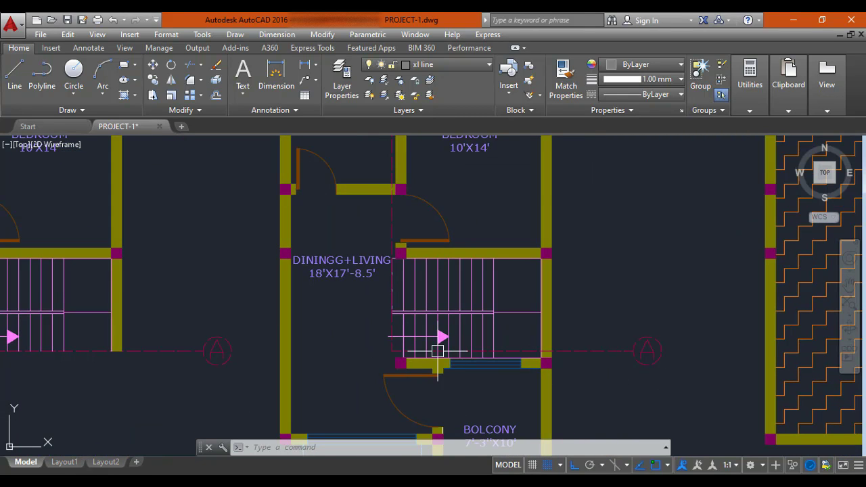
{"action": "scroll", "coordinate": [472, 344], "scroll_direction": "down", "scroll_amount": 3}
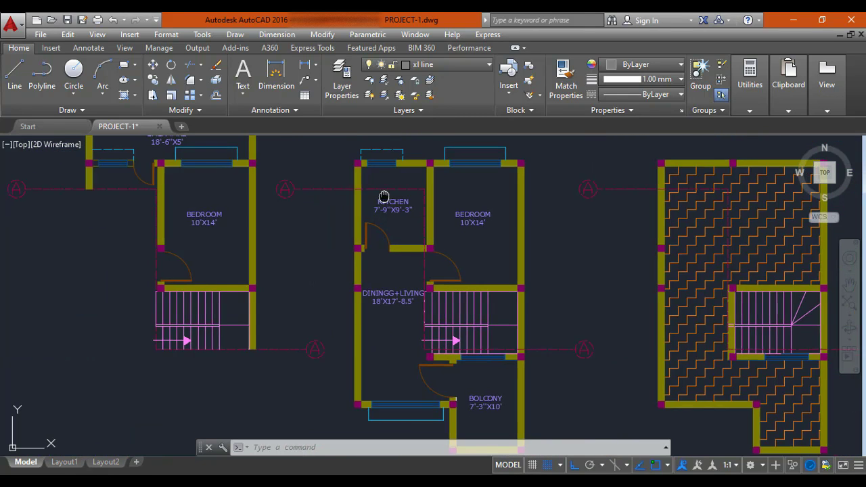
{"action": "middle_click_drag", "start_coordinate": [387, 196], "coordinate": [415, 212]}
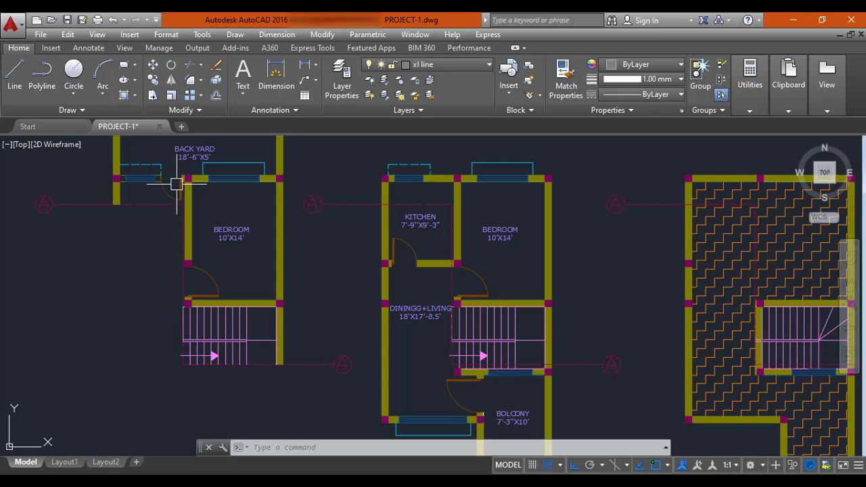
{"action": "scroll", "coordinate": [443, 177], "scroll_direction": "up", "scroll_amount": 3}
{"action": "scroll", "coordinate": [444, 183], "scroll_direction": "down", "scroll_amount": 3}
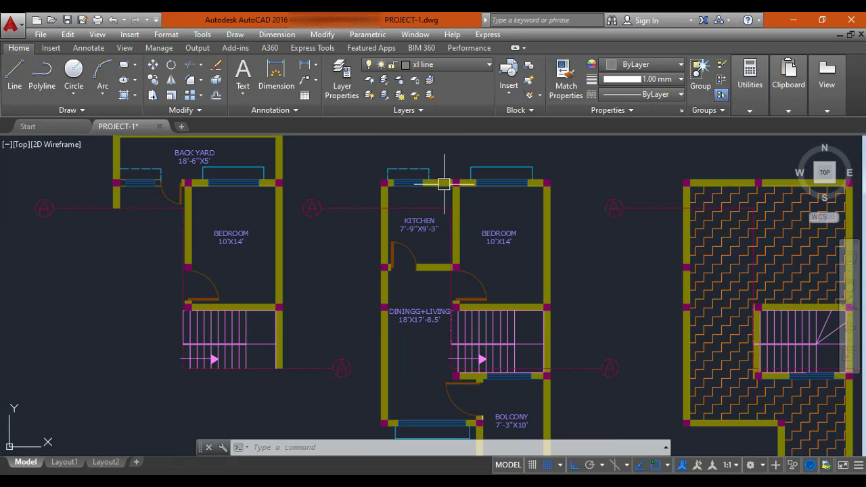
{"action": "middle_click_drag", "start_coordinate": [459, 336], "coordinate": [400, 263]}
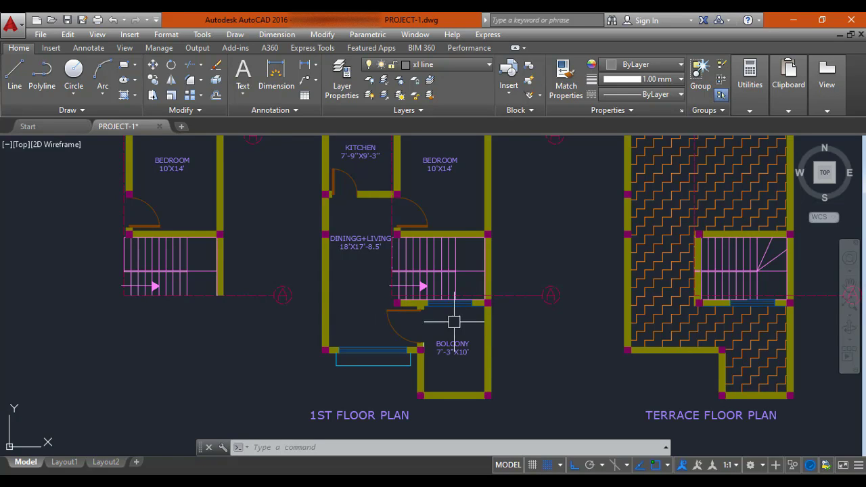
Step: Copy the entire ground-floor section 11'-0" straight up, stacking it on the original's top line as the first-floor storey
{"action": "scroll", "coordinate": [453, 322], "scroll_direction": "down", "scroll_amount": 4}
{"action": "scroll", "coordinate": [380, 315], "scroll_direction": "up", "scroll_amount": 2}
{"action": "middle_click_drag", "start_coordinate": [382, 322], "coordinate": [408, 292]}
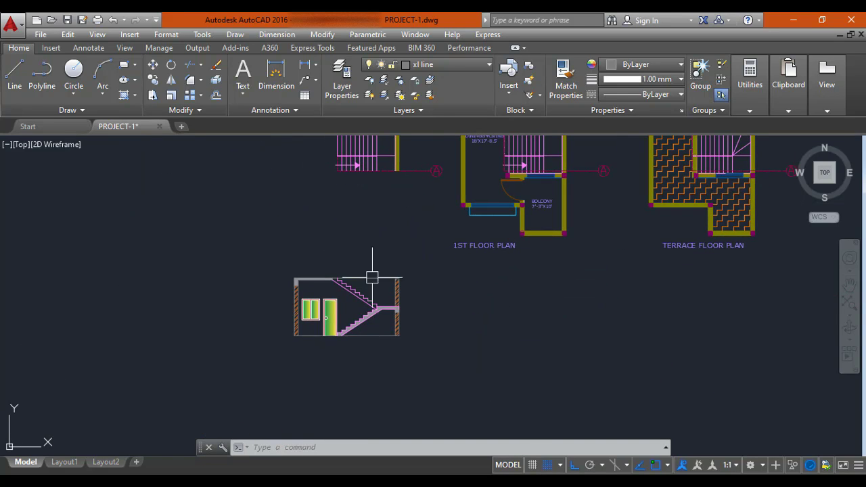
{"action": "left_click", "coordinate": [417, 248]}
{"action": "left_click", "coordinate": [280, 367]}
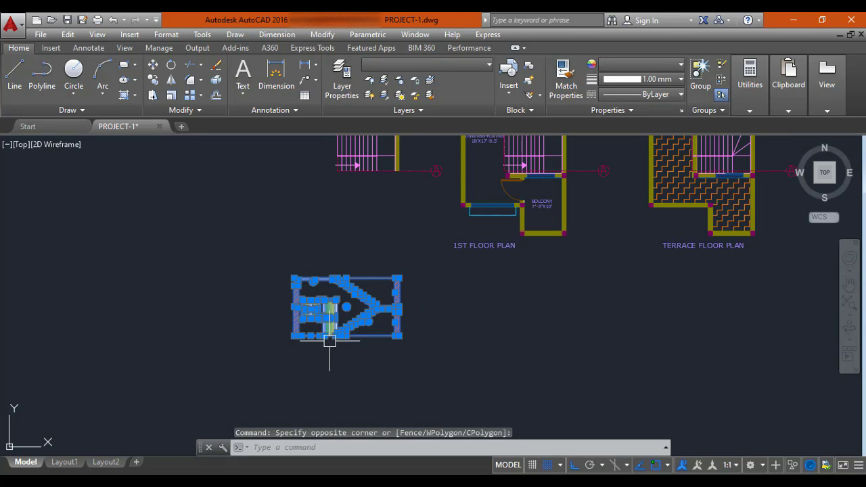
{"action": "type", "text": "CO"}
{"action": "key", "text": "Return"}
{"action": "scroll", "coordinate": [386, 338], "scroll_direction": "up", "scroll_amount": 5}
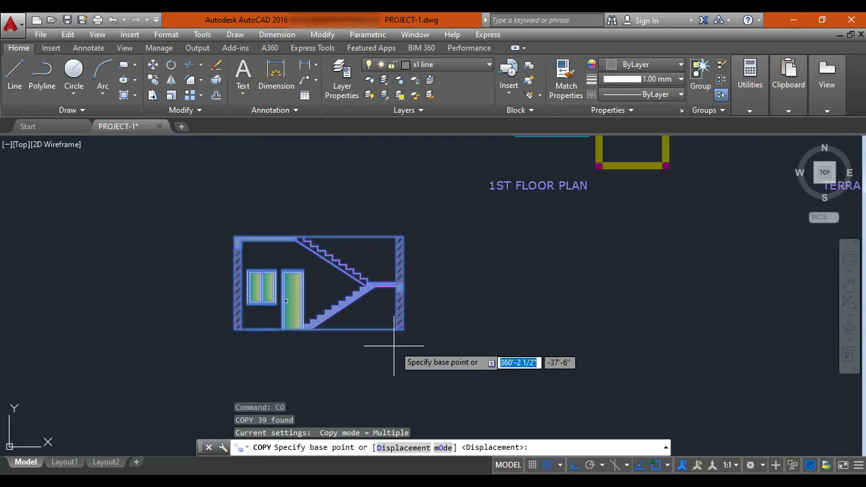
{"action": "left_click", "coordinate": [406, 306]}
{"action": "scroll", "coordinate": [410, 300], "scroll_direction": "down", "scroll_amount": 4}
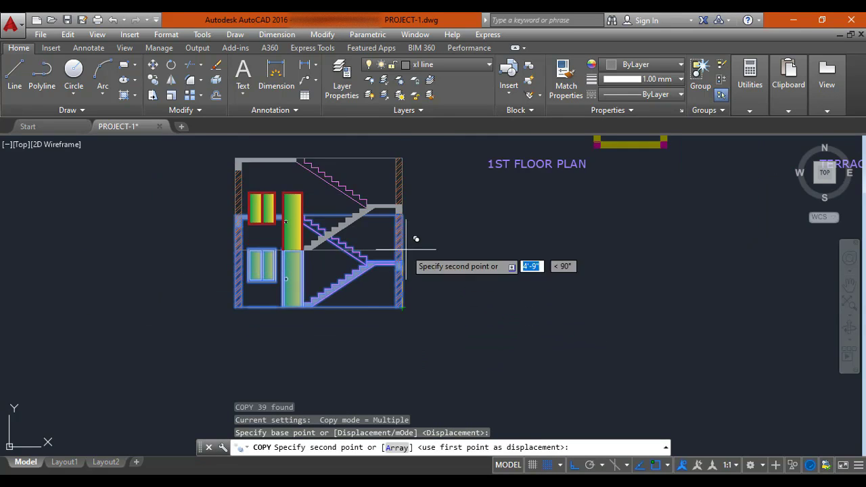
{"action": "scroll", "coordinate": [411, 237], "scroll_direction": "up", "scroll_amount": 4}
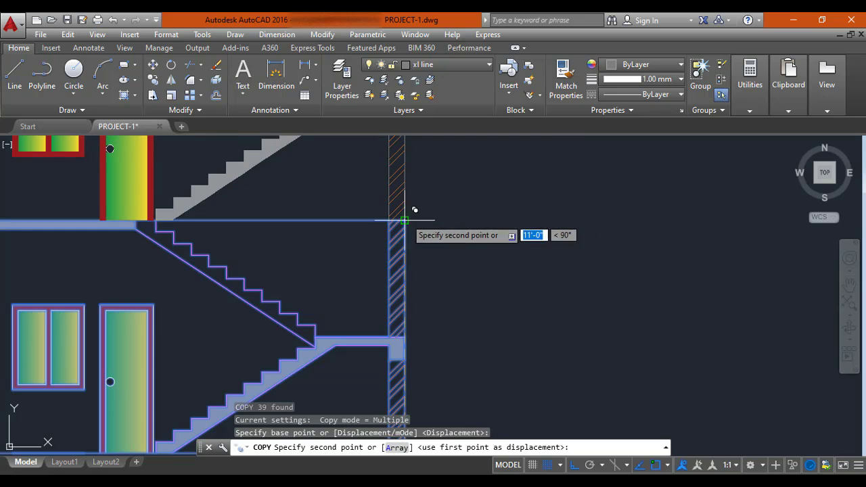
{"action": "left_click", "coordinate": [405, 220]}
{"action": "key", "text": "Escape"}
{"action": "scroll", "coordinate": [433, 242], "scroll_direction": "down", "scroll_amount": 2}
{"action": "middle_click_drag", "start_coordinate": [451, 268], "coordinate": [453, 330]}
{"action": "middle_click_drag", "start_coordinate": [317, 252], "coordinate": [356, 250]}
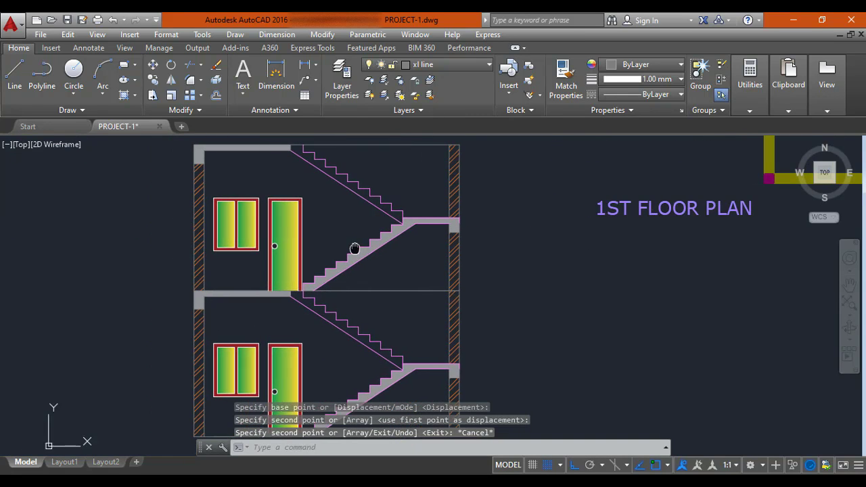
Step: Move the two stacked storeys of the section, without the ortho constraint, to the free space below the 1st floor plan
{"action": "scroll", "coordinate": [302, 220], "scroll_direction": "down", "scroll_amount": 5}
{"action": "scroll", "coordinate": [354, 234], "scroll_direction": "up", "scroll_amount": 5}
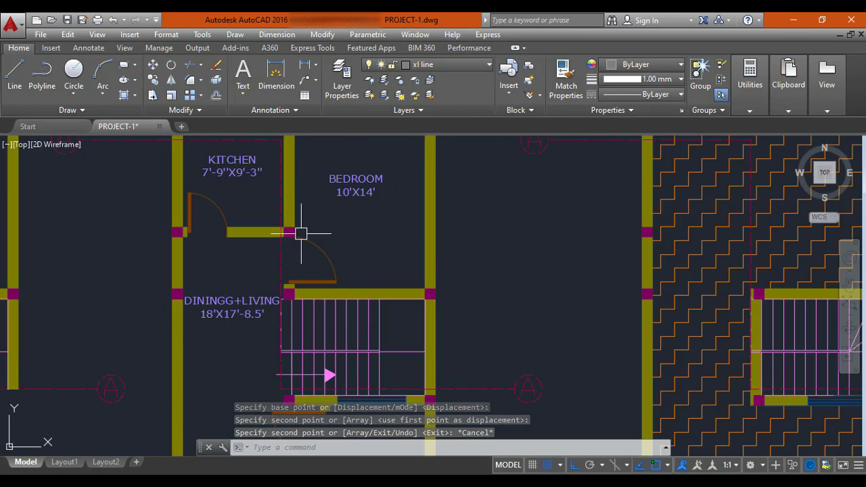
{"action": "scroll", "coordinate": [324, 223], "scroll_direction": "down", "scroll_amount": 2}
{"action": "scroll", "coordinate": [254, 155], "scroll_direction": "down", "scroll_amount": 3}
{"action": "scroll", "coordinate": [241, 223], "scroll_direction": "up", "scroll_amount": 2}
{"action": "left_click", "coordinate": [241, 223]}
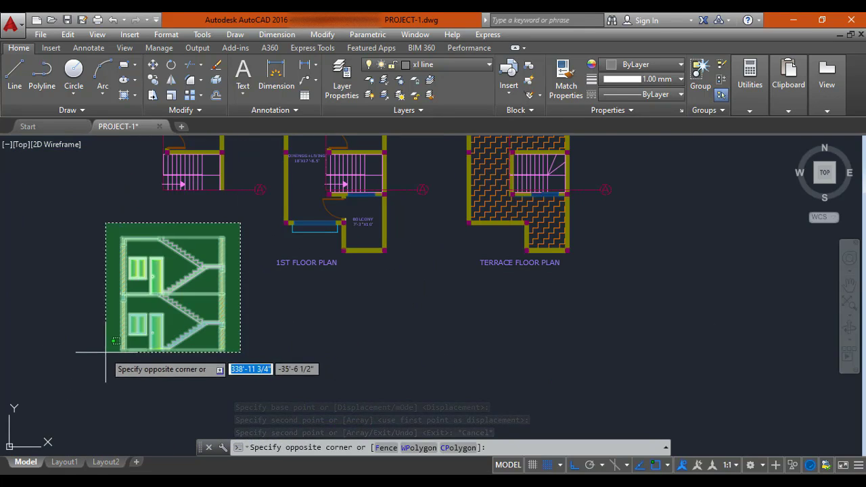
{"action": "left_click", "coordinate": [105, 355]}
{"action": "type", "text": "M"}
{"action": "key", "text": "Return"}
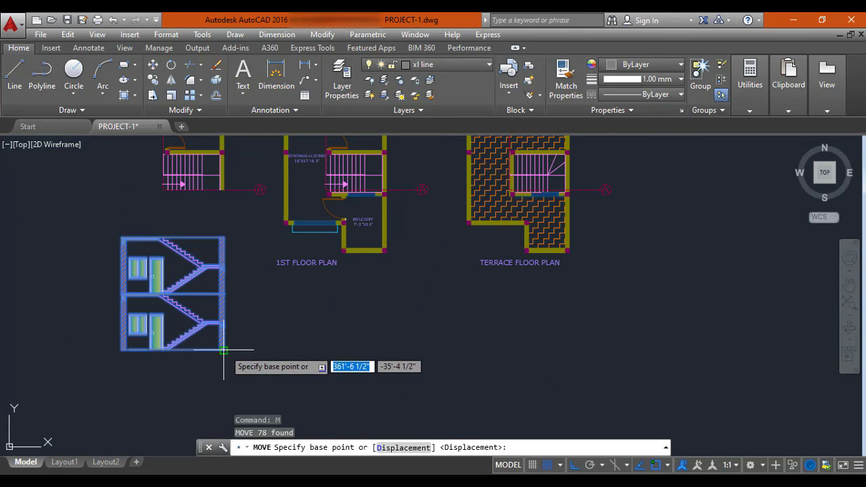
{"action": "left_click", "coordinate": [224, 351]}
{"action": "key", "text": "F8"}
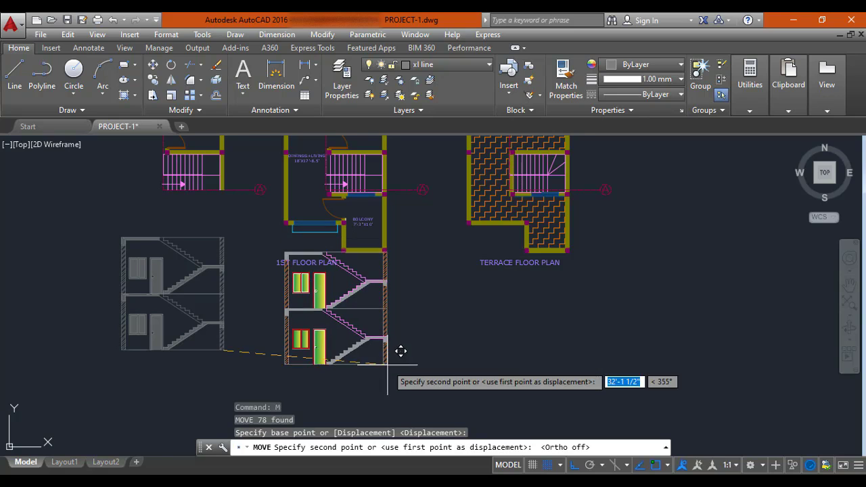
{"action": "left_click", "coordinate": [401, 392]}
{"action": "key", "text": "Escape"}
{"action": "mouse_move", "coordinate": [400, 392]}
{"action": "middle_mouse_down"}
{"action": "mouse_move", "coordinate": [368, 304]}
{"action": "mouse_move", "coordinate": [348, 364]}
{"action": "mouse_move", "coordinate": [329, 311]}
{"action": "mouse_move", "coordinate": [330, 343]}
{"action": "middle_mouse_up"}
Step: Erase the door and its frame hatch from the upper storey of the section, in line with the 1st floor plan
{"action": "middle_click_drag", "start_coordinate": [313, 132], "coordinate": [313, 228]}
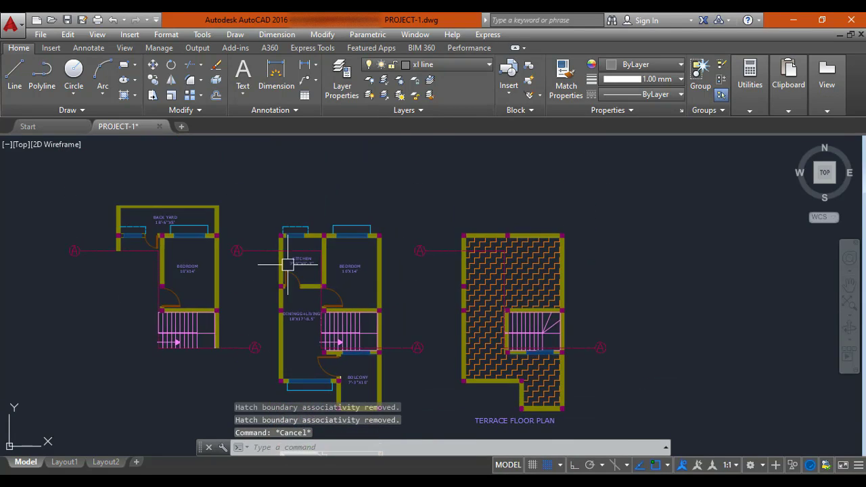
{"action": "scroll", "coordinate": [313, 228], "scroll_direction": "up", "scroll_amount": 3}
{"action": "scroll", "coordinate": [303, 227], "scroll_direction": "down", "scroll_amount": 3}
{"action": "middle_click_drag", "start_coordinate": [308, 316], "coordinate": [307, 187]}
{"action": "middle_click_drag", "start_coordinate": [317, 306], "coordinate": [304, 239]}
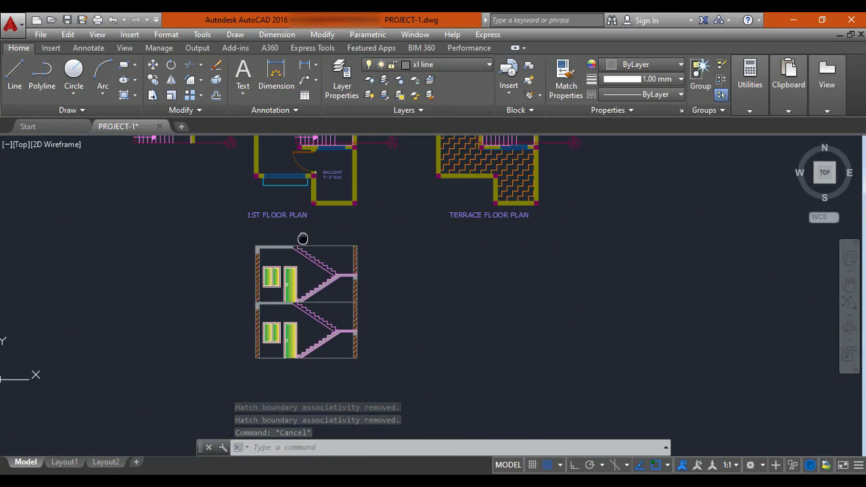
{"action": "scroll", "coordinate": [300, 266], "scroll_direction": "up", "scroll_amount": 4}
{"action": "left_click", "coordinate": [333, 233]}
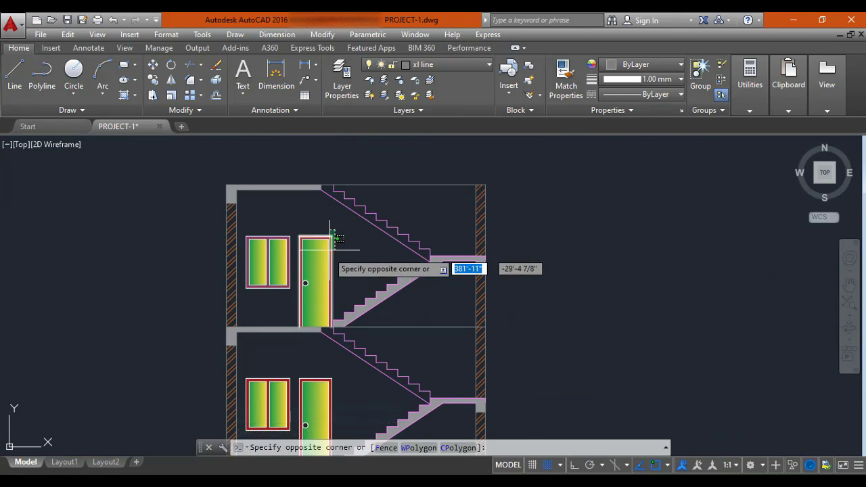
{"action": "left_click", "coordinate": [301, 291]}
{"action": "key", "text": "Delete"}
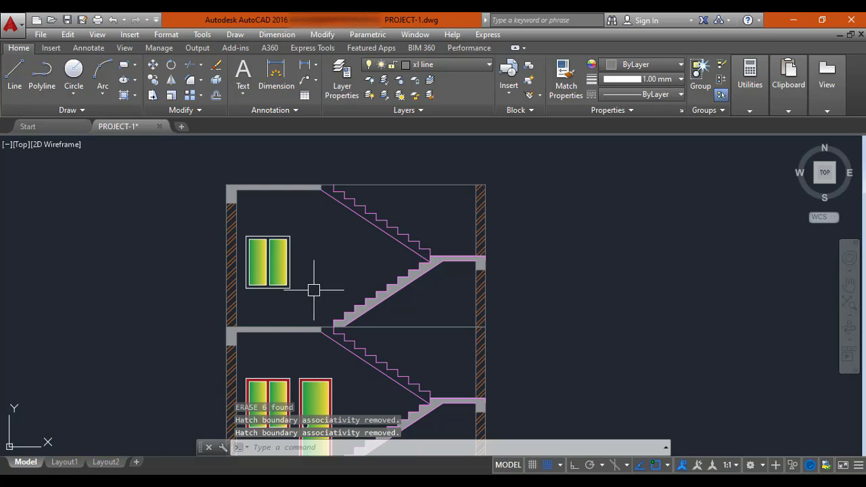
Step: Inspect the hatch settings of the lower storey's window frame and compare it with the upper storey's window
{"action": "middle_click_drag", "start_coordinate": [293, 311], "coordinate": [269, 261]}
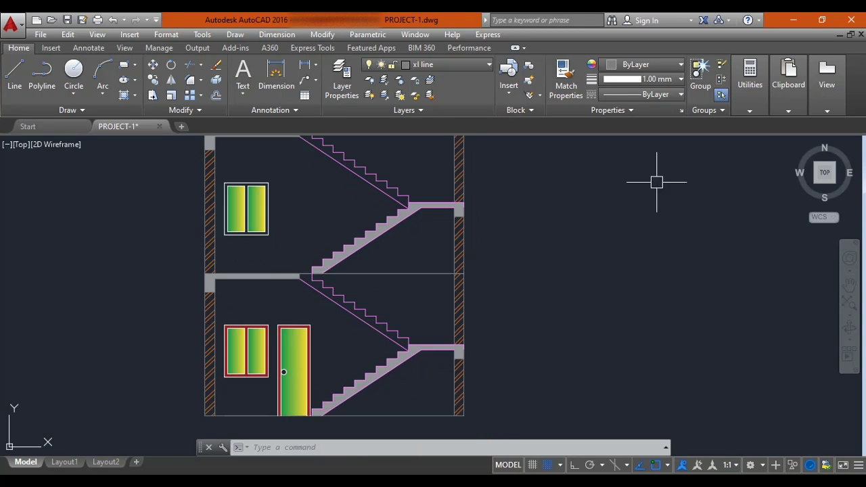
{"action": "middle_click_drag", "start_coordinate": [584, 189], "coordinate": [601, 245]}
{"action": "middle_click_drag", "start_coordinate": [509, 273], "coordinate": [512, 210]}
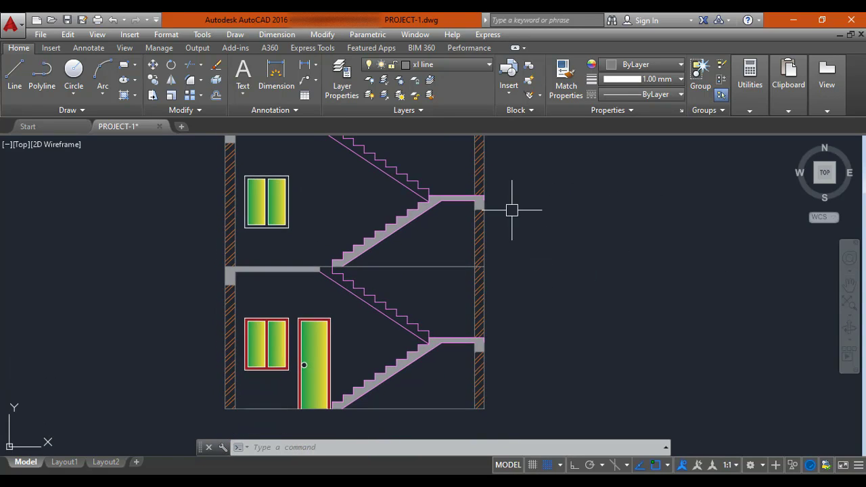
{"action": "scroll", "coordinate": [303, 295], "scroll_direction": "up", "scroll_amount": 8}
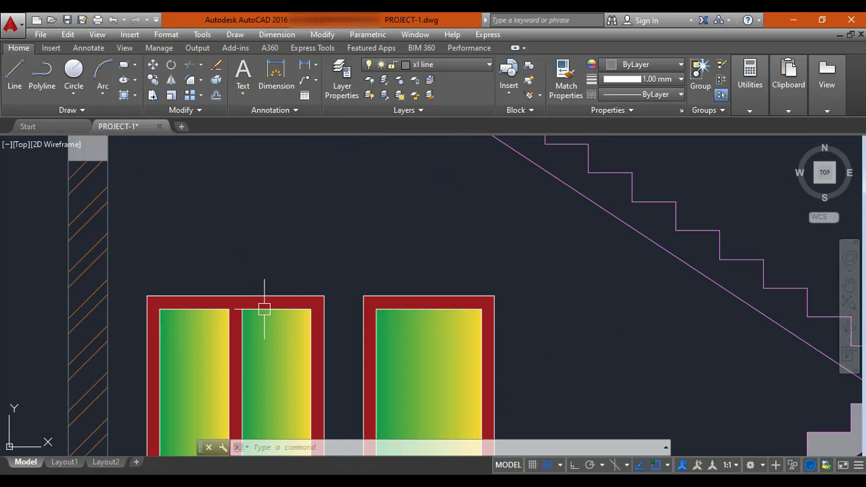
{"action": "left_click", "coordinate": [264, 301]}
{"action": "scroll", "coordinate": [271, 309], "scroll_direction": "down", "scroll_amount": 6}
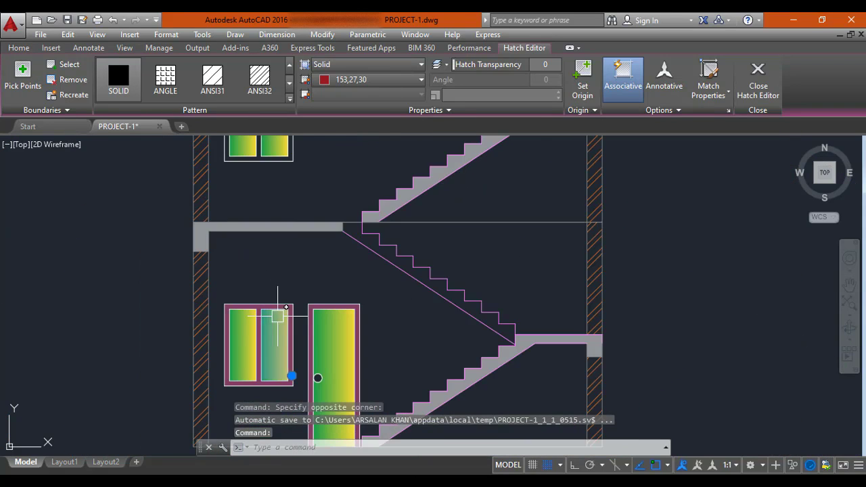
{"action": "key", "text": "Escape"}
{"action": "middle_click_drag", "start_coordinate": [257, 167], "coordinate": [264, 223]}
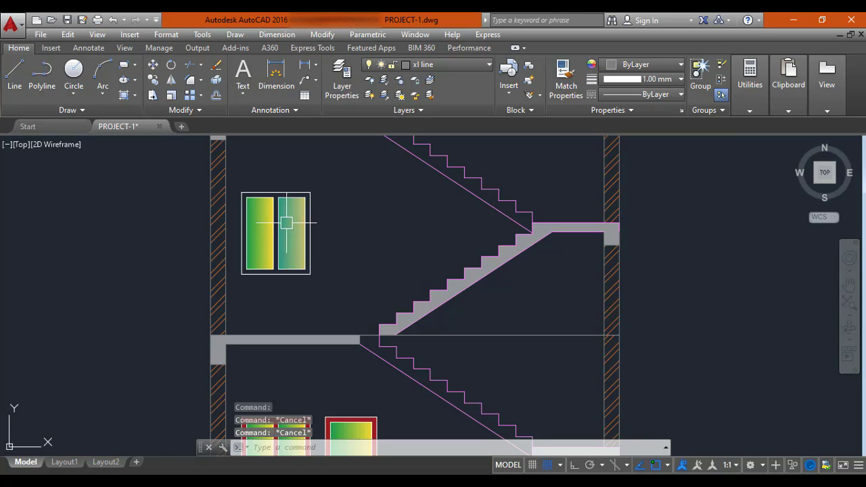
Step: Hatch the upper storey's window frame with a solid fill in the dark red colour 153,27,30
{"action": "type", "text": "h"}
{"action": "key", "text": "Return"}
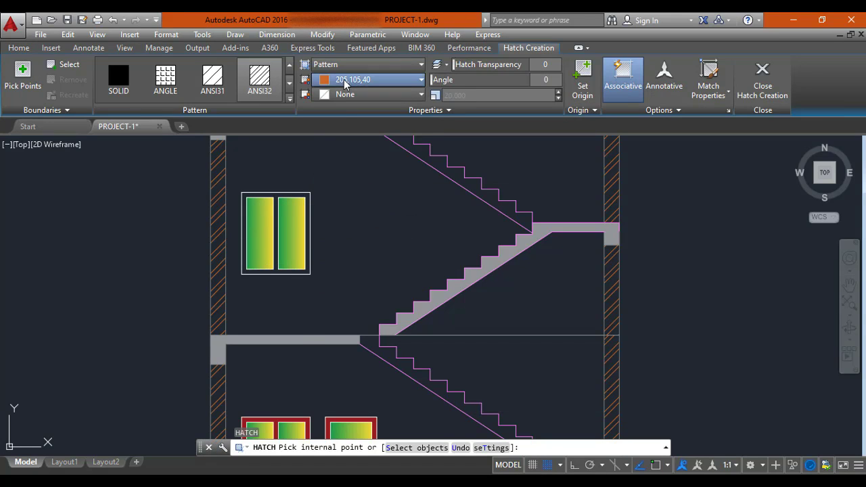
{"action": "left_click", "coordinate": [368, 79]}
{"action": "left_click", "coordinate": [359, 146]}
{"action": "scroll", "coordinate": [290, 203], "scroll_direction": "up", "scroll_amount": 2}
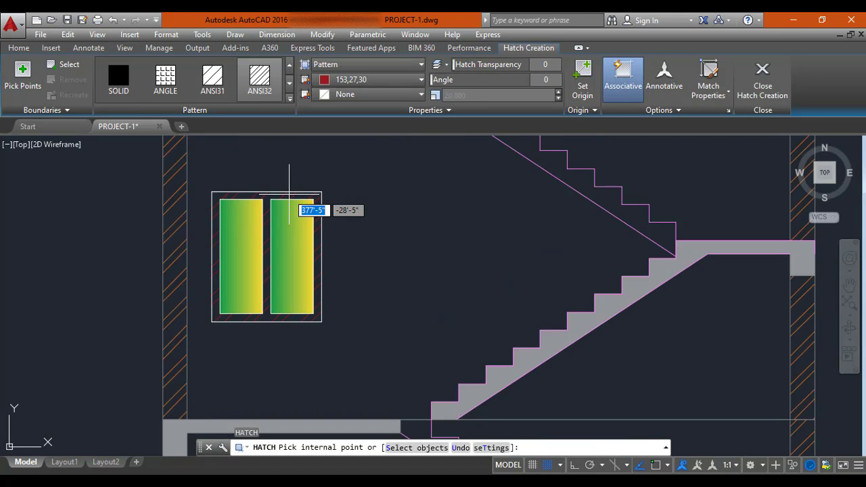
{"action": "left_click", "coordinate": [338, 65]}
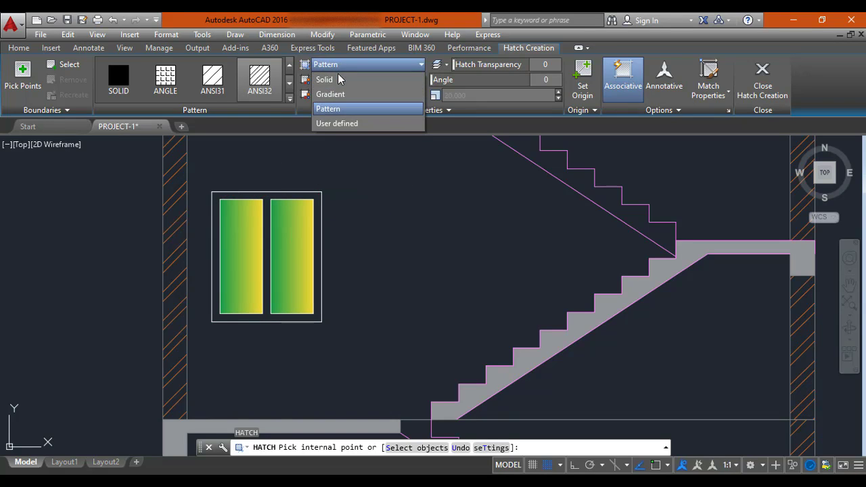
{"action": "left_click", "coordinate": [334, 82]}
{"action": "left_click", "coordinate": [278, 195]}
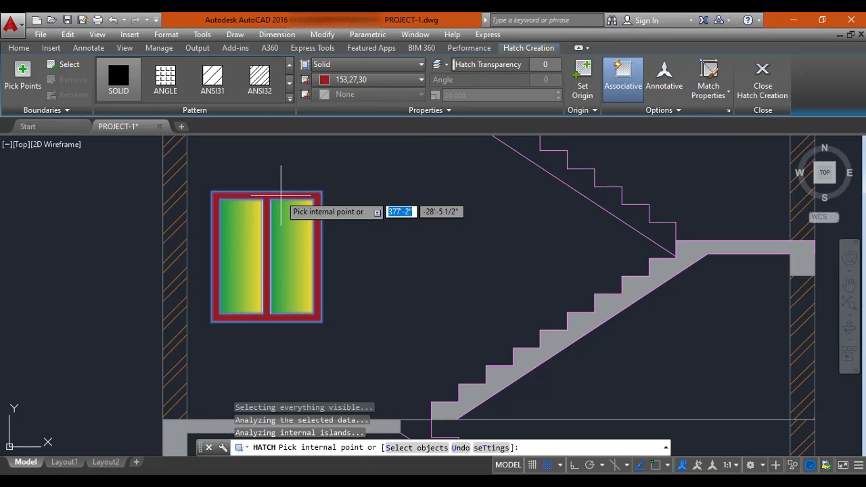
{"action": "key", "text": "Escape"}
Step: Review the two stacked section storeys and check them against the terrace floor plan with its A-A cutting line
{"action": "scroll", "coordinate": [405, 230], "scroll_direction": "down", "scroll_amount": 4}
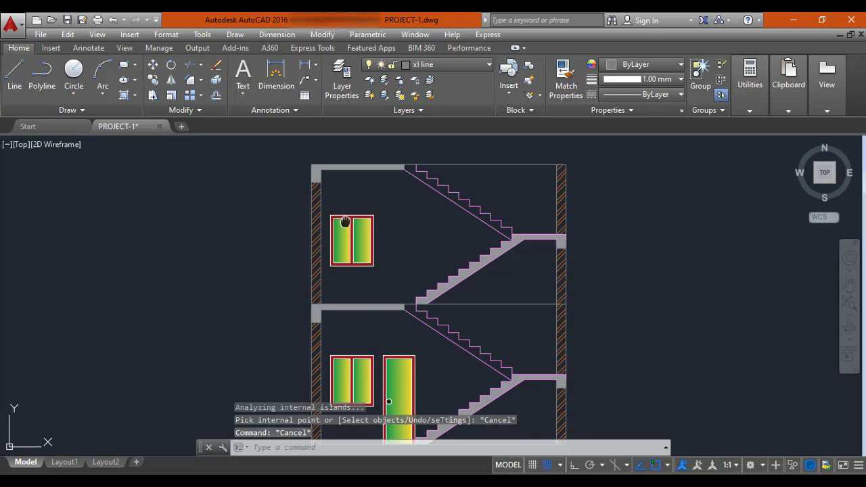
{"action": "middle_click_drag", "start_coordinate": [345, 222], "coordinate": [313, 197]}
{"action": "scroll", "coordinate": [316, 199], "scroll_direction": "down", "scroll_amount": 2}
{"action": "middle_click_drag", "start_coordinate": [346, 250], "coordinate": [340, 274]}
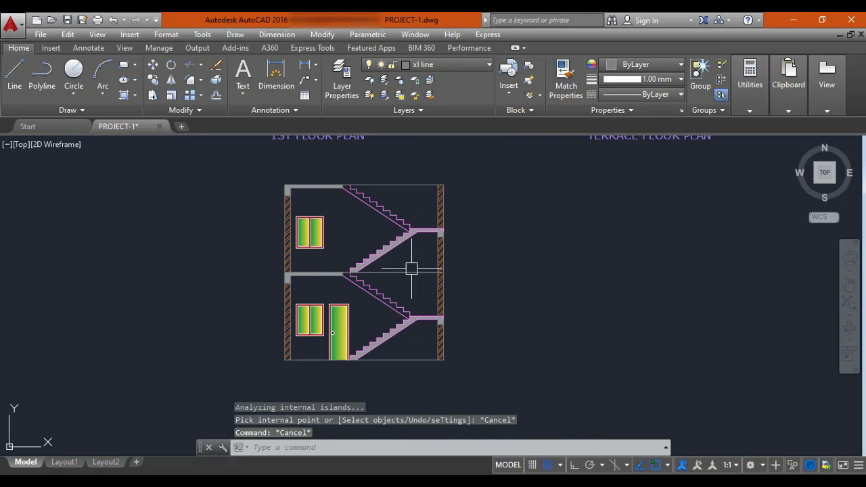
{"action": "middle_click_drag", "start_coordinate": [442, 268], "coordinate": [466, 286]}
{"action": "scroll", "coordinate": [409, 288], "scroll_direction": "up", "scroll_amount": 2}
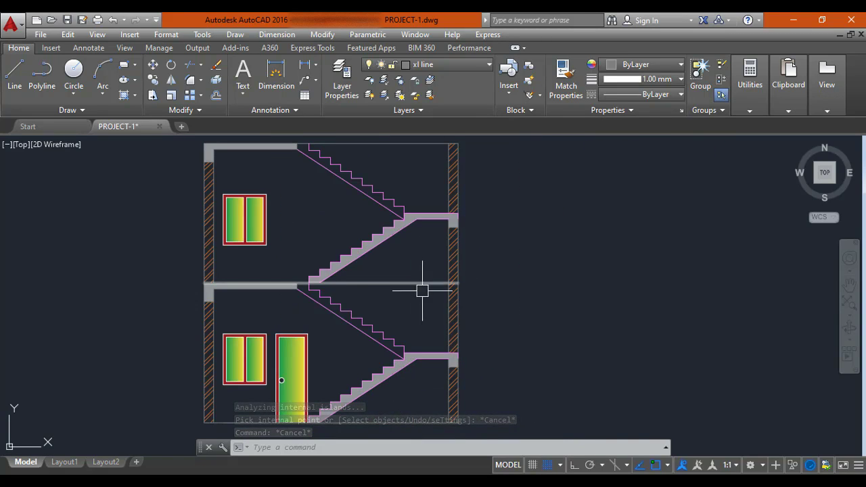
{"action": "scroll", "coordinate": [422, 291], "scroll_direction": "down", "scroll_amount": 3}
{"action": "scroll", "coordinate": [437, 270], "scroll_direction": "up", "scroll_amount": 2}
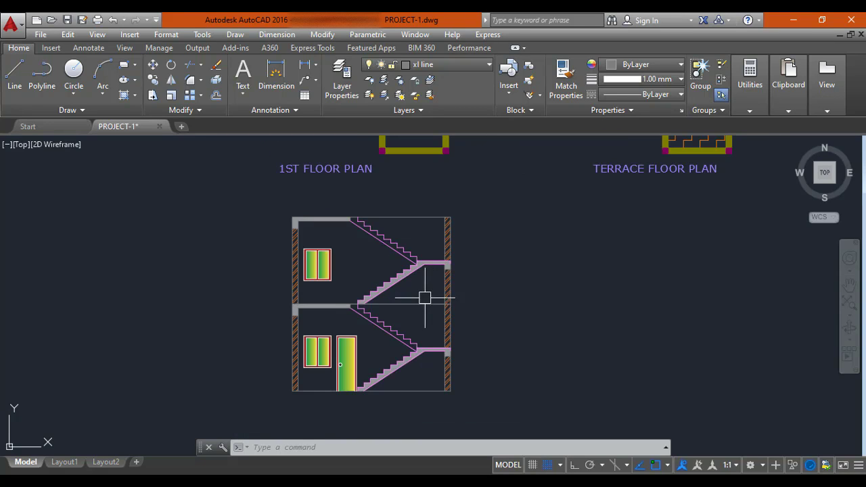
{"action": "scroll", "coordinate": [427, 298], "scroll_direction": "down", "scroll_amount": 2}
{"action": "mouse_move", "coordinate": [547, 250]}
{"action": "middle_mouse_down"}
{"action": "mouse_move", "coordinate": [442, 350]}
{"action": "mouse_move", "coordinate": [429, 396]}
{"action": "middle_mouse_up"}
{"action": "scroll", "coordinate": [470, 220], "scroll_direction": "up", "scroll_amount": 2}
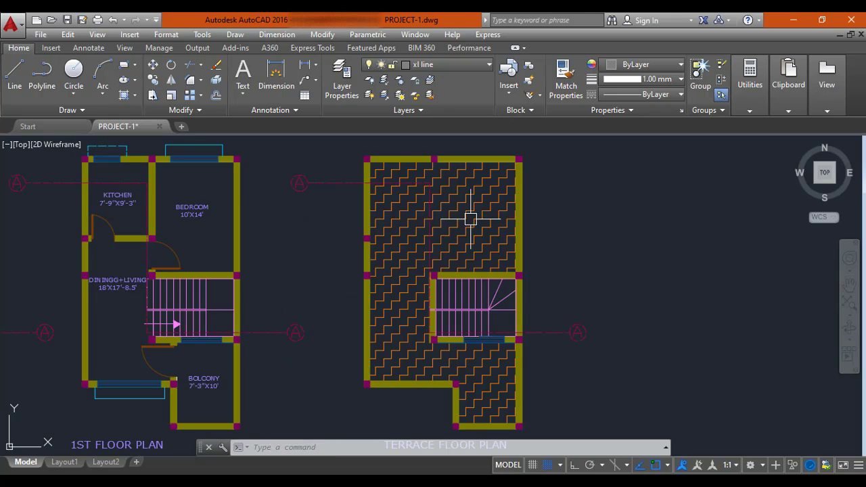
{"action": "scroll", "coordinate": [490, 257], "scroll_direction": "down", "scroll_amount": 2}
{"action": "middle_click_drag", "start_coordinate": [462, 328], "coordinate": [428, 302]}
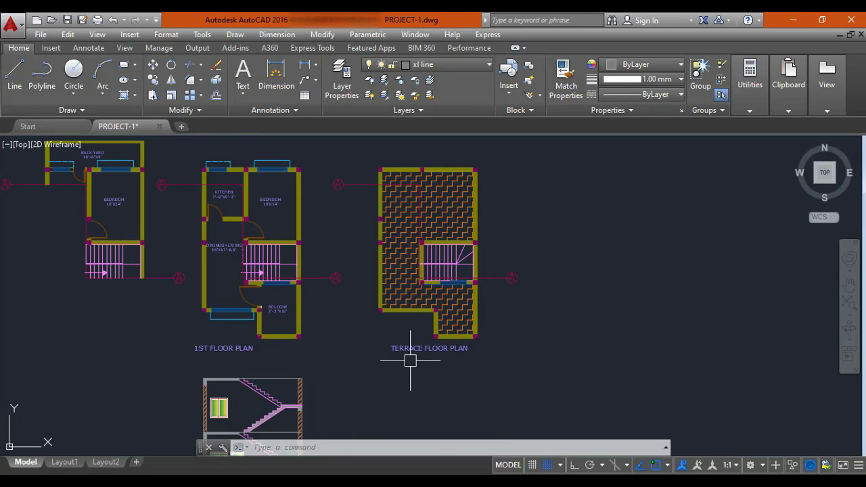
Step: Examine the finished reference Section A-A, especially its terrace parapet, stair cabin and mumty levels
{"action": "mouse_move", "coordinate": [446, 348]}
{"action": "middle_mouse_down"}
{"action": "mouse_move", "coordinate": [449, 285]}
{"action": "mouse_move", "coordinate": [410, 344]}
{"action": "mouse_move", "coordinate": [406, 293]}
{"action": "mouse_move", "coordinate": [409, 310]}
{"action": "mouse_move", "coordinate": [666, 274]}
{"action": "middle_mouse_up"}
{"action": "scroll", "coordinate": [408, 311], "scroll_direction": "down", "scroll_amount": 5}
{"action": "scroll", "coordinate": [309, 300], "scroll_direction": "up", "scroll_amount": 5}
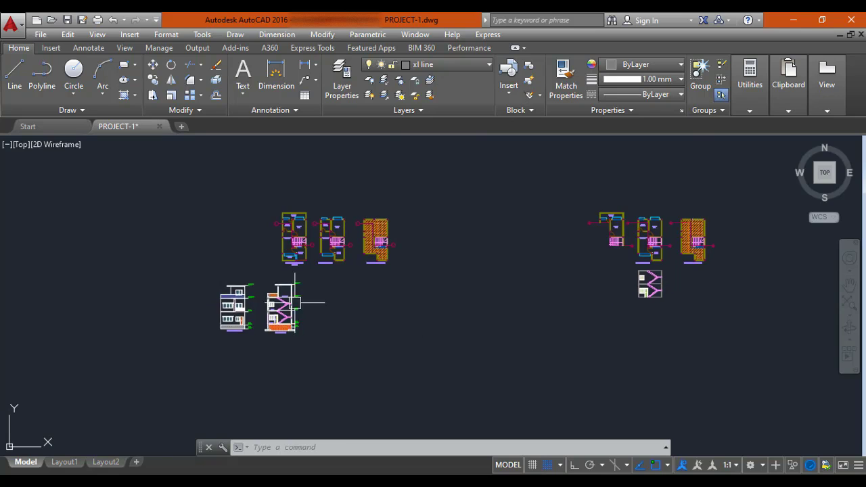
{"action": "scroll", "coordinate": [329, 291], "scroll_direction": "up", "scroll_amount": 4}
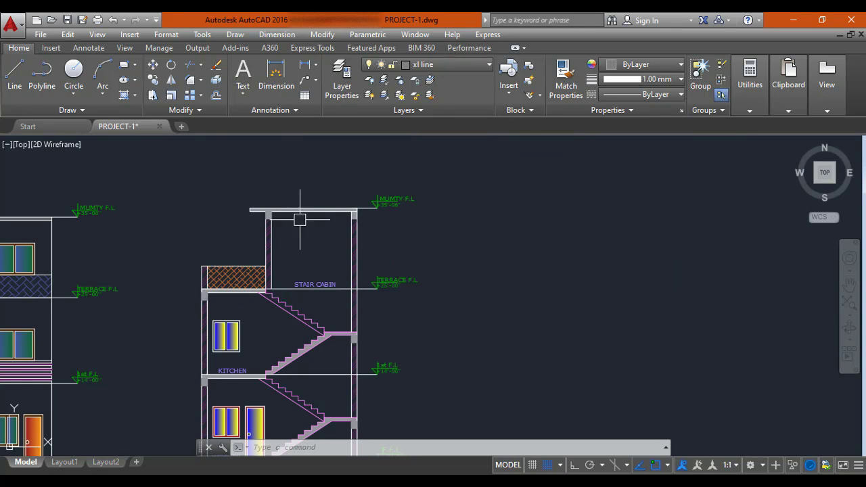
{"action": "scroll", "coordinate": [224, 289], "scroll_direction": "up", "scroll_amount": 2}
{"action": "scroll", "coordinate": [231, 265], "scroll_direction": "down", "scroll_amount": 2}
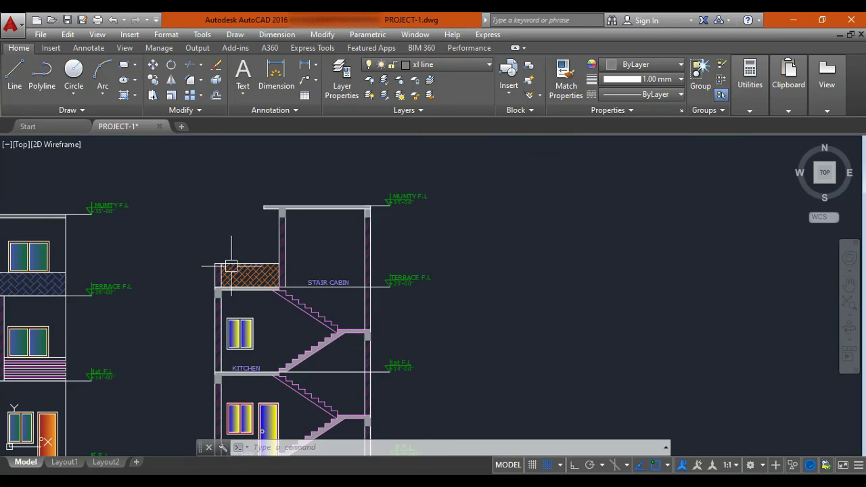
{"action": "scroll", "coordinate": [232, 279], "scroll_direction": "down", "scroll_amount": 2}
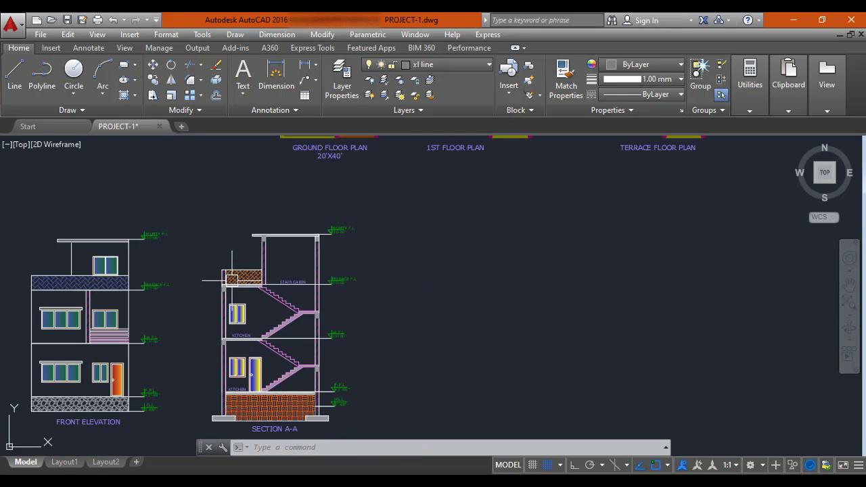
{"action": "scroll", "coordinate": [243, 318], "scroll_direction": "up", "scroll_amount": 3}
{"action": "scroll", "coordinate": [247, 336], "scroll_direction": "down", "scroll_amount": 1}
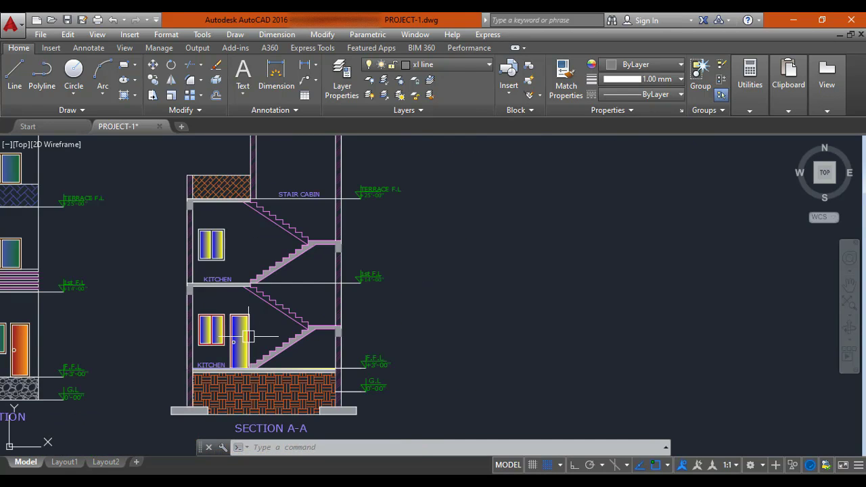
{"action": "scroll", "coordinate": [224, 266], "scroll_direction": "down", "scroll_amount": 3}
{"action": "scroll", "coordinate": [379, 291], "scroll_direction": "down", "scroll_amount": 4}
{"action": "middle_click_drag", "start_coordinate": [498, 277], "coordinate": [325, 270]}
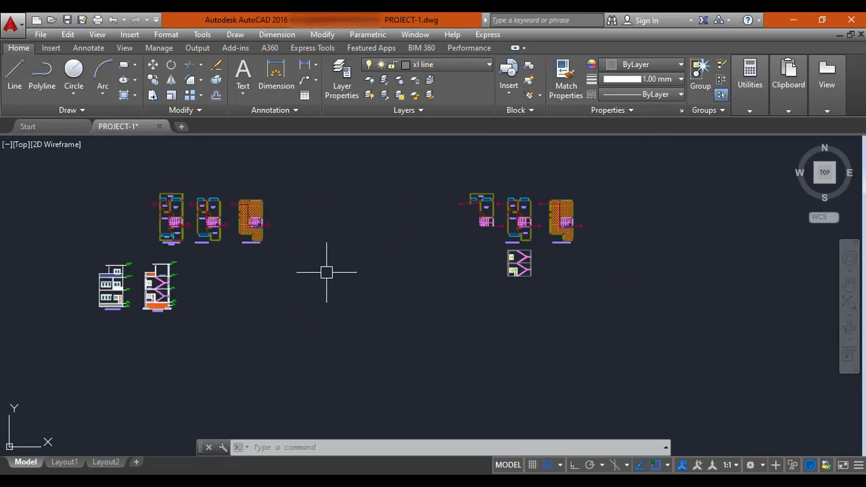
{"action": "scroll", "coordinate": [432, 272], "scroll_direction": "up", "scroll_amount": 4}
{"action": "middle_click_drag", "start_coordinate": [504, 274], "coordinate": [192, 268]}
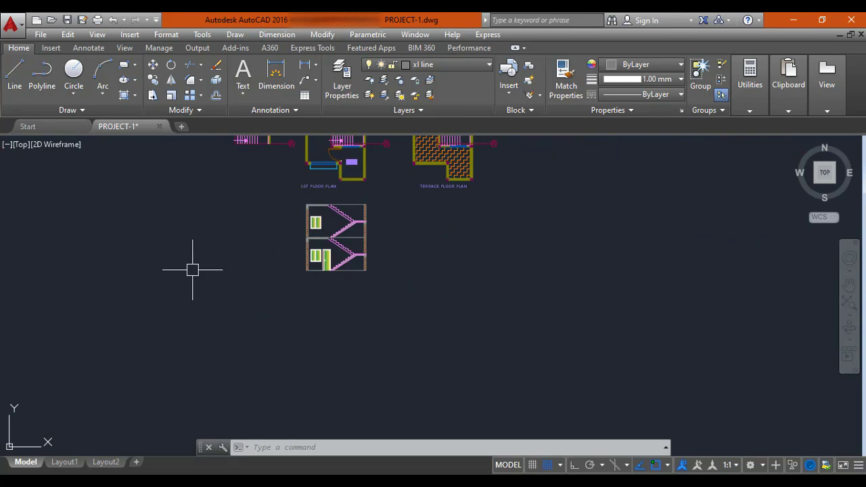
{"action": "left_click", "coordinate": [377, 226]}
{"action": "key", "text": "Escape"}
{"action": "middle_click_drag", "start_coordinate": [406, 286], "coordinate": [330, 330]}
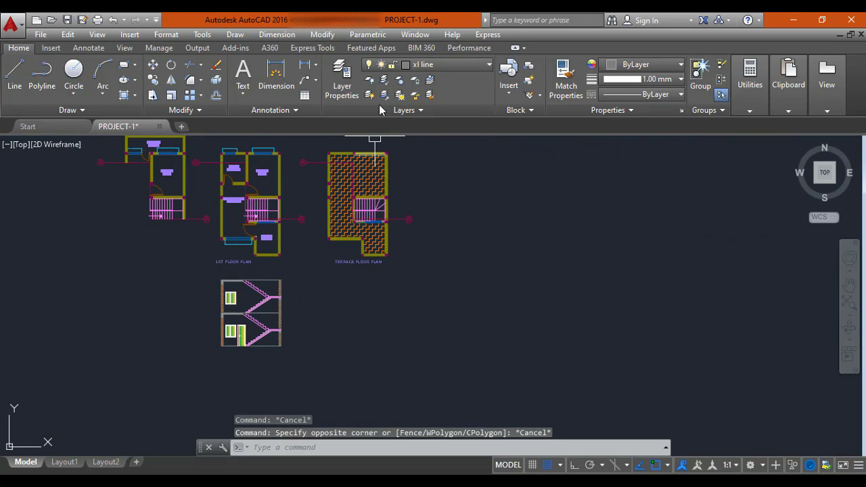
{"action": "left_click", "coordinate": [435, 65]}
{"action": "scroll", "coordinate": [441, 261], "scroll_direction": "up", "scroll_amount": 1}
{"action": "left_click", "coordinate": [435, 308]}
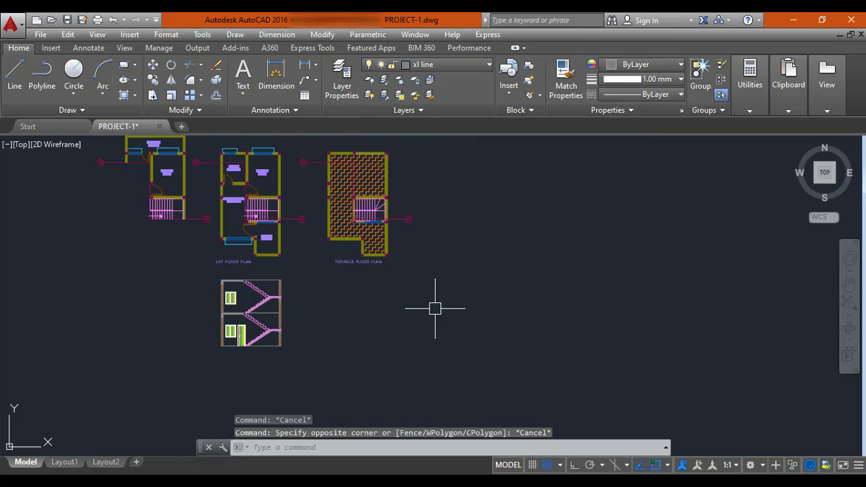
{"action": "key", "text": "Escape"}
Step: Draw vertical construction lines through the outer and inner faces of the terrace floor plan's left outer wall
{"action": "type", "text": "XL"}
{"action": "key", "text": "Return"}
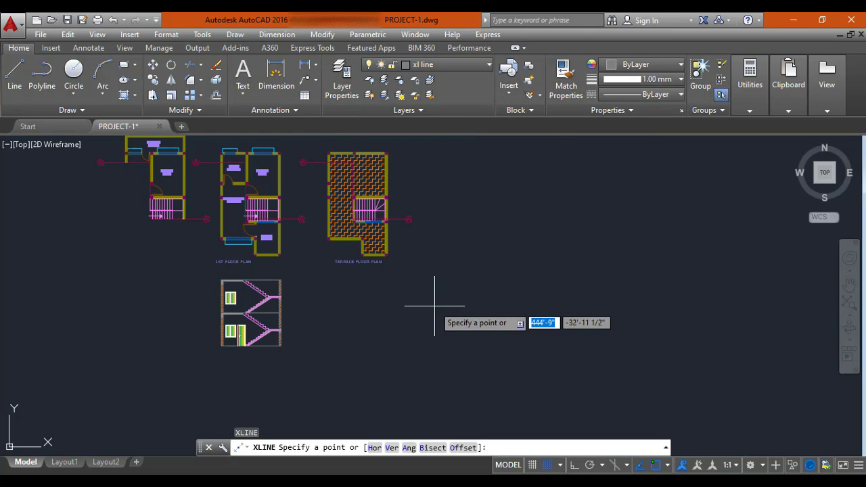
{"action": "type", "text": "V"}
{"action": "key", "text": "Return"}
{"action": "middle_click_drag", "start_coordinate": [412, 284], "coordinate": [396, 287]}
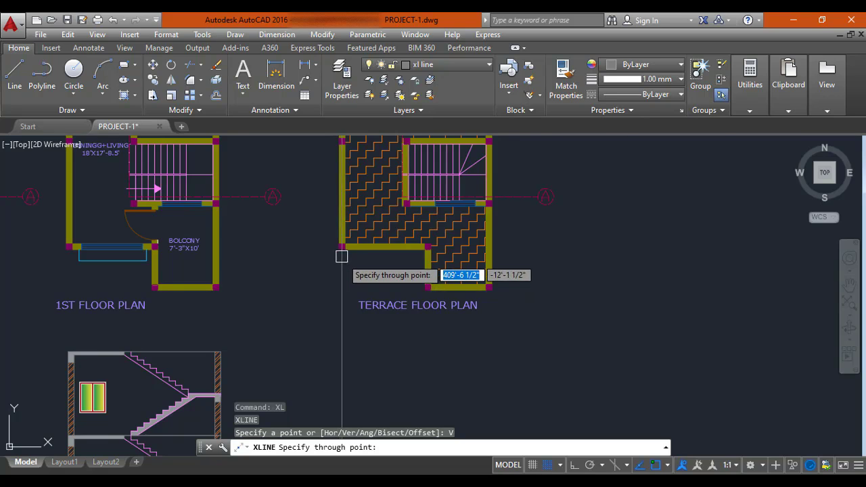
{"action": "scroll", "coordinate": [337, 263], "scroll_direction": "up", "scroll_amount": 4}
{"action": "scroll", "coordinate": [334, 247], "scroll_direction": "down", "scroll_amount": 2}
{"action": "middle_click_drag", "start_coordinate": [334, 247], "coordinate": [338, 335]}
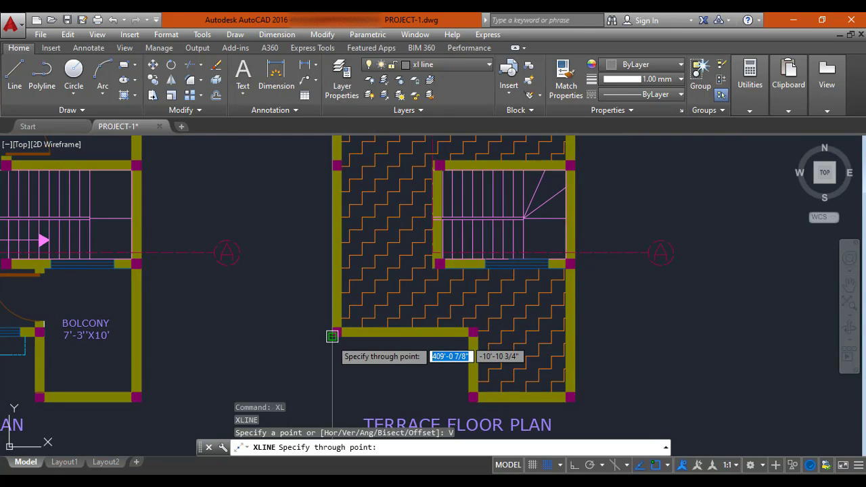
{"action": "scroll", "coordinate": [339, 335], "scroll_direction": "up", "scroll_amount": 2}
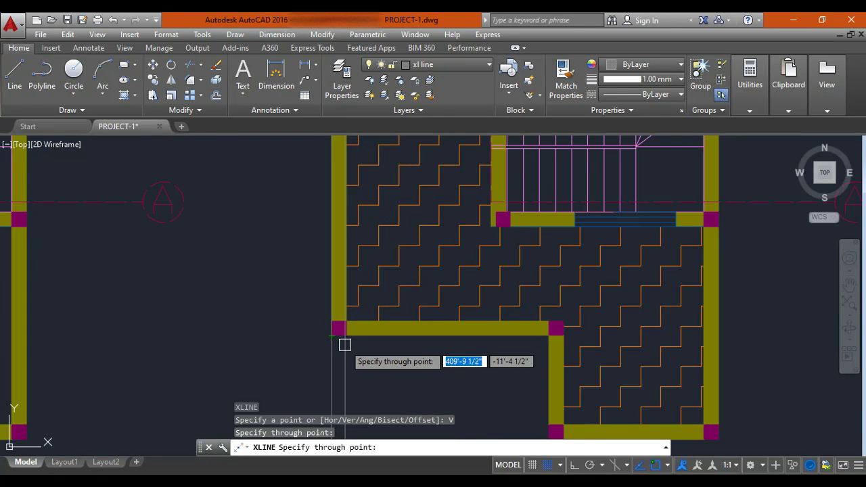
{"action": "left_click", "coordinate": [345, 332]}
Step: Add vertical construction lines through both faces of the stair cabin's left wall in the terrace floor plan
{"action": "scroll", "coordinate": [404, 370], "scroll_direction": "down", "scroll_amount": 2}
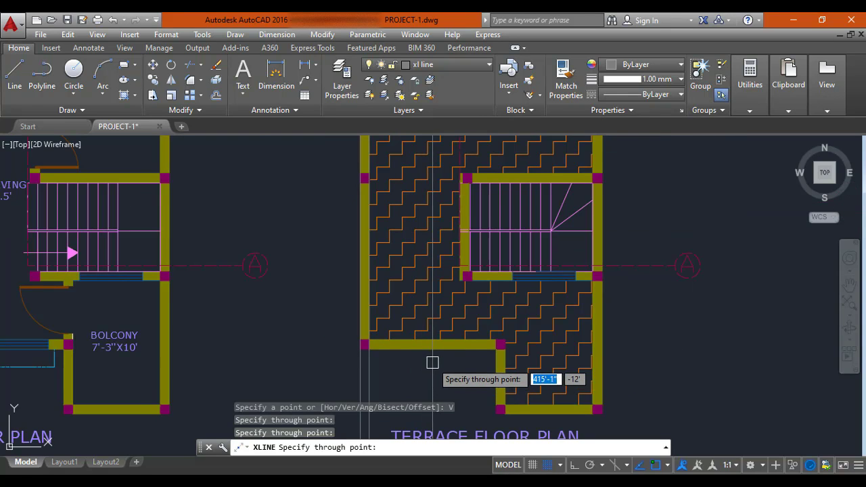
{"action": "scroll", "coordinate": [426, 358], "scroll_direction": "down", "scroll_amount": 3}
{"action": "scroll", "coordinate": [359, 220], "scroll_direction": "up", "scroll_amount": 5}
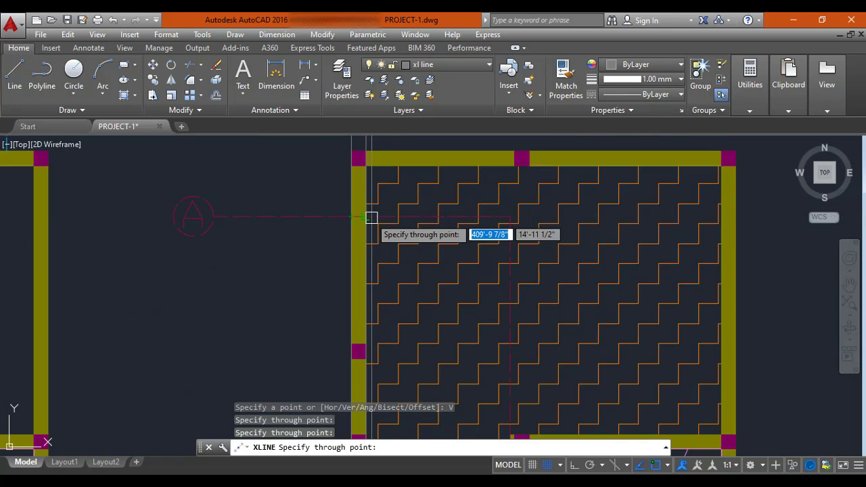
{"action": "scroll", "coordinate": [389, 257], "scroll_direction": "down", "scroll_amount": 3}
{"action": "scroll", "coordinate": [406, 284], "scroll_direction": "up", "scroll_amount": 5}
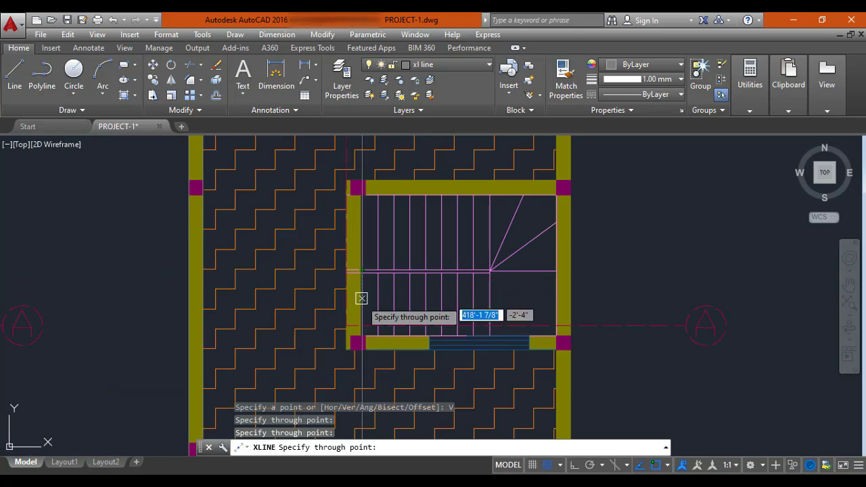
{"action": "scroll", "coordinate": [330, 225], "scroll_direction": "up", "scroll_amount": 4}
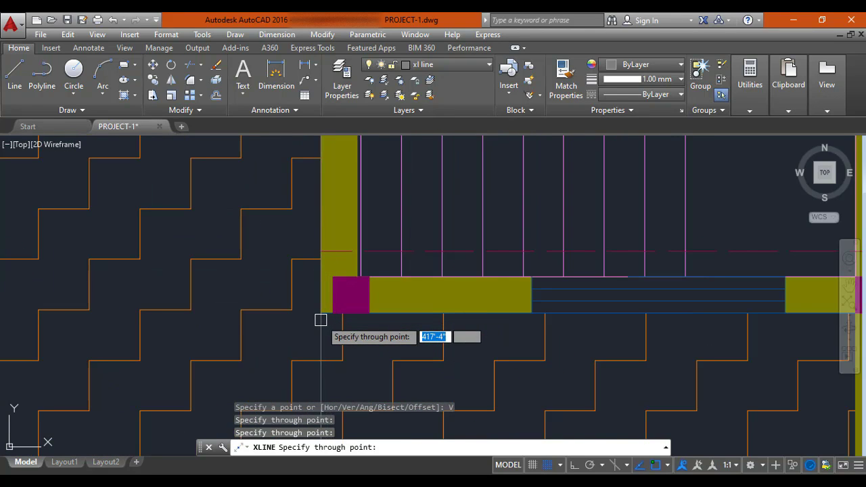
{"action": "scroll", "coordinate": [321, 318], "scroll_direction": "down", "scroll_amount": 5}
{"action": "scroll", "coordinate": [322, 319], "scroll_direction": "up", "scroll_amount": 3}
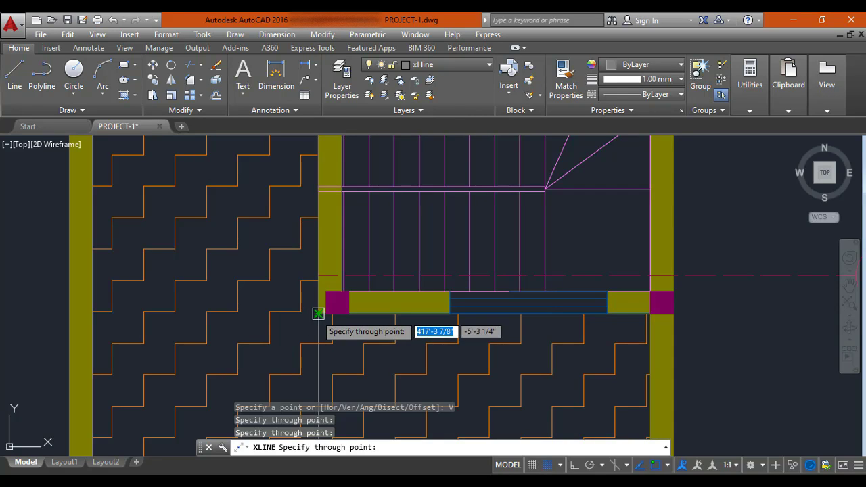
{"action": "scroll", "coordinate": [321, 286], "scroll_direction": "up", "scroll_amount": 4}
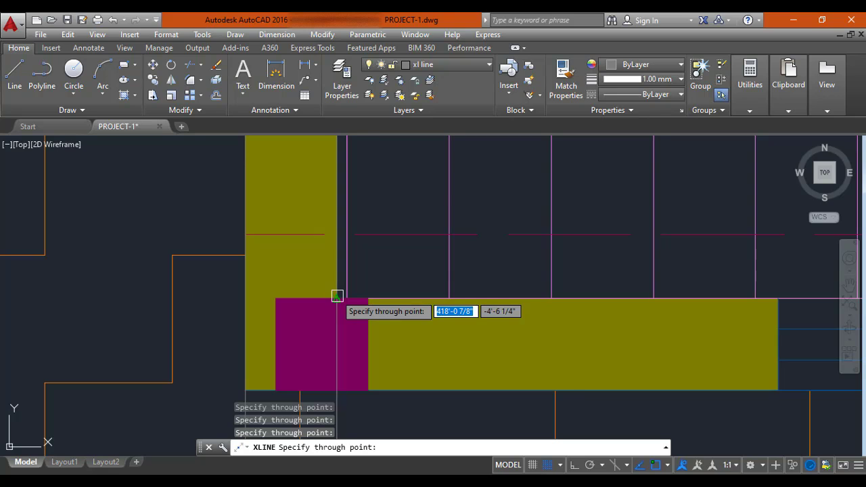
Step: Add vertical construction lines through both faces of the terrace plan's right outer wall and end the construction line command
{"action": "scroll", "coordinate": [337, 296], "scroll_direction": "down", "scroll_amount": 4}
{"action": "middle_click_drag", "start_coordinate": [548, 292], "coordinate": [315, 293]}
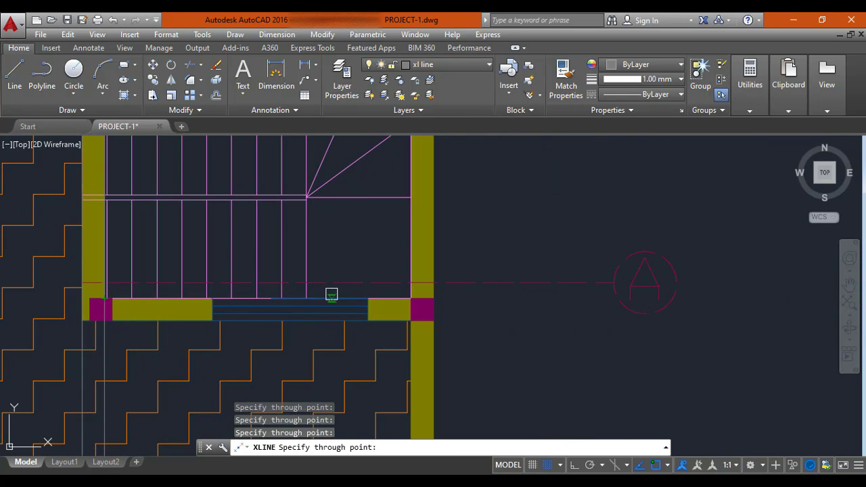
{"action": "scroll", "coordinate": [408, 296], "scroll_direction": "up", "scroll_amount": 2}
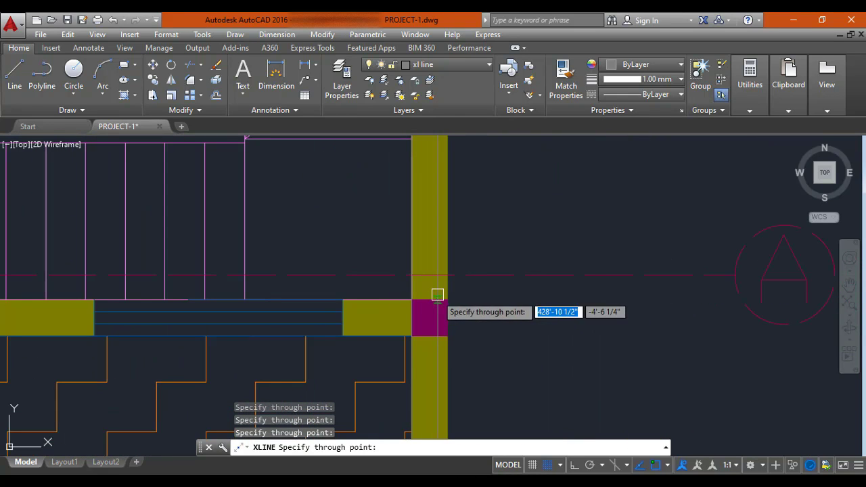
{"action": "scroll", "coordinate": [473, 298], "scroll_direction": "down", "scroll_amount": 4}
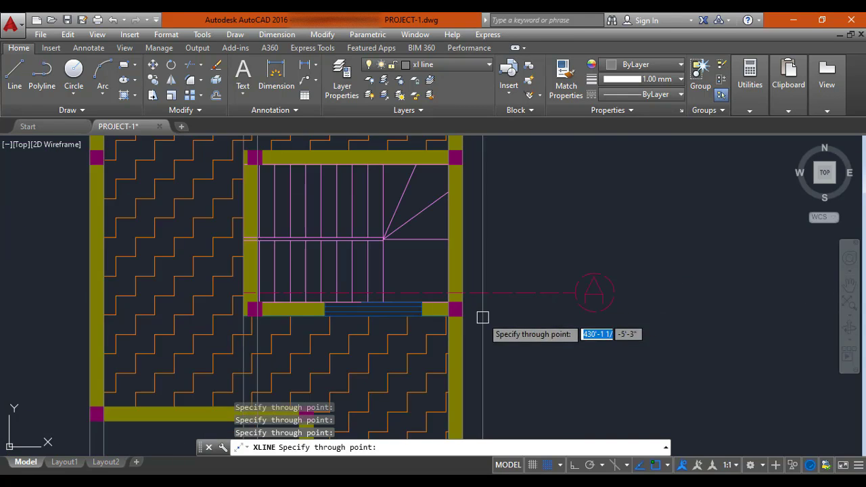
{"action": "key", "text": "Escape"}
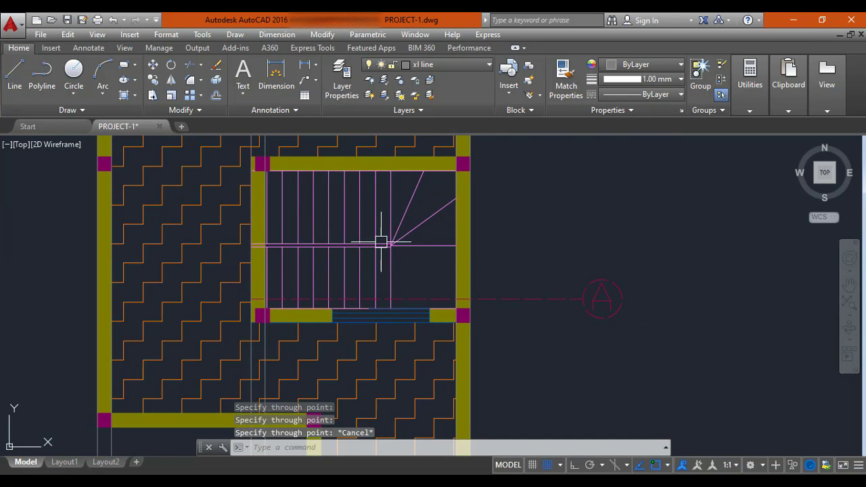
{"action": "scroll", "coordinate": [381, 242], "scroll_direction": "down", "scroll_amount": 6}
{"action": "scroll", "coordinate": [290, 291], "scroll_direction": "up", "scroll_amount": 6}
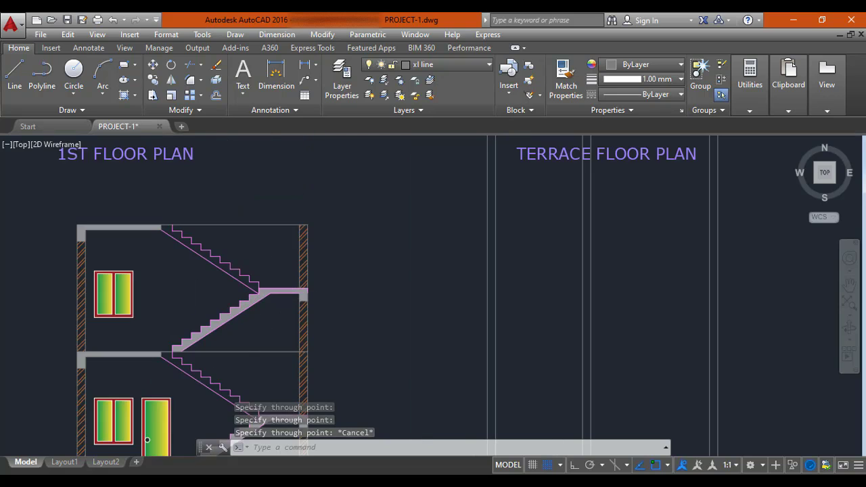
{"action": "scroll", "coordinate": [331, 237], "scroll_direction": "down", "scroll_amount": 2}
{"action": "scroll", "coordinate": [257, 325], "scroll_direction": "up", "scroll_amount": 4}
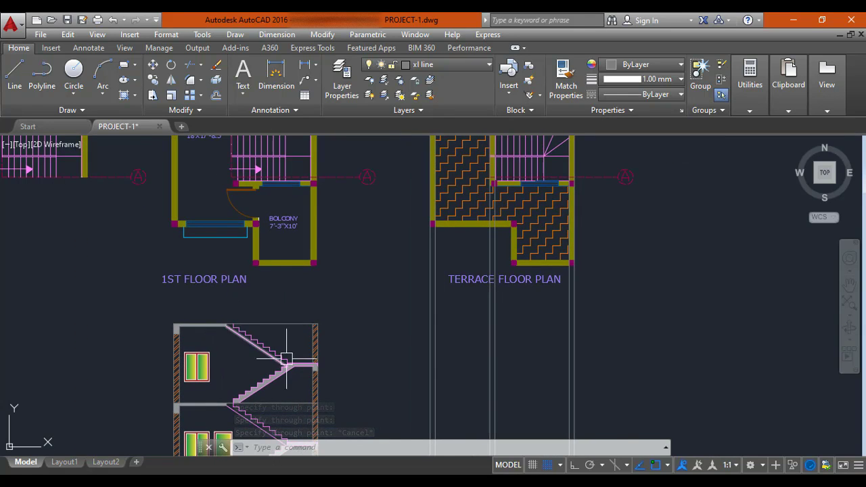
Step: Compare the stairs and walls in the floor plans and two-storey section with the reference section's terrace and stair cabin levels
{"action": "scroll", "coordinate": [287, 358], "scroll_direction": "up", "scroll_amount": 4}
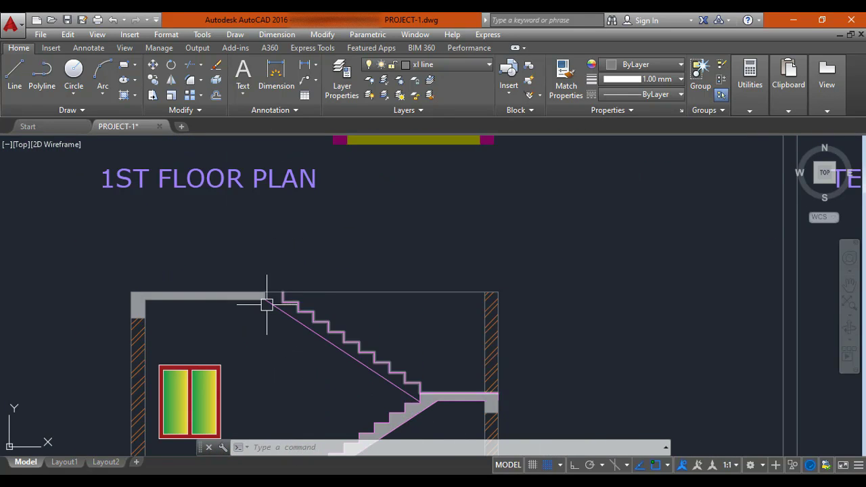
{"action": "scroll", "coordinate": [266, 305], "scroll_direction": "down", "scroll_amount": 3}
{"action": "scroll", "coordinate": [433, 203], "scroll_direction": "up", "scroll_amount": 6}
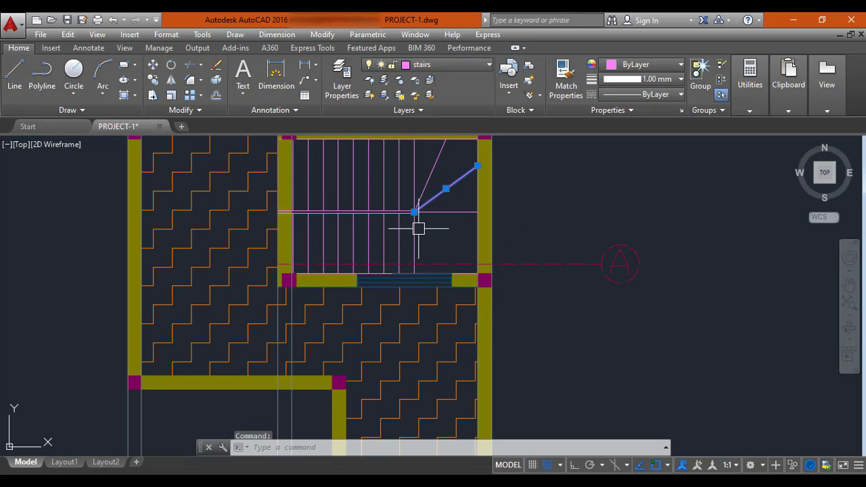
{"action": "key", "text": "Escape"}
{"action": "key", "text": "Escape"}
{"action": "scroll", "coordinate": [400, 234], "scroll_direction": "down", "scroll_amount": 3}
{"action": "scroll", "coordinate": [352, 229], "scroll_direction": "up", "scroll_amount": 4}
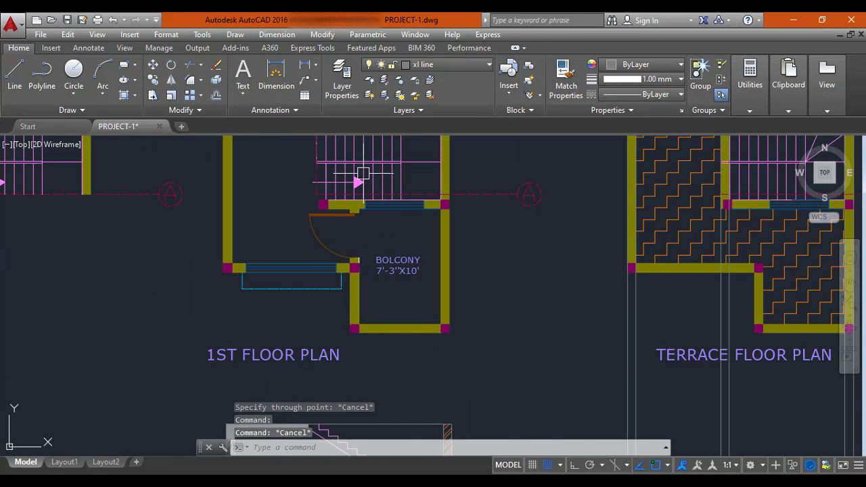
{"action": "scroll", "coordinate": [362, 271], "scroll_direction": "down", "scroll_amount": 5}
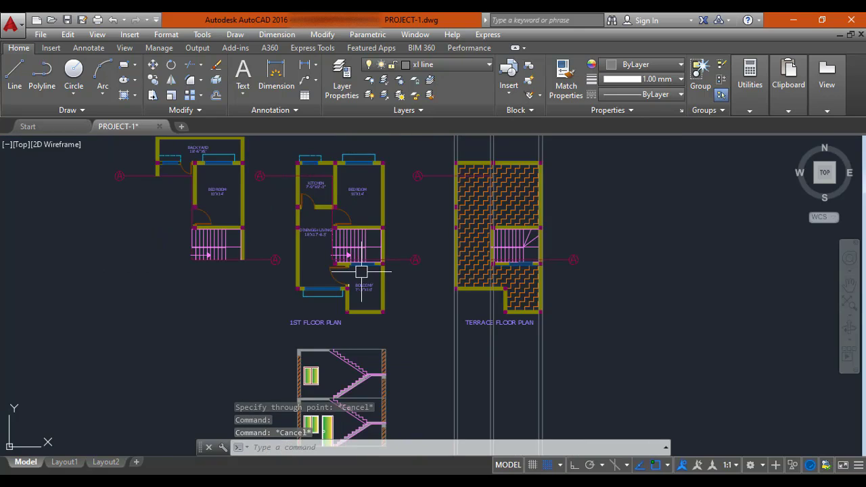
{"action": "mouse_move", "coordinate": [362, 272]}
{"action": "middle_mouse_down"}
{"action": "mouse_move", "coordinate": [393, 232]}
{"action": "mouse_move", "coordinate": [372, 151]}
{"action": "mouse_move", "coordinate": [385, 271]}
{"action": "middle_mouse_up"}
{"action": "scroll", "coordinate": [357, 287], "scroll_direction": "down", "scroll_amount": 2}
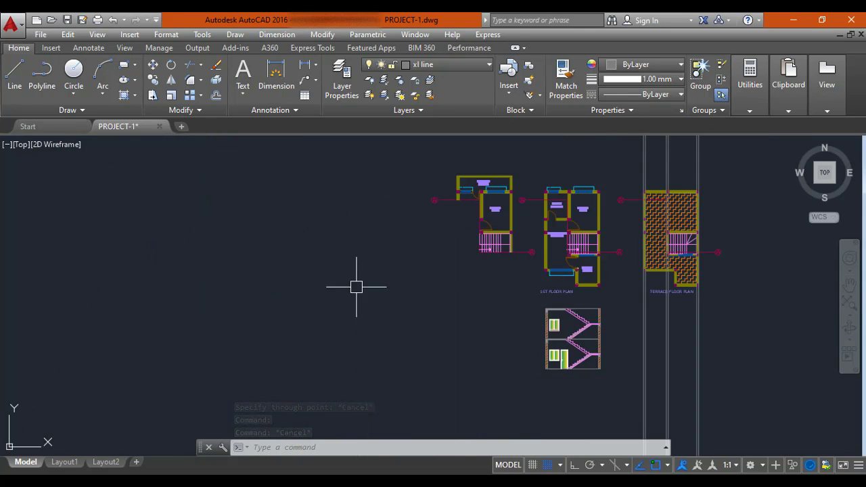
{"action": "scroll", "coordinate": [357, 287], "scroll_direction": "down", "scroll_amount": 5}
{"action": "scroll", "coordinate": [329, 287], "scroll_direction": "up", "scroll_amount": 8}
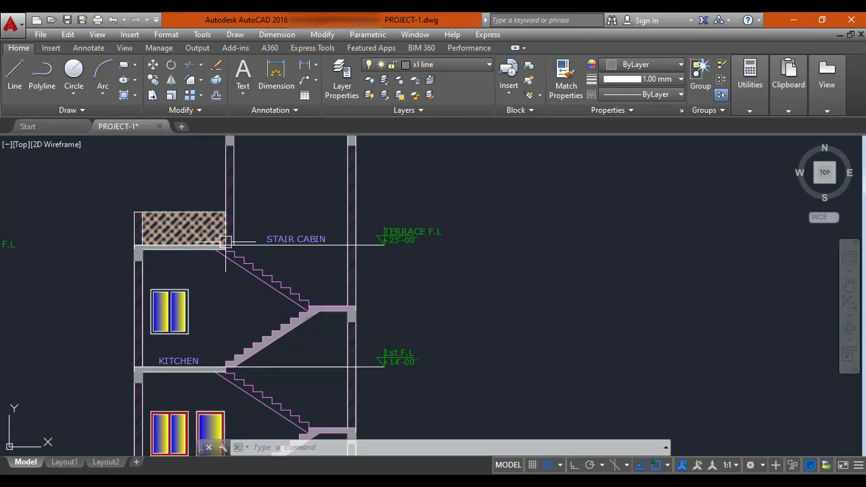
{"action": "mouse_move", "coordinate": [236, 247]}
{"action": "middle_mouse_down"}
{"action": "mouse_move", "coordinate": [253, 273]}
{"action": "mouse_move", "coordinate": [298, 273]}
{"action": "middle_mouse_up"}
{"action": "scroll", "coordinate": [271, 264], "scroll_direction": "down", "scroll_amount": 6}
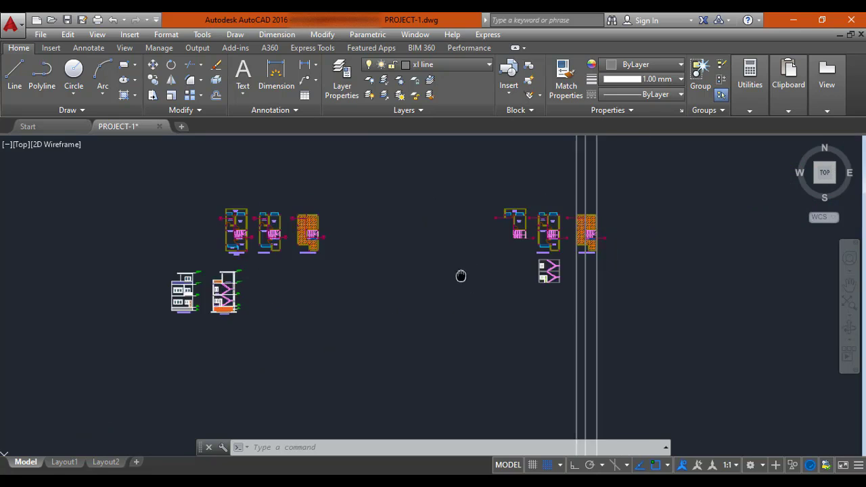
Step: Move the two-storey section so its lower right corner lies on the outer construction line of the terrace plan's right wall
{"action": "scroll", "coordinate": [414, 258], "scroll_direction": "up", "scroll_amount": 6}
{"action": "mouse_move", "coordinate": [469, 277]}
{"action": "middle_mouse_down"}
{"action": "mouse_move", "coordinate": [437, 213]}
{"action": "mouse_move", "coordinate": [402, 253]}
{"action": "mouse_move", "coordinate": [406, 202]}
{"action": "middle_mouse_up"}
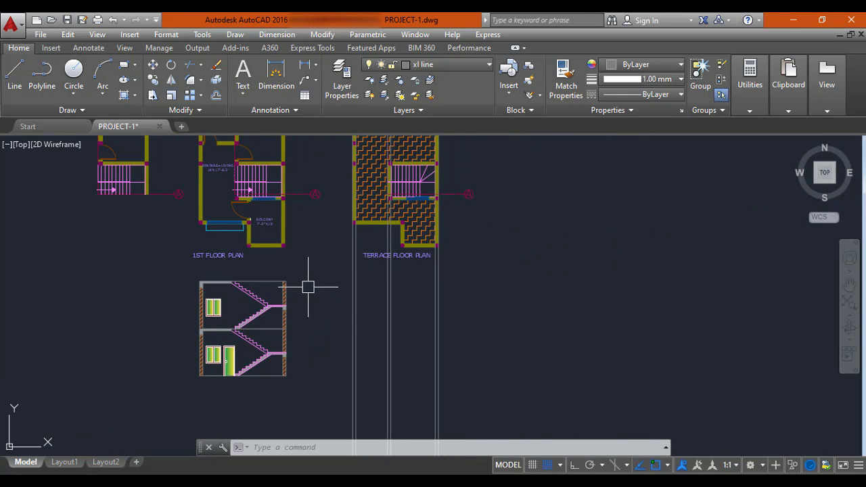
{"action": "left_click", "coordinate": [205, 392]}
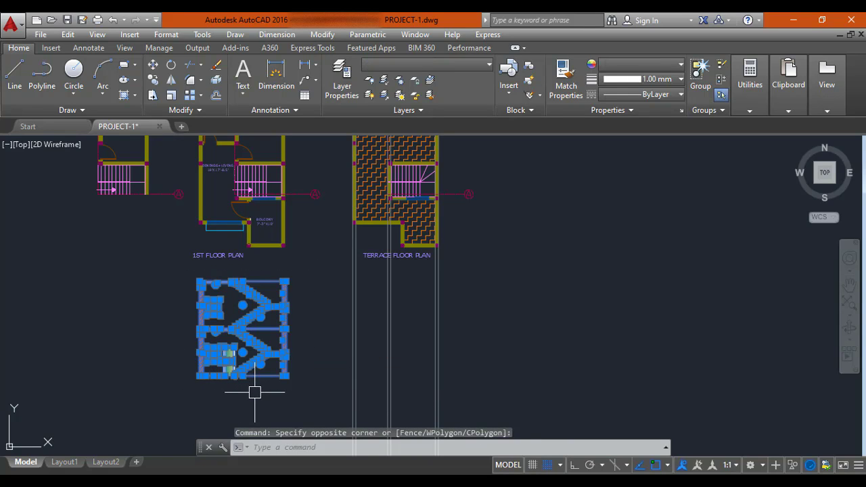
{"action": "key", "text": "Return"}
{"action": "scroll", "coordinate": [290, 395], "scroll_direction": "up", "scroll_amount": 4}
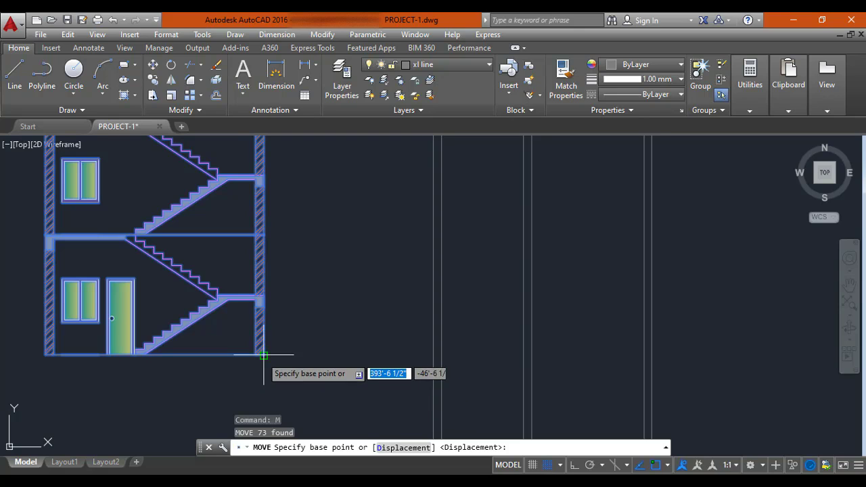
{"action": "left_click", "coordinate": [261, 357]}
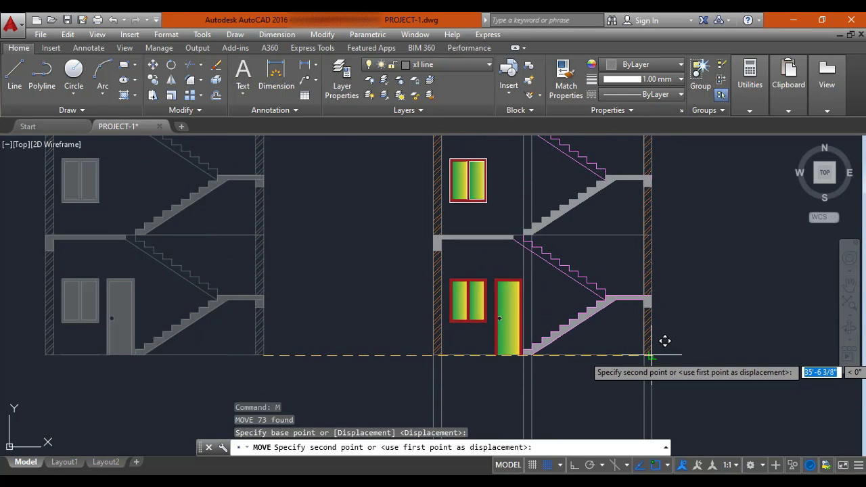
{"action": "left_click", "coordinate": [650, 360]}
{"action": "scroll", "coordinate": [650, 360], "scroll_direction": "down", "scroll_amount": 3}
{"action": "scroll", "coordinate": [474, 359], "scroll_direction": "up", "scroll_amount": 1}
{"action": "key", "text": "Escape"}
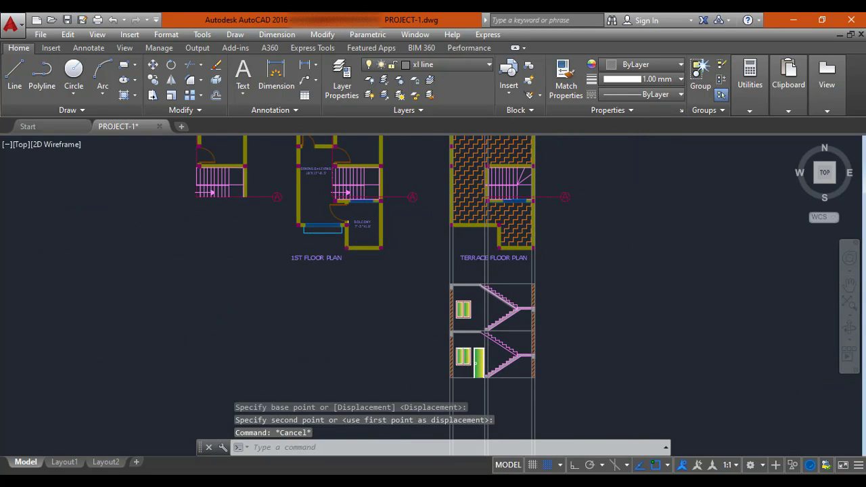
Step: Move the two-storey section straight down along the construction lines with Ortho on, leaving room above it for the terrace level
{"action": "scroll", "coordinate": [373, 324], "scroll_direction": "up", "scroll_amount": 2}
{"action": "middle_click_drag", "start_coordinate": [359, 274], "coordinate": [359, 316]}
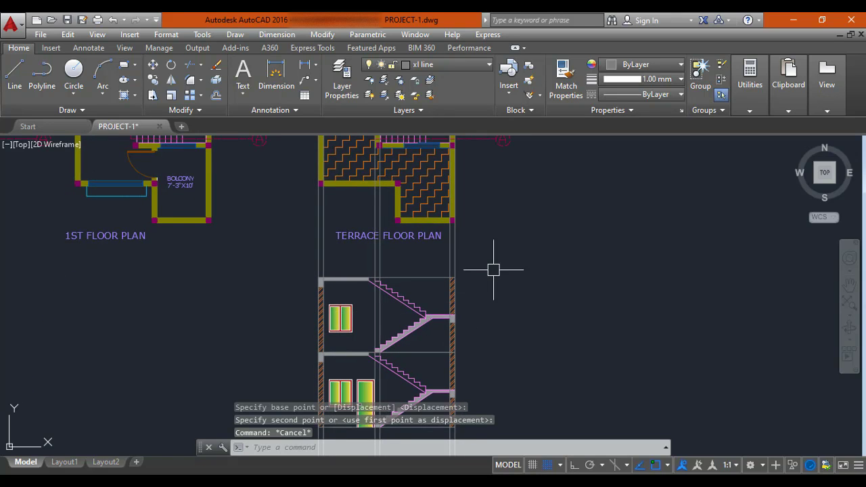
{"action": "scroll", "coordinate": [316, 261], "scroll_direction": "down", "scroll_amount": 1}
{"action": "left_click", "coordinate": [300, 256]}
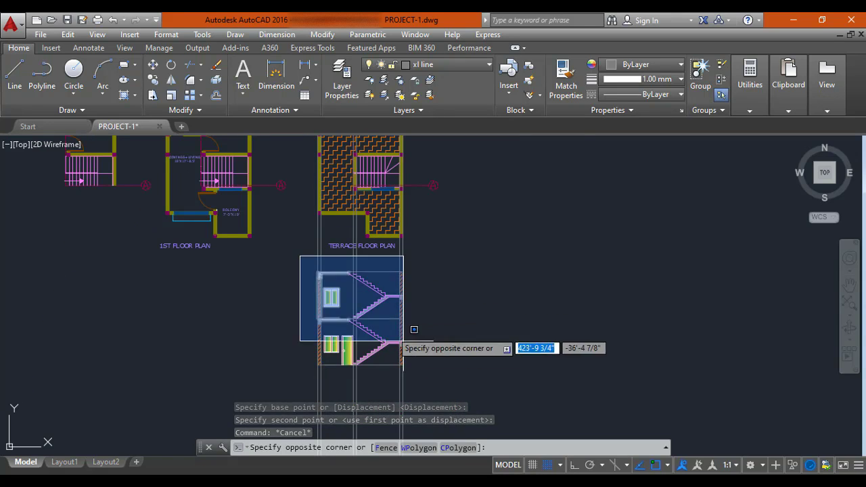
{"action": "left_click", "coordinate": [439, 377]}
{"action": "middle_click_drag", "start_coordinate": [438, 376], "coordinate": [421, 316]}
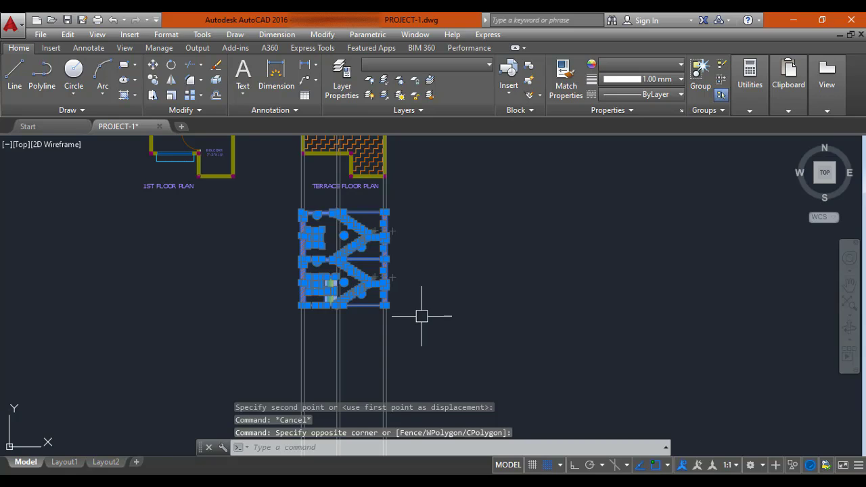
{"action": "type", "text": "M"}
{"action": "key", "text": "Return"}
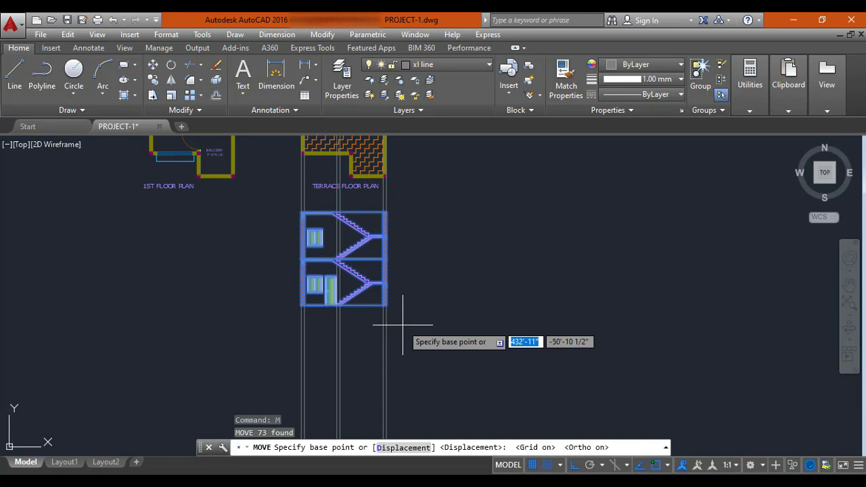
{"action": "key", "text": "F7"}
{"action": "scroll", "coordinate": [379, 301], "scroll_direction": "up", "scroll_amount": 4}
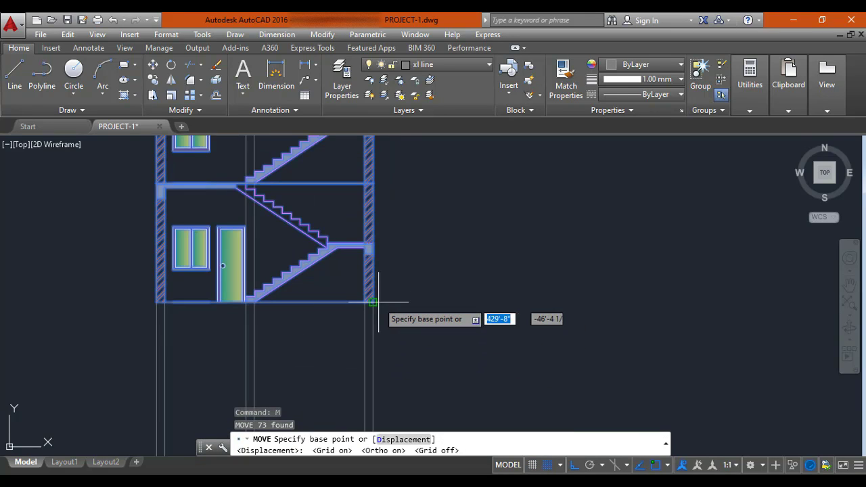
{"action": "left_click", "coordinate": [372, 303]}
{"action": "scroll", "coordinate": [379, 318], "scroll_direction": "down", "scroll_amount": 4}
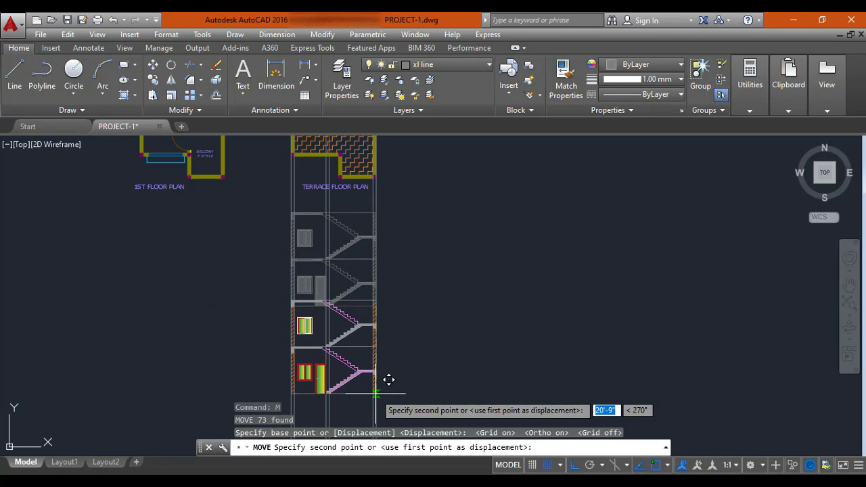
{"action": "scroll", "coordinate": [381, 386], "scroll_direction": "down", "scroll_amount": 2}
{"action": "middle_click_drag", "start_coordinate": [388, 366], "coordinate": [322, 230]}
{"action": "scroll", "coordinate": [367, 276], "scroll_direction": "up", "scroll_amount": 2}
{"action": "scroll", "coordinate": [313, 321], "scroll_direction": "up", "scroll_amount": 2}
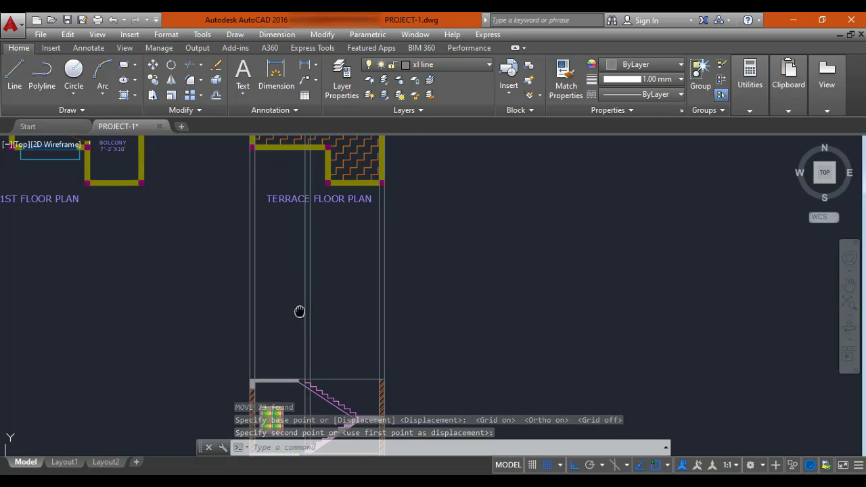
Step: Examine how the terrace plan's stair cabin walls and projected construction lines align with the section below
{"action": "middle_click_drag", "start_coordinate": [331, 288], "coordinate": [315, 360]}
{"action": "middle_click_drag", "start_coordinate": [310, 322], "coordinate": [300, 377]}
{"action": "scroll", "coordinate": [290, 231], "scroll_direction": "up", "scroll_amount": 2}
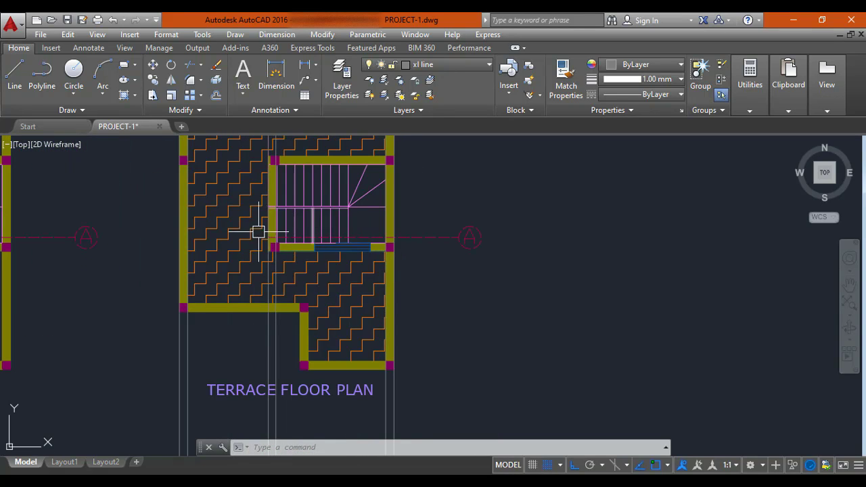
{"action": "scroll", "coordinate": [337, 226], "scroll_direction": "down", "scroll_amount": 4}
{"action": "middle_click_drag", "start_coordinate": [315, 304], "coordinate": [338, 304]}
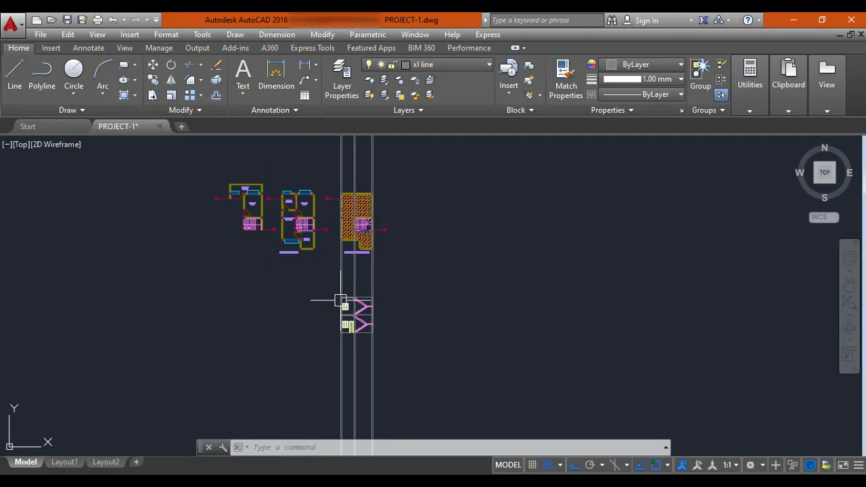
{"action": "scroll", "coordinate": [360, 288], "scroll_direction": "up", "scroll_amount": 3}
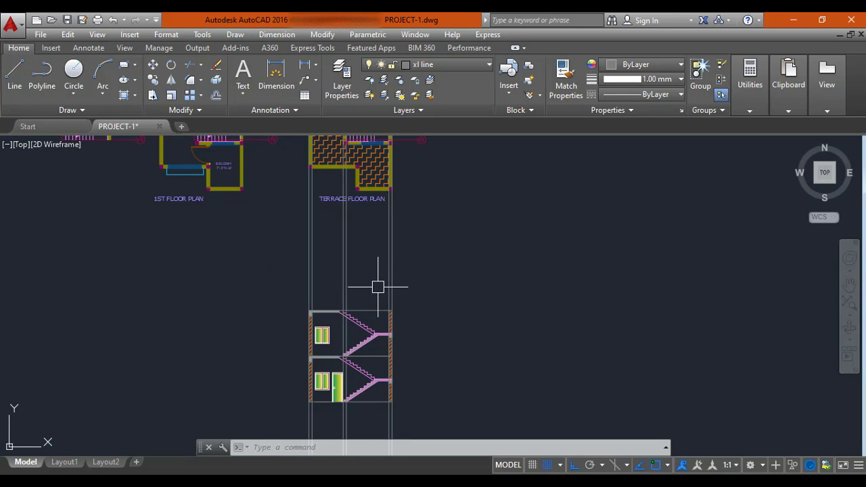
{"action": "scroll", "coordinate": [378, 287], "scroll_direction": "down", "scroll_amount": 2}
{"action": "scroll", "coordinate": [378, 286], "scroll_direction": "up", "scroll_amount": 2}
Step: Measure the reference section's stair cabin height between Mumty F.L and Terrace F.L with a temporary linear dimension, and erase it
{"action": "scroll", "coordinate": [381, 284], "scroll_direction": "down", "scroll_amount": 8}
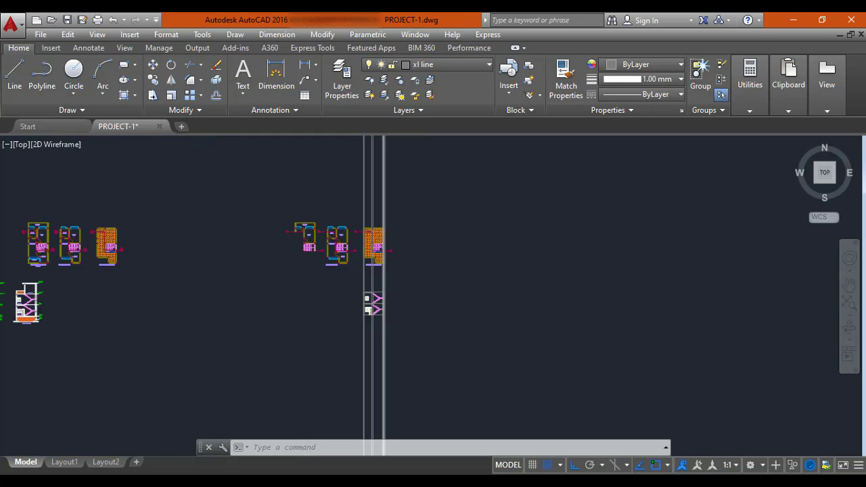
{"action": "middle_click_drag", "start_coordinate": [239, 293], "coordinate": [324, 255]}
{"action": "scroll", "coordinate": [234, 253], "scroll_direction": "up", "scroll_amount": 12}
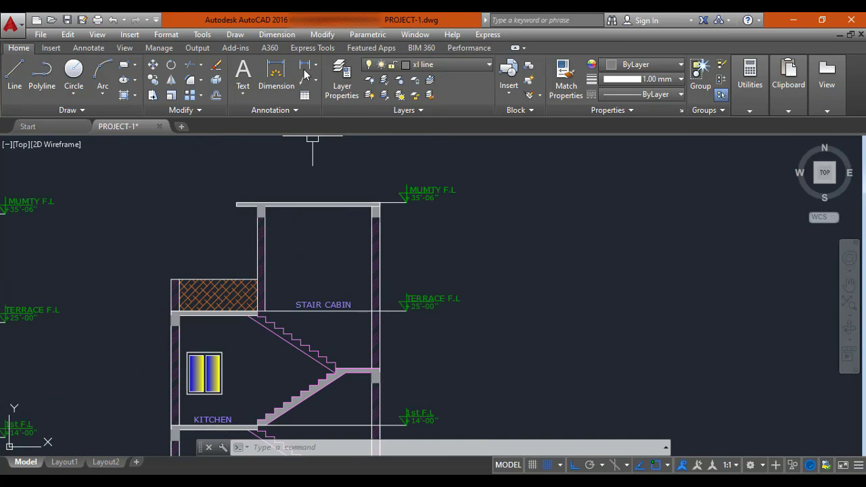
{"action": "left_click", "coordinate": [304, 67]}
{"action": "scroll", "coordinate": [376, 191], "scroll_direction": "up", "scroll_amount": 4}
{"action": "left_click", "coordinate": [380, 189]}
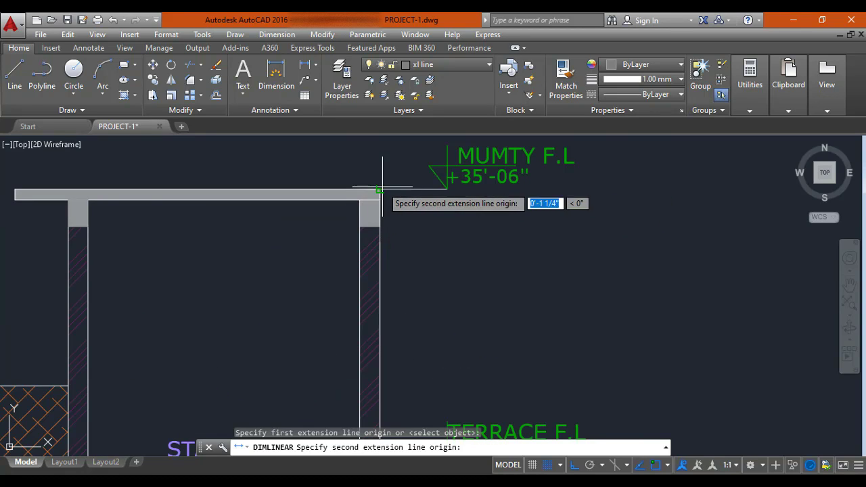
{"action": "scroll", "coordinate": [382, 189], "scroll_direction": "down", "scroll_amount": 4}
{"action": "left_click", "coordinate": [381, 299]}
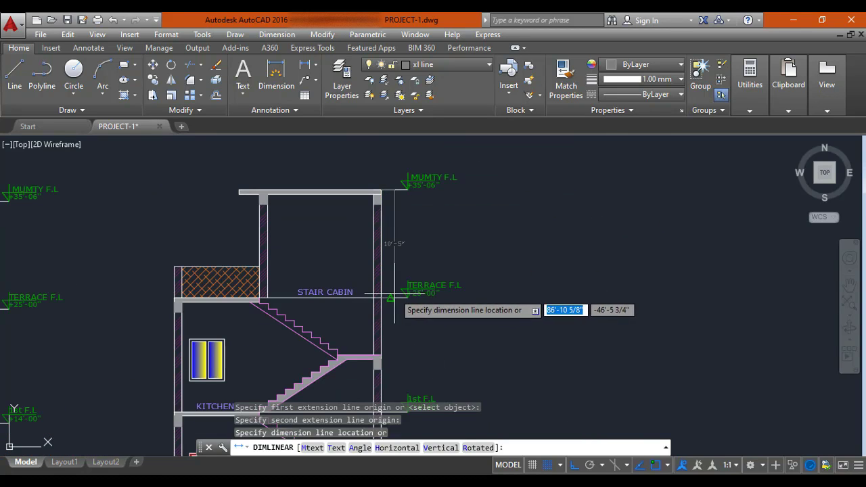
{"action": "scroll", "coordinate": [392, 245], "scroll_direction": "up", "scroll_amount": 4}
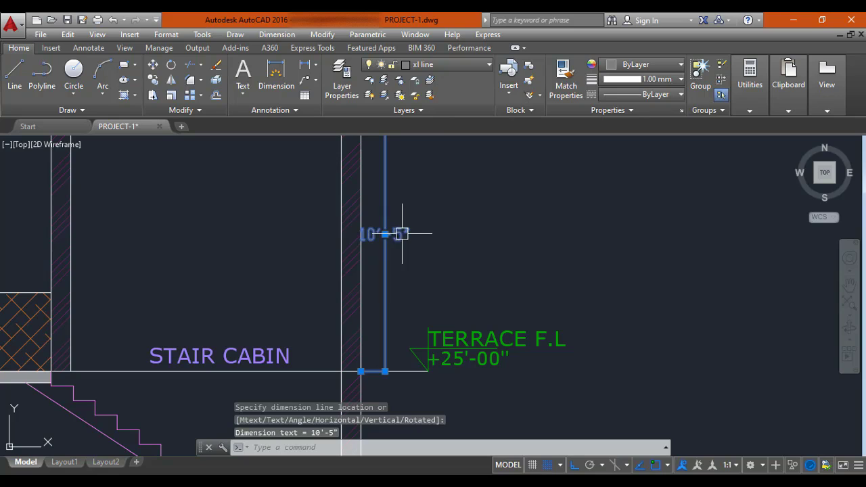
{"action": "type", "text": "e"}
{"action": "key", "text": "space"}
{"action": "scroll", "coordinate": [406, 251], "scroll_direction": "down", "scroll_amount": 4}
{"action": "scroll", "coordinate": [404, 209], "scroll_direction": "up", "scroll_amount": 4}
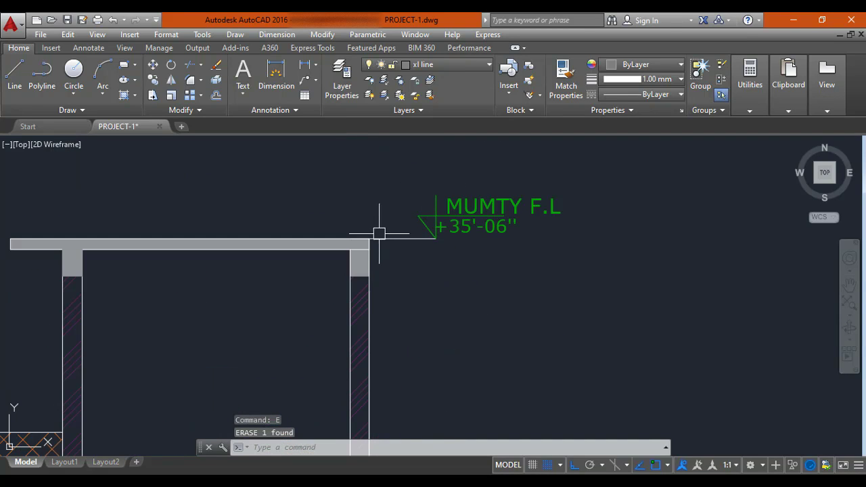
Step: Examine the upper slab line and stair top of the drawn section where the projected terrace wall lines cross
{"action": "scroll", "coordinate": [342, 242], "scroll_direction": "down", "scroll_amount": 6}
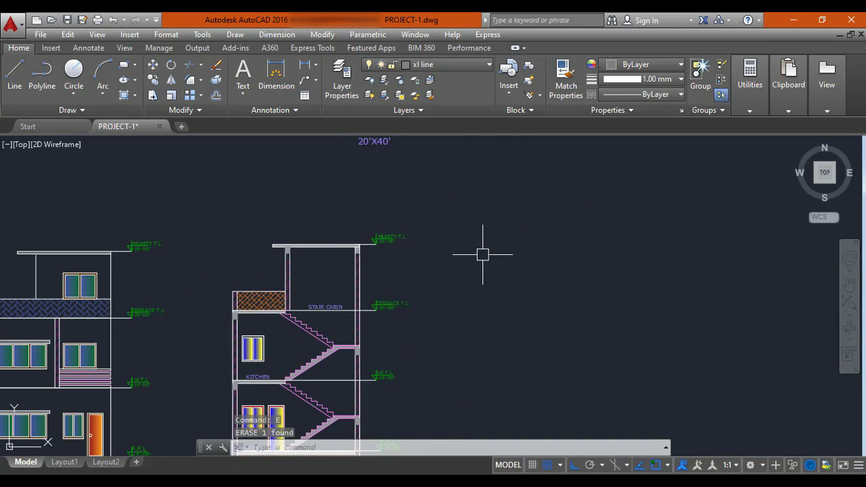
{"action": "middle_click_drag", "start_coordinate": [481, 250], "coordinate": [362, 271]}
{"action": "scroll", "coordinate": [362, 271], "scroll_direction": "up", "scroll_amount": 2}
{"action": "scroll", "coordinate": [573, 284], "scroll_direction": "down", "scroll_amount": 4}
{"action": "scroll", "coordinate": [525, 268], "scroll_direction": "up", "scroll_amount": 6}
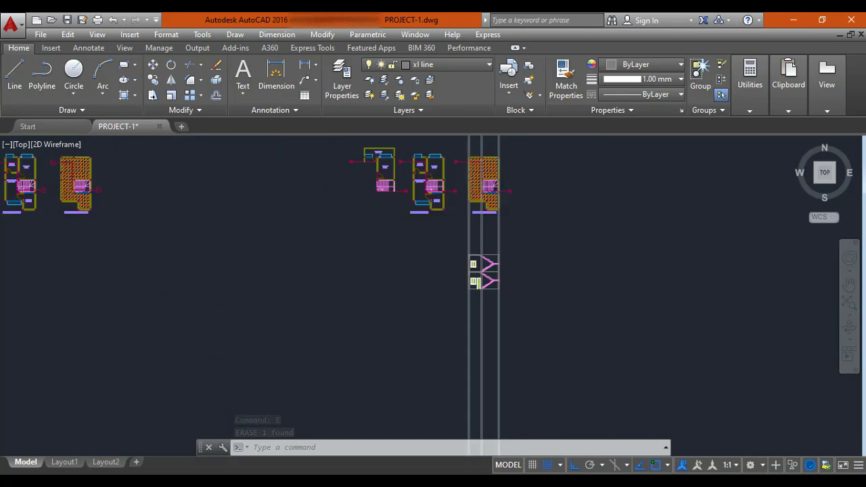
{"action": "middle_click_drag", "start_coordinate": [525, 268], "coordinate": [435, 297]}
{"action": "scroll", "coordinate": [413, 264], "scroll_direction": "up", "scroll_amount": 4}
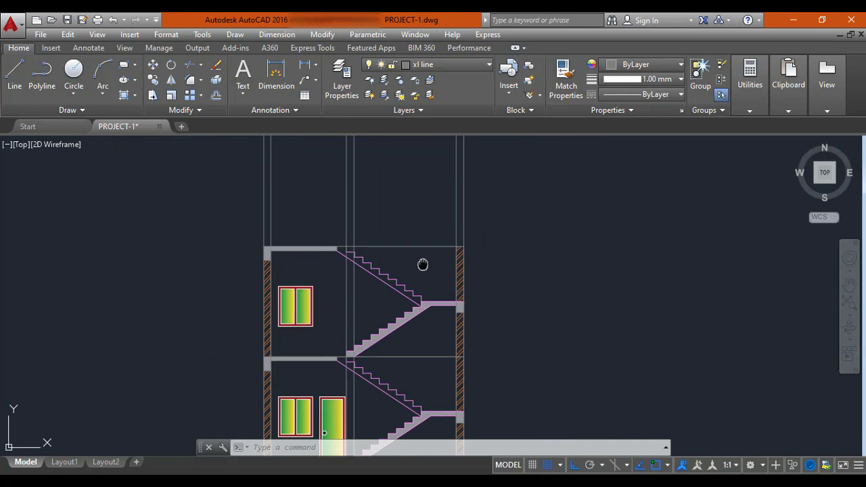
{"action": "middle_click_drag", "start_coordinate": [408, 266], "coordinate": [337, 309]}
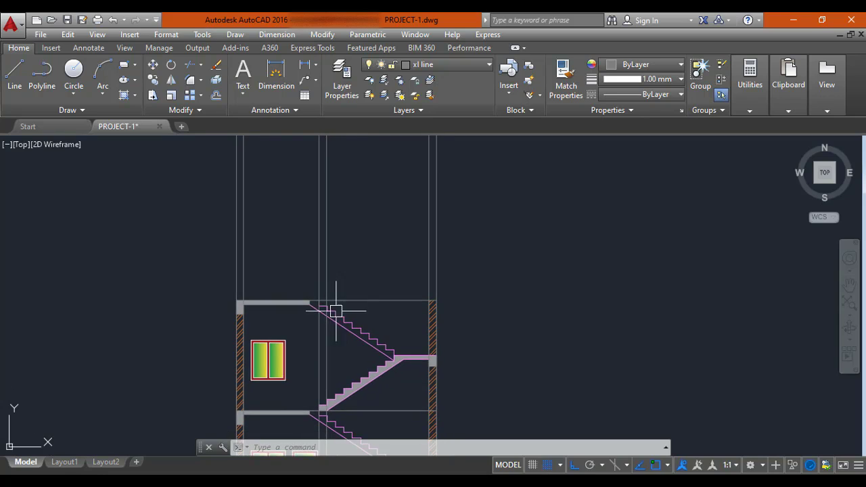
{"action": "scroll", "coordinate": [337, 292], "scroll_direction": "up", "scroll_amount": 4}
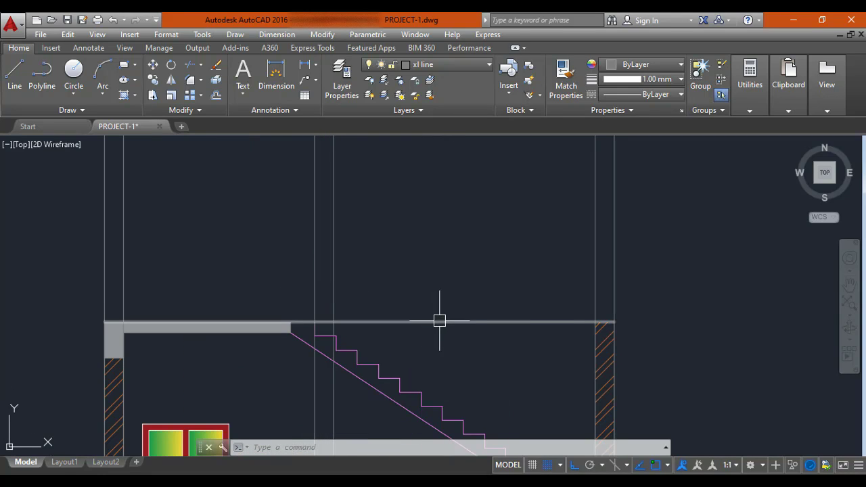
{"action": "scroll", "coordinate": [427, 260], "scroll_direction": "down", "scroll_amount": 2}
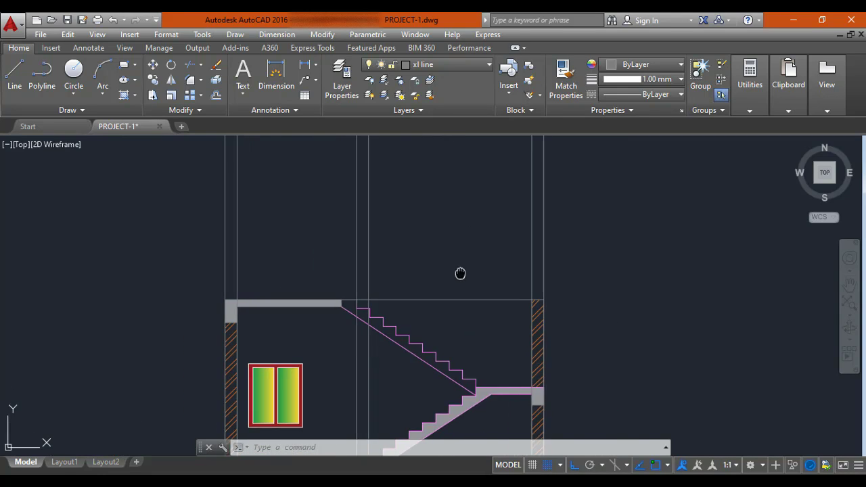
{"action": "middle_click_drag", "start_coordinate": [460, 272], "coordinate": [393, 295]}
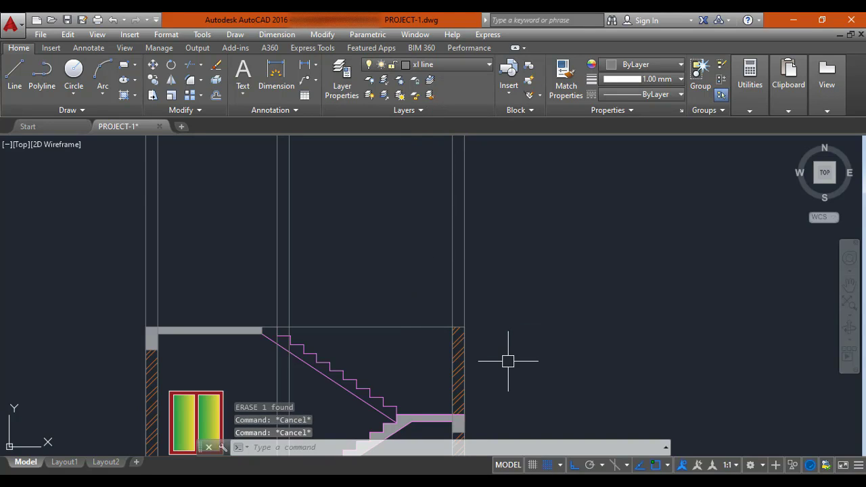
Step: Draw a line 10' up from the right wall's outer corner at terrace level and across to the stair cabin's outer left wall line
{"action": "type", "text": "l"}
{"action": "key", "text": "Return"}
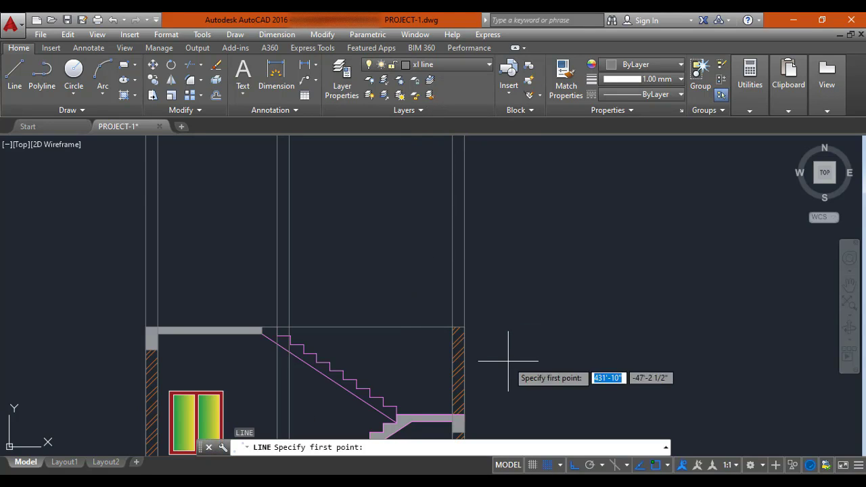
{"action": "left_click", "coordinate": [464, 326]}
{"action": "middle_click_drag", "start_coordinate": [460, 180], "coordinate": [455, 270]}
{"action": "type", "text": "10"}
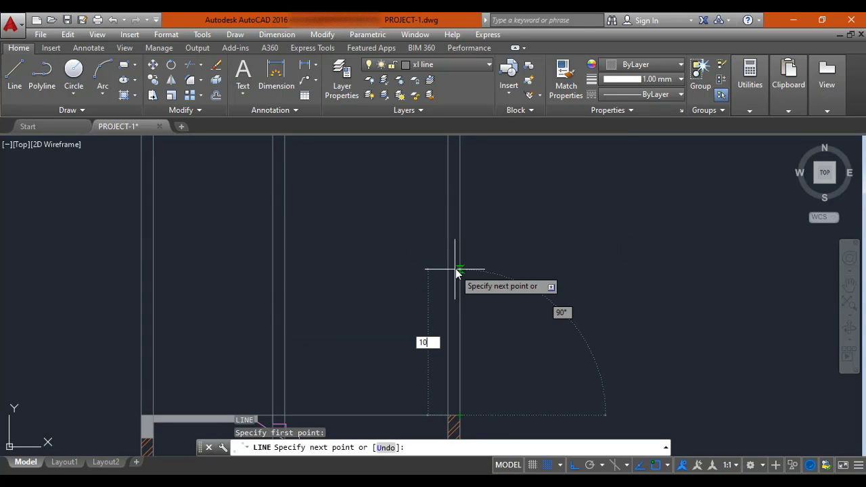
{"action": "type", "text": "'"}
{"action": "key", "text": "Return"}
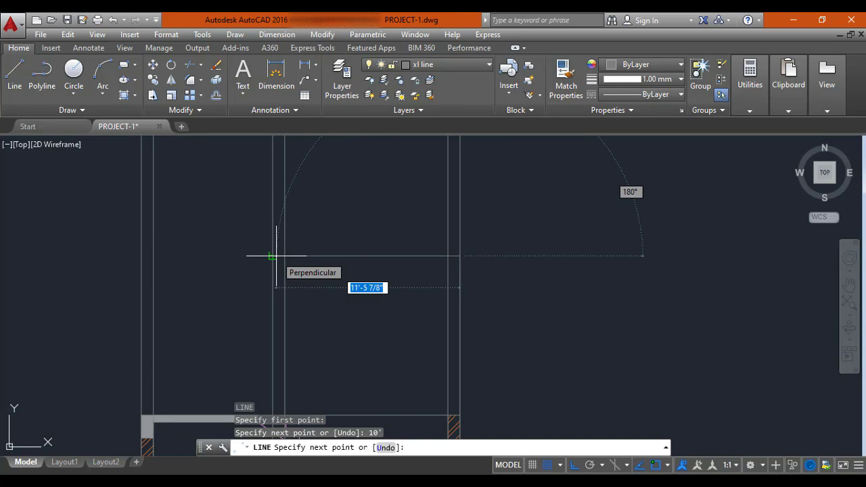
{"action": "key", "text": "Escape"}
Step: Offset the stair cabin's horizontal roof line 5" upward to form the roof slab thickness
{"action": "key", "text": "Return"}
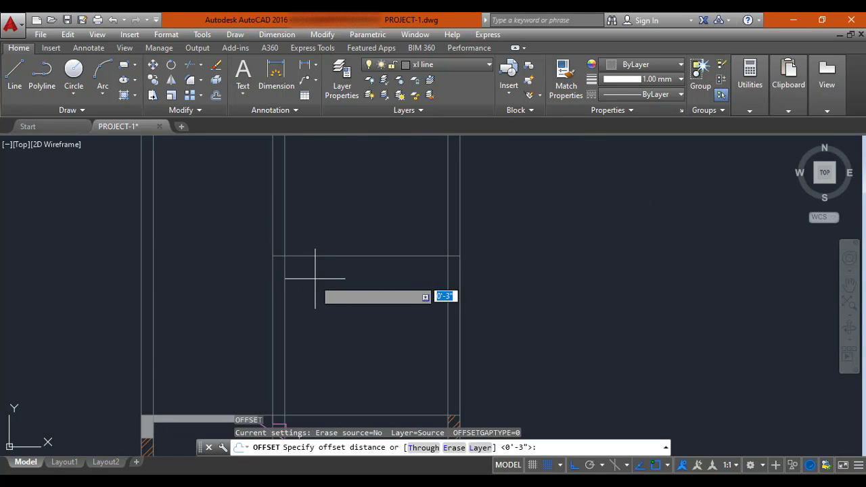
{"action": "type", "text": "5"}
{"action": "key", "text": "Return"}
{"action": "left_click", "coordinate": [338, 257]}
{"action": "left_click", "coordinate": [354, 215]}
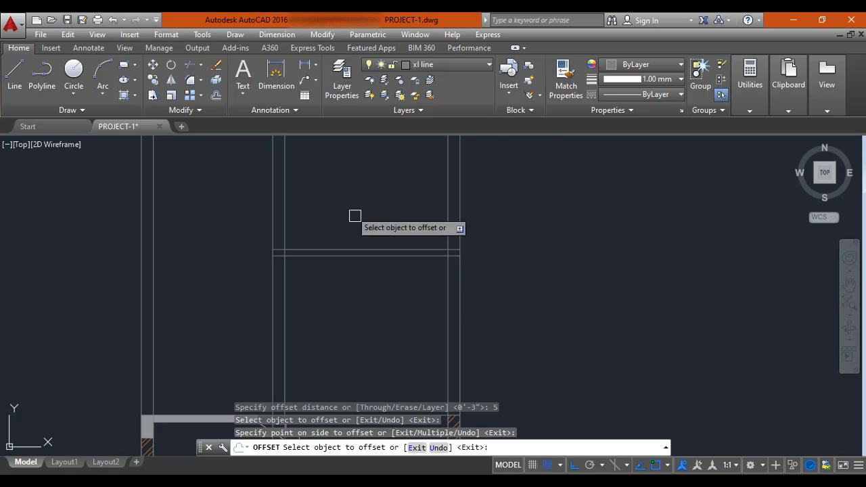
{"action": "key", "text": "Escape"}
Step: Trim the projected wall construction lines between the terrace floor plan and the stair cabin roof
{"action": "scroll", "coordinate": [452, 247], "scroll_direction": "down", "scroll_amount": 2}
{"action": "middle_click_drag", "start_coordinate": [474, 323], "coordinate": [467, 277]}
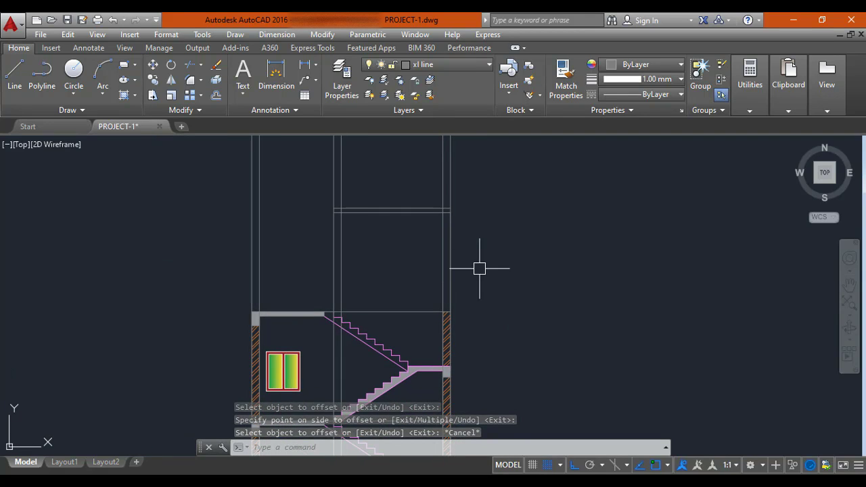
{"action": "mouse_move", "coordinate": [433, 231]}
{"action": "middle_mouse_down"}
{"action": "mouse_move", "coordinate": [438, 261]}
{"action": "mouse_move", "coordinate": [413, 272]}
{"action": "middle_mouse_up"}
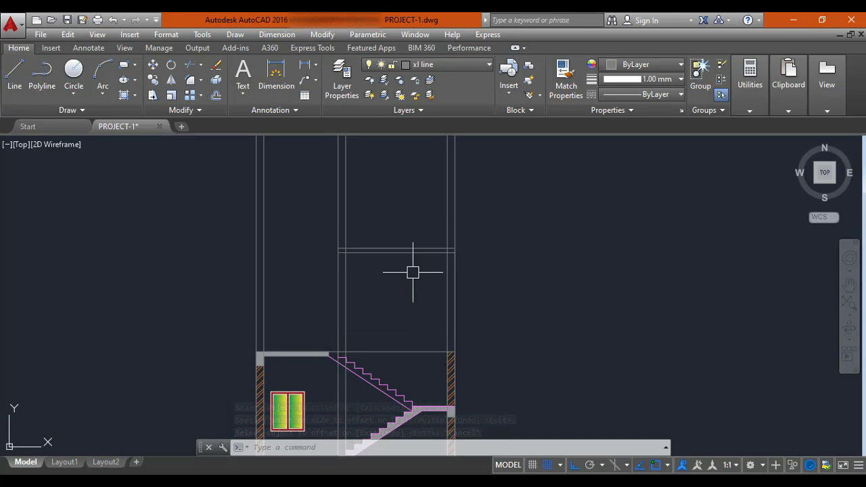
{"action": "key", "text": "Escape"}
{"action": "key", "text": "Escape"}
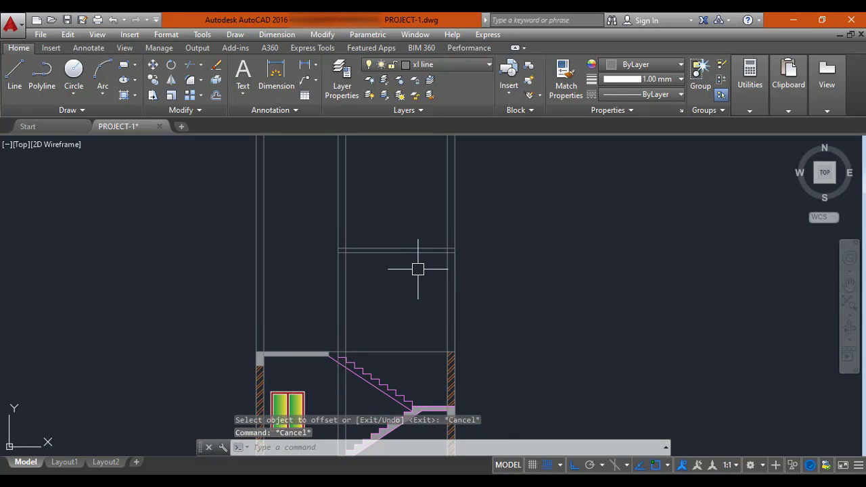
{"action": "scroll", "coordinate": [417, 269], "scroll_direction": "down", "scroll_amount": 6}
{"action": "scroll", "coordinate": [406, 274], "scroll_direction": "up", "scroll_amount": 4}
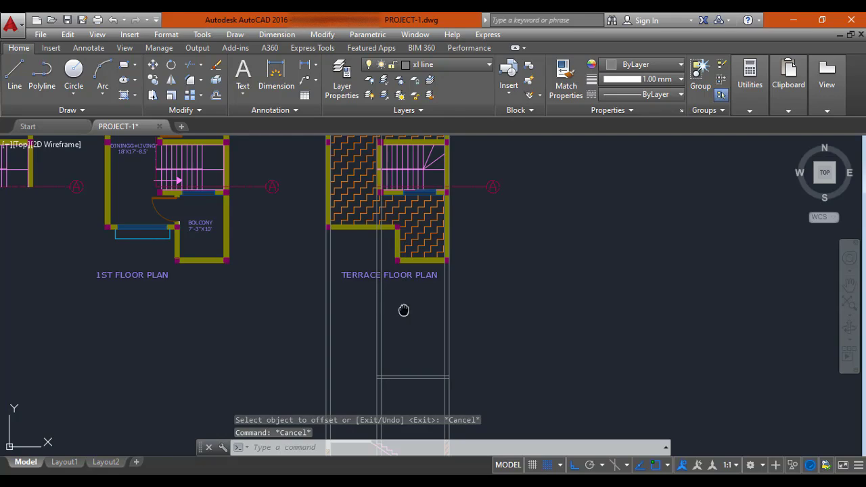
{"action": "middle_click_drag", "start_coordinate": [403, 310], "coordinate": [376, 260]}
{"action": "type", "text": "tr"}
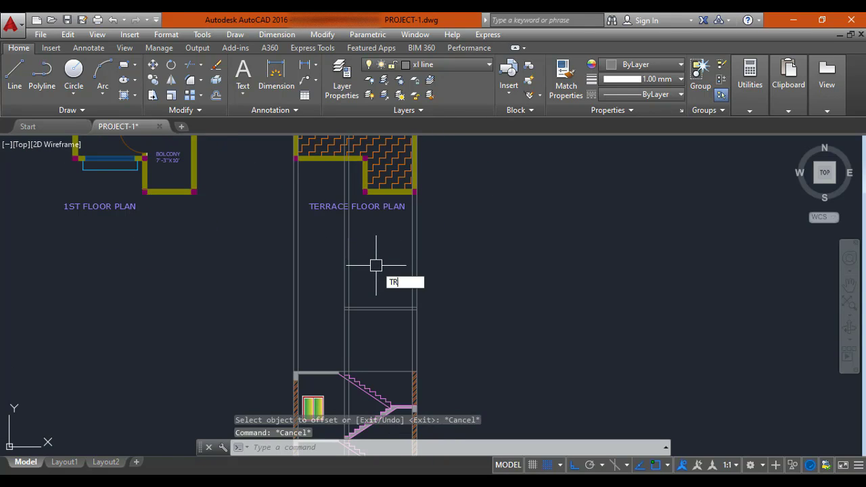
{"action": "key", "text": "Return"}
{"action": "key", "text": "Return"}
{"action": "left_click", "coordinate": [462, 252]}
{"action": "left_click", "coordinate": [221, 265]}
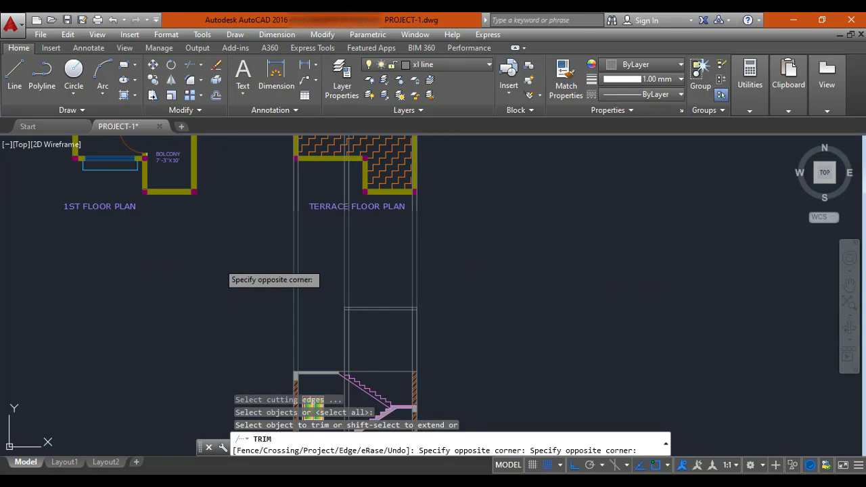
Step: Erase the leftover construction line pieces at the terrace floor plan
{"action": "scroll", "coordinate": [300, 322], "scroll_direction": "down", "scroll_amount": 4}
{"action": "key", "text": "Escape"}
{"action": "mouse_move", "coordinate": [301, 322]}
{"action": "middle_mouse_down"}
{"action": "mouse_move", "coordinate": [300, 332]}
{"action": "mouse_move", "coordinate": [314, 212]}
{"action": "middle_mouse_up"}
{"action": "left_click", "coordinate": [375, 174]}
{"action": "left_click", "coordinate": [244, 180]}
{"action": "type", "text": "e"}
{"action": "key", "text": "Return"}
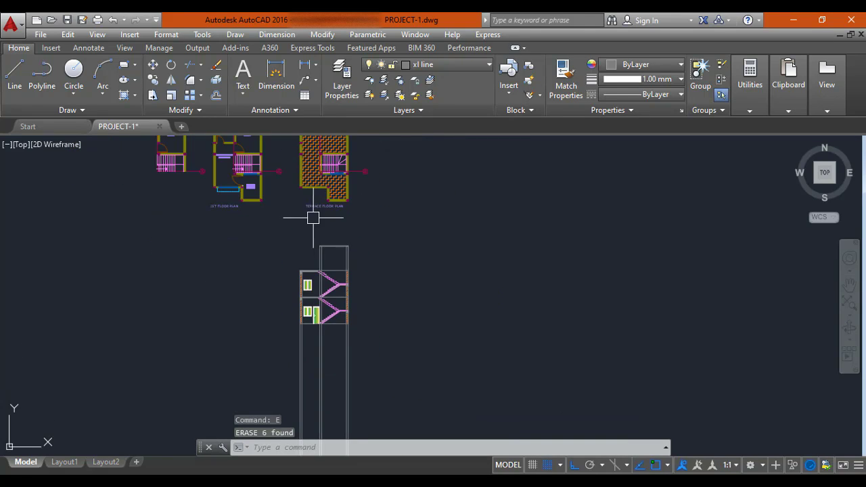
Step: Trim the vertical construction lines extending below the section's ground line
{"action": "scroll", "coordinate": [318, 251], "scroll_direction": "up", "scroll_amount": 3}
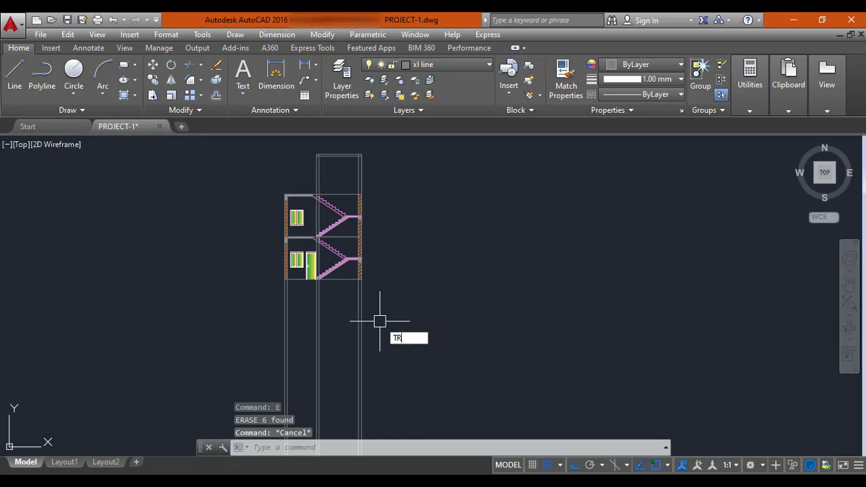
{"action": "type", "text": "TR"}
{"action": "key", "text": "Return"}
{"action": "key", "text": "Return"}
{"action": "left_click", "coordinate": [402, 306]}
{"action": "left_click", "coordinate": [218, 318]}
{"action": "scroll", "coordinate": [288, 322], "scroll_direction": "down", "scroll_amount": 3}
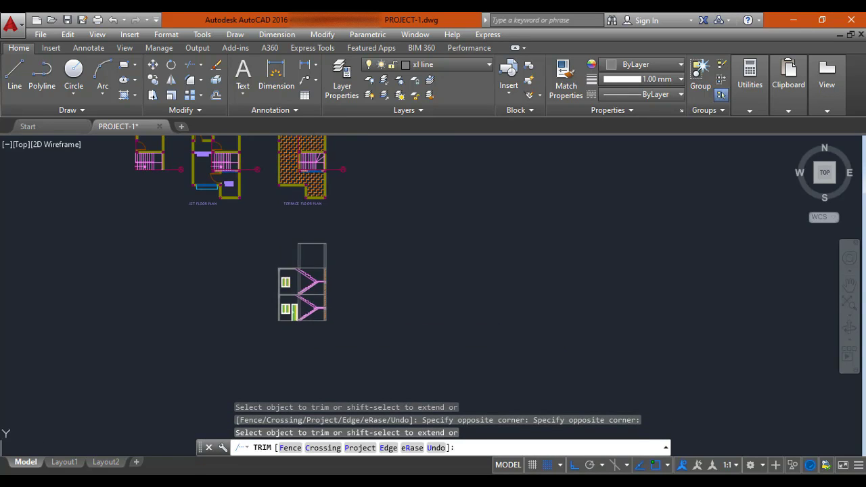
Step: Erase the two stair cabin wall construction lines that run down through the stairs below terrace level
{"action": "scroll", "coordinate": [311, 270], "scroll_direction": "up", "scroll_amount": 6}
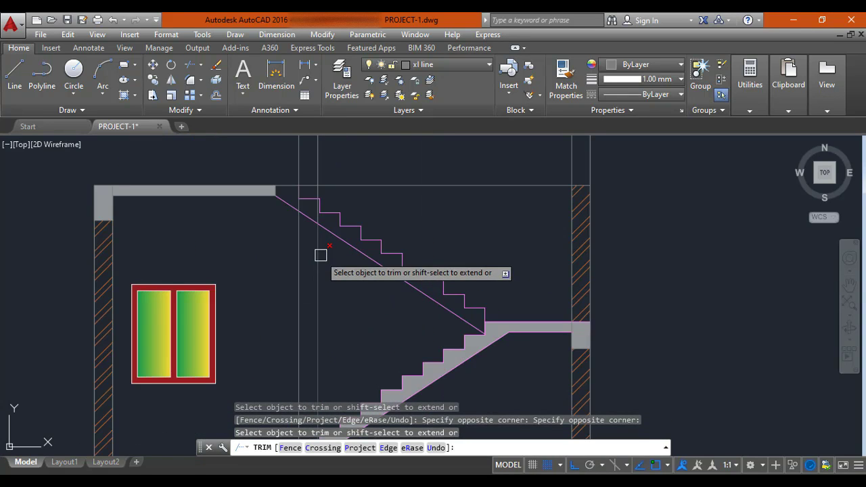
{"action": "scroll", "coordinate": [321, 255], "scroll_direction": "up", "scroll_amount": 2}
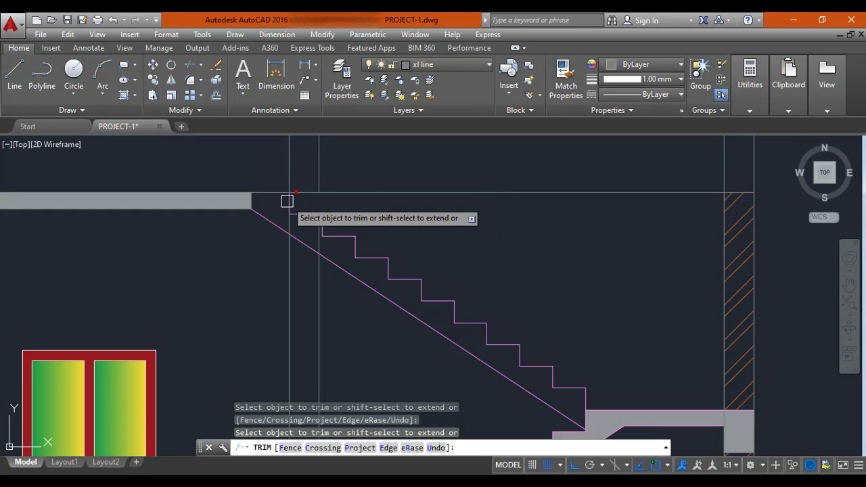
{"action": "key", "text": "Escape"}
{"action": "left_click", "coordinate": [317, 292]}
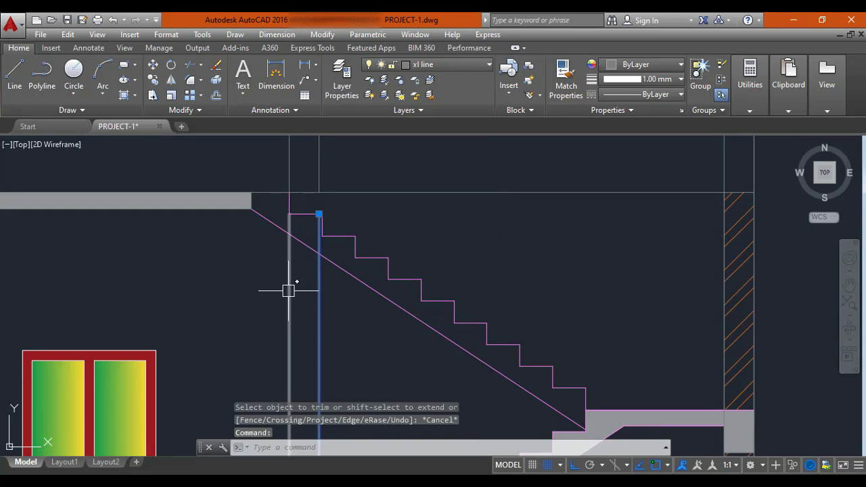
{"action": "scroll", "coordinate": [270, 248], "scroll_direction": "down", "scroll_amount": 5}
{"action": "key", "text": "Return"}
{"action": "scroll", "coordinate": [254, 237], "scroll_direction": "down", "scroll_amount": 4}
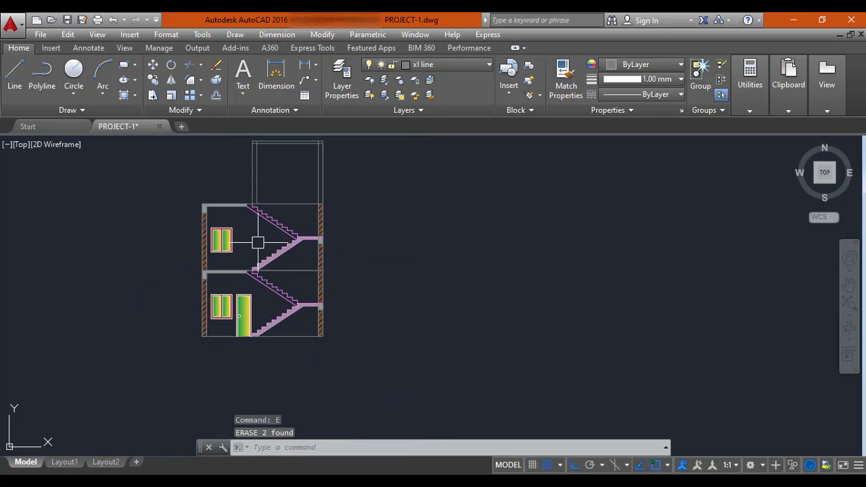
Step: Examine the drawn stair cabin outline and its roof corners above the two storeys
{"action": "middle_click_drag", "start_coordinate": [291, 221], "coordinate": [348, 232]}
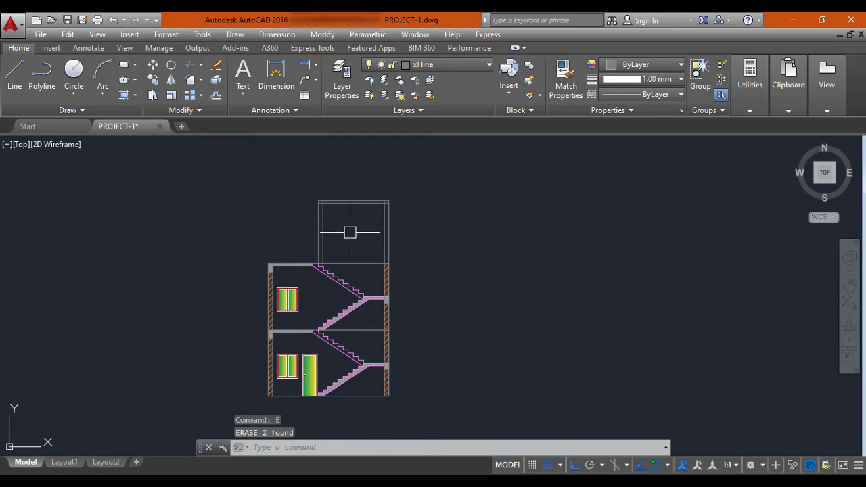
{"action": "scroll", "coordinate": [357, 192], "scroll_direction": "up", "scroll_amount": 2}
{"action": "scroll", "coordinate": [308, 192], "scroll_direction": "up", "scroll_amount": 3}
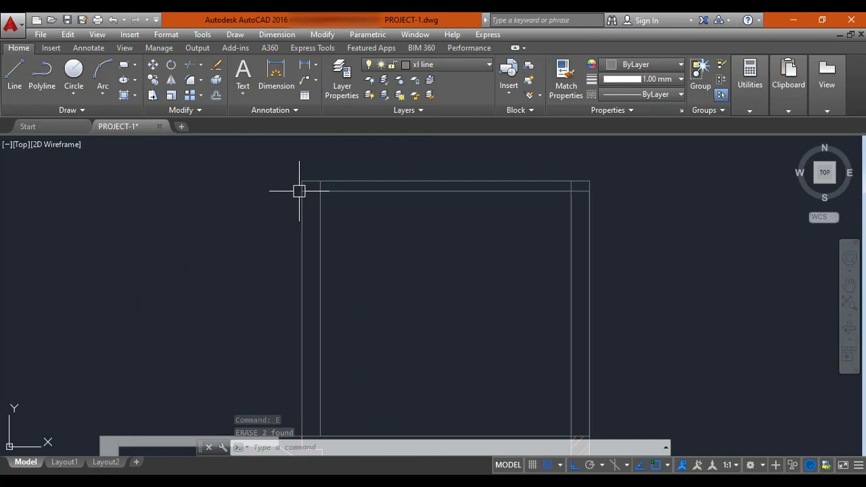
{"action": "middle_click_drag", "start_coordinate": [315, 194], "coordinate": [266, 213]}
{"action": "scroll", "coordinate": [267, 213], "scroll_direction": "down", "scroll_amount": 1}
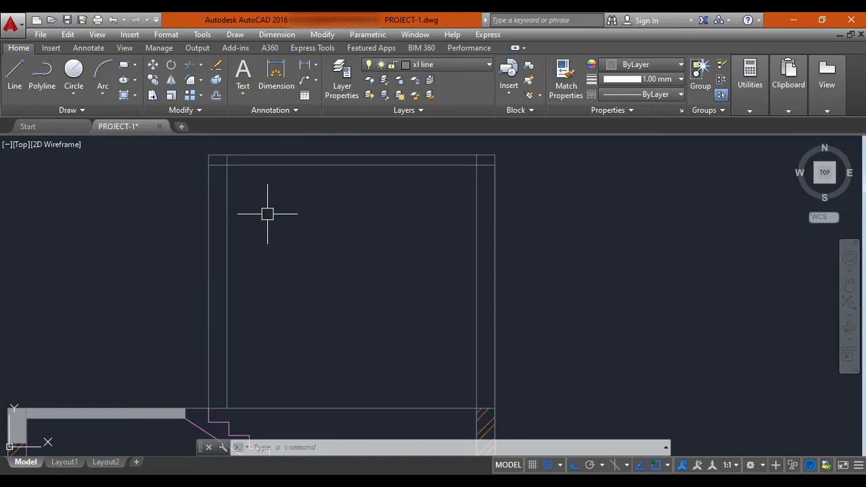
{"action": "scroll", "coordinate": [311, 284], "scroll_direction": "down", "scroll_amount": 2}
{"action": "middle_click_drag", "start_coordinate": [315, 303], "coordinate": [300, 268]}
{"action": "scroll", "coordinate": [304, 270], "scroll_direction": "down", "scroll_amount": 5}
{"action": "scroll", "coordinate": [308, 275], "scroll_direction": "down", "scroll_amount": 1}
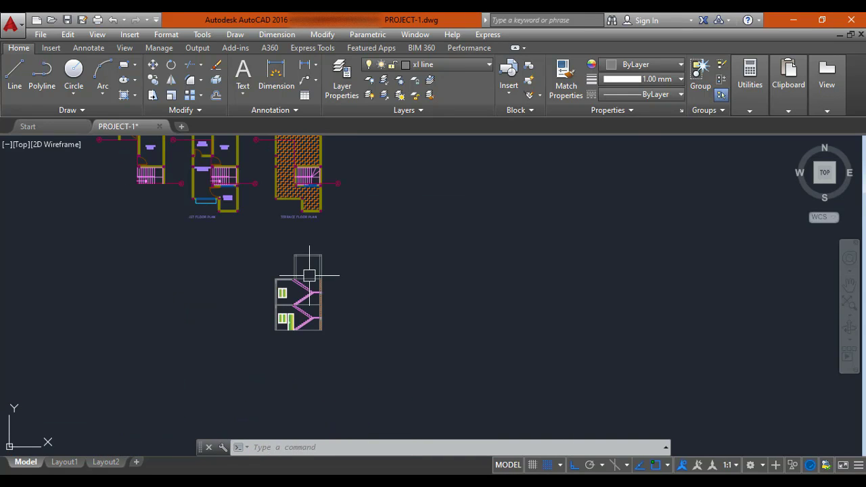
{"action": "scroll", "coordinate": [306, 244], "scroll_direction": "up", "scroll_amount": 5}
{"action": "middle_click_drag", "start_coordinate": [304, 218], "coordinate": [319, 235]}
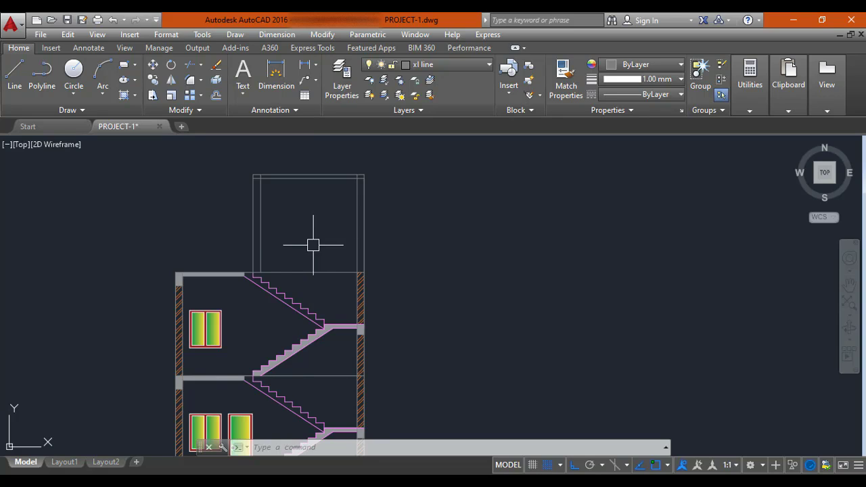
{"action": "scroll", "coordinate": [297, 243], "scroll_direction": "down", "scroll_amount": 2}
{"action": "scroll", "coordinate": [286, 241], "scroll_direction": "up", "scroll_amount": 2}
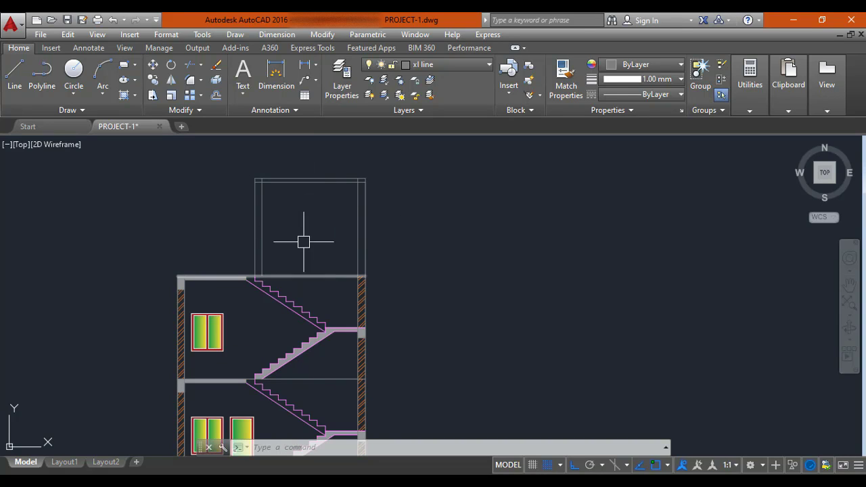
Step: Examine the reference section's stair cabin roof slab overhang, beams, walls and terrace parapet
{"action": "scroll", "coordinate": [303, 242], "scroll_direction": "down", "scroll_amount": 3}
{"action": "scroll", "coordinate": [218, 251], "scroll_direction": "down", "scroll_amount": 2}
{"action": "scroll", "coordinate": [209, 248], "scroll_direction": "up", "scroll_amount": 3}
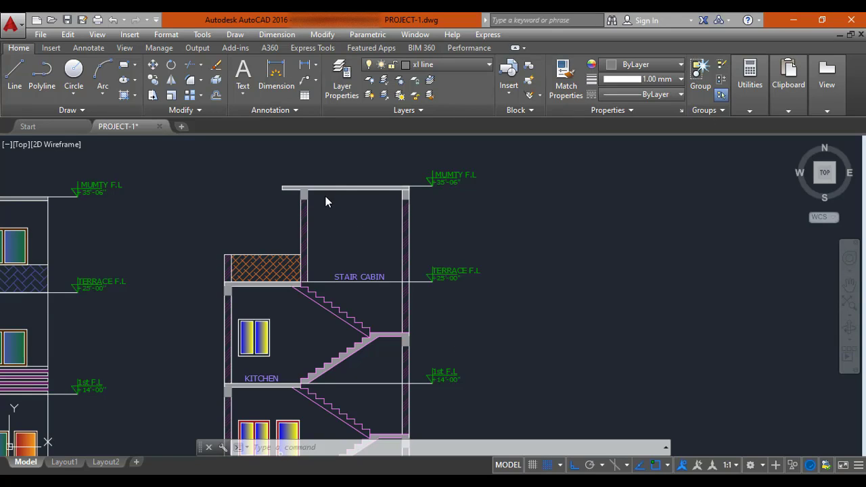
{"action": "scroll", "coordinate": [299, 193], "scroll_direction": "up", "scroll_amount": 3}
{"action": "scroll", "coordinate": [320, 200], "scroll_direction": "up", "scroll_amount": 2}
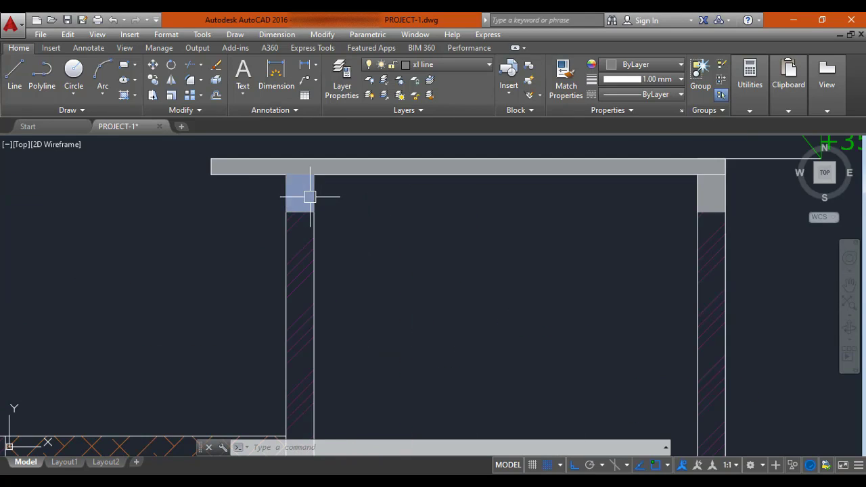
{"action": "scroll", "coordinate": [309, 196], "scroll_direction": "down", "scroll_amount": 2}
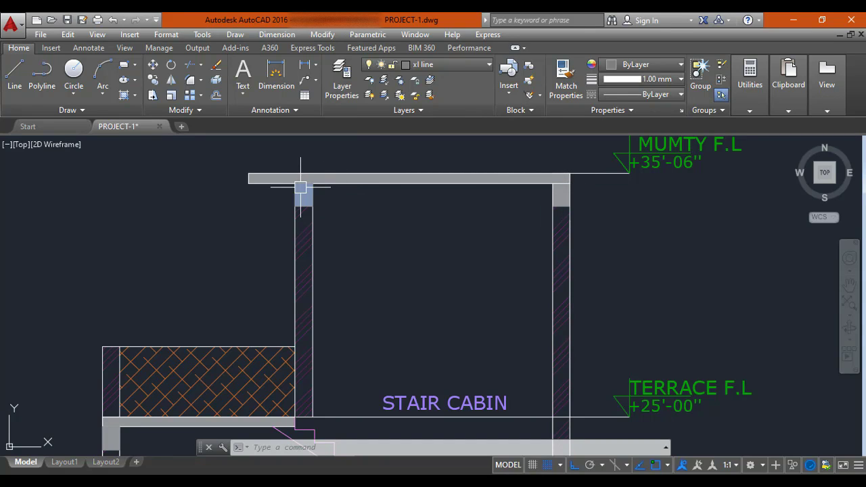
{"action": "scroll", "coordinate": [271, 251], "scroll_direction": "down", "scroll_amount": 3}
{"action": "scroll", "coordinate": [178, 309], "scroll_direction": "up", "scroll_amount": 3}
{"action": "scroll", "coordinate": [174, 316], "scroll_direction": "down", "scroll_amount": 2}
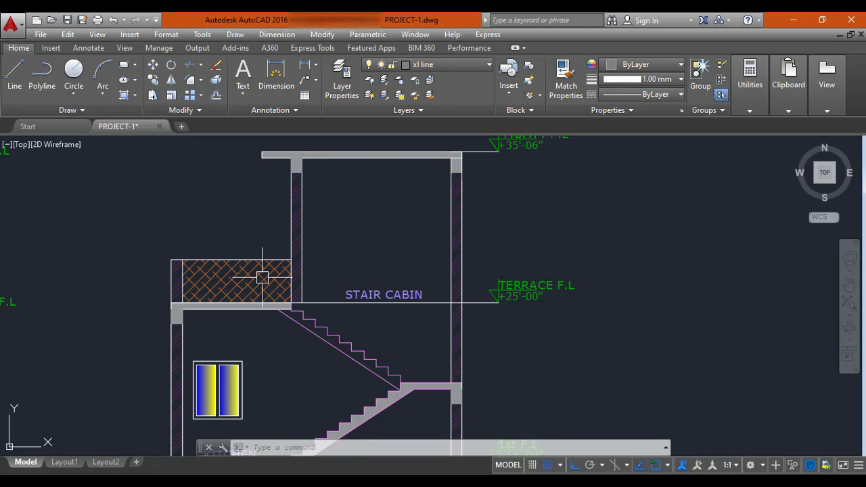
{"action": "scroll", "coordinate": [218, 277], "scroll_direction": "down", "scroll_amount": 7}
Step: Draw the left stair cabin beam outline 1' down from the slab underside at the inner wall face, then across to the outer face
{"action": "middle_click_drag", "start_coordinate": [609, 281], "coordinate": [254, 298]}
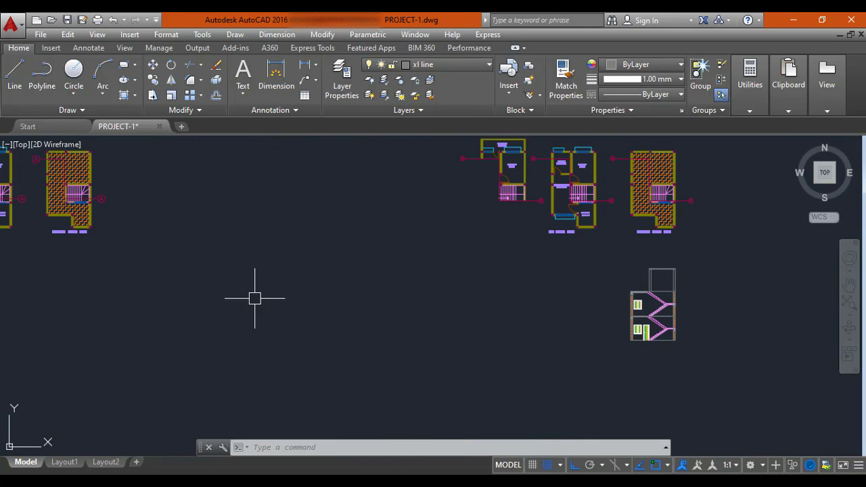
{"action": "mouse_move", "coordinate": [715, 297]}
{"action": "middle_mouse_down"}
{"action": "mouse_move", "coordinate": [544, 296]}
{"action": "mouse_move", "coordinate": [399, 226]}
{"action": "middle_mouse_up"}
{"action": "scroll", "coordinate": [532, 284], "scroll_direction": "up", "scroll_amount": 4}
{"action": "scroll", "coordinate": [424, 229], "scroll_direction": "down", "scroll_amount": 2}
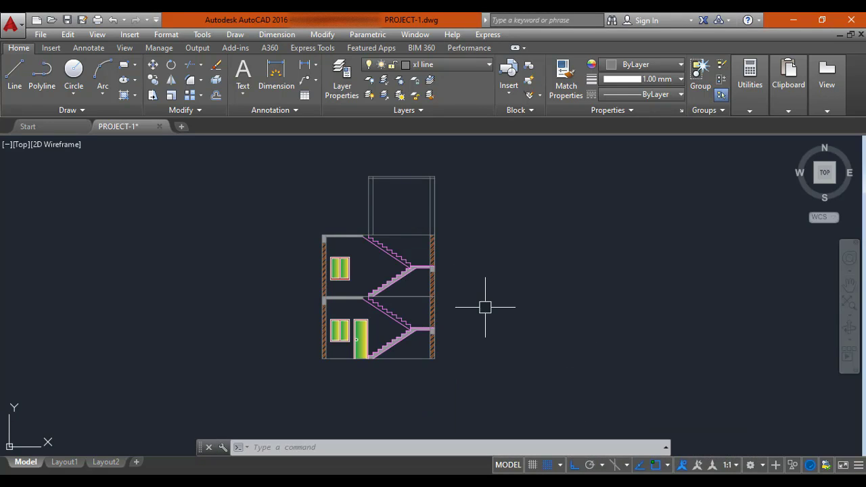
{"action": "mouse_move", "coordinate": [419, 235]}
{"action": "middle_mouse_down"}
{"action": "mouse_move", "coordinate": [424, 264]}
{"action": "mouse_move", "coordinate": [371, 185]}
{"action": "mouse_move", "coordinate": [352, 217]}
{"action": "middle_mouse_up"}
{"action": "scroll", "coordinate": [386, 207], "scroll_direction": "up", "scroll_amount": 4}
{"action": "scroll", "coordinate": [384, 215], "scroll_direction": "up", "scroll_amount": 2}
{"action": "scroll", "coordinate": [316, 189], "scroll_direction": "up", "scroll_amount": 4}
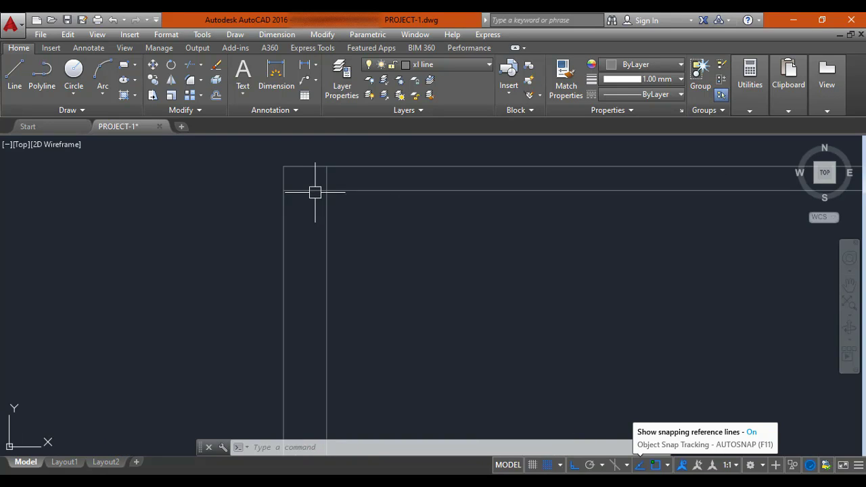
{"action": "type", "text": "l"}
{"action": "key", "text": "Return"}
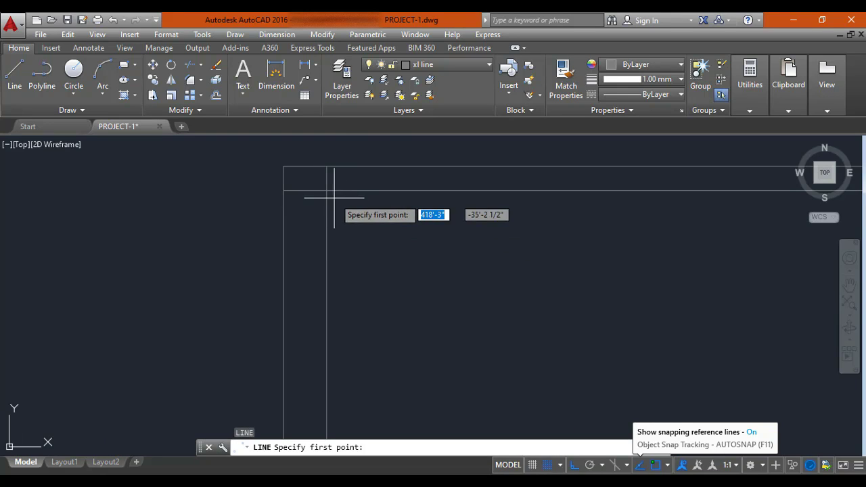
{"action": "left_click", "coordinate": [327, 190]}
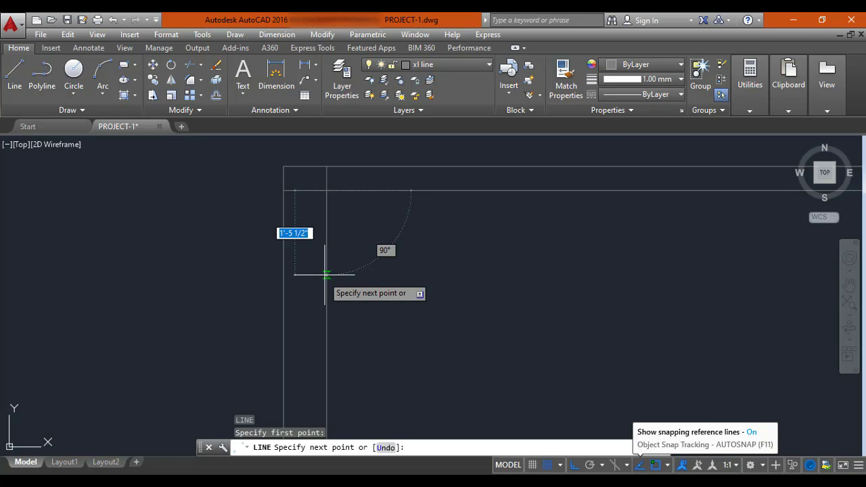
{"action": "key", "text": "Return"}
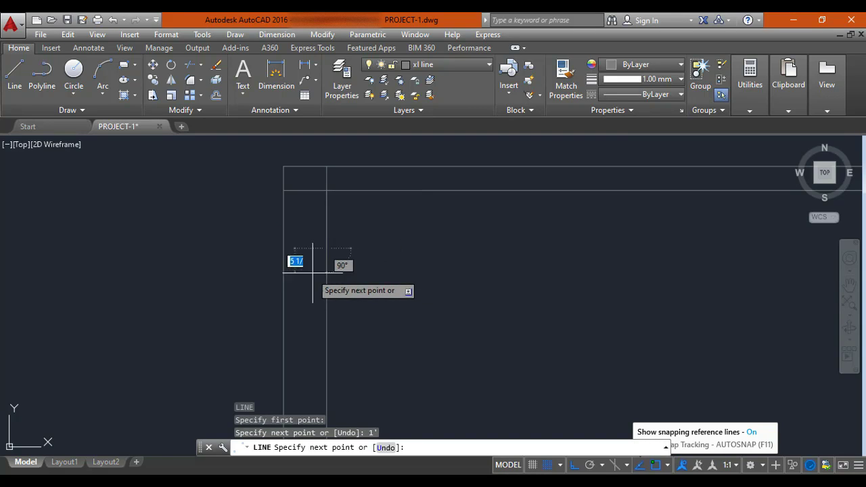
{"action": "left_click", "coordinate": [283, 249]}
{"action": "key", "text": "Escape"}
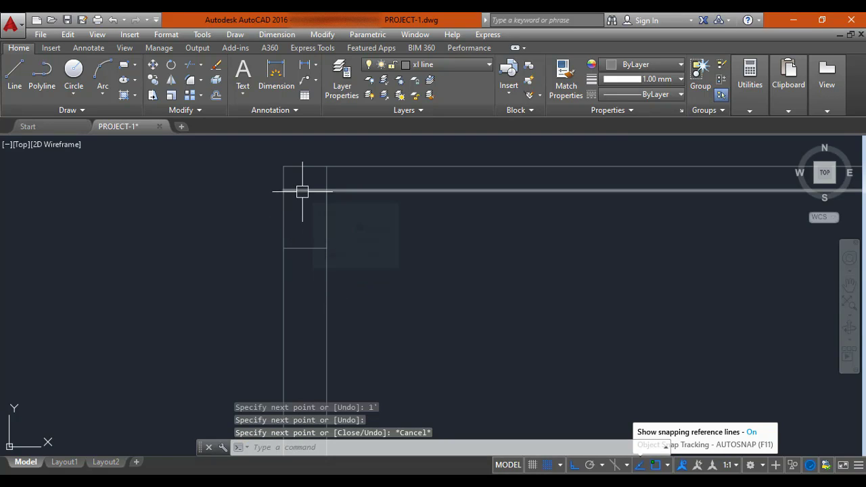
Step: Trim the slab underside and inner wall line where they cross the left beam corner of the stair cabin
{"action": "type", "text": "tr"}
{"action": "key", "text": "Return"}
{"action": "key", "text": "Return"}
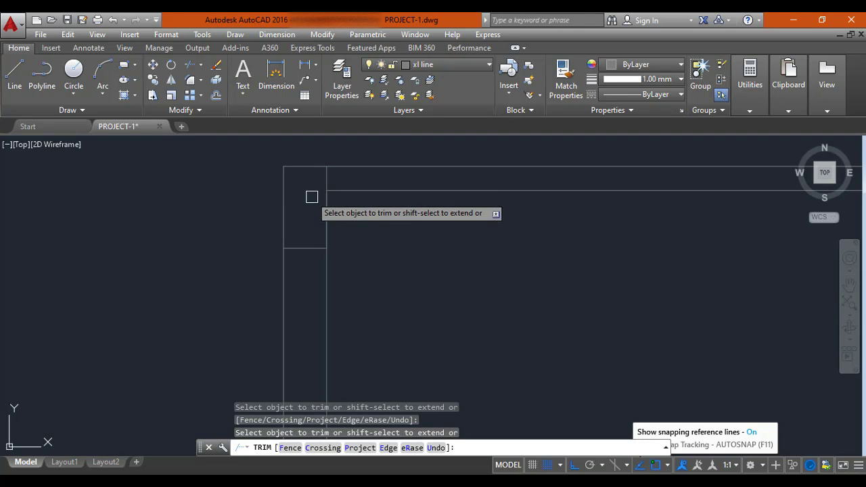
{"action": "scroll", "coordinate": [323, 180], "scroll_direction": "down", "scroll_amount": 2}
{"action": "scroll", "coordinate": [320, 186], "scroll_direction": "up", "scroll_amount": 2}
{"action": "key", "text": "Escape"}
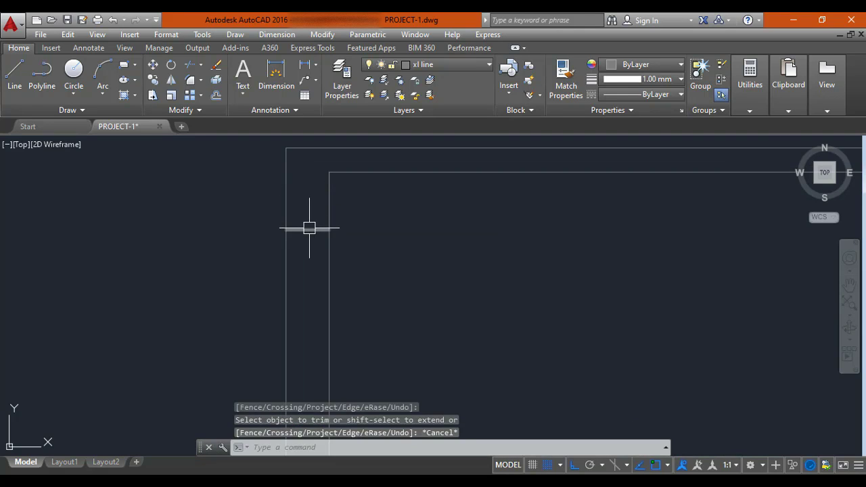
{"action": "left_click", "coordinate": [309, 229]}
{"action": "key", "text": "Escape"}
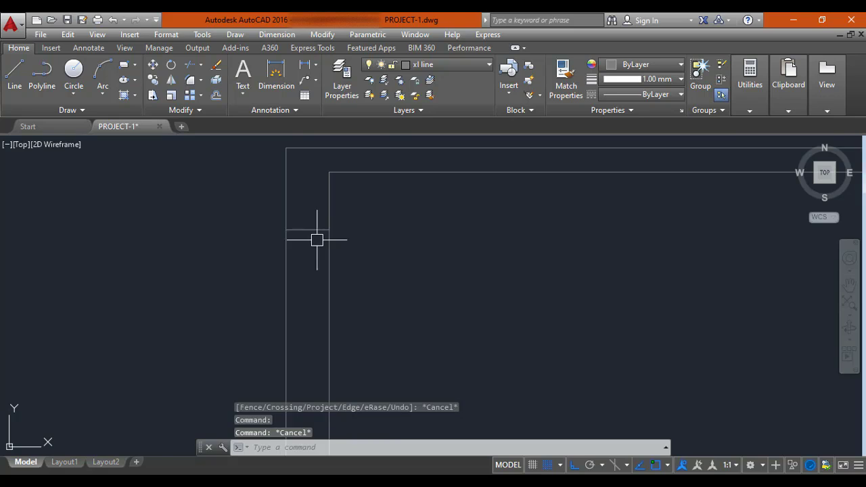
Step: Draw the right stair cabin beam outline 1' down from the slab underside at the inner wall face, then across to the outer face
{"action": "scroll", "coordinate": [519, 257], "scroll_direction": "down", "scroll_amount": 4}
{"action": "scroll", "coordinate": [438, 195], "scroll_direction": "up", "scroll_amount": 6}
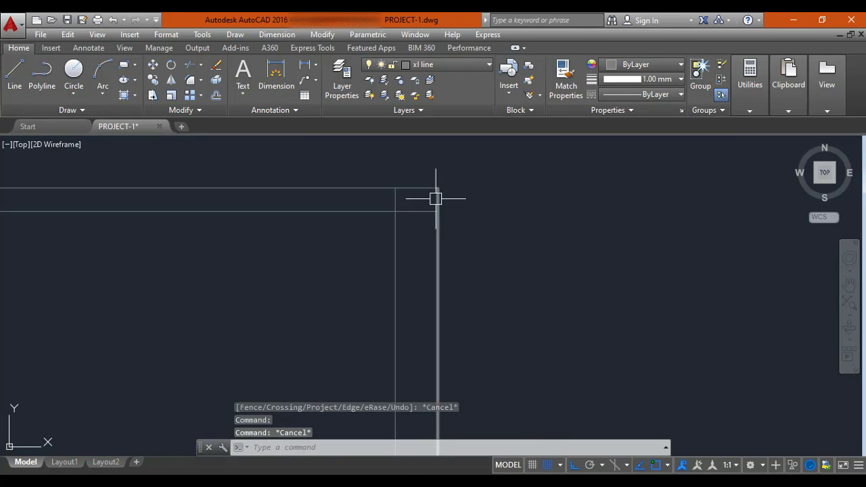
{"action": "type", "text": "l"}
{"action": "key", "text": "Return"}
{"action": "left_click", "coordinate": [389, 212]}
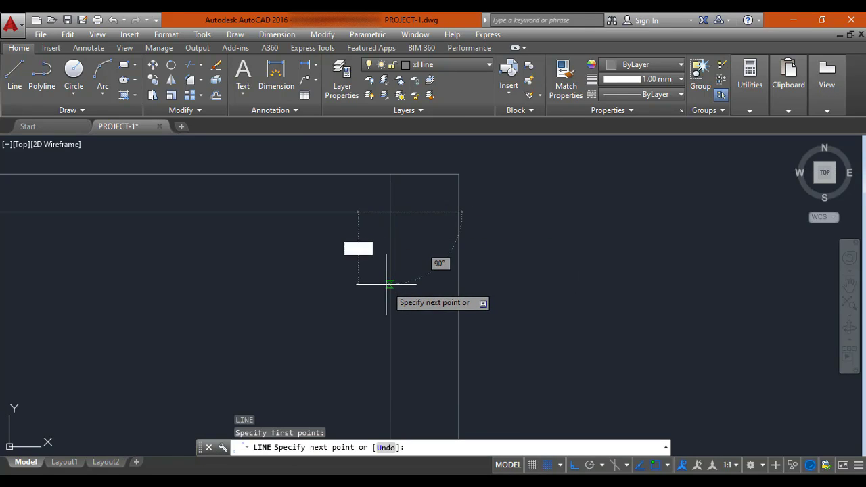
{"action": "key", "text": "Return"}
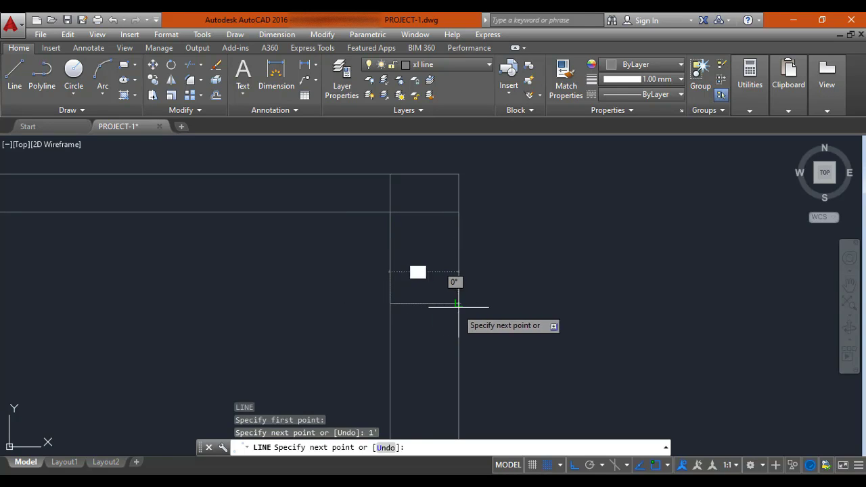
{"action": "left_click", "coordinate": [458, 304]}
{"action": "key", "text": "Escape"}
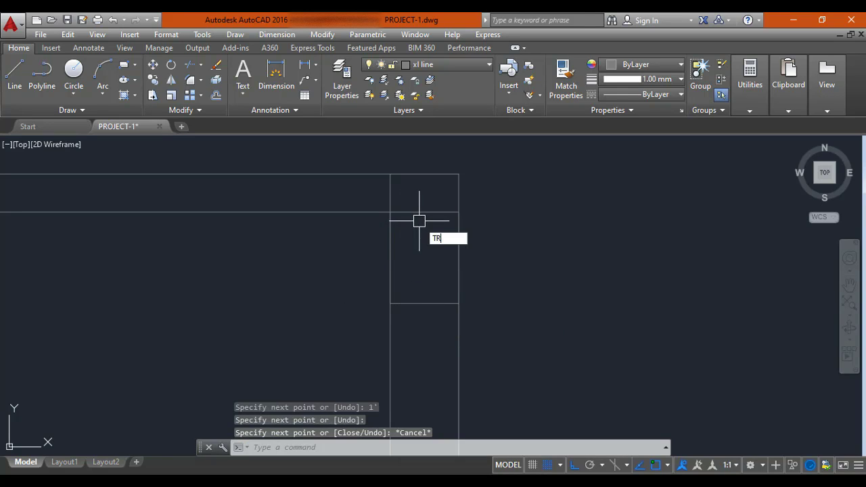
Step: Trim the slab underside and inner wall line where they cross the right beam corner of the stair cabin
{"action": "type", "text": "TR"}
{"action": "key", "text": "Return"}
{"action": "key", "text": "Return"}
{"action": "left_click", "coordinate": [421, 211]}
{"action": "scroll", "coordinate": [447, 229], "scroll_direction": "down", "scroll_amount": 4}
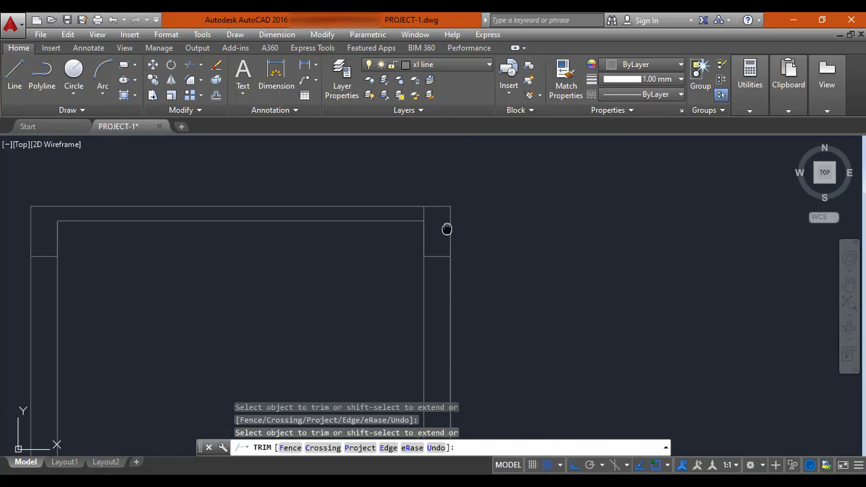
{"action": "scroll", "coordinate": [446, 229], "scroll_direction": "up", "scroll_amount": 2}
{"action": "key", "text": "Escape"}
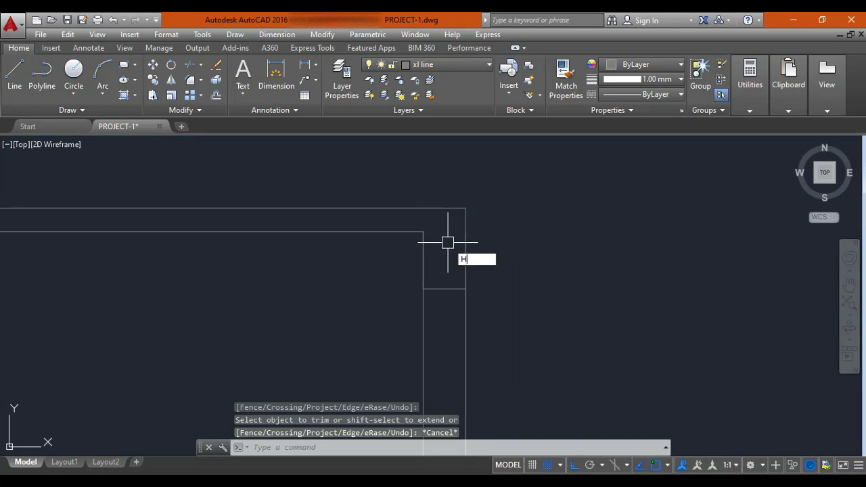
Step: Hatch the stair cabin roof slab and both beams with a solid fill in grey 147,149,152
{"action": "type", "text": "H"}
{"action": "key", "text": "Return"}
{"action": "left_click", "coordinate": [388, 83]}
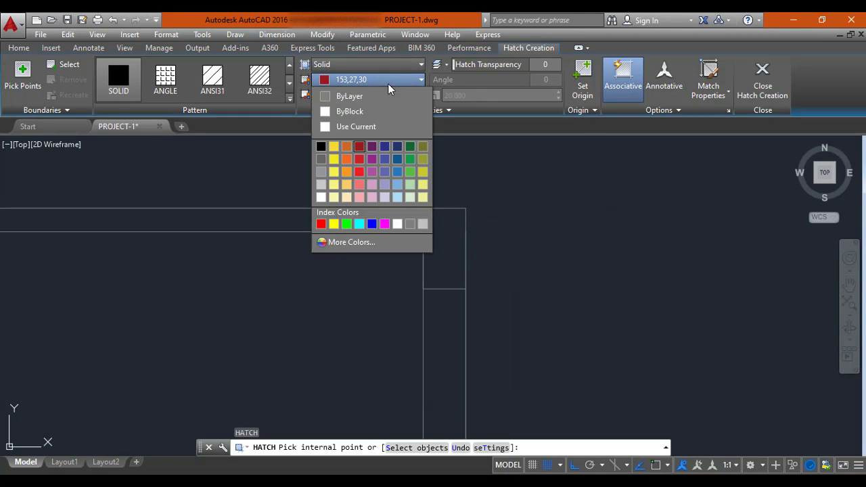
{"action": "left_click", "coordinate": [322, 171]}
{"action": "middle_click_drag", "start_coordinate": [384, 212], "coordinate": [544, 218]}
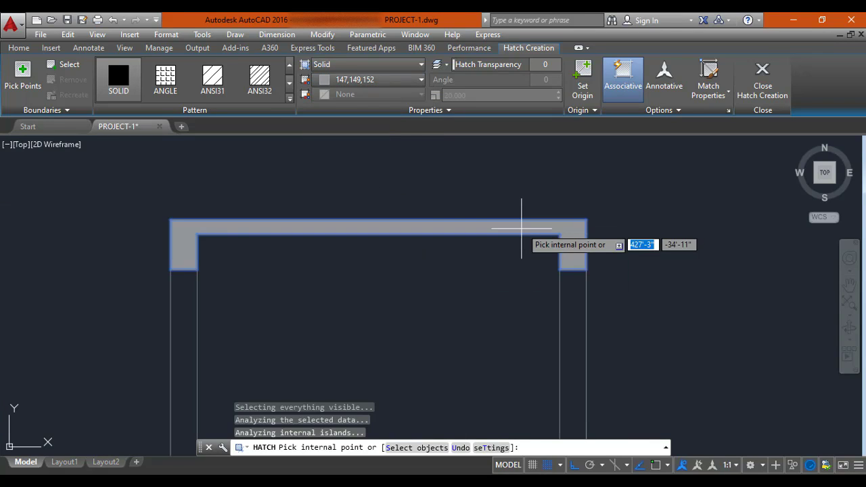
{"action": "left_click", "coordinate": [522, 228]}
{"action": "key", "text": "Escape"}
Step: Examine the stair cabin walls along section line A in the terrace floor plan against the walls drawn in the section
{"action": "scroll", "coordinate": [376, 271], "scroll_direction": "down", "scroll_amount": 2}
{"action": "middle_click_drag", "start_coordinate": [374, 264], "coordinate": [389, 194]}
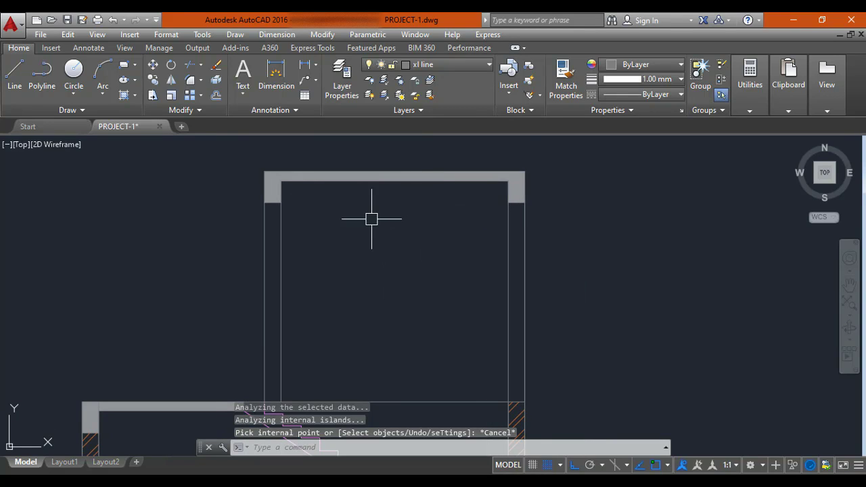
{"action": "scroll", "coordinate": [371, 219], "scroll_direction": "down", "scroll_amount": 6}
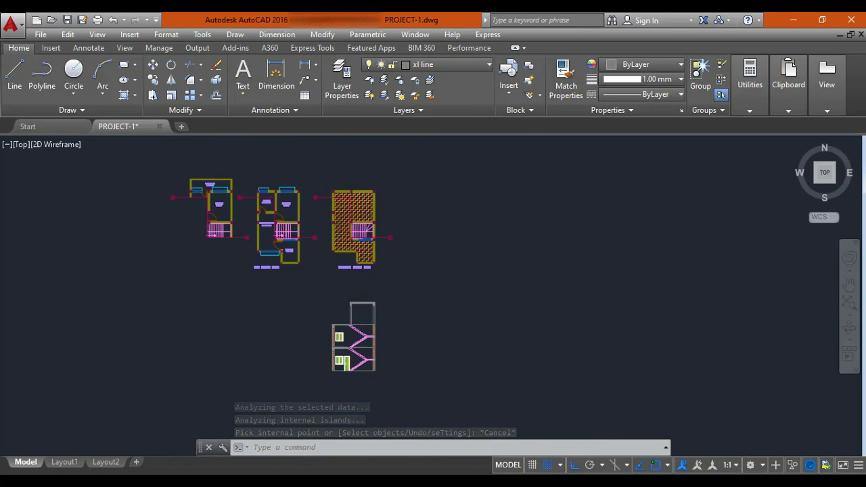
{"action": "scroll", "coordinate": [359, 228], "scroll_direction": "up", "scroll_amount": 8}
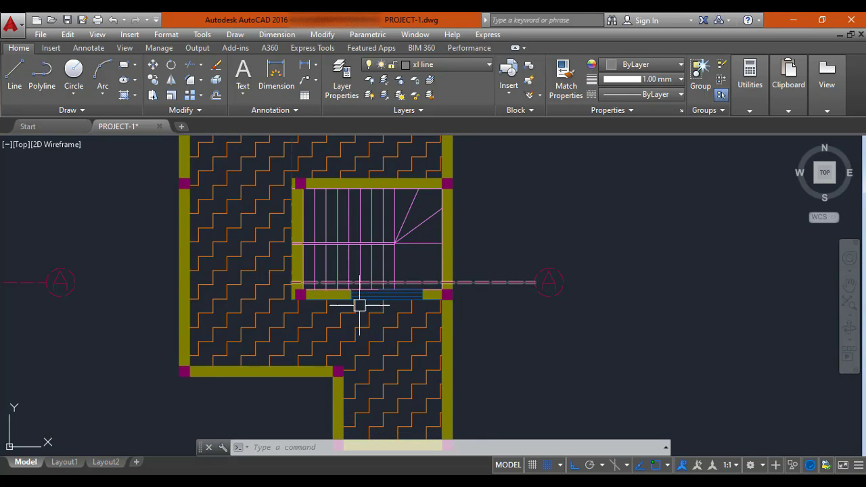
{"action": "scroll", "coordinate": [350, 151], "scroll_direction": "down", "scroll_amount": 5}
{"action": "scroll", "coordinate": [386, 245], "scroll_direction": "up", "scroll_amount": 3}
{"action": "mouse_move", "coordinate": [386, 246]}
{"action": "middle_mouse_down"}
{"action": "mouse_move", "coordinate": [392, 272]}
{"action": "mouse_move", "coordinate": [379, 255]}
{"action": "middle_mouse_up"}
{"action": "scroll", "coordinate": [364, 274], "scroll_direction": "up", "scroll_amount": 2}
{"action": "scroll", "coordinate": [363, 248], "scroll_direction": "up", "scroll_amount": 2}
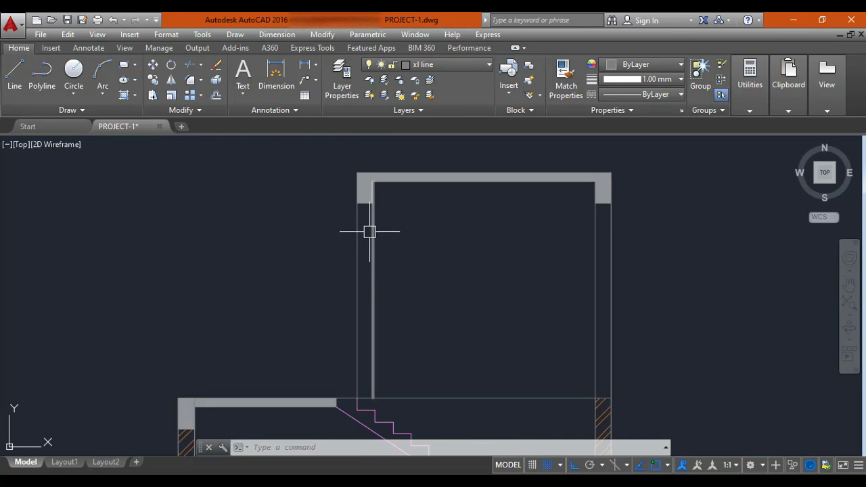
{"action": "middle_click_drag", "start_coordinate": [520, 277], "coordinate": [435, 256]}
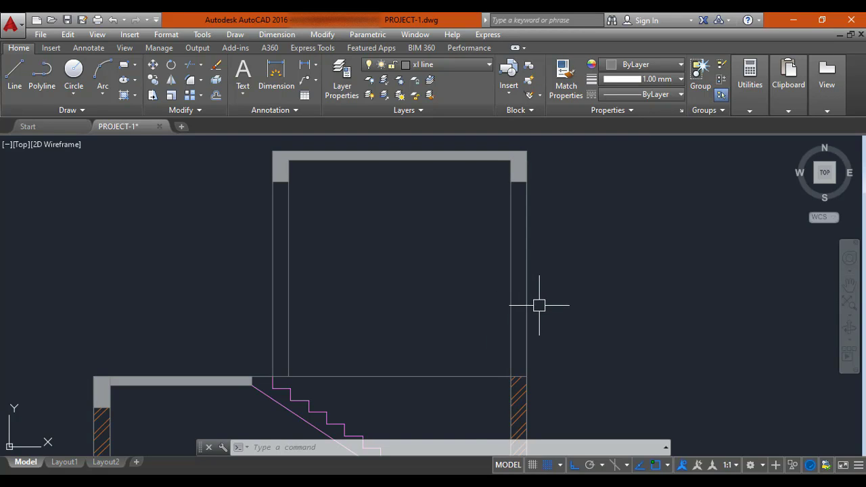
{"action": "scroll", "coordinate": [538, 304], "scroll_direction": "down", "scroll_amount": 2}
{"action": "middle_click_drag", "start_coordinate": [477, 196], "coordinate": [478, 383]}
{"action": "scroll", "coordinate": [445, 262], "scroll_direction": "up", "scroll_amount": 5}
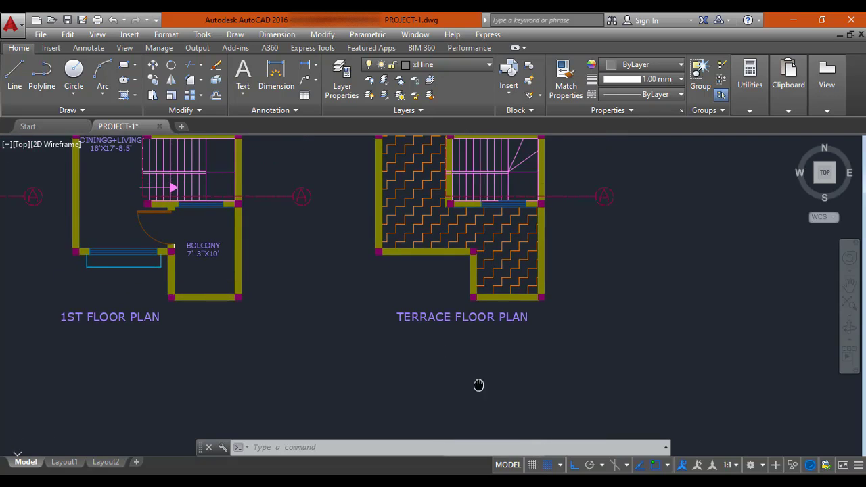
{"action": "scroll", "coordinate": [443, 274], "scroll_direction": "down", "scroll_amount": 5}
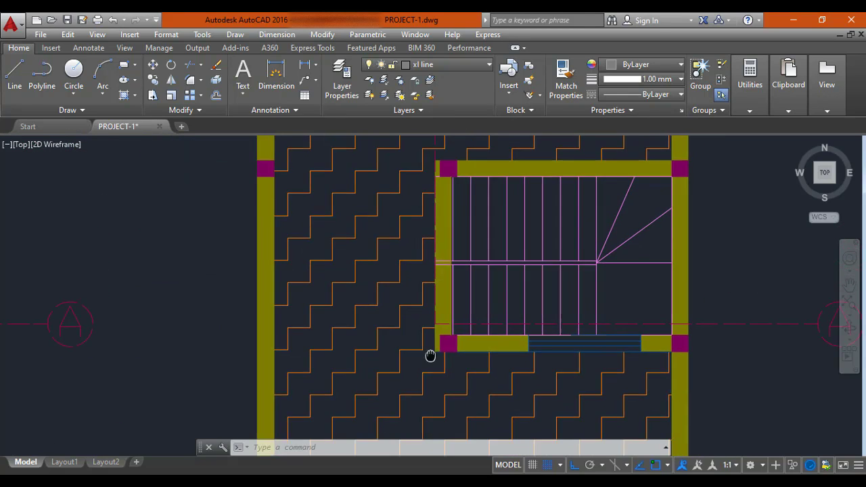
{"action": "mouse_move", "coordinate": [404, 406]}
{"action": "middle_mouse_down"}
{"action": "mouse_move", "coordinate": [404, 299]}
{"action": "mouse_move", "coordinate": [354, 280]}
{"action": "middle_mouse_up"}
{"action": "scroll", "coordinate": [372, 286], "scroll_direction": "up", "scroll_amount": 4}
{"action": "scroll", "coordinate": [353, 263], "scroll_direction": "up", "scroll_amount": 2}
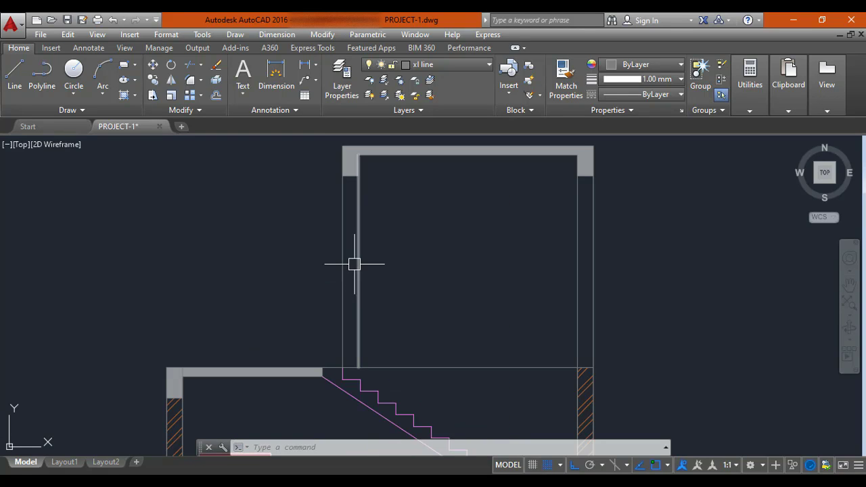
Step: Hatch both stair cabin walls below the beams with ANSI32 in orange 242,103,34
{"action": "type", "text": "h"}
{"action": "key", "text": "Return"}
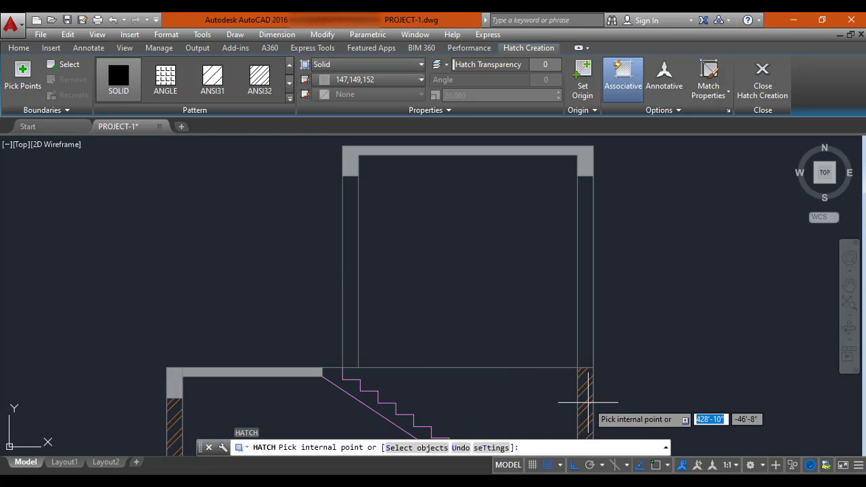
{"action": "left_click", "coordinate": [261, 73]}
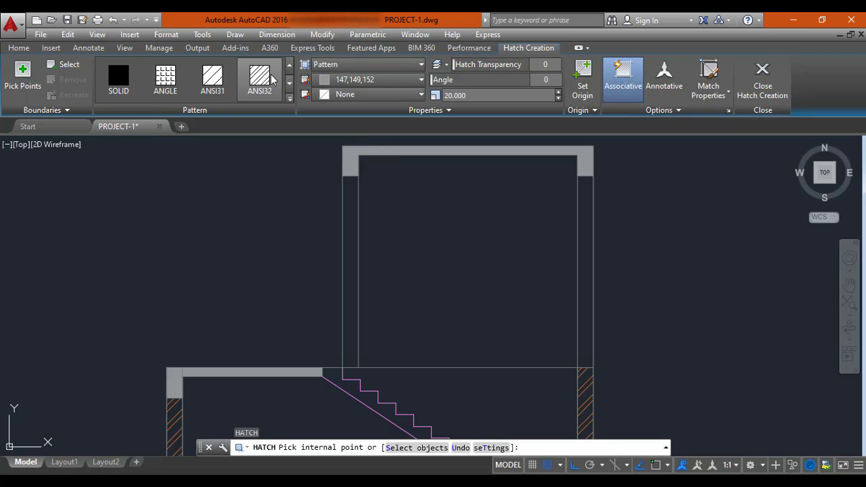
{"action": "left_click", "coordinate": [357, 81]}
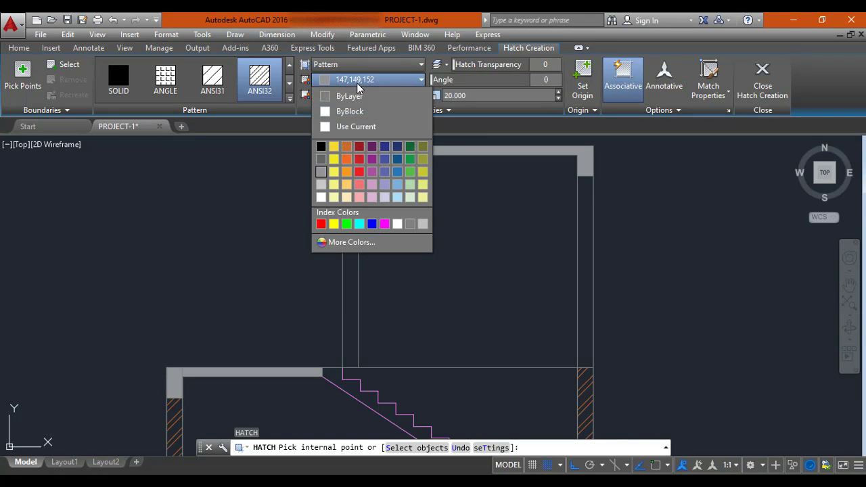
{"action": "left_click", "coordinate": [347, 159]}
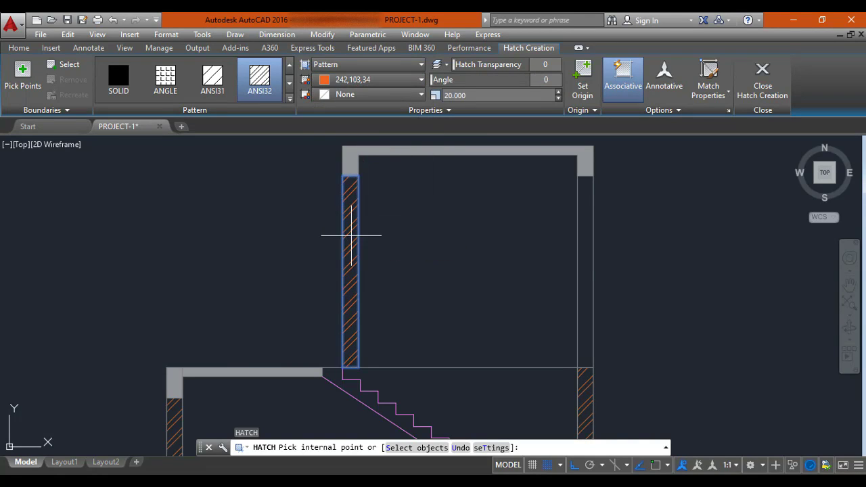
{"action": "left_click", "coordinate": [348, 186]}
{"action": "left_click", "coordinate": [589, 247]}
{"action": "key", "text": "Escape"}
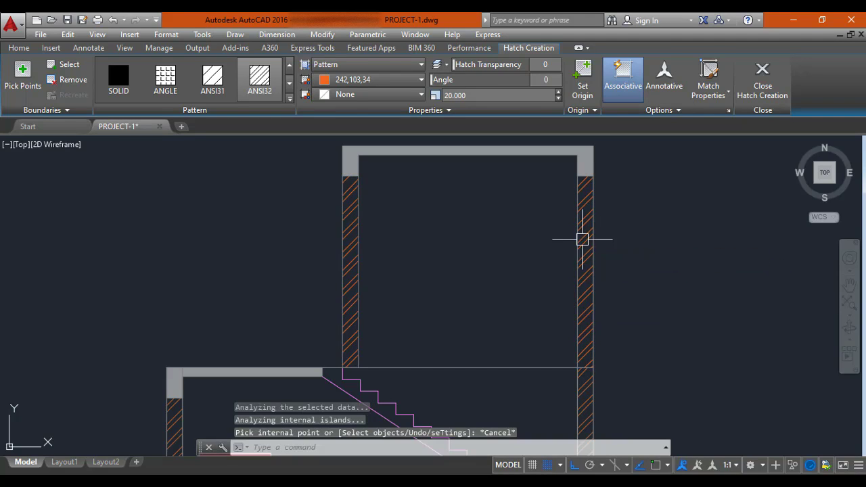
Step: Examine the stair cabin roof slab overhang beyond the left wall in the reference section
{"action": "scroll", "coordinate": [468, 209], "scroll_direction": "down", "scroll_amount": 2}
{"action": "scroll", "coordinate": [468, 209], "scroll_direction": "down", "scroll_amount": 6}
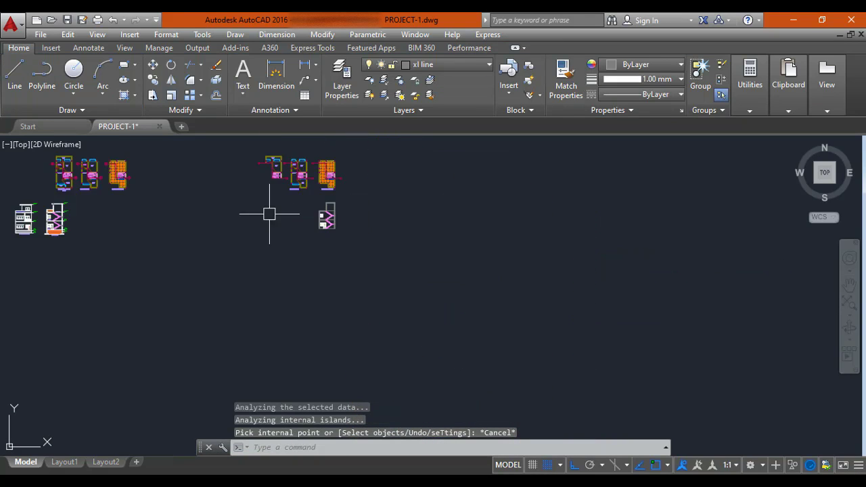
{"action": "middle_click_drag", "start_coordinate": [270, 215], "coordinate": [410, 226]}
{"action": "scroll", "coordinate": [304, 217], "scroll_direction": "up", "scroll_amount": 10}
{"action": "middle_click_drag", "start_coordinate": [318, 136], "coordinate": [290, 263]}
{"action": "scroll", "coordinate": [407, 211], "scroll_direction": "down", "scroll_amount": 8}
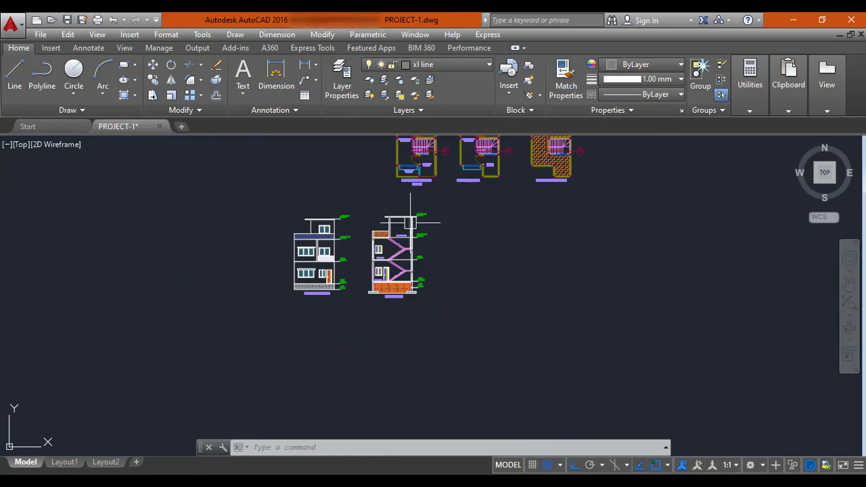
{"action": "scroll", "coordinate": [461, 229], "scroll_direction": "up", "scroll_amount": 5}
{"action": "middle_click_drag", "start_coordinate": [461, 228], "coordinate": [352, 224]}
{"action": "scroll", "coordinate": [361, 219], "scroll_direction": "up", "scroll_amount": 5}
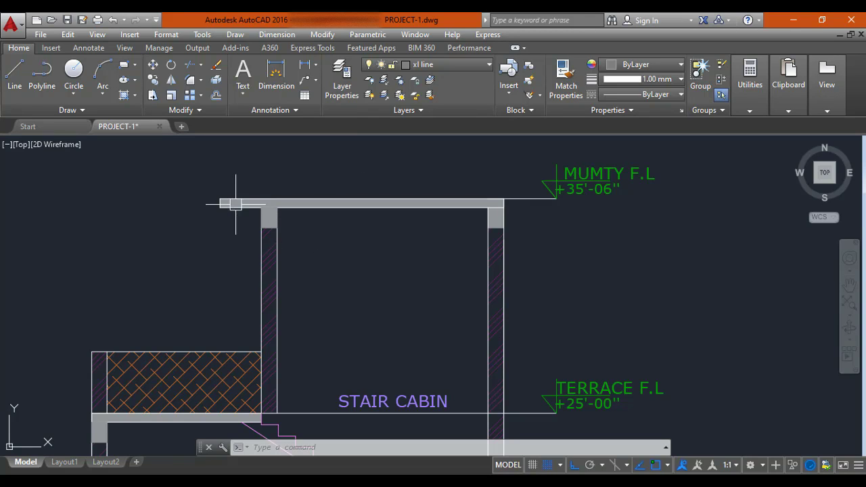
{"action": "scroll", "coordinate": [237, 200], "scroll_direction": "up", "scroll_amount": 2}
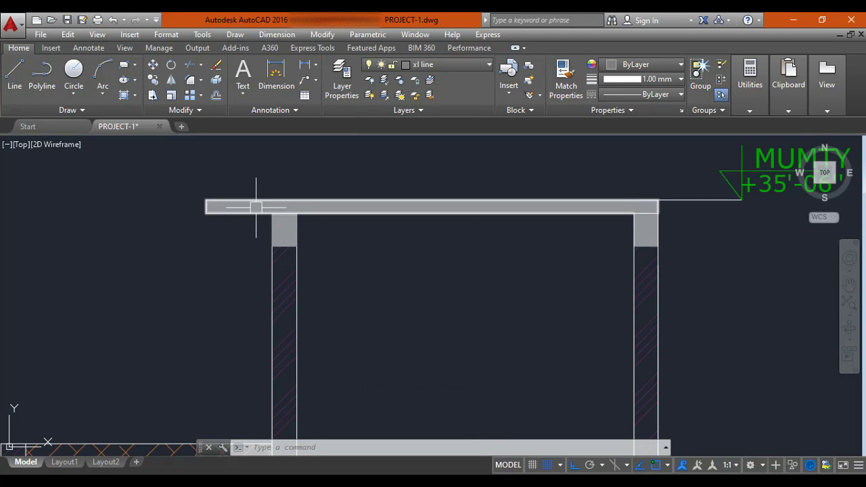
{"action": "scroll", "coordinate": [197, 231], "scroll_direction": "down", "scroll_amount": 6}
{"action": "scroll", "coordinate": [197, 231], "scroll_direction": "down", "scroll_amount": 4}
{"action": "mouse_move", "coordinate": [596, 183]}
{"action": "middle_mouse_down"}
{"action": "mouse_move", "coordinate": [328, 230]}
{"action": "mouse_move", "coordinate": [221, 317]}
{"action": "middle_mouse_up"}
{"action": "scroll", "coordinate": [221, 316], "scroll_direction": "down", "scroll_amount": 4}
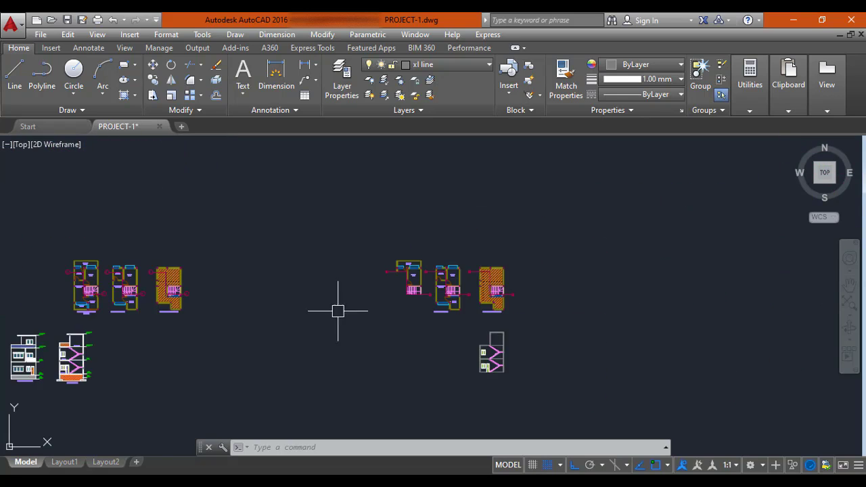
Step: Draw the roof slab overhang outline from the cabin's upper left corner: 2' outward, 5" down, then back to the outer wall face
{"action": "middle_click_drag", "start_coordinate": [502, 320], "coordinate": [386, 254]}
{"action": "scroll", "coordinate": [382, 255], "scroll_direction": "up", "scroll_amount": 8}
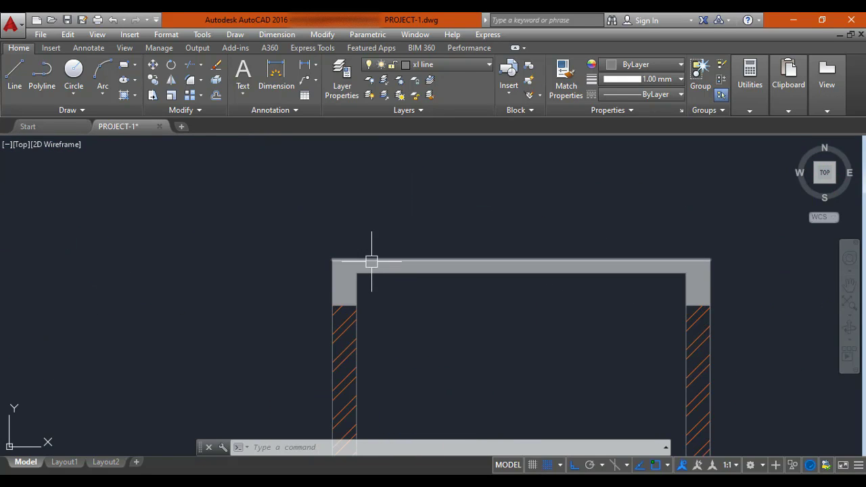
{"action": "key", "text": "Escape"}
{"action": "type", "text": "l"}
{"action": "key", "text": "Return"}
{"action": "scroll", "coordinate": [349, 227], "scroll_direction": "up", "scroll_amount": 4}
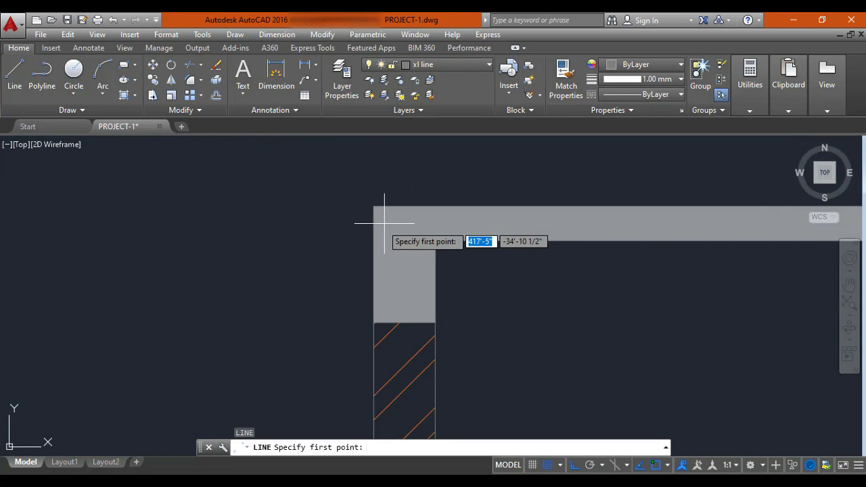
{"action": "left_click", "coordinate": [374, 206]}
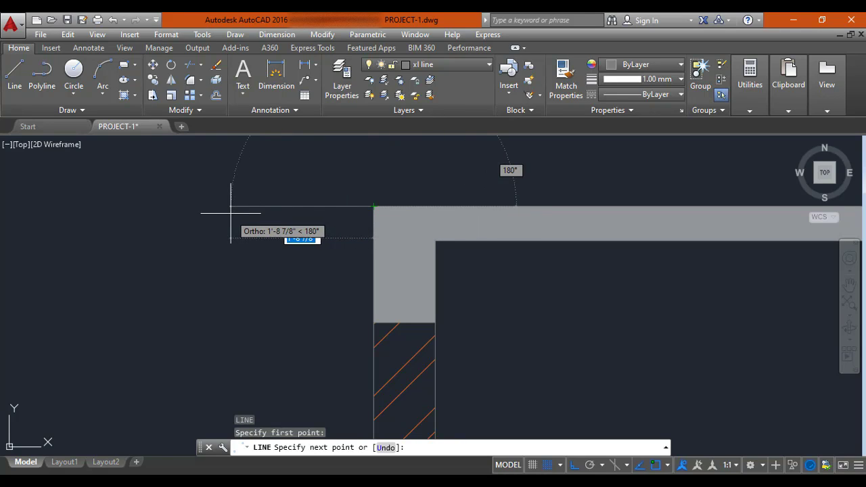
{"action": "key", "text": "Return"}
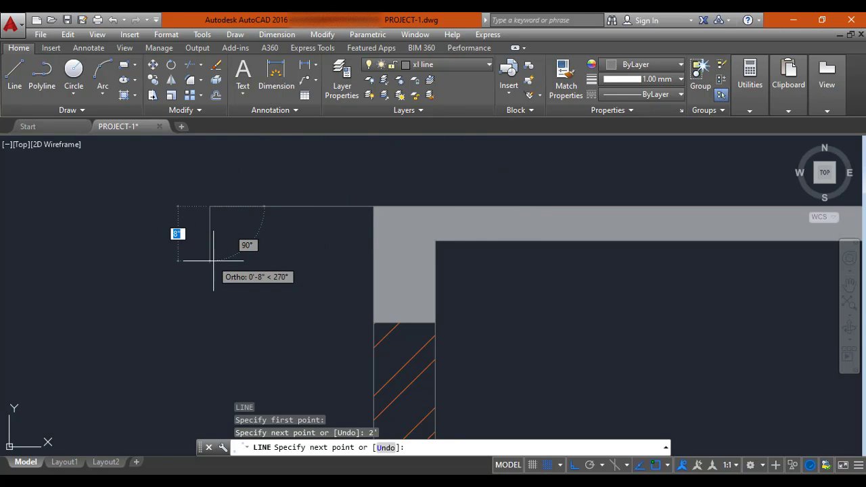
{"action": "type", "text": "5"}
{"action": "key", "text": "Return"}
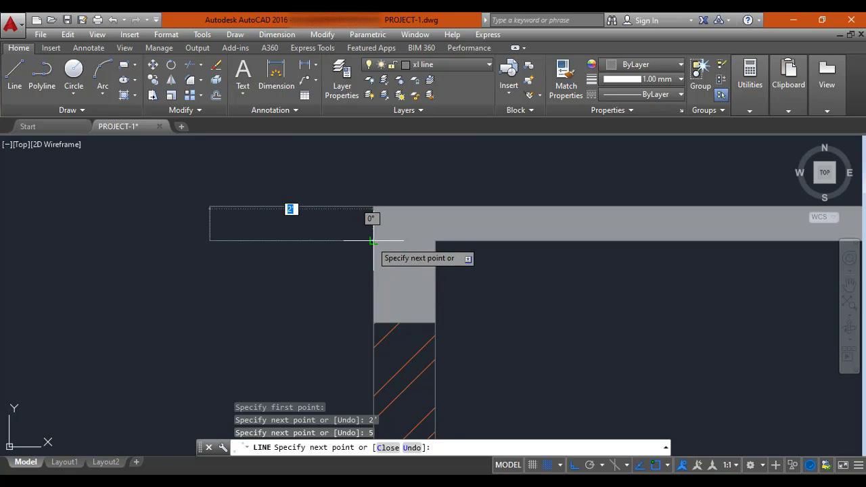
{"action": "left_click", "coordinate": [372, 218]}
{"action": "key", "text": "Escape"}
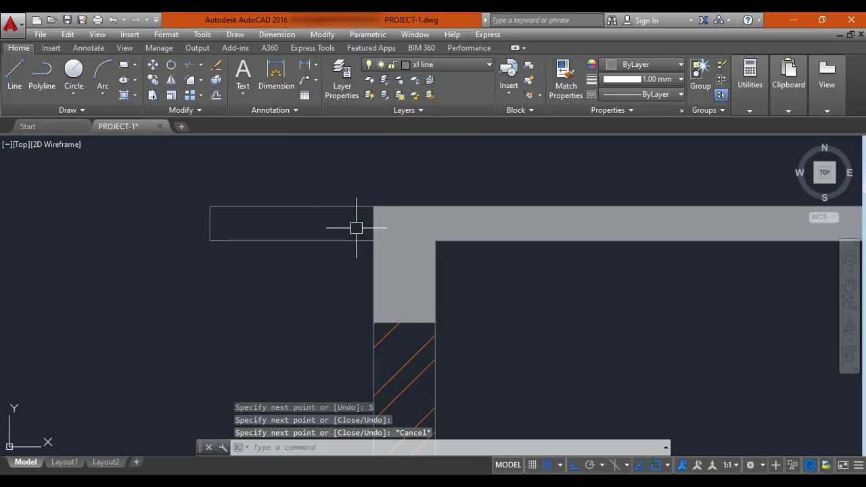
Step: Hatch the roof slab overhang outline and match its properties to the solid grey hatch of the cabin slab
{"action": "key", "text": "Return"}
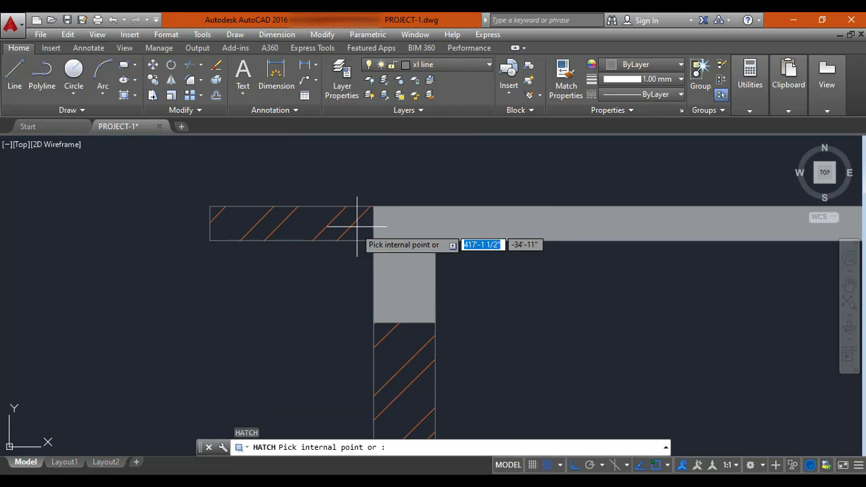
{"action": "left_click", "coordinate": [352, 220]}
{"action": "key", "text": "Escape"}
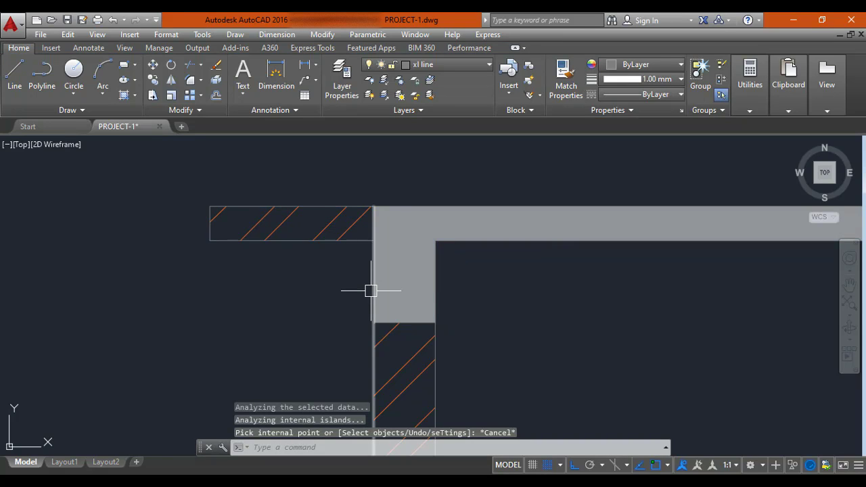
{"action": "type", "text": "MA"}
{"action": "key", "text": "Return"}
{"action": "left_click", "coordinate": [396, 242]}
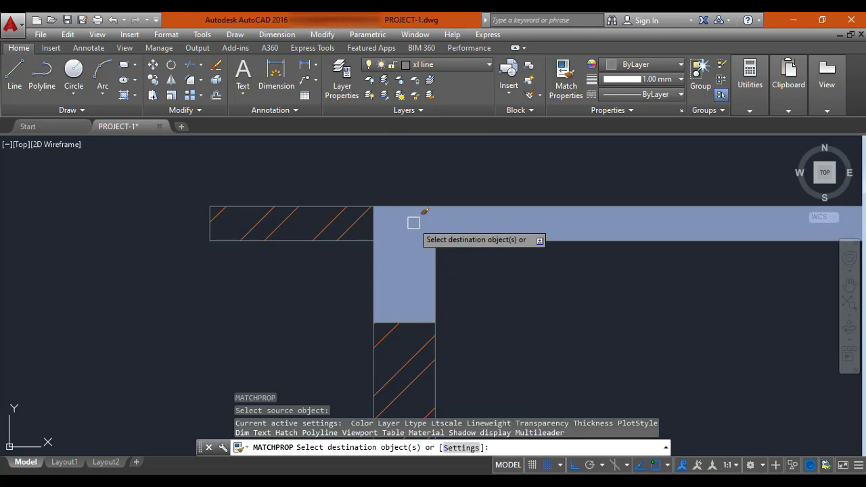
{"action": "left_click", "coordinate": [343, 222]}
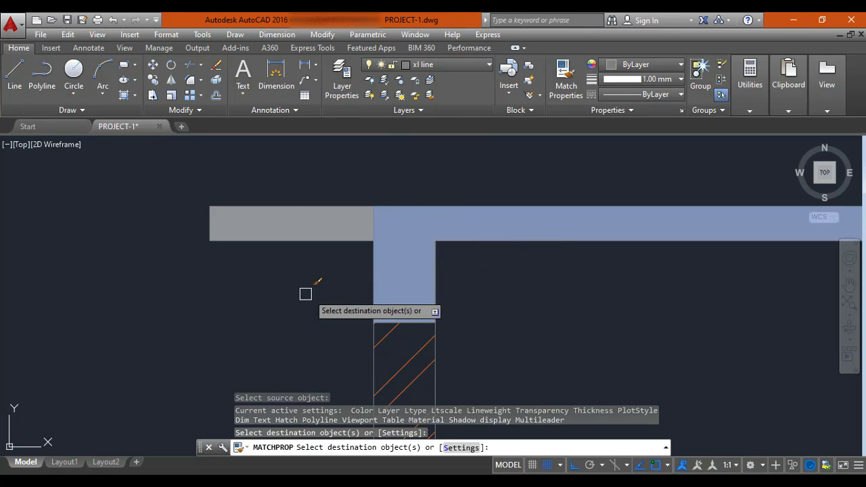
{"action": "key", "text": "Escape"}
Step: Draw a 3' vertical parapet line upward from the outer upper corner of the terrace slab's left edge
{"action": "scroll", "coordinate": [299, 286], "scroll_direction": "down", "scroll_amount": 6}
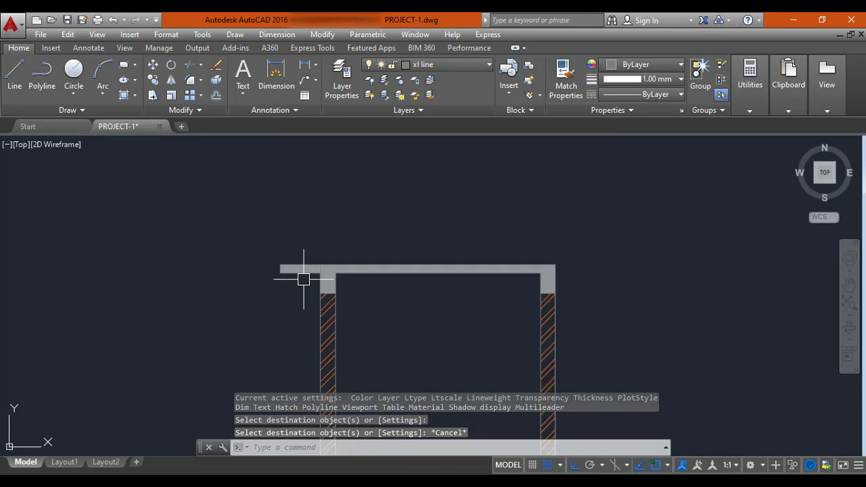
{"action": "mouse_move", "coordinate": [303, 280]}
{"action": "middle_mouse_down"}
{"action": "mouse_move", "coordinate": [303, 233]}
{"action": "mouse_move", "coordinate": [322, 224]}
{"action": "middle_mouse_up"}
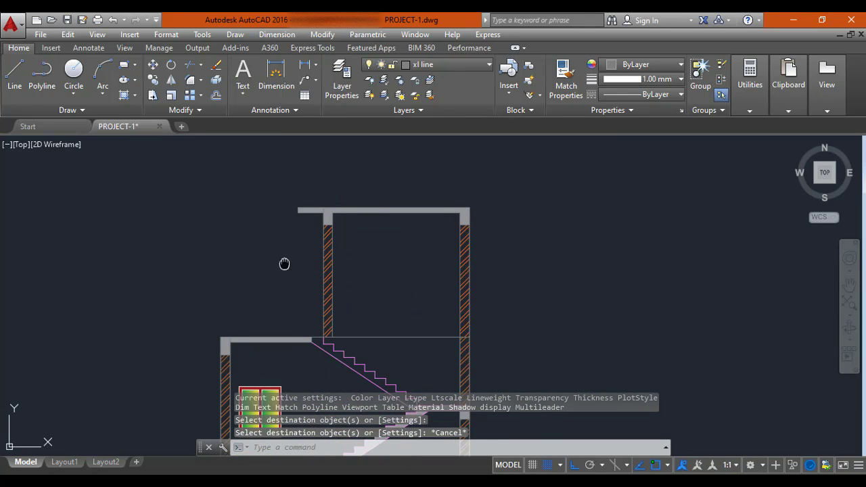
{"action": "mouse_move", "coordinate": [284, 264]}
{"action": "middle_mouse_down"}
{"action": "mouse_move", "coordinate": [305, 193]}
{"action": "mouse_move", "coordinate": [306, 238]}
{"action": "middle_mouse_up"}
{"action": "middle_click_drag", "start_coordinate": [249, 305], "coordinate": [251, 287]}
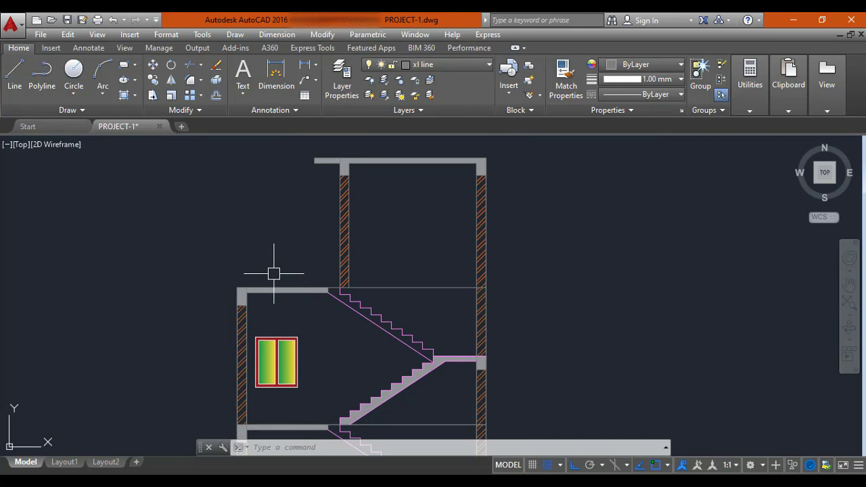
{"action": "key", "text": "Escape"}
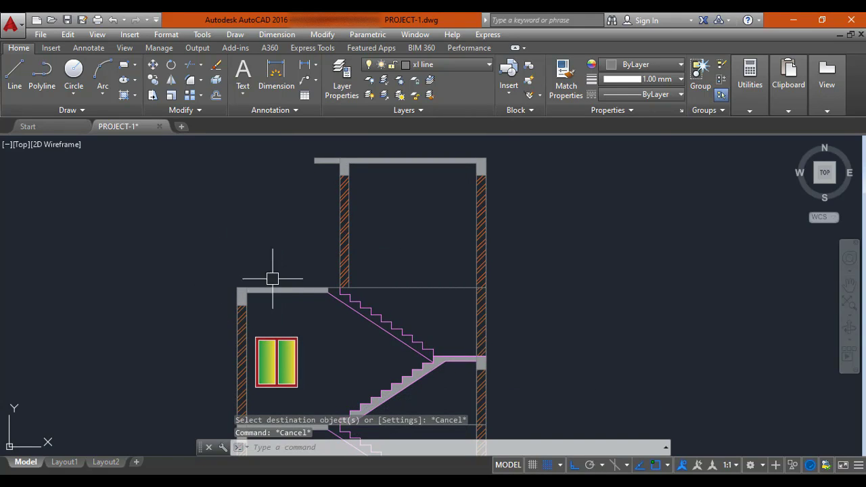
{"action": "key", "text": "Return"}
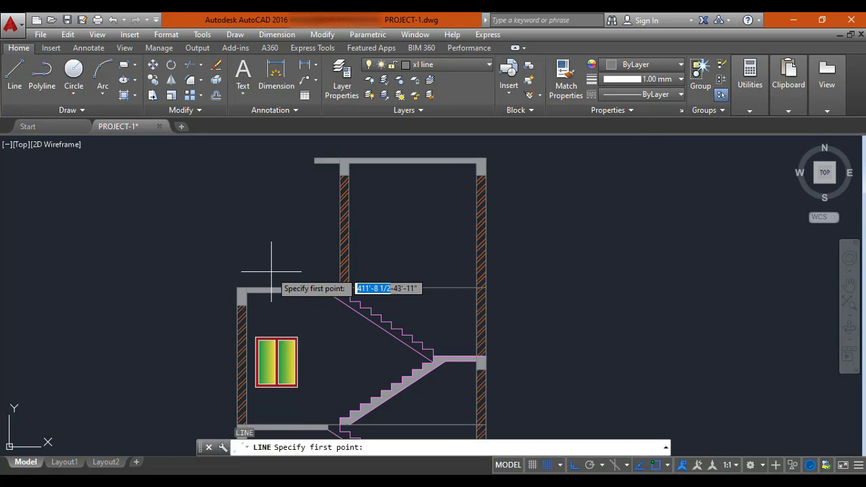
{"action": "scroll", "coordinate": [217, 276], "scroll_direction": "up", "scroll_amount": 2}
{"action": "left_click", "coordinate": [251, 296]}
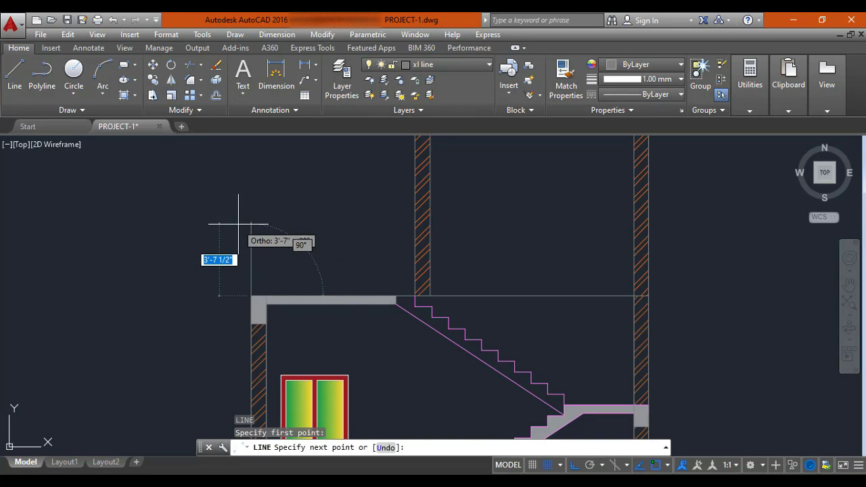
{"action": "type", "text": "3'"}
{"action": "key", "text": "Return"}
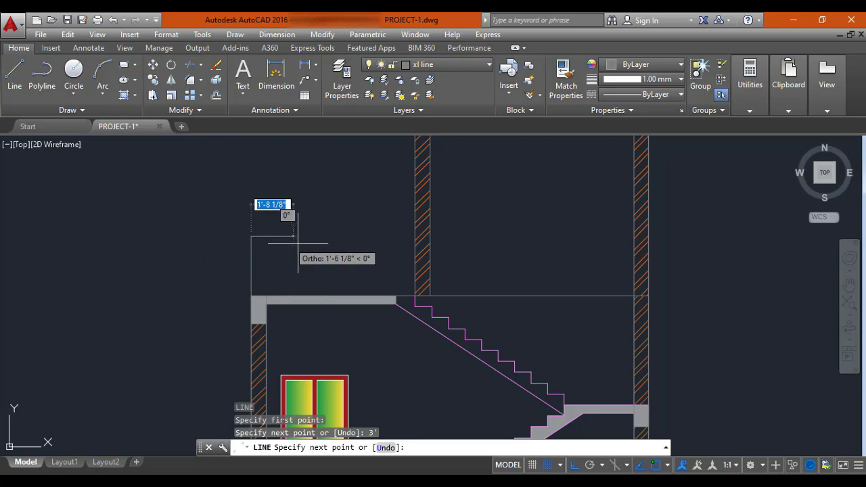
{"action": "key", "text": "Escape"}
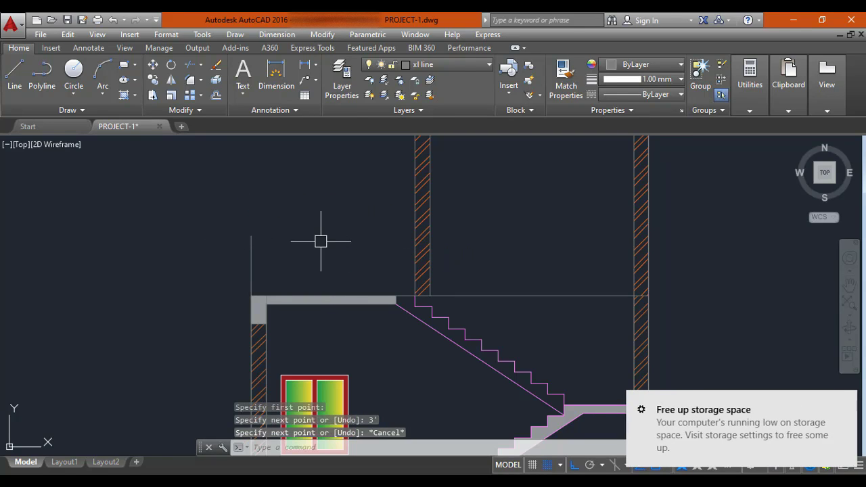
Step: Offset the 3' vertical parapet line at the terrace slab's outer edge
{"action": "type", "text": "o"}
{"action": "key", "text": "Return"}
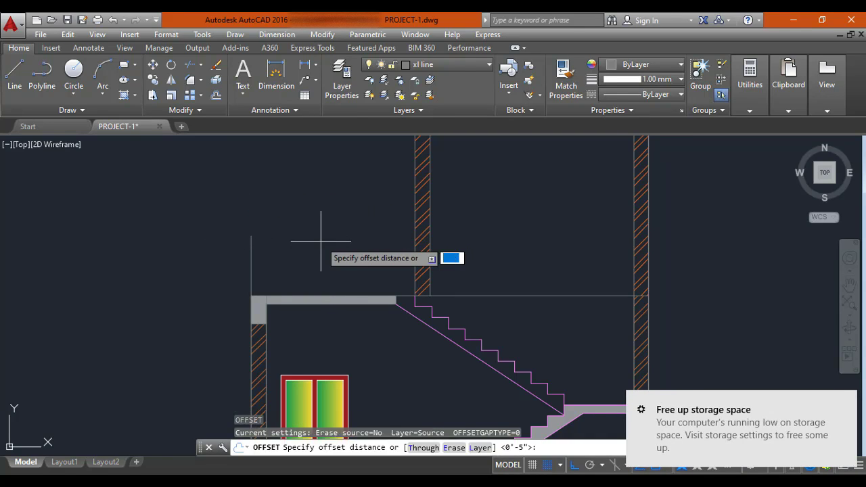
Step: Offset the vertical parapet line at the outer end of the terrace slab 9" inward
{"action": "type", "text": "9"}
{"action": "key", "text": "Return"}
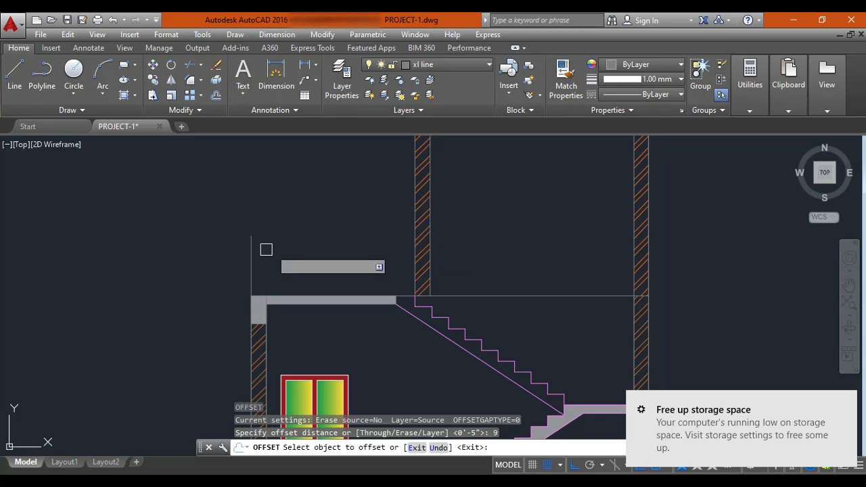
{"action": "left_click", "coordinate": [250, 257]}
{"action": "left_click", "coordinate": [261, 325]}
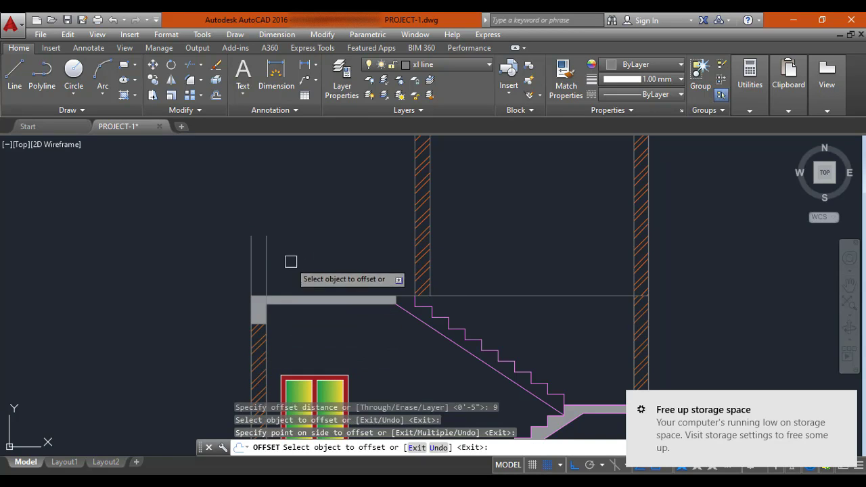
{"action": "key", "text": "Escape"}
Step: Draw a horizontal line closing the top between the two vertical parapet lines
{"action": "type", "text": "l"}
{"action": "key", "text": "Return"}
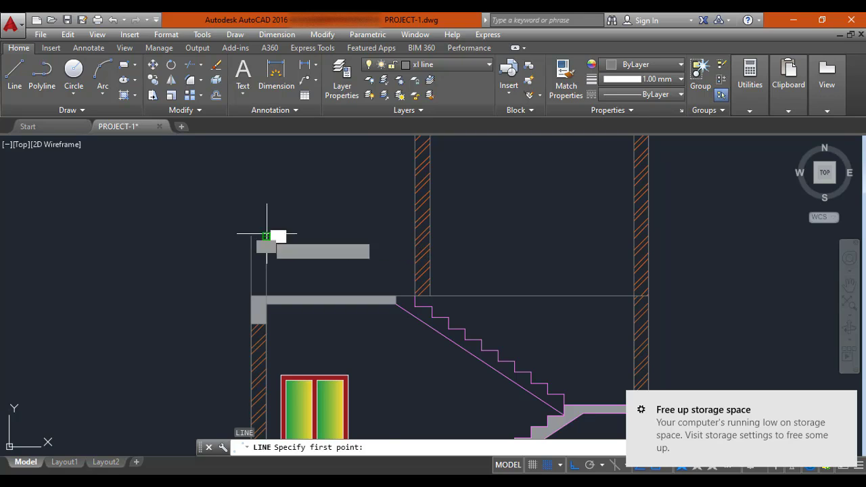
{"action": "left_click", "coordinate": [266, 236]}
{"action": "left_click", "coordinate": [251, 236]}
{"action": "key", "text": "Escape"}
Step: Hatch the closed parapet wall with the ANSI32 pattern in colour 242,103,34 at scale 20
{"action": "scroll", "coordinate": [259, 245], "scroll_direction": "up", "scroll_amount": 2}
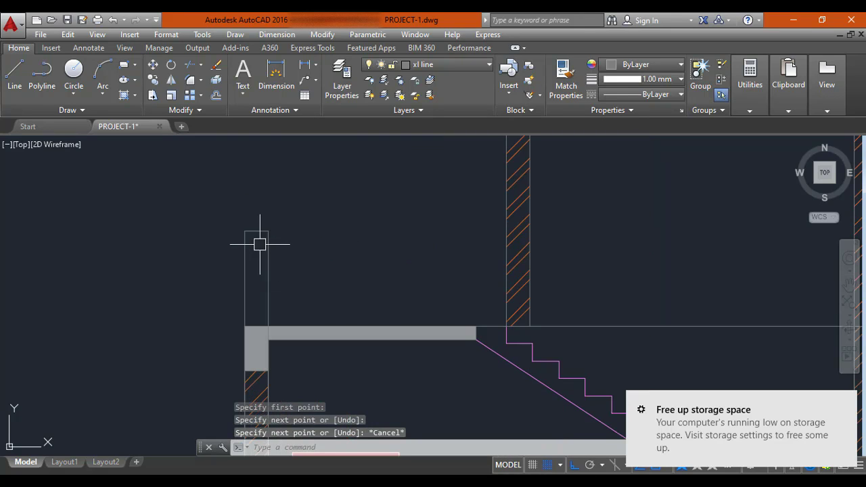
{"action": "scroll", "coordinate": [237, 232], "scroll_direction": "up", "scroll_amount": 1}
{"action": "scroll", "coordinate": [264, 248], "scroll_direction": "down", "scroll_amount": 1}
{"action": "middle_click_drag", "start_coordinate": [264, 248], "coordinate": [254, 222]}
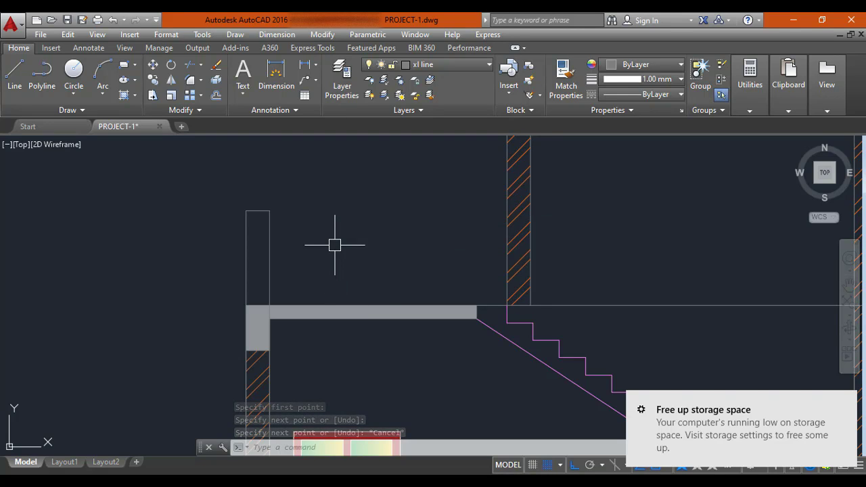
{"action": "type", "text": "h"}
{"action": "key", "text": "Return"}
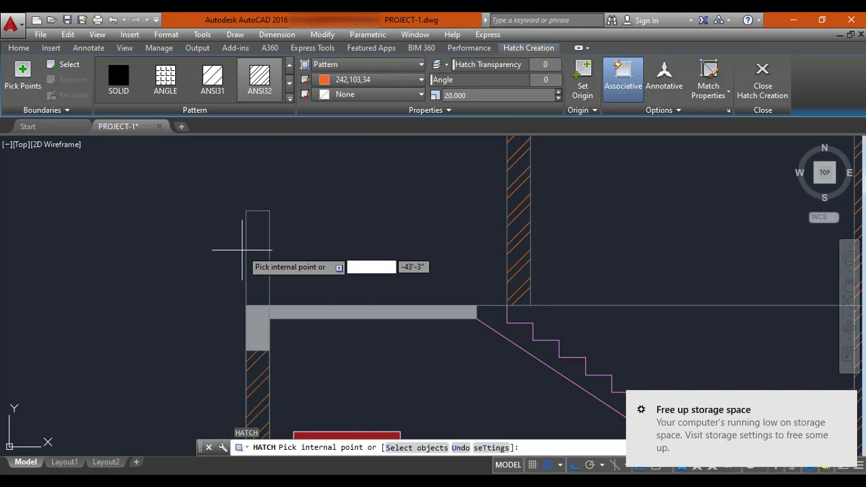
{"action": "key", "text": "Escape"}
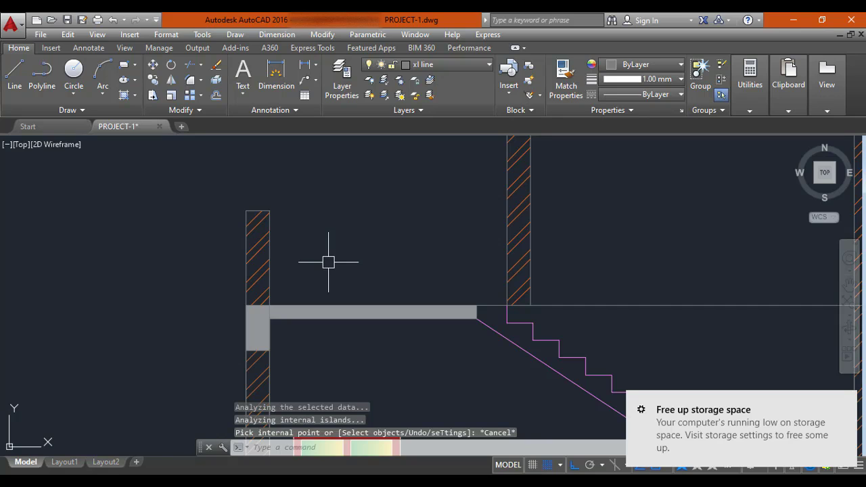
Step: Draw a horizontal line from the parapet's top inner corner to the stair cabin wall
{"action": "type", "text": "l"}
{"action": "key", "text": "Return"}
{"action": "left_click", "coordinate": [269, 211]}
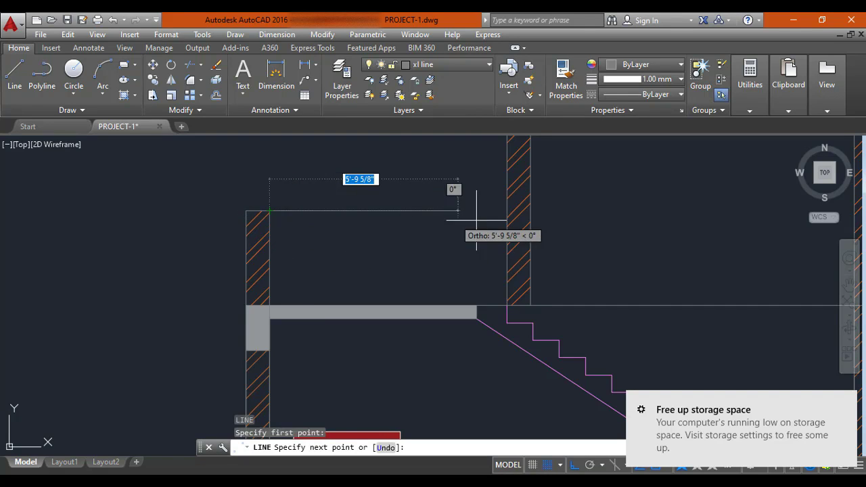
{"action": "key", "text": "Escape"}
{"action": "scroll", "coordinate": [441, 242], "scroll_direction": "down", "scroll_amount": 2}
{"action": "middle_click_drag", "start_coordinate": [441, 242], "coordinate": [387, 272]}
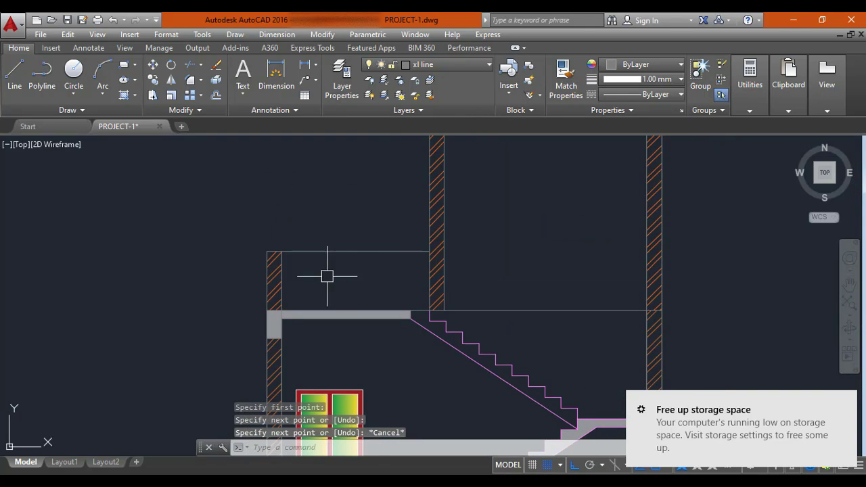
Step: Dismiss the storage notification and set up a hatch with the AR-B88 pattern in dark green (19,103,52)
{"action": "left_click", "coordinate": [848, 404]}
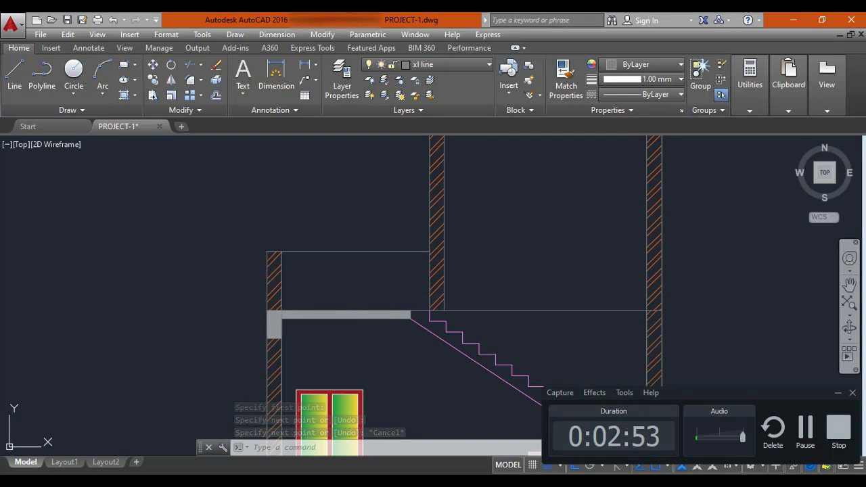
{"action": "middle_click_drag", "start_coordinate": [360, 277], "coordinate": [426, 259]}
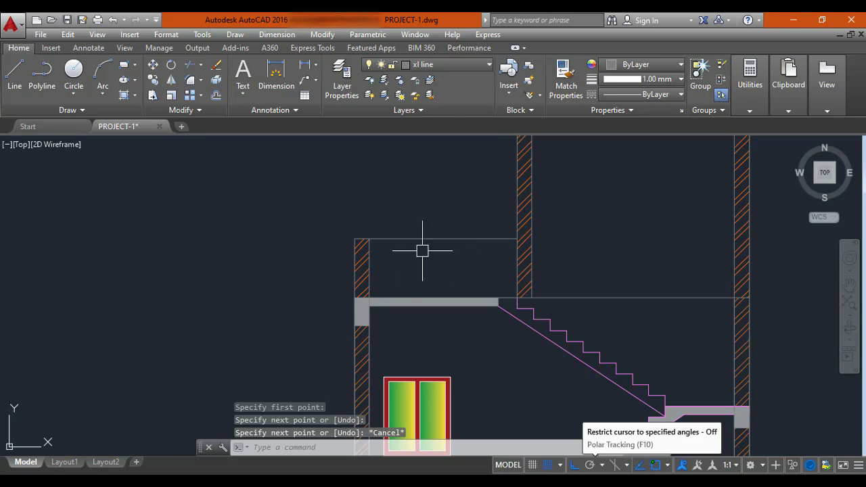
{"action": "type", "text": "h"}
{"action": "key", "text": "Return"}
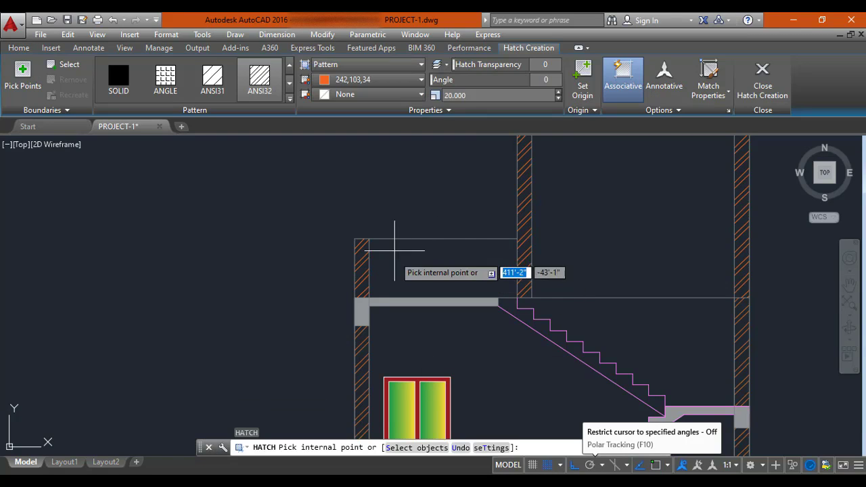
{"action": "left_click", "coordinate": [289, 99]}
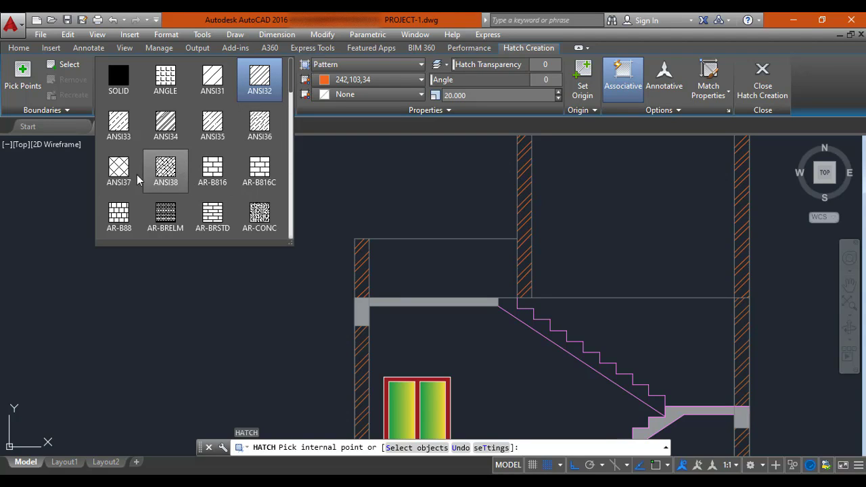
{"action": "left_click", "coordinate": [122, 211]}
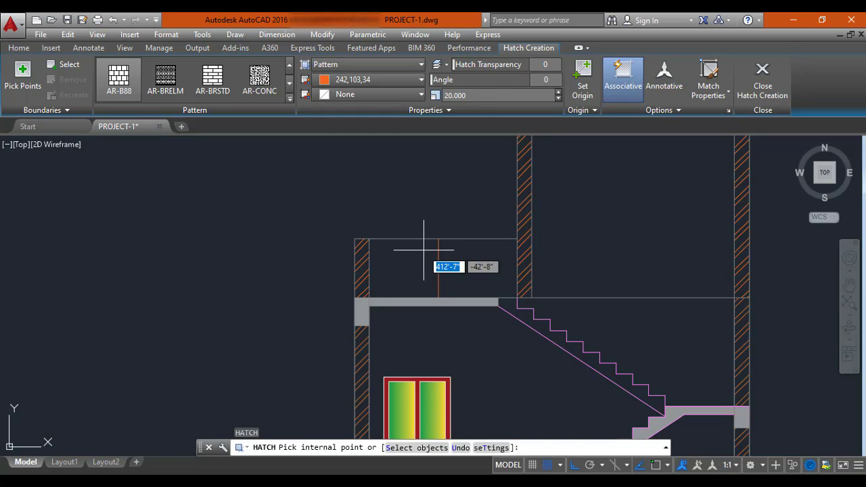
{"action": "left_click", "coordinate": [372, 80]}
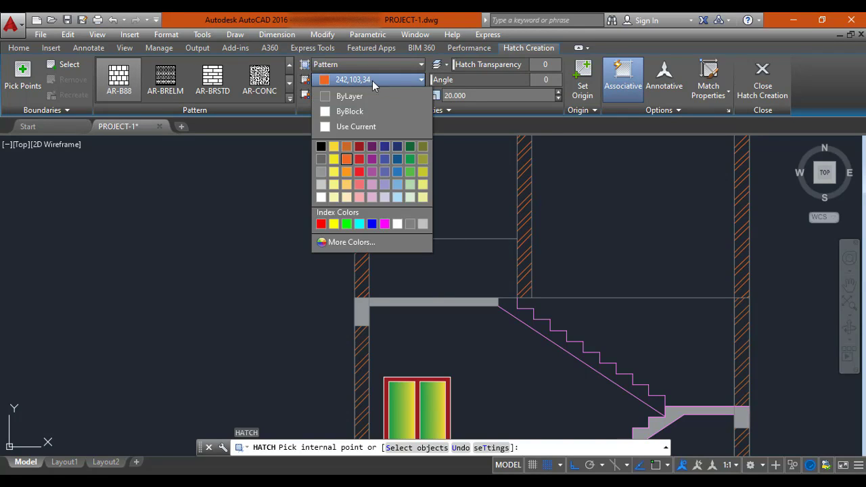
{"action": "left_click", "coordinate": [410, 146]}
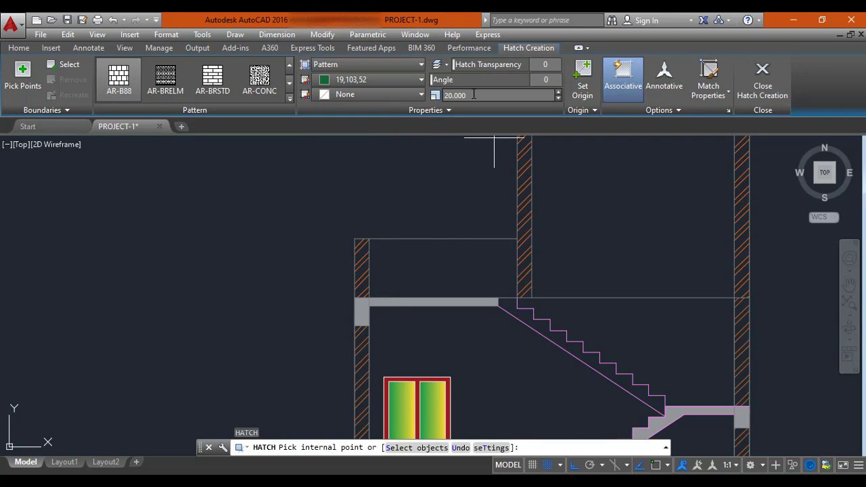
Step: Apply the hatch to the area between the parapet and the stair cabin wall at scale 1
{"action": "left_click", "coordinate": [456, 251]}
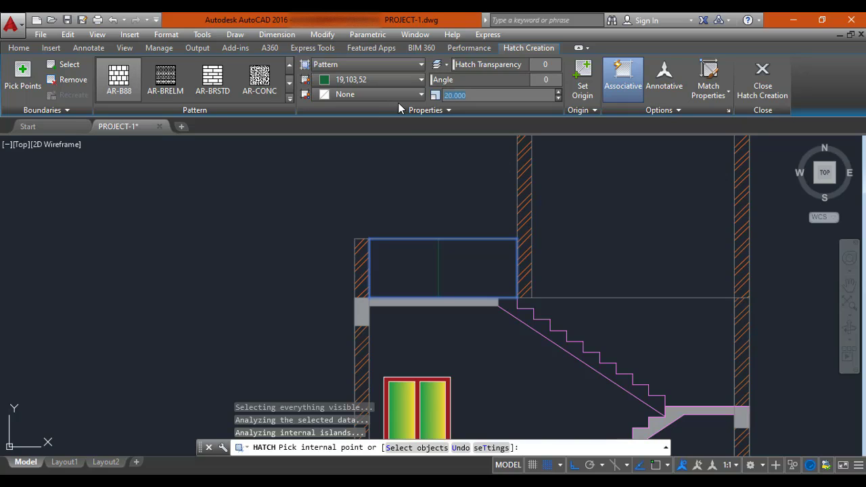
{"action": "type", "text": "5"}
{"action": "key", "text": "Return"}
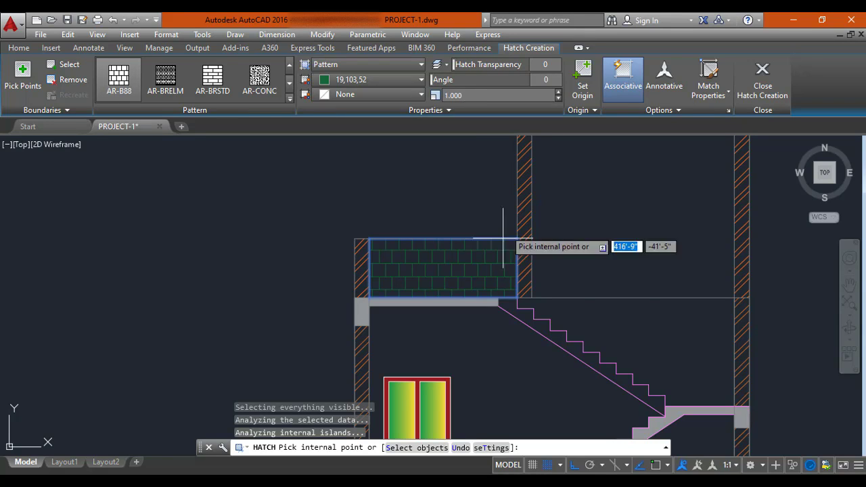
{"action": "key", "text": "Escape"}
Step: Compare the new section's terrace parapet with the one in the finished reference section
{"action": "scroll", "coordinate": [425, 299], "scroll_direction": "down", "scroll_amount": 2}
{"action": "middle_click_drag", "start_coordinate": [401, 280], "coordinate": [353, 240]}
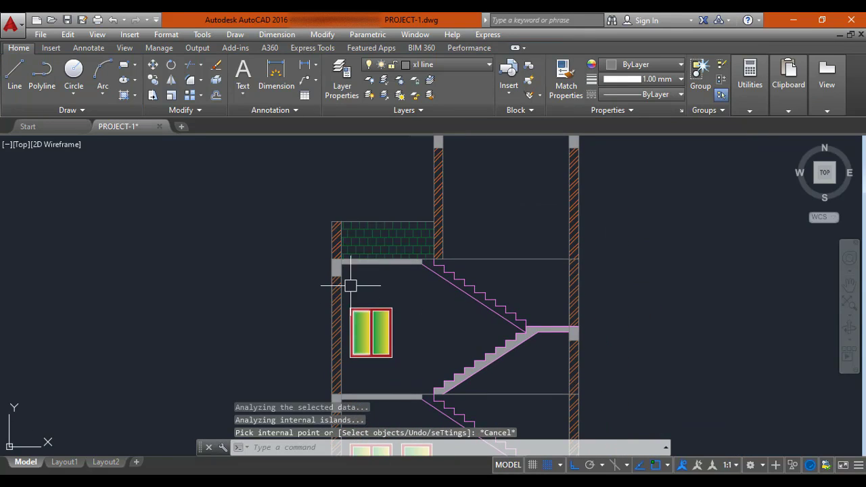
{"action": "scroll", "coordinate": [352, 280], "scroll_direction": "down", "scroll_amount": 2}
{"action": "mouse_move", "coordinate": [372, 291]}
{"action": "middle_mouse_down"}
{"action": "mouse_move", "coordinate": [366, 233]}
{"action": "mouse_move", "coordinate": [366, 279]}
{"action": "middle_mouse_up"}
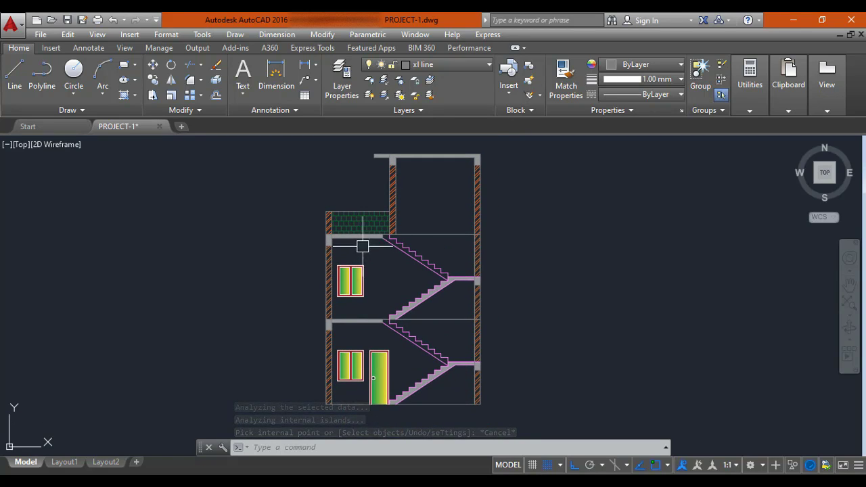
{"action": "scroll", "coordinate": [359, 247], "scroll_direction": "down", "scroll_amount": 2}
{"action": "scroll", "coordinate": [398, 224], "scroll_direction": "up", "scroll_amount": 4}
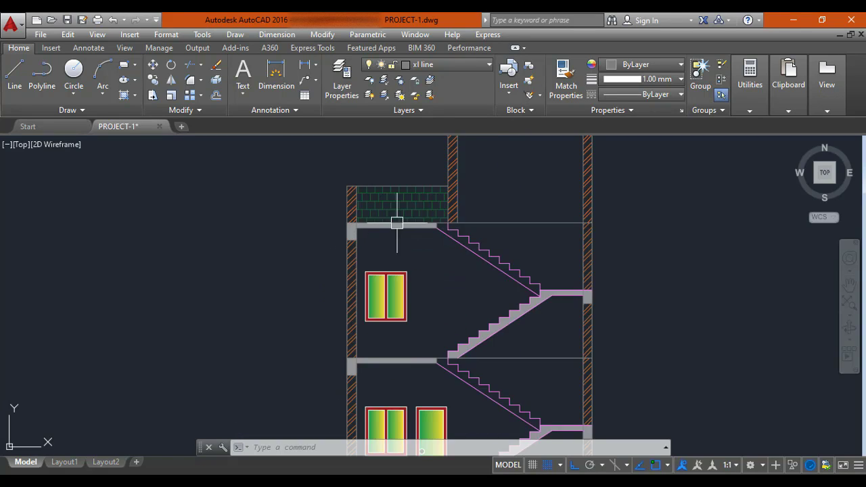
{"action": "scroll", "coordinate": [398, 224], "scroll_direction": "down", "scroll_amount": 8}
{"action": "middle_click_drag", "start_coordinate": [223, 245], "coordinate": [499, 251]}
{"action": "middle_click_drag", "start_coordinate": [284, 270], "coordinate": [456, 263]}
{"action": "middle_click_drag", "start_coordinate": [203, 252], "coordinate": [355, 249]}
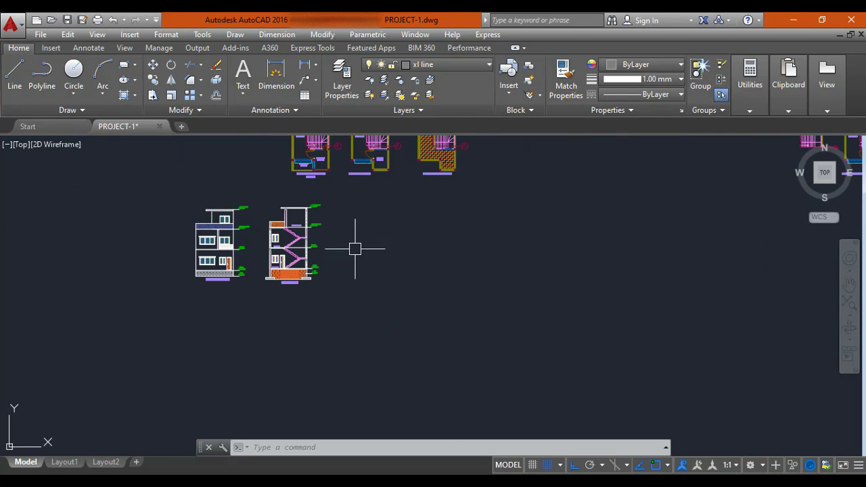
{"action": "scroll", "coordinate": [314, 245], "scroll_direction": "up", "scroll_amount": 6}
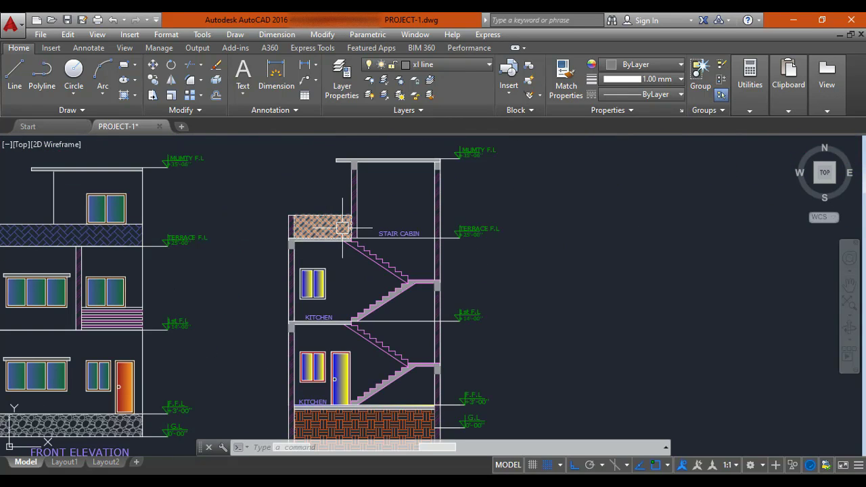
Step: Review the section in progress below the terrace floor plan, from the stair cabin down to the ground floor line
{"action": "scroll", "coordinate": [332, 295], "scroll_direction": "down", "scroll_amount": 4}
{"action": "middle_click_drag", "start_coordinate": [744, 274], "coordinate": [389, 285]}
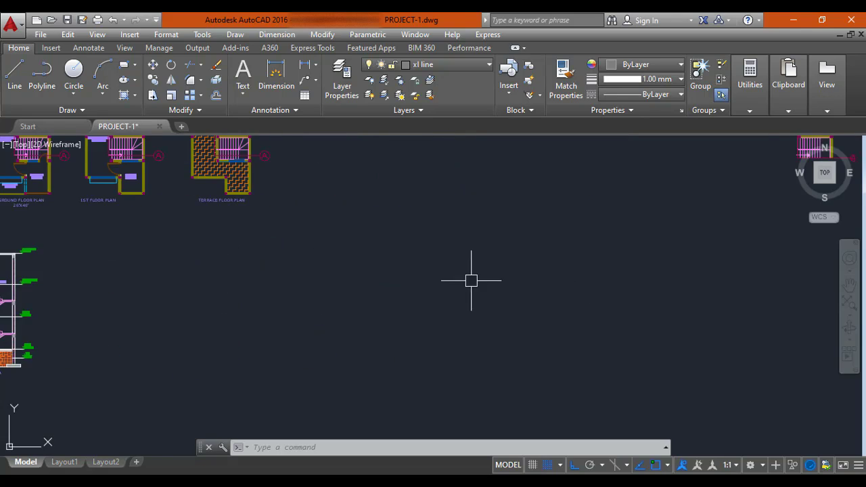
{"action": "middle_click_drag", "start_coordinate": [653, 182], "coordinate": [473, 303]}
{"action": "scroll", "coordinate": [472, 302], "scroll_direction": "down", "scroll_amount": 2}
{"action": "middle_click_drag", "start_coordinate": [649, 325], "coordinate": [479, 326]}
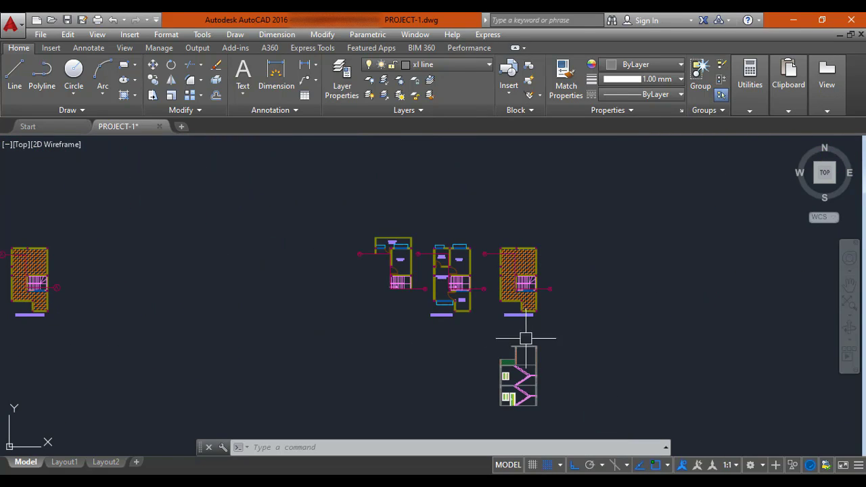
{"action": "scroll", "coordinate": [525, 338], "scroll_direction": "up", "scroll_amount": 7}
{"action": "scroll", "coordinate": [523, 215], "scroll_direction": "down", "scroll_amount": 2}
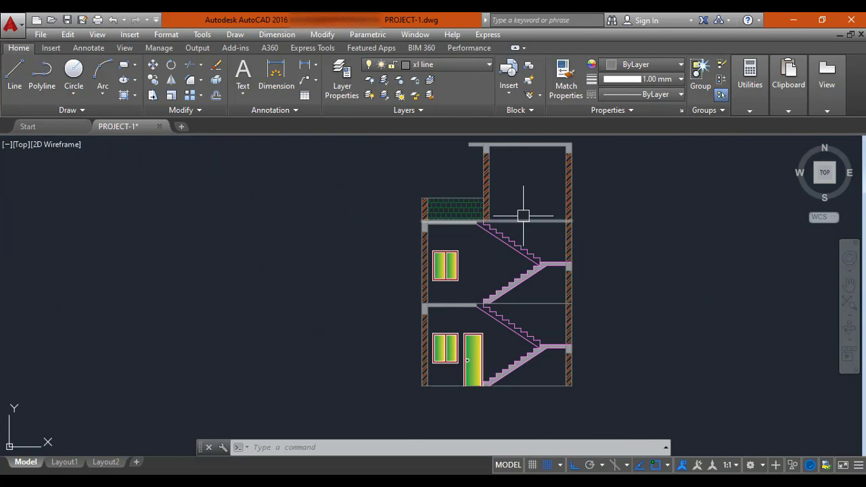
{"action": "middle_click_drag", "start_coordinate": [529, 261], "coordinate": [468, 256]}
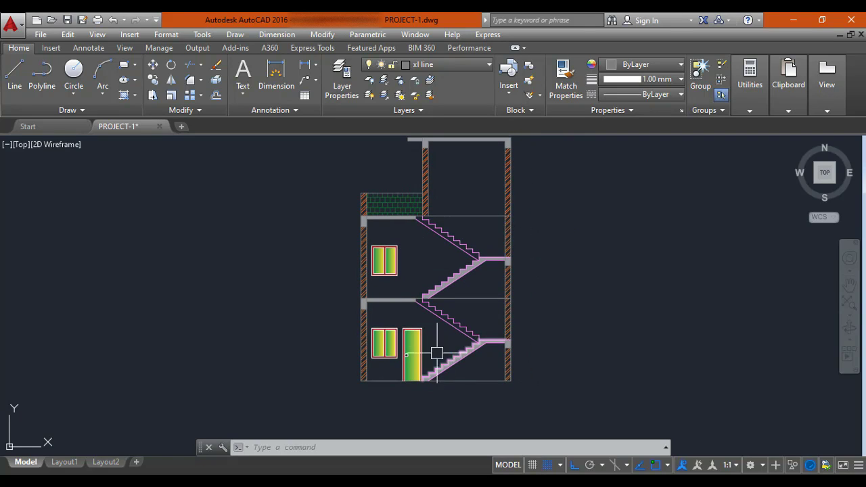
{"action": "middle_click_drag", "start_coordinate": [466, 373], "coordinate": [446, 284]}
{"action": "middle_click_drag", "start_coordinate": [433, 329], "coordinate": [423, 401]}
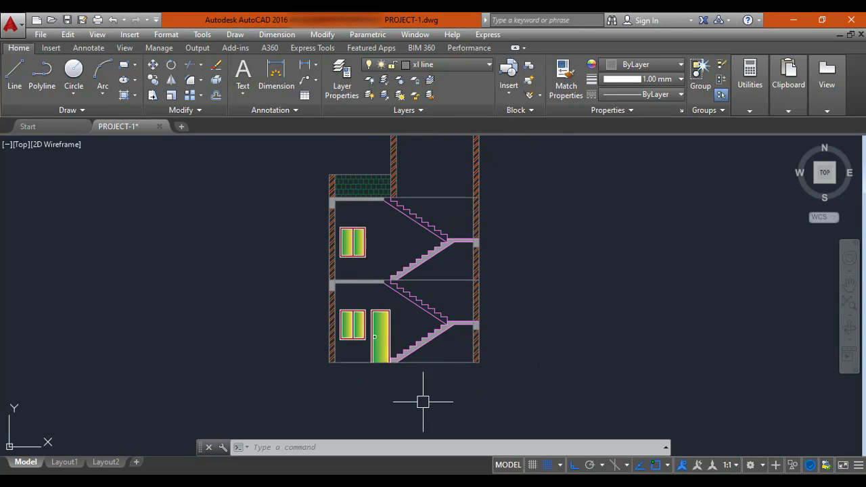
{"action": "middle_click_drag", "start_coordinate": [383, 232], "coordinate": [387, 251]}
{"action": "middle_click_drag", "start_coordinate": [382, 335], "coordinate": [409, 269]}
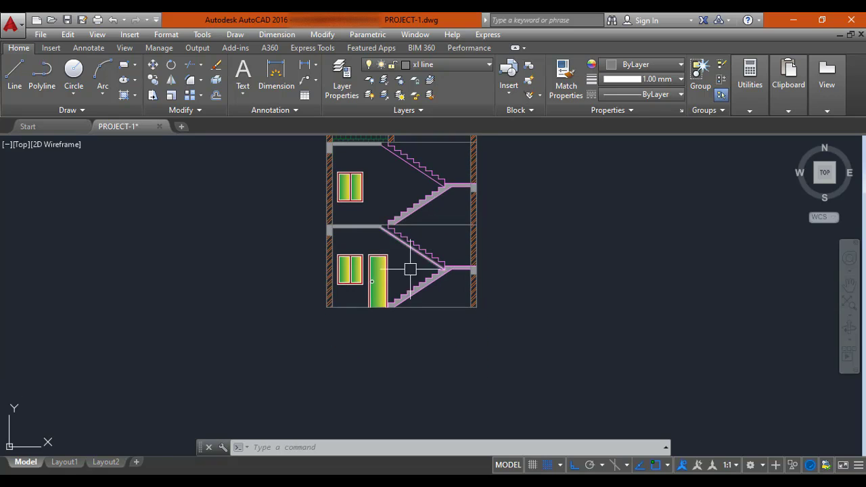
Step: Examine the plinth, footing and the F.F.L and G.L level marks in the finished Section A-A
{"action": "scroll", "coordinate": [405, 302], "scroll_direction": "down", "scroll_amount": 5}
{"action": "middle_click_drag", "start_coordinate": [266, 252], "coordinate": [584, 230]}
{"action": "middle_click_drag", "start_coordinate": [82, 301], "coordinate": [300, 296]}
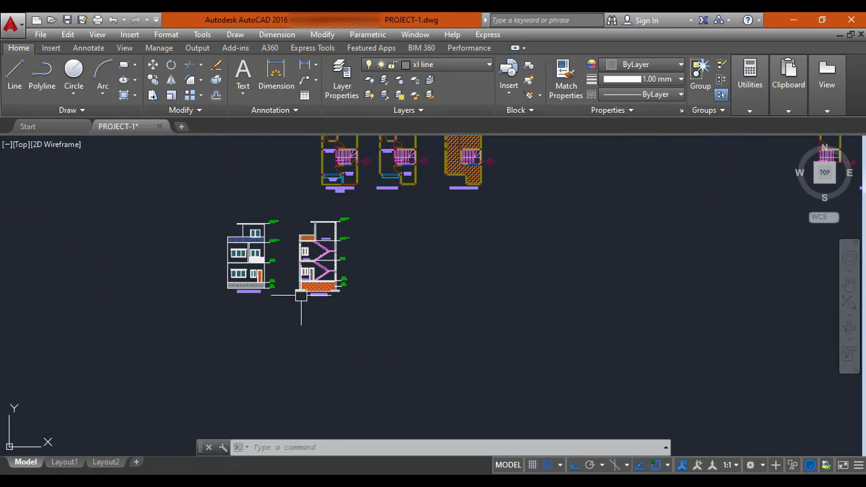
{"action": "scroll", "coordinate": [308, 286], "scroll_direction": "up", "scroll_amount": 5}
{"action": "scroll", "coordinate": [433, 267], "scroll_direction": "up", "scroll_amount": 4}
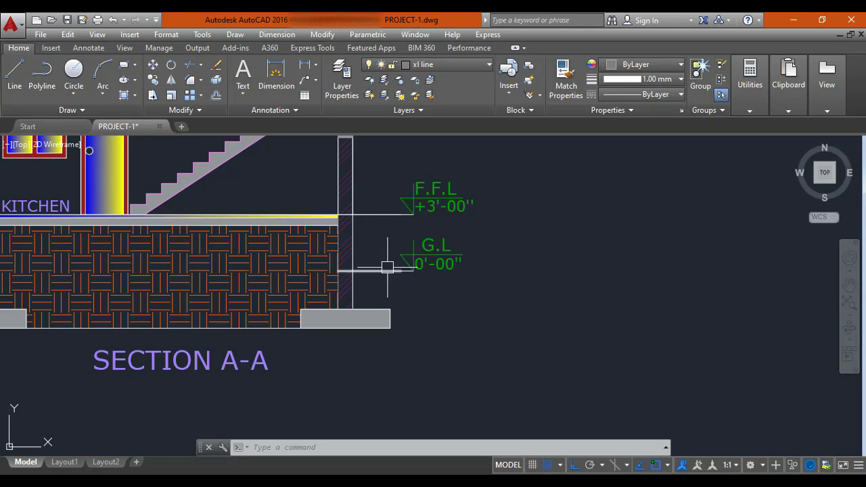
{"action": "scroll", "coordinate": [369, 262], "scroll_direction": "down", "scroll_amount": 2}
{"action": "scroll", "coordinate": [419, 259], "scroll_direction": "up", "scroll_amount": 2}
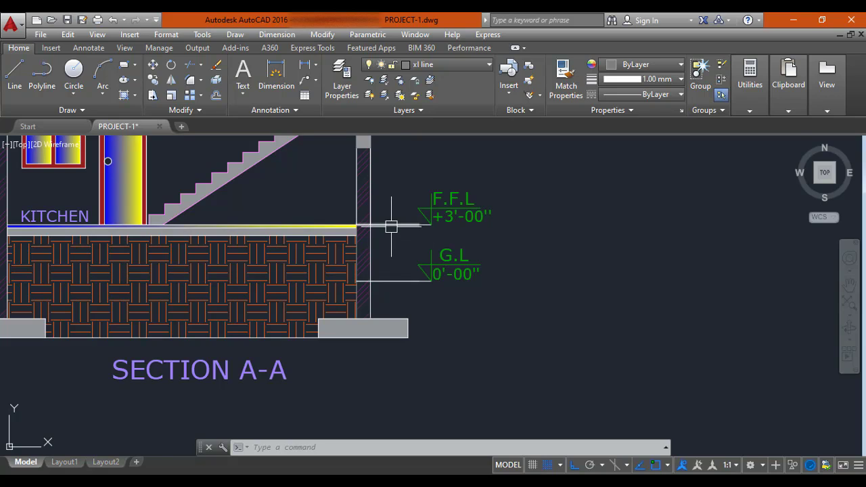
{"action": "scroll", "coordinate": [391, 226], "scroll_direction": "up", "scroll_amount": 2}
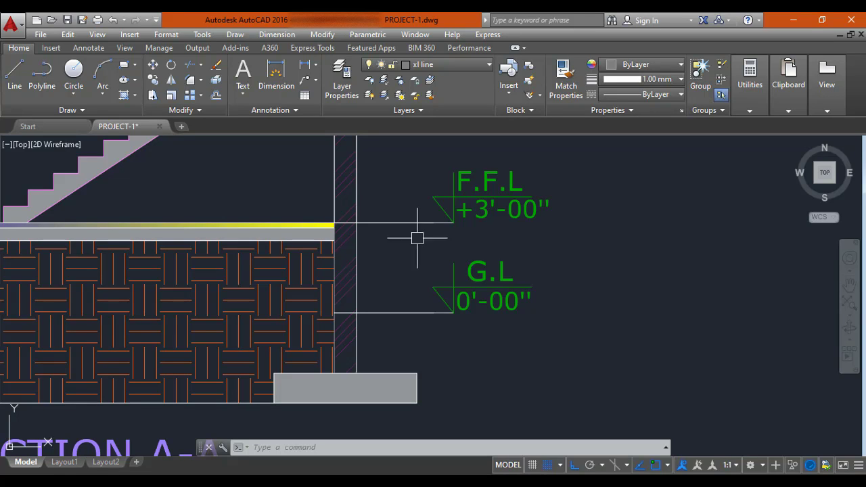
Step: Offset the new section's ground floor line 3' downward to mark the ground level
{"action": "scroll", "coordinate": [400, 312], "scroll_direction": "down", "scroll_amount": 7}
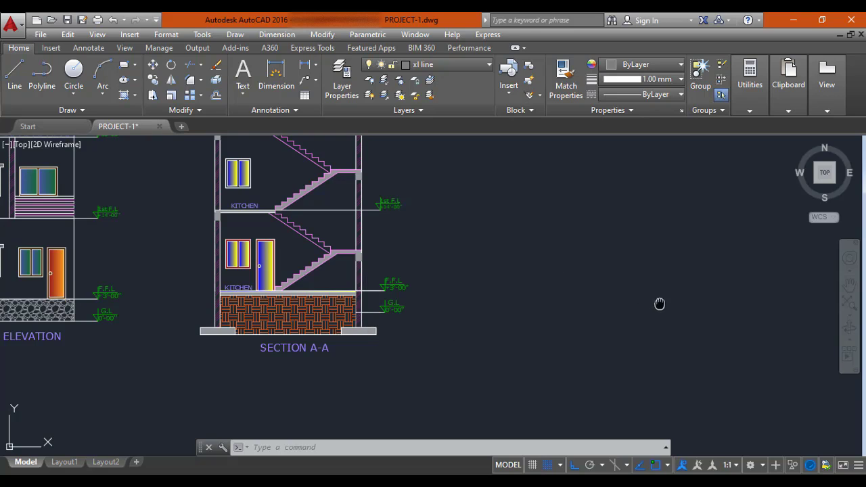
{"action": "middle_click_drag", "start_coordinate": [660, 304], "coordinate": [318, 298]}
{"action": "scroll", "coordinate": [590, 292], "scroll_direction": "down", "scroll_amount": 5}
{"action": "mouse_move", "coordinate": [599, 292]}
{"action": "middle_mouse_down"}
{"action": "mouse_move", "coordinate": [277, 302]}
{"action": "mouse_move", "coordinate": [344, 293]}
{"action": "middle_mouse_up"}
{"action": "scroll", "coordinate": [467, 293], "scroll_direction": "down", "scroll_amount": 2}
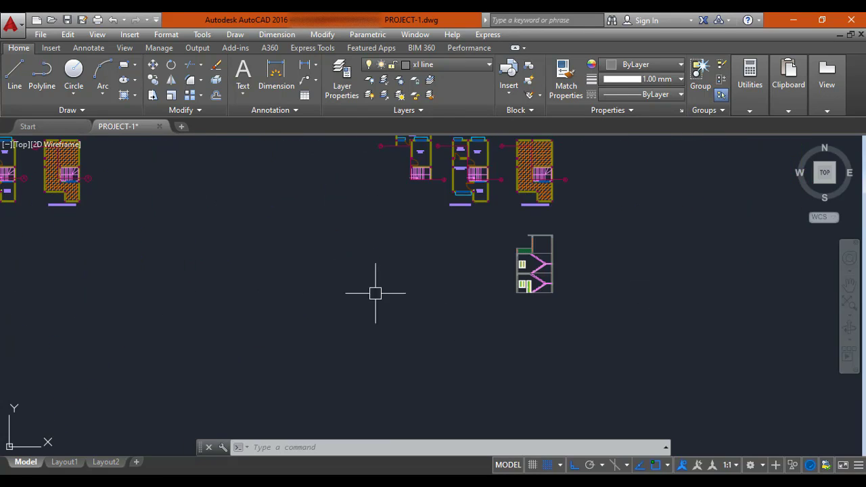
{"action": "scroll", "coordinate": [572, 284], "scroll_direction": "up", "scroll_amount": 8}
{"action": "middle_click_drag", "start_coordinate": [484, 297], "coordinate": [467, 305]}
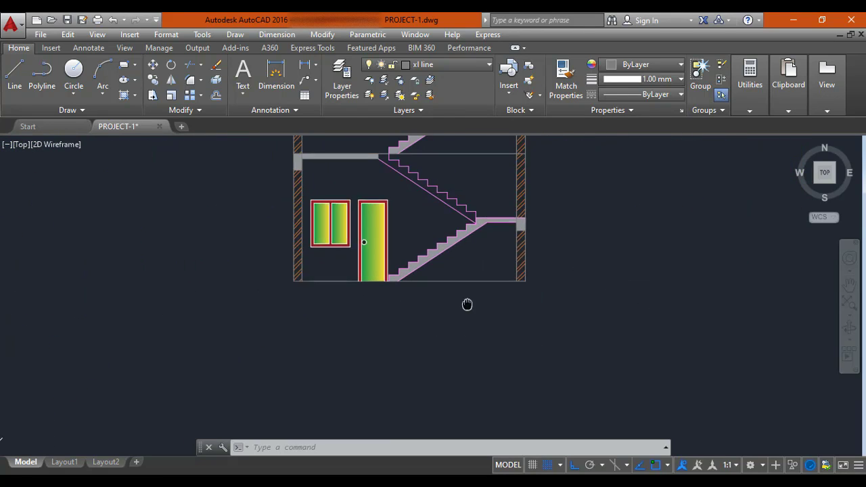
{"action": "scroll", "coordinate": [467, 305], "scroll_direction": "up", "scroll_amount": 4}
{"action": "key", "text": "Escape"}
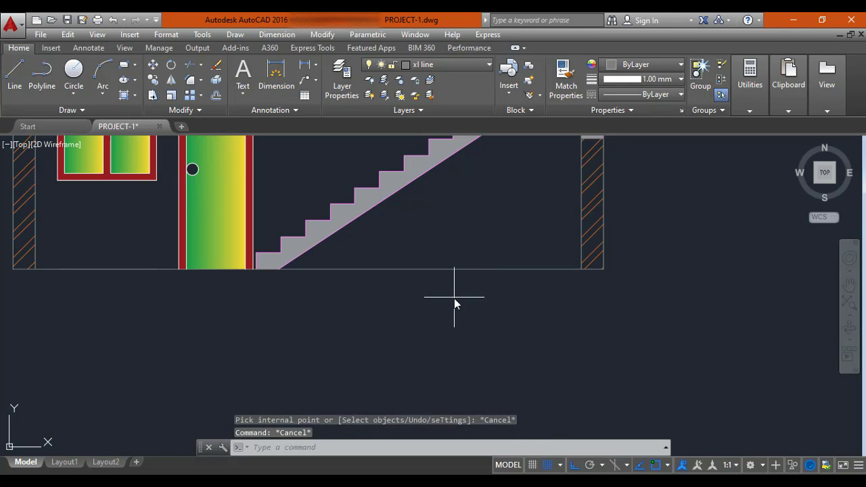
{"action": "type", "text": "o"}
{"action": "key", "text": "Return"}
{"action": "type", "text": "3"}
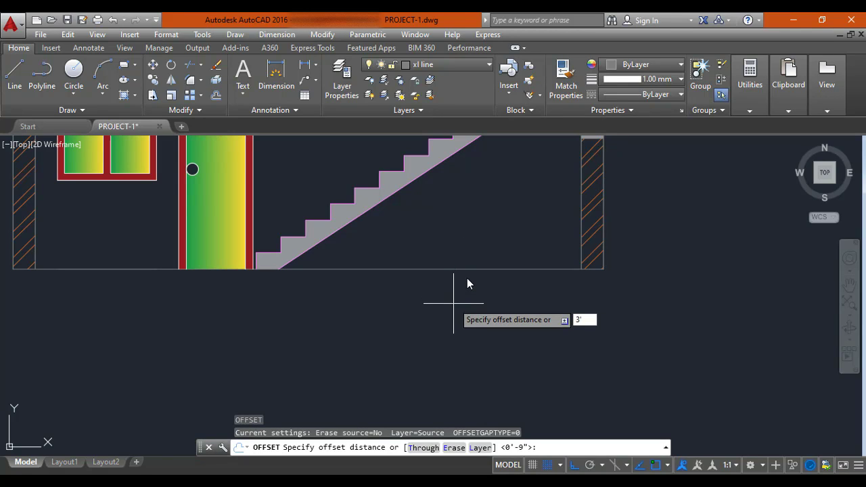
{"action": "key", "text": "Escape"}
{"action": "key", "text": "Return"}
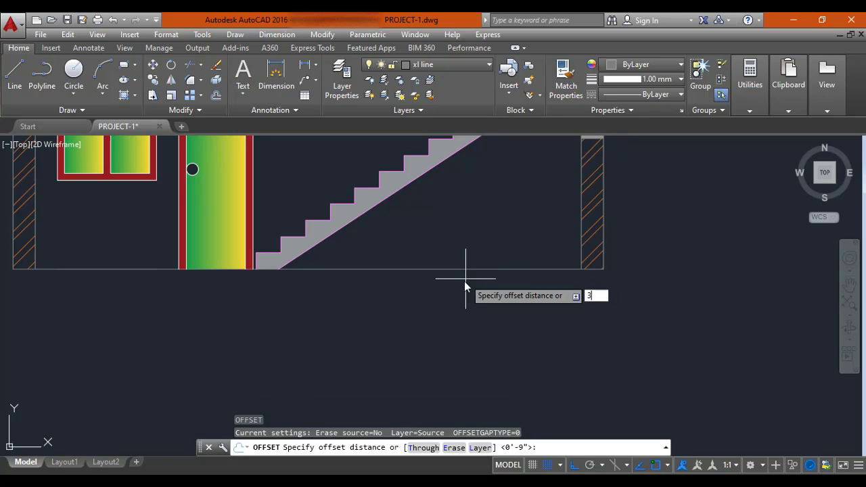
{"action": "type", "text": "3"}
{"action": "key", "text": "Return"}
{"action": "left_click", "coordinate": [464, 269]}
{"action": "left_click", "coordinate": [459, 312]}
{"action": "scroll", "coordinate": [508, 285], "scroll_direction": "down", "scroll_amount": 2}
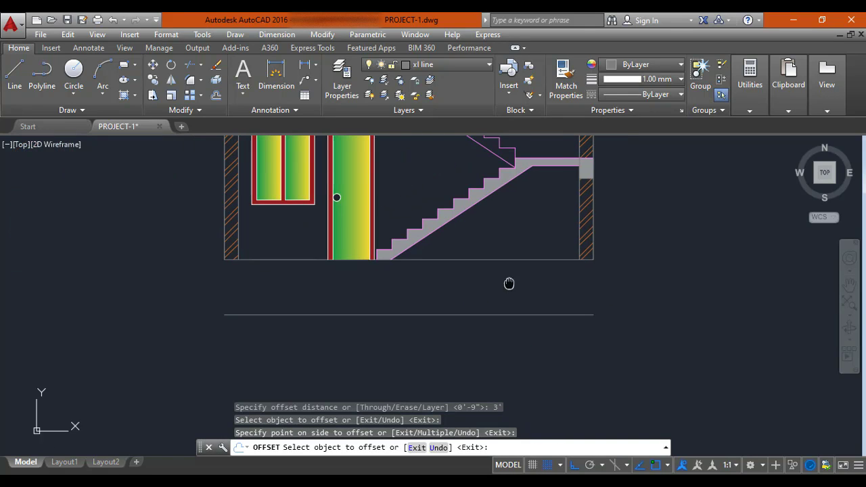
{"action": "middle_click_drag", "start_coordinate": [556, 292], "coordinate": [510, 301]}
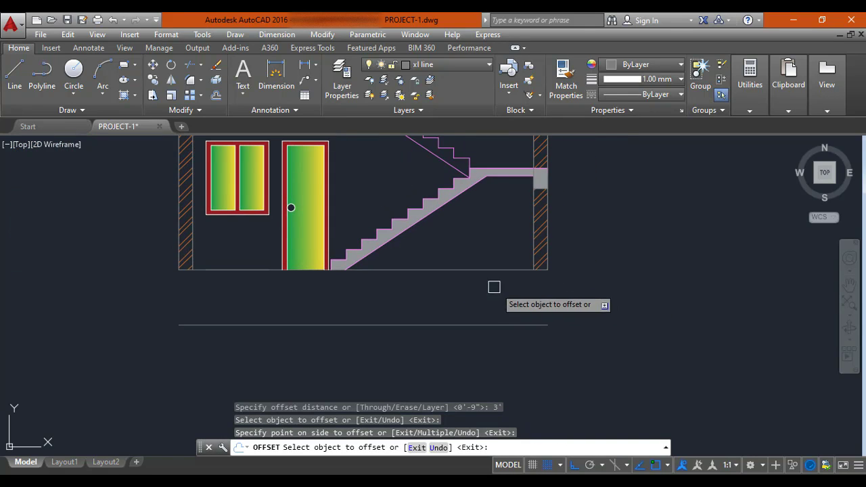
{"action": "key", "text": "Escape"}
Step: Extend the inner and outer lines of both side walls down to the new ground level line
{"action": "type", "text": "E"}
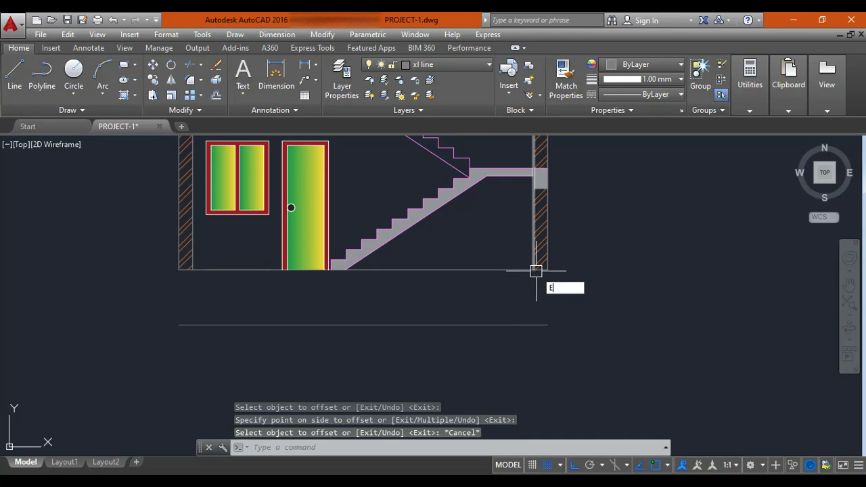
{"action": "type", "text": "x"}
{"action": "key", "text": "Return"}
{"action": "key", "text": "Return"}
{"action": "scroll", "coordinate": [534, 255], "scroll_direction": "up", "scroll_amount": 2}
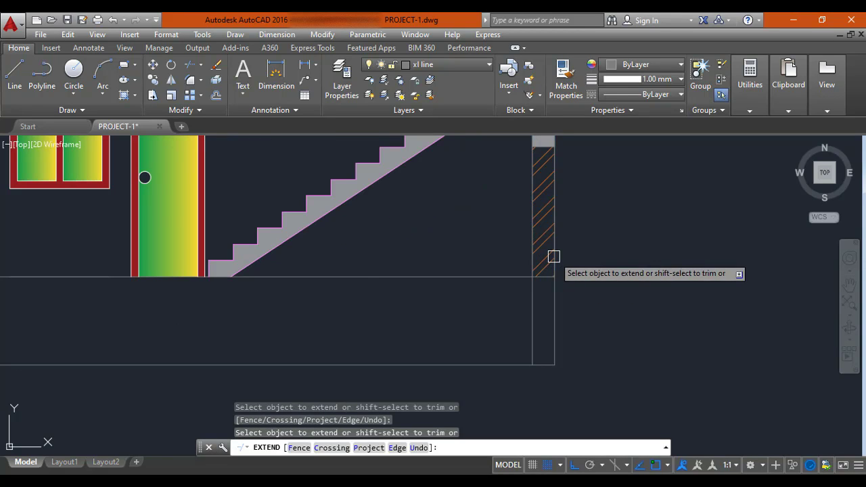
{"action": "scroll", "coordinate": [553, 257], "scroll_direction": "down", "scroll_amount": 2}
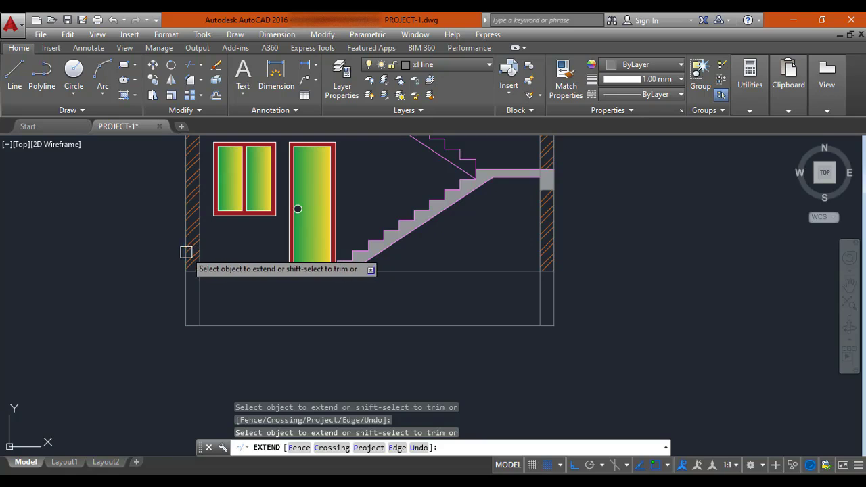
{"action": "middle_click_drag", "start_coordinate": [313, 325], "coordinate": [350, 328]}
{"action": "key", "text": "Escape"}
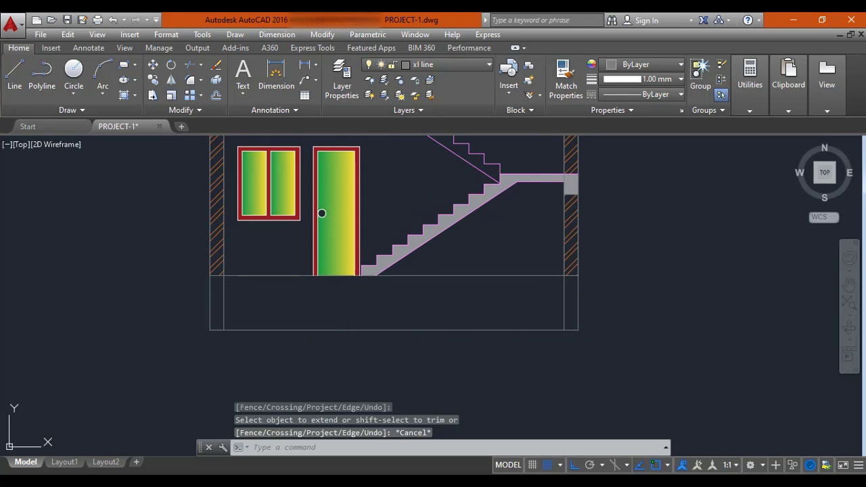
{"action": "scroll", "coordinate": [398, 296], "scroll_direction": "up", "scroll_amount": 2}
{"action": "scroll", "coordinate": [399, 296], "scroll_direction": "down", "scroll_amount": 4}
{"action": "mouse_move", "coordinate": [398, 295]}
{"action": "middle_mouse_down"}
{"action": "mouse_move", "coordinate": [394, 348]}
{"action": "mouse_move", "coordinate": [334, 250]}
{"action": "mouse_move", "coordinate": [335, 278]}
{"action": "middle_mouse_up"}
{"action": "mouse_move", "coordinate": [345, 236]}
{"action": "middle_mouse_down"}
{"action": "mouse_move", "coordinate": [350, 285]}
{"action": "mouse_move", "coordinate": [372, 301]}
{"action": "mouse_move", "coordinate": [368, 204]}
{"action": "middle_mouse_up"}
{"action": "mouse_move", "coordinate": [435, 337]}
{"action": "middle_mouse_down"}
{"action": "mouse_move", "coordinate": [466, 292]}
{"action": "mouse_move", "coordinate": [491, 285]}
{"action": "middle_mouse_up"}
{"action": "scroll", "coordinate": [491, 285], "scroll_direction": "up", "scroll_amount": 2}
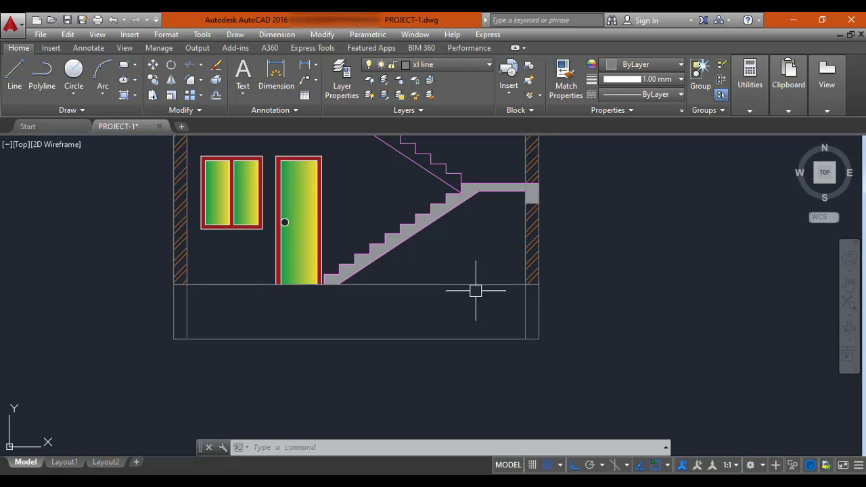
{"action": "middle_click_drag", "start_coordinate": [435, 293], "coordinate": [456, 307]}
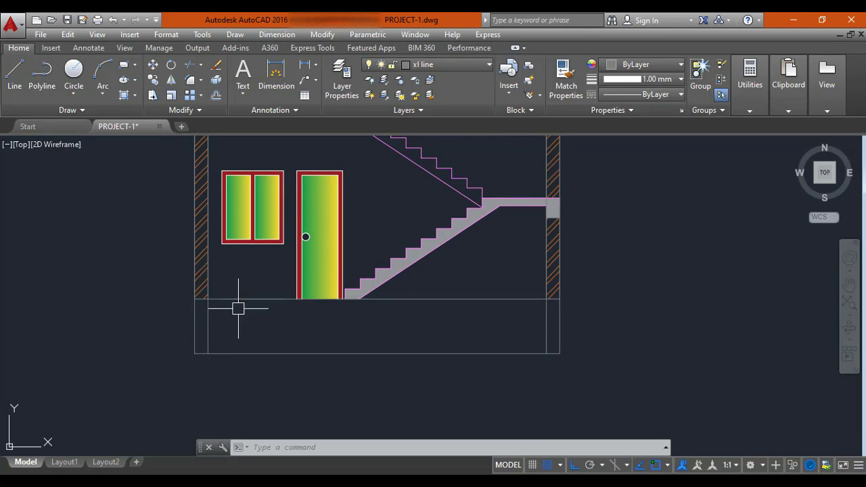
{"action": "scroll", "coordinate": [435, 315], "scroll_direction": "up", "scroll_amount": 2}
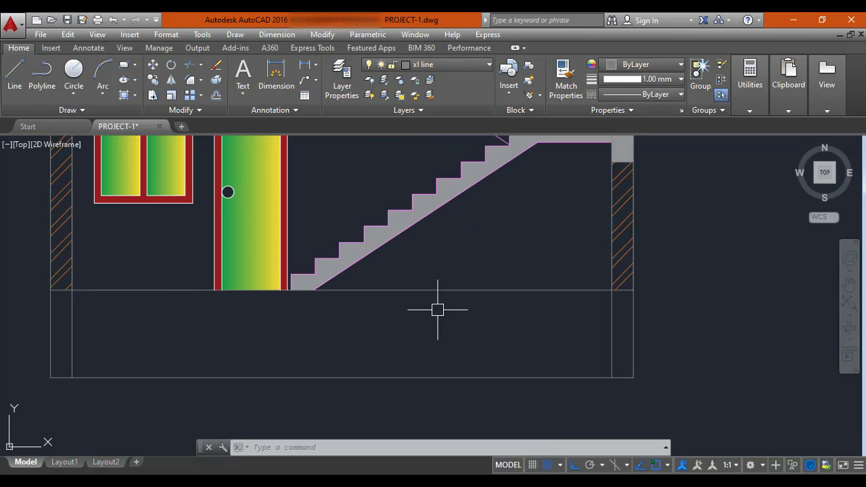
Step: Examine the gradient floor finish and grey slab layers above the plinth fill in the finished Section A-A
{"action": "scroll", "coordinate": [437, 305], "scroll_direction": "down", "scroll_amount": 12}
{"action": "scroll", "coordinate": [420, 254], "scroll_direction": "up", "scroll_amount": 10}
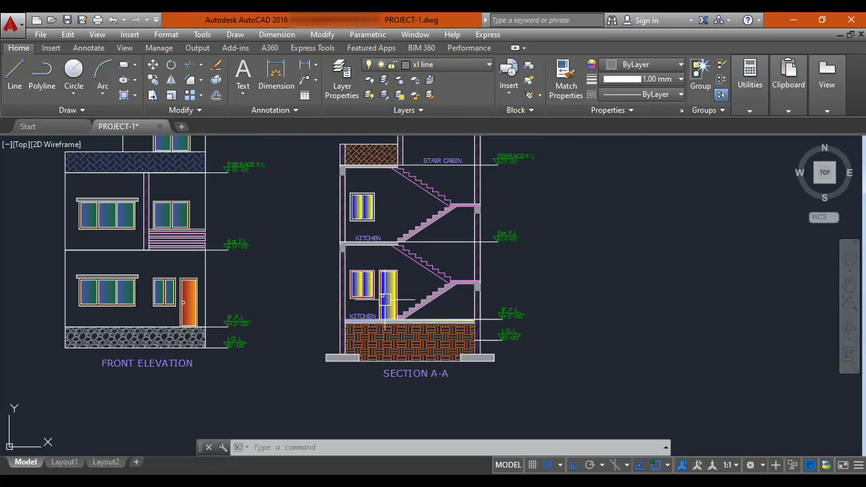
{"action": "scroll", "coordinate": [575, 274], "scroll_direction": "up", "scroll_amount": 6}
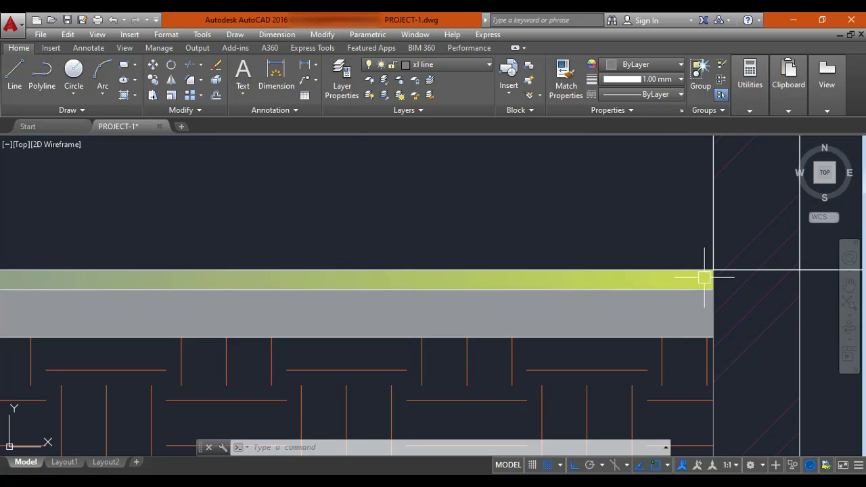
{"action": "scroll", "coordinate": [685, 275], "scroll_direction": "down", "scroll_amount": 5}
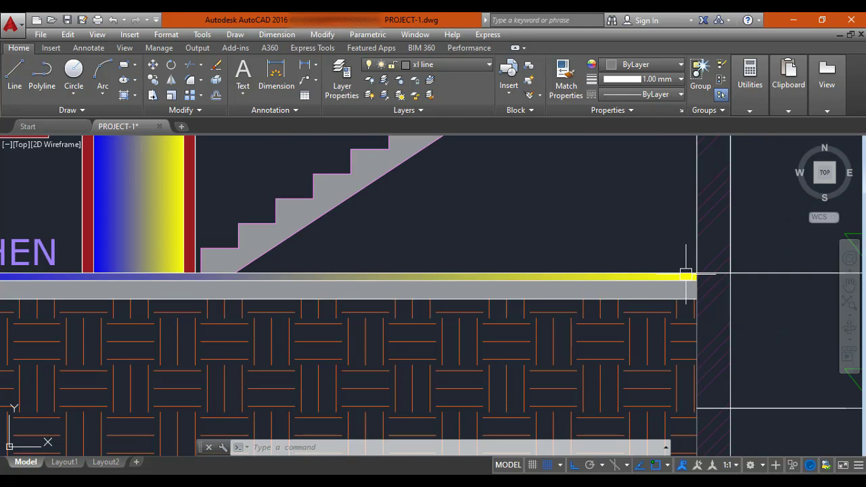
{"action": "middle_click_drag", "start_coordinate": [560, 270], "coordinate": [618, 280]}
{"action": "scroll", "coordinate": [365, 280], "scroll_direction": "up", "scroll_amount": 4}
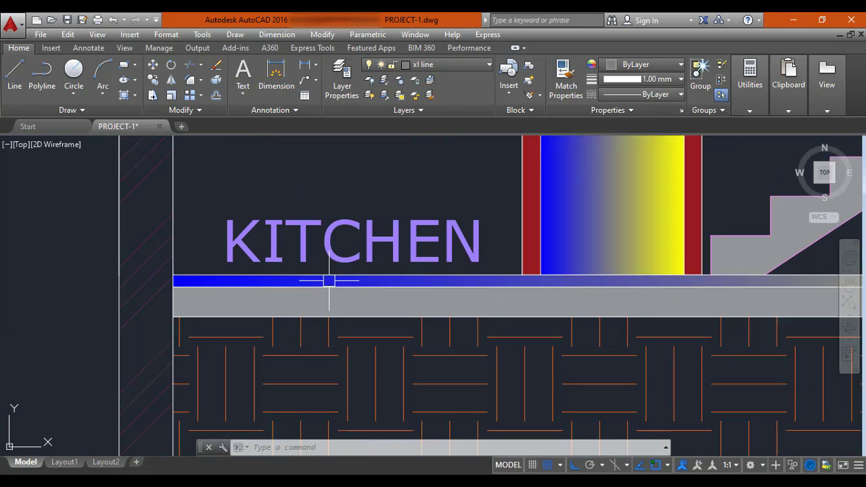
{"action": "scroll", "coordinate": [212, 280], "scroll_direction": "up", "scroll_amount": 2}
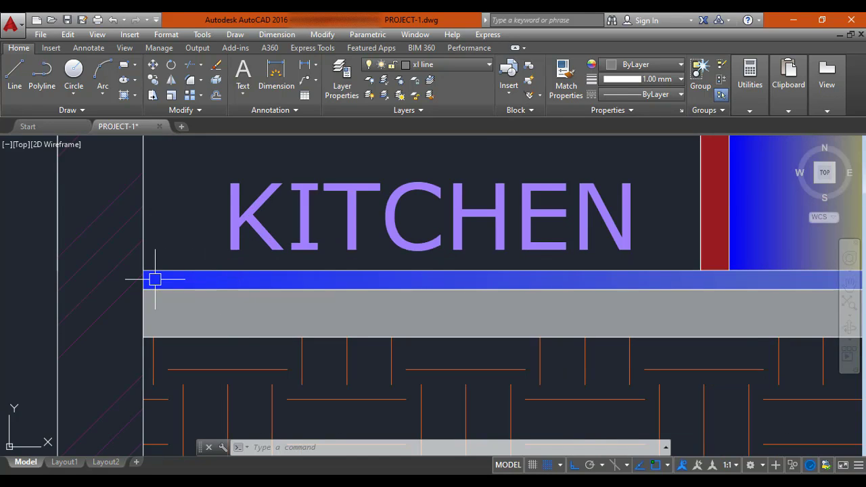
{"action": "scroll", "coordinate": [155, 278], "scroll_direction": "down", "scroll_amount": 6}
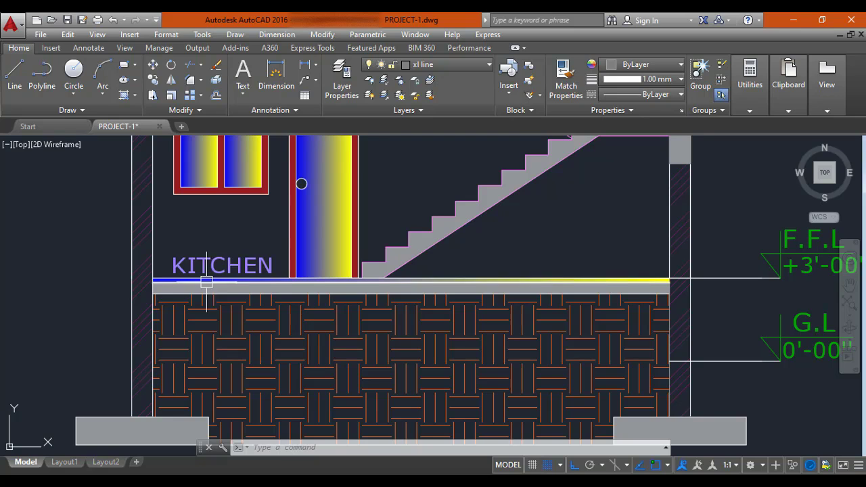
{"action": "scroll", "coordinate": [341, 281], "scroll_direction": "up", "scroll_amount": 5}
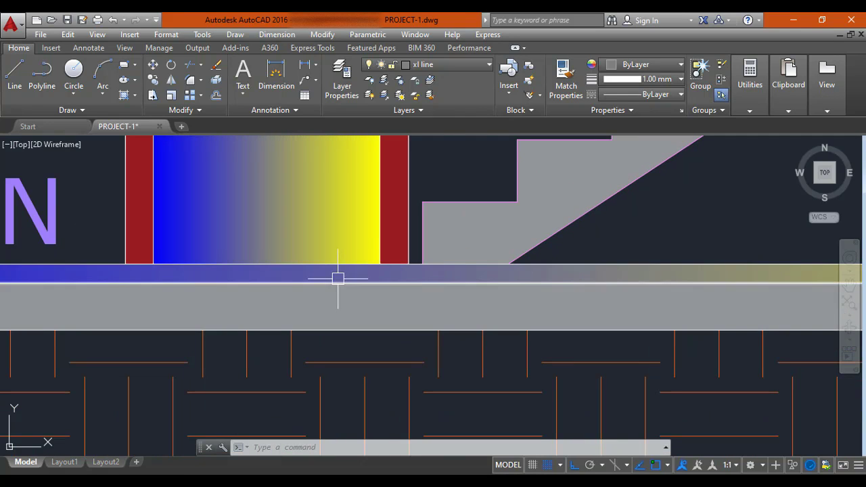
{"action": "scroll", "coordinate": [329, 273], "scroll_direction": "down", "scroll_amount": 5}
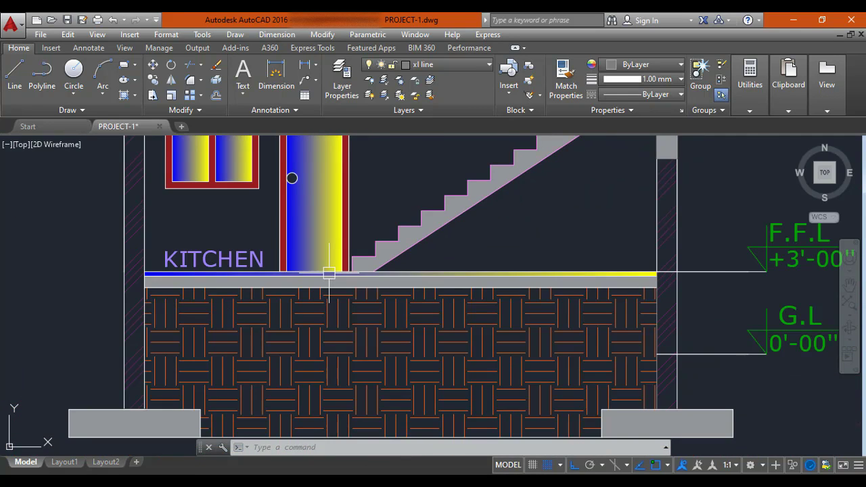
Step: Offset the new section's ground floor line 5" downward to form the floor slab's underside
{"action": "scroll", "coordinate": [329, 272], "scroll_direction": "down", "scroll_amount": 10}
{"action": "mouse_move", "coordinate": [503, 294]}
{"action": "middle_mouse_down"}
{"action": "mouse_move", "coordinate": [472, 307]}
{"action": "mouse_move", "coordinate": [433, 305]}
{"action": "middle_mouse_up"}
{"action": "scroll", "coordinate": [514, 284], "scroll_direction": "up", "scroll_amount": 8}
{"action": "scroll", "coordinate": [464, 284], "scroll_direction": "up", "scroll_amount": 5}
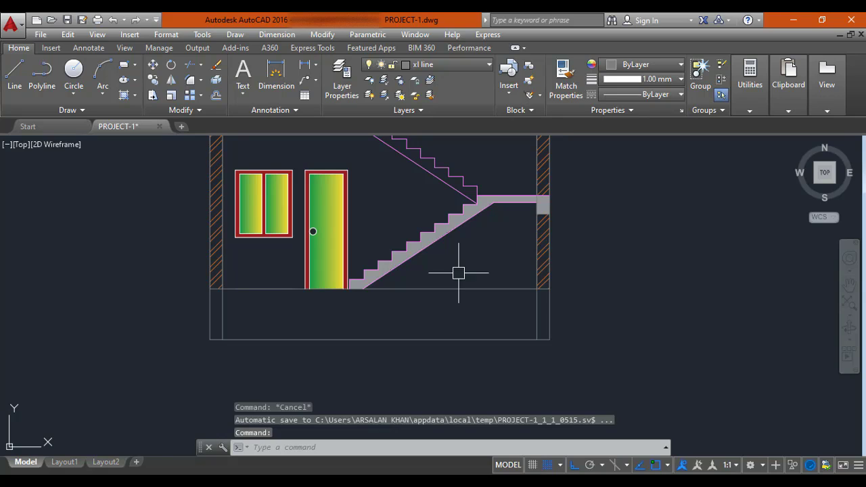
{"action": "type", "text": "o"}
{"action": "key", "text": "Return"}
{"action": "type", "text": "5"}
{"action": "key", "text": "Return"}
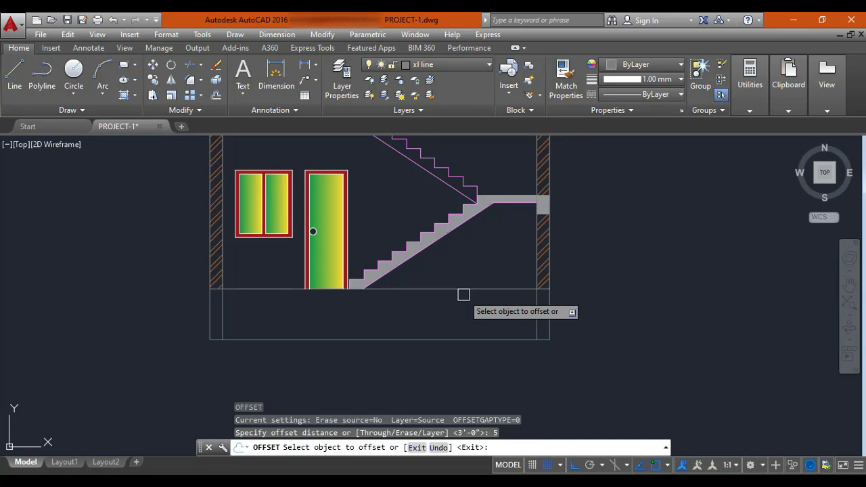
{"action": "left_click", "coordinate": [464, 291]}
{"action": "left_click", "coordinate": [470, 305]}
{"action": "middle_click_drag", "start_coordinate": [470, 305], "coordinate": [510, 302]}
{"action": "scroll", "coordinate": [509, 303], "scroll_direction": "up", "scroll_amount": 2}
{"action": "key", "text": "Escape"}
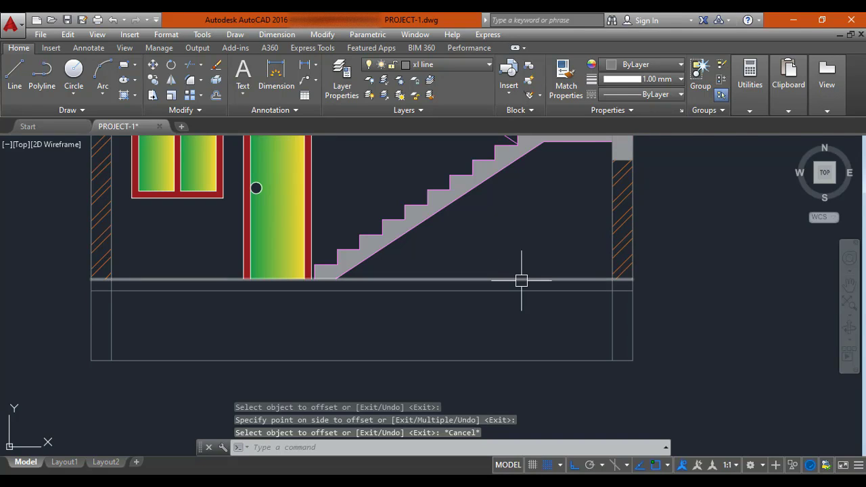
Step: Fill the floor slab strip between the two side walls with a solid hatch in grey 147,149,152
{"action": "scroll", "coordinate": [557, 285], "scroll_direction": "up", "scroll_amount": 1}
{"action": "scroll", "coordinate": [528, 286], "scroll_direction": "down", "scroll_amount": 3}
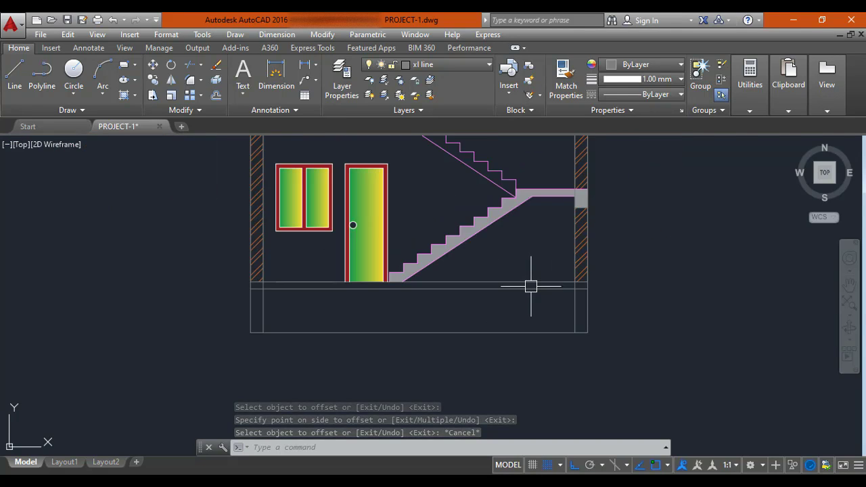
{"action": "scroll", "coordinate": [530, 286], "scroll_direction": "up", "scroll_amount": 4}
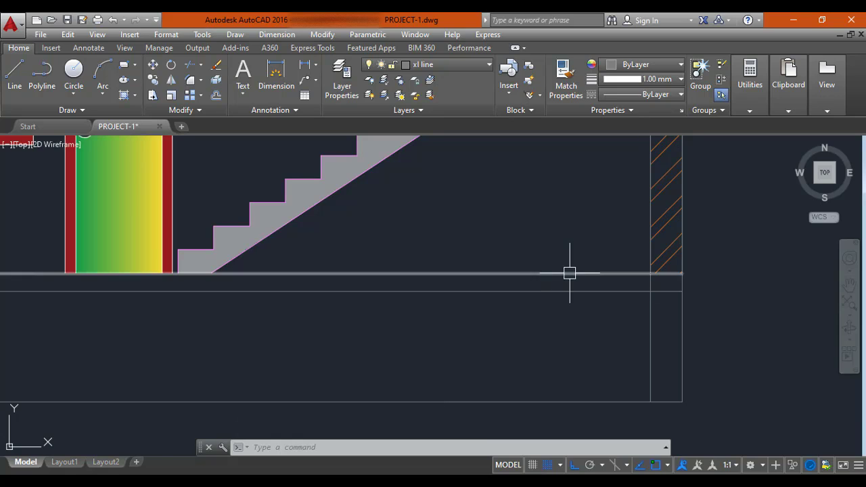
{"action": "scroll", "coordinate": [651, 285], "scroll_direction": "down", "scroll_amount": 2}
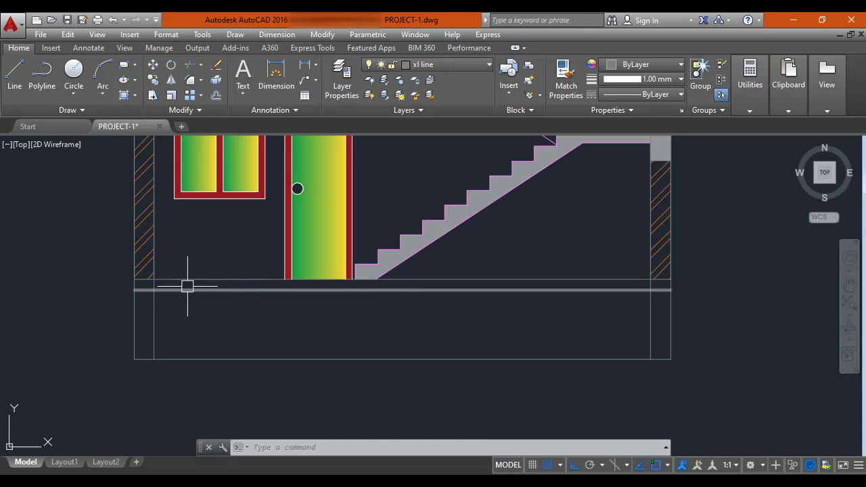
{"action": "key", "text": "Return"}
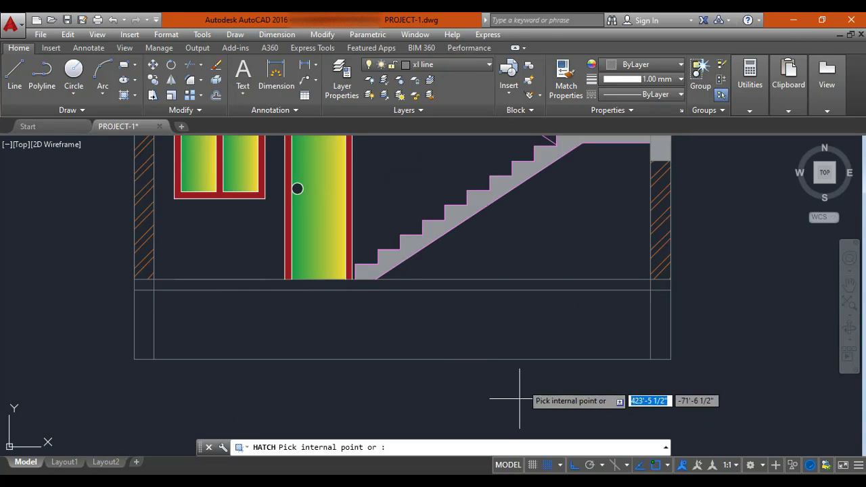
{"action": "left_click", "coordinate": [360, 79]}
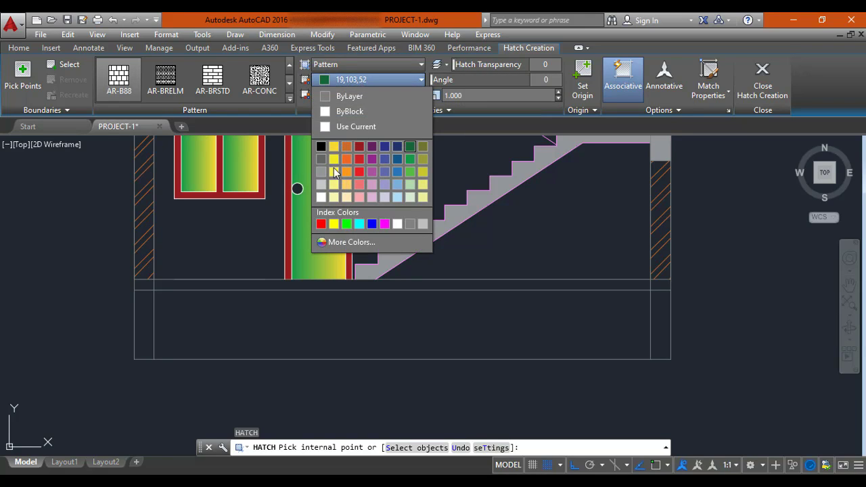
{"action": "left_click", "coordinate": [317, 172]}
{"action": "left_click", "coordinate": [350, 64]}
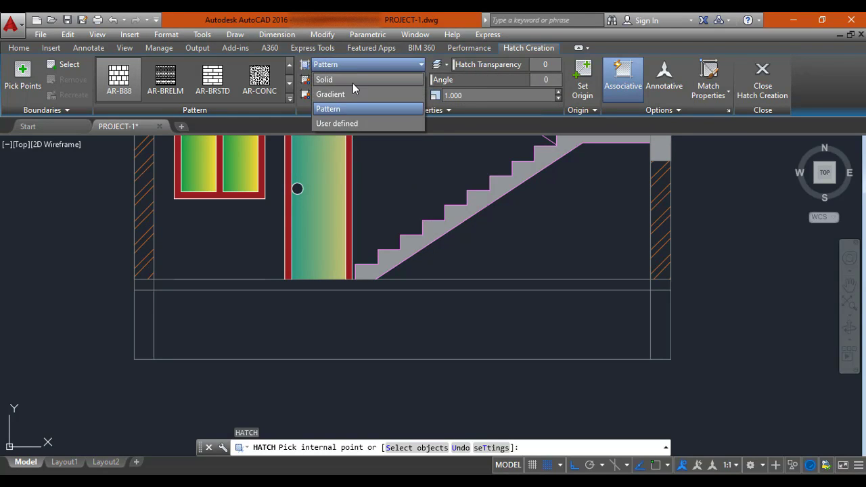
{"action": "left_click", "coordinate": [349, 80]}
{"action": "scroll", "coordinate": [426, 281], "scroll_direction": "up", "scroll_amount": 2}
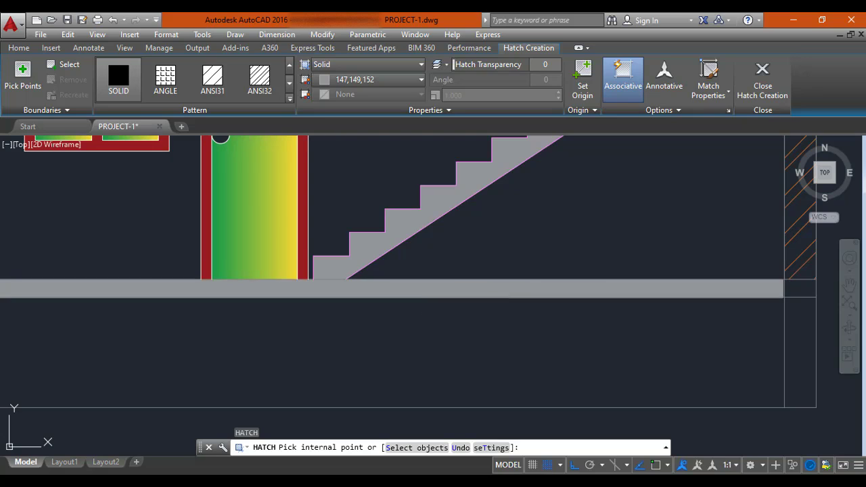
{"action": "scroll", "coordinate": [448, 319], "scroll_direction": "down", "scroll_amount": 3}
{"action": "key", "text": "Escape"}
Step: Examine the thin gradient floor finish and grey slab layers beneath the stairs in the finished Section A-A
{"action": "scroll", "coordinate": [416, 339], "scroll_direction": "down", "scroll_amount": 5}
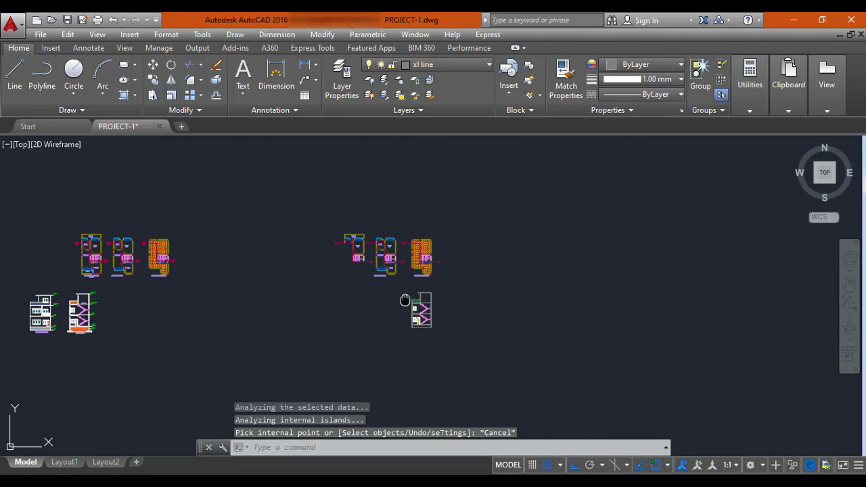
{"action": "scroll", "coordinate": [331, 272], "scroll_direction": "up", "scroll_amount": 2}
{"action": "scroll", "coordinate": [332, 273], "scroll_direction": "up", "scroll_amount": 6}
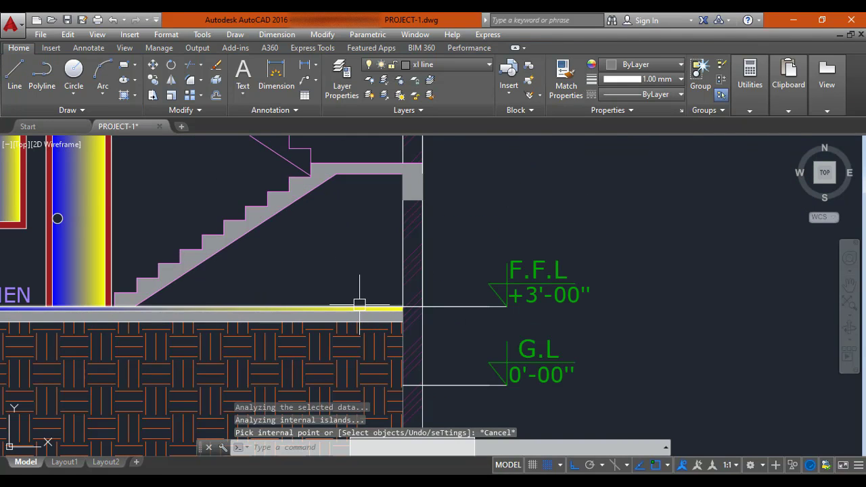
{"action": "scroll", "coordinate": [360, 305], "scroll_direction": "up", "scroll_amount": 4}
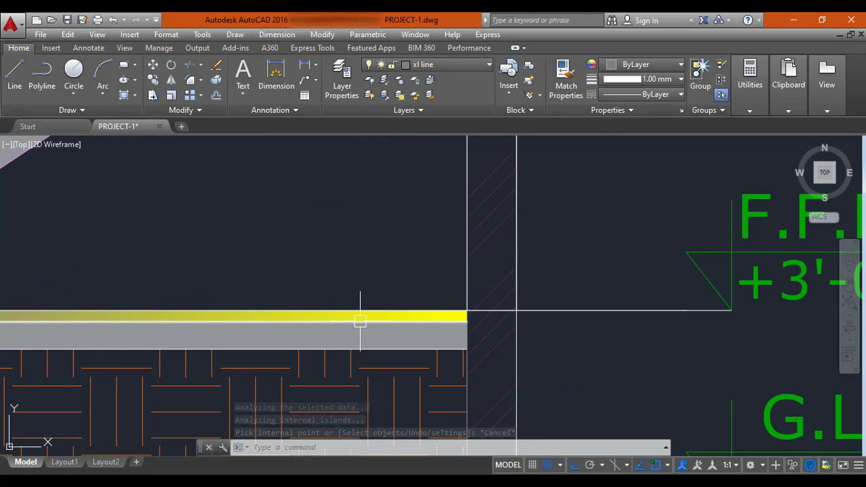
{"action": "scroll", "coordinate": [360, 321], "scroll_direction": "up", "scroll_amount": 2}
{"action": "scroll", "coordinate": [368, 319], "scroll_direction": "down", "scroll_amount": 5}
{"action": "scroll", "coordinate": [368, 319], "scroll_direction": "up", "scroll_amount": 3}
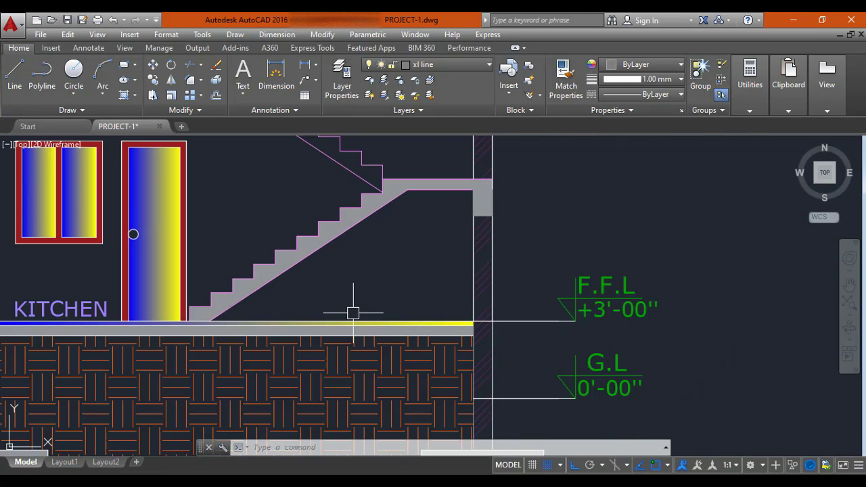
{"action": "scroll", "coordinate": [352, 312], "scroll_direction": "down", "scroll_amount": 5}
{"action": "scroll", "coordinate": [338, 232], "scroll_direction": "up", "scroll_amount": 8}
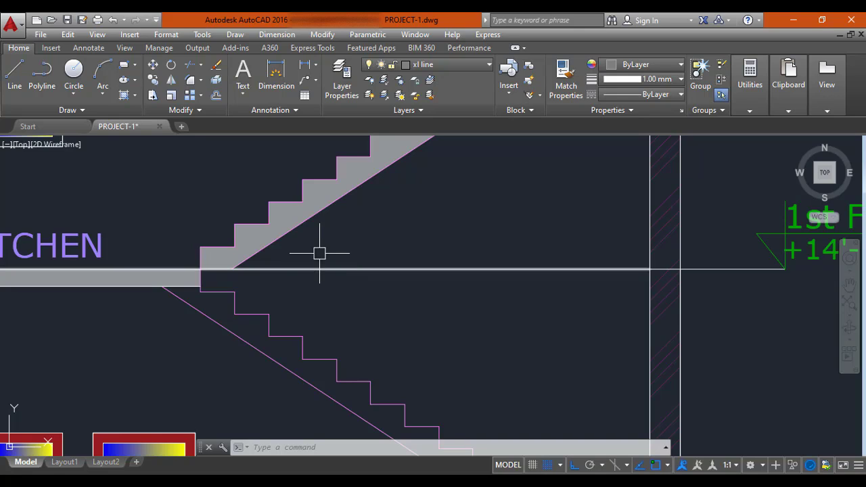
{"action": "scroll", "coordinate": [321, 249], "scroll_direction": "down", "scroll_amount": 8}
{"action": "scroll", "coordinate": [340, 311], "scroll_direction": "up", "scroll_amount": 8}
{"action": "middle_click_drag", "start_coordinate": [359, 316], "coordinate": [351, 263]}
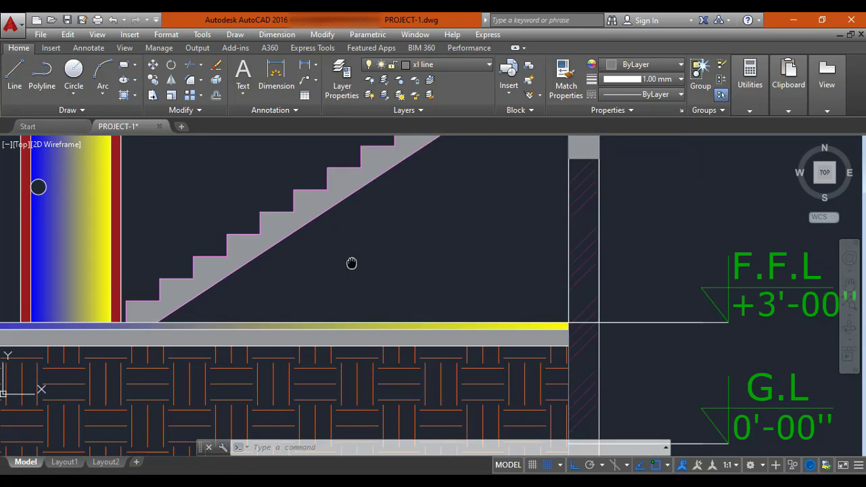
{"action": "scroll", "coordinate": [361, 264], "scroll_direction": "up", "scroll_amount": 2}
{"action": "scroll", "coordinate": [383, 316], "scroll_direction": "up", "scroll_amount": 2}
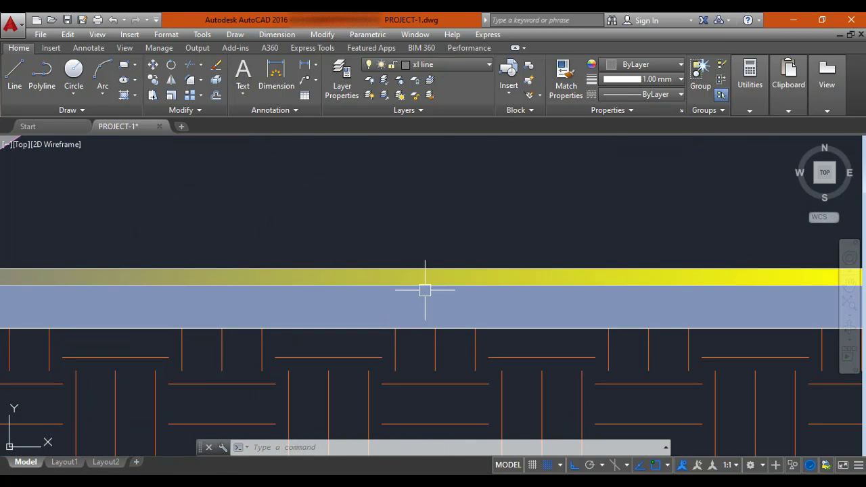
{"action": "scroll", "coordinate": [383, 299], "scroll_direction": "down", "scroll_amount": 3}
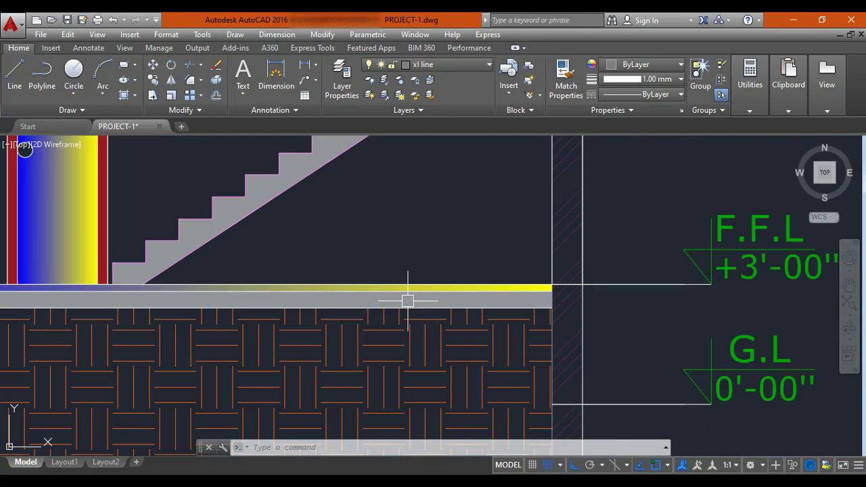
Step: Trim the new section's floor slab underside line out of both side walls
{"action": "scroll", "coordinate": [407, 297], "scroll_direction": "down", "scroll_amount": 10}
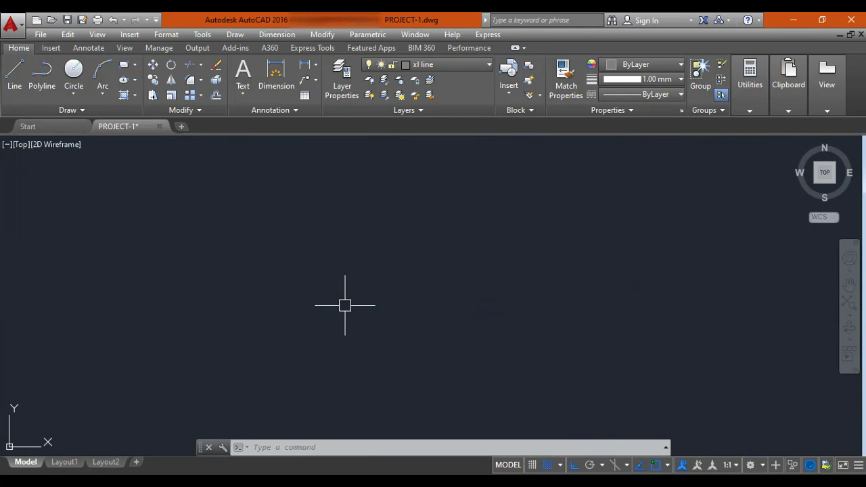
{"action": "scroll", "coordinate": [534, 305], "scroll_direction": "down", "scroll_amount": 2}
{"action": "middle_click_drag", "start_coordinate": [624, 300], "coordinate": [449, 270]}
{"action": "scroll", "coordinate": [449, 278], "scroll_direction": "up", "scroll_amount": 4}
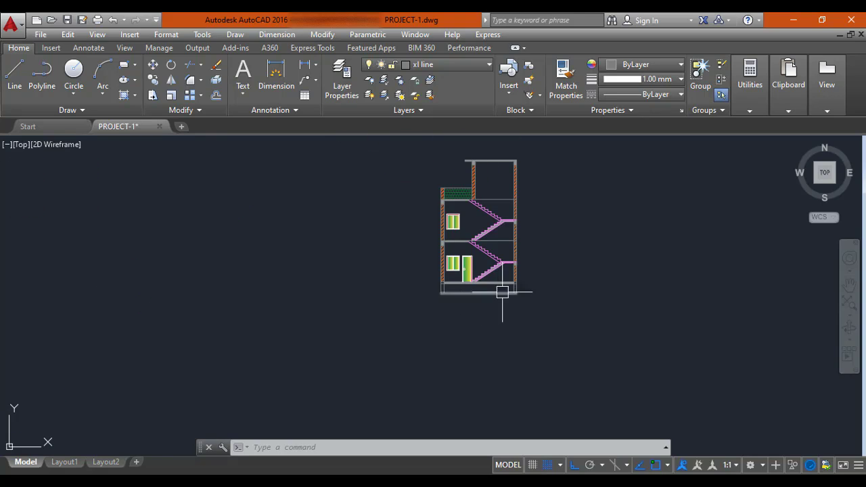
{"action": "middle_click_drag", "start_coordinate": [508, 277], "coordinate": [420, 274]}
{"action": "scroll", "coordinate": [363, 269], "scroll_direction": "up", "scroll_amount": 5}
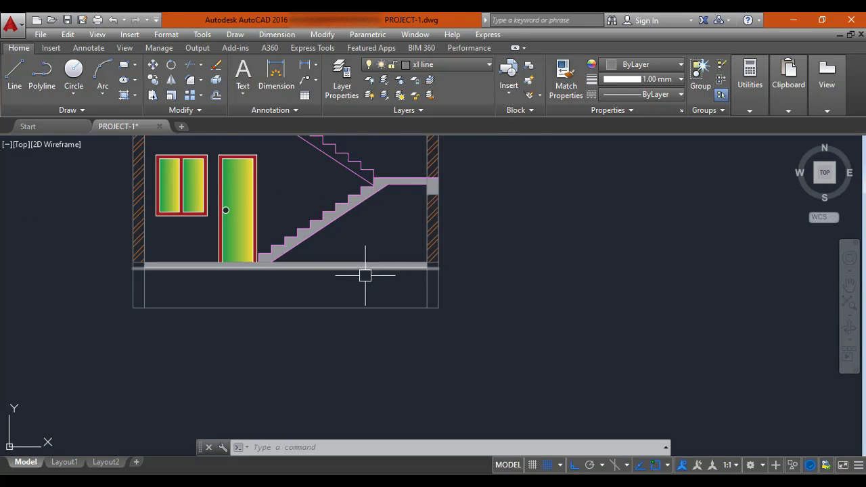
{"action": "scroll", "coordinate": [376, 281], "scroll_direction": "up", "scroll_amount": 2}
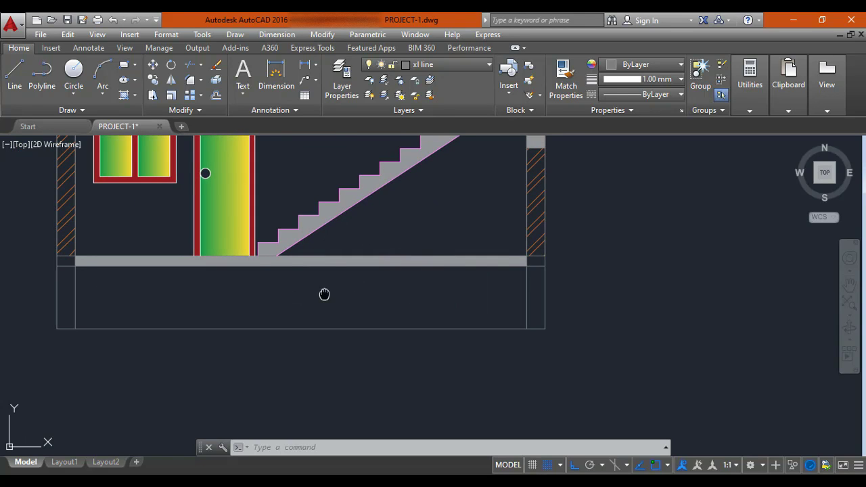
{"action": "middle_click_drag", "start_coordinate": [324, 294], "coordinate": [345, 287]}
{"action": "scroll", "coordinate": [132, 253], "scroll_direction": "up", "scroll_amount": 2}
{"action": "scroll", "coordinate": [108, 247], "scroll_direction": "down", "scroll_amount": 2}
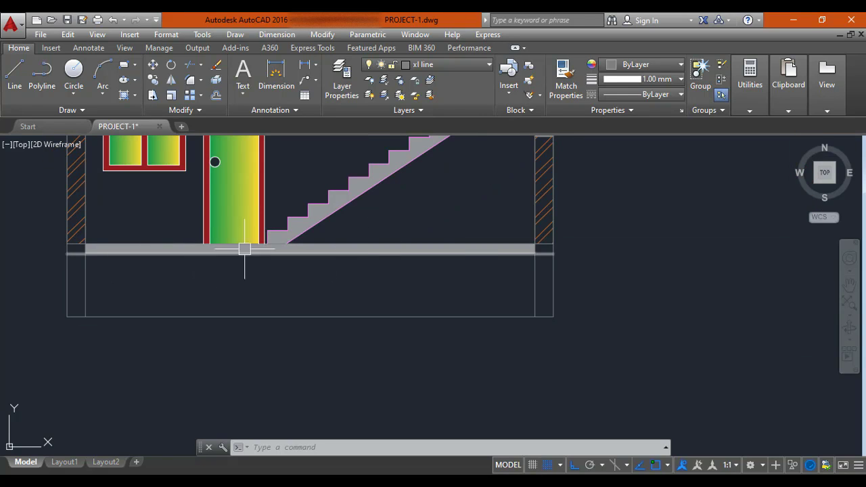
{"action": "middle_click_drag", "start_coordinate": [416, 267], "coordinate": [332, 281]}
{"action": "key", "text": "Escape"}
{"action": "type", "text": "tr"}
{"action": "key", "text": "Return"}
{"action": "key", "text": "Return"}
{"action": "scroll", "coordinate": [472, 275], "scroll_direction": "up", "scroll_amount": 5}
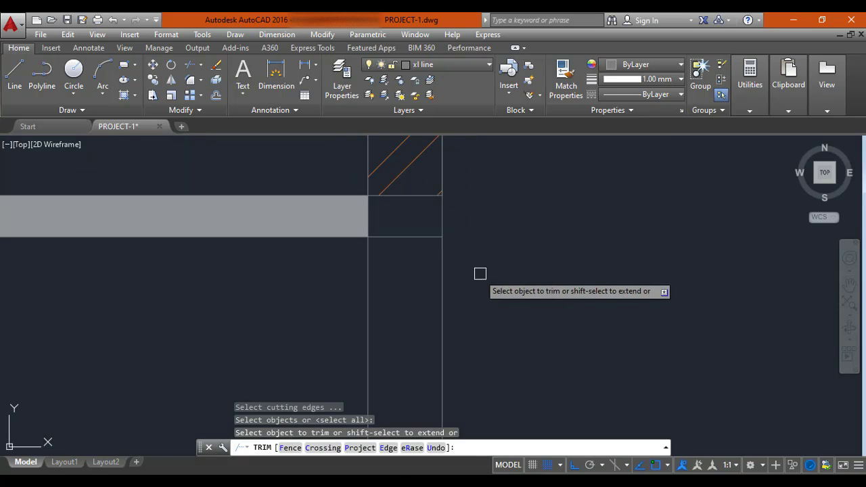
{"action": "scroll", "coordinate": [426, 248], "scroll_direction": "down", "scroll_amount": 6}
{"action": "scroll", "coordinate": [166, 237], "scroll_direction": "up", "scroll_amount": 4}
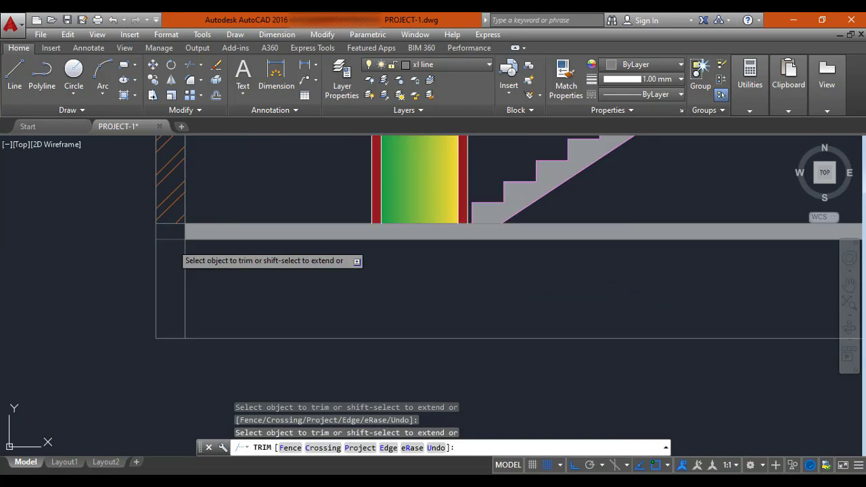
{"action": "scroll", "coordinate": [169, 237], "scroll_direction": "down", "scroll_amount": 5}
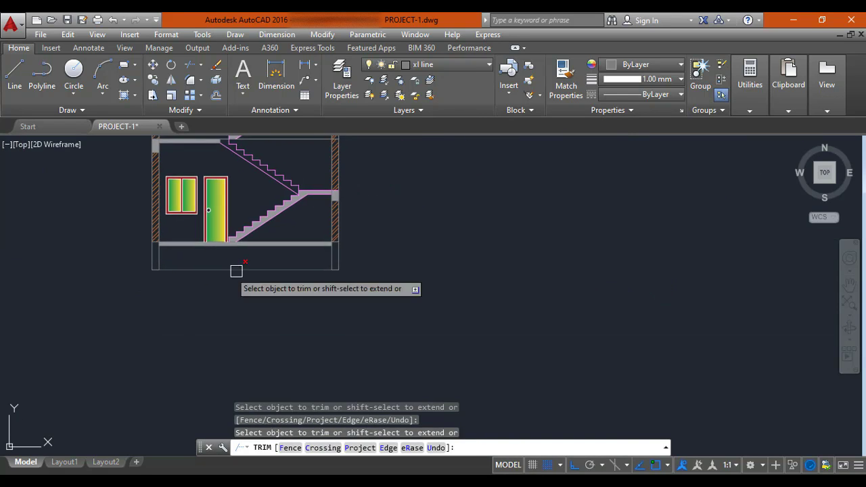
{"action": "key", "text": "Escape"}
{"action": "scroll", "coordinate": [187, 291], "scroll_direction": "down", "scroll_amount": 4}
{"action": "scroll", "coordinate": [277, 276], "scroll_direction": "up", "scroll_amount": 6}
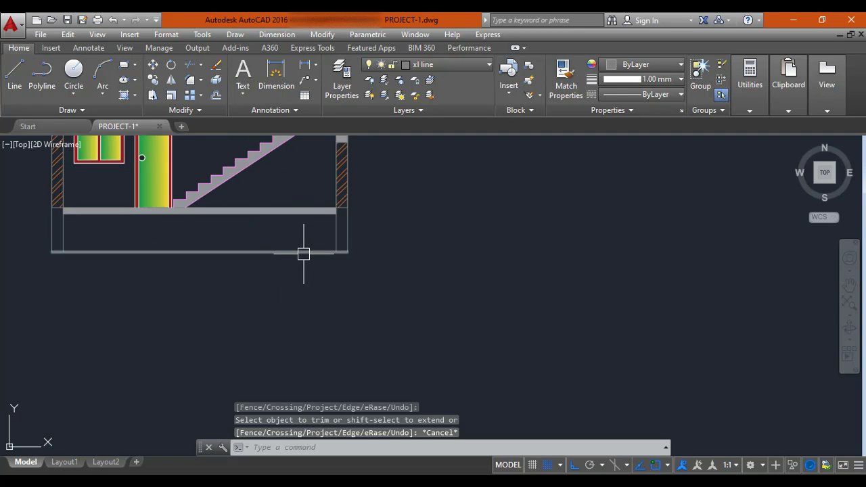
{"action": "middle_click_drag", "start_coordinate": [303, 254], "coordinate": [321, 293]}
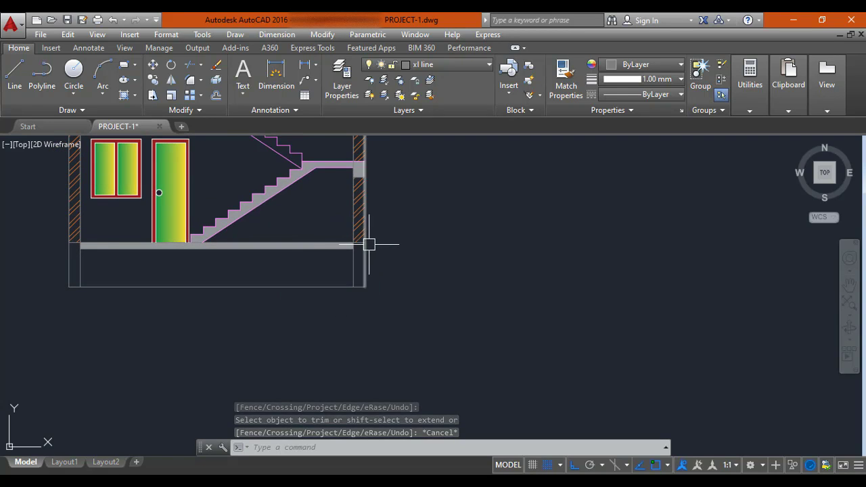
{"action": "scroll", "coordinate": [362, 242], "scroll_direction": "up", "scroll_amount": 2}
{"action": "scroll", "coordinate": [355, 279], "scroll_direction": "down", "scroll_amount": 2}
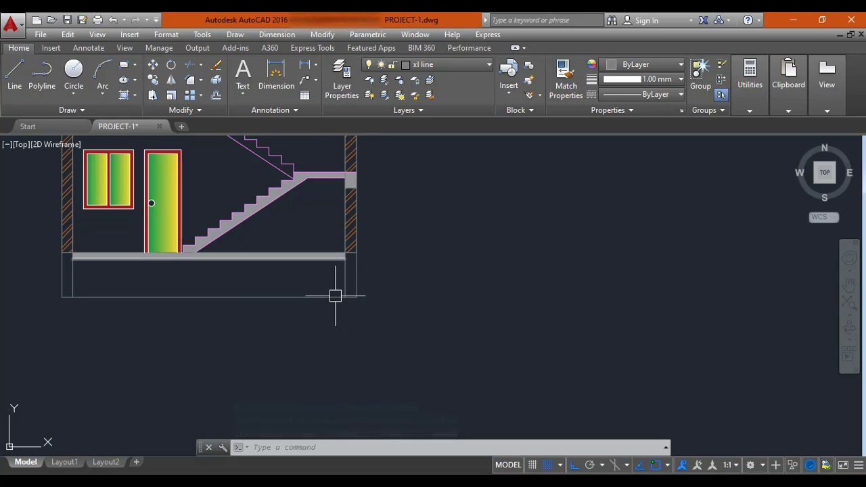
{"action": "middle_click_drag", "start_coordinate": [328, 294], "coordinate": [379, 293]}
{"action": "scroll", "coordinate": [367, 295], "scroll_direction": "down", "scroll_amount": 6}
{"action": "scroll", "coordinate": [422, 293], "scroll_direction": "up", "scroll_amount": 6}
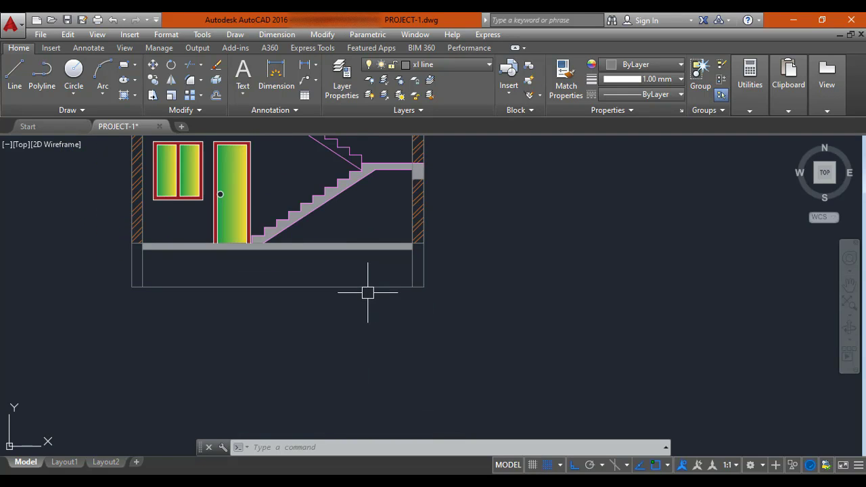
Step: Measure the depth from the G.L line to the footing's underside in the finished Section A-A with a linear dimension, and erase that dimension
{"action": "scroll", "coordinate": [335, 322], "scroll_direction": "down", "scroll_amount": 4}
{"action": "middle_click_drag", "start_coordinate": [213, 317], "coordinate": [463, 303]}
{"action": "scroll", "coordinate": [439, 297], "scroll_direction": "down", "scroll_amount": 4}
{"action": "scroll", "coordinate": [366, 306], "scroll_direction": "down", "scroll_amount": 2}
{"action": "scroll", "coordinate": [163, 293], "scroll_direction": "up", "scroll_amount": 5}
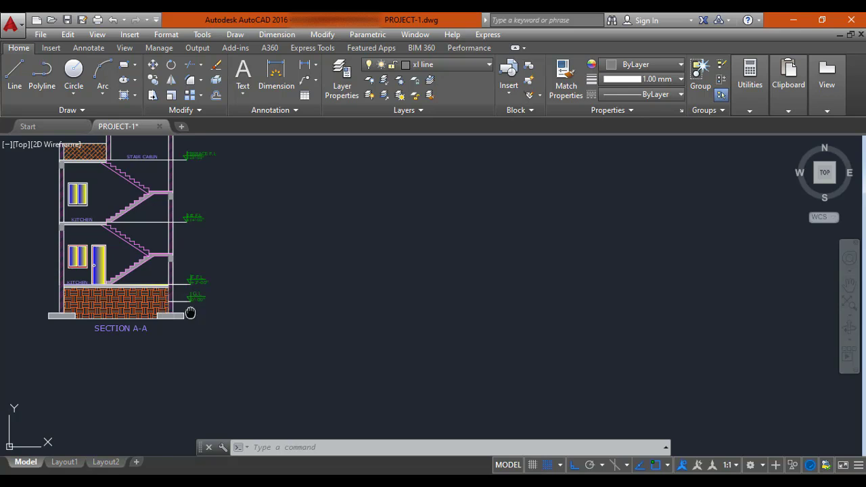
{"action": "scroll", "coordinate": [373, 299], "scroll_direction": "up", "scroll_amount": 4}
{"action": "middle_click_drag", "start_coordinate": [190, 313], "coordinate": [467, 286]}
{"action": "scroll", "coordinate": [461, 283], "scroll_direction": "up", "scroll_amount": 2}
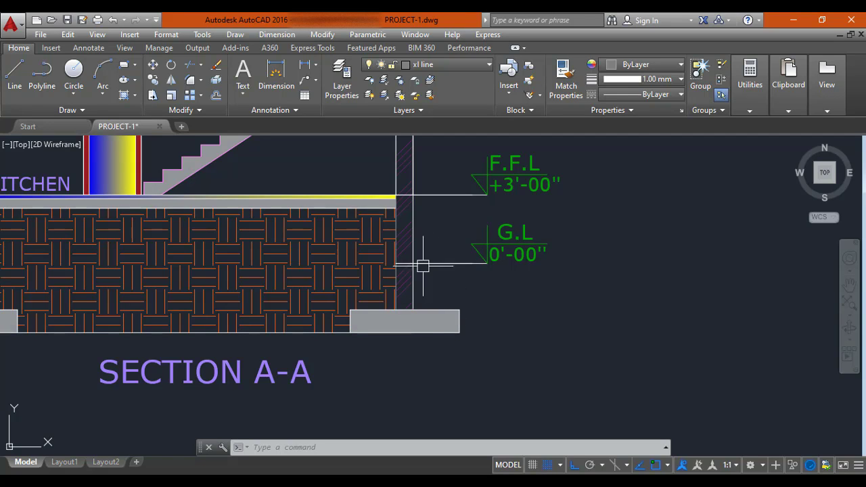
{"action": "left_click", "coordinate": [306, 67]}
{"action": "scroll", "coordinate": [433, 277], "scroll_direction": "up", "scroll_amount": 2}
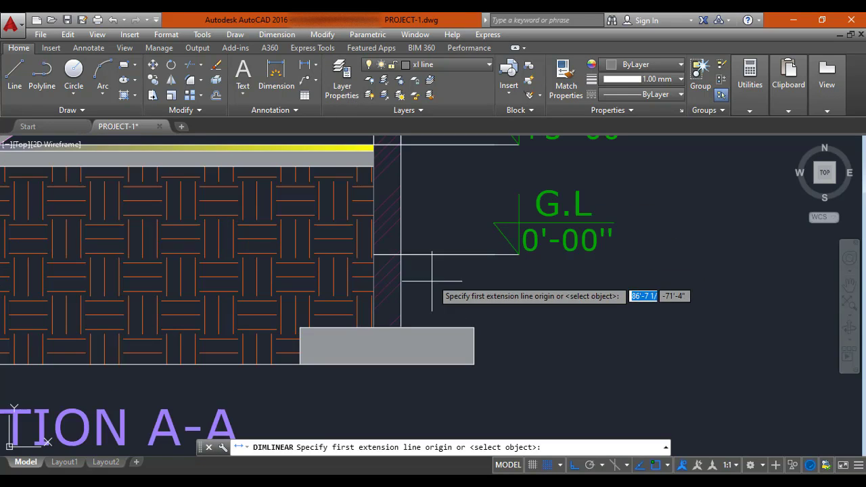
{"action": "left_click", "coordinate": [402, 255]}
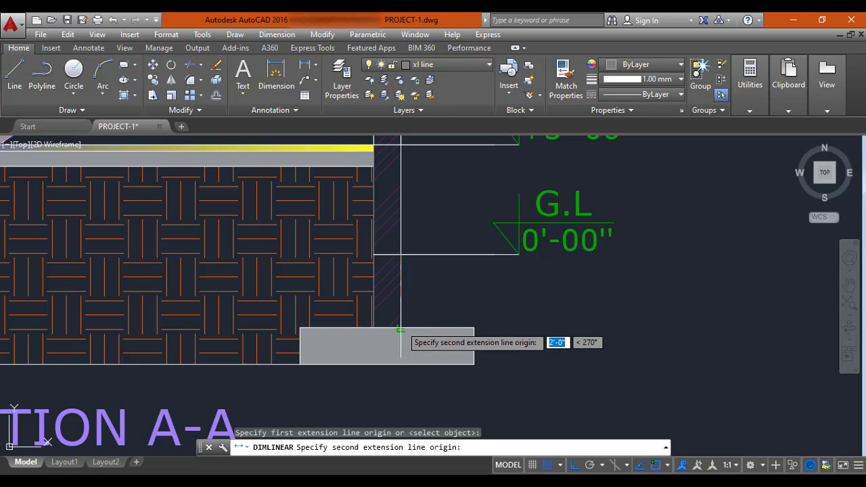
{"action": "left_click", "coordinate": [401, 365]}
{"action": "left_click", "coordinate": [557, 322]}
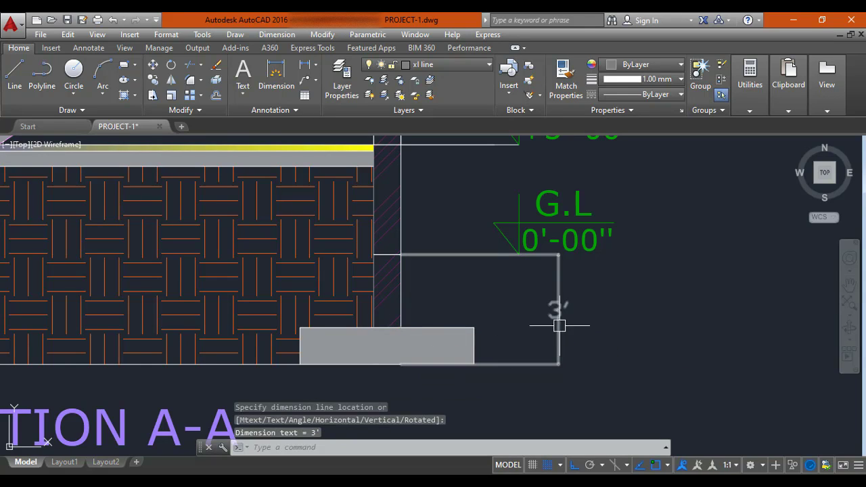
{"action": "key", "text": "Escape"}
{"action": "left_click", "coordinate": [557, 315]}
{"action": "type", "text": "E"}
{"action": "key", "text": "Return"}
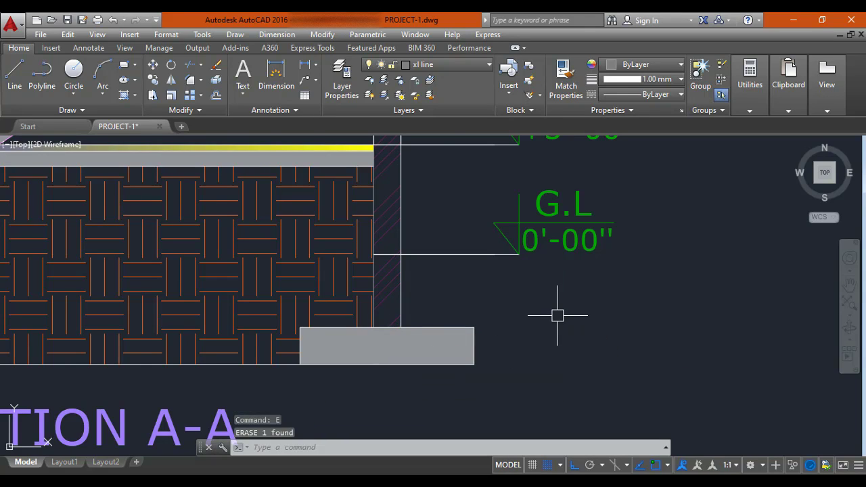
Step: Offset the new section's ground level line 3' downward to form the foundation's base line
{"action": "scroll", "coordinate": [316, 308], "scroll_direction": "down", "scroll_amount": 6}
{"action": "scroll", "coordinate": [555, 310], "scroll_direction": "down", "scroll_amount": 3}
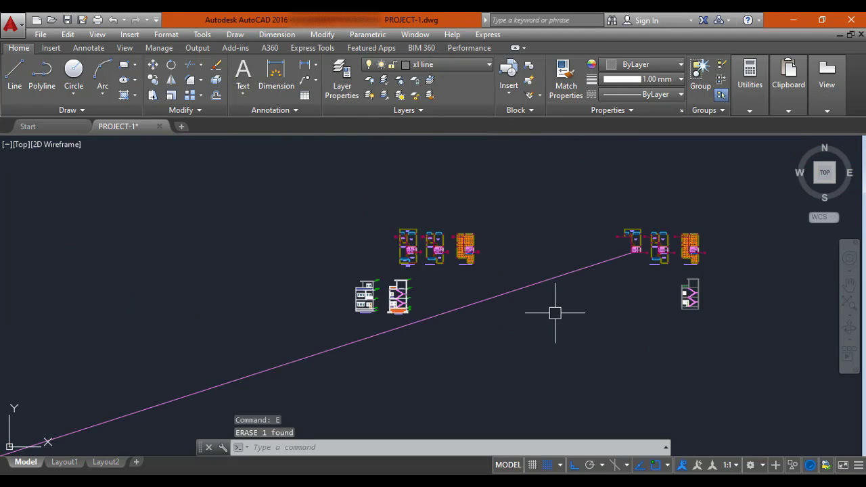
{"action": "scroll", "coordinate": [422, 304], "scroll_direction": "up", "scroll_amount": 10}
{"action": "mouse_move", "coordinate": [413, 334]}
{"action": "middle_mouse_down"}
{"action": "mouse_move", "coordinate": [431, 324]}
{"action": "mouse_move", "coordinate": [375, 356]}
{"action": "middle_mouse_up"}
{"action": "key", "text": "Escape"}
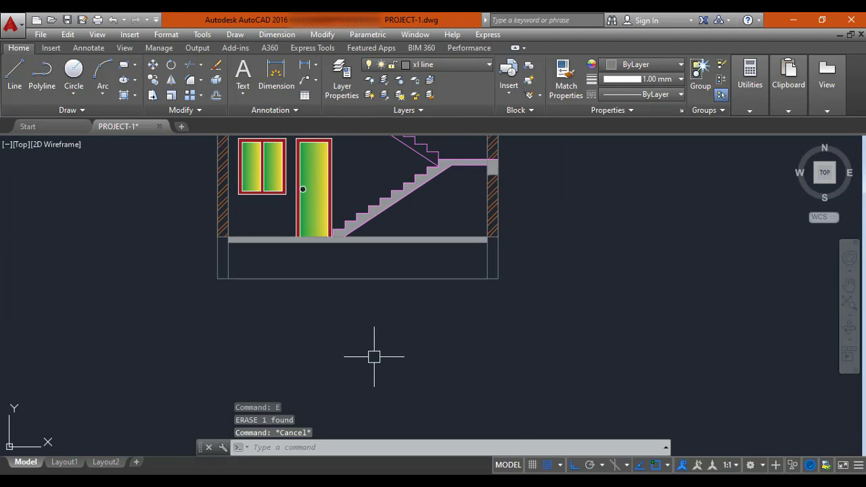
{"action": "type", "text": "O"}
{"action": "key", "text": "Return"}
{"action": "type", "text": "3"}
{"action": "key", "text": "Return"}
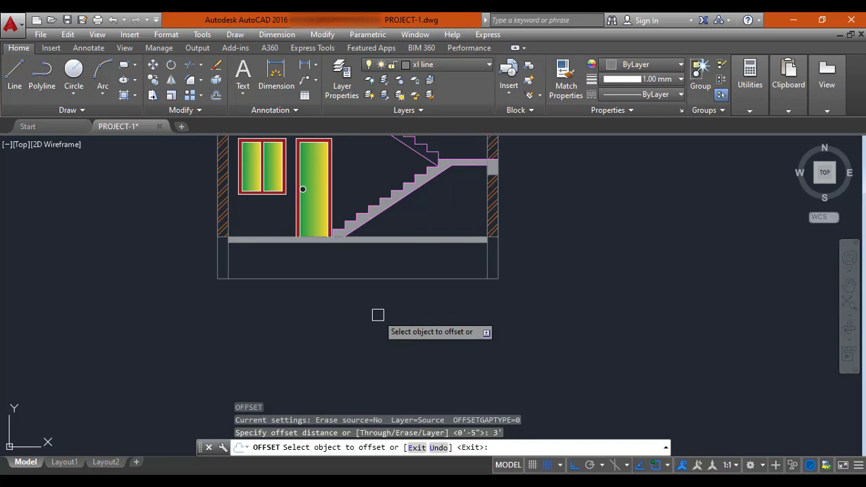
{"action": "left_click", "coordinate": [385, 281]}
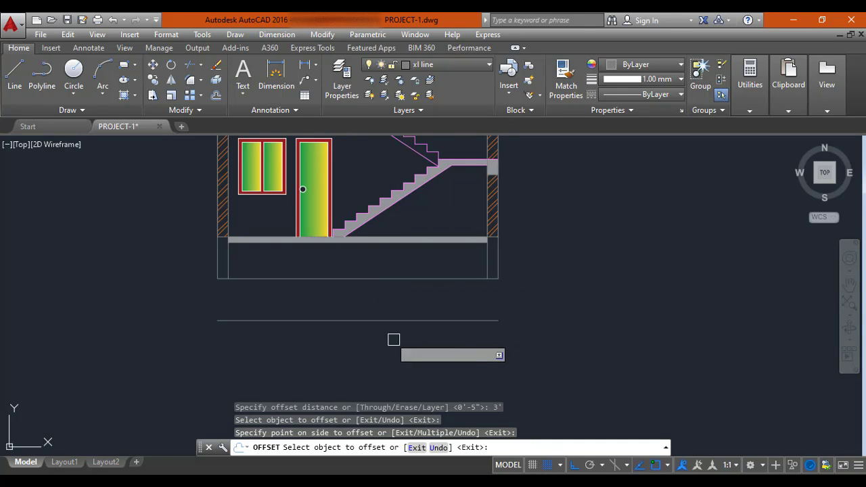
{"action": "key", "text": "Escape"}
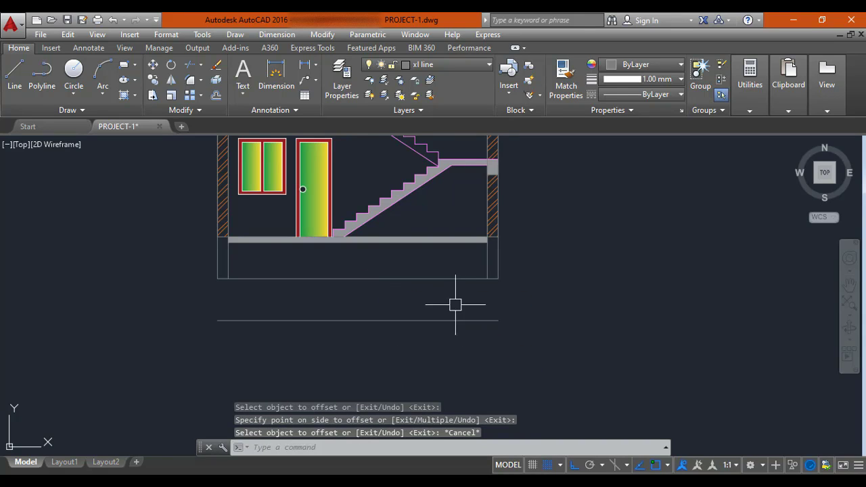
Step: Extend the inner and outer lines of both side walls down to the foundation's base line
{"action": "middle_click_drag", "start_coordinate": [455, 305], "coordinate": [416, 317]}
{"action": "key", "text": "Escape"}
{"action": "key", "text": "Return"}
{"action": "key", "text": "Return"}
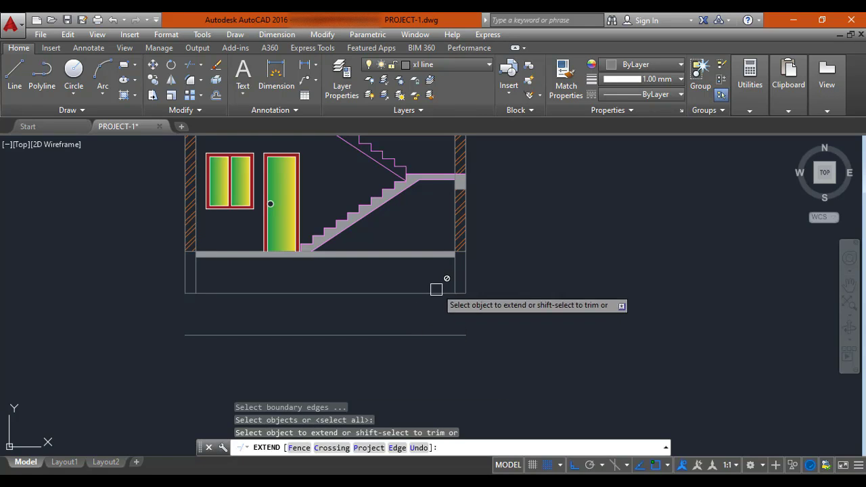
{"action": "left_click", "coordinate": [463, 282]}
{"action": "left_click", "coordinate": [196, 280]}
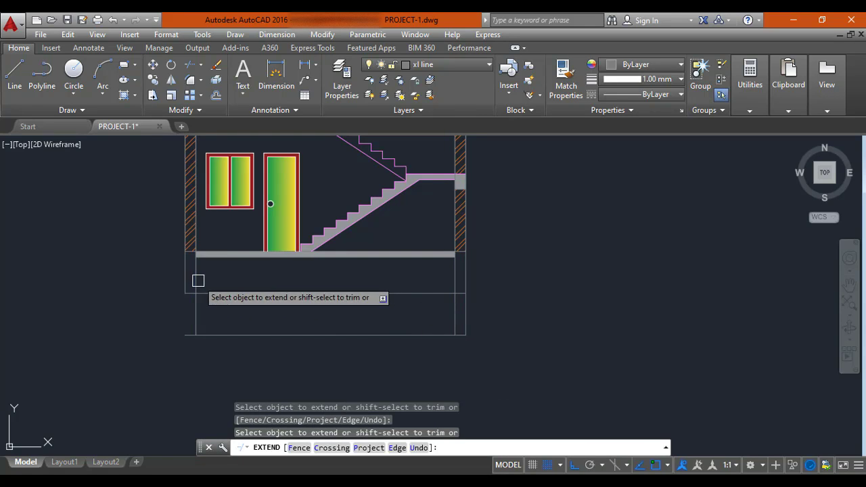
{"action": "left_click", "coordinate": [185, 276]}
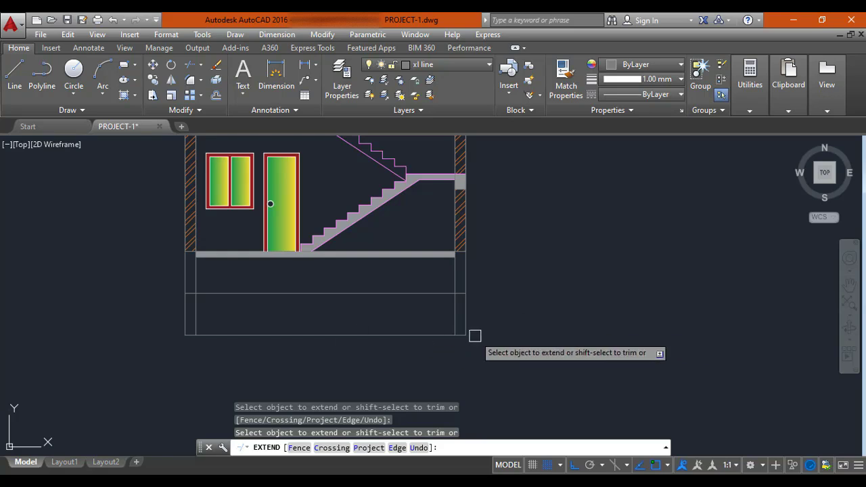
{"action": "scroll", "coordinate": [435, 324], "scroll_direction": "up", "scroll_amount": 2}
{"action": "scroll", "coordinate": [439, 323], "scroll_direction": "down", "scroll_amount": 10}
{"action": "key", "text": "Escape"}
{"action": "scroll", "coordinate": [260, 345], "scroll_direction": "down", "scroll_amount": 2}
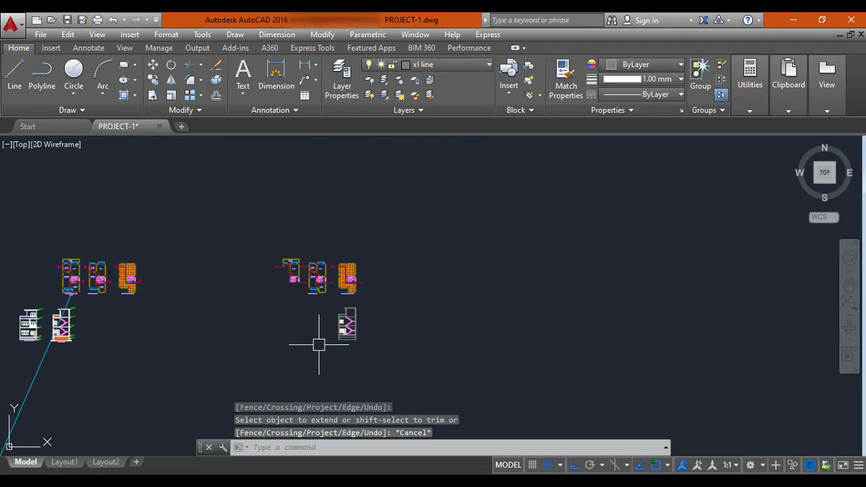
Step: Examine the shape of the footings beneath both side walls in the finished Section A-A
{"action": "middle_click_drag", "start_coordinate": [101, 325], "coordinate": [437, 331]}
{"action": "scroll", "coordinate": [354, 345], "scroll_direction": "up", "scroll_amount": 7}
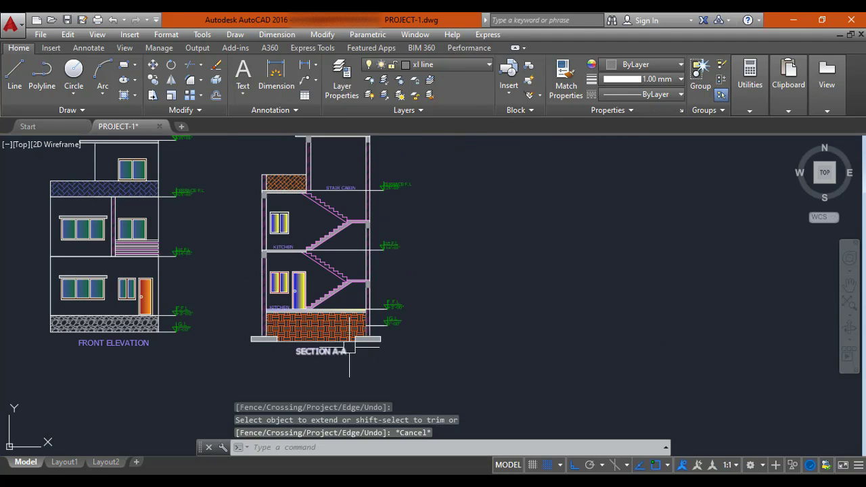
{"action": "scroll", "coordinate": [308, 349], "scroll_direction": "up", "scroll_amount": 2}
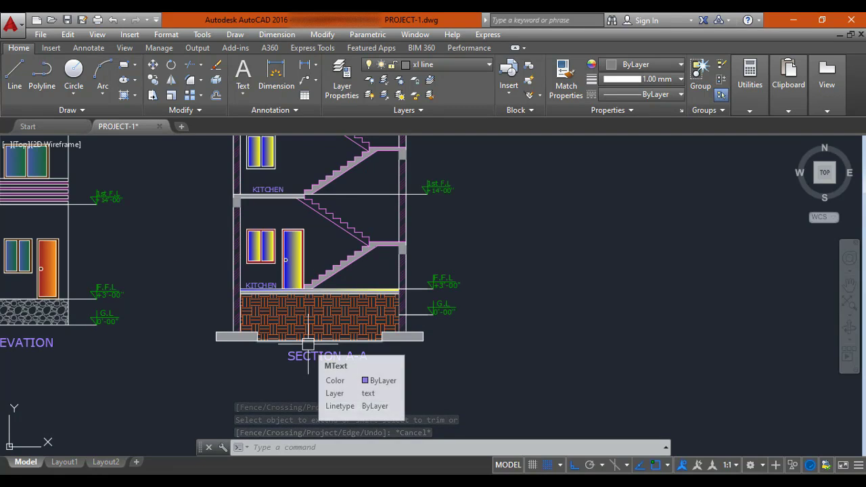
{"action": "scroll", "coordinate": [367, 332], "scroll_direction": "up", "scroll_amount": 2}
{"action": "middle_click_drag", "start_coordinate": [433, 355], "coordinate": [359, 328]}
{"action": "scroll", "coordinate": [342, 323], "scroll_direction": "up", "scroll_amount": 2}
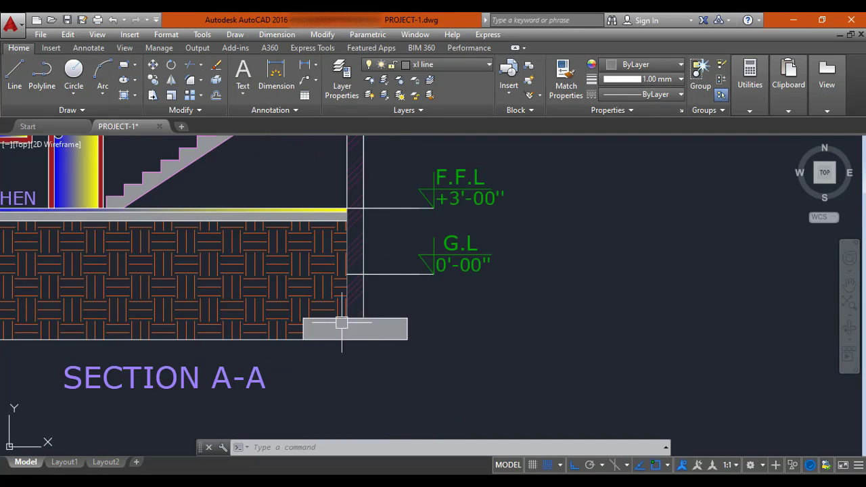
{"action": "scroll", "coordinate": [359, 331], "scroll_direction": "up", "scroll_amount": 2}
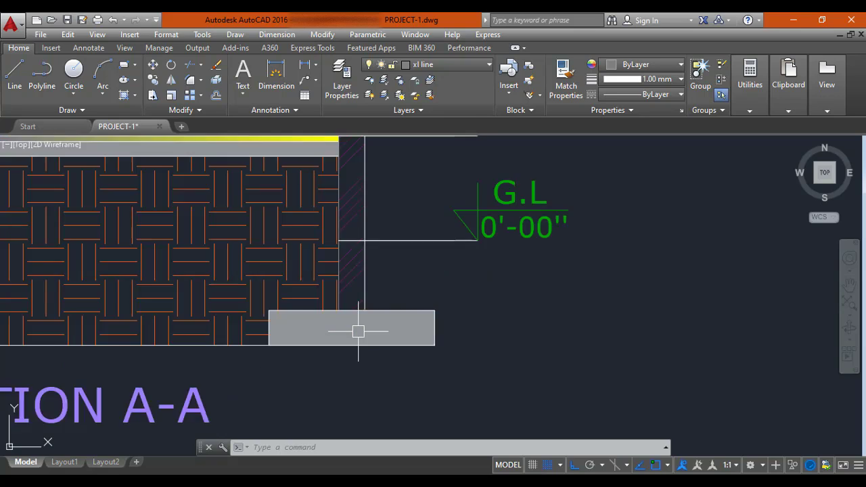
{"action": "scroll", "coordinate": [359, 332], "scroll_direction": "up", "scroll_amount": 2}
{"action": "scroll", "coordinate": [359, 332], "scroll_direction": "down", "scroll_amount": 2}
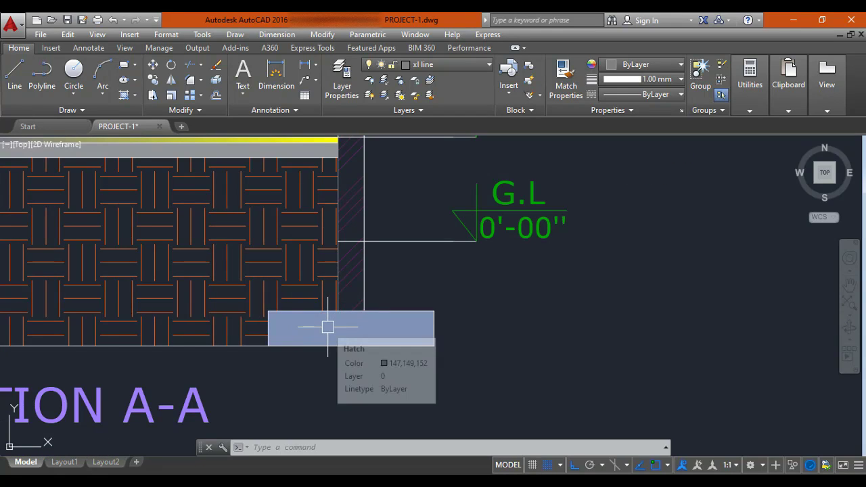
{"action": "scroll", "coordinate": [406, 336], "scroll_direction": "down", "scroll_amount": 6}
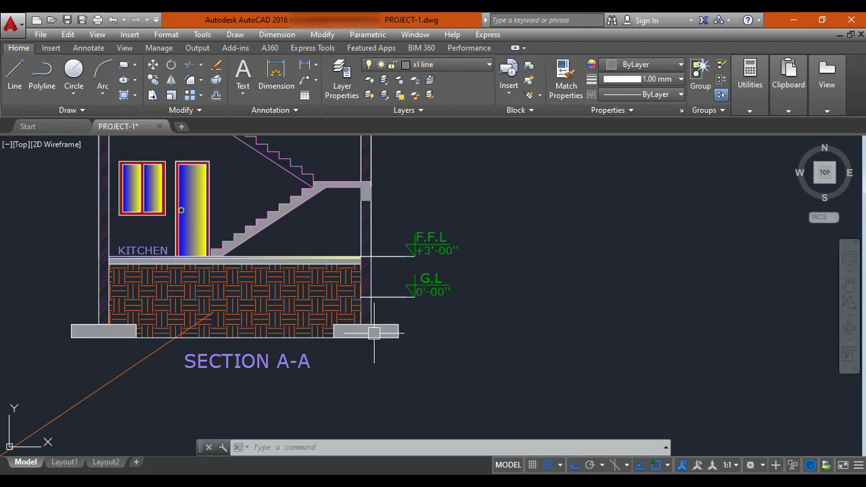
Step: Measure the right footing's projection beyond the wall's outer face in the finished Section A-A with a linear dimension, and erase that dimension
{"action": "scroll", "coordinate": [406, 337], "scroll_direction": "up", "scroll_amount": 6}
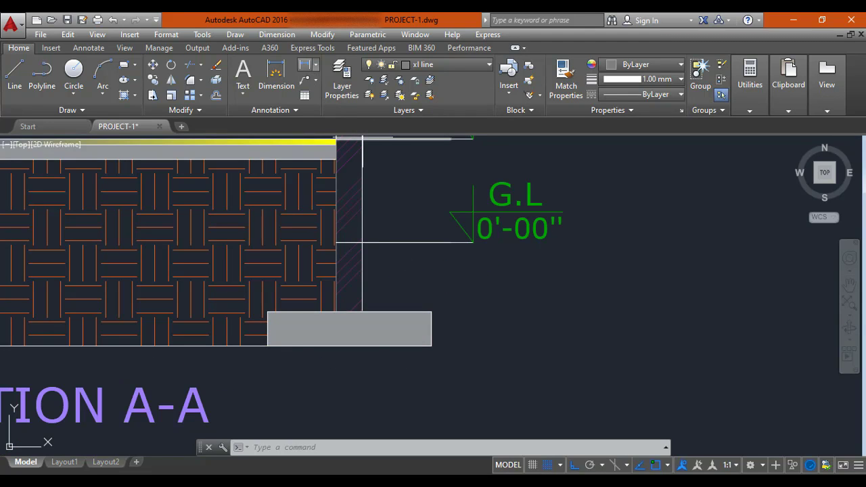
{"action": "left_click", "coordinate": [306, 65]}
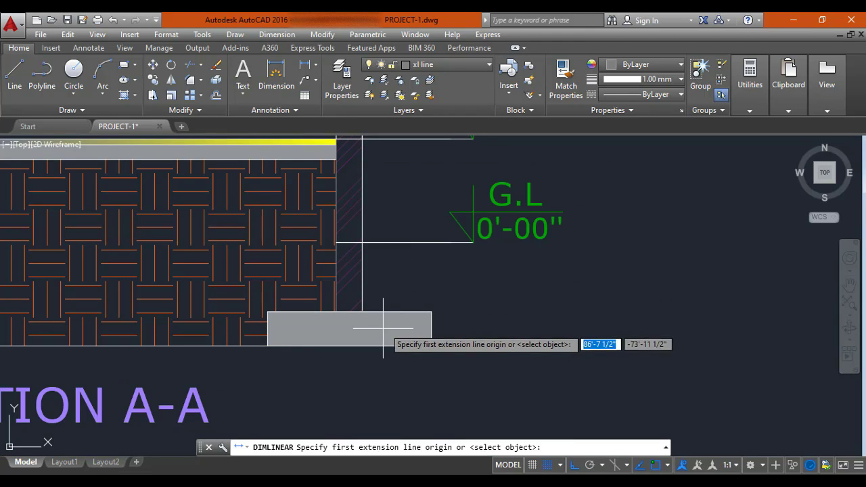
{"action": "left_click", "coordinate": [431, 311]}
{"action": "left_click", "coordinate": [403, 296]}
{"action": "left_click", "coordinate": [415, 296]}
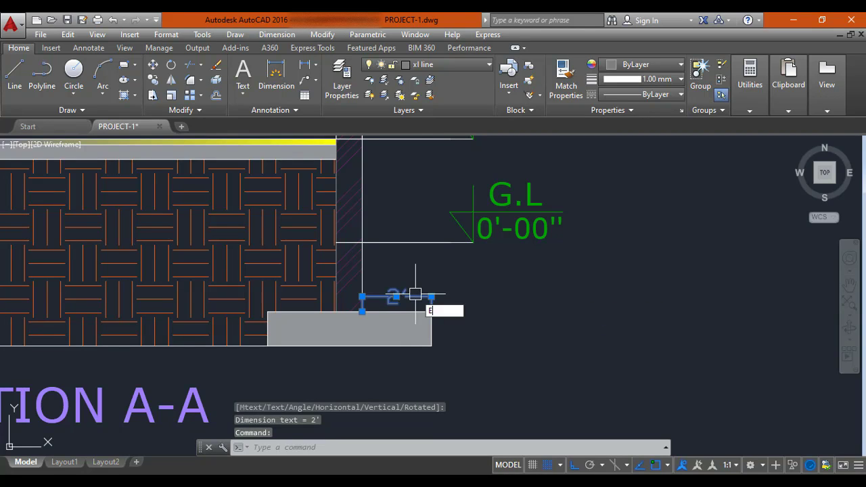
{"action": "type", "text": "E"}
{"action": "key", "text": "Return"}
{"action": "key", "text": "Return"}
{"action": "key", "text": "Escape"}
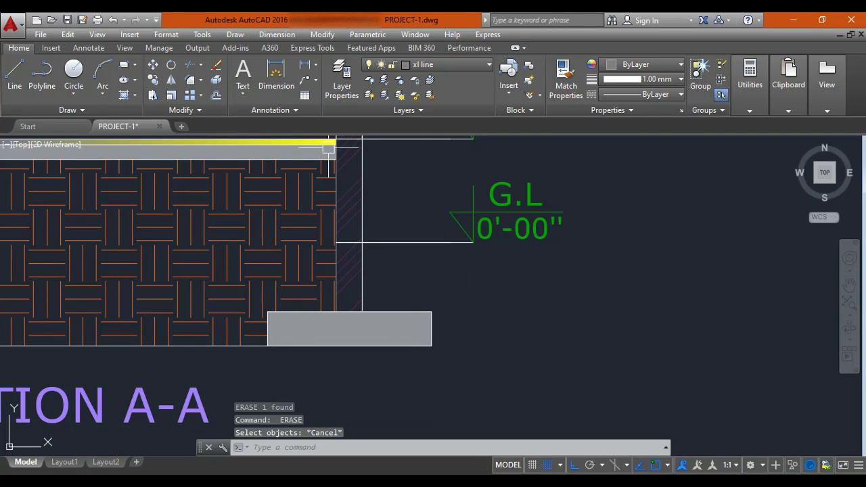
Step: Measure the right footing's thickness in the finished Section A-A with a linear dimension, and erase that dimension
{"action": "left_click", "coordinate": [305, 65]}
{"action": "left_click", "coordinate": [431, 312]}
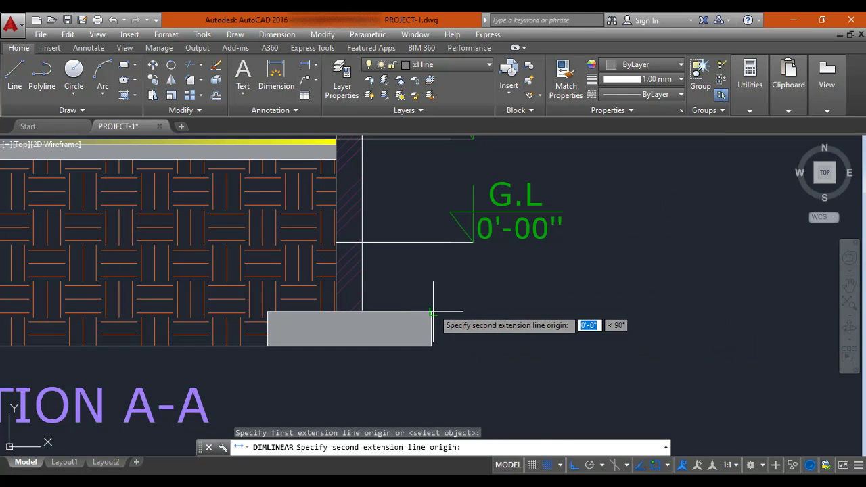
{"action": "left_click", "coordinate": [431, 346]}
{"action": "left_click", "coordinate": [506, 344]}
{"action": "key", "text": "Escape"}
{"action": "left_click", "coordinate": [509, 338]}
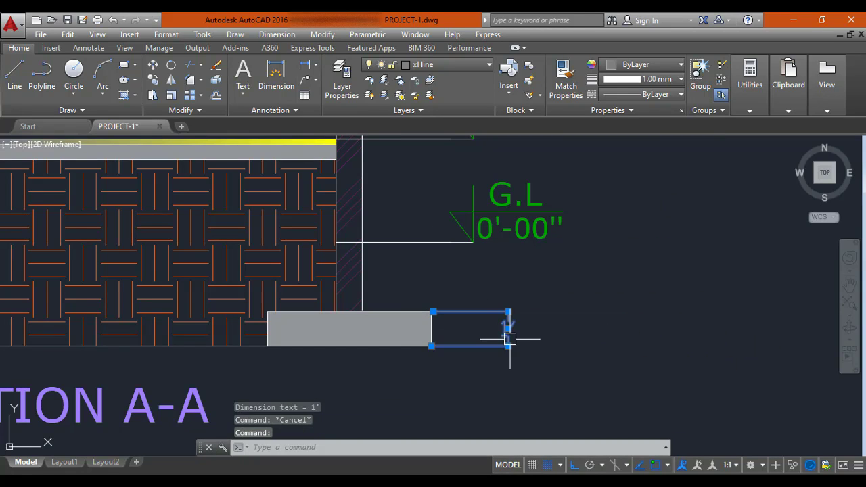
{"action": "type", "text": "e"}
{"action": "key", "text": "Return"}
Step: Draw a line 2' outward from the bottom of the right wall's outer face in the new section, level with the foundation's base line
{"action": "scroll", "coordinate": [433, 358], "scroll_direction": "down", "scroll_amount": 2}
{"action": "scroll", "coordinate": [466, 353], "scroll_direction": "down", "scroll_amount": 2}
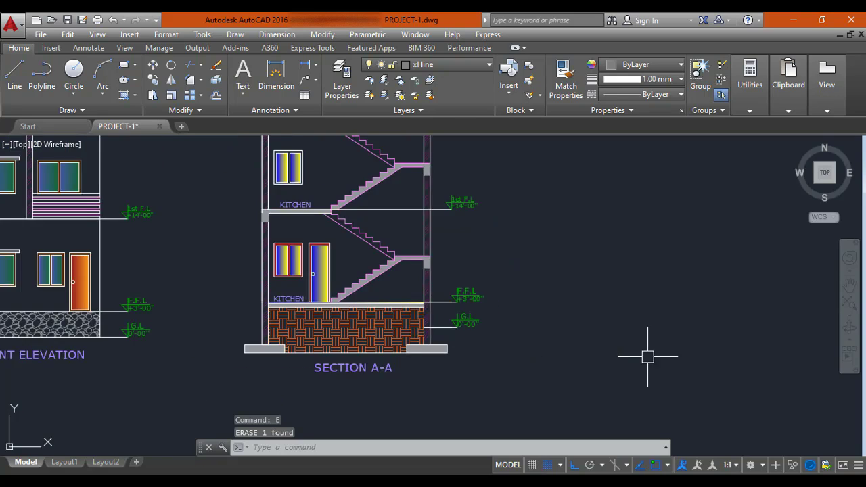
{"action": "middle_click_drag", "start_coordinate": [648, 355], "coordinate": [242, 355]}
{"action": "scroll", "coordinate": [416, 348], "scroll_direction": "down", "scroll_amount": 3}
{"action": "middle_click_drag", "start_coordinate": [563, 332], "coordinate": [468, 339]}
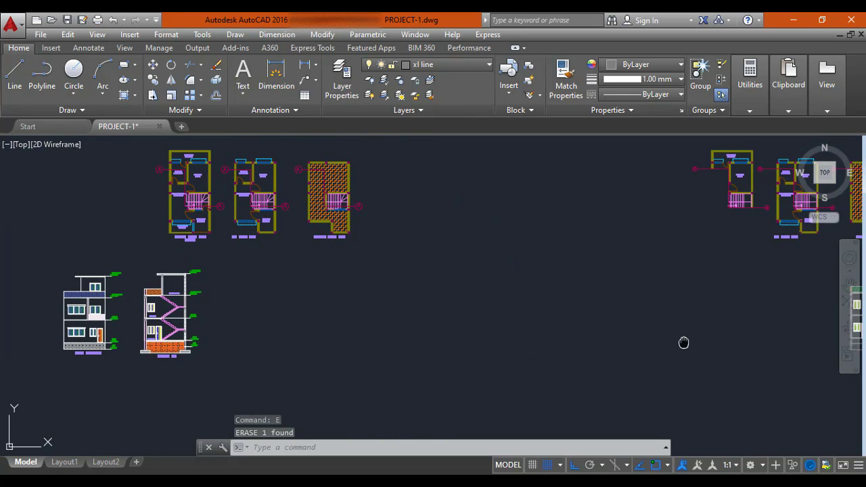
{"action": "middle_click_drag", "start_coordinate": [684, 344], "coordinate": [240, 332]}
{"action": "middle_click_drag", "start_coordinate": [466, 332], "coordinate": [422, 335]}
{"action": "scroll", "coordinate": [400, 336], "scroll_direction": "up", "scroll_amount": 4}
{"action": "scroll", "coordinate": [403, 344], "scroll_direction": "up", "scroll_amount": 4}
{"action": "middle_click_drag", "start_coordinate": [402, 366], "coordinate": [403, 368]}
{"action": "scroll", "coordinate": [410, 359], "scroll_direction": "up", "scroll_amount": 4}
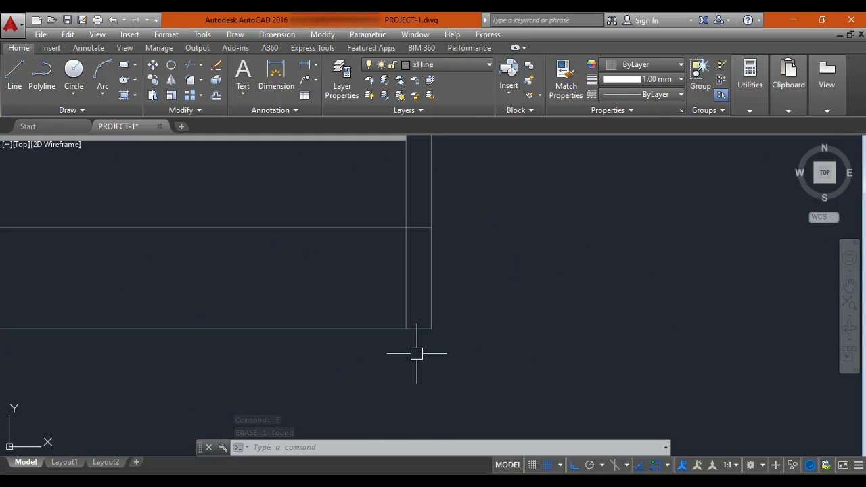
{"action": "key", "text": "Escape"}
{"action": "type", "text": "L"}
{"action": "key", "text": "Return"}
{"action": "left_click", "coordinate": [431, 329]}
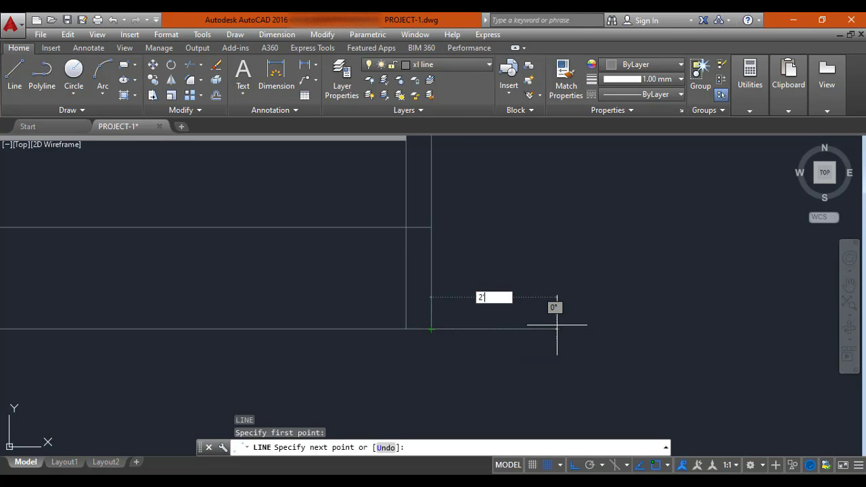
{"action": "key", "text": "Return"}
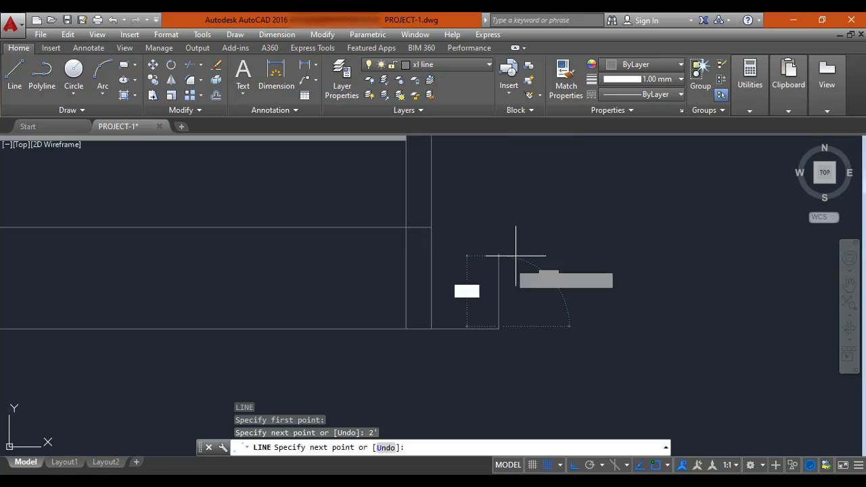
{"action": "type", "text": "1"}
{"action": "key", "text": "Return"}
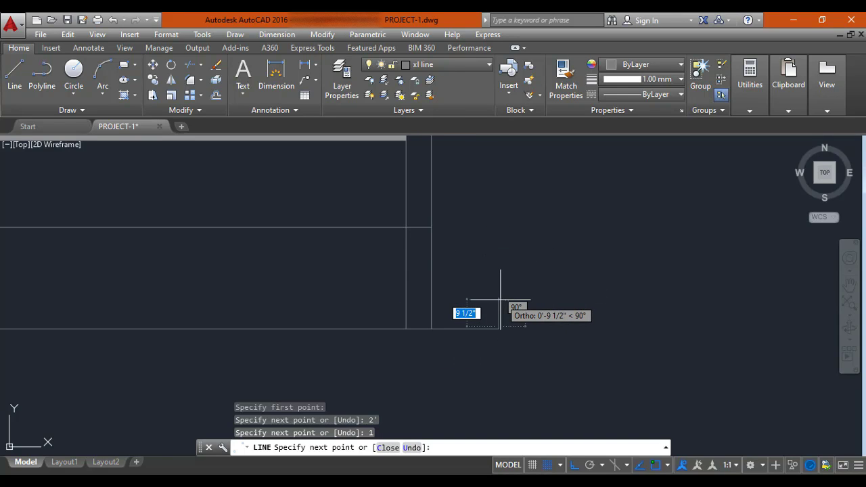
{"action": "key", "text": "ctrl+z"}
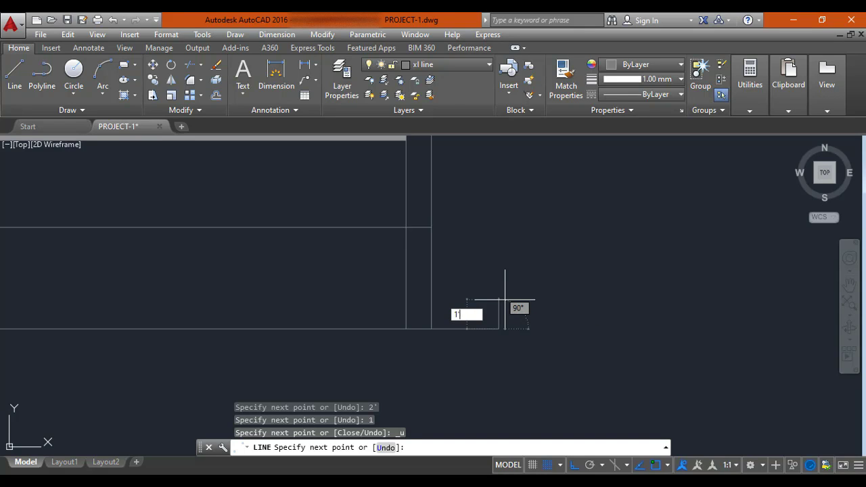
Step: Continue the footing outline 1' upward, back across the wall to 2' beyond its inner face, and down to the base line
{"action": "type", "text": "1'"}
{"action": "key", "text": "Return"}
{"action": "scroll", "coordinate": [433, 301], "scroll_direction": "up", "scroll_amount": 4}
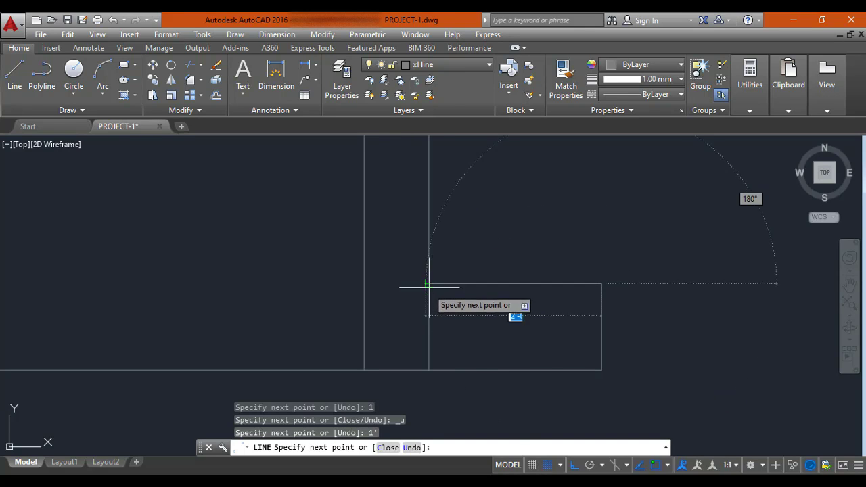
{"action": "left_click", "coordinate": [428, 284]}
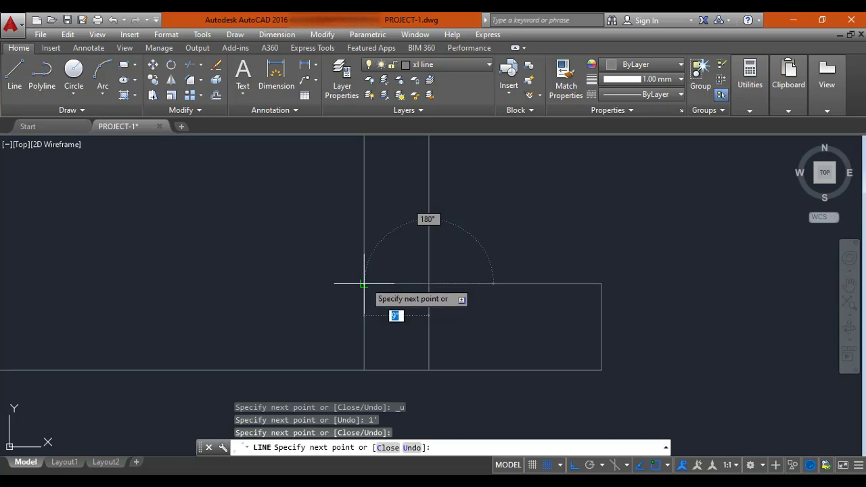
{"action": "left_click", "coordinate": [363, 284]}
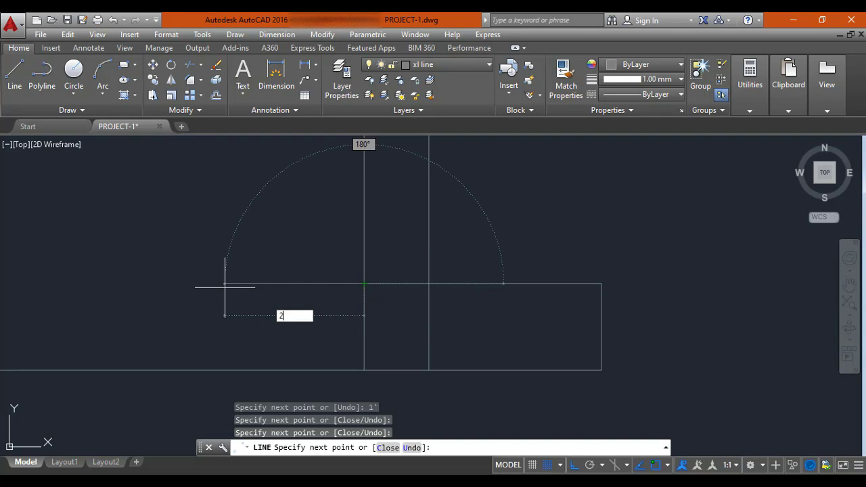
{"action": "key", "text": "Return"}
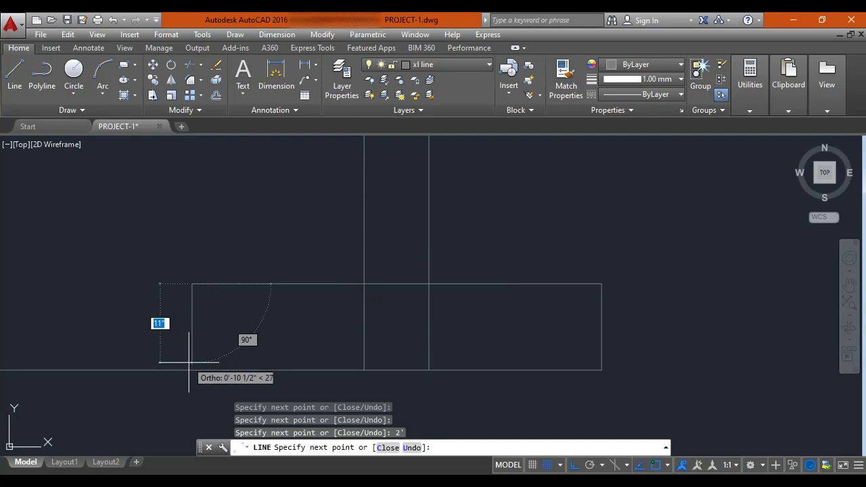
{"action": "key", "text": "Escape"}
Step: Trim the right wall's inner and outer lines out of the footing outline
{"action": "type", "text": "Tr"}
{"action": "key", "text": "Return"}
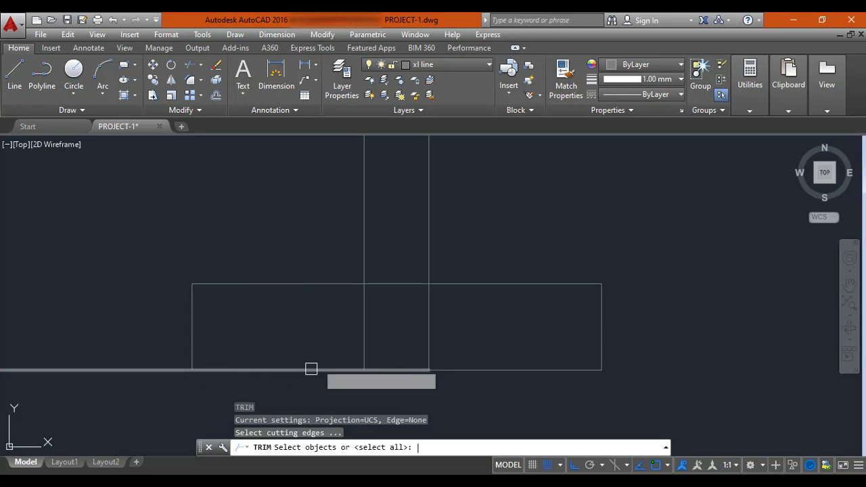
{"action": "key", "text": "Return"}
{"action": "left_click", "coordinate": [364, 325]}
{"action": "scroll", "coordinate": [426, 327], "scroll_direction": "down", "scroll_amount": 5}
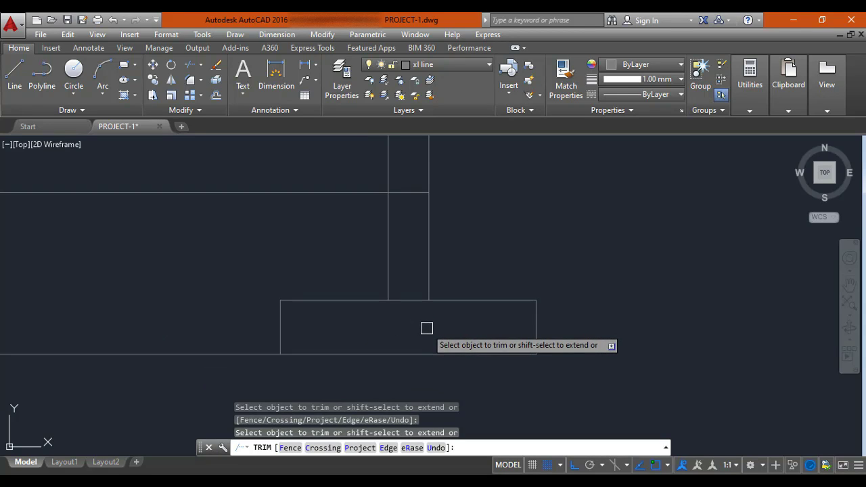
{"action": "scroll", "coordinate": [466, 315], "scroll_direction": "up", "scroll_amount": 4}
{"action": "scroll", "coordinate": [463, 316], "scroll_direction": "down", "scroll_amount": 2}
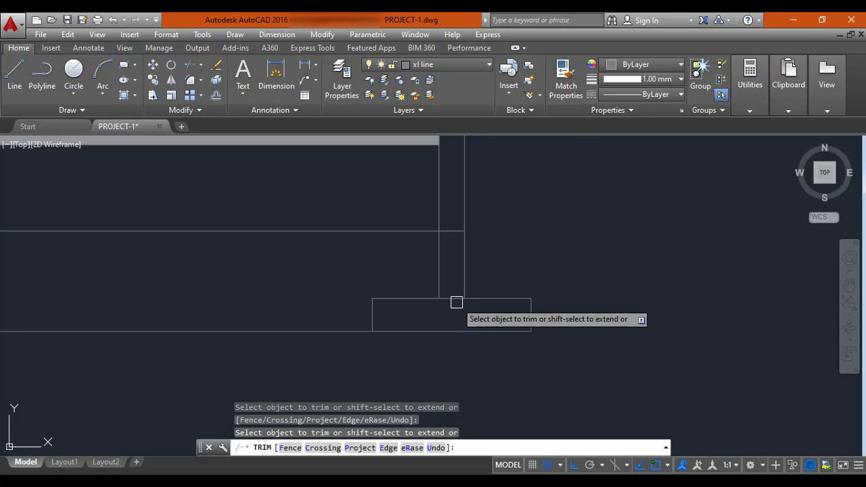
{"action": "scroll", "coordinate": [435, 320], "scroll_direction": "up", "scroll_amount": 2}
{"action": "scroll", "coordinate": [436, 320], "scroll_direction": "down", "scroll_amount": 4}
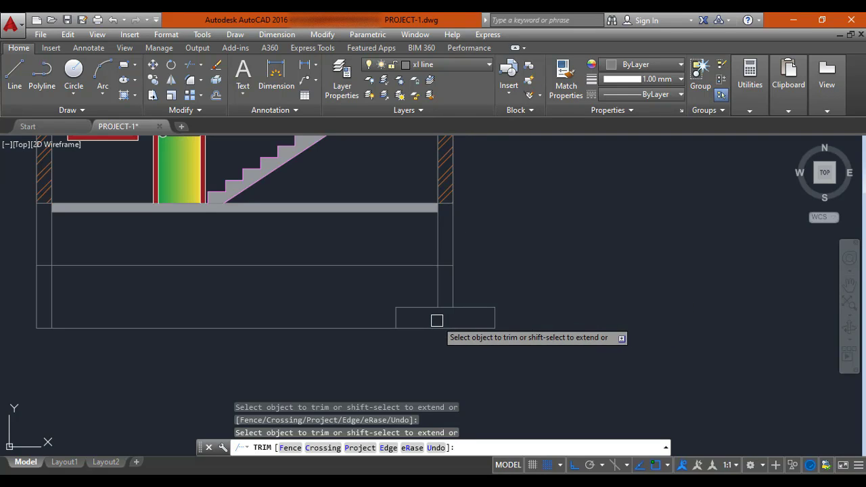
{"action": "key", "text": "Escape"}
{"action": "scroll", "coordinate": [465, 266], "scroll_direction": "up", "scroll_amount": 2}
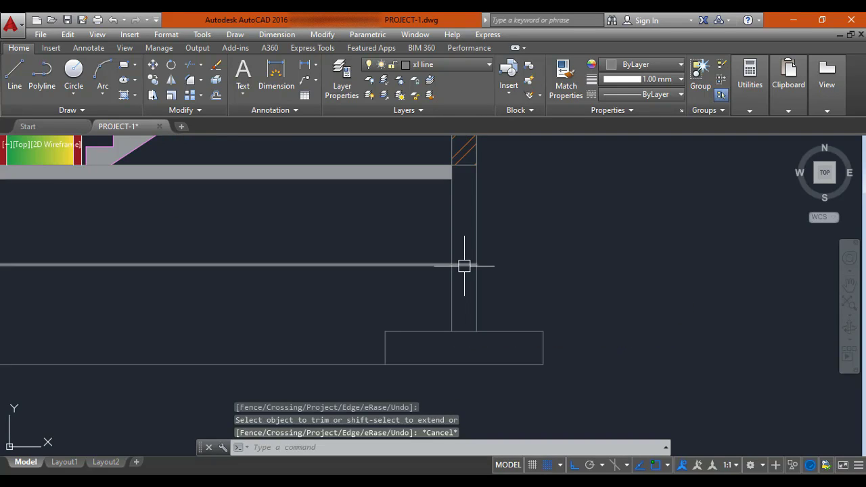
{"action": "type", "text": "R"}
{"action": "key", "text": "Return"}
{"action": "key", "text": "Return"}
{"action": "key", "text": "Escape"}
Step: Erase the horizontal ground level line between the new section's floor slab and foundation base line
{"action": "scroll", "coordinate": [464, 266], "scroll_direction": "down", "scroll_amount": 2}
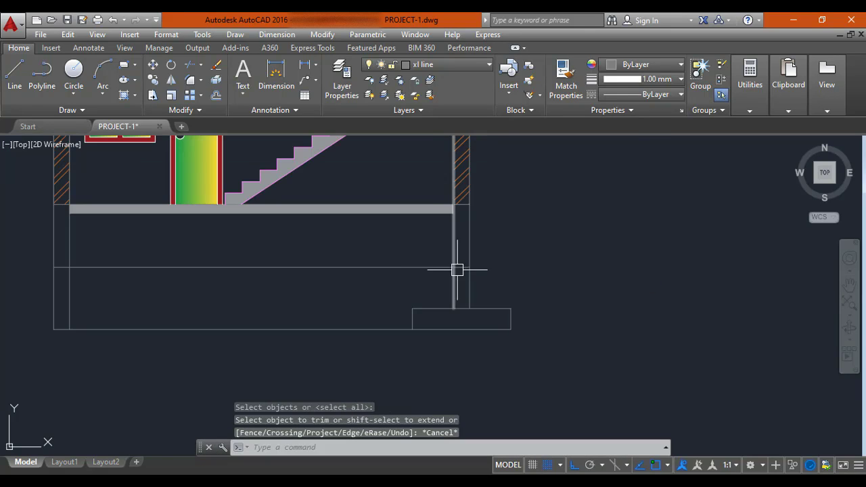
{"action": "left_click", "coordinate": [401, 267]}
{"action": "type", "text": "E"}
{"action": "key", "text": "Return"}
{"action": "middle_click_drag", "start_coordinate": [354, 295], "coordinate": [361, 295]}
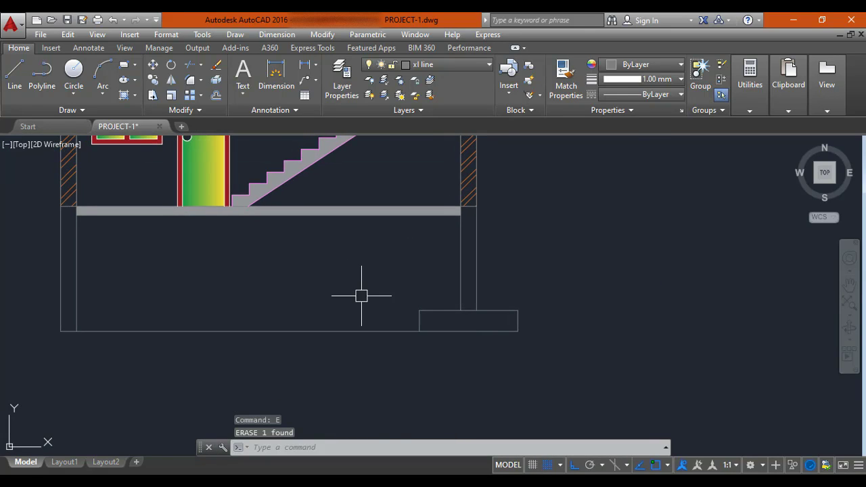
Step: Hatch the right wall's footing with a solid fill in grey 147,149,152
{"action": "middle_click_drag", "start_coordinate": [444, 316], "coordinate": [415, 316]}
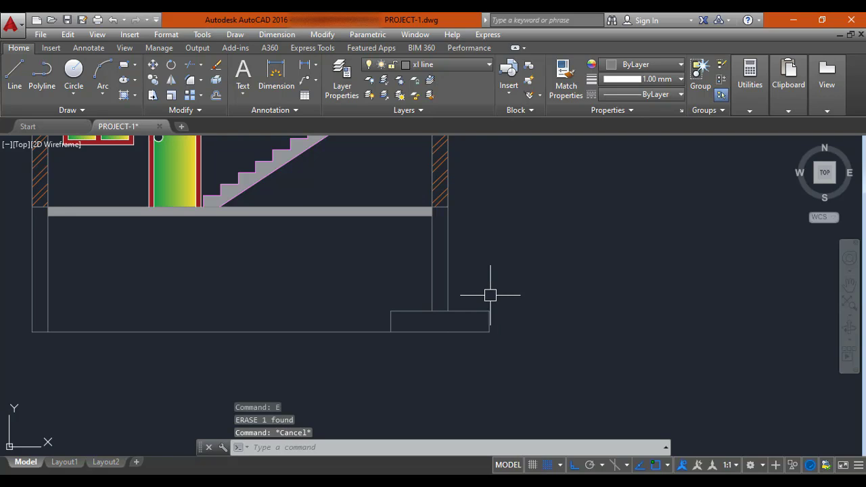
{"action": "type", "text": "H"}
{"action": "key", "text": "Return"}
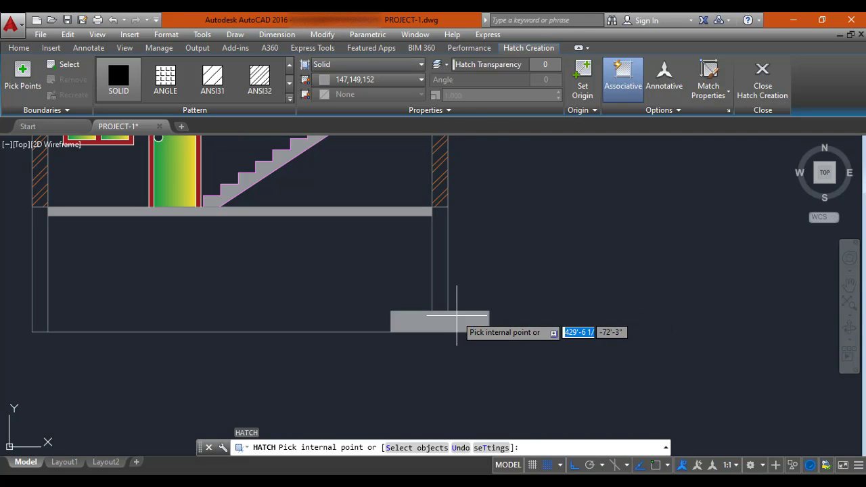
{"action": "left_click", "coordinate": [454, 317]}
{"action": "key", "text": "Escape"}
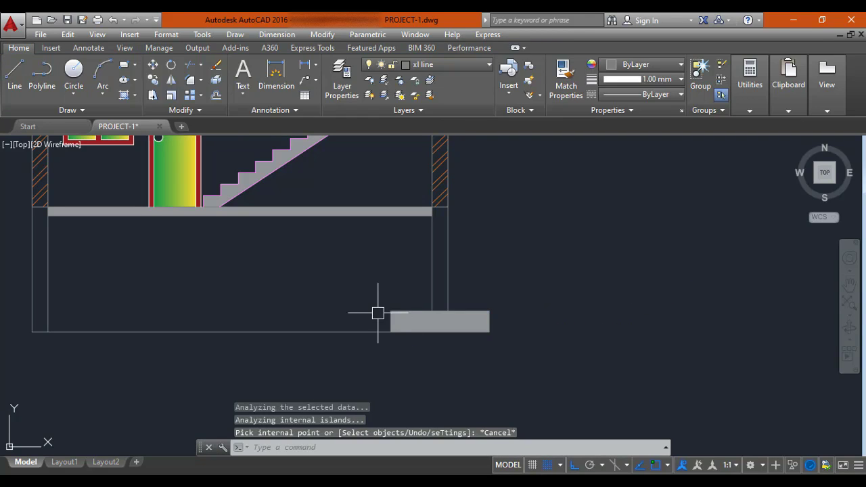
Step: Copy the right wall's hatched footing to the same position under the left wall
{"action": "left_click", "coordinate": [365, 300]}
{"action": "left_click", "coordinate": [560, 345]}
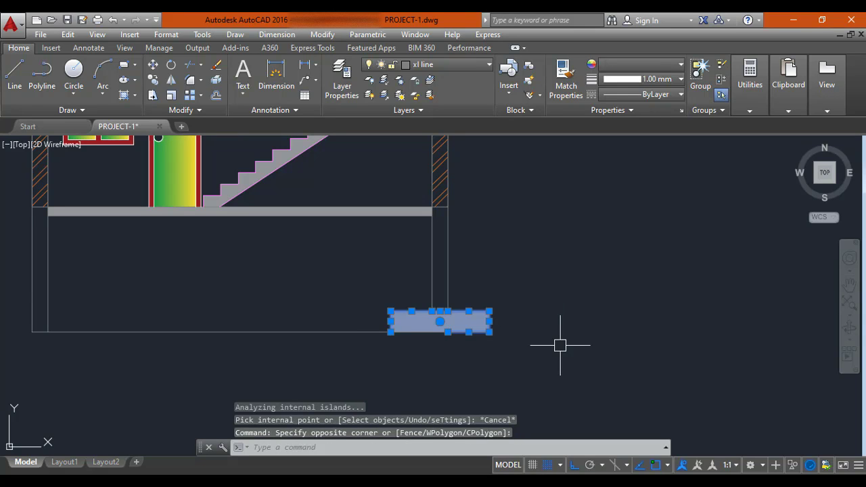
{"action": "type", "text": "CO"}
{"action": "key", "text": "Return"}
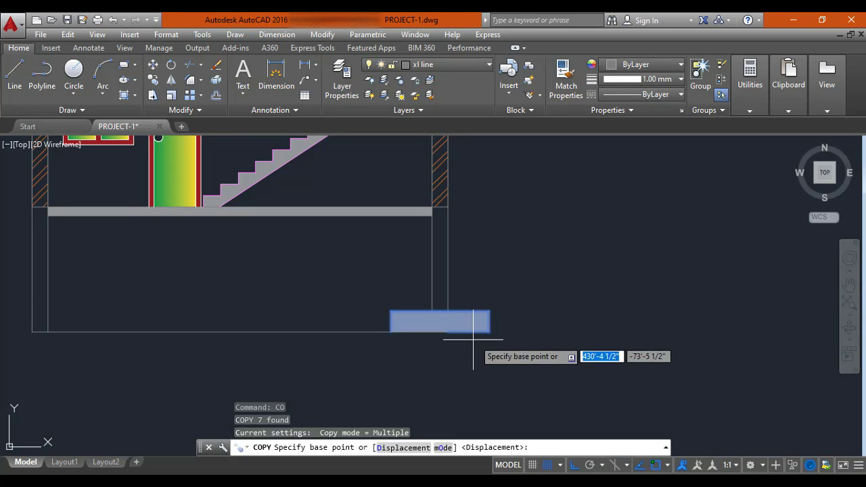
{"action": "left_click", "coordinate": [448, 311]}
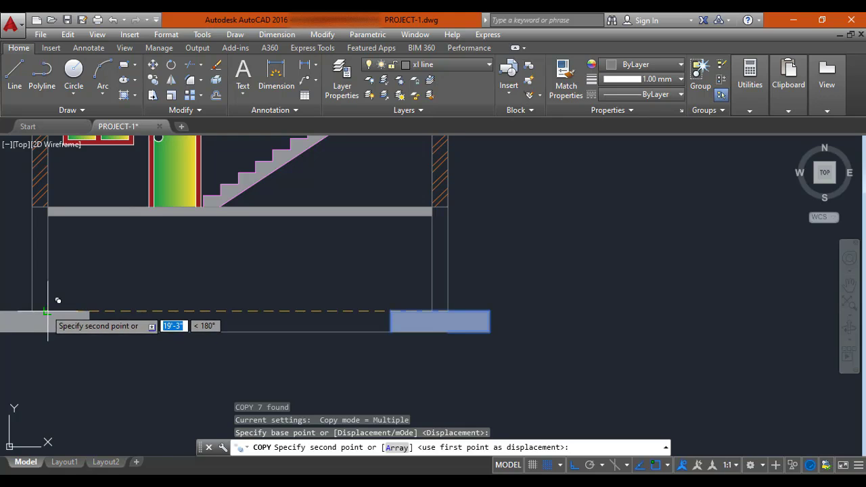
{"action": "left_click", "coordinate": [67, 318]}
{"action": "middle_click_drag", "start_coordinate": [75, 322], "coordinate": [265, 322]}
{"action": "key", "text": "Escape"}
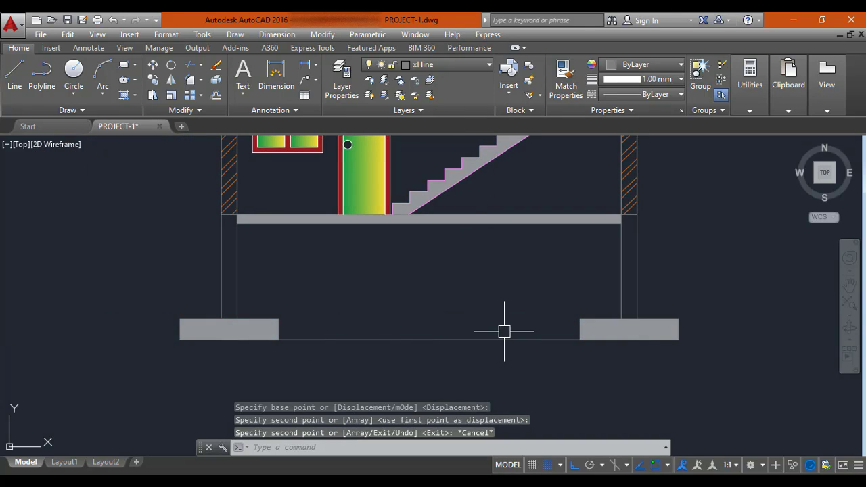
Step: Hatch both plinth walls between the floor level line and the footings with a solid fill in grey 147,149,152
{"action": "middle_click_drag", "start_coordinate": [504, 331], "coordinate": [476, 372]}
{"action": "scroll", "coordinate": [206, 285], "scroll_direction": "up", "scroll_amount": 2}
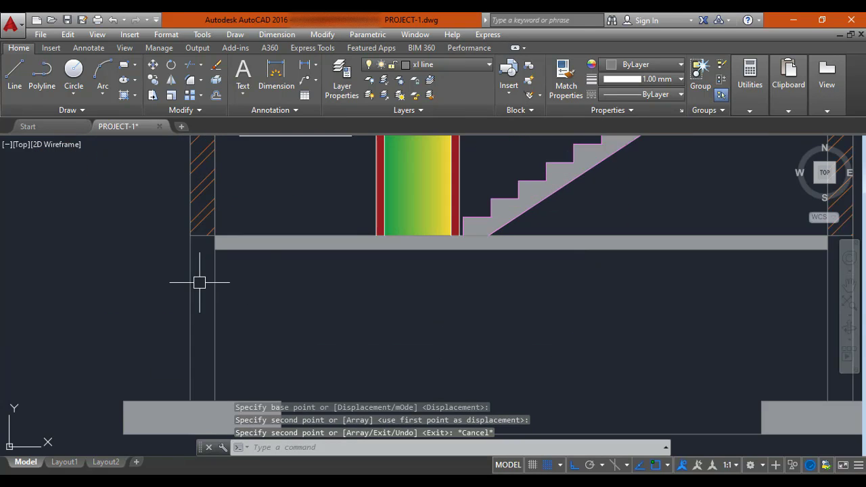
{"action": "scroll", "coordinate": [198, 282], "scroll_direction": "down", "scroll_amount": 2}
{"action": "middle_click_drag", "start_coordinate": [448, 312], "coordinate": [393, 332]}
{"action": "scroll", "coordinate": [487, 251], "scroll_direction": "up", "scroll_amount": 2}
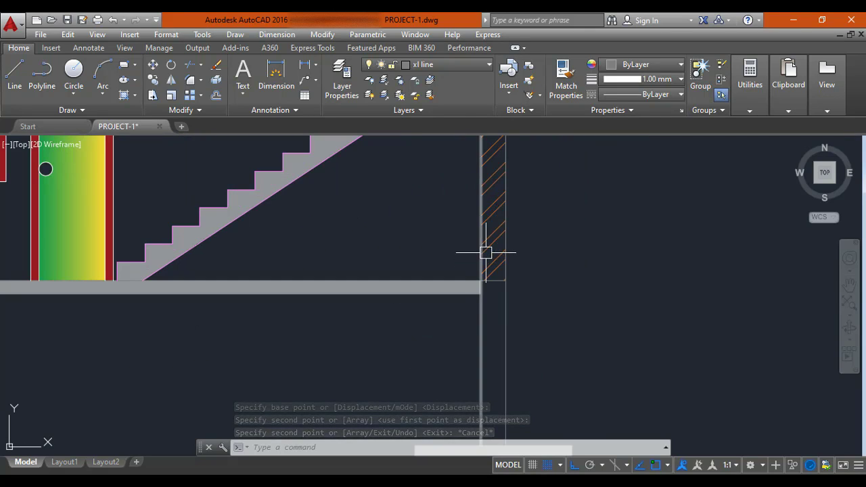
{"action": "scroll", "coordinate": [497, 295], "scroll_direction": "down", "scroll_amount": 2}
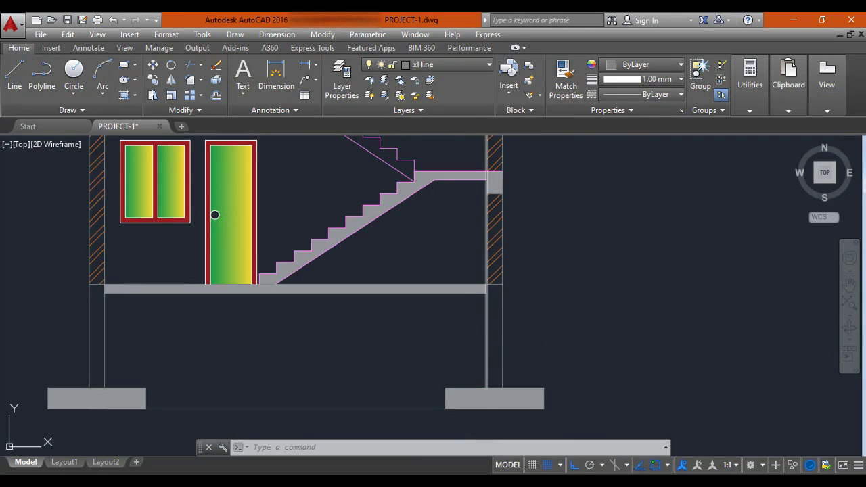
{"action": "type", "text": "h"}
{"action": "key", "text": "Return"}
{"action": "left_click", "coordinate": [496, 329]}
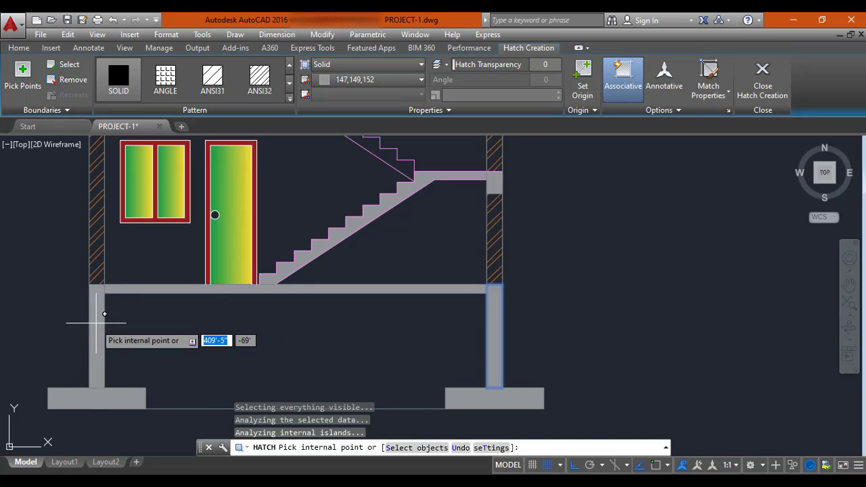
{"action": "key", "text": "Escape"}
Step: Match the plinth walls' solid hatch to the diagonal brick hatch of the left wall above
{"action": "type", "text": "MA"}
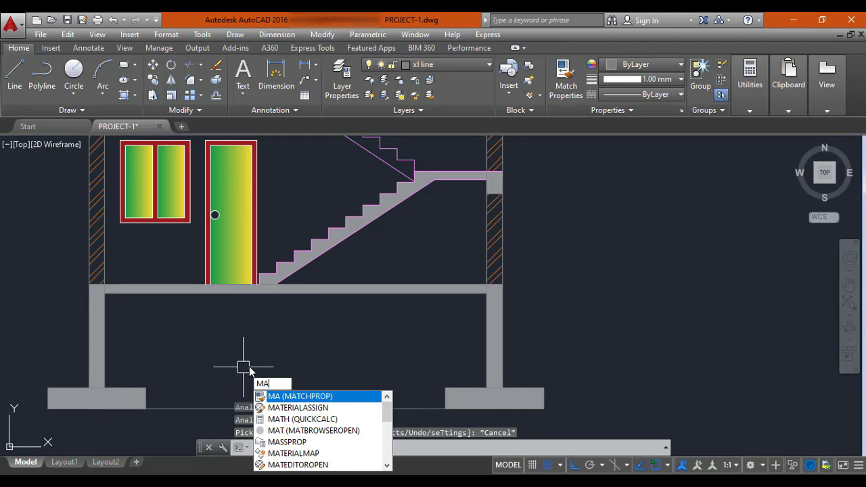
{"action": "key", "text": "Return"}
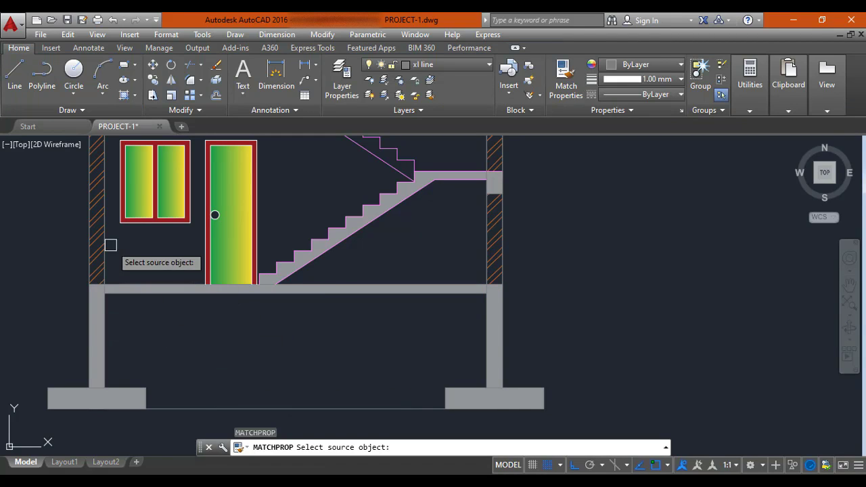
{"action": "scroll", "coordinate": [94, 238], "scroll_direction": "up", "scroll_amount": 2}
{"action": "left_click", "coordinate": [95, 238]}
{"action": "scroll", "coordinate": [97, 249], "scroll_direction": "down", "scroll_amount": 2}
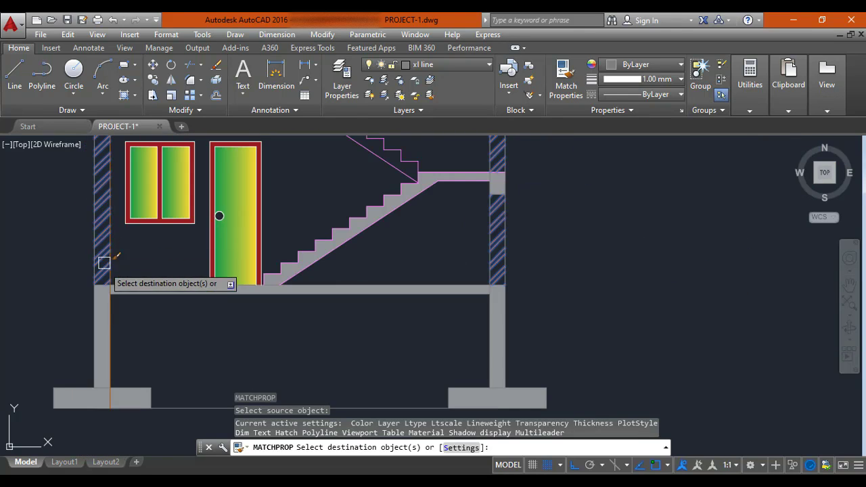
{"action": "left_click", "coordinate": [100, 316]}
{"action": "left_click", "coordinate": [99, 316]}
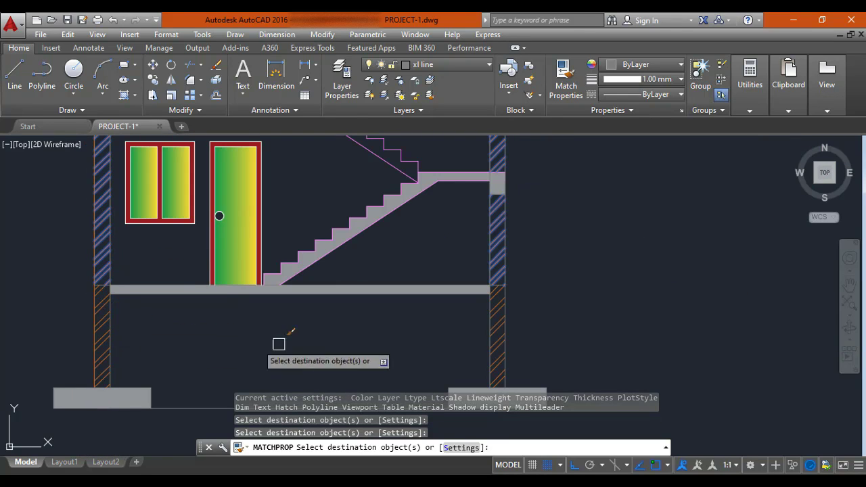
{"action": "scroll", "coordinate": [500, 352], "scroll_direction": "up", "scroll_amount": 2}
{"action": "scroll", "coordinate": [499, 352], "scroll_direction": "down", "scroll_amount": 2}
{"action": "key", "text": "Escape"}
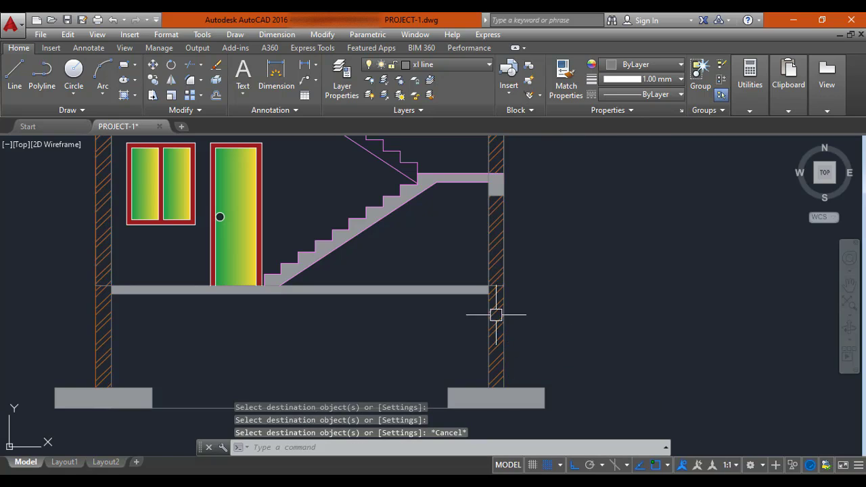
Step: Try to put the left wall's outer line on the xl line layer
{"action": "middle_click_drag", "start_coordinate": [267, 315], "coordinate": [360, 334]}
{"action": "scroll", "coordinate": [201, 319], "scroll_direction": "up", "scroll_amount": 2}
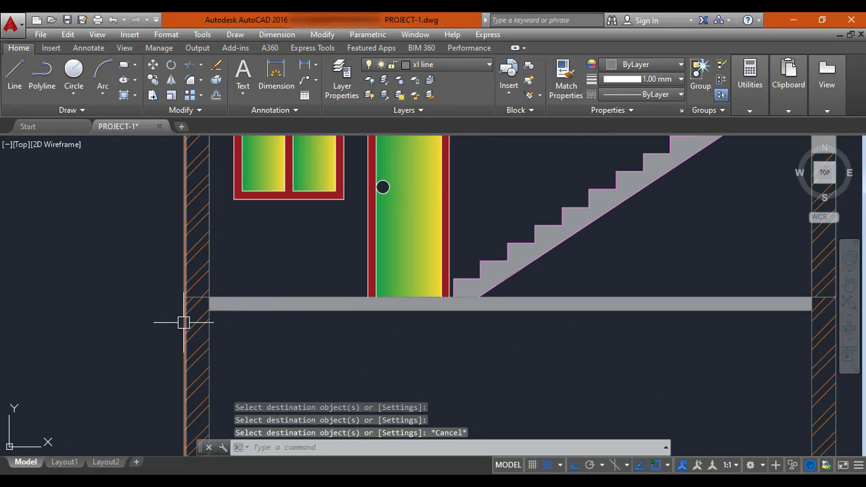
{"action": "left_click", "coordinate": [184, 322]}
{"action": "left_click", "coordinate": [414, 65]}
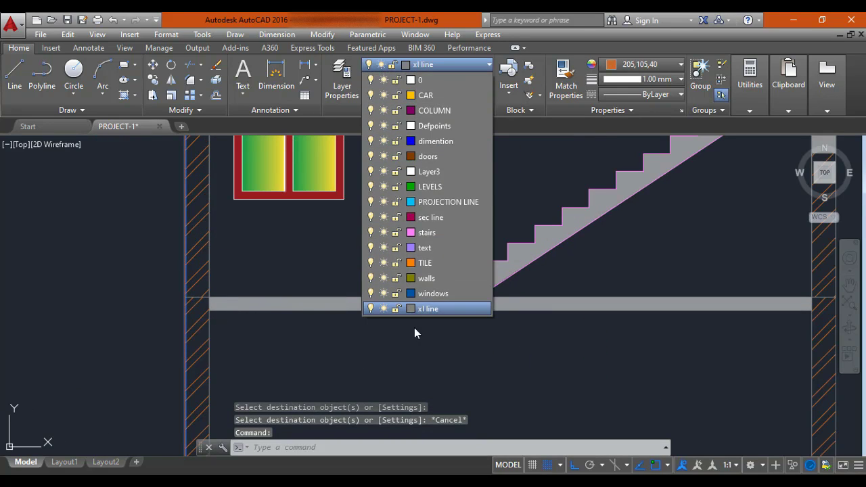
{"action": "left_click", "coordinate": [425, 309]}
{"action": "key", "text": "Escape"}
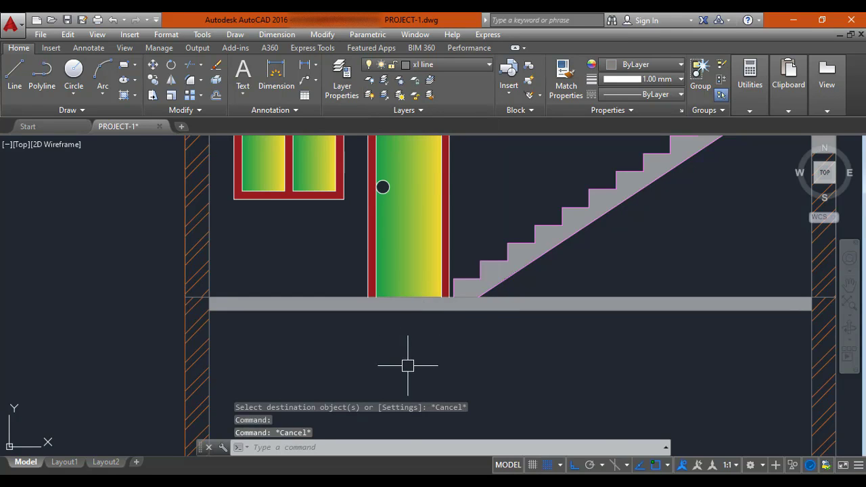
Step: Undo the left wall line's layer change and the property matching of the plinth walls
{"action": "scroll", "coordinate": [408, 365], "scroll_direction": "down", "scroll_amount": 2}
{"action": "middle_click_drag", "start_coordinate": [398, 351], "coordinate": [350, 292]}
{"action": "key", "text": "ctrl+z"}
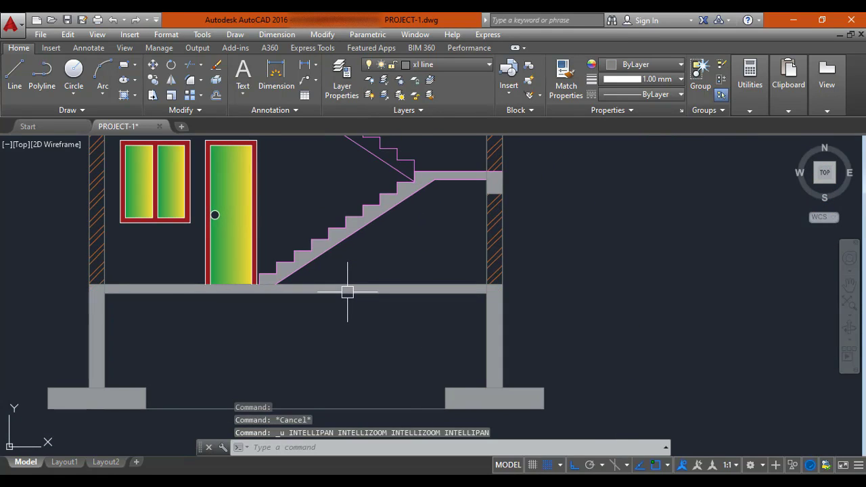
{"action": "key", "text": "ctrl+z"}
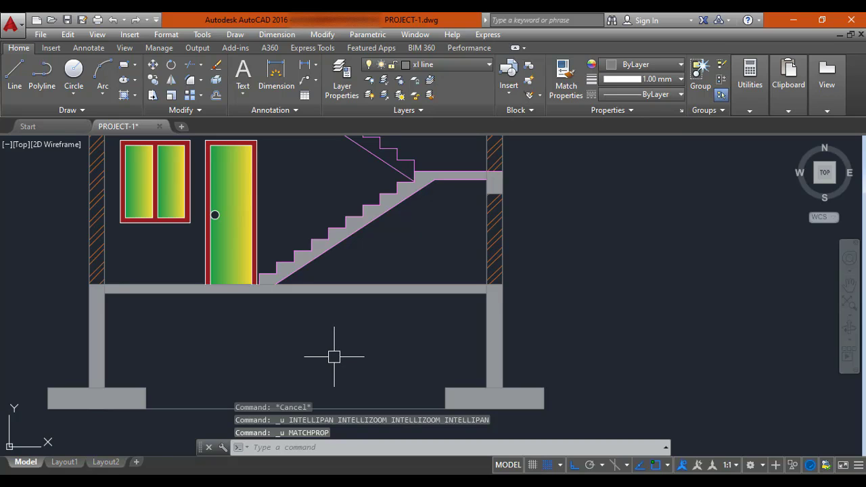
Step: Match both plinth walls' hatch to the diagonal brick hatch of the right wall above the floor slab
{"action": "type", "text": "ma"}
{"action": "key", "text": "Return"}
{"action": "scroll", "coordinate": [494, 271], "scroll_direction": "up", "scroll_amount": 4}
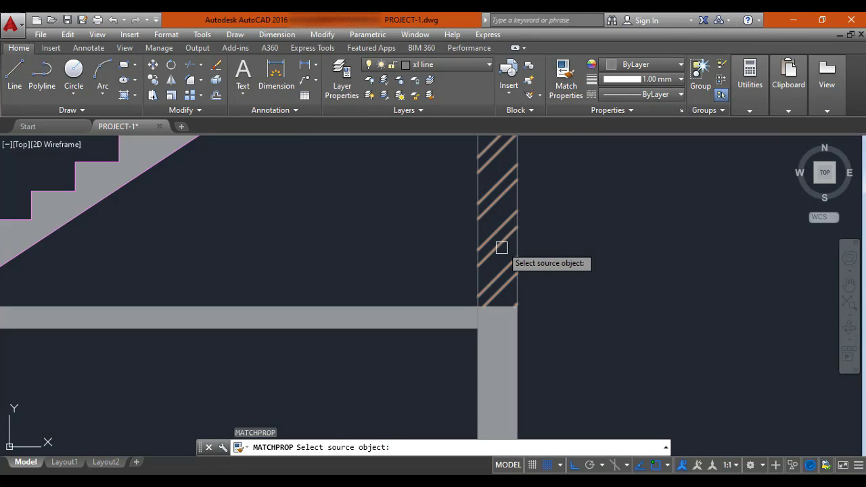
{"action": "left_click", "coordinate": [501, 248]}
{"action": "scroll", "coordinate": [497, 358], "scroll_direction": "down", "scroll_amount": 2}
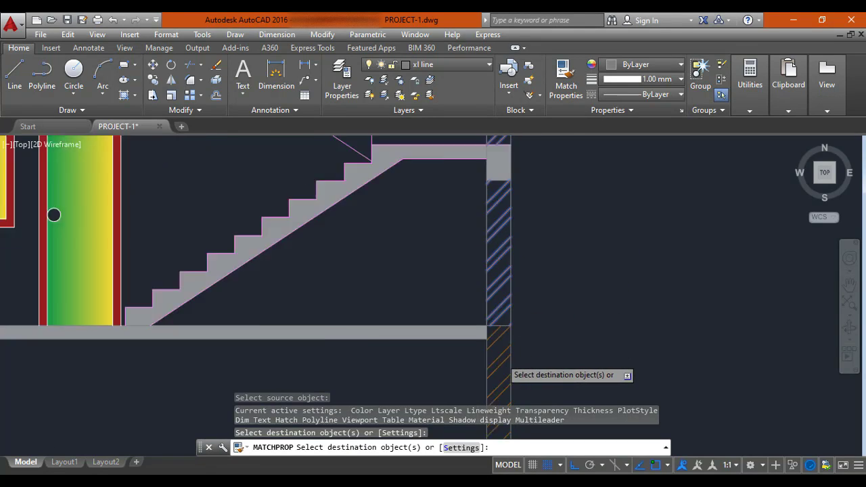
{"action": "scroll", "coordinate": [419, 363], "scroll_direction": "down", "scroll_amount": 3}
{"action": "scroll", "coordinate": [392, 277], "scroll_direction": "up", "scroll_amount": 3}
{"action": "scroll", "coordinate": [352, 242], "scroll_direction": "up", "scroll_amount": 2}
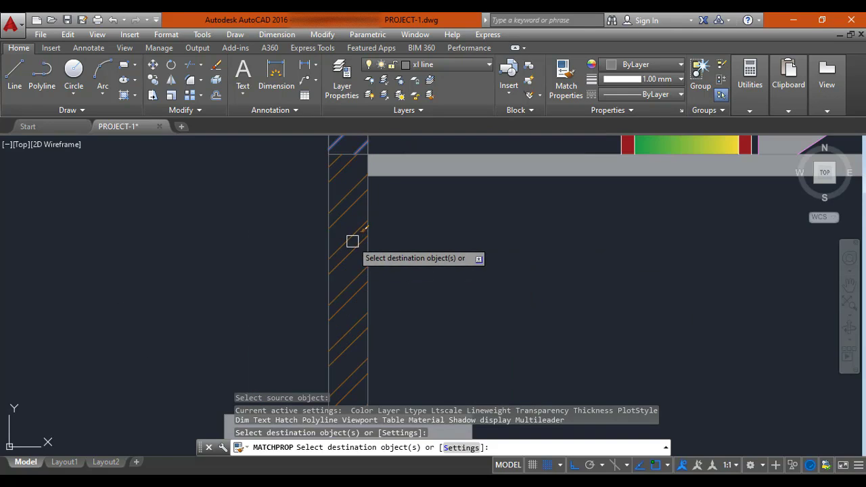
{"action": "left_click", "coordinate": [352, 247]}
{"action": "scroll", "coordinate": [353, 248], "scroll_direction": "down", "scroll_amount": 5}
{"action": "key", "text": "Escape"}
{"action": "key", "text": "Escape"}
Step: Erase the horizontal floor level line that crosses both walls at the top of the floor slab
{"action": "middle_click_drag", "start_coordinate": [427, 278], "coordinate": [349, 298]}
{"action": "scroll", "coordinate": [472, 278], "scroll_direction": "up", "scroll_amount": 6}
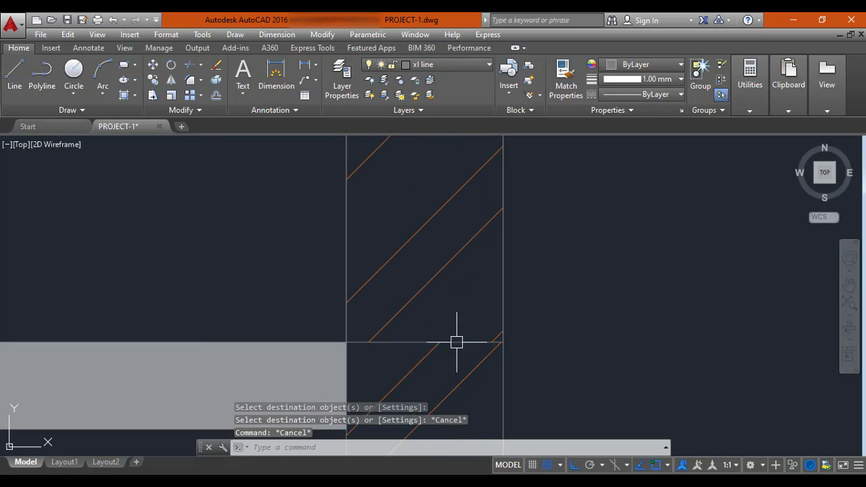
{"action": "left_click", "coordinate": [457, 342]}
{"action": "scroll", "coordinate": [453, 298], "scroll_direction": "down", "scroll_amount": 10}
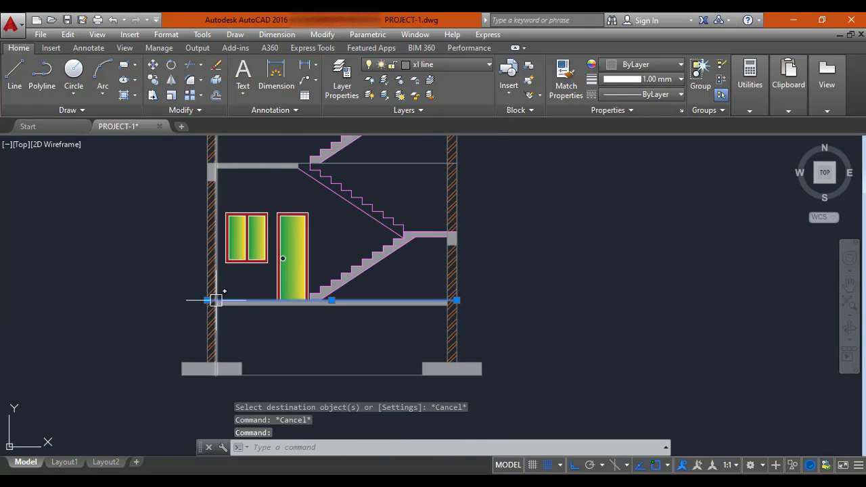
{"action": "key", "text": "Delete"}
Step: Examine the section drawing from the roof slab down to the plinth walls and footings
{"action": "middle_click_drag", "start_coordinate": [240, 304], "coordinate": [280, 325]}
{"action": "scroll", "coordinate": [236, 296], "scroll_direction": "up", "scroll_amount": 7}
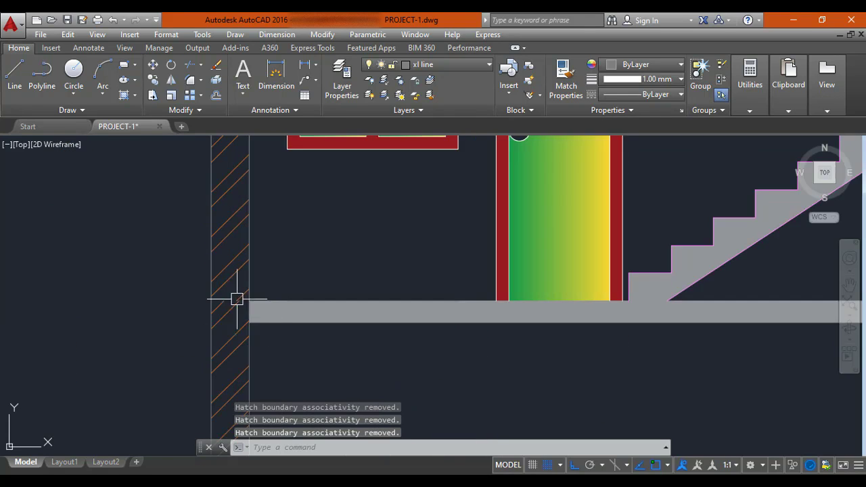
{"action": "scroll", "coordinate": [264, 340], "scroll_direction": "down", "scroll_amount": 4}
{"action": "scroll", "coordinate": [296, 347], "scroll_direction": "down", "scroll_amount": 4}
{"action": "mouse_move", "coordinate": [341, 363]}
{"action": "middle_mouse_down"}
{"action": "mouse_move", "coordinate": [338, 336]}
{"action": "mouse_move", "coordinate": [348, 336]}
{"action": "mouse_move", "coordinate": [343, 350]}
{"action": "mouse_move", "coordinate": [366, 329]}
{"action": "middle_mouse_up"}
{"action": "scroll", "coordinate": [339, 336], "scroll_direction": "down", "scroll_amount": 2}
{"action": "scroll", "coordinate": [309, 332], "scroll_direction": "up", "scroll_amount": 4}
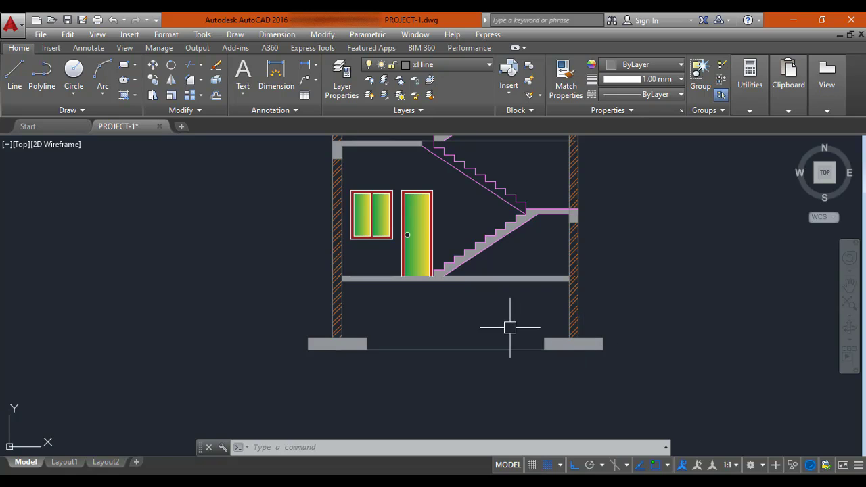
{"action": "middle_click_drag", "start_coordinate": [510, 328], "coordinate": [504, 357]}
{"action": "mouse_move", "coordinate": [563, 330]}
{"action": "middle_mouse_down"}
{"action": "mouse_move", "coordinate": [547, 350]}
{"action": "mouse_move", "coordinate": [479, 387]}
{"action": "mouse_move", "coordinate": [446, 392]}
{"action": "middle_mouse_up"}
{"action": "scroll", "coordinate": [555, 355], "scroll_direction": "down", "scroll_amount": 1}
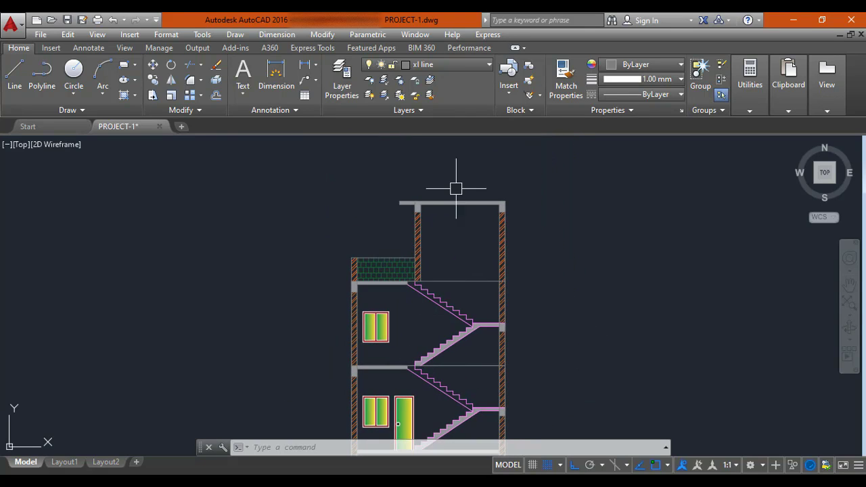
{"action": "middle_click_drag", "start_coordinate": [453, 212], "coordinate": [413, 120]}
{"action": "scroll", "coordinate": [402, 165], "scroll_direction": "down", "scroll_amount": 2}
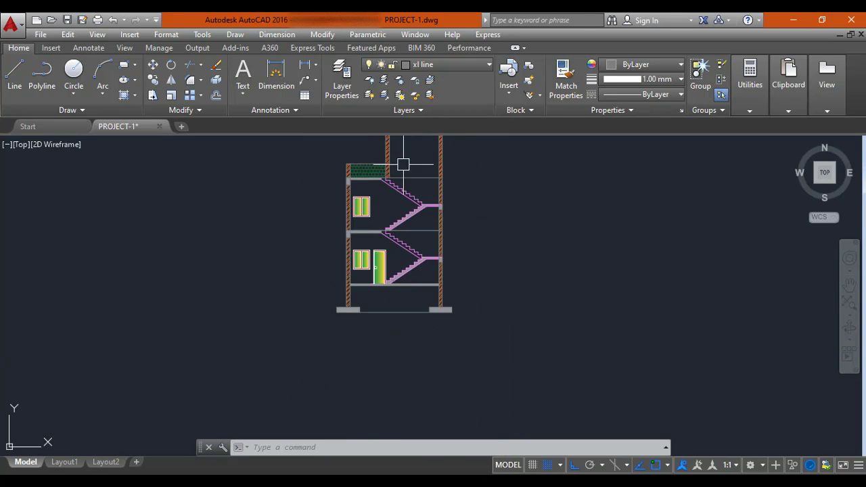
{"action": "middle_click_drag", "start_coordinate": [410, 214], "coordinate": [403, 266]}
{"action": "middle_click_drag", "start_coordinate": [405, 351], "coordinate": [319, 293]}
{"action": "scroll", "coordinate": [348, 324], "scroll_direction": "up", "scroll_amount": 3}
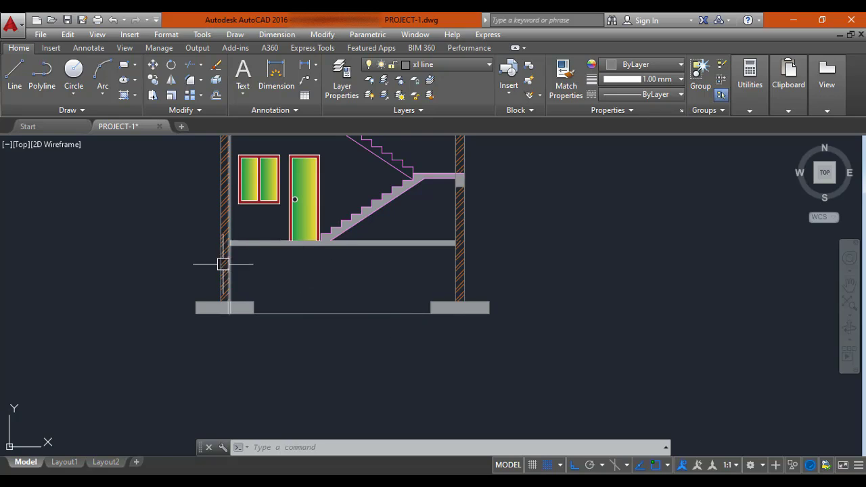
{"action": "scroll", "coordinate": [354, 236], "scroll_direction": "up", "scroll_amount": 2}
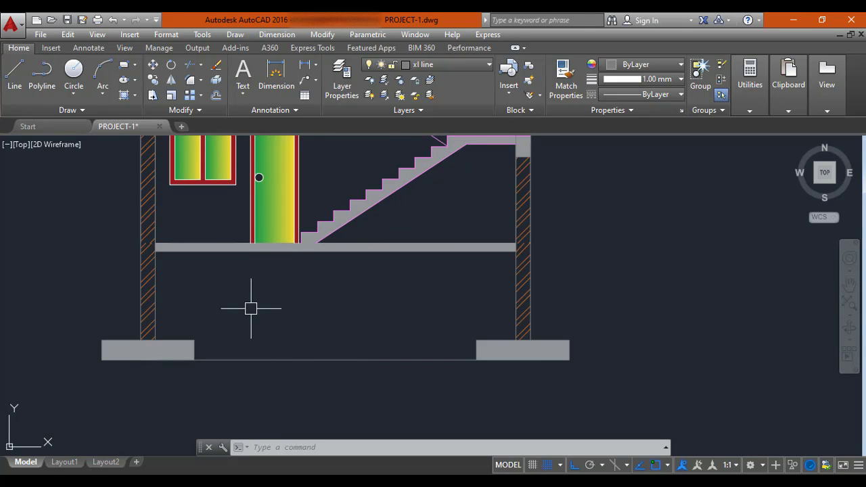
Step: Hatch the area below the floor slab, between the plinth walls and footings, with the EARTH pattern at scale 30
{"action": "key", "text": "Escape"}
{"action": "key", "text": "Return"}
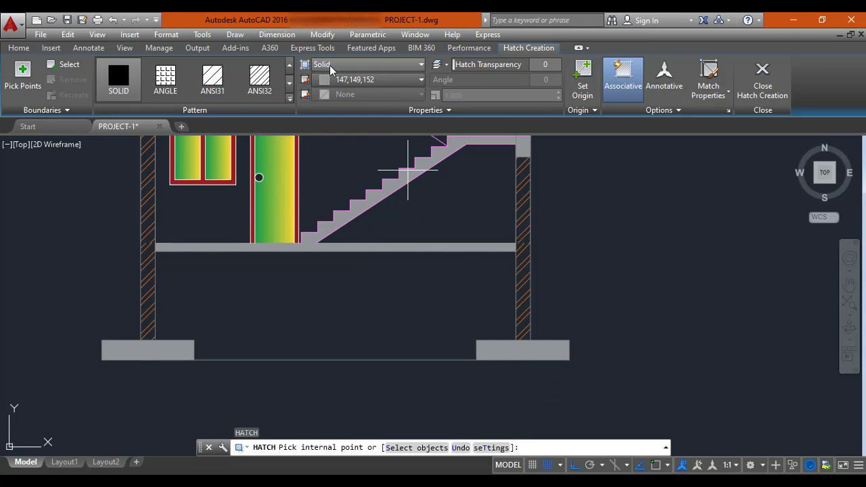
{"action": "left_click", "coordinate": [332, 66]}
{"action": "left_click", "coordinate": [336, 107]}
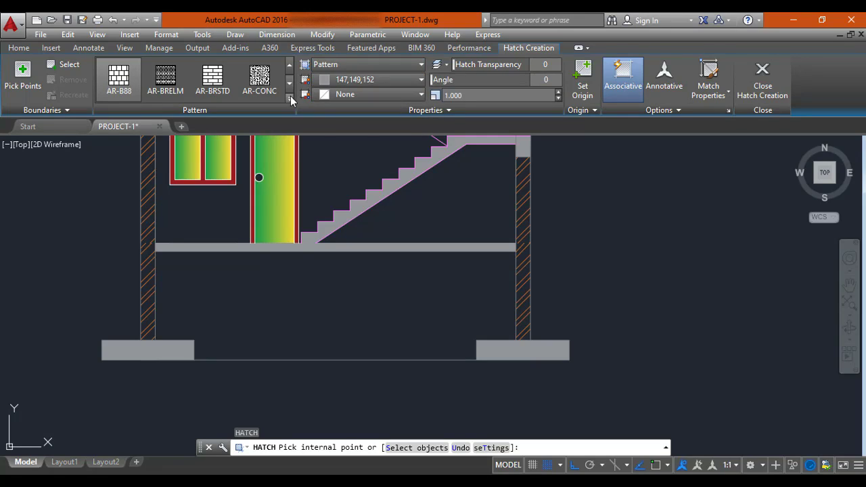
{"action": "left_click", "coordinate": [290, 101]}
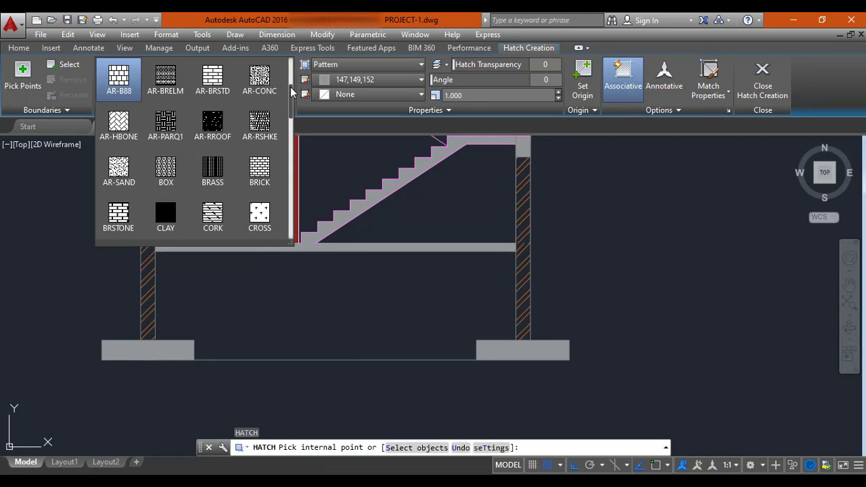
{"action": "left_click_drag", "start_coordinate": [289, 95], "coordinate": [287, 126]}
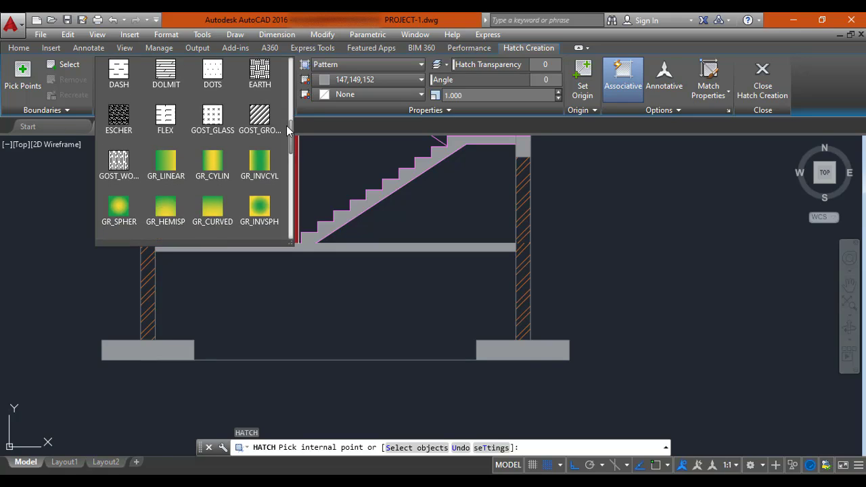
{"action": "left_click", "coordinate": [265, 92]}
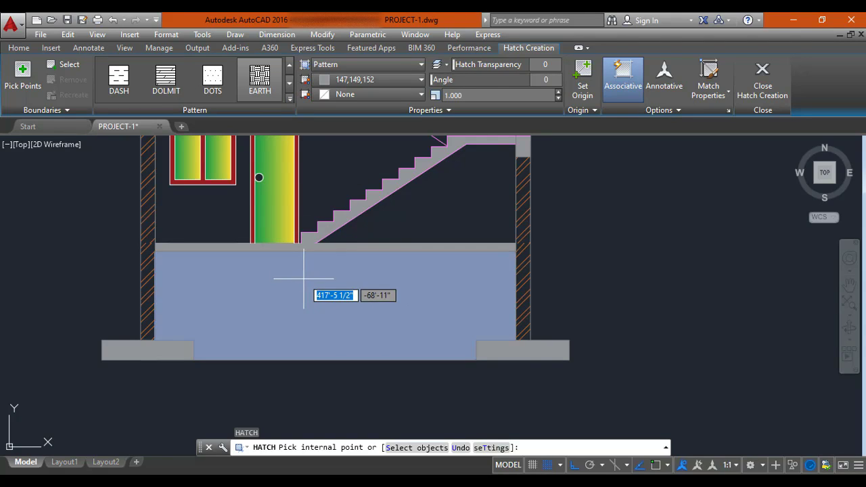
{"action": "left_click", "coordinate": [304, 278]}
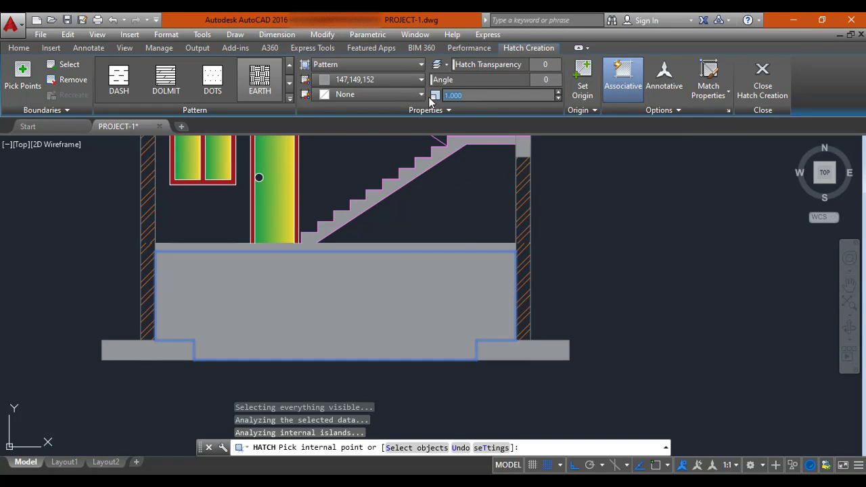
{"action": "type", "text": "30"}
{"action": "key", "text": "Return"}
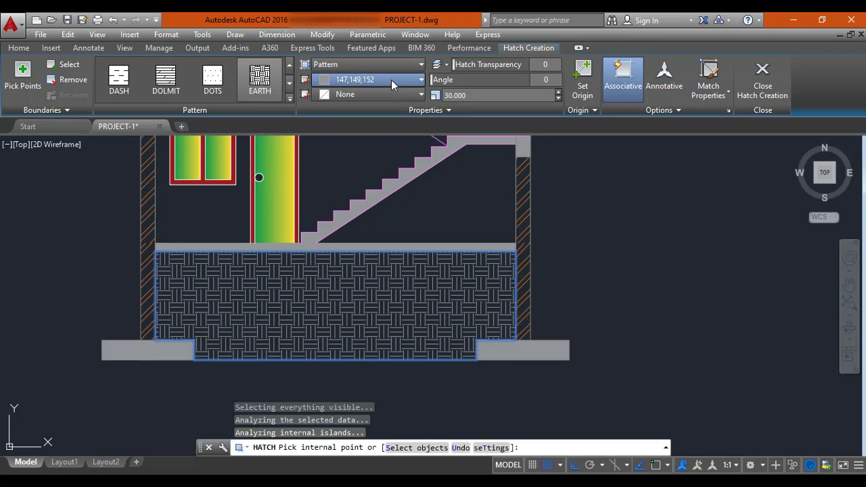
Step: Set the earth hatch's colour to red 237,31,36 and finish the hatch
{"action": "left_click", "coordinate": [391, 80]}
{"action": "left_click", "coordinate": [346, 130]}
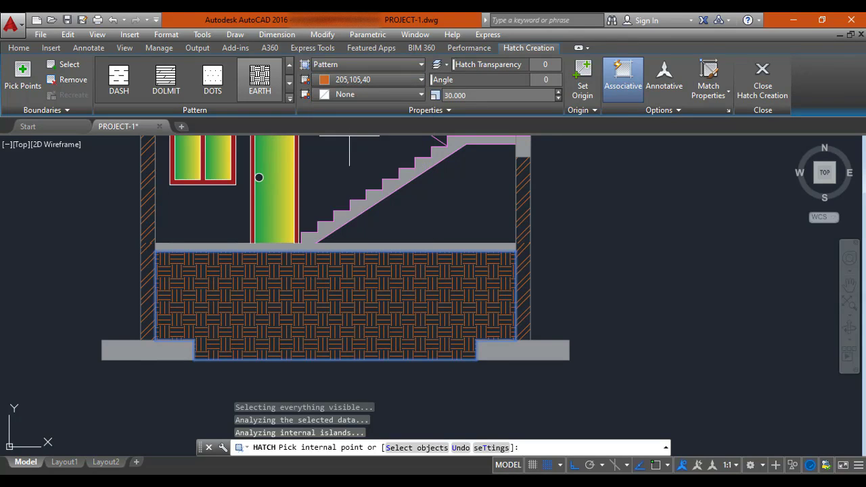
{"action": "left_click", "coordinate": [383, 81]}
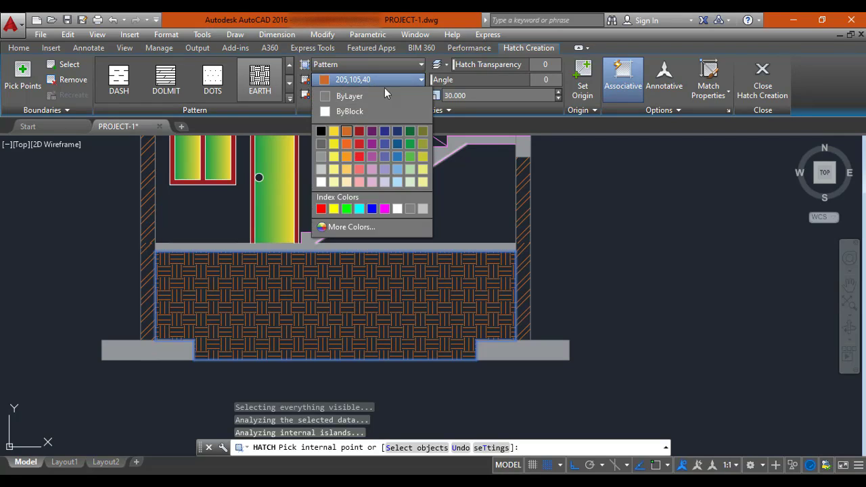
{"action": "left_click", "coordinate": [362, 157]}
{"action": "key", "text": "Escape"}
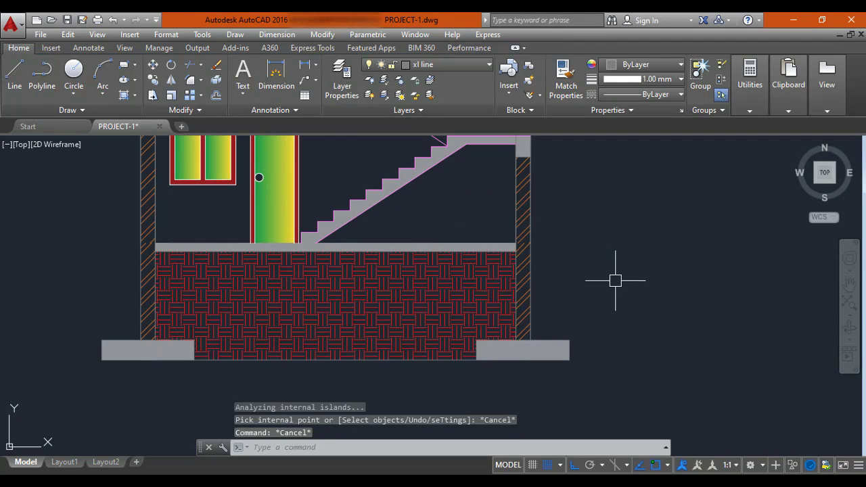
Step: Examine the earth-hatched fill and the whole section drawing from the footings to the roof slab
{"action": "middle_click_drag", "start_coordinate": [371, 331], "coordinate": [360, 367]}
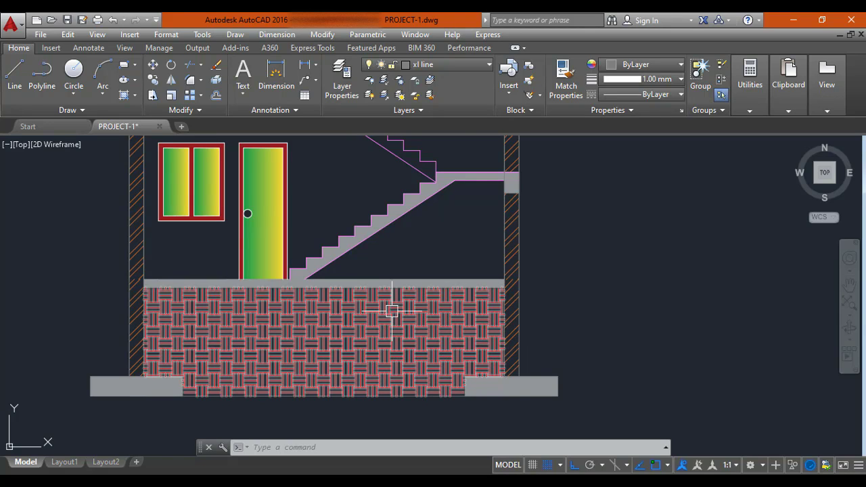
{"action": "scroll", "coordinate": [391, 311], "scroll_direction": "down", "scroll_amount": 2}
{"action": "scroll", "coordinate": [291, 350], "scroll_direction": "up", "scroll_amount": 2}
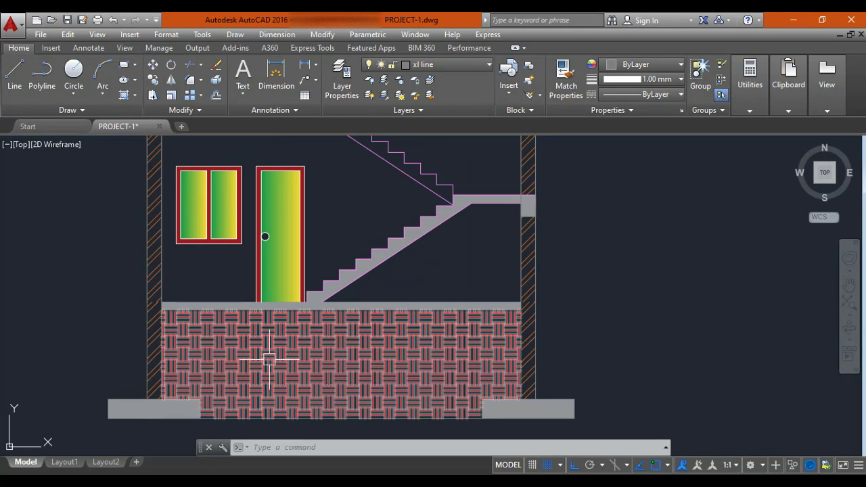
{"action": "mouse_move", "coordinate": [322, 339]}
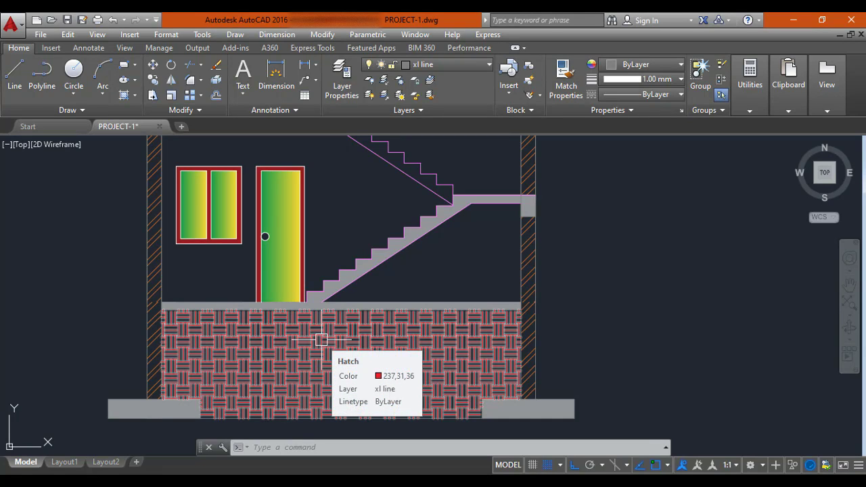
{"action": "scroll", "coordinate": [322, 340], "scroll_direction": "down", "scroll_amount": 6}
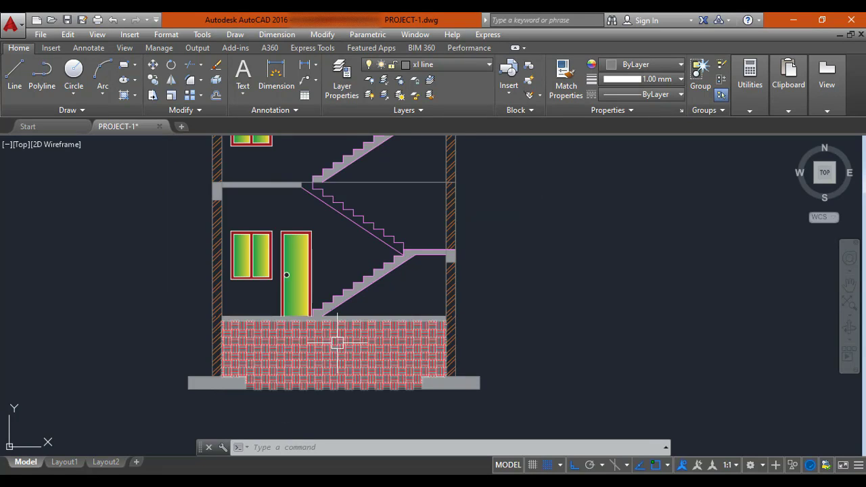
{"action": "middle_click_drag", "start_coordinate": [313, 342], "coordinate": [311, 348]}
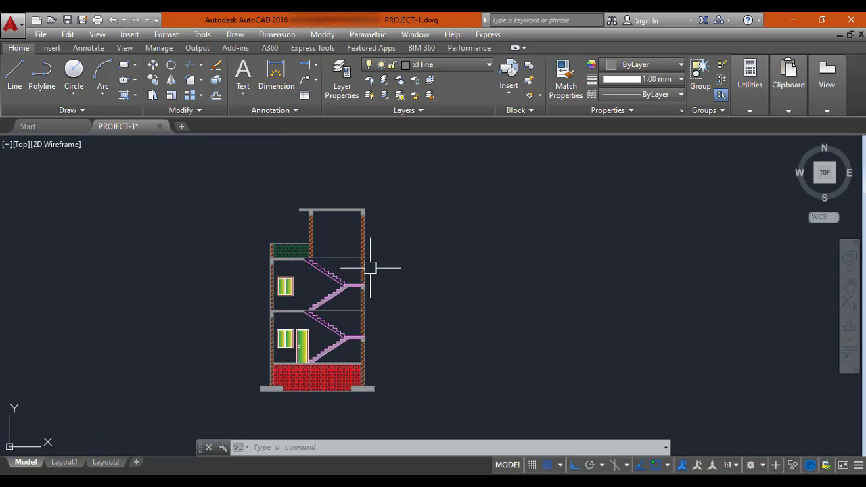
{"action": "mouse_move", "coordinate": [370, 268]}
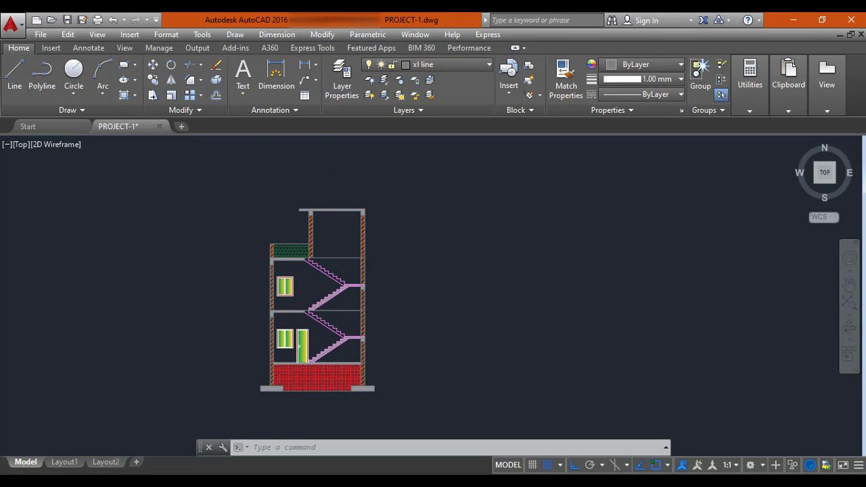
Step: Examine the reference Section A-A for its room labels, floor level marks and plinth hatching
{"action": "scroll", "coordinate": [364, 288], "scroll_direction": "down", "scroll_amount": 2}
{"action": "middle_click_drag", "start_coordinate": [328, 291], "coordinate": [550, 230]}
{"action": "mouse_move", "coordinate": [415, 270]}
{"action": "middle_mouse_down"}
{"action": "mouse_move", "coordinate": [466, 250]}
{"action": "mouse_move", "coordinate": [658, 211]}
{"action": "middle_mouse_up"}
{"action": "scroll", "coordinate": [450, 258], "scroll_direction": "down", "scroll_amount": 2}
{"action": "scroll", "coordinate": [441, 267], "scroll_direction": "down", "scroll_amount": 2}
{"action": "mouse_move", "coordinate": [233, 278]}
{"action": "middle_mouse_down"}
{"action": "mouse_move", "coordinate": [441, 266]}
{"action": "mouse_move", "coordinate": [320, 288]}
{"action": "middle_mouse_up"}
{"action": "scroll", "coordinate": [279, 227], "scroll_direction": "up", "scroll_amount": 6}
{"action": "scroll", "coordinate": [321, 288], "scroll_direction": "up", "scroll_amount": 6}
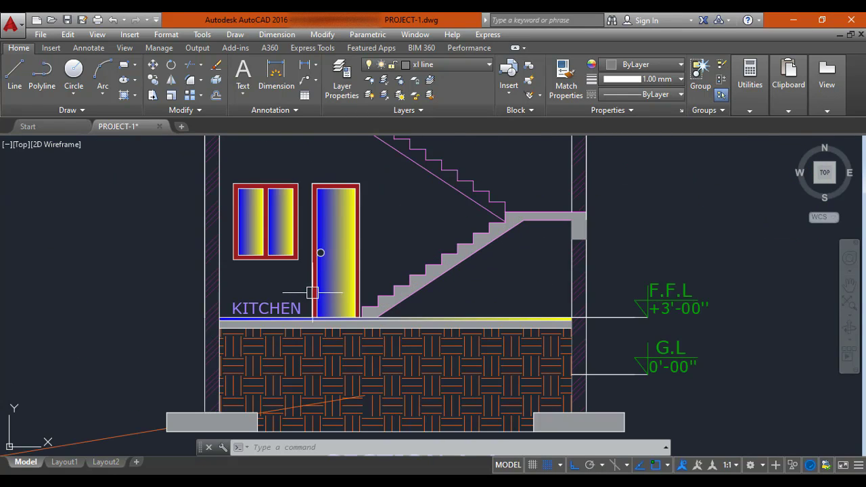
{"action": "scroll", "coordinate": [284, 302], "scroll_direction": "down", "scroll_amount": 2}
{"action": "middle_click_drag", "start_coordinate": [262, 246], "coordinate": [262, 293]}
{"action": "scroll", "coordinate": [264, 244], "scroll_direction": "up", "scroll_amount": 3}
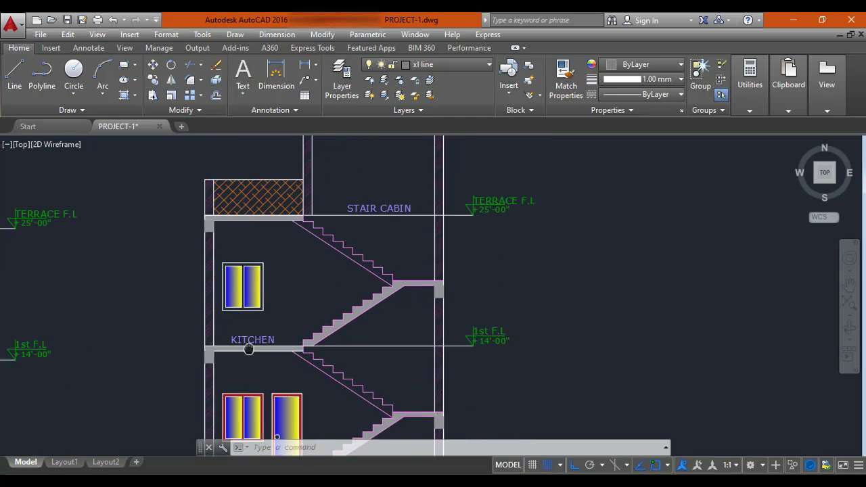
{"action": "scroll", "coordinate": [357, 248], "scroll_direction": "down", "scroll_amount": 5}
{"action": "mouse_move", "coordinate": [452, 236]}
{"action": "middle_mouse_down"}
{"action": "mouse_move", "coordinate": [241, 315]}
{"action": "mouse_move", "coordinate": [449, 298]}
{"action": "middle_mouse_up"}
{"action": "mouse_move", "coordinate": [631, 299]}
{"action": "middle_mouse_down"}
{"action": "mouse_move", "coordinate": [329, 331]}
{"action": "mouse_move", "coordinate": [650, 284]}
{"action": "middle_mouse_up"}
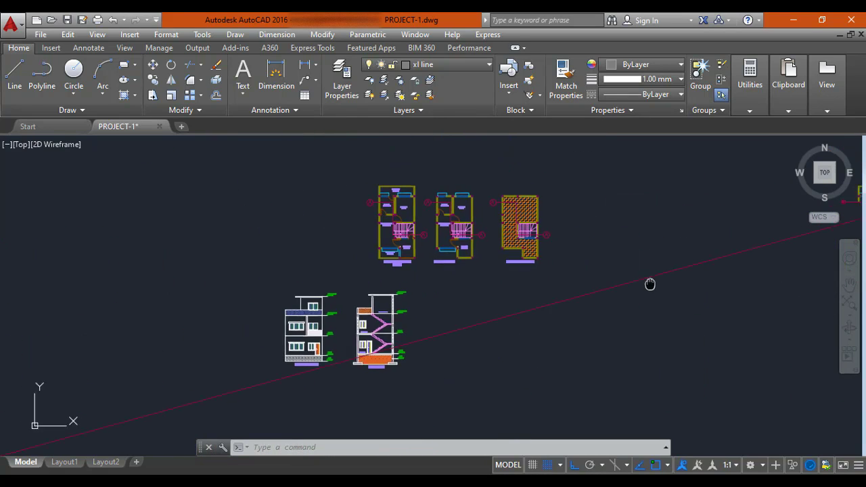
Step: Examine where section line A-A cuts the rooms and staircase on the ground, first and terrace floor plans
{"action": "scroll", "coordinate": [394, 215], "scroll_direction": "up", "scroll_amount": 4}
{"action": "middle_click_drag", "start_coordinate": [393, 216], "coordinate": [458, 307]}
{"action": "scroll", "coordinate": [333, 219], "scroll_direction": "up", "scroll_amount": 4}
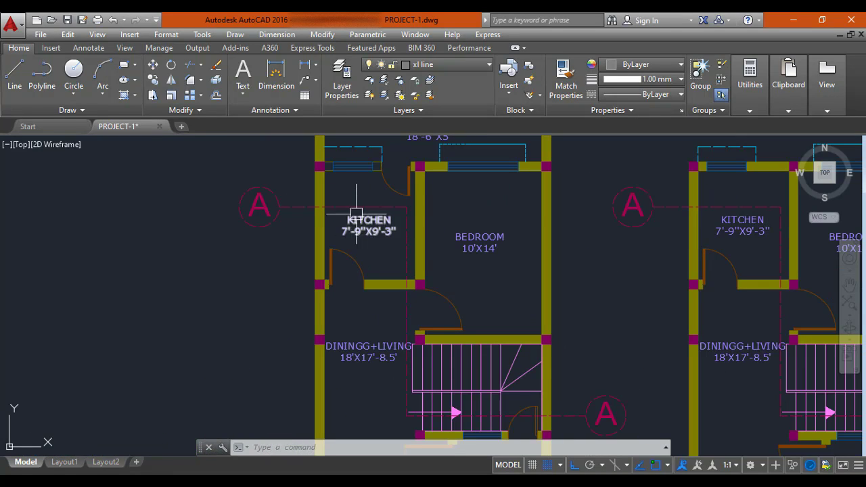
{"action": "scroll", "coordinate": [379, 216], "scroll_direction": "down", "scroll_amount": 2}
{"action": "middle_click_drag", "start_coordinate": [504, 231], "coordinate": [383, 206]}
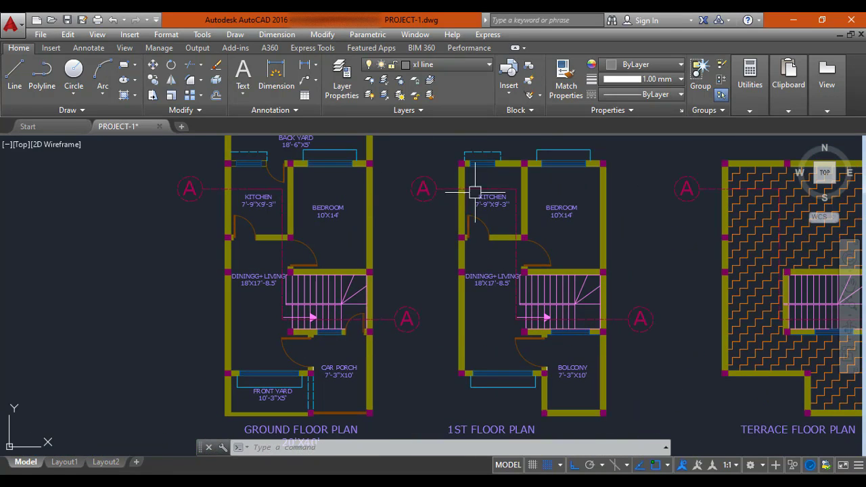
{"action": "scroll", "coordinate": [487, 199], "scroll_direction": "down", "scroll_amount": 2}
{"action": "middle_click_drag", "start_coordinate": [487, 203], "coordinate": [390, 220]}
{"action": "middle_click_drag", "start_coordinate": [537, 289], "coordinate": [415, 234]}
{"action": "scroll", "coordinate": [468, 240], "scroll_direction": "up", "scroll_amount": 2}
{"action": "scroll", "coordinate": [467, 241], "scroll_direction": "up", "scroll_amount": 2}
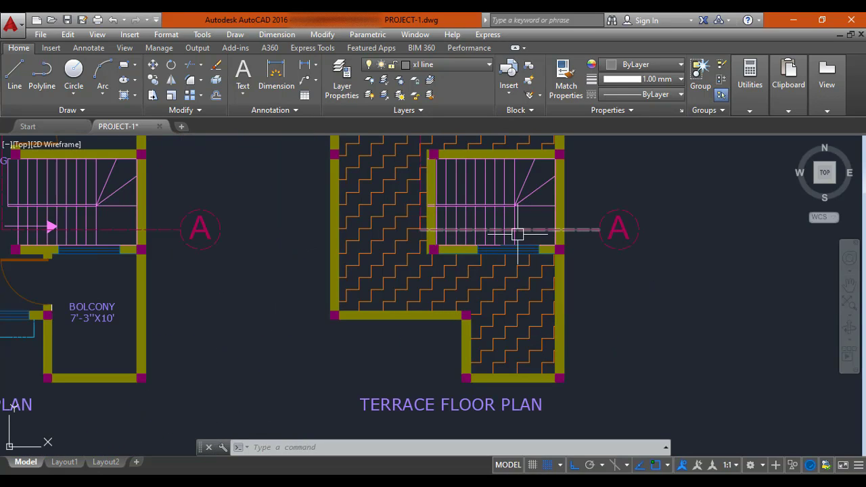
{"action": "scroll", "coordinate": [527, 229], "scroll_direction": "down", "scroll_amount": 5}
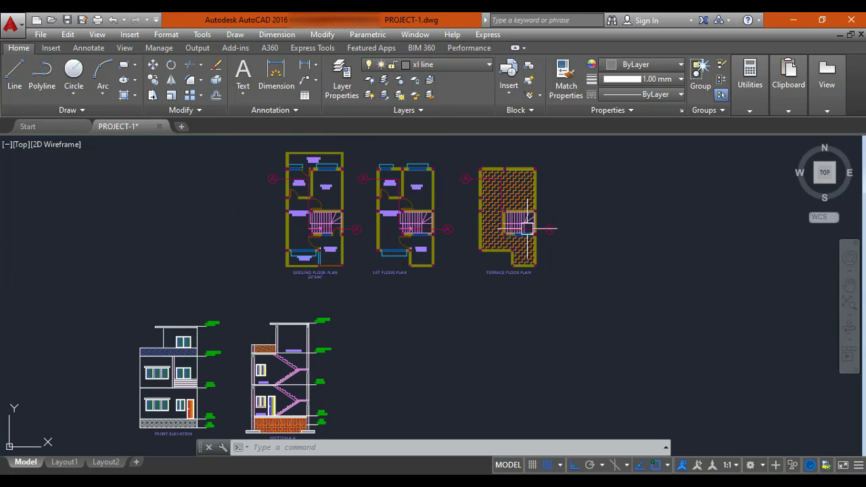
Step: Copy the STAIR CABIN label and both KITCHEN labels from Section A-A into the new section, based on the right wall at terrace floor level
{"action": "scroll", "coordinate": [303, 315], "scroll_direction": "up", "scroll_amount": 4}
{"action": "scroll", "coordinate": [352, 298], "scroll_direction": "up", "scroll_amount": 4}
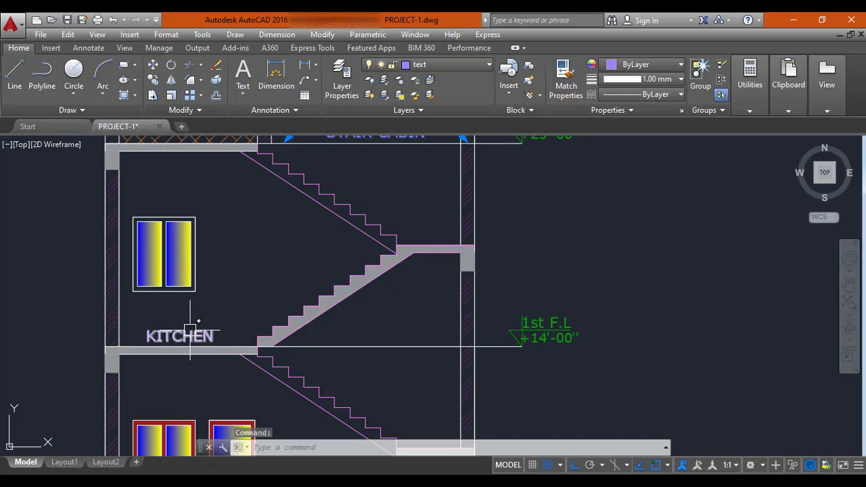
{"action": "scroll", "coordinate": [241, 305], "scroll_direction": "down", "scroll_amount": 4}
{"action": "scroll", "coordinate": [240, 304], "scroll_direction": "up", "scroll_amount": 4}
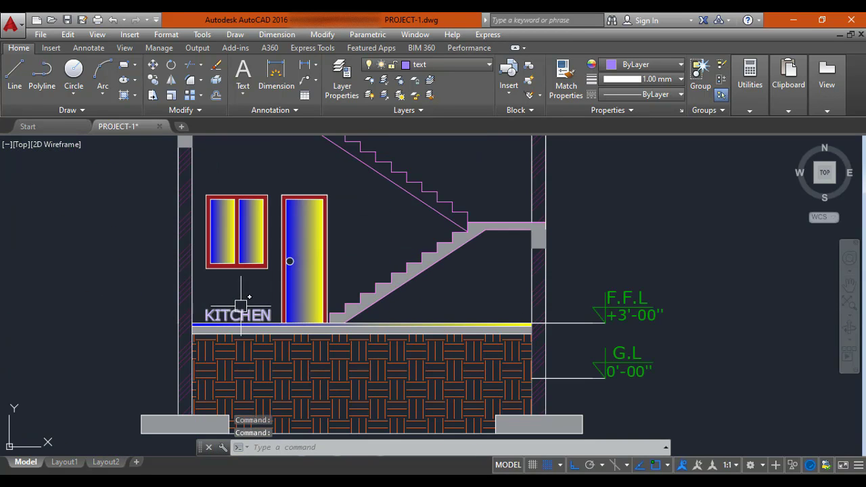
{"action": "scroll", "coordinate": [249, 274], "scroll_direction": "down", "scroll_amount": 4}
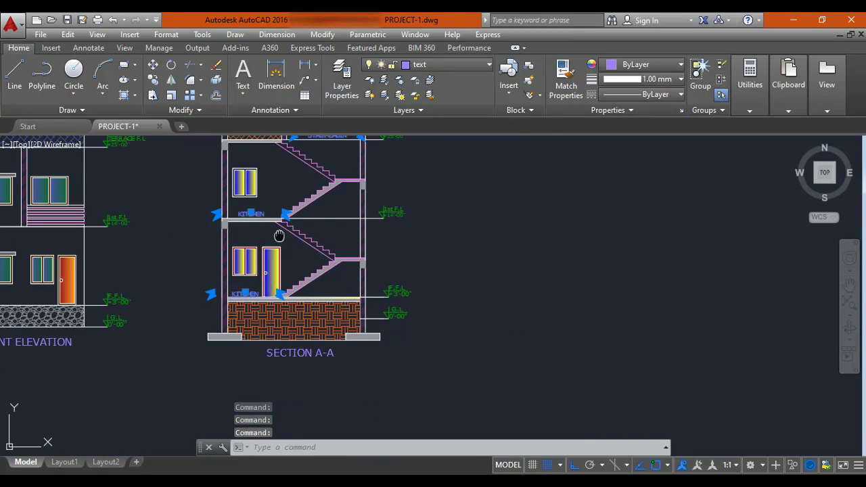
{"action": "middle_click_drag", "start_coordinate": [279, 235], "coordinate": [253, 269]}
{"action": "type", "text": "O"}
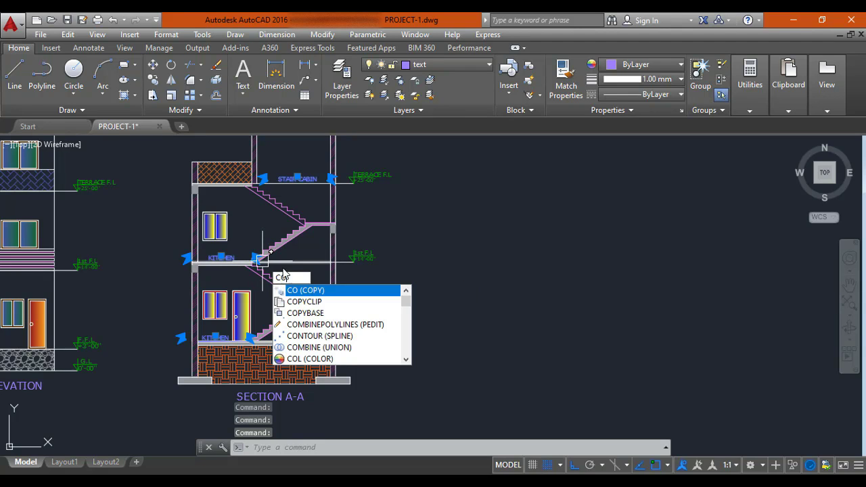
{"action": "key", "text": "Return"}
{"action": "middle_click_drag", "start_coordinate": [329, 232], "coordinate": [279, 301]}
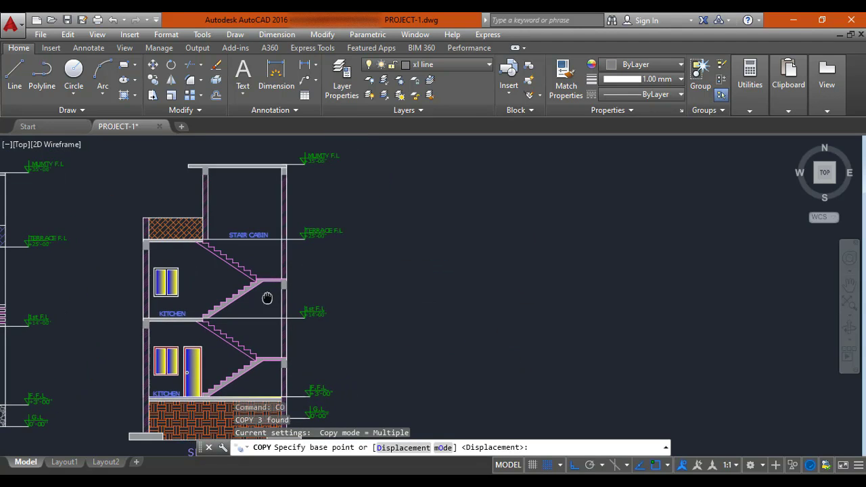
{"action": "scroll", "coordinate": [285, 251], "scroll_direction": "up", "scroll_amount": 5}
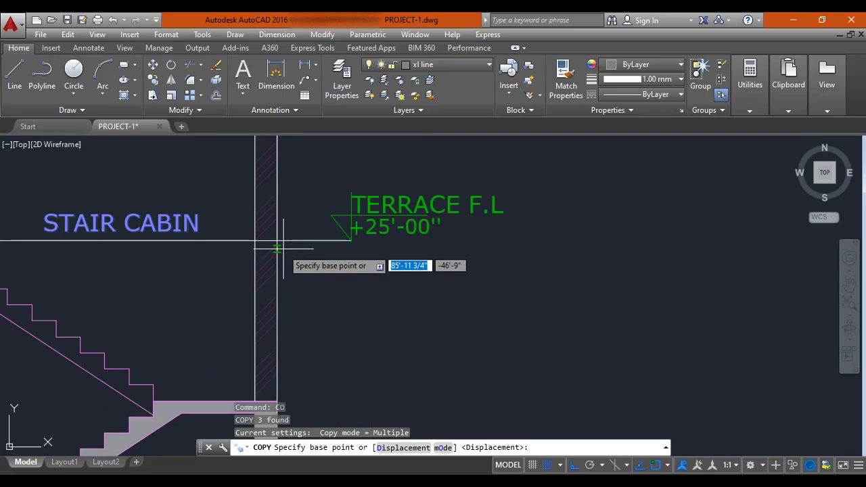
{"action": "left_click", "coordinate": [285, 232]}
{"action": "scroll", "coordinate": [276, 242], "scroll_direction": "down", "scroll_amount": 8}
{"action": "middle_click_drag", "start_coordinate": [634, 288], "coordinate": [286, 273]}
{"action": "middle_click_drag", "start_coordinate": [506, 276], "coordinate": [176, 282]}
{"action": "scroll", "coordinate": [381, 270], "scroll_direction": "down", "scroll_amount": 3}
{"action": "scroll", "coordinate": [497, 240], "scroll_direction": "up", "scroll_amount": 6}
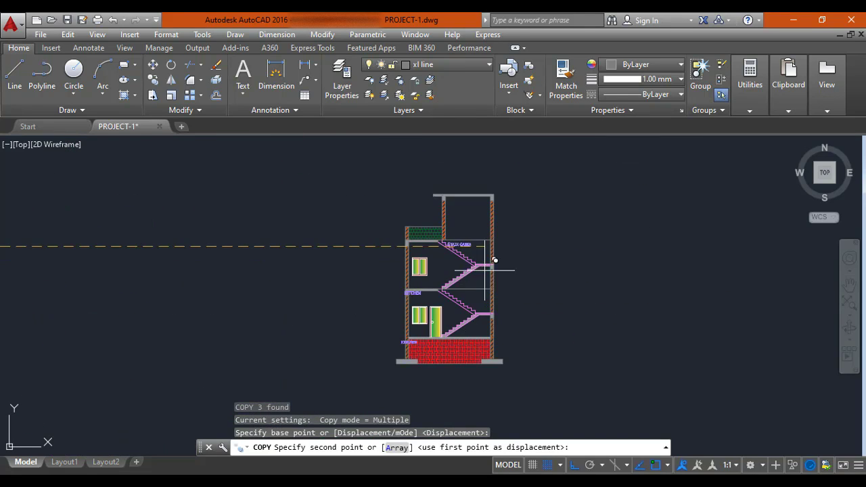
{"action": "left_click", "coordinate": [495, 214]}
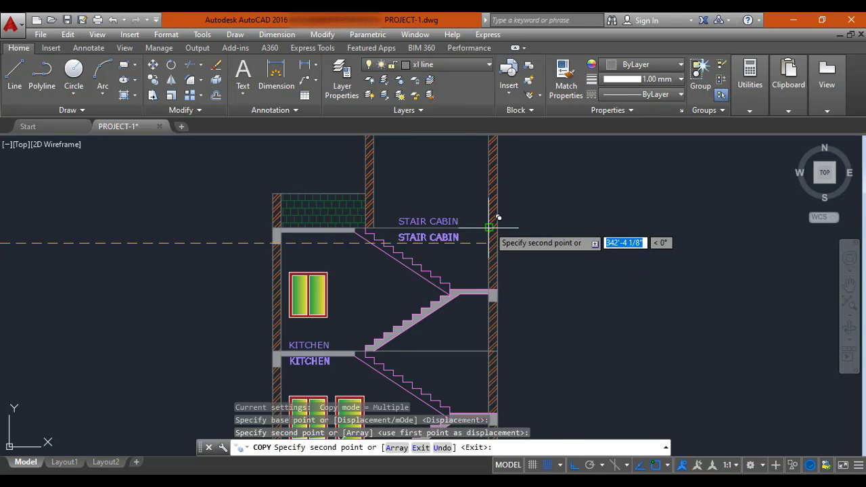
{"action": "key", "text": "Escape"}
Step: Move the ground floor KITCHEN label clear of the left wall to sit beneath the window in the new section
{"action": "scroll", "coordinate": [390, 309], "scroll_direction": "down", "scroll_amount": 3}
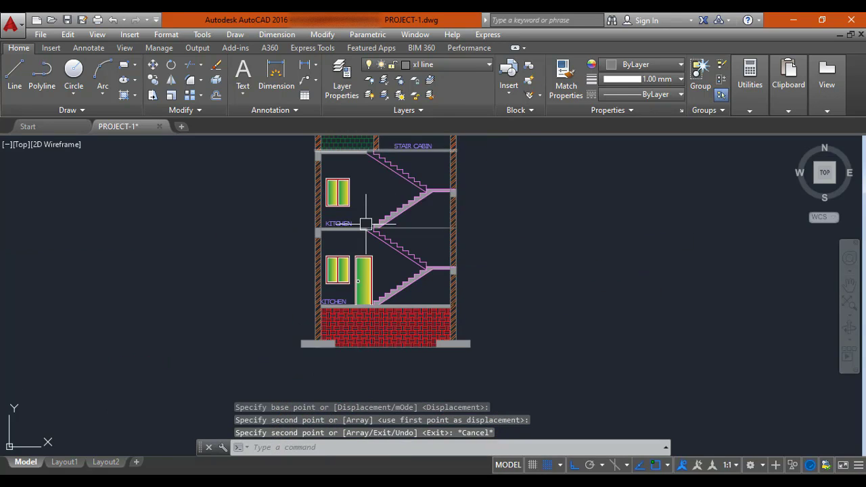
{"action": "scroll", "coordinate": [337, 295], "scroll_direction": "up", "scroll_amount": 5}
{"action": "scroll", "coordinate": [342, 302], "scroll_direction": "down", "scroll_amount": 4}
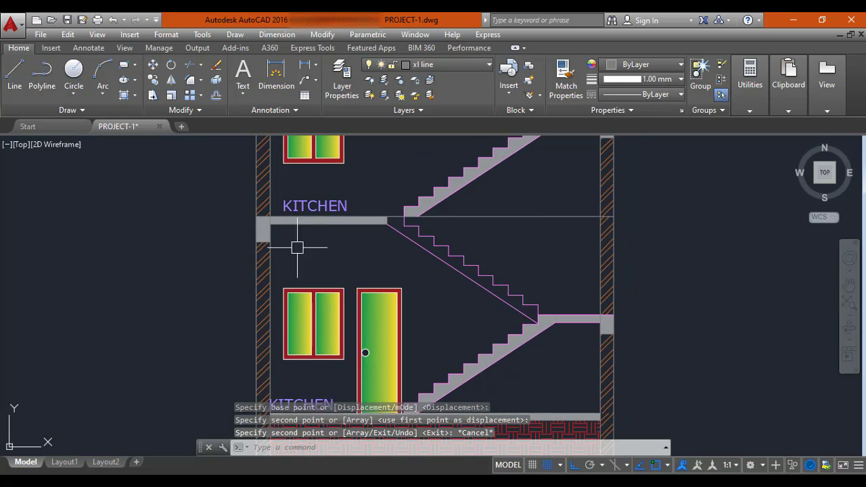
{"action": "middle_click_drag", "start_coordinate": [317, 259], "coordinate": [401, 107]}
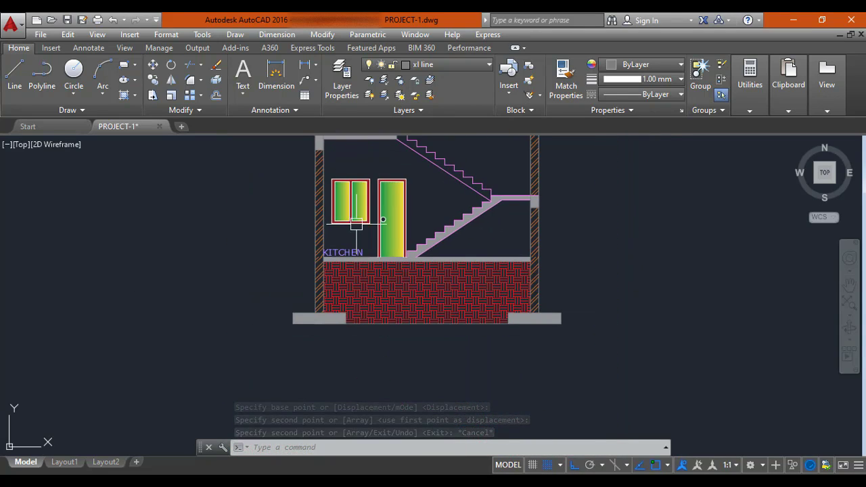
{"action": "scroll", "coordinate": [334, 270], "scroll_direction": "up", "scroll_amount": 5}
{"action": "left_click", "coordinate": [327, 303]}
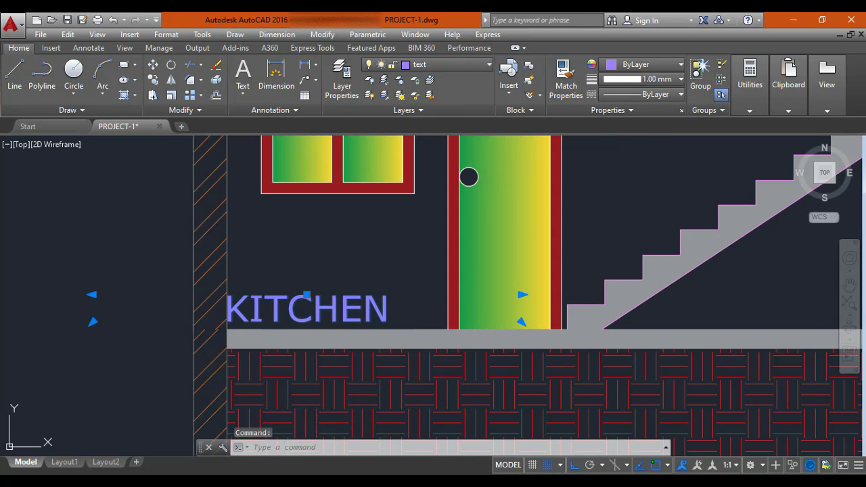
{"action": "type", "text": "m"}
{"action": "key", "text": "Return"}
{"action": "left_click", "coordinate": [336, 292]}
{"action": "scroll", "coordinate": [364, 296], "scroll_direction": "down", "scroll_amount": 4}
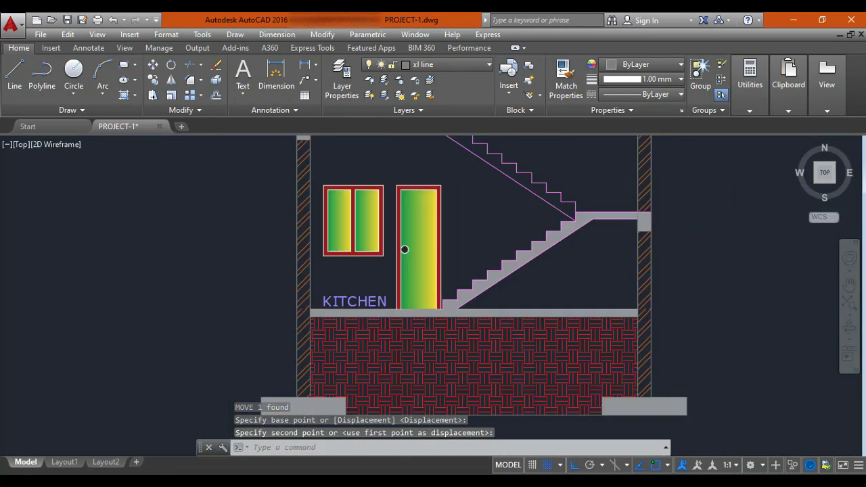
Step: Copy the SECTION A-A title from the reference section to just below the new section's footings, with Ortho off
{"action": "scroll", "coordinate": [405, 249], "scroll_direction": "down", "scroll_amount": 4}
{"action": "middle_click_drag", "start_coordinate": [296, 315], "coordinate": [518, 228]}
{"action": "scroll", "coordinate": [497, 261], "scroll_direction": "down", "scroll_amount": 3}
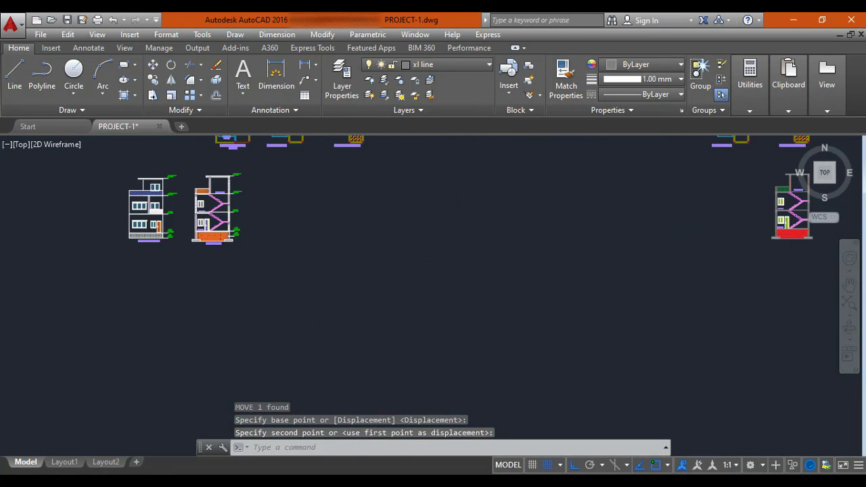
{"action": "scroll", "coordinate": [216, 245], "scroll_direction": "up", "scroll_amount": 8}
{"action": "left_click", "coordinate": [293, 236]}
{"action": "type", "text": "co"}
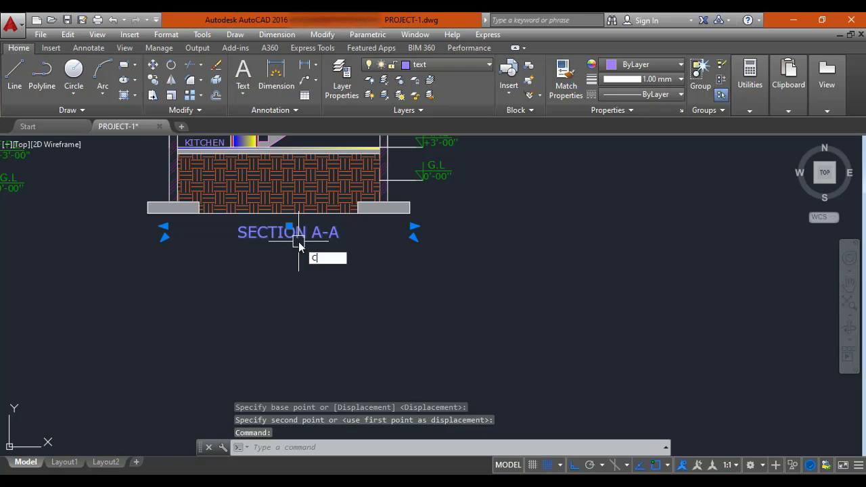
{"action": "key", "text": "Return"}
{"action": "left_click", "coordinate": [299, 230]}
{"action": "scroll", "coordinate": [299, 234], "scroll_direction": "down", "scroll_amount": 5}
{"action": "middle_click_drag", "start_coordinate": [541, 253], "coordinate": [315, 249]}
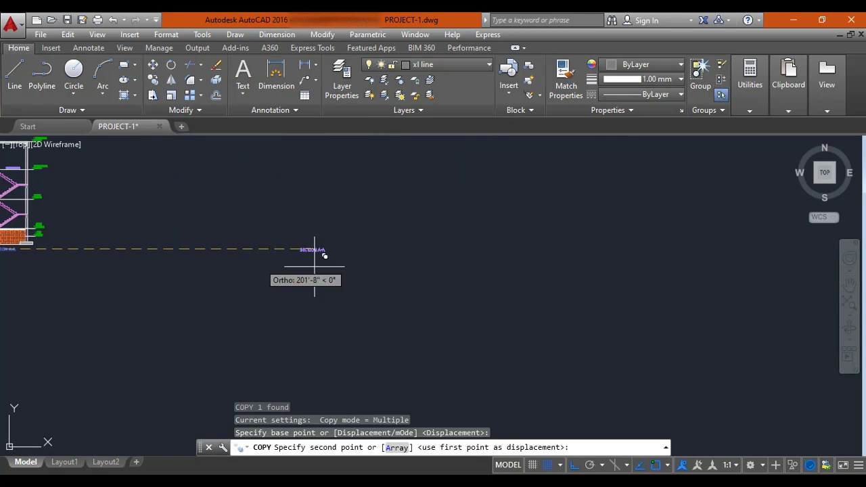
{"action": "scroll", "coordinate": [618, 251], "scroll_direction": "down", "scroll_amount": 4}
{"action": "scroll", "coordinate": [636, 283], "scroll_direction": "up", "scroll_amount": 4}
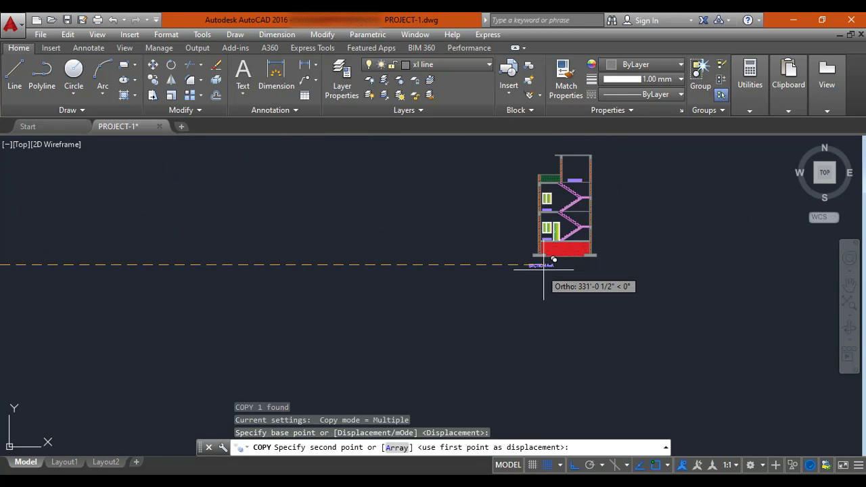
{"action": "scroll", "coordinate": [543, 265], "scroll_direction": "up", "scroll_amount": 3}
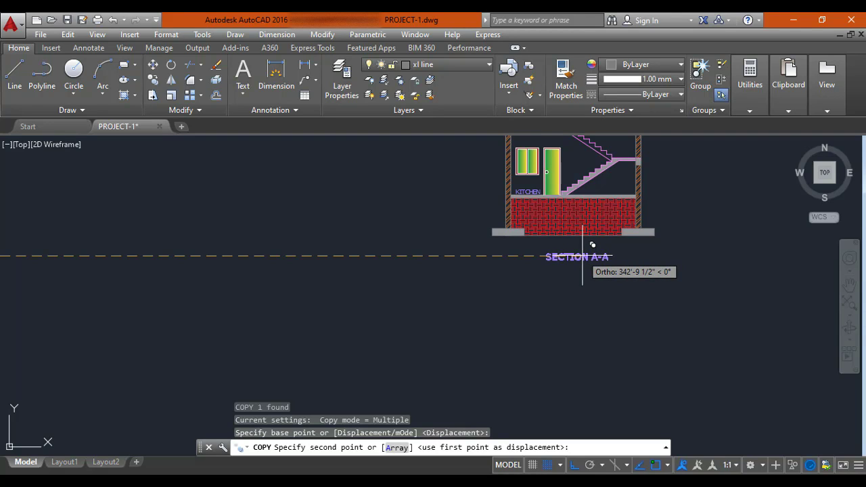
{"action": "key", "text": "F8"}
{"action": "left_click", "coordinate": [581, 248]}
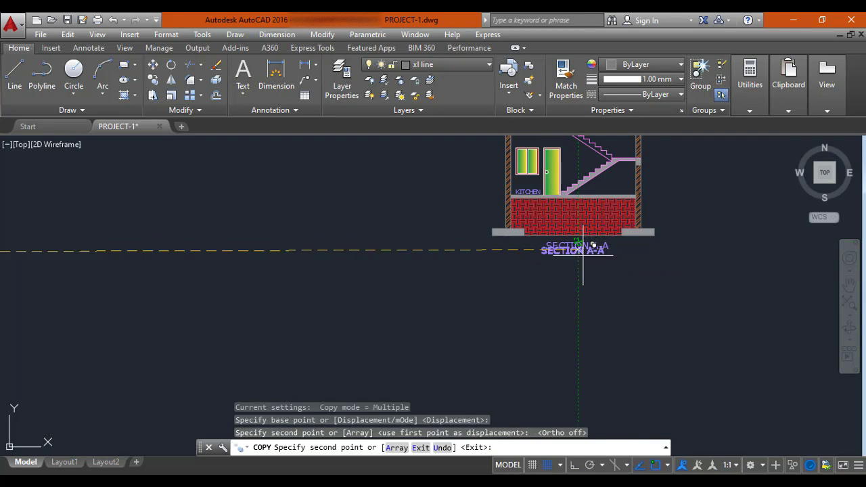
{"action": "scroll", "coordinate": [580, 247], "scroll_direction": "down", "scroll_amount": 2}
{"action": "middle_click_drag", "start_coordinate": [575, 269], "coordinate": [484, 329]}
{"action": "scroll", "coordinate": [484, 330], "scroll_direction": "down", "scroll_amount": 2}
{"action": "key", "text": "Escape"}
Step: Examine the new section against the reference Section A-A, focusing on the G.L and F.F.L level marks beside the plinth
{"action": "scroll", "coordinate": [444, 207], "scroll_direction": "up", "scroll_amount": 3}
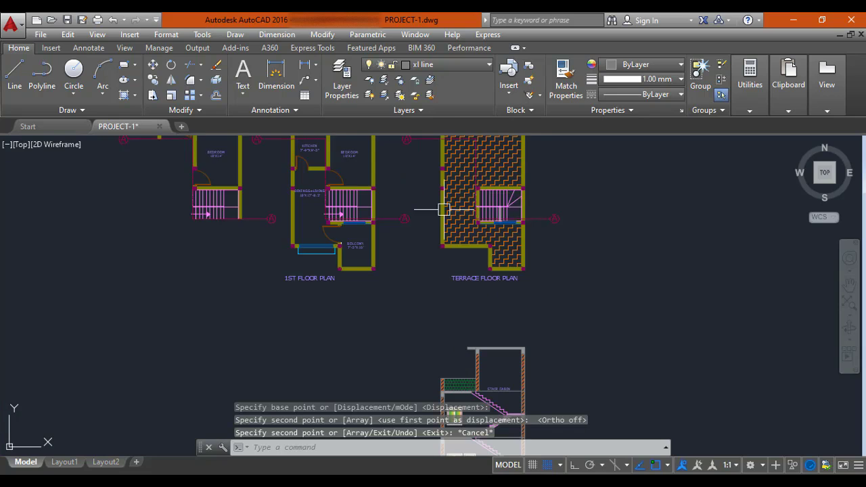
{"action": "scroll", "coordinate": [428, 264], "scroll_direction": "down", "scroll_amount": 2}
{"action": "middle_click_drag", "start_coordinate": [422, 408], "coordinate": [418, 307]}
{"action": "scroll", "coordinate": [418, 307], "scroll_direction": "up", "scroll_amount": 3}
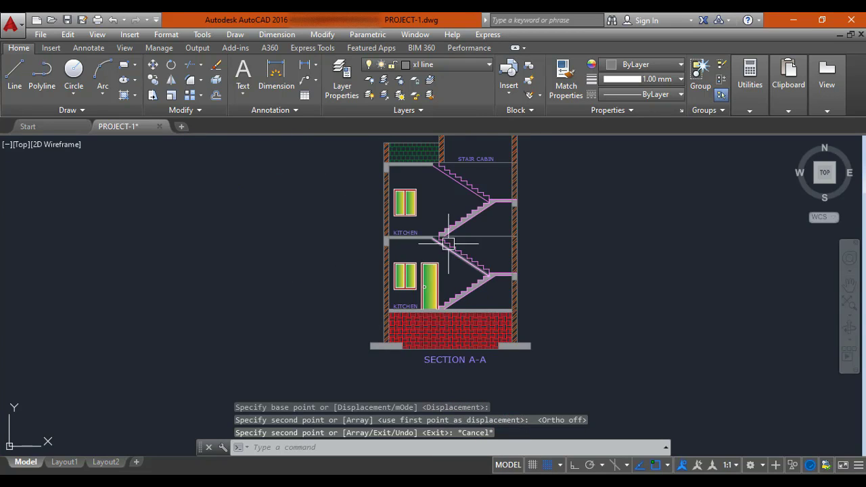
{"action": "scroll", "coordinate": [448, 243], "scroll_direction": "down", "scroll_amount": 3}
{"action": "scroll", "coordinate": [535, 244], "scroll_direction": "down", "scroll_amount": 1}
{"action": "middle_click_drag", "start_coordinate": [535, 244], "coordinate": [450, 245]}
{"action": "scroll", "coordinate": [305, 203], "scroll_direction": "up", "scroll_amount": 3}
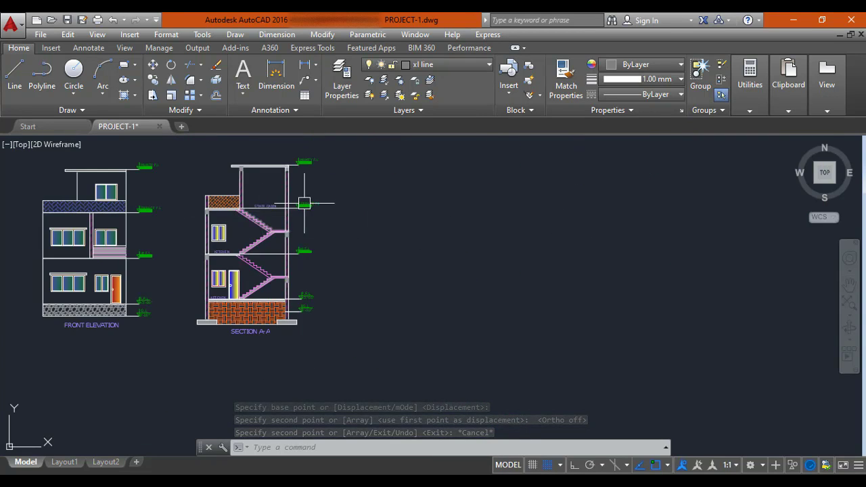
{"action": "middle_click_drag", "start_coordinate": [304, 203], "coordinate": [309, 242]}
{"action": "scroll", "coordinate": [318, 233], "scroll_direction": "up", "scroll_amount": 3}
{"action": "scroll", "coordinate": [310, 173], "scroll_direction": "up", "scroll_amount": 1}
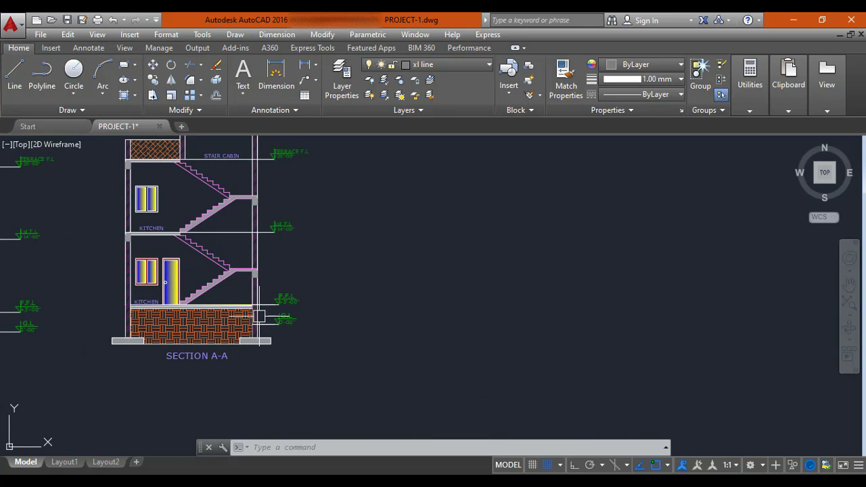
{"action": "scroll", "coordinate": [259, 316], "scroll_direction": "up", "scroll_amount": 2}
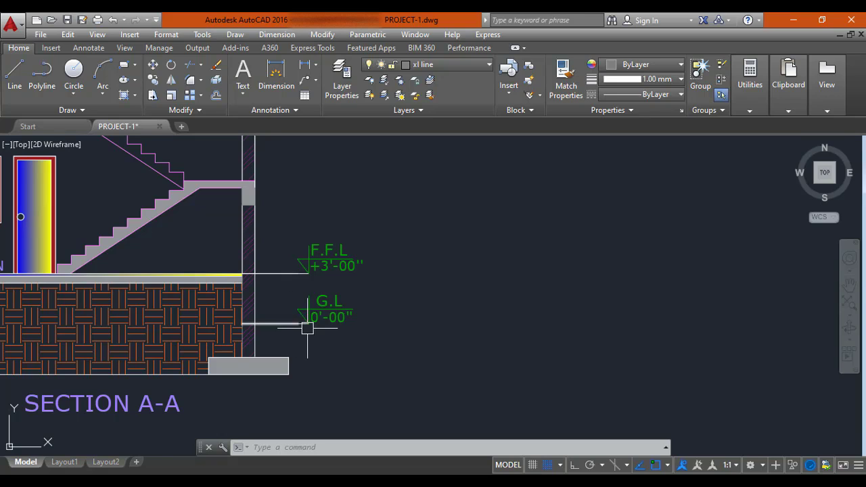
{"action": "scroll", "coordinate": [303, 327], "scroll_direction": "up", "scroll_amount": 2}
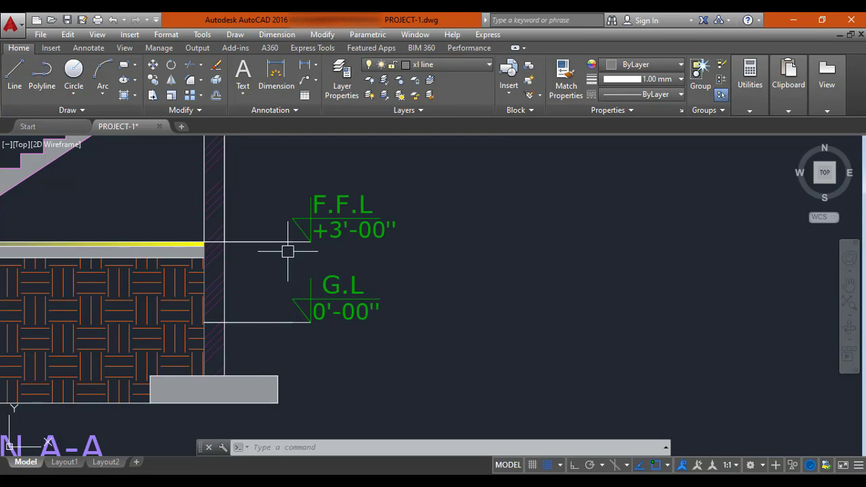
{"action": "middle_click_drag", "start_coordinate": [288, 251], "coordinate": [289, 306]}
{"action": "scroll", "coordinate": [251, 284], "scroll_direction": "down", "scroll_amount": 5}
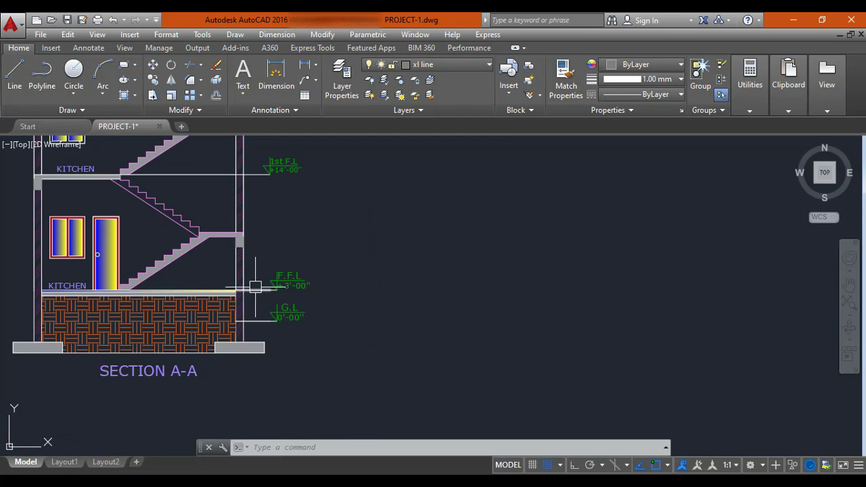
Step: Examine the first floor, terrace and mumty level marks beside the right wall of the reference Section A-A
{"action": "middle_click_drag", "start_coordinate": [251, 284], "coordinate": [262, 345]}
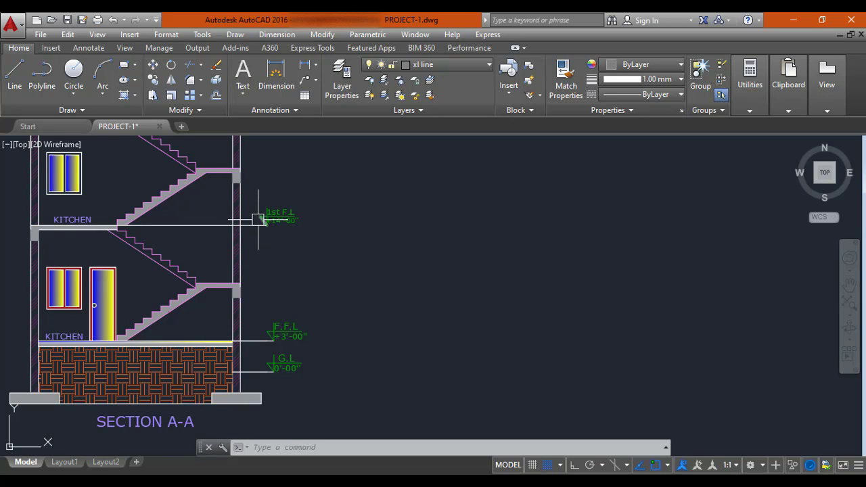
{"action": "scroll", "coordinate": [259, 220], "scroll_direction": "up", "scroll_amount": 2}
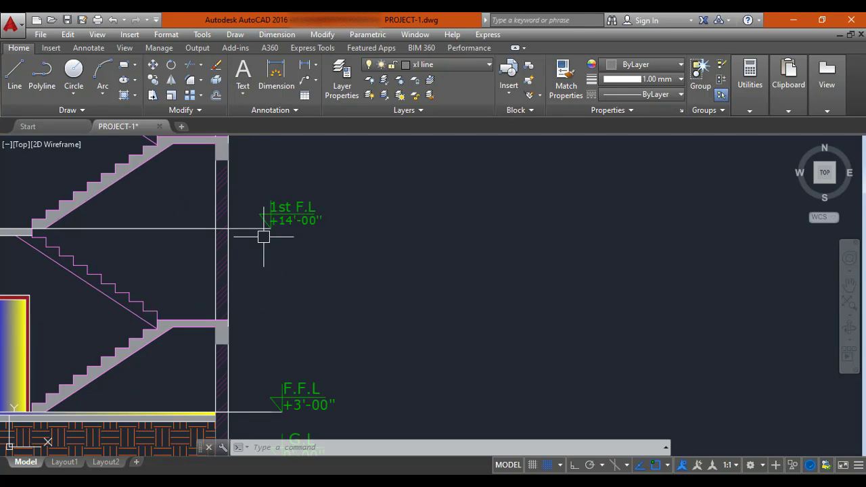
{"action": "mouse_move", "coordinate": [288, 374]}
{"action": "middle_mouse_down"}
{"action": "mouse_move", "coordinate": [273, 301]}
{"action": "mouse_move", "coordinate": [243, 315]}
{"action": "middle_mouse_up"}
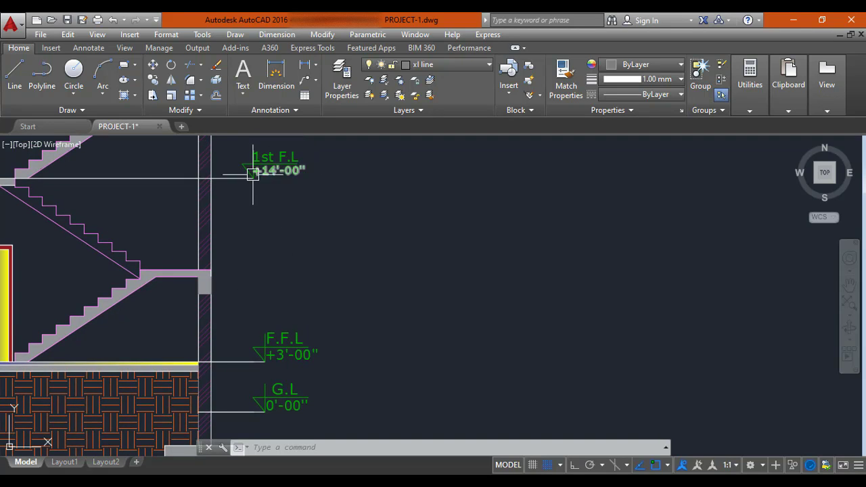
{"action": "middle_click_drag", "start_coordinate": [252, 174], "coordinate": [248, 357]}
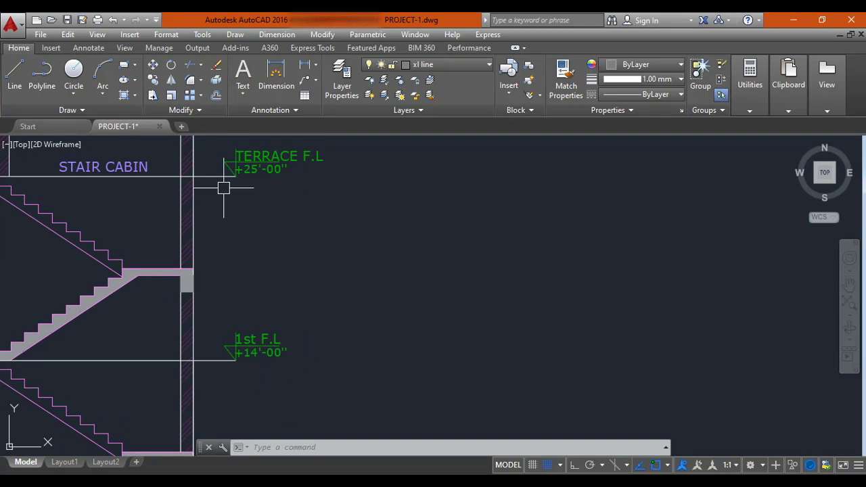
{"action": "middle_click_drag", "start_coordinate": [222, 172], "coordinate": [205, 266]}
{"action": "scroll", "coordinate": [263, 261], "scroll_direction": "down", "scroll_amount": 2}
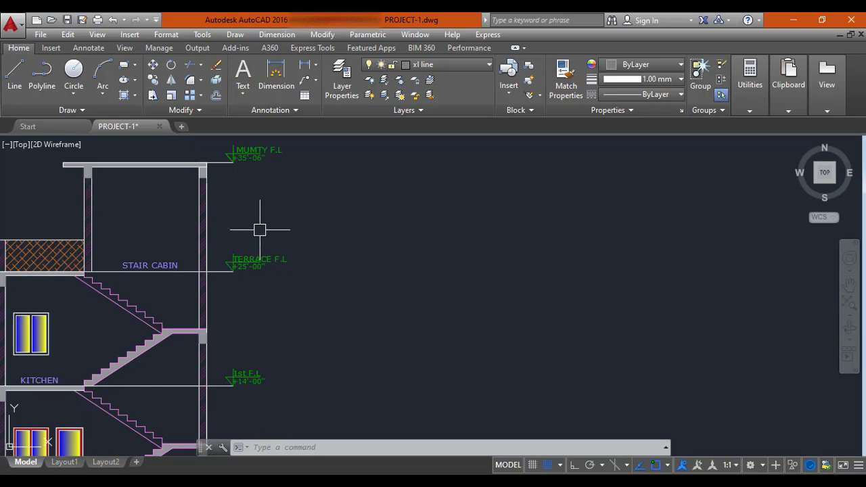
{"action": "middle_click_drag", "start_coordinate": [259, 230], "coordinate": [230, 292]}
{"action": "scroll", "coordinate": [222, 217], "scroll_direction": "up", "scroll_amount": 2}
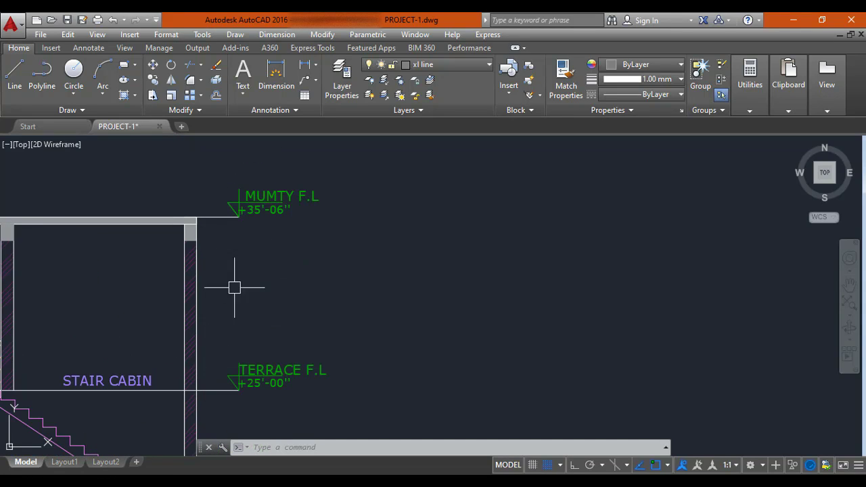
{"action": "scroll", "coordinate": [242, 213], "scroll_direction": "up", "scroll_amount": 4}
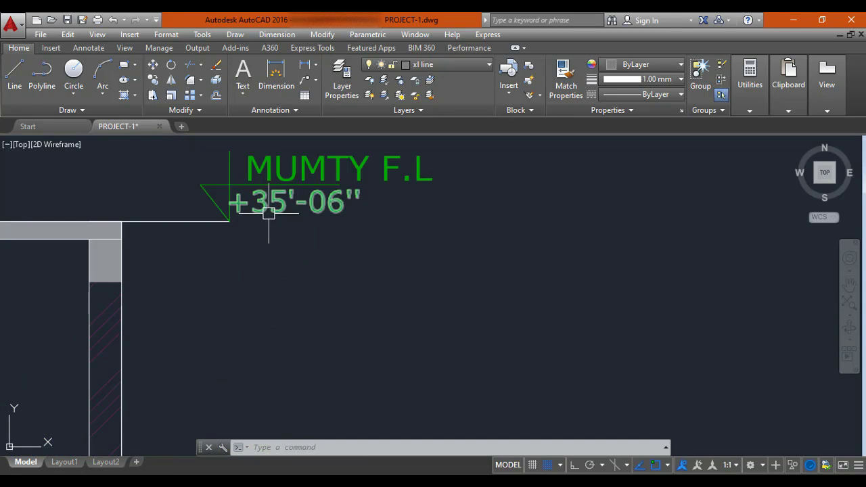
{"action": "scroll", "coordinate": [325, 212], "scroll_direction": "down", "scroll_amount": 6}
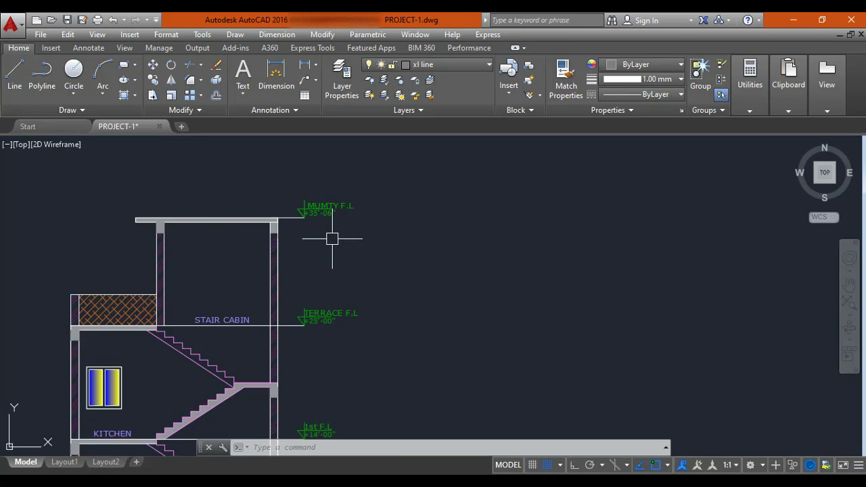
{"action": "scroll", "coordinate": [333, 240], "scroll_direction": "down", "scroll_amount": 2}
{"action": "mouse_move", "coordinate": [332, 239]}
{"action": "middle_mouse_down"}
{"action": "mouse_move", "coordinate": [268, 159]}
{"action": "mouse_move", "coordinate": [270, 201]}
{"action": "middle_mouse_up"}
{"action": "scroll", "coordinate": [296, 236], "scroll_direction": "up", "scroll_amount": 3}
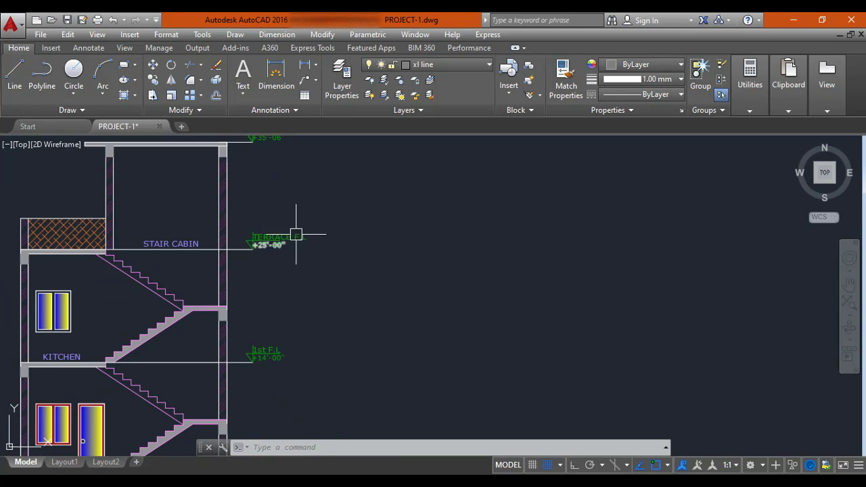
{"action": "scroll", "coordinate": [297, 248], "scroll_direction": "down", "scroll_amount": 3}
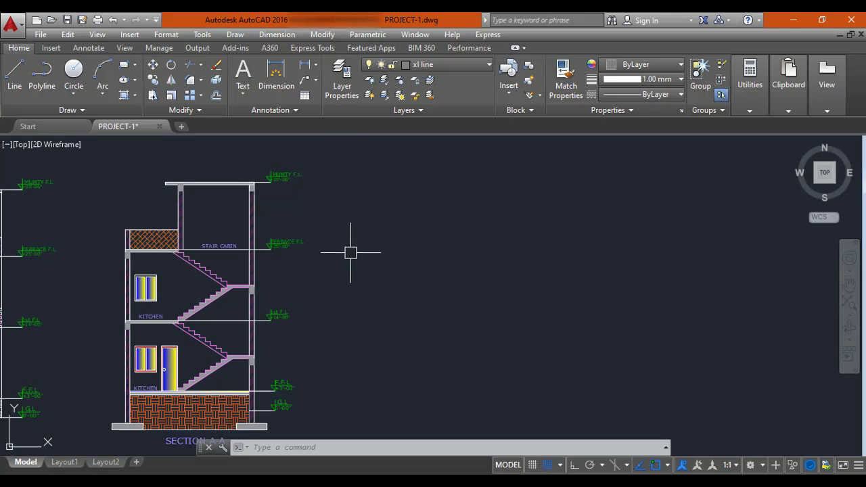
{"action": "middle_click_drag", "start_coordinate": [350, 253], "coordinate": [330, 254]}
{"action": "middle_click_drag", "start_coordinate": [270, 186], "coordinate": [276, 199]}
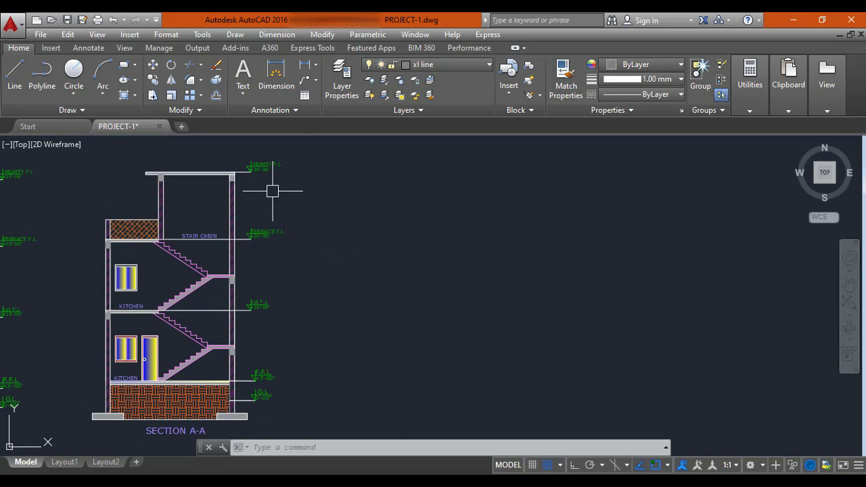
Step: Try to copy all floor level marks with their level lines from the reference Section A-A to the new section's mumty slab corner
{"action": "scroll", "coordinate": [250, 169], "scroll_direction": "up", "scroll_amount": 2}
{"action": "left_click", "coordinate": [234, 152]}
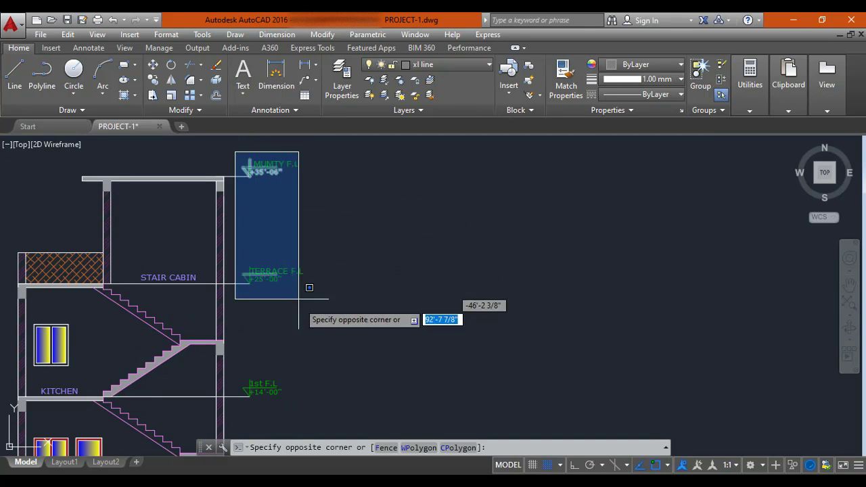
{"action": "middle_click_drag", "start_coordinate": [315, 376], "coordinate": [294, 305]}
{"action": "middle_click_drag", "start_coordinate": [313, 391], "coordinate": [305, 325]}
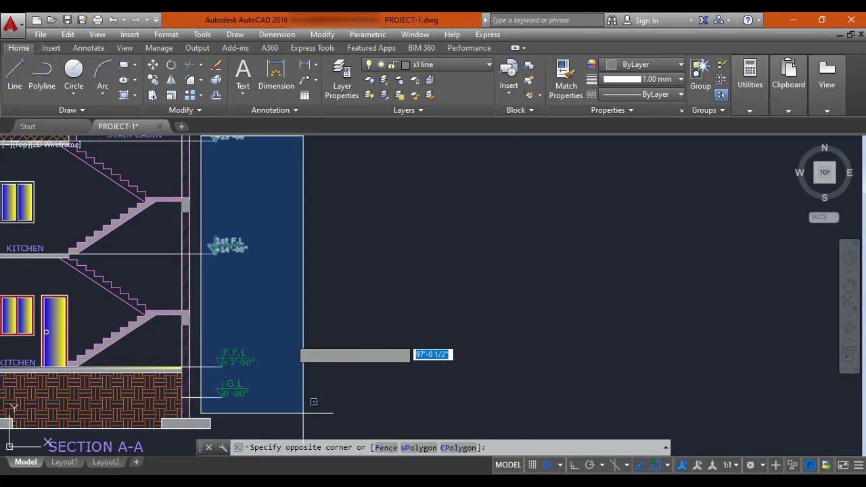
{"action": "left_click", "coordinate": [316, 401]}
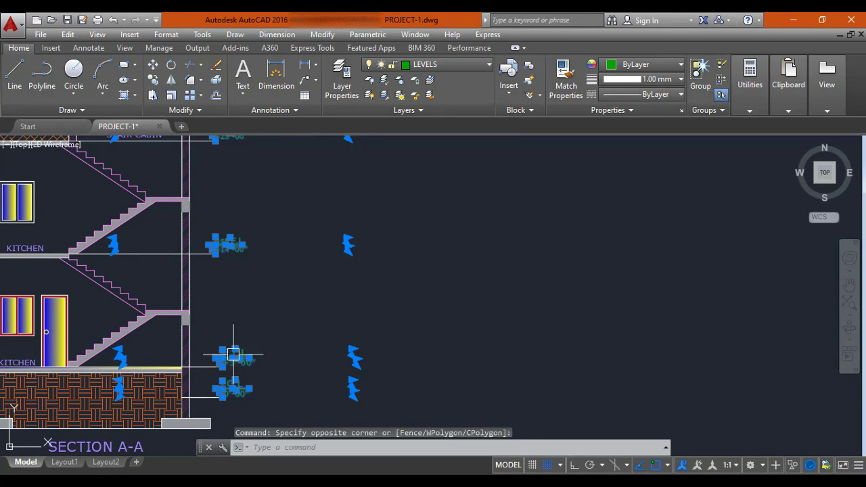
{"action": "left_click", "coordinate": [210, 401]}
{"action": "left_click", "coordinate": [204, 366]}
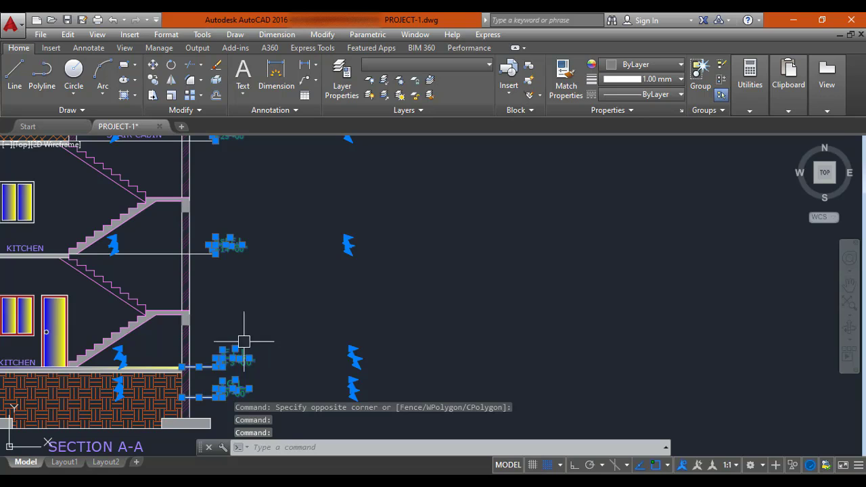
{"action": "middle_click_drag", "start_coordinate": [211, 208], "coordinate": [233, 343]}
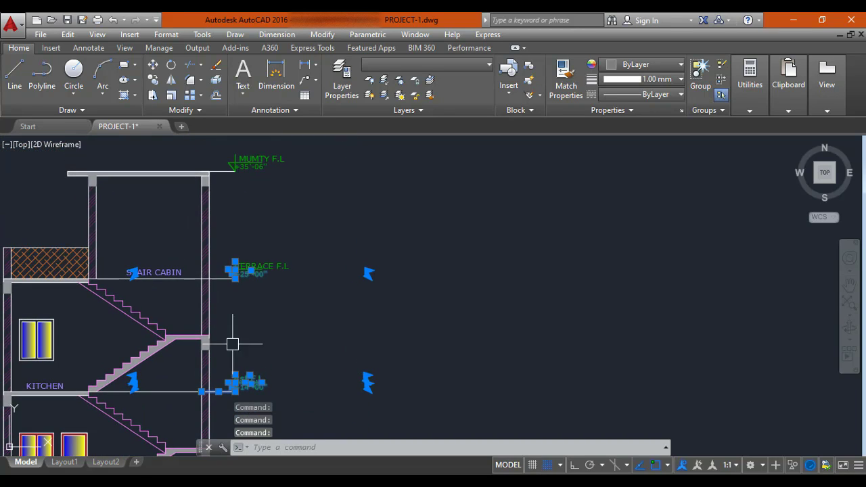
{"action": "middle_click_drag", "start_coordinate": [230, 233], "coordinate": [227, 298]}
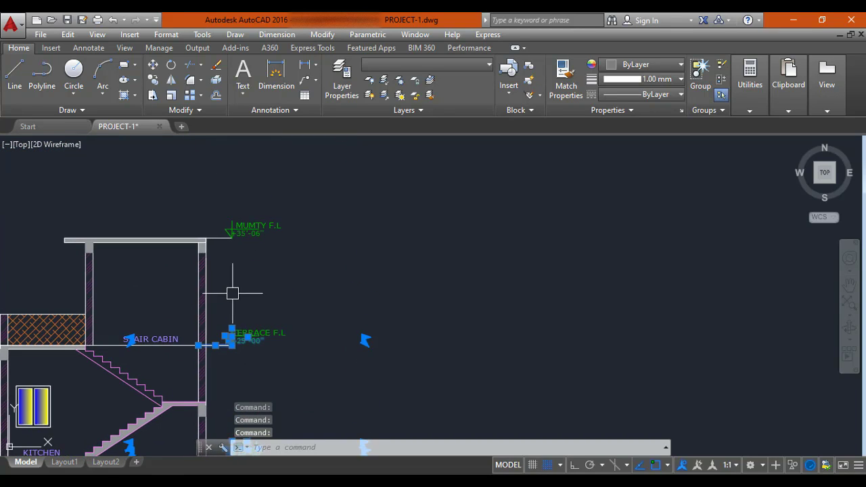
{"action": "scroll", "coordinate": [213, 236], "scroll_direction": "up", "scroll_amount": 4}
{"action": "scroll", "coordinate": [235, 268], "scroll_direction": "down", "scroll_amount": 5}
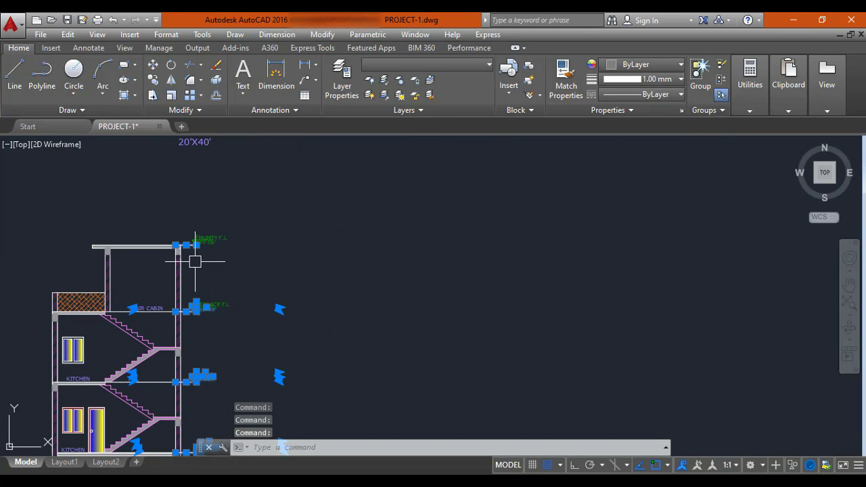
{"action": "type", "text": "O"}
{"action": "key", "text": "Return"}
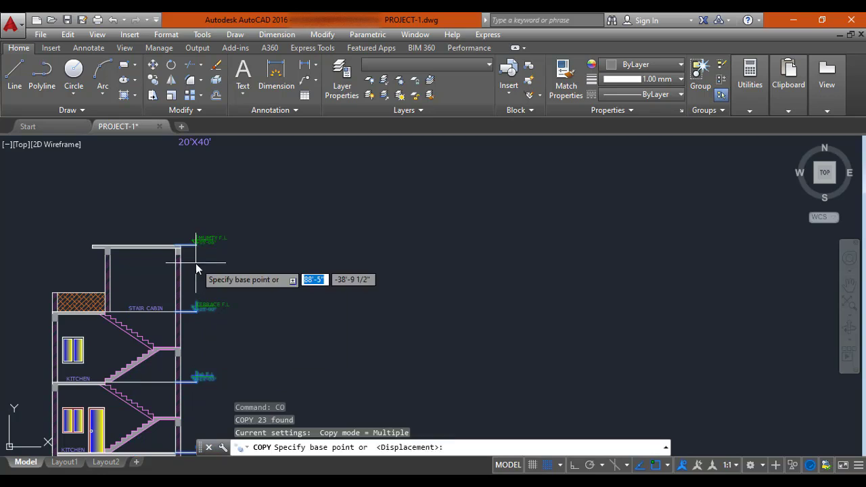
{"action": "scroll", "coordinate": [192, 261], "scroll_direction": "up", "scroll_amount": 4}
{"action": "scroll", "coordinate": [180, 247], "scroll_direction": "up", "scroll_amount": 3}
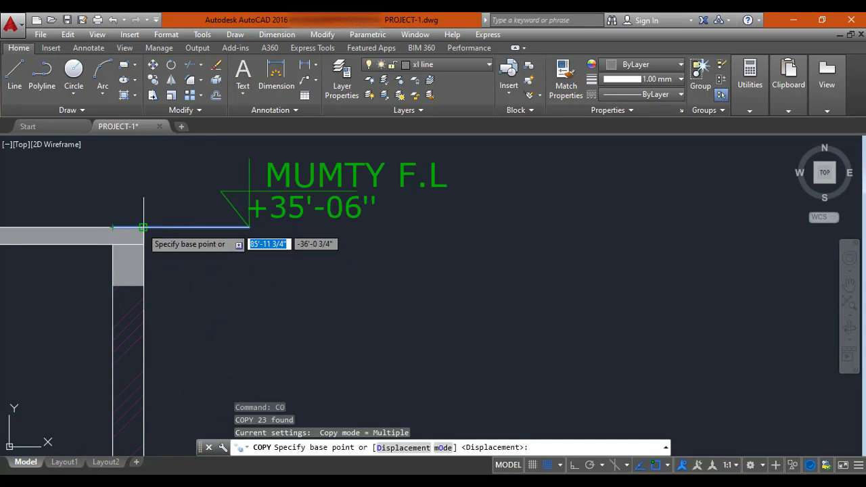
{"action": "left_click", "coordinate": [143, 228]}
{"action": "scroll", "coordinate": [155, 232], "scroll_direction": "down", "scroll_amount": 8}
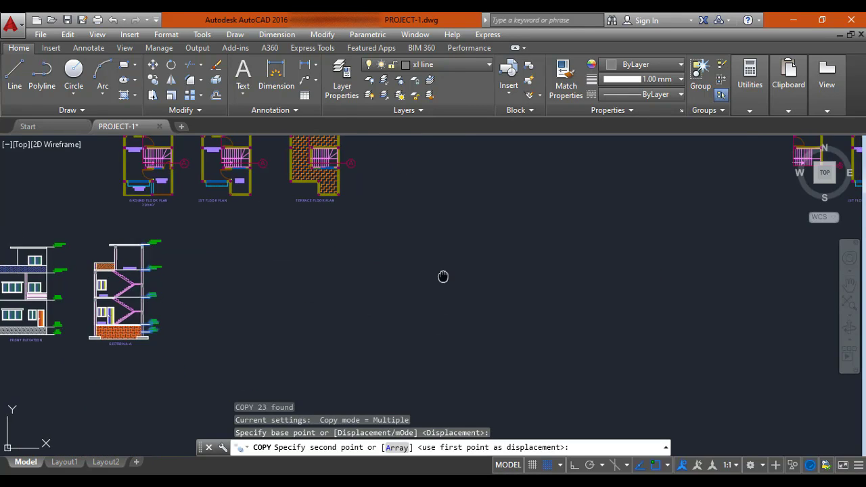
{"action": "scroll", "coordinate": [377, 248], "scroll_direction": "up", "scroll_amount": 5}
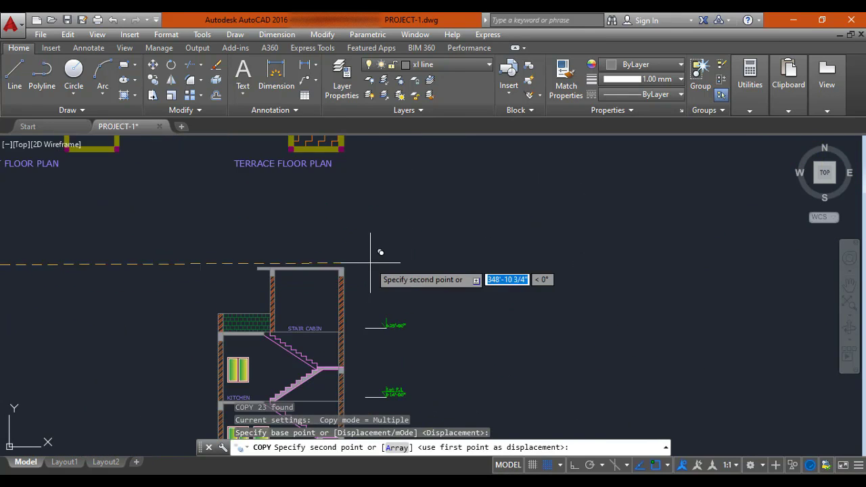
{"action": "left_click", "coordinate": [326, 267]}
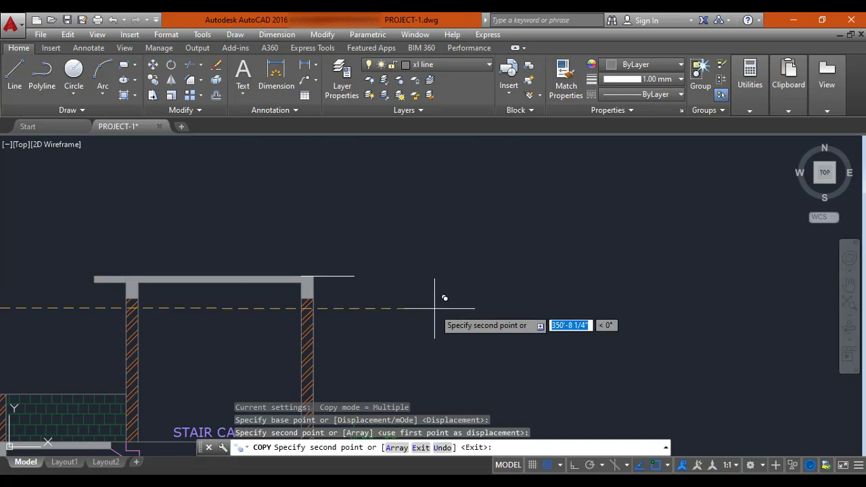
{"action": "scroll", "coordinate": [460, 338], "scroll_direction": "down", "scroll_amount": 5}
{"action": "middle_click_drag", "start_coordinate": [461, 329], "coordinate": [420, 227]}
{"action": "key", "text": "Escape"}
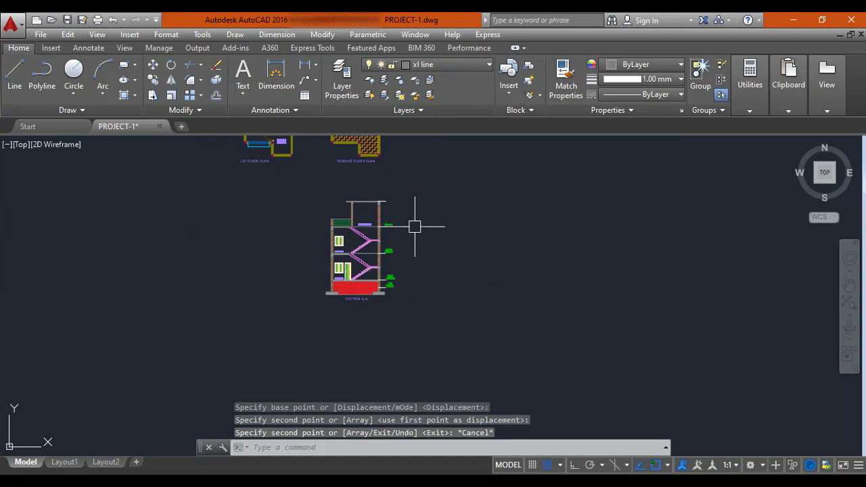
Step: Undo the copy of the floor level marks beside the new section
{"action": "key", "text": "ctrl+z"}
{"action": "key", "text": "ctrl+z"}
{"action": "key", "text": "ctrl+z"}
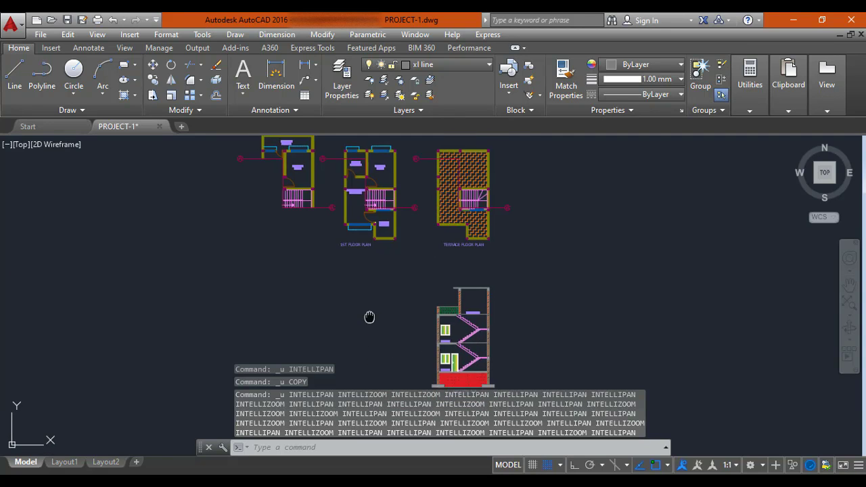
{"action": "middle_click_drag", "start_coordinate": [354, 320], "coordinate": [457, 290]}
{"action": "scroll", "coordinate": [415, 311], "scroll_direction": "down", "scroll_amount": 2}
{"action": "middle_click_drag", "start_coordinate": [349, 288], "coordinate": [460, 311]}
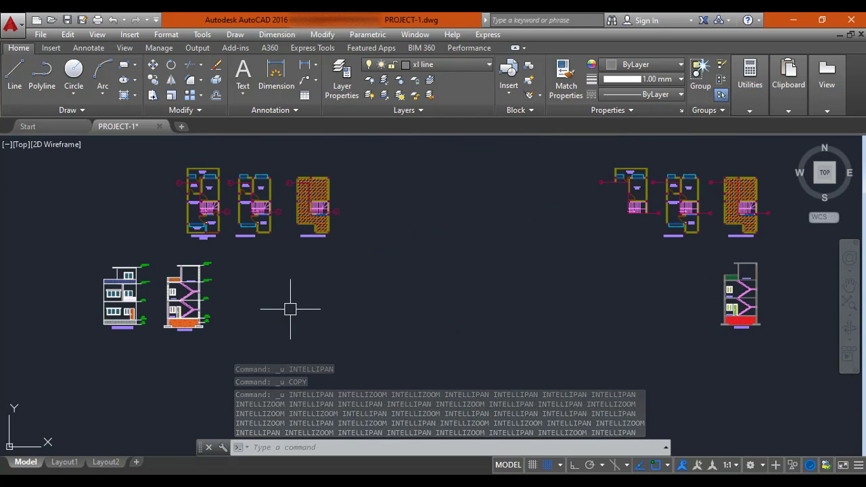
{"action": "middle_click_drag", "start_coordinate": [291, 309], "coordinate": [326, 268]}
{"action": "scroll", "coordinate": [291, 257], "scroll_direction": "up", "scroll_amount": 6}
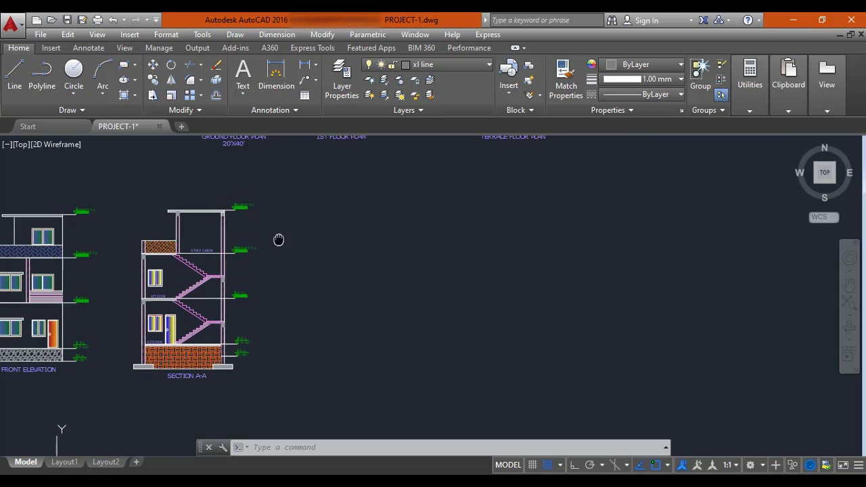
{"action": "scroll", "coordinate": [203, 194], "scroll_direction": "up", "scroll_amount": 2}
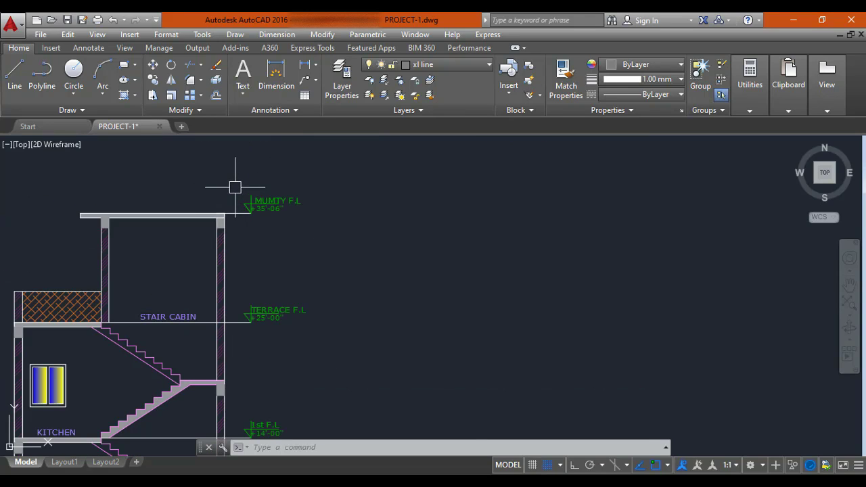
{"action": "left_click", "coordinate": [235, 187]}
{"action": "scroll", "coordinate": [352, 304], "scroll_direction": "down", "scroll_amount": 3}
{"action": "scroll", "coordinate": [363, 340], "scroll_direction": "up", "scroll_amount": 4}
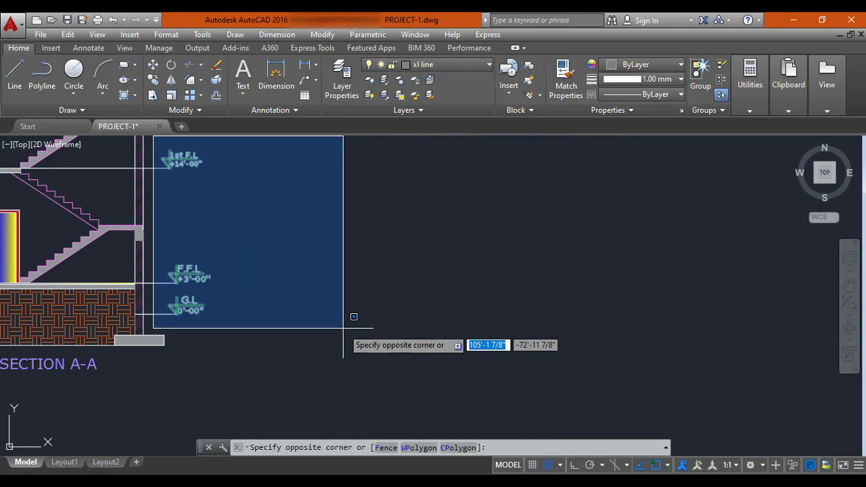
{"action": "left_click", "coordinate": [345, 328]}
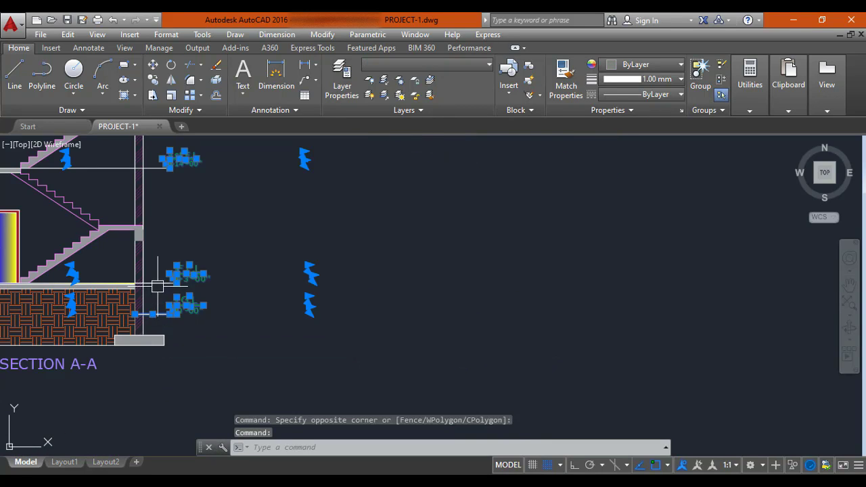
{"action": "middle_click_drag", "start_coordinate": [181, 283], "coordinate": [209, 380]}
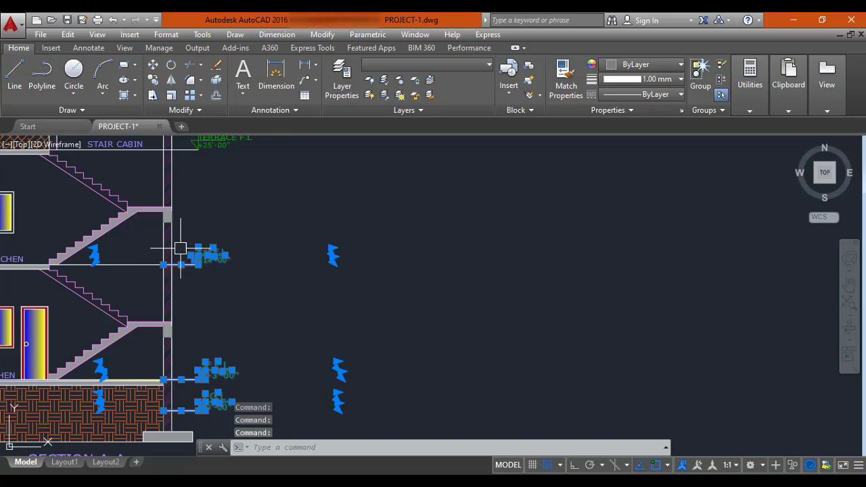
{"action": "middle_click_drag", "start_coordinate": [178, 245], "coordinate": [198, 377]}
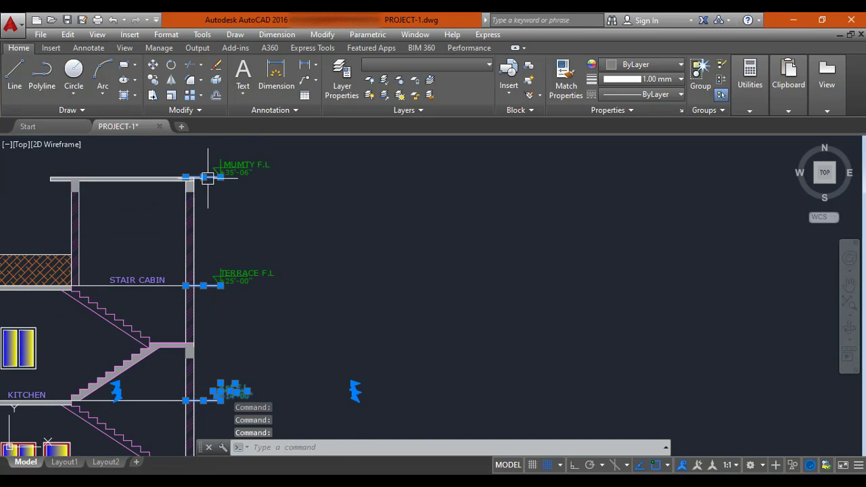
{"action": "type", "text": "CO"}
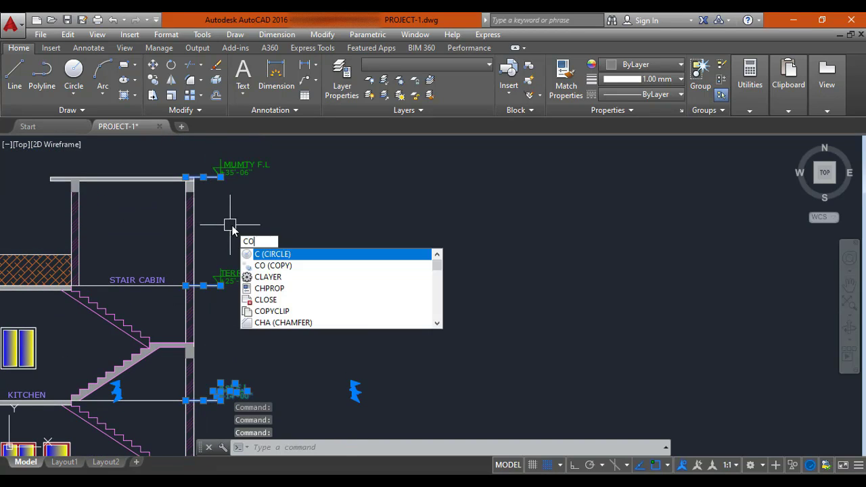
{"action": "key", "text": "Return"}
{"action": "scroll", "coordinate": [179, 178], "scroll_direction": "up", "scroll_amount": 5}
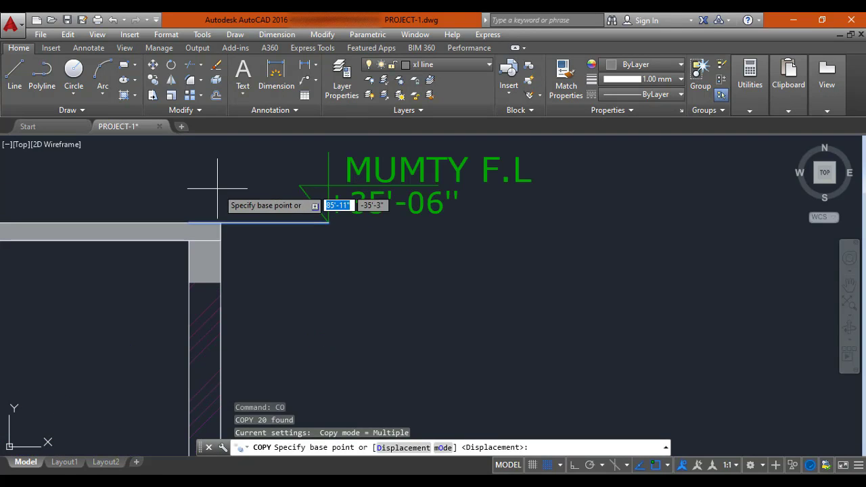
{"action": "left_click", "coordinate": [230, 215]}
{"action": "scroll", "coordinate": [236, 223], "scroll_direction": "down", "scroll_amount": 5}
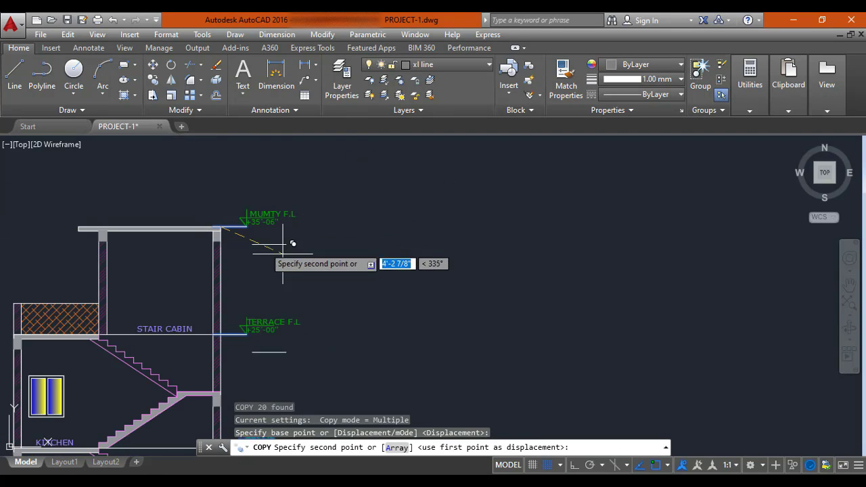
{"action": "scroll", "coordinate": [406, 217], "scroll_direction": "down", "scroll_amount": 3}
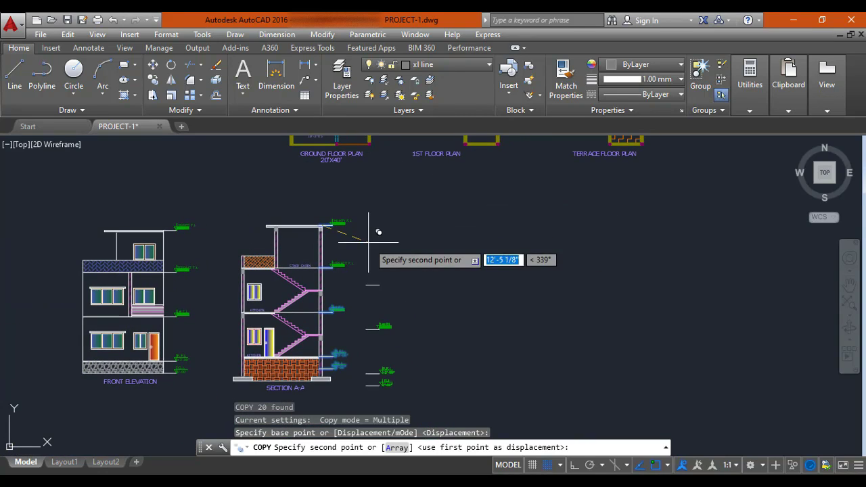
{"action": "key", "text": "Escape"}
Step: Copy the MUMTY F.L level mark with its line from the reference section to the matching mumty roof slab corner in the new section
{"action": "scroll", "coordinate": [325, 221], "scroll_direction": "up", "scroll_amount": 5}
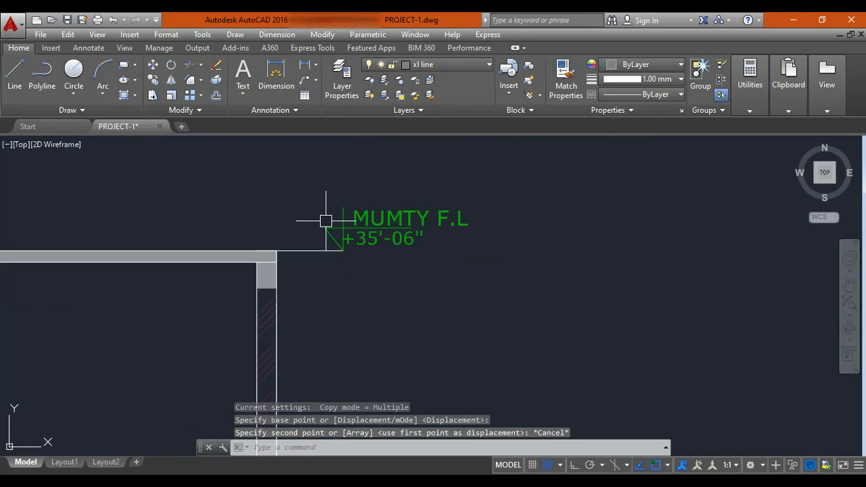
{"action": "left_click", "coordinate": [319, 271]}
{"action": "type", "text": "CO"}
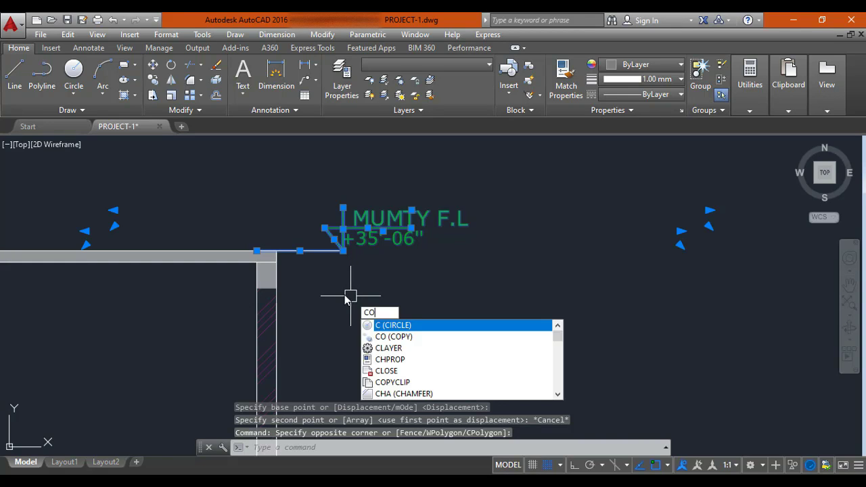
{"action": "key", "text": "Return"}
{"action": "left_click", "coordinate": [276, 251]}
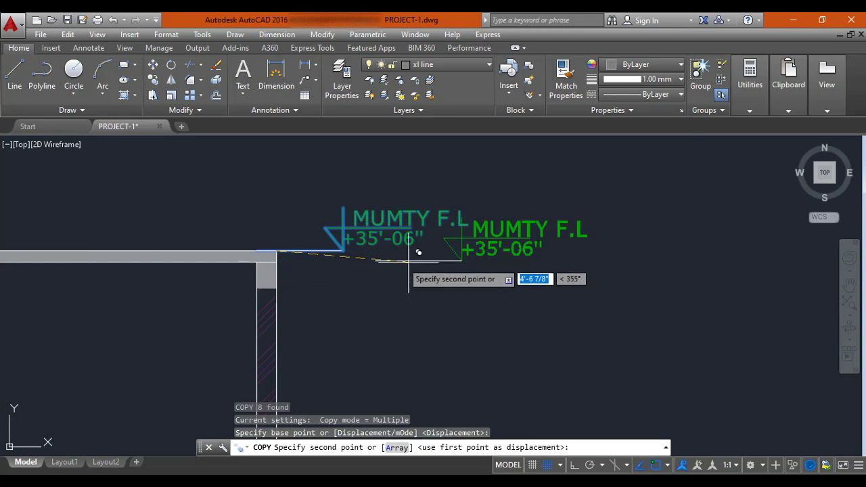
{"action": "scroll", "coordinate": [532, 251], "scroll_direction": "down", "scroll_amount": 8}
{"action": "scroll", "coordinate": [567, 273], "scroll_direction": "down", "scroll_amount": 4}
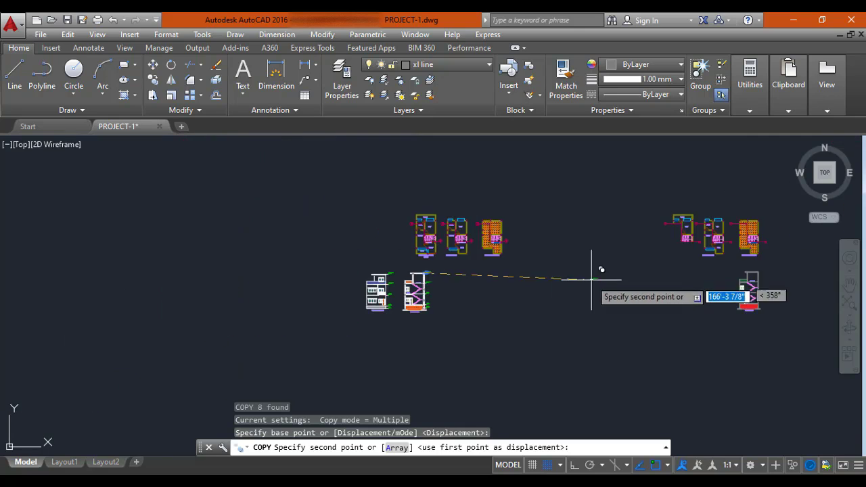
{"action": "middle_click_drag", "start_coordinate": [635, 278], "coordinate": [398, 279]}
{"action": "scroll", "coordinate": [466, 277], "scroll_direction": "up", "scroll_amount": 4}
{"action": "middle_click_drag", "start_coordinate": [638, 278], "coordinate": [540, 275]}
{"action": "scroll", "coordinate": [540, 275], "scroll_direction": "up", "scroll_amount": 10}
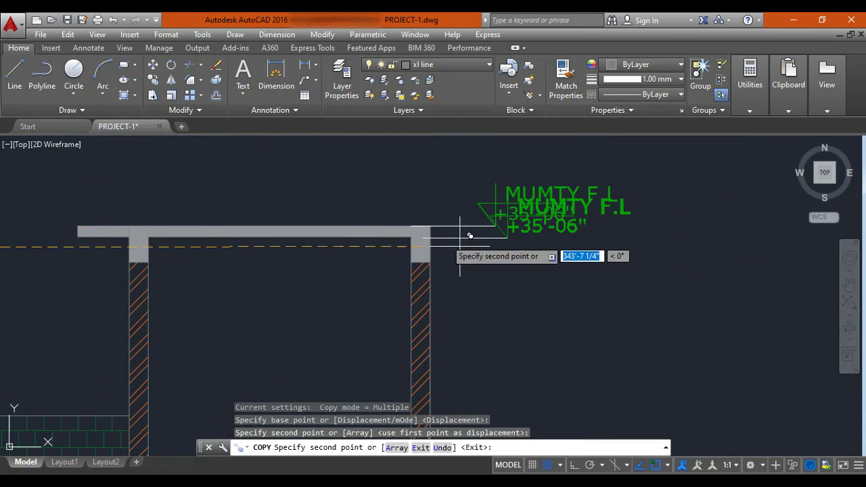
{"action": "scroll", "coordinate": [585, 208], "scroll_direction": "down", "scroll_amount": 8}
{"action": "key", "text": "Escape"}
{"action": "scroll", "coordinate": [364, 241], "scroll_direction": "down", "scroll_amount": 2}
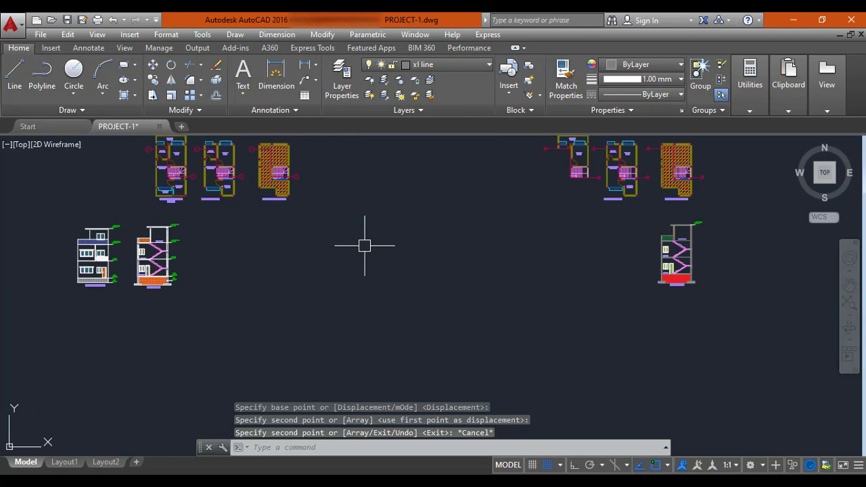
Step: Copy the TERRACE, 1st, F.F.L and G.L level marks with their lines from the reference section to the new section, aligned at terrace level on the outer wall
{"action": "scroll", "coordinate": [165, 212], "scroll_direction": "up", "scroll_amount": 3}
{"action": "middle_click_drag", "start_coordinate": [164, 213], "coordinate": [329, 236]}
{"action": "scroll", "coordinate": [243, 265], "scroll_direction": "up", "scroll_amount": 2}
{"action": "middle_click_drag", "start_coordinate": [243, 265], "coordinate": [277, 222]}
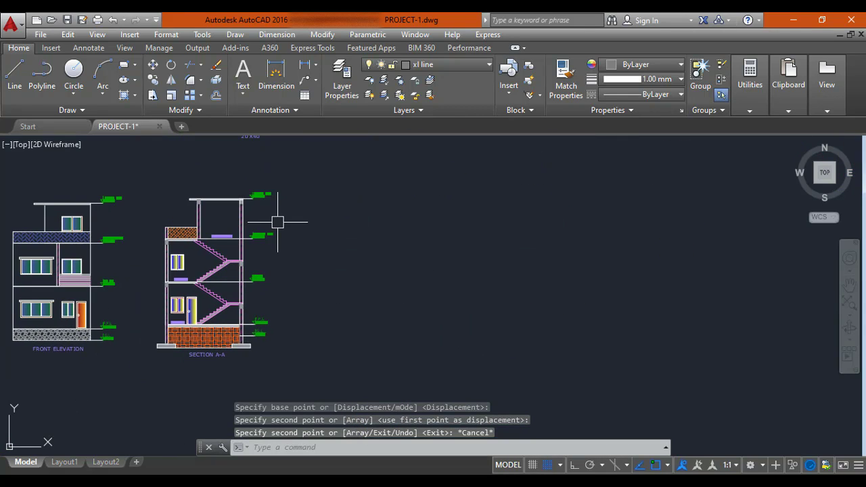
{"action": "scroll", "coordinate": [247, 267], "scroll_direction": "up", "scroll_amount": 4}
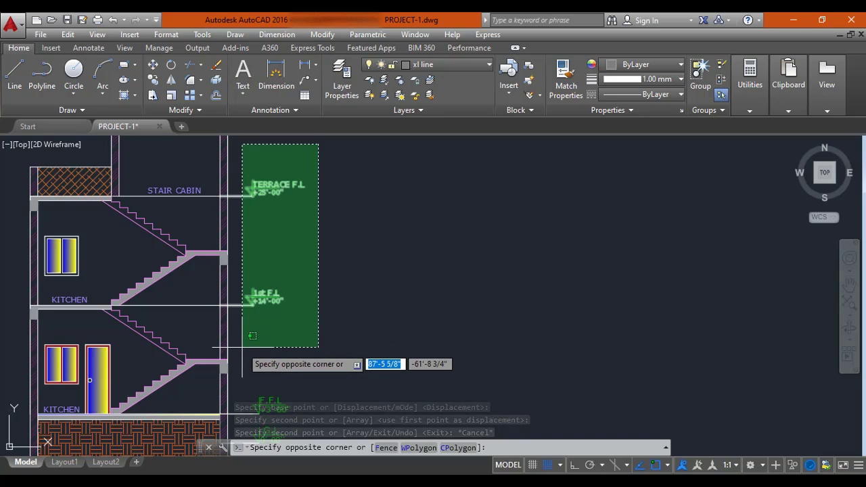
{"action": "middle_click_drag", "start_coordinate": [249, 335], "coordinate": [251, 262]}
{"action": "scroll", "coordinate": [247, 386], "scroll_direction": "down", "scroll_amount": 2}
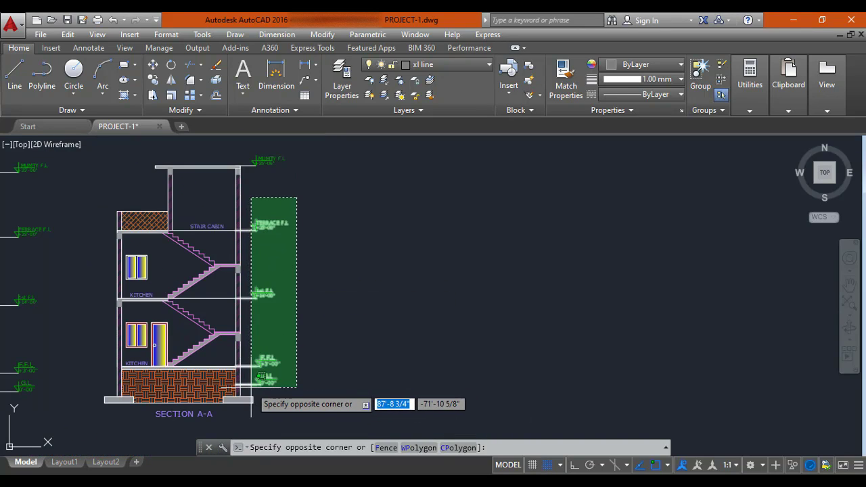
{"action": "left_click", "coordinate": [260, 374]}
{"action": "scroll", "coordinate": [228, 228], "scroll_direction": "up", "scroll_amount": 4}
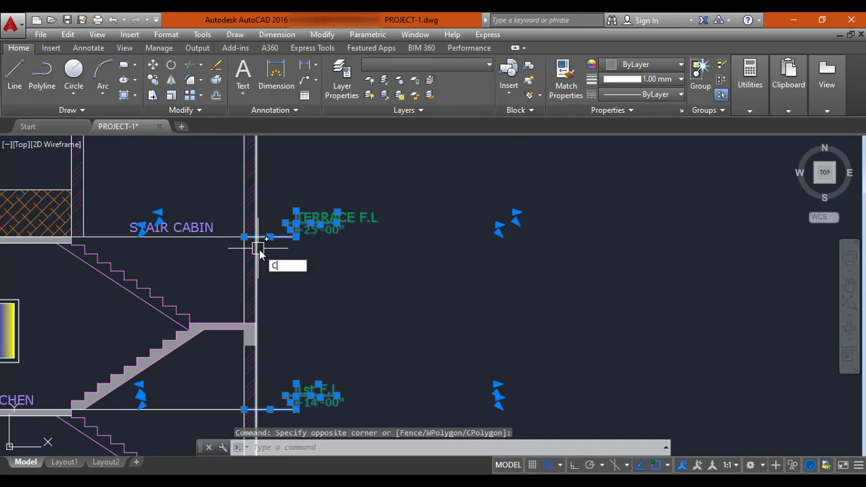
{"action": "type", "text": "O"}
{"action": "key", "text": "Return"}
{"action": "scroll", "coordinate": [251, 232], "scroll_direction": "up", "scroll_amount": 4}
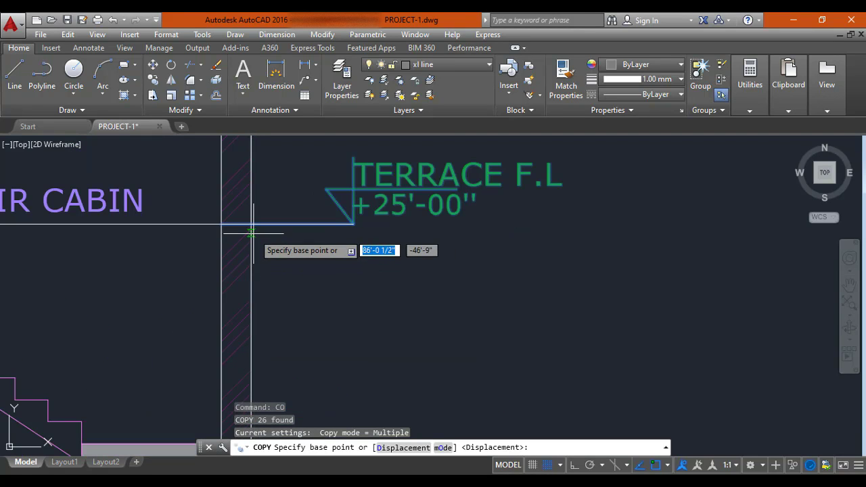
{"action": "left_click", "coordinate": [251, 232]}
{"action": "scroll", "coordinate": [253, 230], "scroll_direction": "down", "scroll_amount": 5}
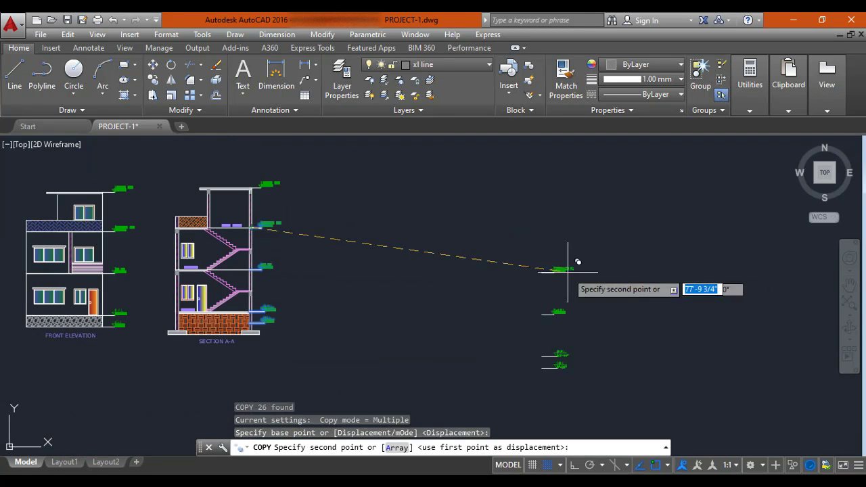
{"action": "middle_click_drag", "start_coordinate": [568, 272], "coordinate": [291, 250]}
{"action": "scroll", "coordinate": [351, 267], "scroll_direction": "down", "scroll_amount": 5}
{"action": "scroll", "coordinate": [574, 257], "scroll_direction": "up", "scroll_amount": 6}
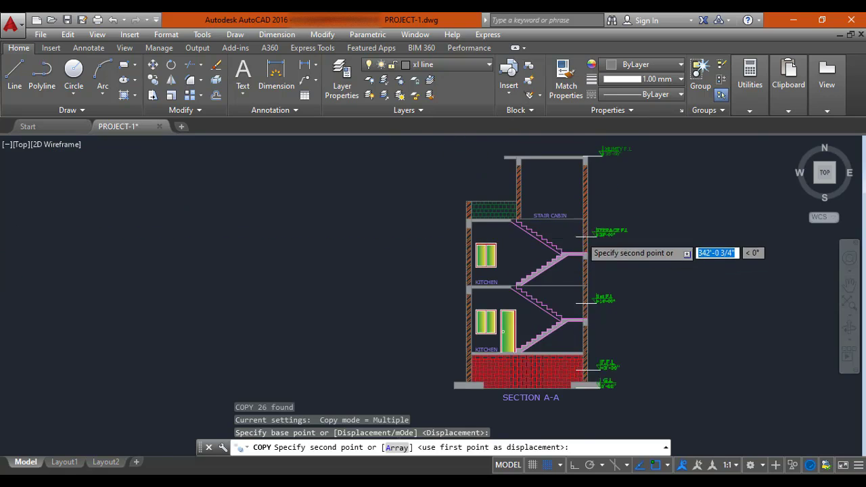
{"action": "scroll", "coordinate": [584, 233], "scroll_direction": "up", "scroll_amount": 5}
{"action": "left_click", "coordinate": [597, 197]}
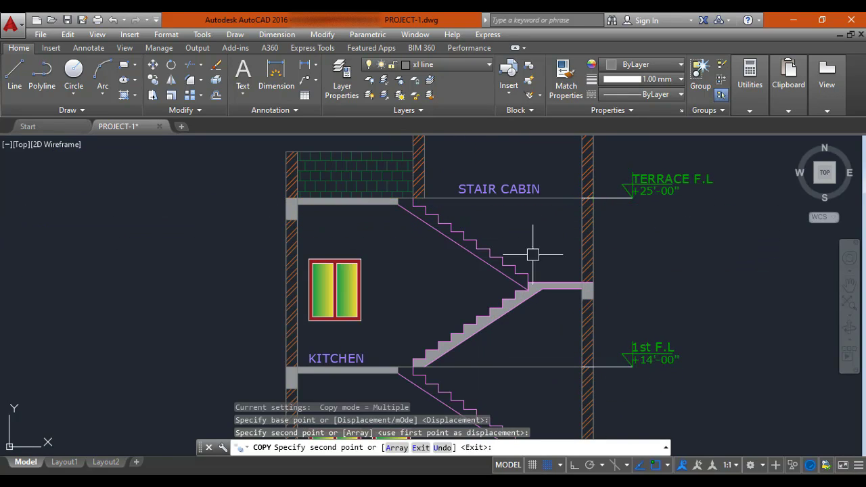
{"action": "key", "text": "Escape"}
Step: Examine the F.F.L, G.L and 1st F.L level marks beside the new section's outer wall against the slabs and plinth
{"action": "scroll", "coordinate": [531, 256], "scroll_direction": "down", "scroll_amount": 4}
{"action": "middle_click_drag", "start_coordinate": [502, 269], "coordinate": [447, 209]}
{"action": "middle_click_drag", "start_coordinate": [498, 251], "coordinate": [415, 290]}
{"action": "mouse_move", "coordinate": [453, 227]}
{"action": "middle_mouse_down"}
{"action": "mouse_move", "coordinate": [453, 245]}
{"action": "mouse_move", "coordinate": [433, 265]}
{"action": "middle_mouse_up"}
{"action": "scroll", "coordinate": [460, 243], "scroll_direction": "up", "scroll_amount": 3}
{"action": "scroll", "coordinate": [503, 245], "scroll_direction": "down", "scroll_amount": 3}
{"action": "scroll", "coordinate": [443, 271], "scroll_direction": "up", "scroll_amount": 1}
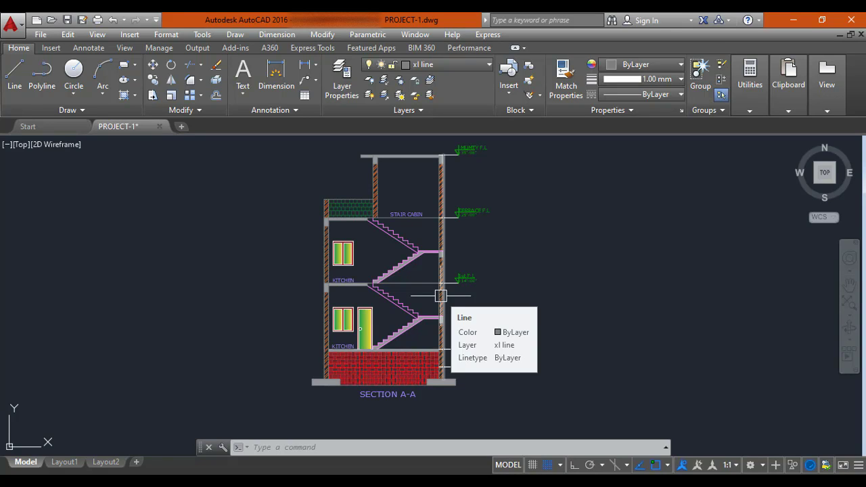
{"action": "scroll", "coordinate": [467, 365], "scroll_direction": "up", "scroll_amount": 4}
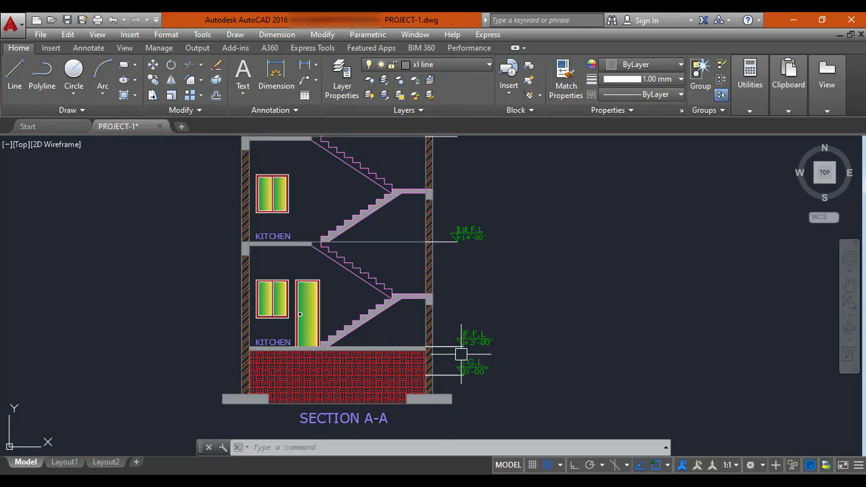
{"action": "middle_click_drag", "start_coordinate": [468, 372], "coordinate": [469, 386]}
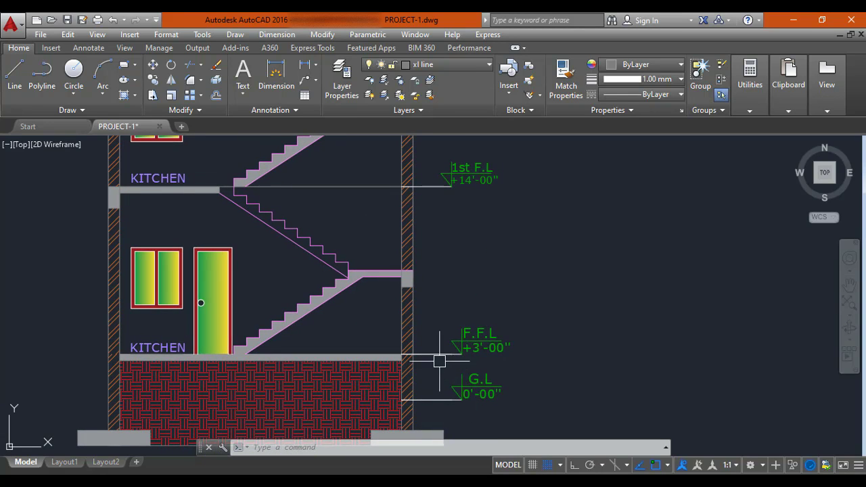
{"action": "mouse_move", "coordinate": [438, 323]}
{"action": "middle_mouse_down"}
{"action": "mouse_move", "coordinate": [433, 341]}
{"action": "mouse_move", "coordinate": [430, 266]}
{"action": "middle_mouse_up"}
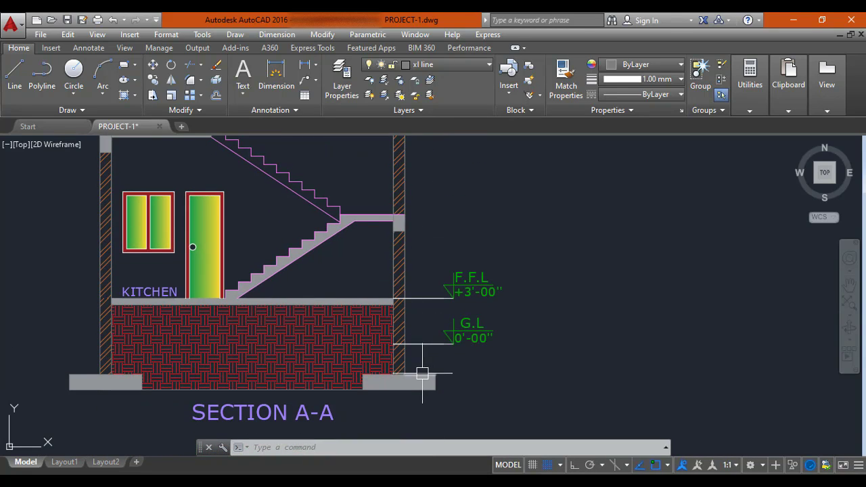
{"action": "middle_click_drag", "start_coordinate": [424, 345], "coordinate": [418, 370]}
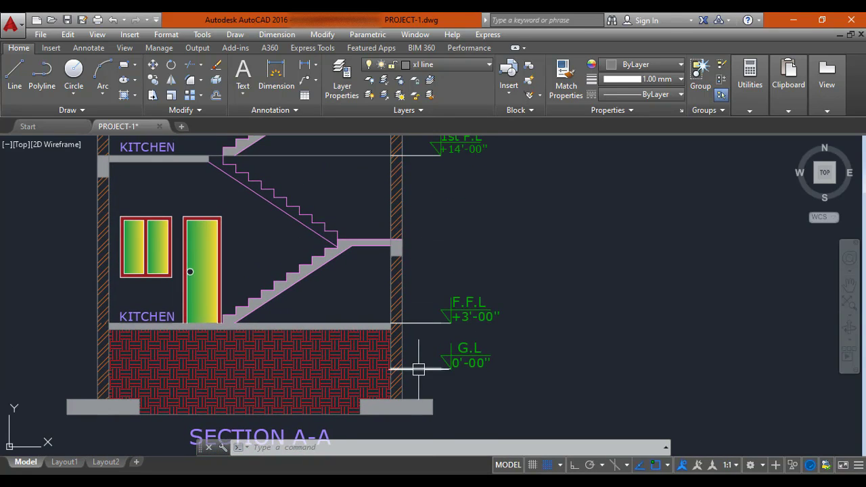
{"action": "middle_click_drag", "start_coordinate": [415, 322], "coordinate": [408, 376]}
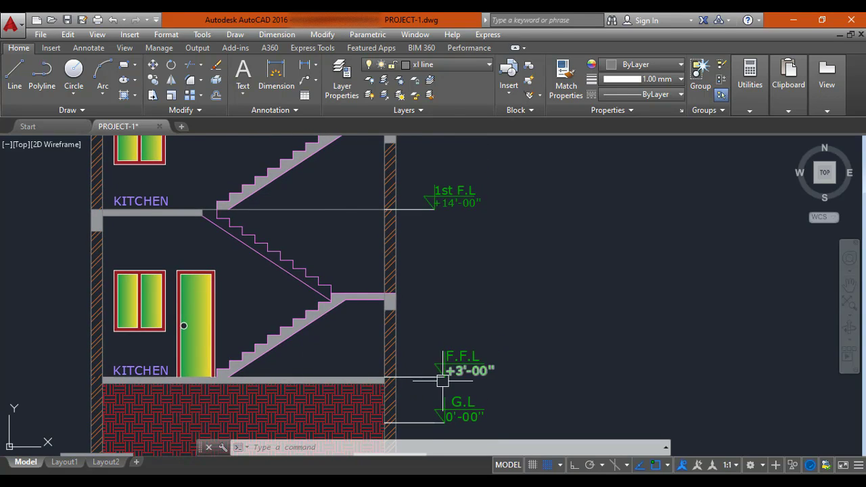
Step: Review the whole new Section A-A from the footings up to the mumty roof slab, including its room labels and level marks
{"action": "scroll", "coordinate": [443, 381], "scroll_direction": "down", "scroll_amount": 2}
{"action": "scroll", "coordinate": [418, 295], "scroll_direction": "down", "scroll_amount": 2}
{"action": "scroll", "coordinate": [317, 345], "scroll_direction": "up", "scroll_amount": 2}
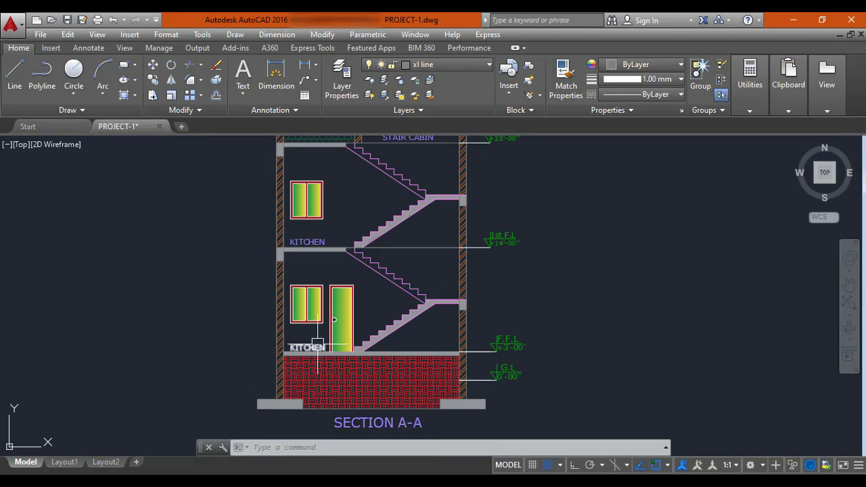
{"action": "middle_click_drag", "start_coordinate": [378, 257], "coordinate": [357, 358]}
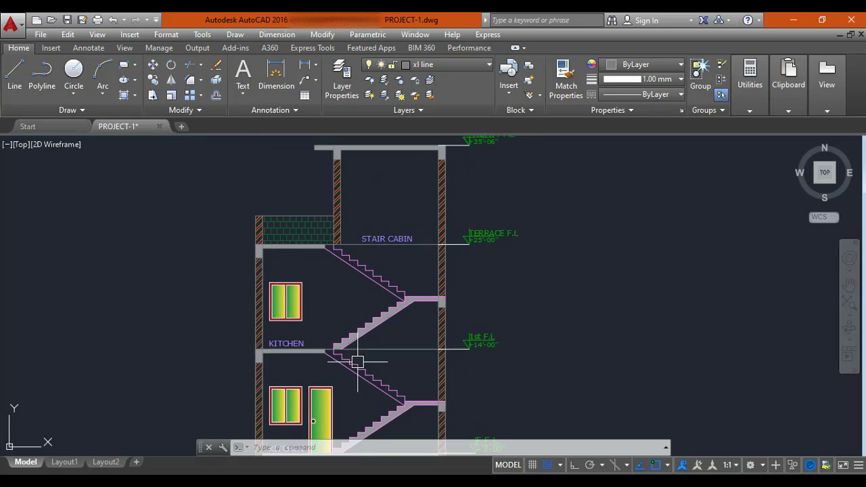
{"action": "scroll", "coordinate": [435, 240], "scroll_direction": "down", "scroll_amount": 2}
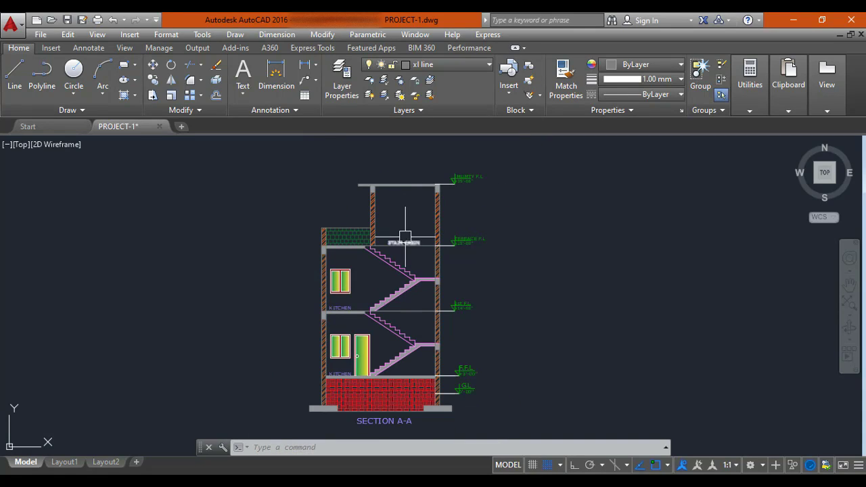
{"action": "middle_click_drag", "start_coordinate": [404, 259], "coordinate": [386, 223]}
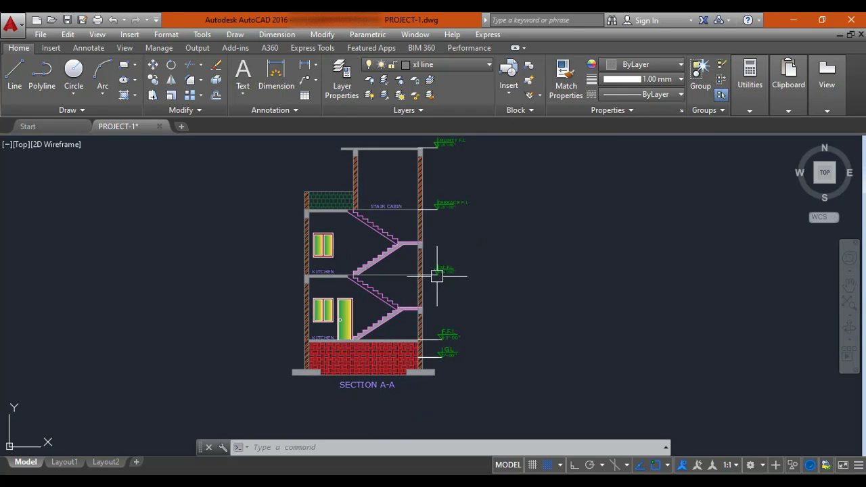
{"action": "middle_click_drag", "start_coordinate": [373, 277], "coordinate": [357, 301]}
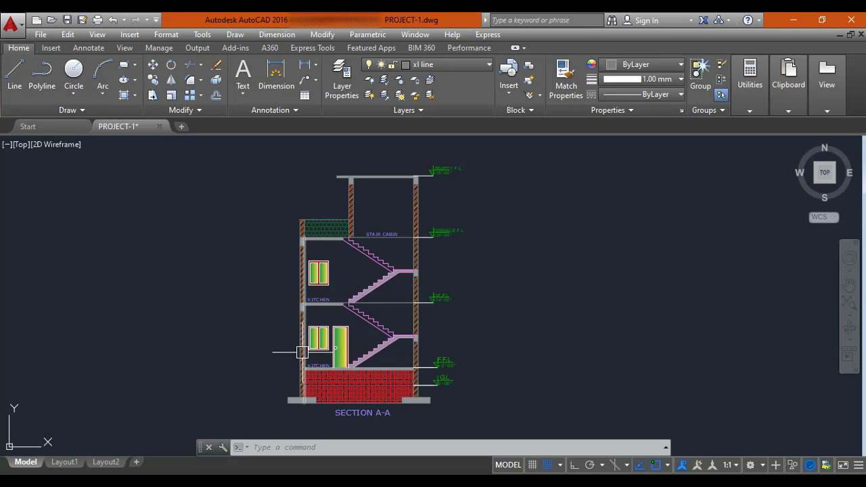
Step: Examine the hatched plinth filling, footings and ground-level marks at the base of the new section
{"action": "scroll", "coordinate": [300, 351], "scroll_direction": "up", "scroll_amount": 3}
{"action": "mouse_move", "coordinate": [333, 299]}
{"action": "middle_mouse_down"}
{"action": "mouse_move", "coordinate": [336, 185]}
{"action": "mouse_move", "coordinate": [356, 213]}
{"action": "middle_mouse_up"}
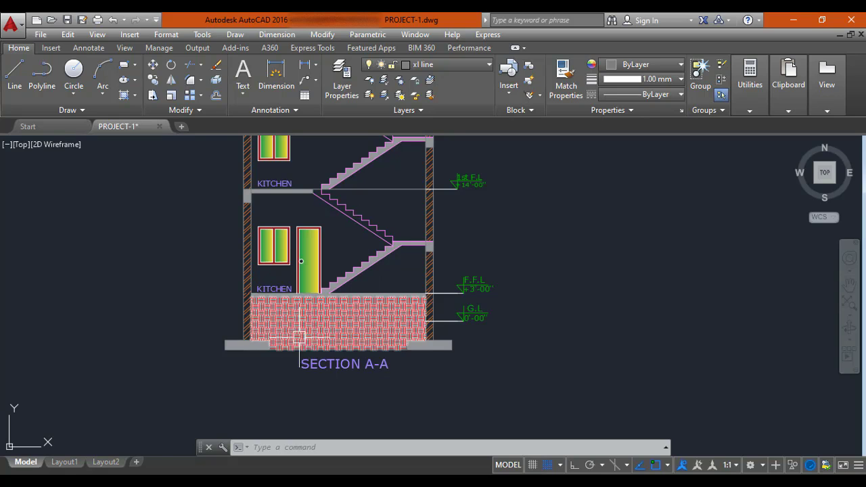
{"action": "scroll", "coordinate": [428, 323], "scroll_direction": "up", "scroll_amount": 2}
{"action": "scroll", "coordinate": [321, 311], "scroll_direction": "down", "scroll_amount": 2}
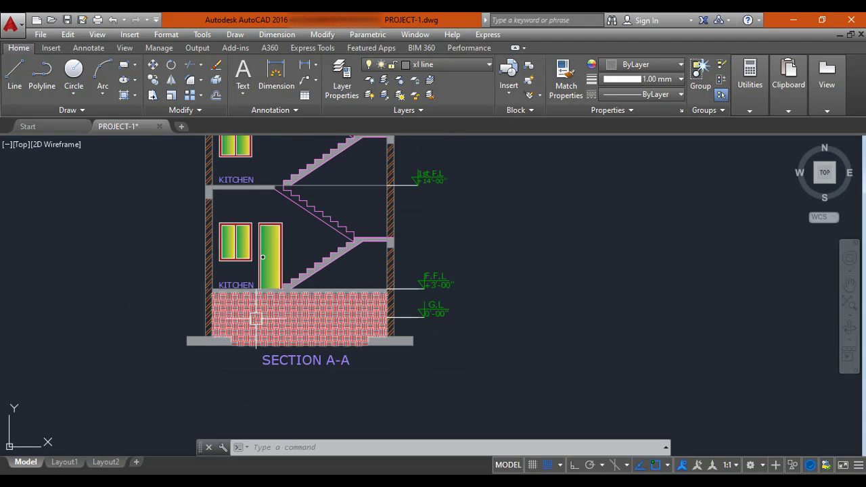
{"action": "scroll", "coordinate": [419, 314], "scroll_direction": "up", "scroll_amount": 2}
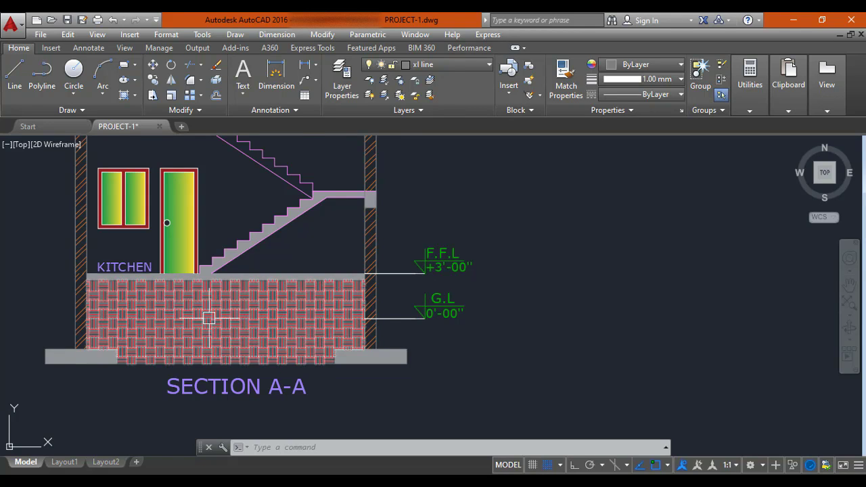
{"action": "scroll", "coordinate": [213, 315], "scroll_direction": "down", "scroll_amount": 2}
{"action": "middle_click_drag", "start_coordinate": [218, 332], "coordinate": [227, 354]}
{"action": "scroll", "coordinate": [331, 366], "scroll_direction": "up", "scroll_amount": 2}
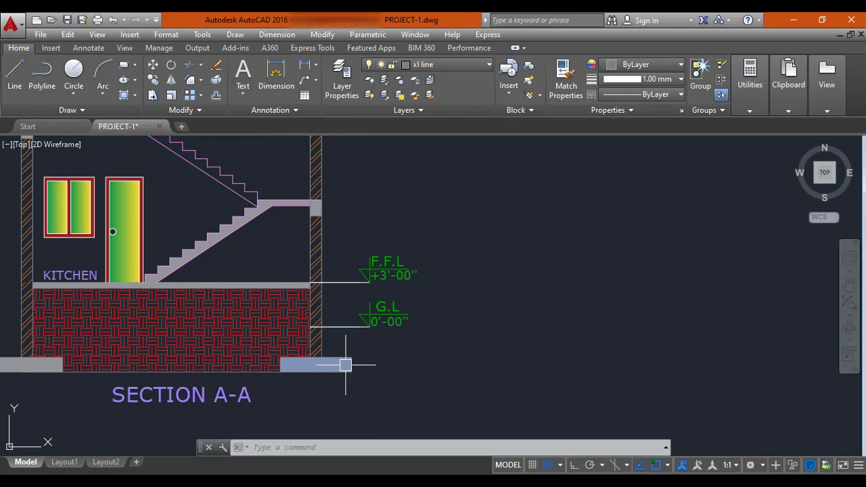
{"action": "scroll", "coordinate": [66, 372], "scroll_direction": "down", "scroll_amount": 2}
{"action": "middle_click_drag", "start_coordinate": [130, 316], "coordinate": [246, 337]}
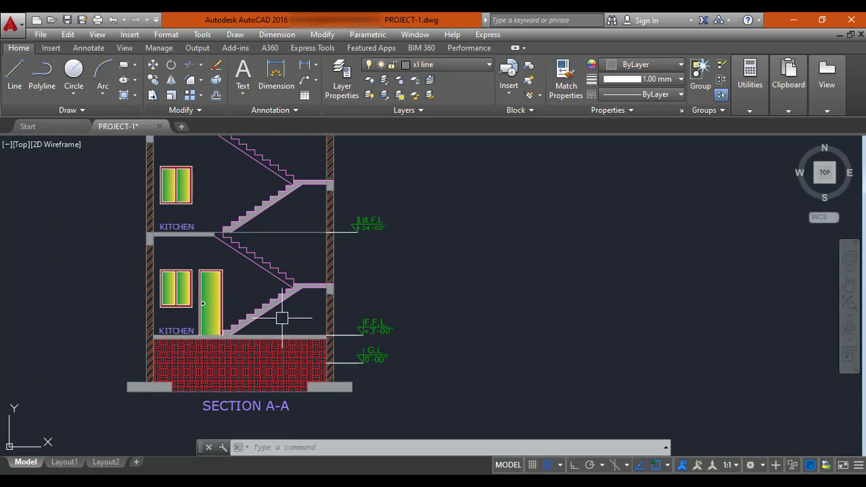
Step: Examine the MUMTY, TERRACE and 1st F.L level marks along the upper floors of the new section
{"action": "scroll", "coordinate": [361, 236], "scroll_direction": "down", "scroll_amount": 2}
{"action": "middle_click_drag", "start_coordinate": [362, 236], "coordinate": [319, 275]}
{"action": "scroll", "coordinate": [319, 274], "scroll_direction": "up", "scroll_amount": 4}
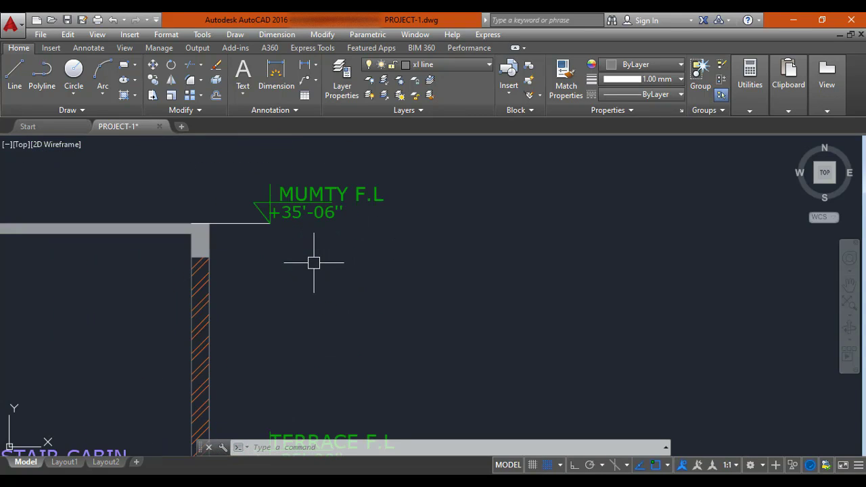
{"action": "scroll", "coordinate": [311, 266], "scroll_direction": "down", "scroll_amount": 2}
{"action": "middle_click_drag", "start_coordinate": [278, 306], "coordinate": [270, 228]}
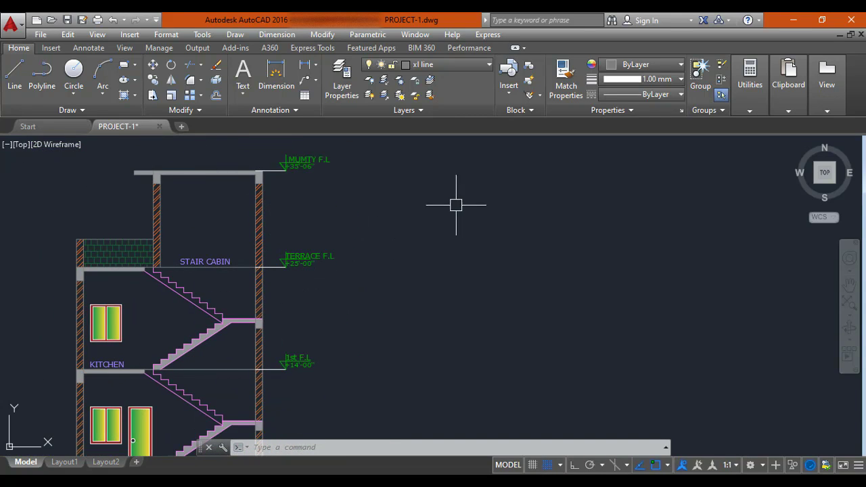
{"action": "middle_click_drag", "start_coordinate": [362, 232], "coordinate": [365, 197]}
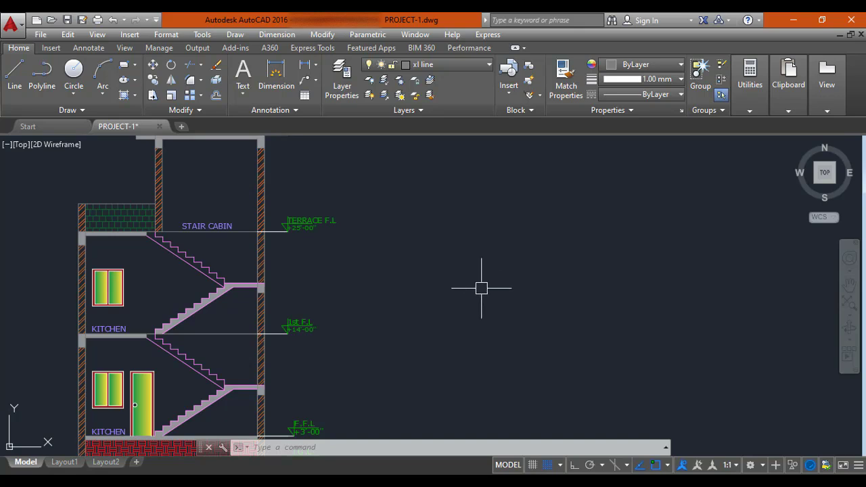
{"action": "scroll", "coordinate": [367, 300], "scroll_direction": "down", "scroll_amount": 2}
{"action": "scroll", "coordinate": [336, 280], "scroll_direction": "up", "scroll_amount": 3}
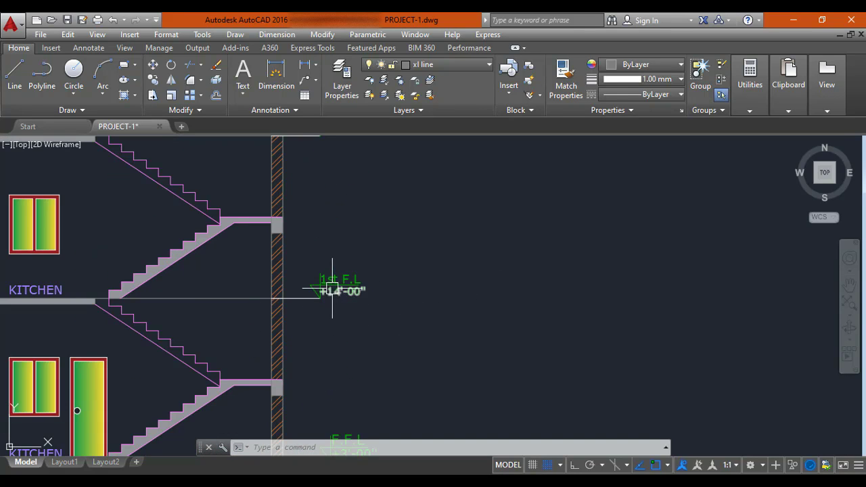
{"action": "scroll", "coordinate": [350, 304], "scroll_direction": "down", "scroll_amount": 3}
{"action": "middle_click_drag", "start_coordinate": [284, 278], "coordinate": [275, 316]}
{"action": "scroll", "coordinate": [273, 316], "scroll_direction": "down", "scroll_amount": 3}
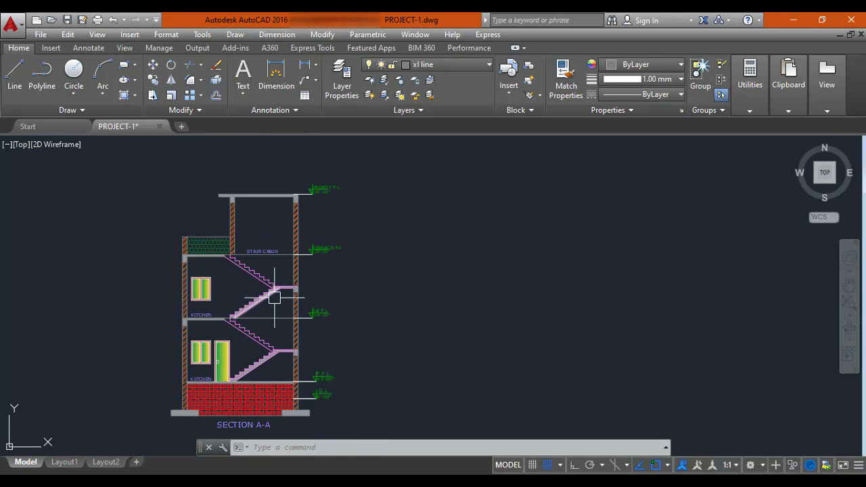
Step: Save the PROJECT-1 drawing with the completed section
{"action": "middle_click_drag", "start_coordinate": [285, 321], "coordinate": [293, 292]}
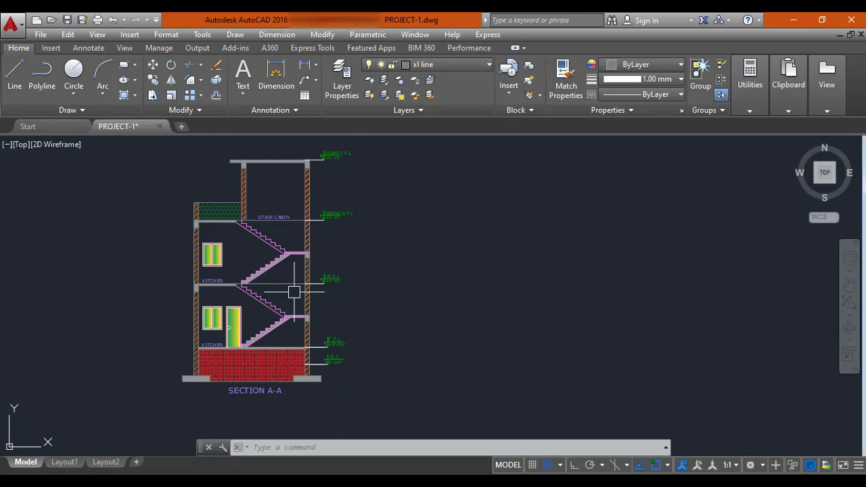
{"action": "scroll", "coordinate": [293, 291], "scroll_direction": "up", "scroll_amount": 2}
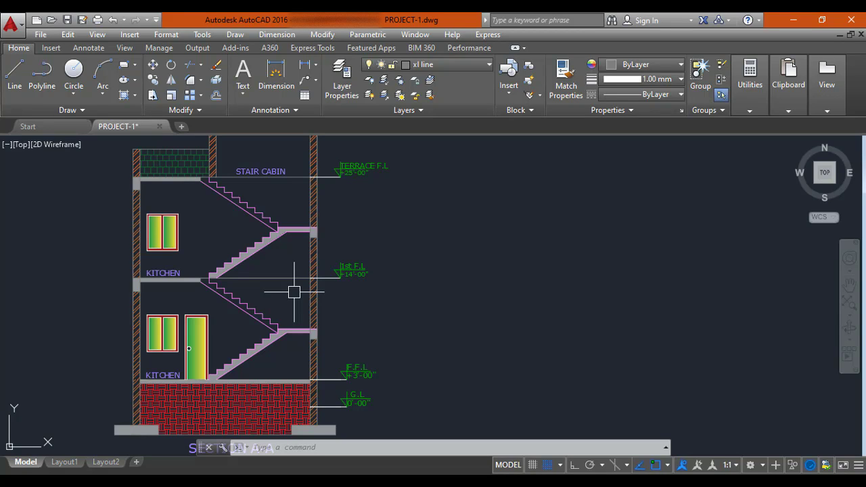
{"action": "scroll", "coordinate": [294, 291], "scroll_direction": "down", "scroll_amount": 2}
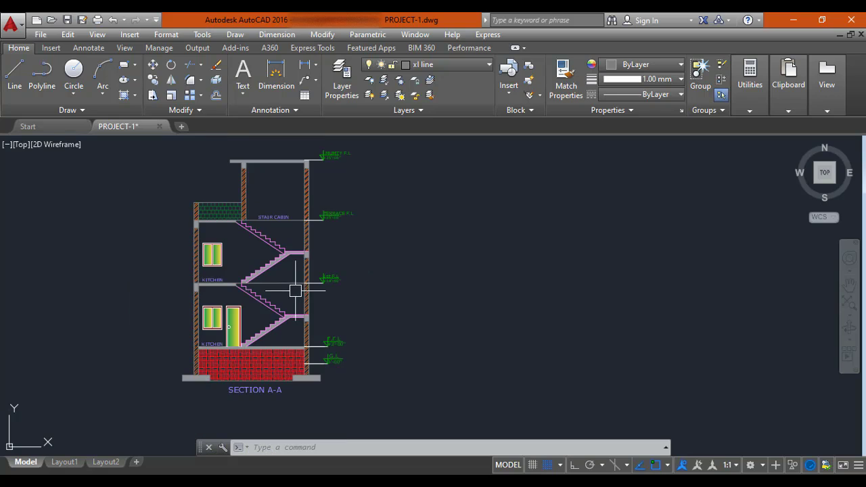
{"action": "left_click", "coordinate": [67, 20]}
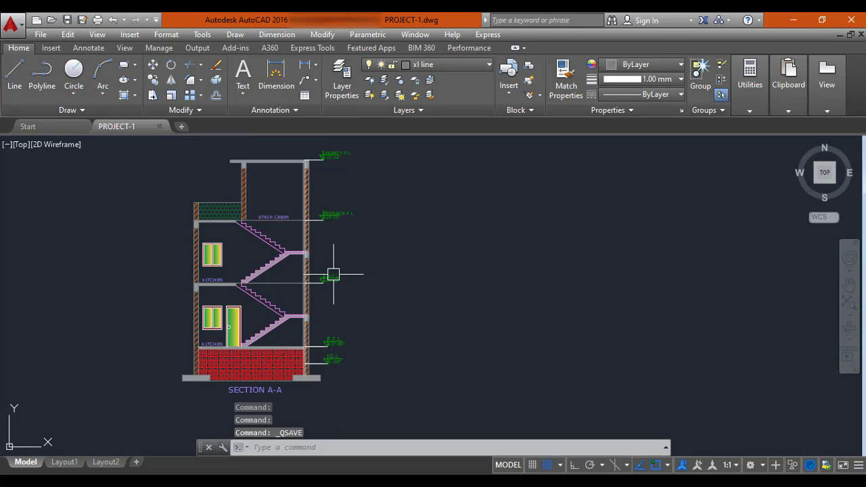
{"action": "scroll", "coordinate": [287, 251], "scroll_direction": "down", "scroll_amount": 2}
{"action": "scroll", "coordinate": [284, 251], "scroll_direction": "up", "scroll_amount": 4}
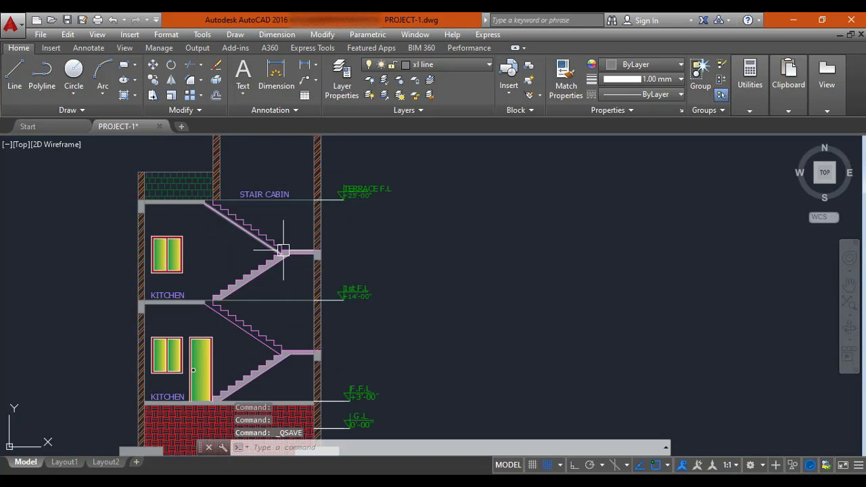
{"action": "scroll", "coordinate": [283, 251], "scroll_direction": "down", "scroll_amount": 2}
{"action": "middle_click_drag", "start_coordinate": [294, 253], "coordinate": [355, 263]}
{"action": "scroll", "coordinate": [369, 225], "scroll_direction": "down", "scroll_amount": 6}
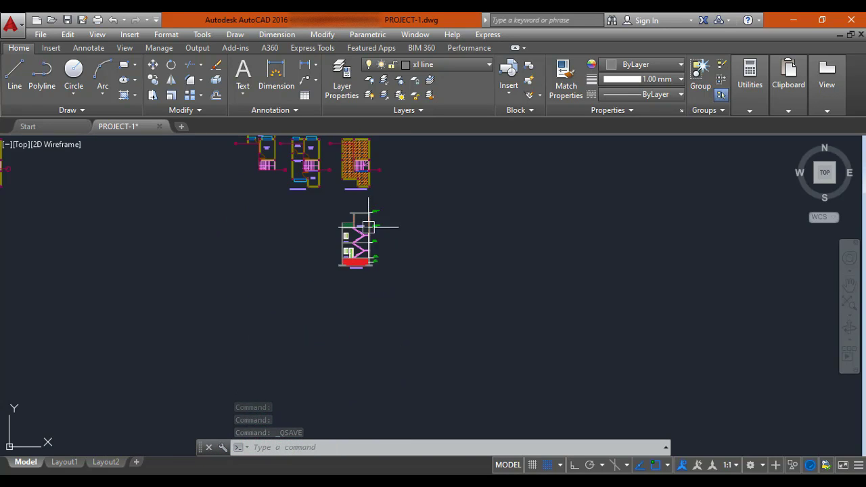
Step: Move the front elevation and Section A-A together so that the elevation sits directly beneath the ground floor plan
{"action": "middle_click_drag", "start_coordinate": [358, 227], "coordinate": [389, 256]}
{"action": "middle_click_drag", "start_coordinate": [452, 217], "coordinate": [453, 238]}
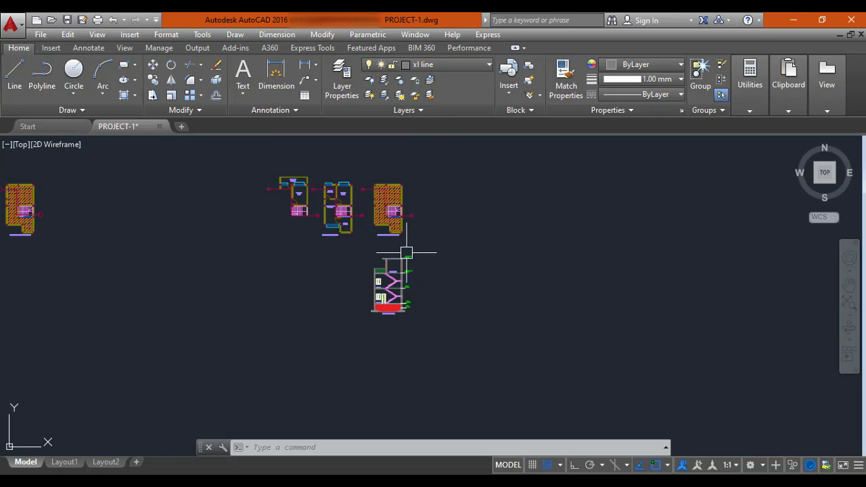
{"action": "scroll", "coordinate": [406, 248], "scroll_direction": "down", "scroll_amount": 5}
{"action": "middle_click_drag", "start_coordinate": [218, 261], "coordinate": [331, 255]}
{"action": "scroll", "coordinate": [330, 256], "scroll_direction": "up", "scroll_amount": 5}
{"action": "scroll", "coordinate": [365, 271], "scroll_direction": "down", "scroll_amount": 4}
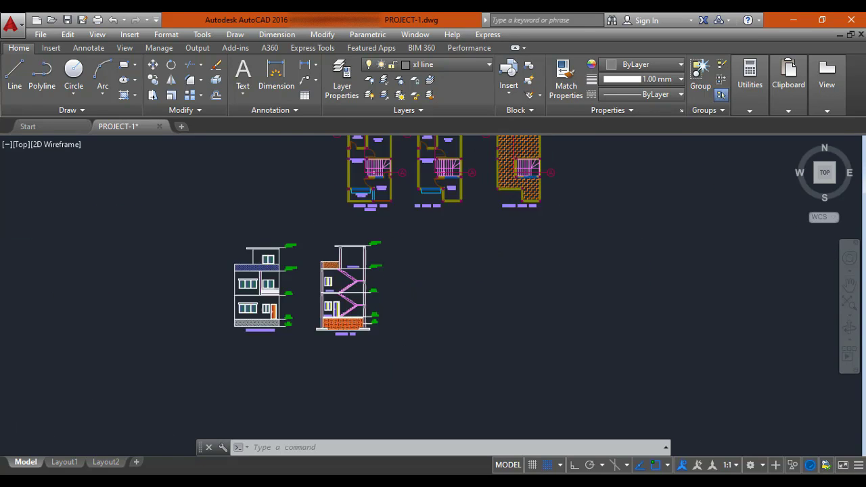
{"action": "middle_click_drag", "start_coordinate": [685, 248], "coordinate": [645, 260]}
{"action": "mouse_move", "coordinate": [410, 244]}
{"action": "middle_mouse_down"}
{"action": "mouse_move", "coordinate": [543, 251]}
{"action": "mouse_move", "coordinate": [709, 244]}
{"action": "middle_mouse_up"}
{"action": "scroll", "coordinate": [429, 262], "scroll_direction": "up", "scroll_amount": 4}
{"action": "left_click", "coordinate": [570, 253]}
{"action": "middle_click_drag", "start_coordinate": [419, 331], "coordinate": [342, 315]}
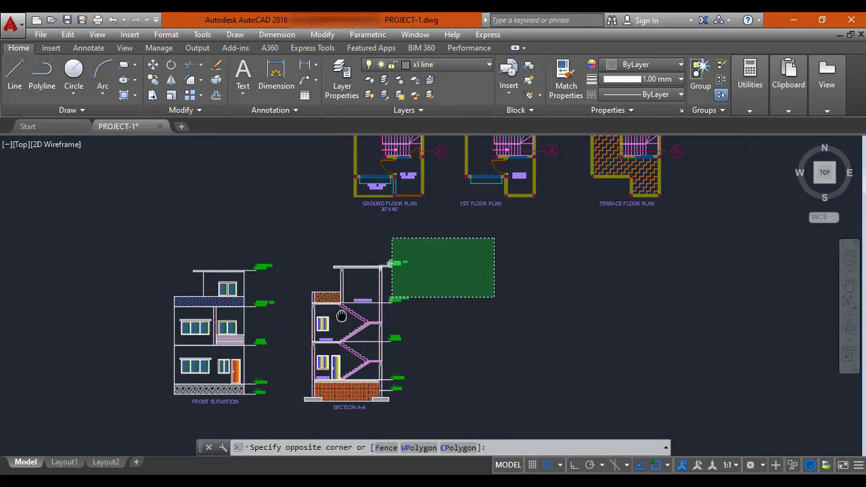
{"action": "middle_click_drag", "start_coordinate": [131, 421], "coordinate": [163, 382]}
{"action": "left_click", "coordinate": [163, 382]}
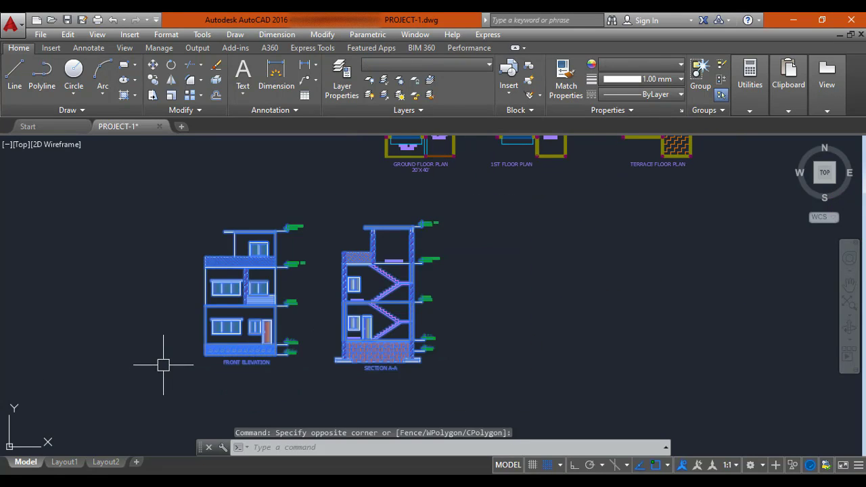
{"action": "type", "text": "m"}
{"action": "key", "text": "Return"}
{"action": "left_click", "coordinate": [205, 355]}
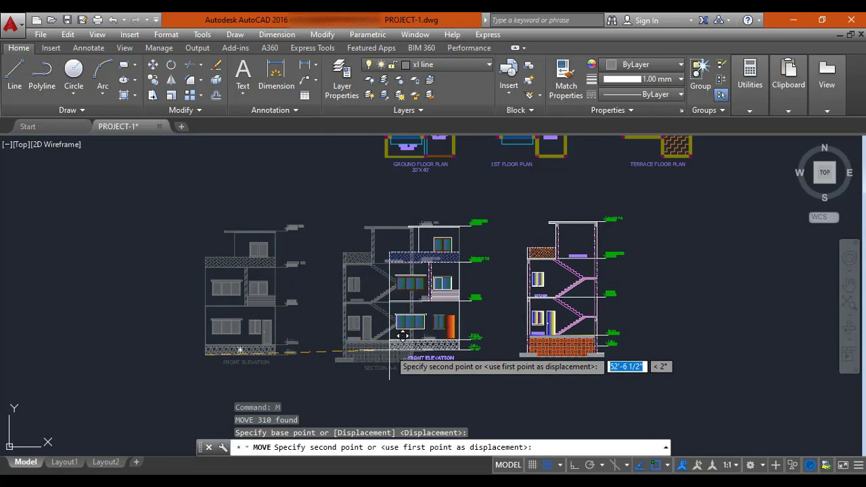
{"action": "left_click", "coordinate": [390, 348]}
{"action": "middle_click_drag", "start_coordinate": [422, 310], "coordinate": [314, 323]}
{"action": "key", "text": "Escape"}
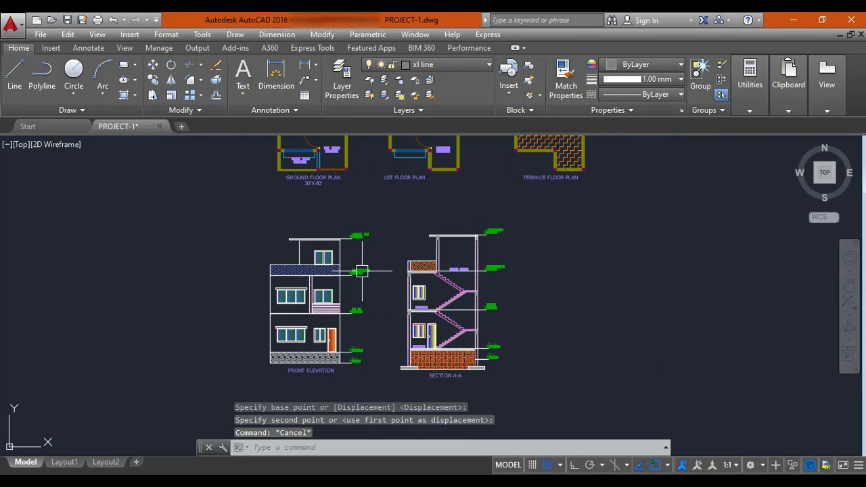
Step: Draw a rectangular frame enclosing the three floor plans, the front elevation and Section A-A
{"action": "middle_click_drag", "start_coordinate": [367, 265], "coordinate": [340, 319]}
{"action": "scroll", "coordinate": [340, 319], "scroll_direction": "down", "scroll_amount": 2}
{"action": "type", "text": "rec"}
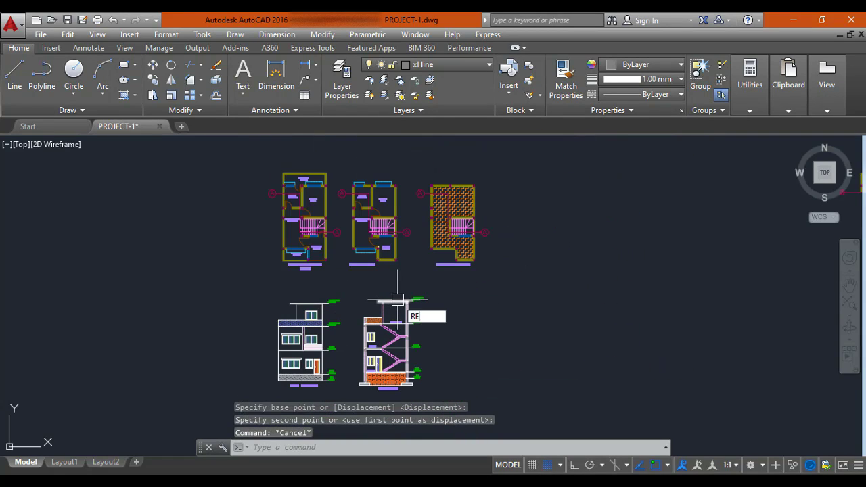
{"action": "key", "text": "Return"}
{"action": "left_click", "coordinate": [249, 161]}
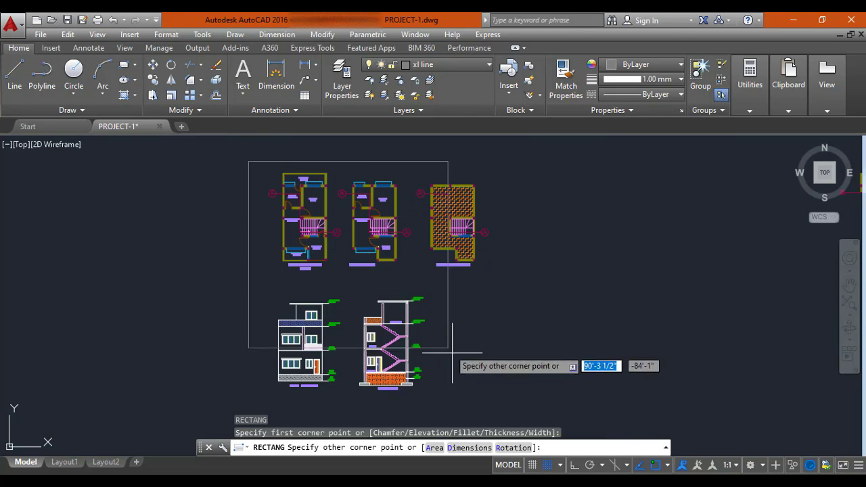
{"action": "key", "text": "Escape"}
{"action": "middle_click_drag", "start_coordinate": [487, 361], "coordinate": [464, 315]}
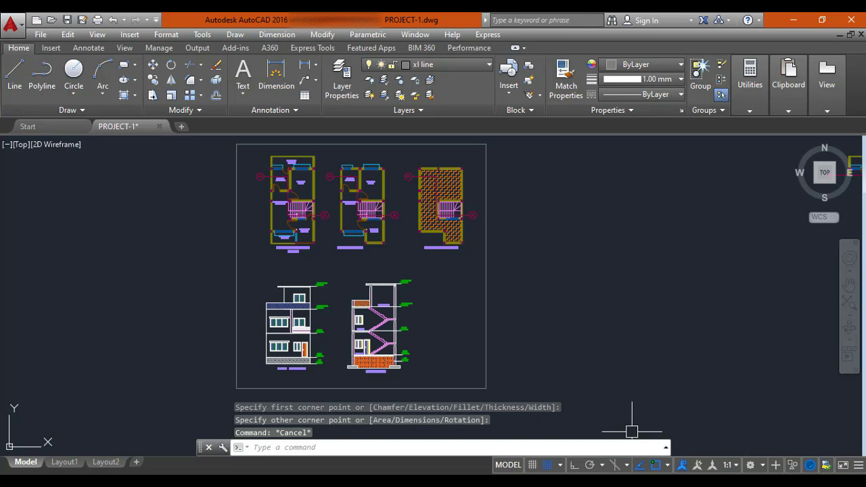
{"action": "scroll", "coordinate": [290, 168], "scroll_direction": "up", "scroll_amount": 4}
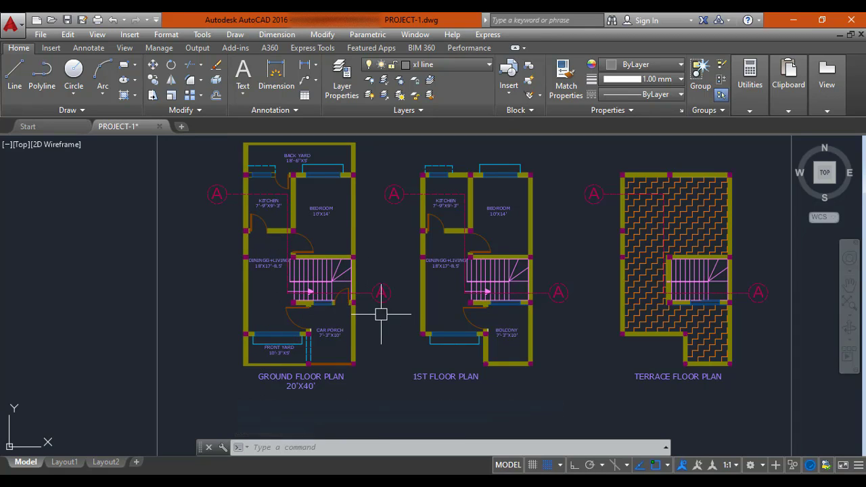
{"action": "left_click", "coordinate": [666, 479]}
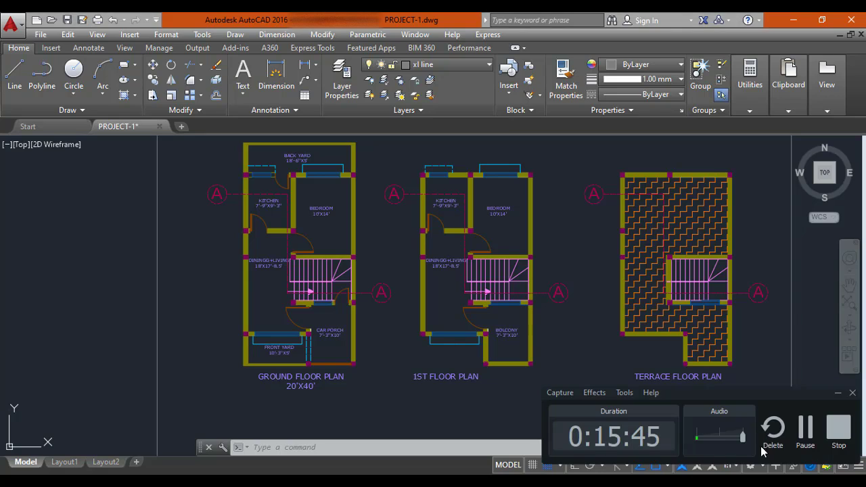
{"action": "left_click", "coordinate": [804, 430]}
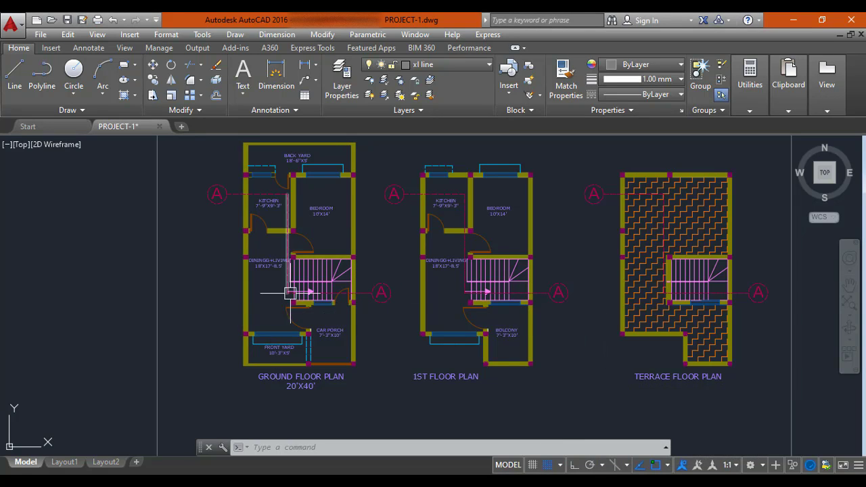
Step: Examine the framed ground, 1st and terrace floor plans, including the kitchen, dining and living area, stairs and section line A-A
{"action": "middle_click_drag", "start_coordinate": [291, 290], "coordinate": [288, 306]}
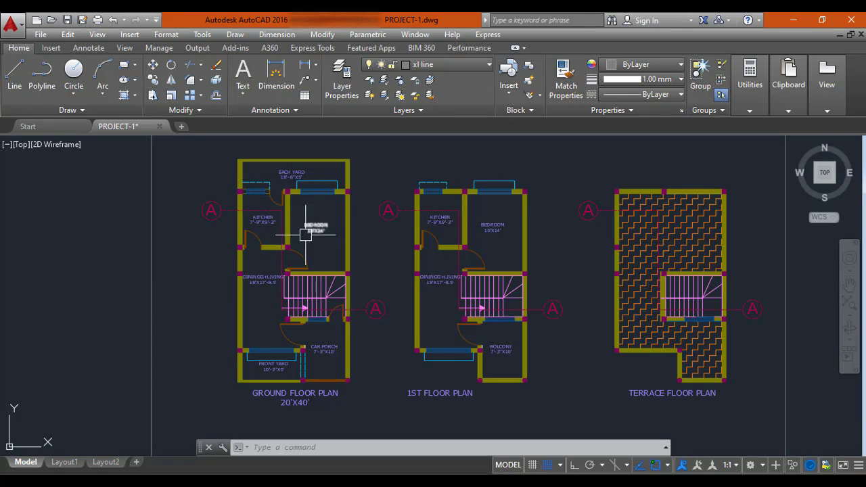
{"action": "scroll", "coordinate": [255, 244], "scroll_direction": "up", "scroll_amount": 3}
{"action": "scroll", "coordinate": [253, 244], "scroll_direction": "down", "scroll_amount": 3}
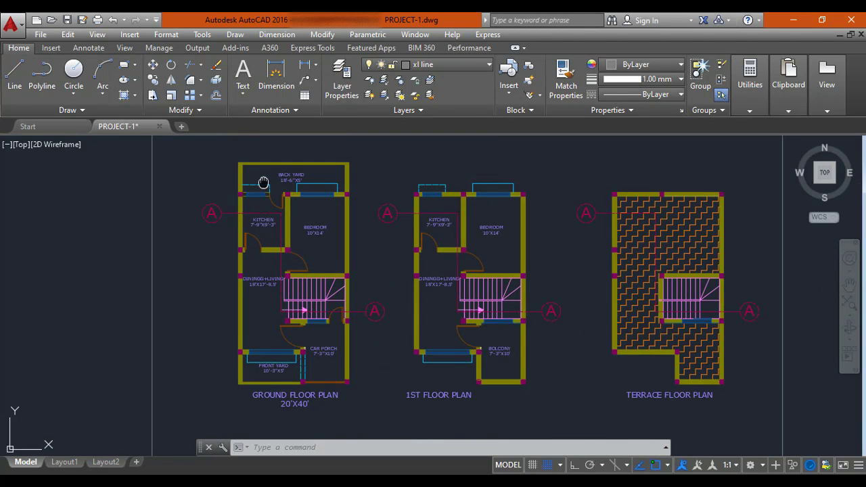
{"action": "scroll", "coordinate": [250, 203], "scroll_direction": "up", "scroll_amount": 2}
{"action": "scroll", "coordinate": [271, 227], "scroll_direction": "down", "scroll_amount": 3}
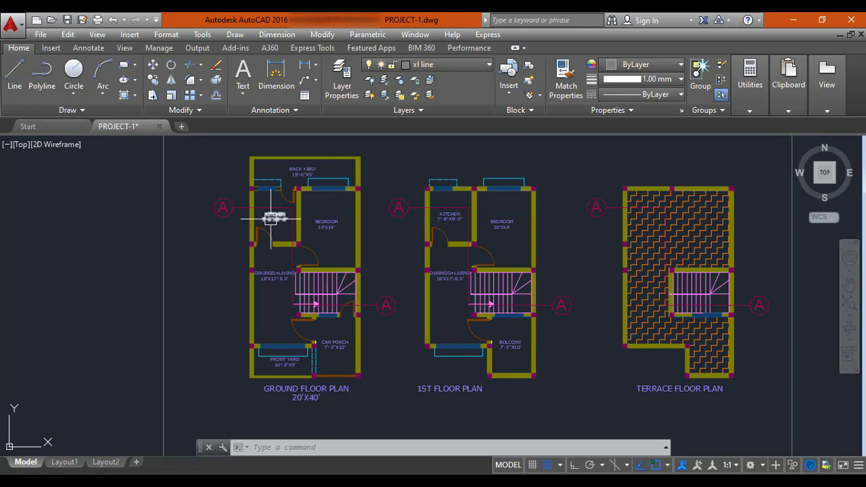
{"action": "scroll", "coordinate": [318, 307], "scroll_direction": "up", "scroll_amount": 2}
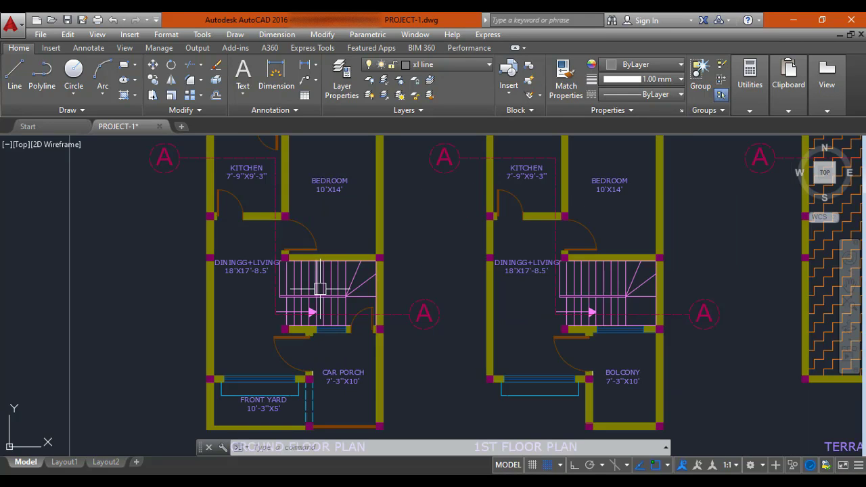
{"action": "middle_click_drag", "start_coordinate": [240, 256], "coordinate": [221, 251]}
{"action": "scroll", "coordinate": [178, 260], "scroll_direction": "up", "scroll_amount": 3}
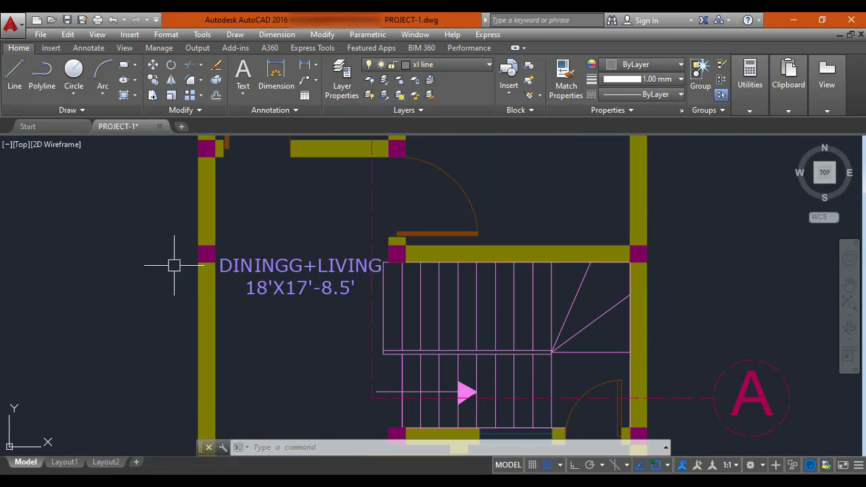
{"action": "scroll", "coordinate": [209, 266], "scroll_direction": "down", "scroll_amount": 3}
{"action": "scroll", "coordinate": [238, 260], "scroll_direction": "down", "scroll_amount": 3}
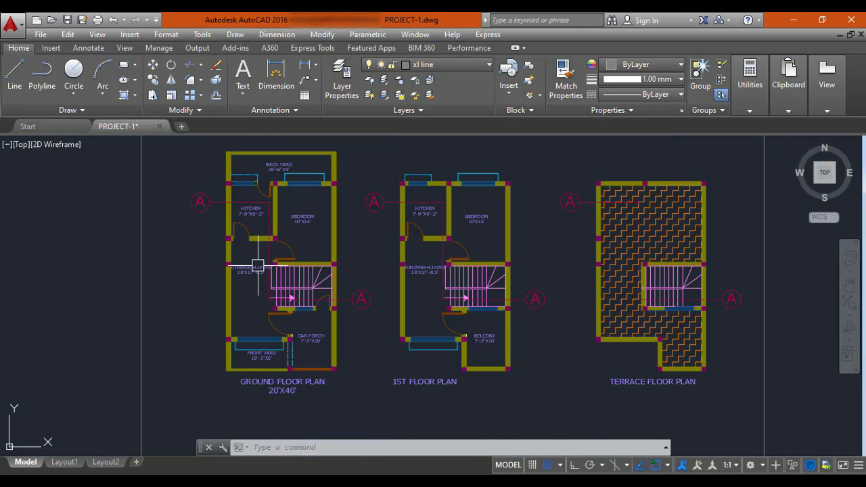
{"action": "middle_click_drag", "start_coordinate": [354, 284], "coordinate": [282, 241]}
{"action": "middle_click_drag", "start_coordinate": [453, 219], "coordinate": [452, 283]}
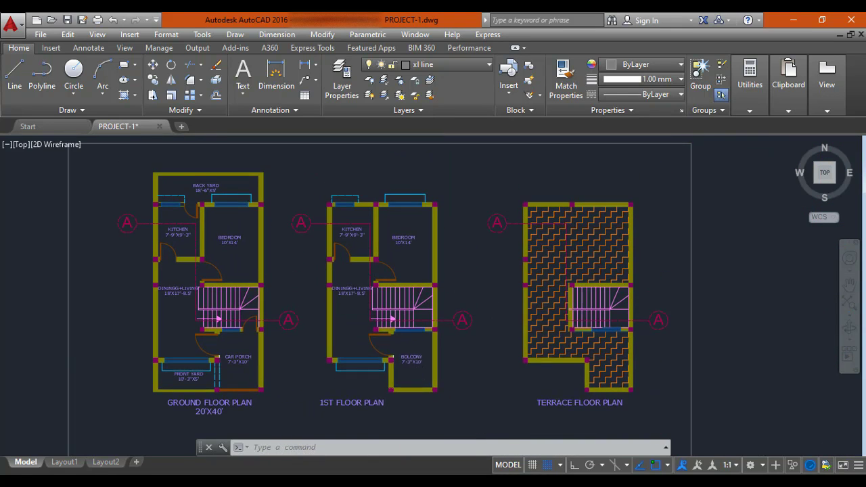
Step: Review the whole framed sheet, checking the front elevation and Section A-A beneath the floor plans
{"action": "scroll", "coordinate": [583, 343], "scroll_direction": "down", "scroll_amount": 2}
{"action": "scroll", "coordinate": [582, 343], "scroll_direction": "down", "scroll_amount": 2}
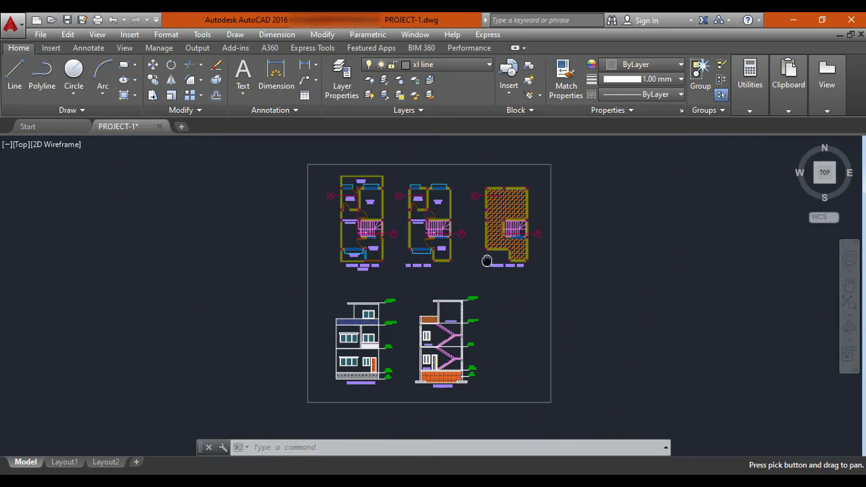
{"action": "middle_click_drag", "start_coordinate": [478, 277], "coordinate": [468, 246]}
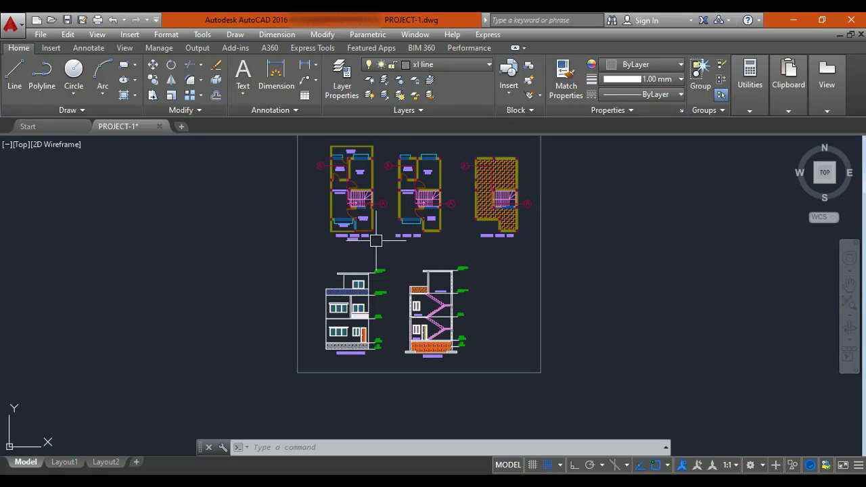
{"action": "scroll", "coordinate": [359, 357], "scroll_direction": "up", "scroll_amount": 4}
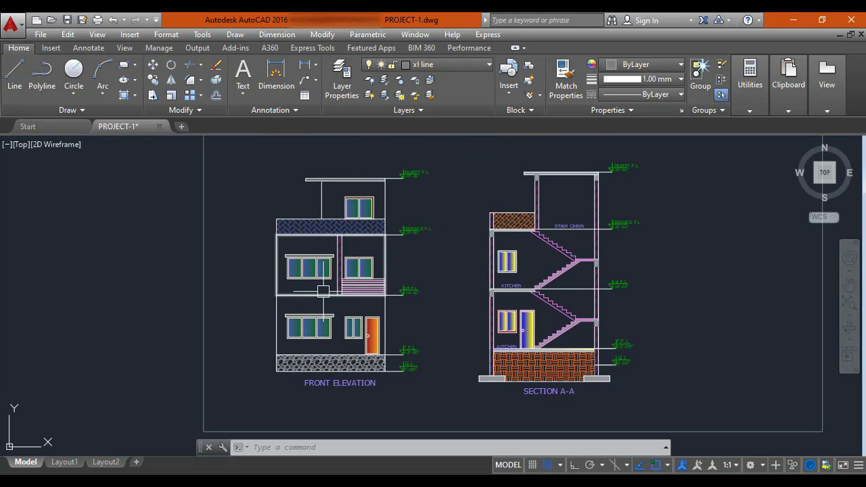
{"action": "scroll", "coordinate": [319, 295], "scroll_direction": "down", "scroll_amount": 2}
{"action": "middle_click_drag", "start_coordinate": [410, 272], "coordinate": [387, 319]}
{"action": "scroll", "coordinate": [378, 310], "scroll_direction": "down", "scroll_amount": 1}
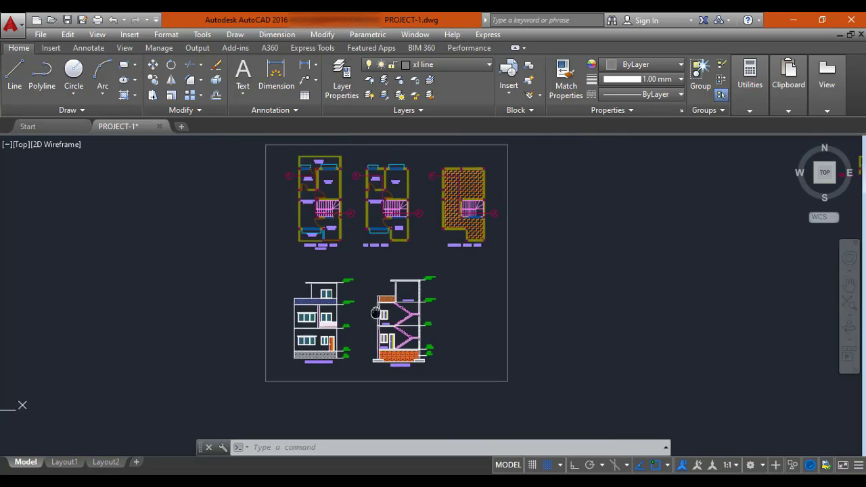
{"action": "scroll", "coordinate": [437, 329], "scroll_direction": "up", "scroll_amount": 2}
{"action": "scroll", "coordinate": [464, 286], "scroll_direction": "down", "scroll_amount": 3}
{"action": "middle_click_drag", "start_coordinate": [473, 273], "coordinate": [463, 310]}
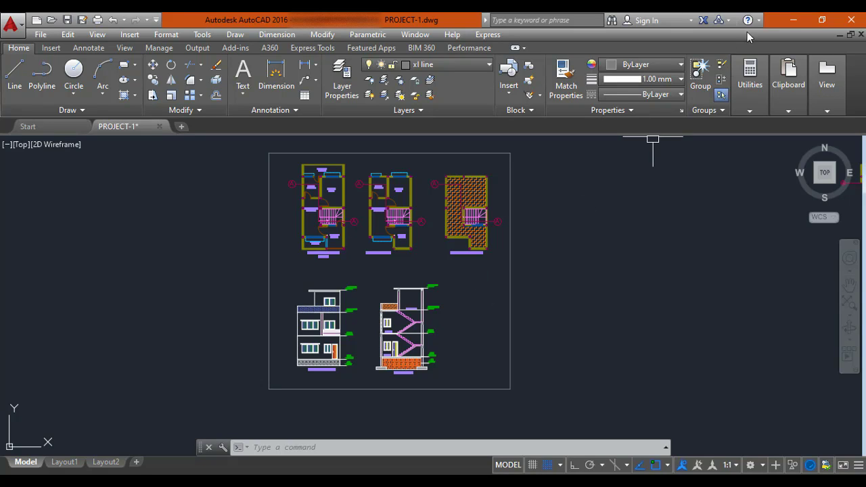
Step: Save the PROJECT-1 drawing, then switch to the Outline of projects PDF on the desktop
{"action": "left_click", "coordinate": [67, 20]}
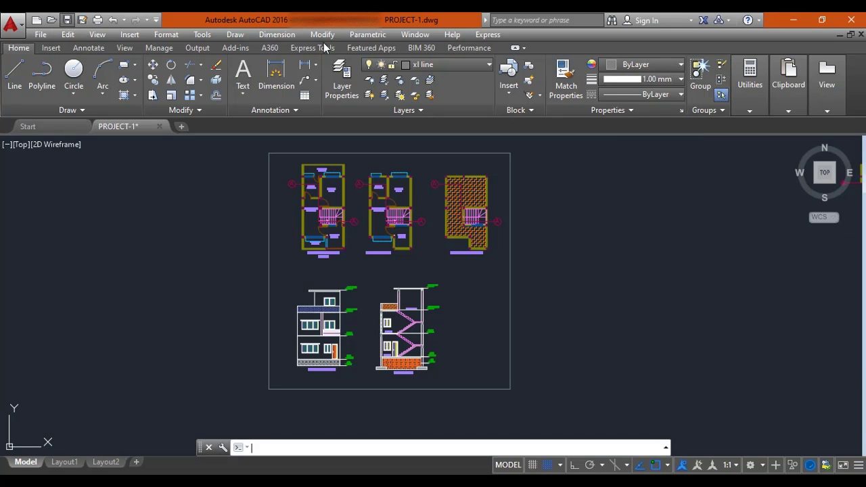
{"action": "left_click", "coordinate": [799, 19]}
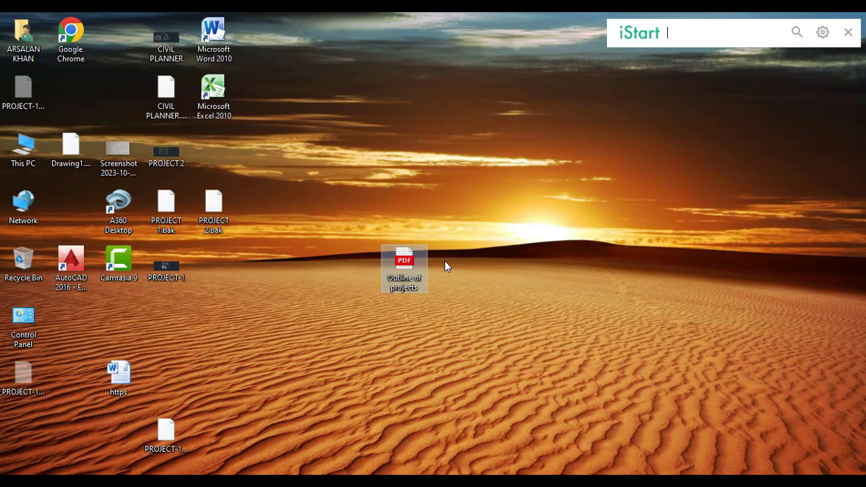
{"action": "key", "text": "Return"}
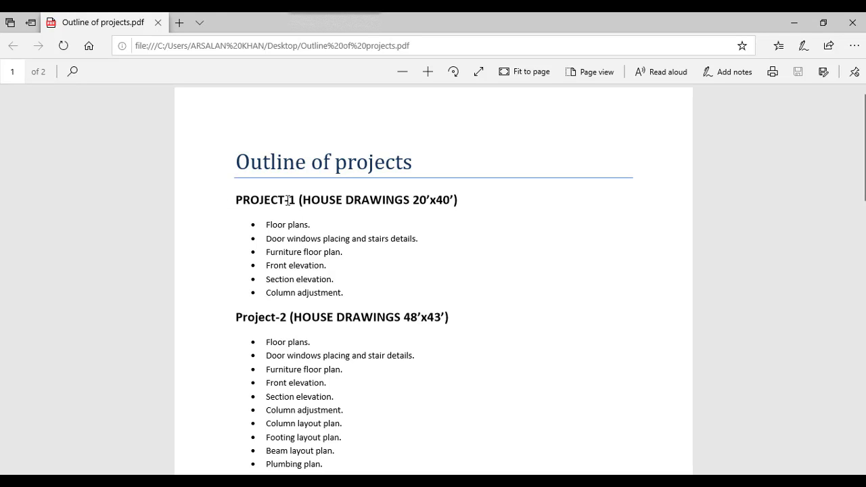
Step: Read the outline's drawing lists for Project-1, Project-2 and Project-3, including the submission drawing item on the second page
{"action": "left_click_drag", "start_coordinate": [270, 225], "coordinate": [328, 229]}
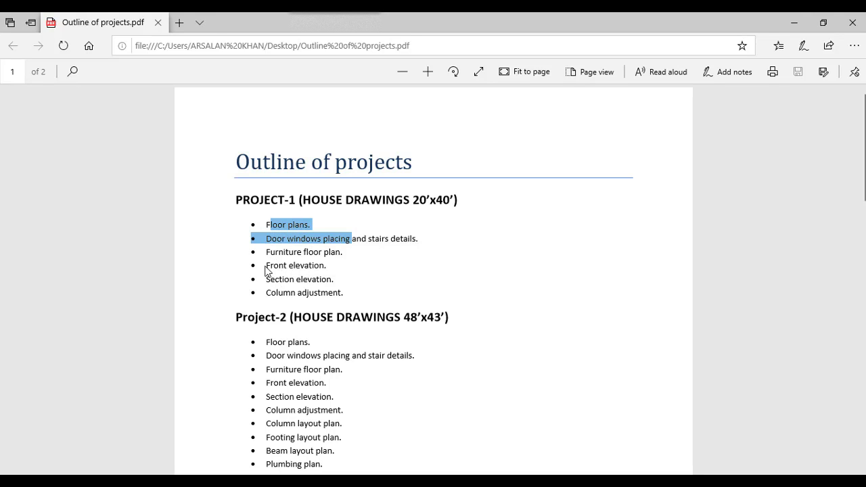
{"action": "left_click", "coordinate": [379, 246]}
{"action": "scroll", "coordinate": [404, 242], "scroll_direction": "down", "scroll_amount": 3}
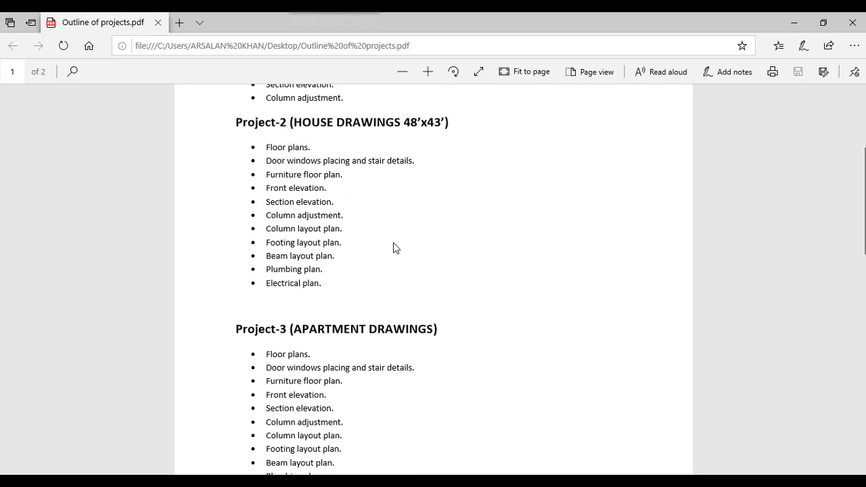
{"action": "scroll", "coordinate": [393, 242], "scroll_direction": "up", "scroll_amount": 3}
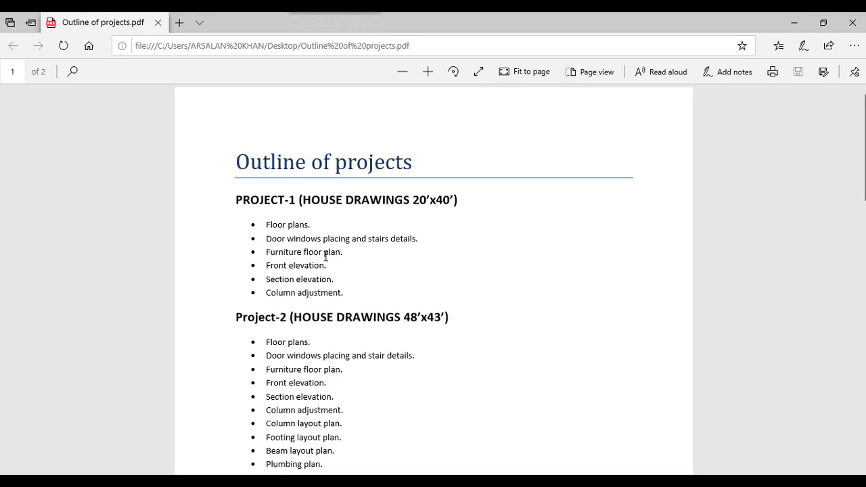
{"action": "scroll", "coordinate": [304, 281], "scroll_direction": "down", "scroll_amount": 2}
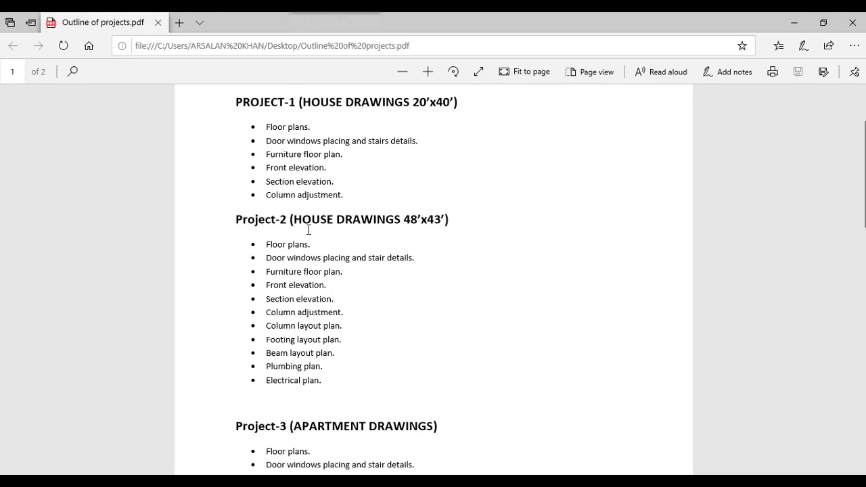
{"action": "left_click_drag", "start_coordinate": [291, 220], "coordinate": [459, 220]}
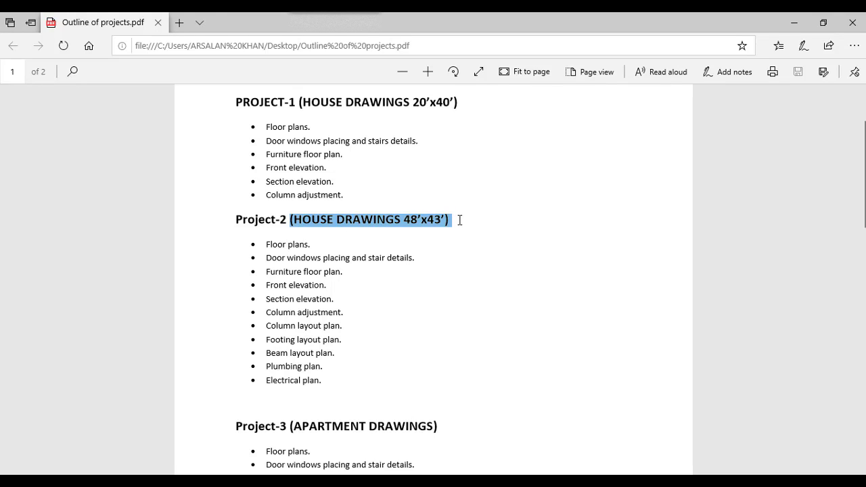
{"action": "left_click", "coordinate": [326, 250]}
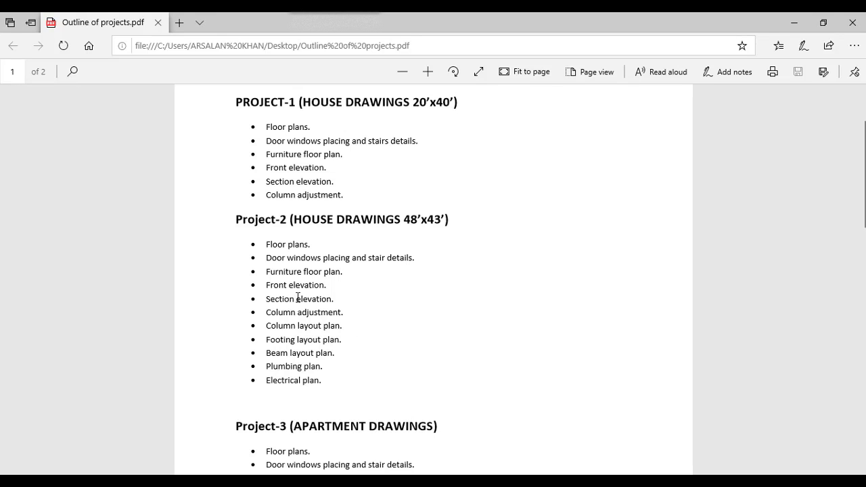
{"action": "scroll", "coordinate": [293, 312], "scroll_direction": "down", "scroll_amount": 6}
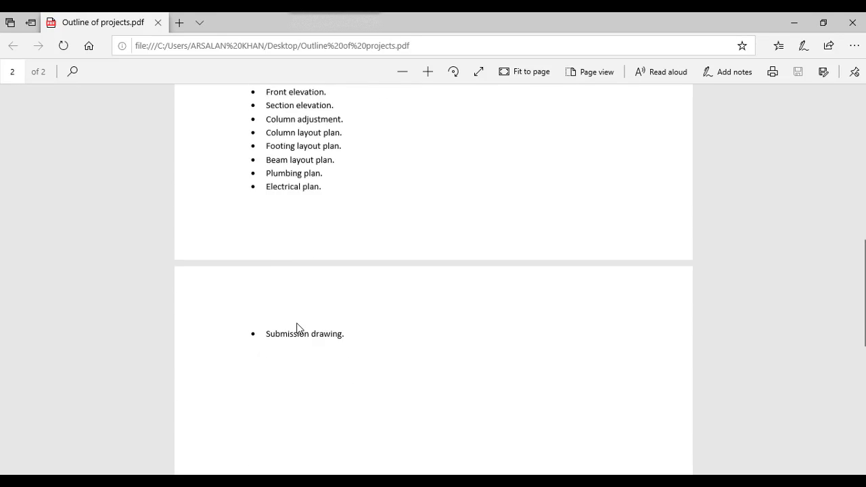
{"action": "scroll", "coordinate": [299, 326], "scroll_direction": "up", "scroll_amount": 6}
{"action": "scroll", "coordinate": [300, 326], "scroll_direction": "down", "scroll_amount": 6}
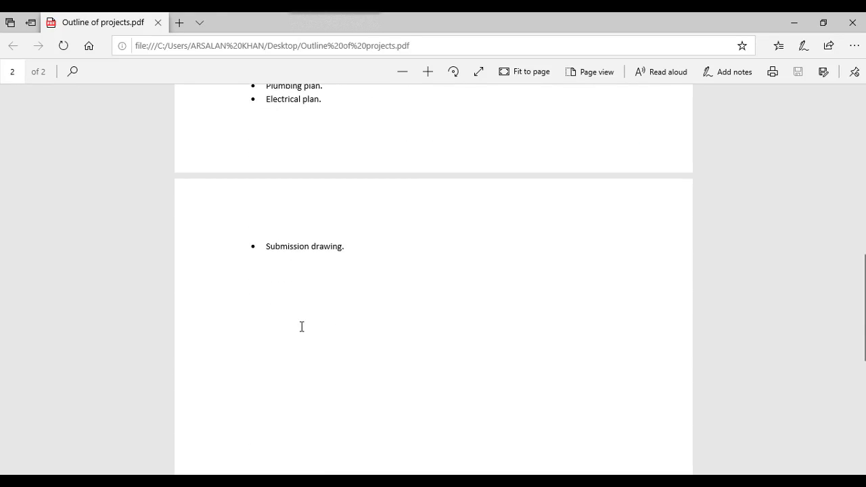
{"action": "scroll", "coordinate": [301, 326], "scroll_direction": "up", "scroll_amount": 6}
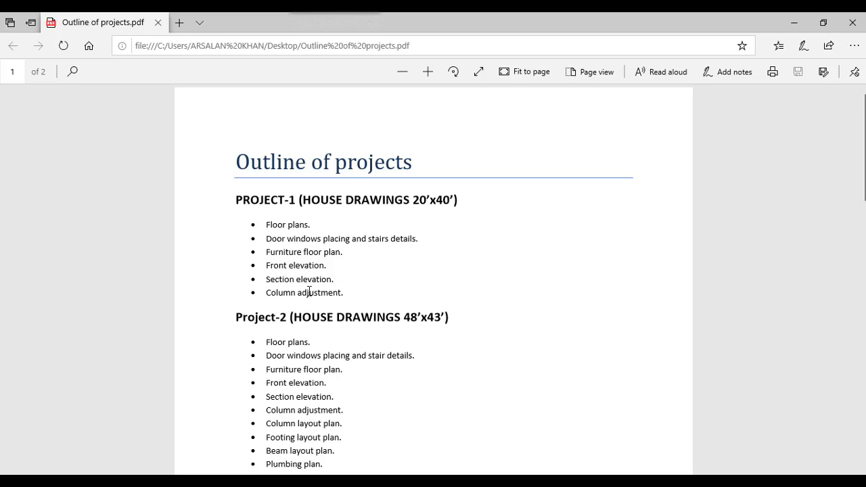
{"action": "scroll", "coordinate": [436, 276], "scroll_direction": "down", "scroll_amount": 2}
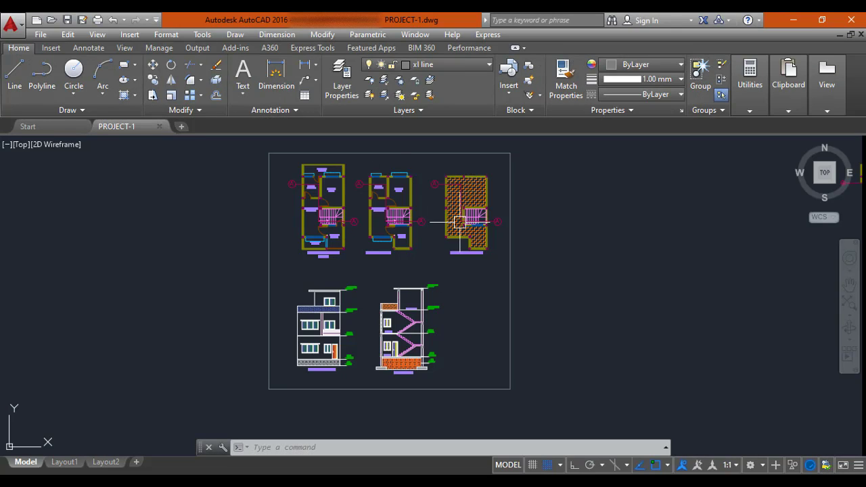
{"action": "mouse_move", "coordinate": [460, 221]}
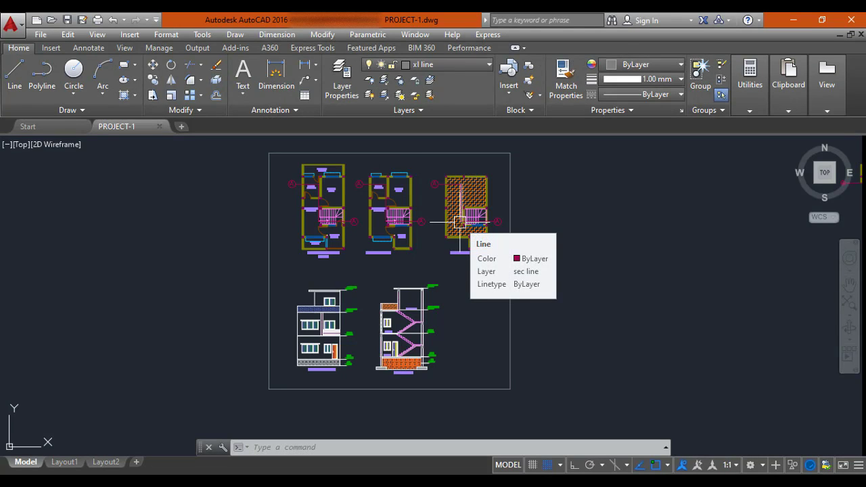